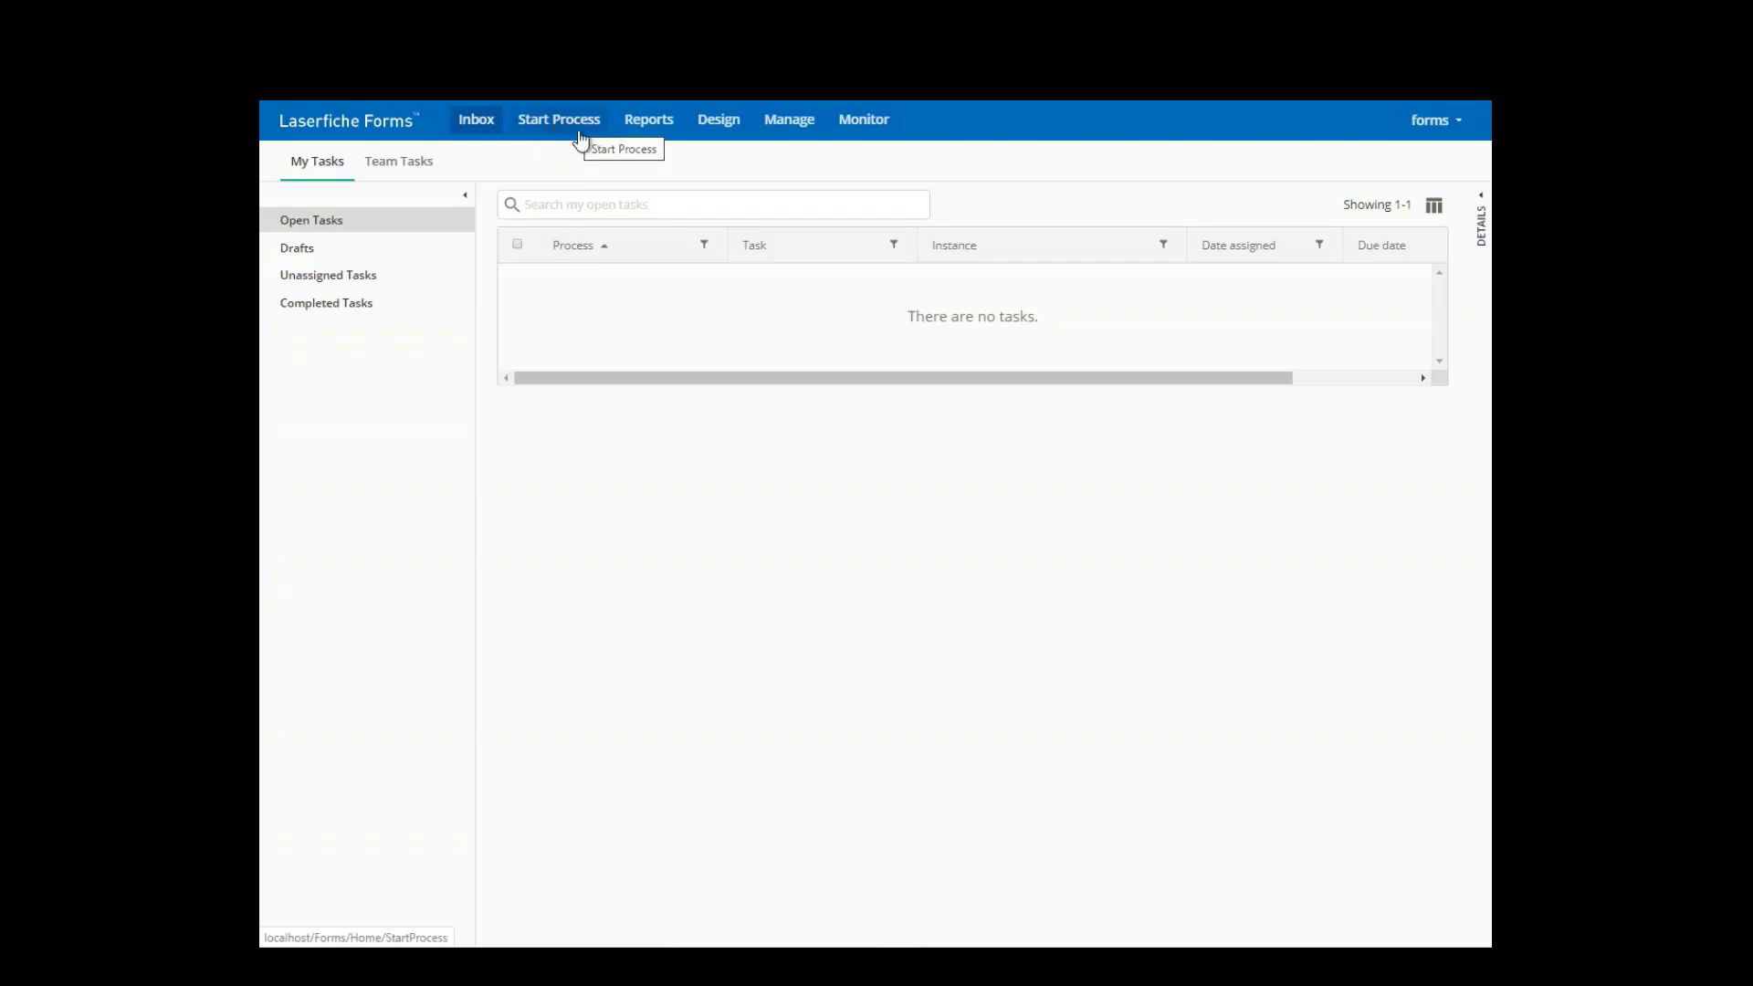
- Start the Expense Reimbursement process from Start Process to get a blank Employee Reimbursement Form
{"action": "left_click", "coordinate": [729, 128]}
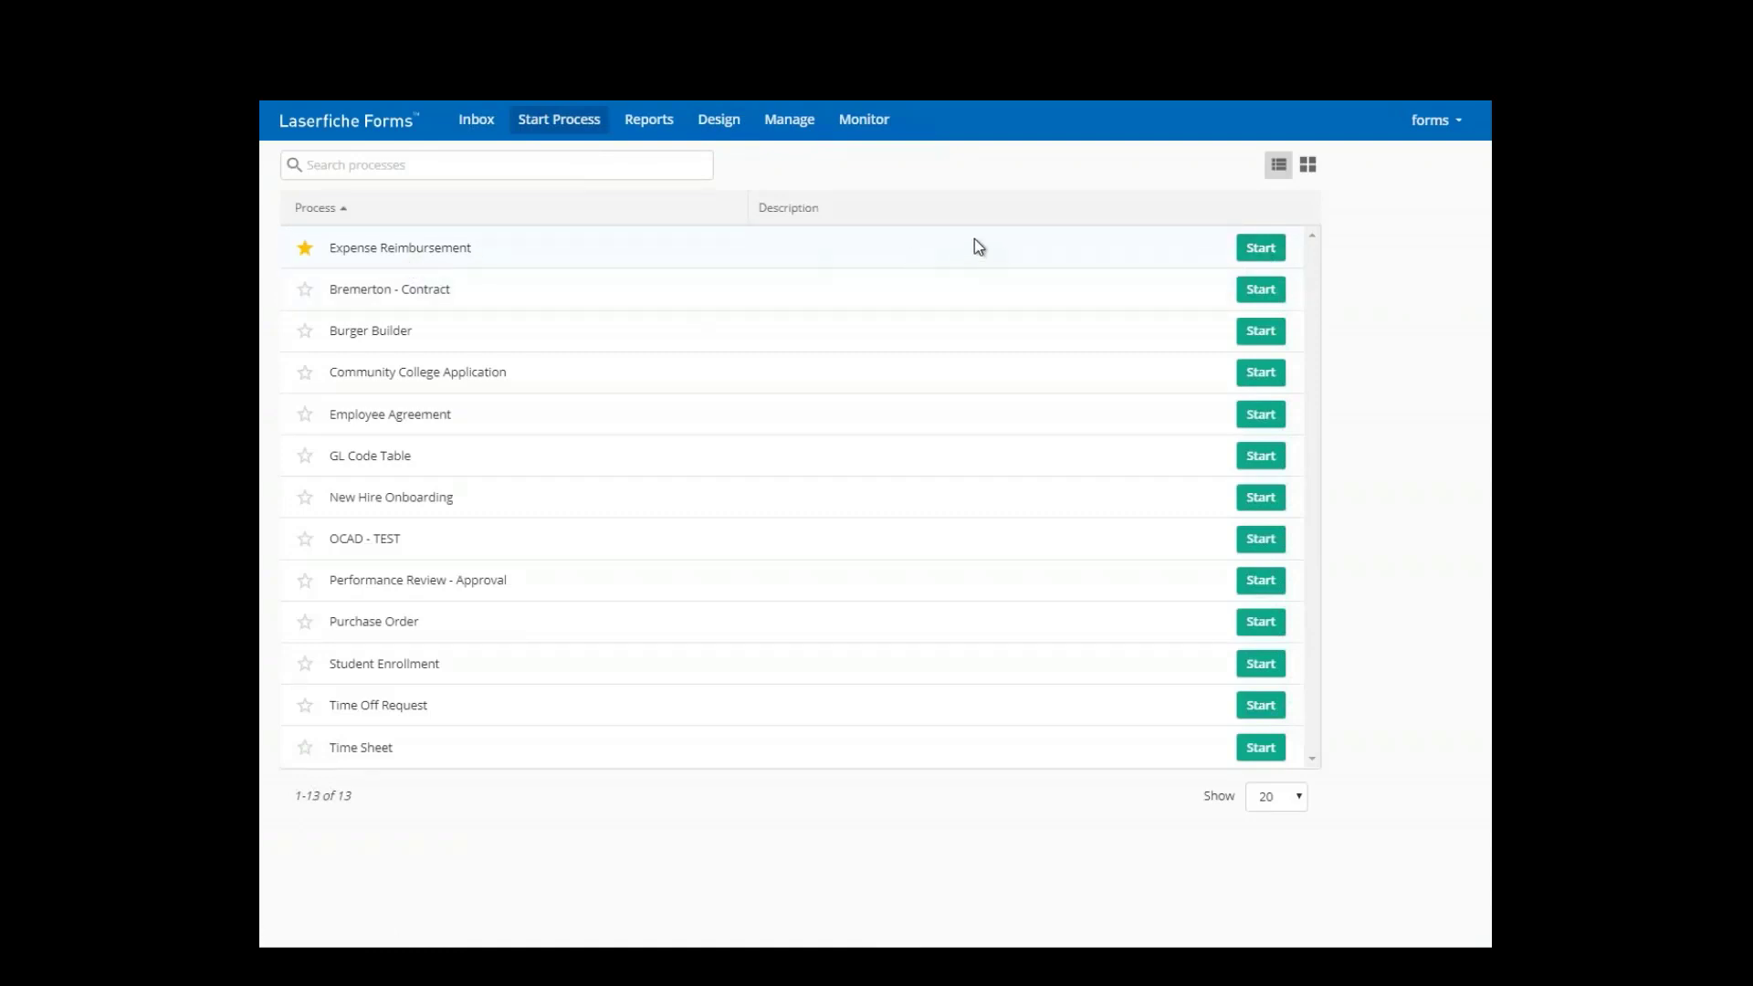
{"action": "left_click", "coordinate": [1250, 254]}
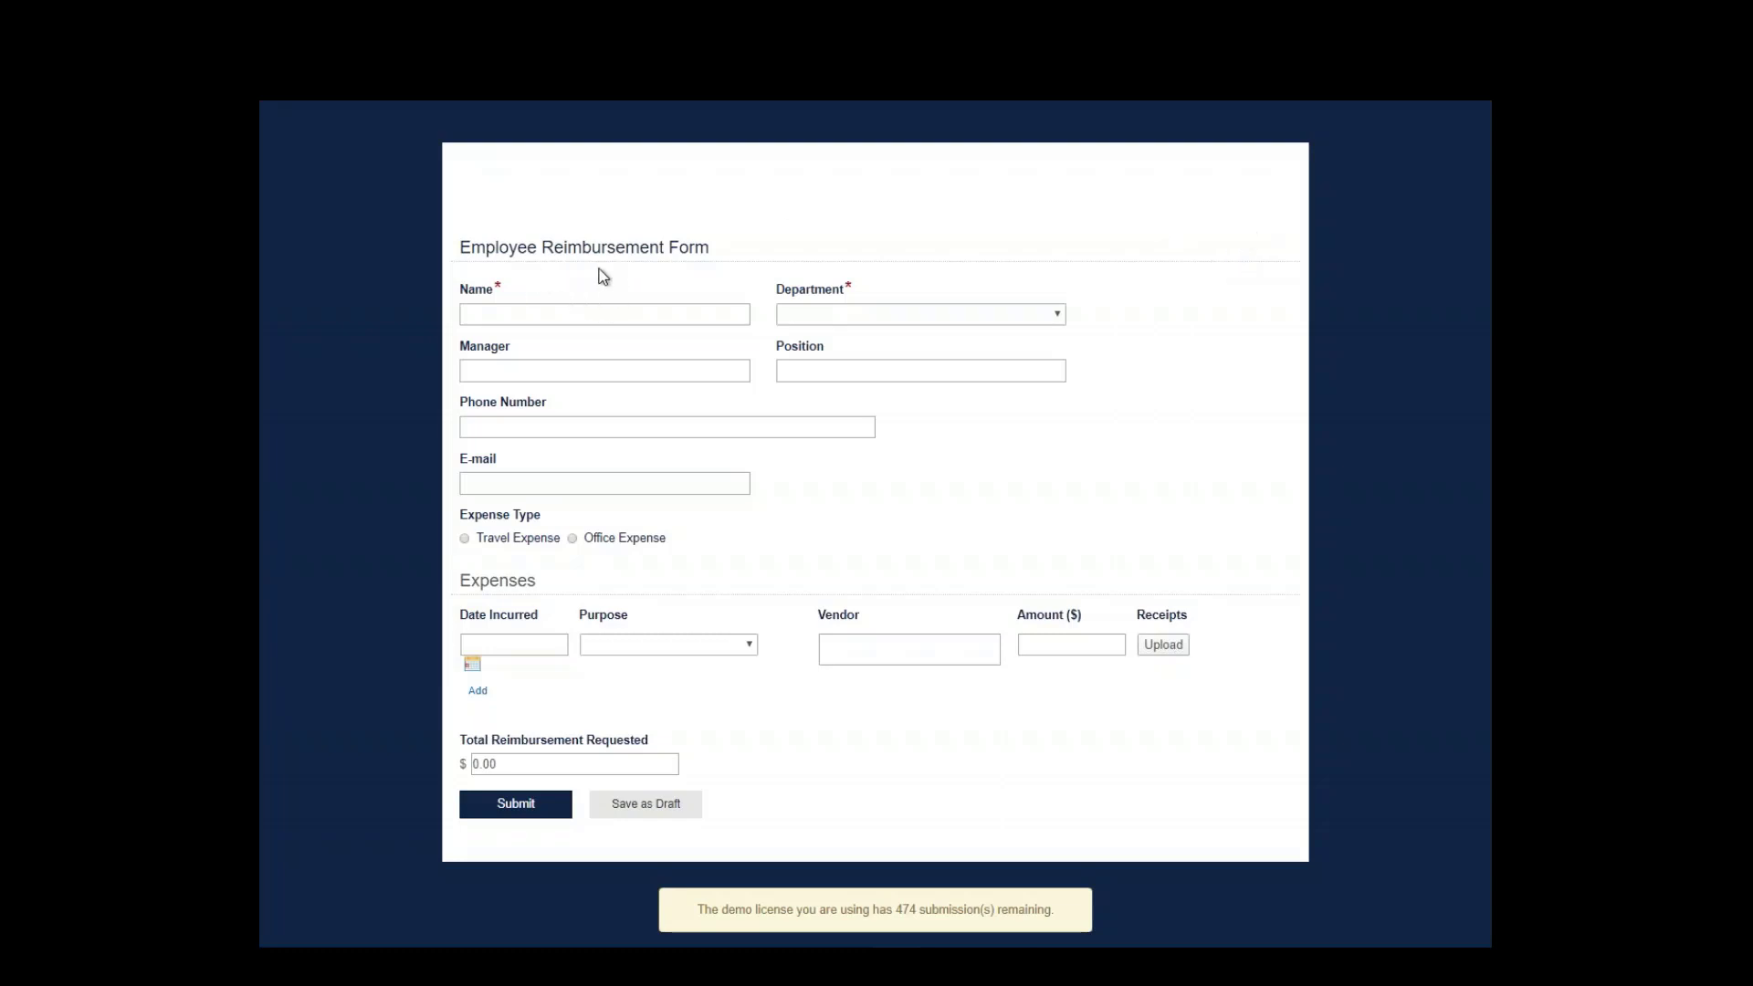
- Auto-fill the employee's details from the Name lookup and select Travel Expense
{"action": "left_click", "coordinate": [577, 316]}
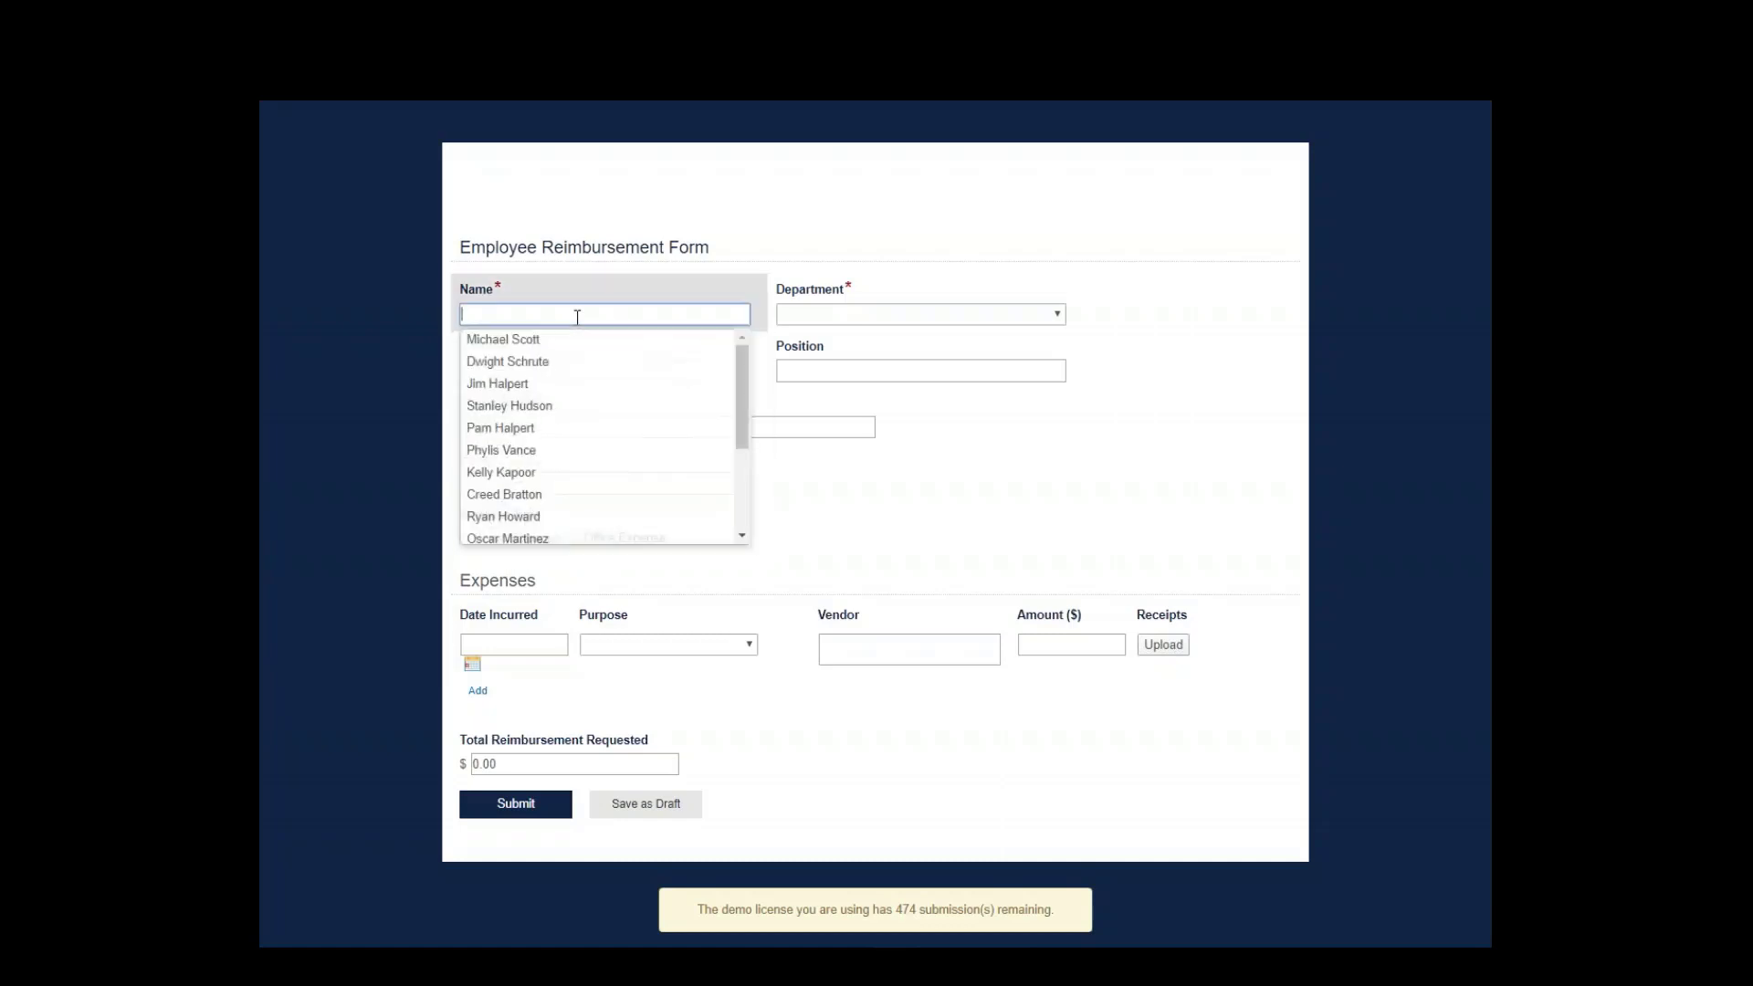
{"action": "left_click", "coordinate": [549, 361]}
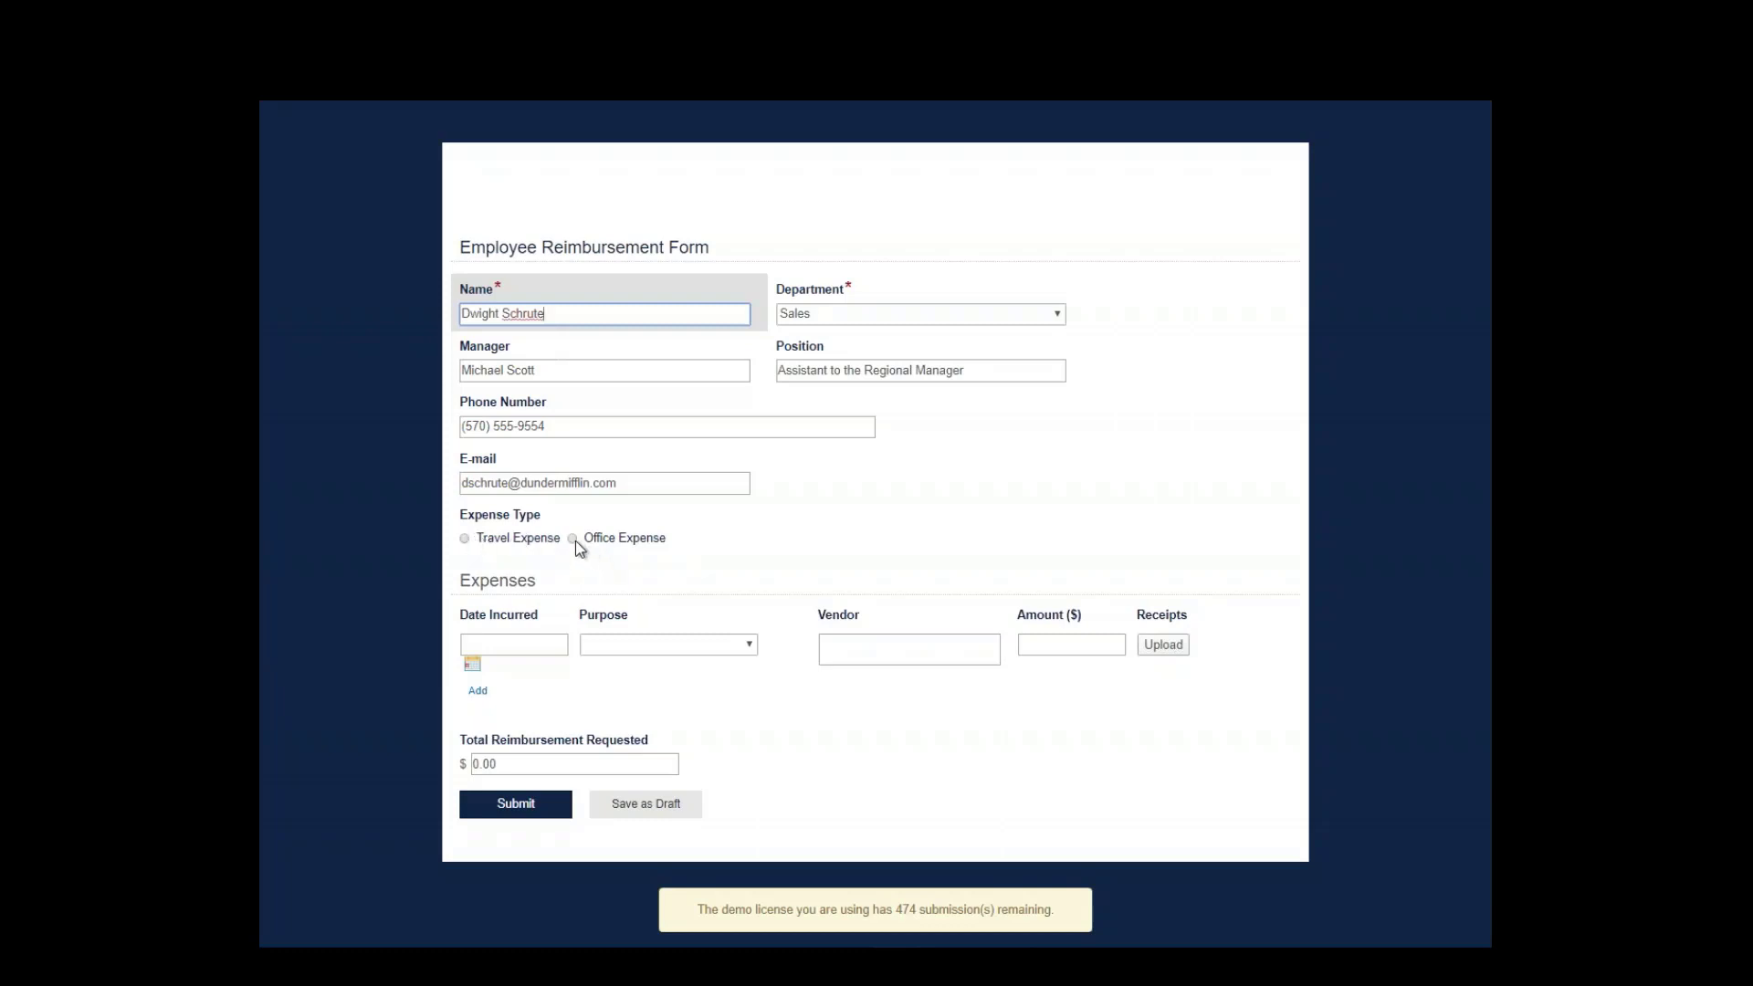
{"action": "left_click", "coordinate": [464, 537]}
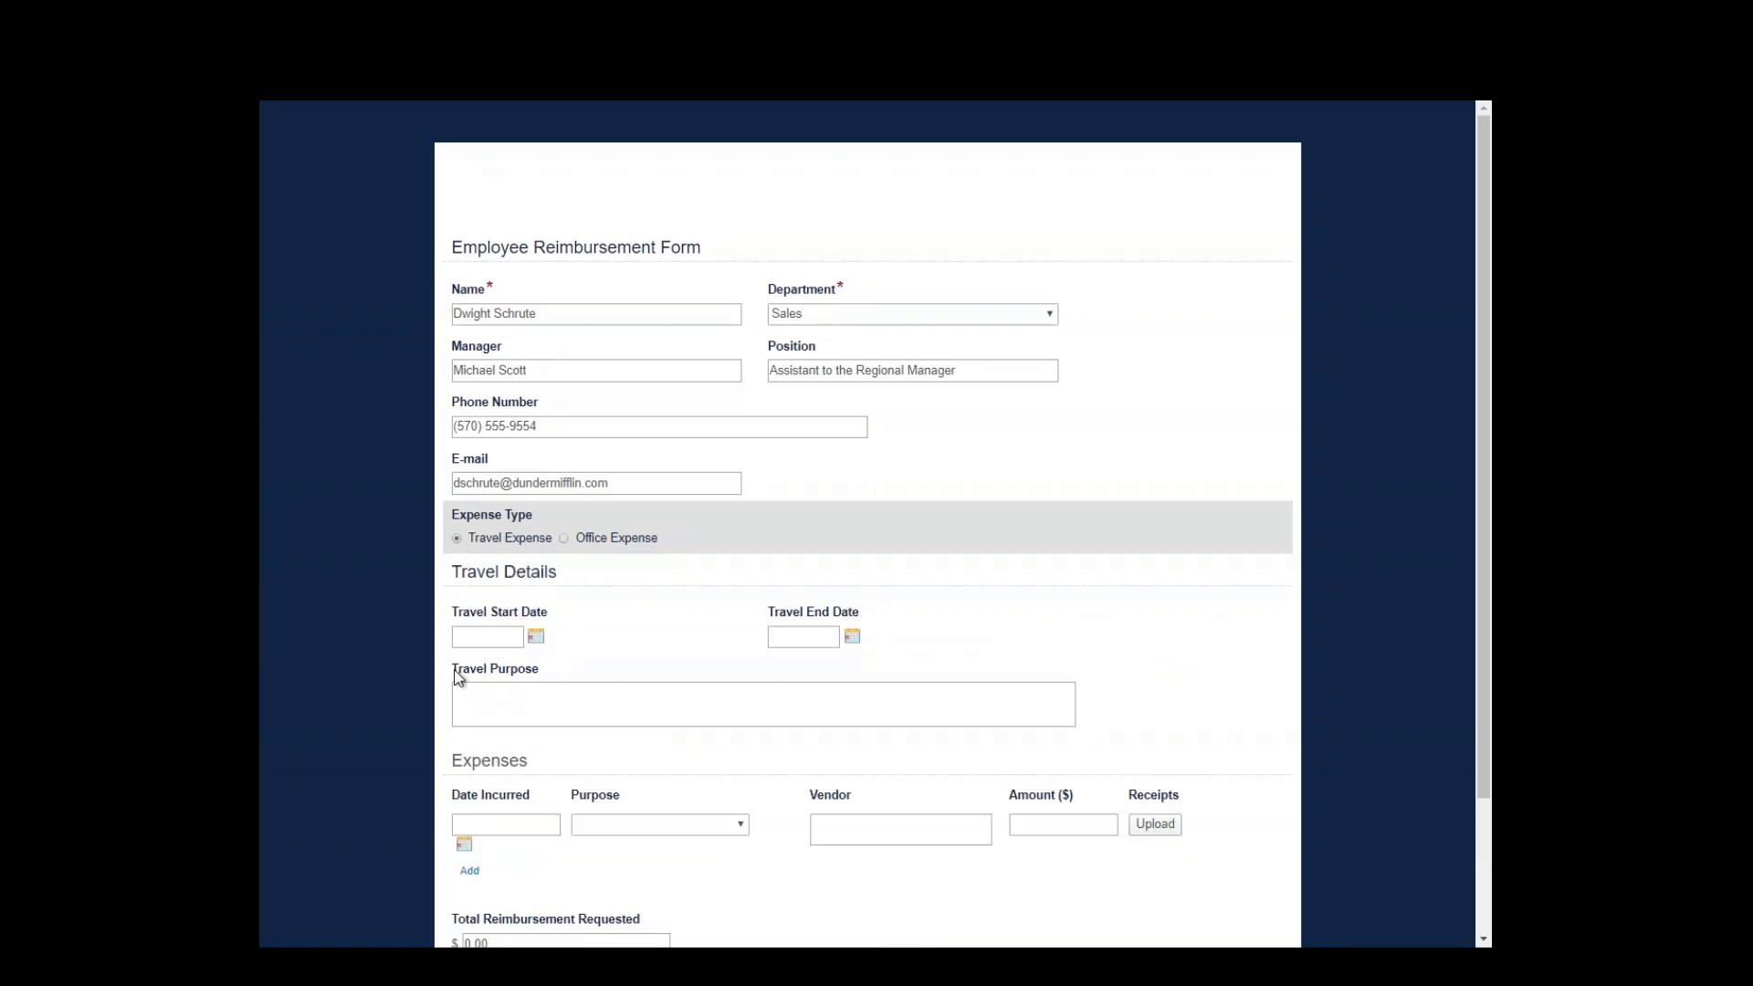
- Set the travel dates from 3/9/2020 to 3/10/2020 and move to the purpose field
{"action": "left_click", "coordinate": [507, 638]}
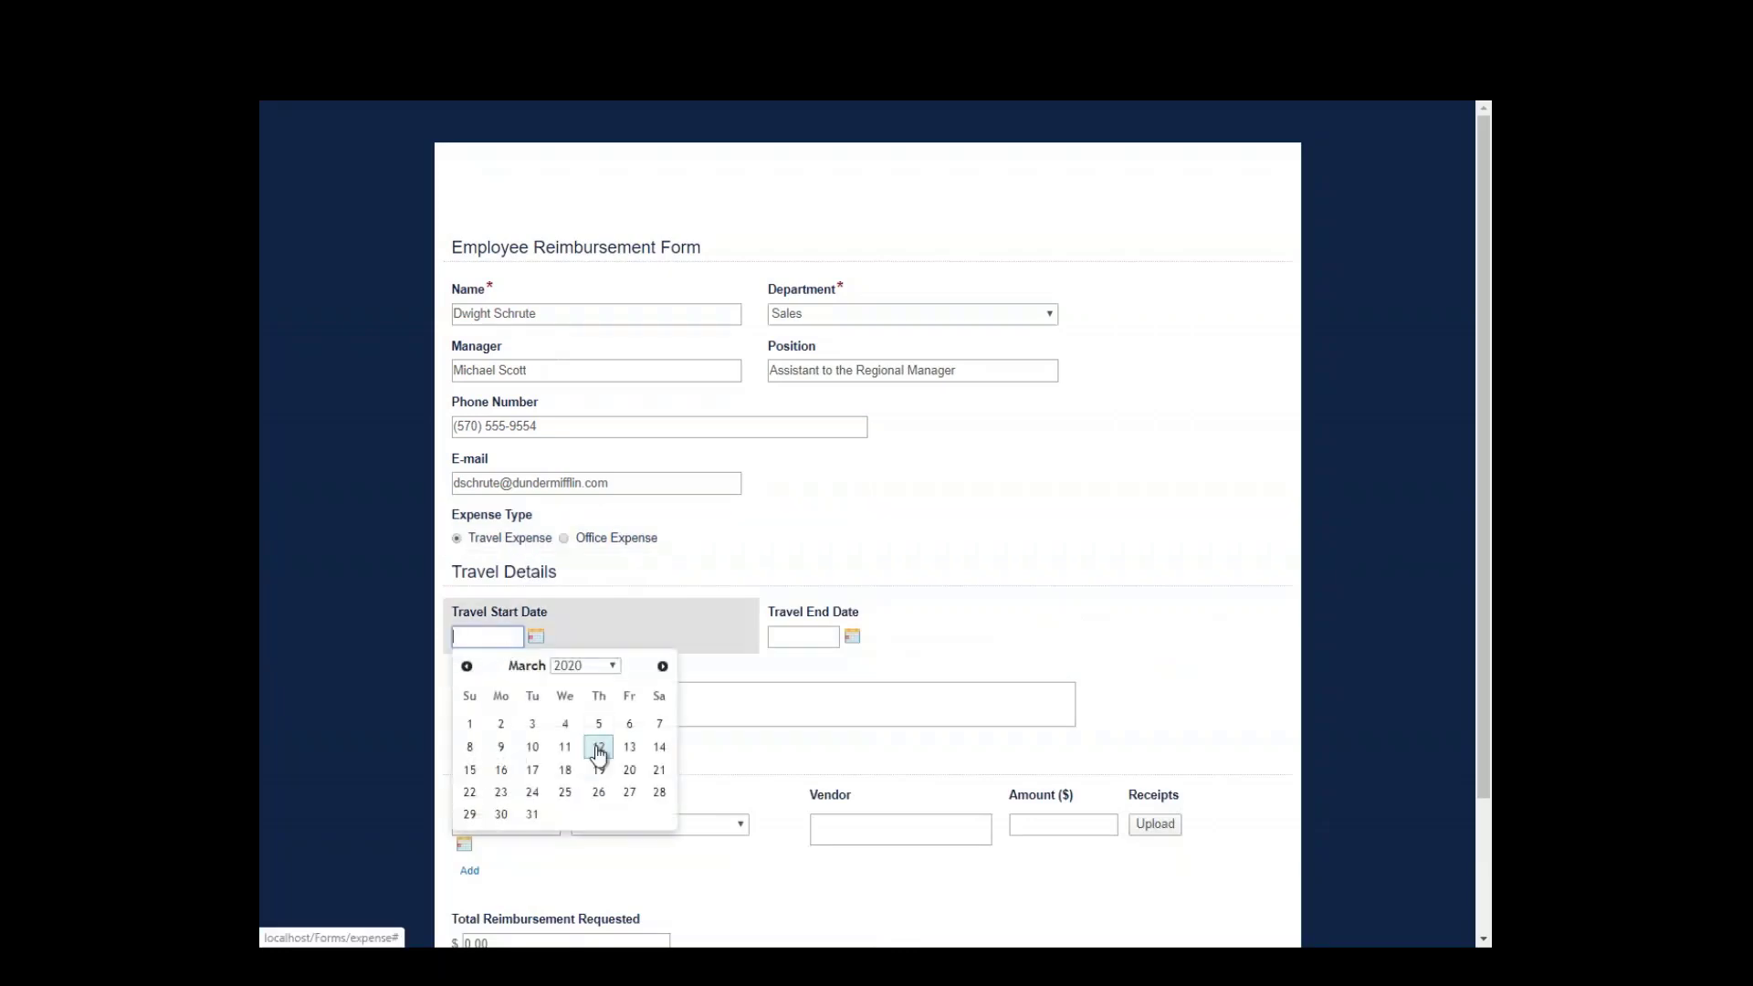
{"action": "left_click", "coordinate": [504, 748]}
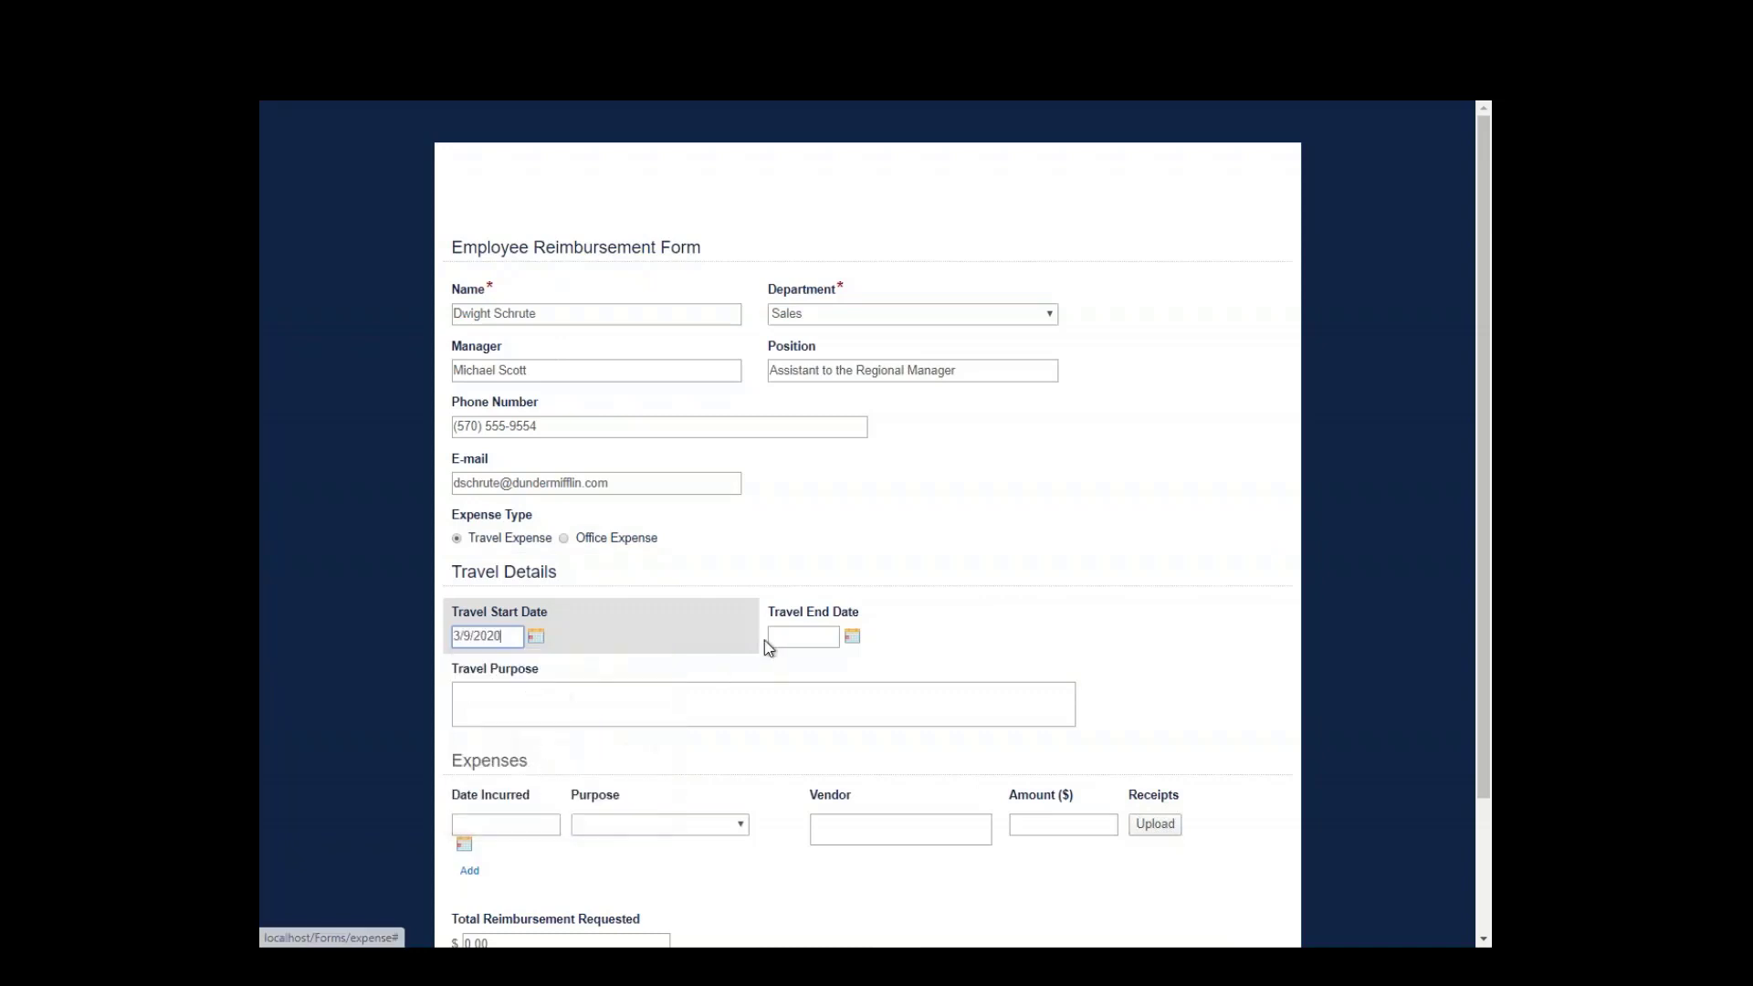
{"action": "left_click", "coordinate": [773, 638]}
{"action": "left_click", "coordinate": [849, 748]}
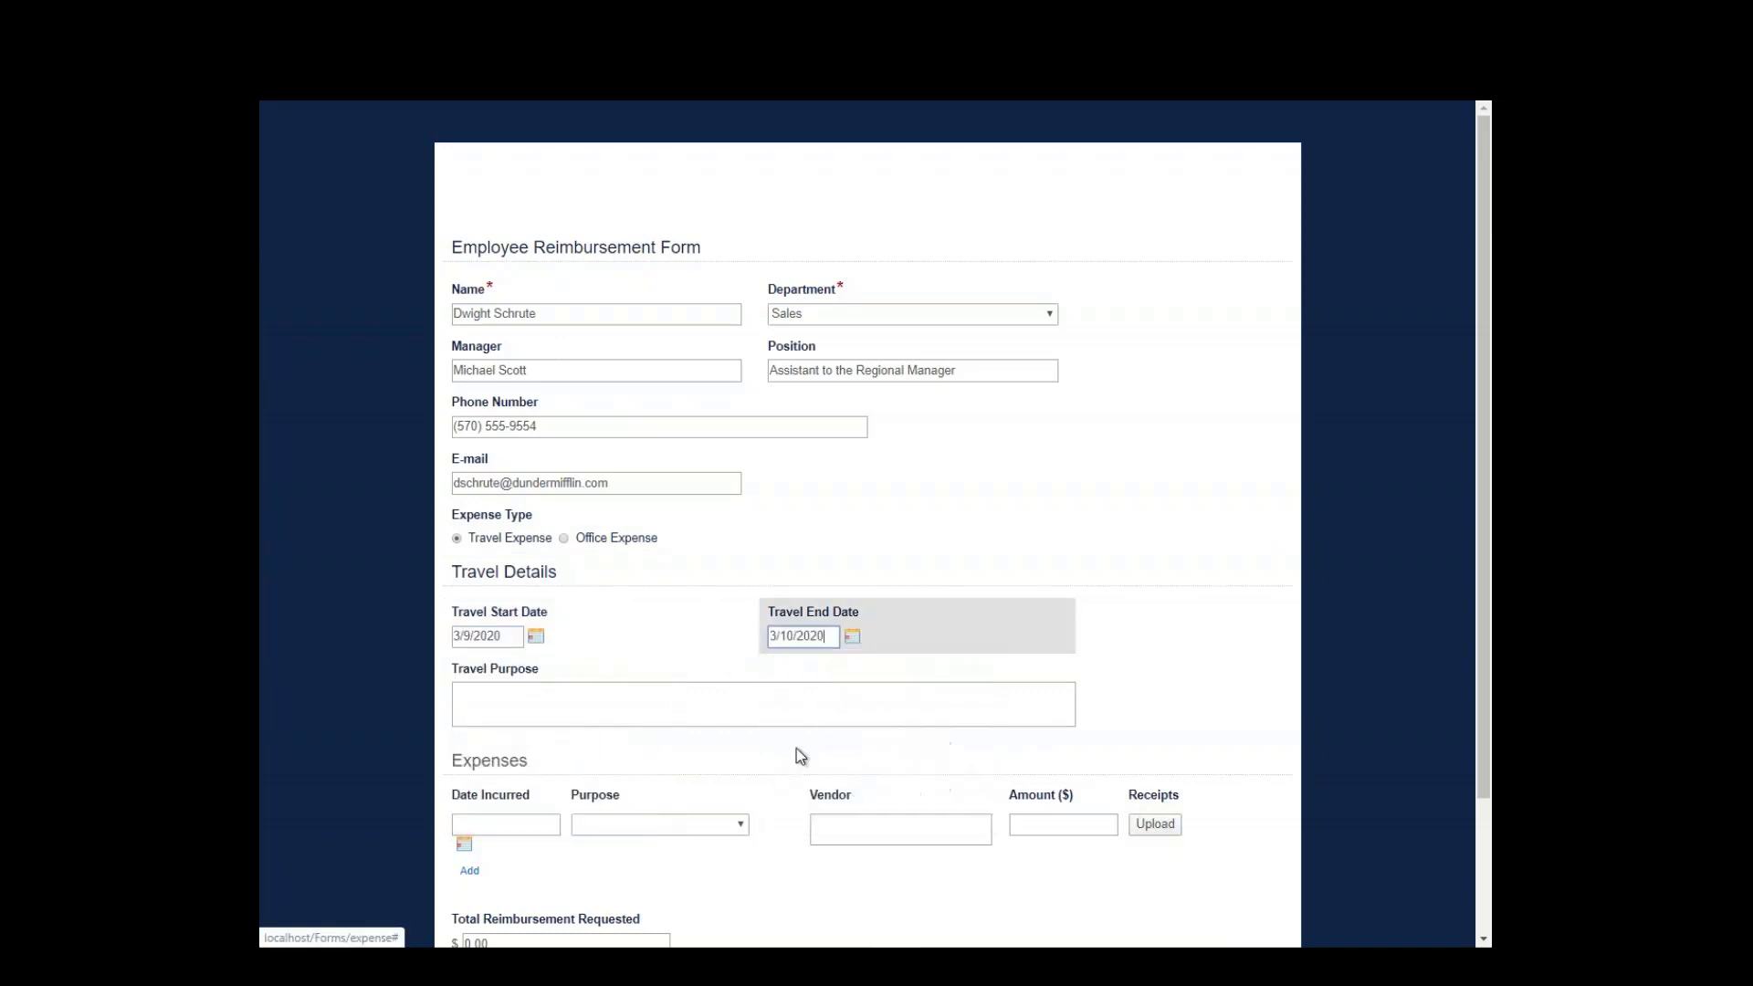
{"action": "left_click", "coordinate": [601, 715]}
- Enter purpose 'Meeeting' and add a 3/9/2020 Lodging expense at Marriot for 200
{"action": "type", "text": "Meeetings"}
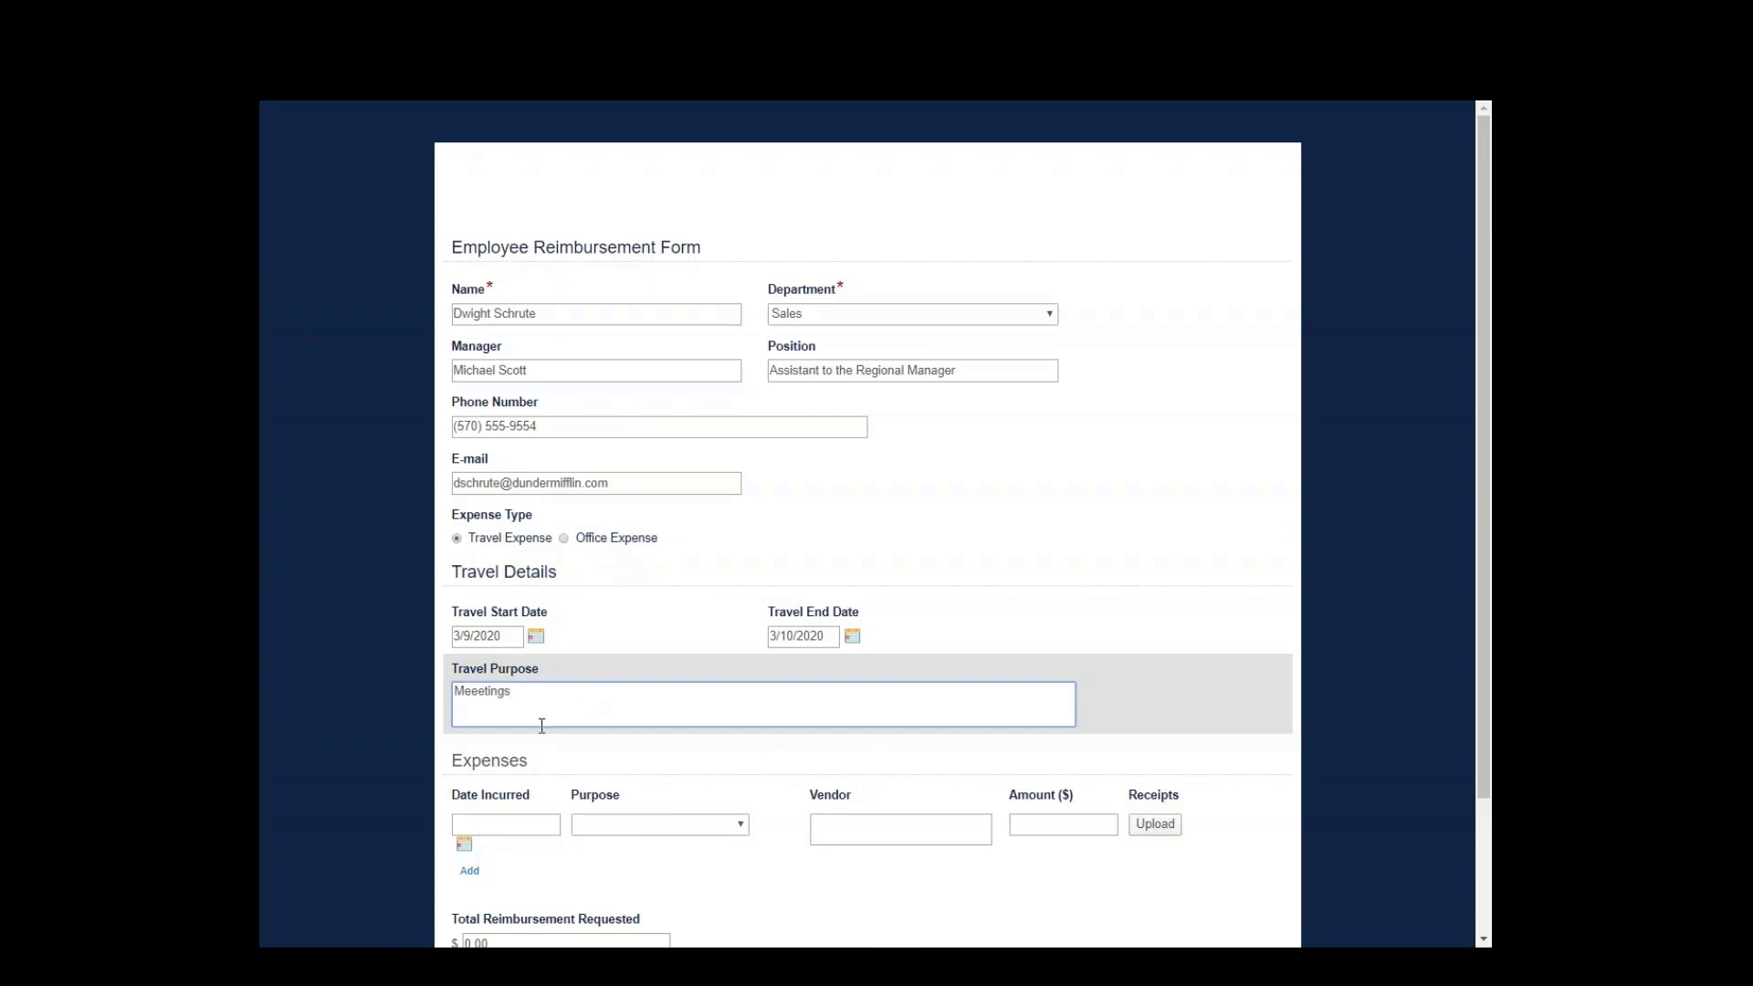
{"action": "scroll", "coordinate": [541, 726], "scroll_direction": "down", "scroll_amount": 2}
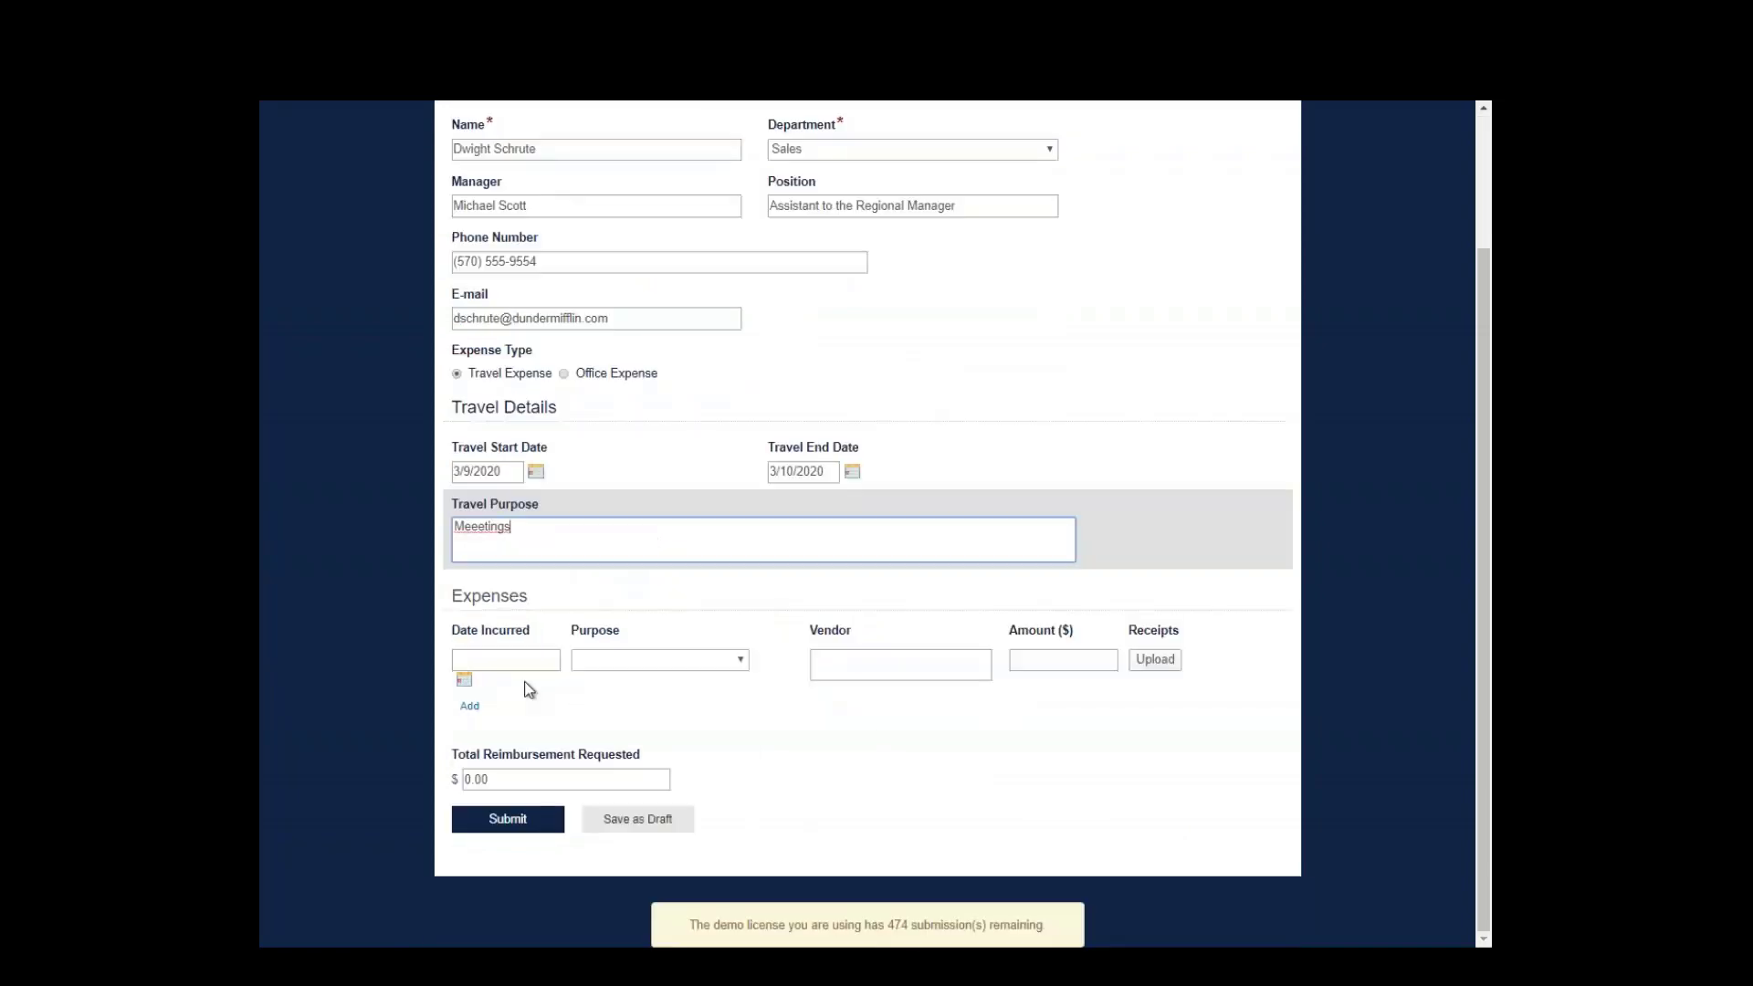
{"action": "left_click", "coordinate": [526, 657]}
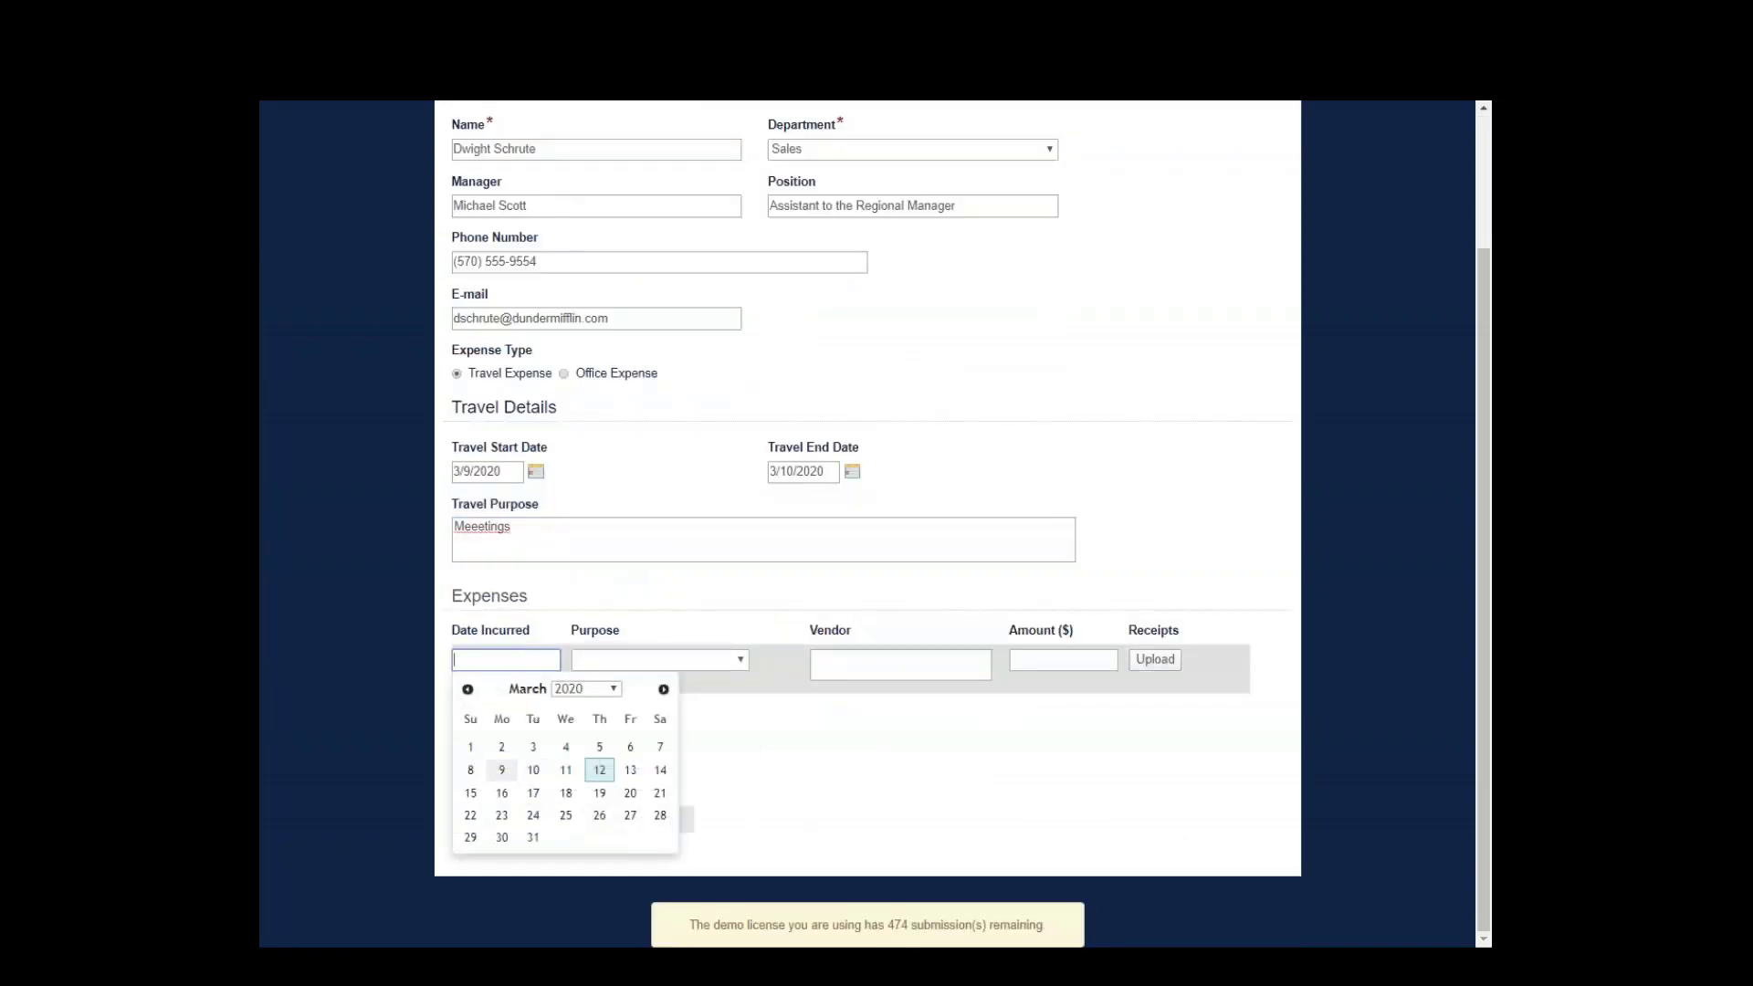
{"action": "left_click", "coordinate": [501, 773]}
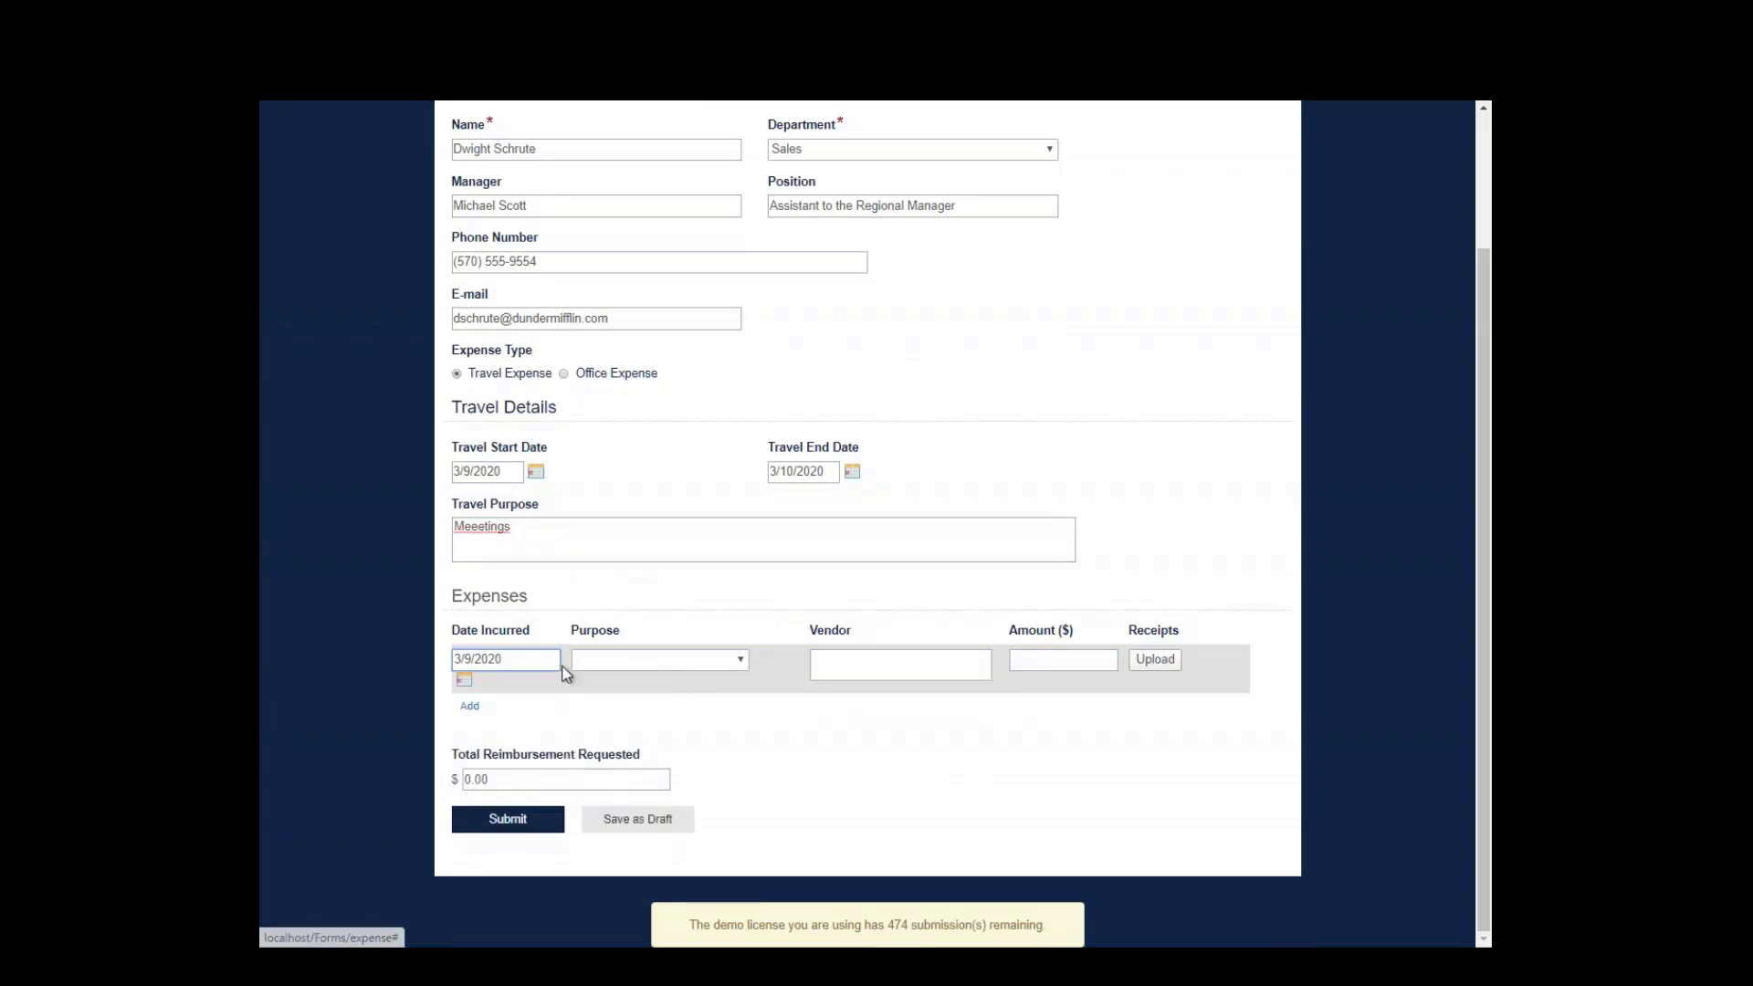
{"action": "left_click", "coordinate": [634, 663]}
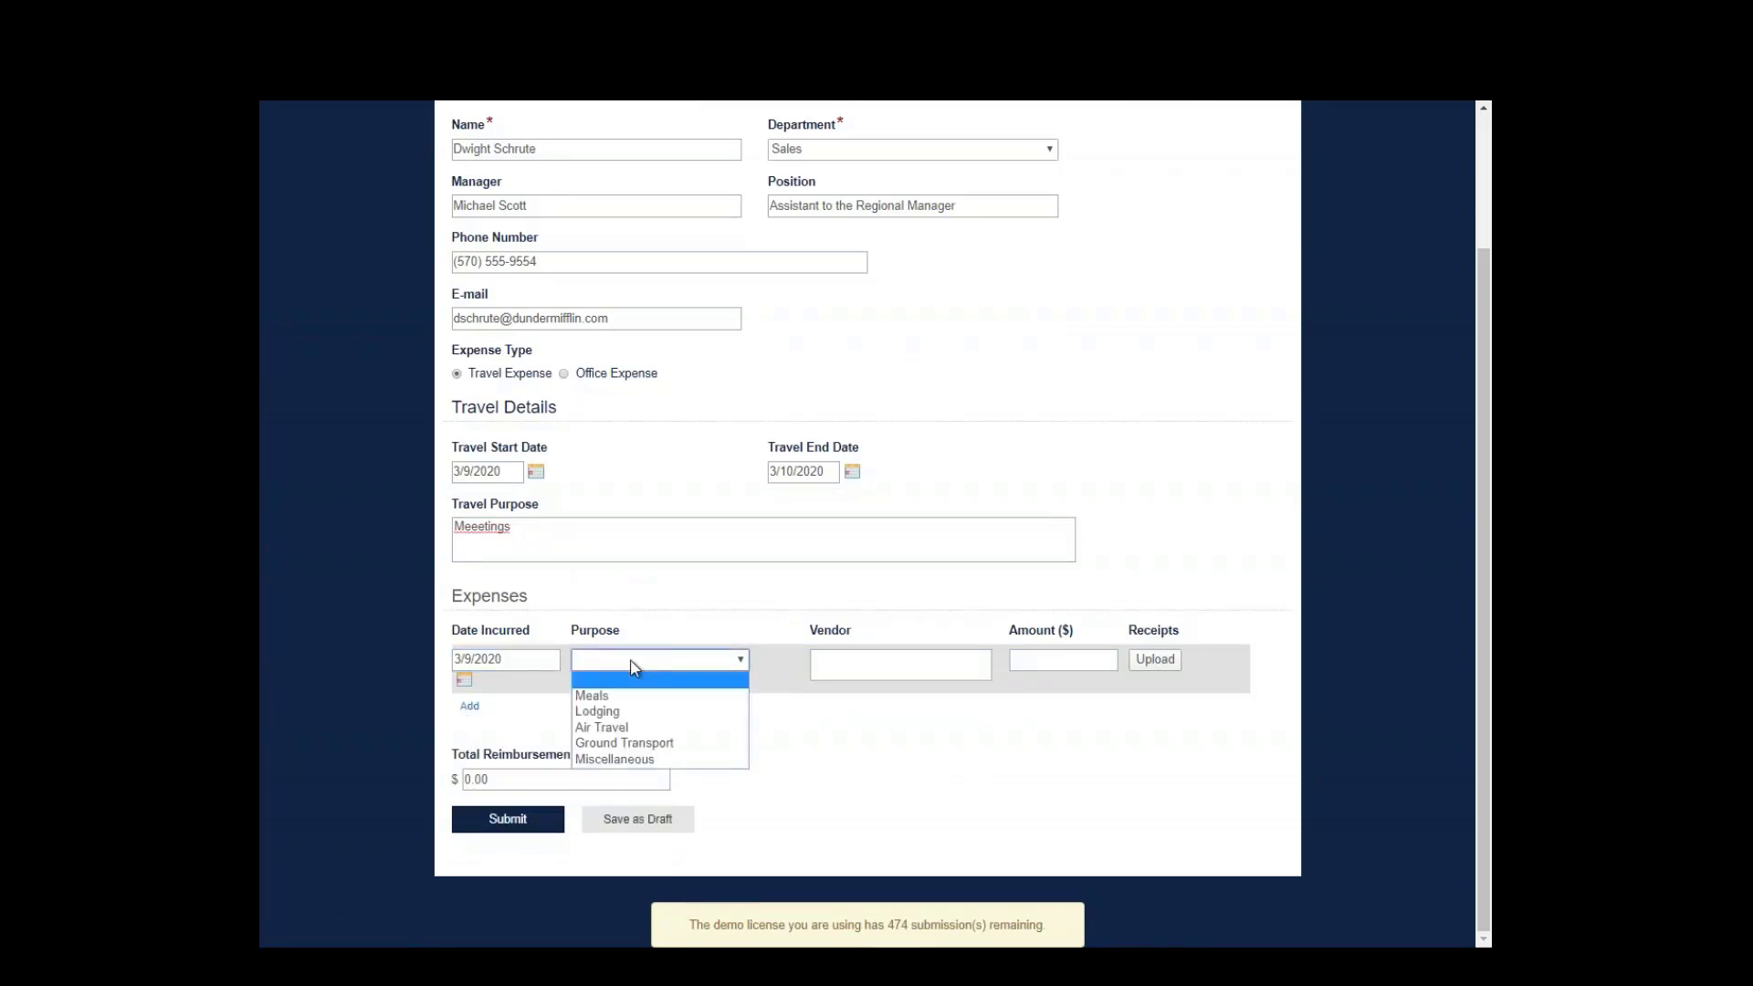
{"action": "left_click", "coordinate": [630, 711]}
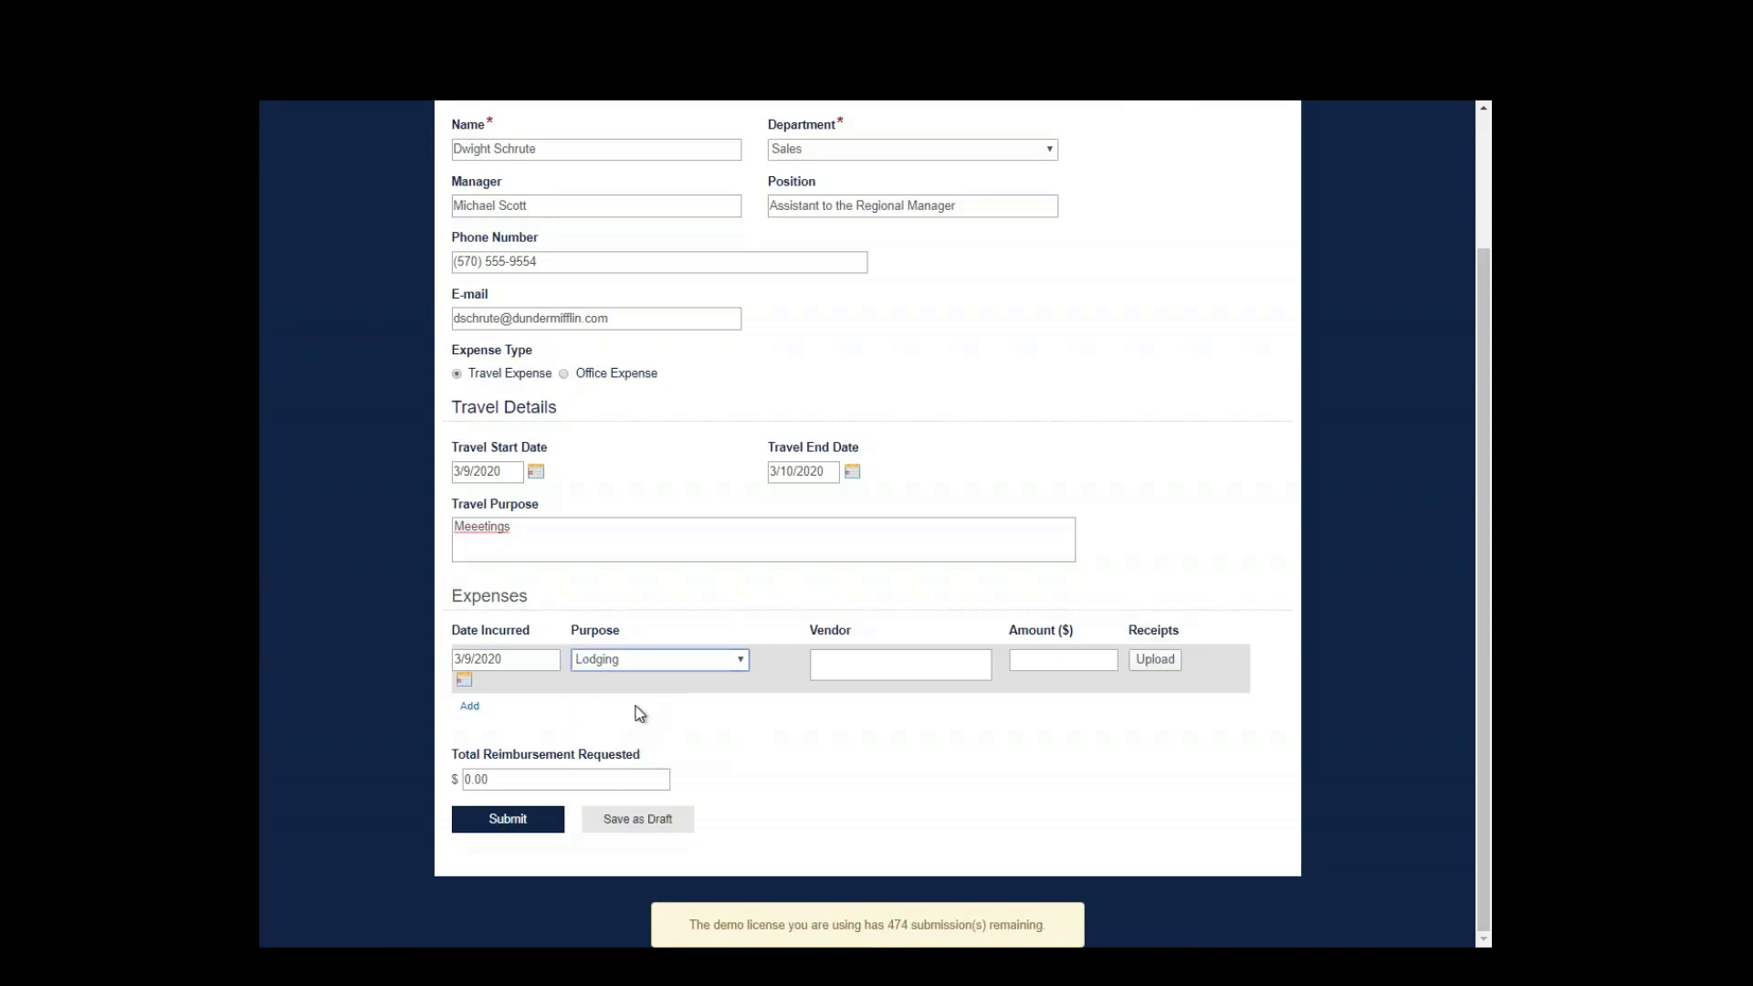
{"action": "left_click", "coordinate": [854, 667]}
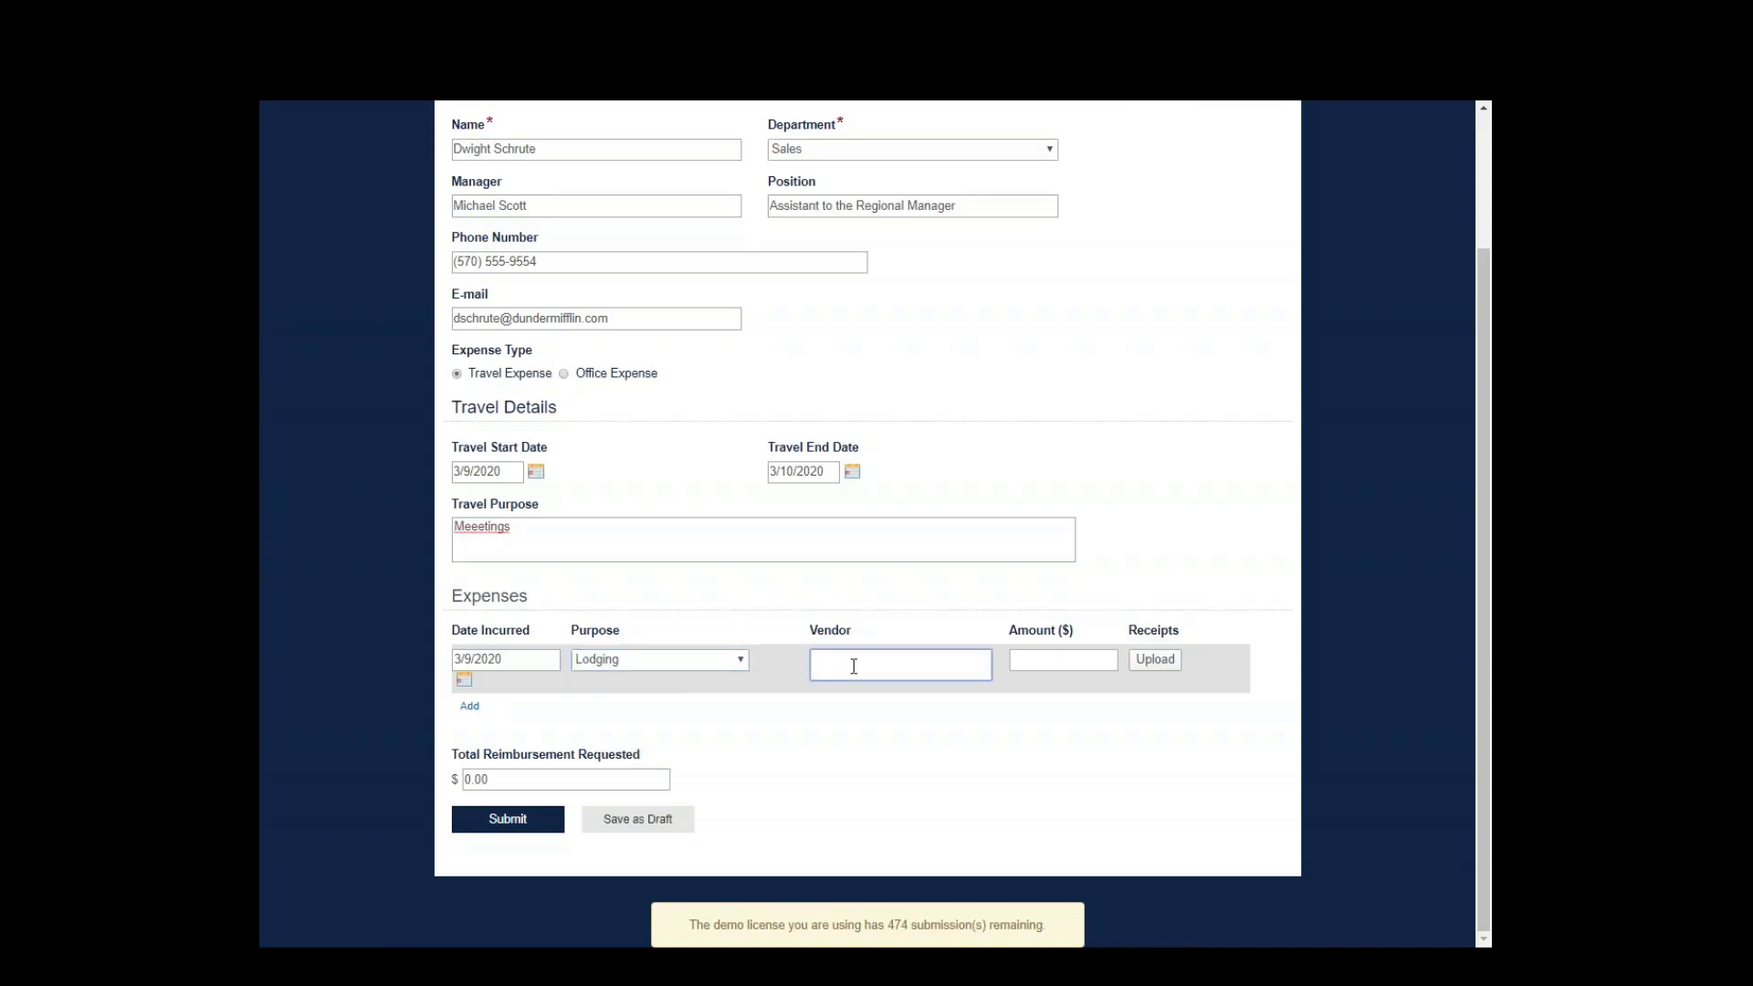
{"action": "type", "text": "Marriot"}
{"action": "left_click", "coordinate": [1031, 676]}
{"action": "type", "text": "200"}
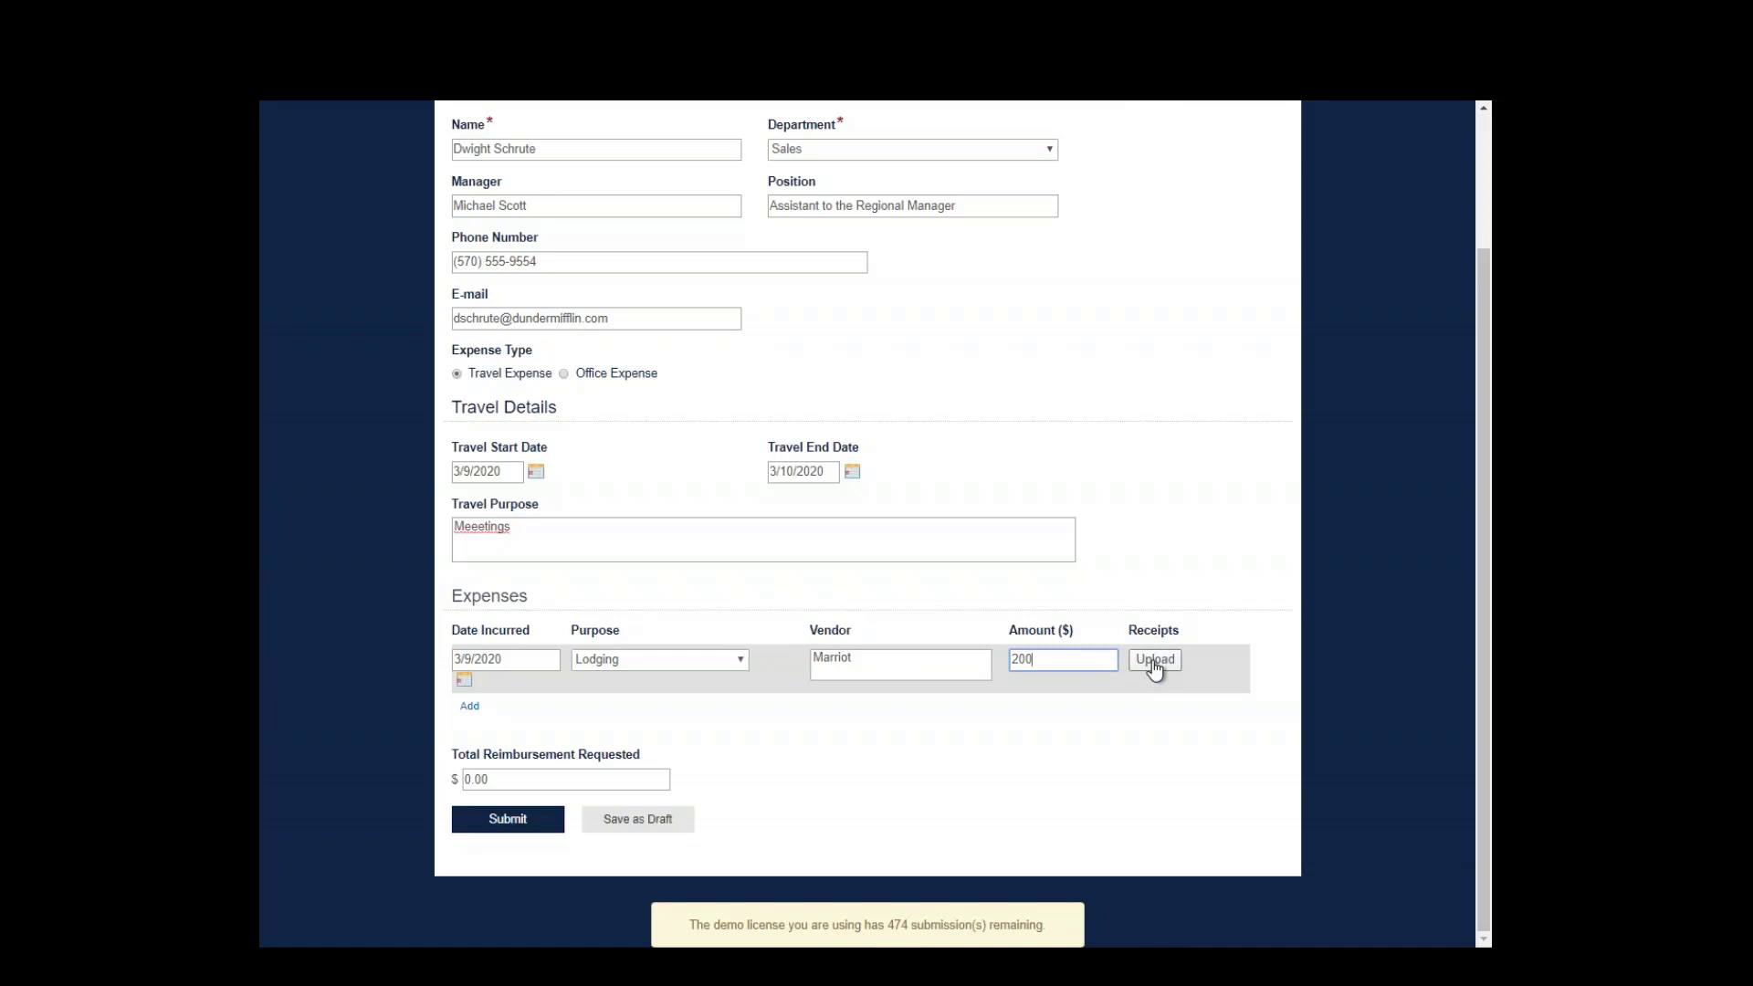
{"action": "left_click", "coordinate": [469, 711]}
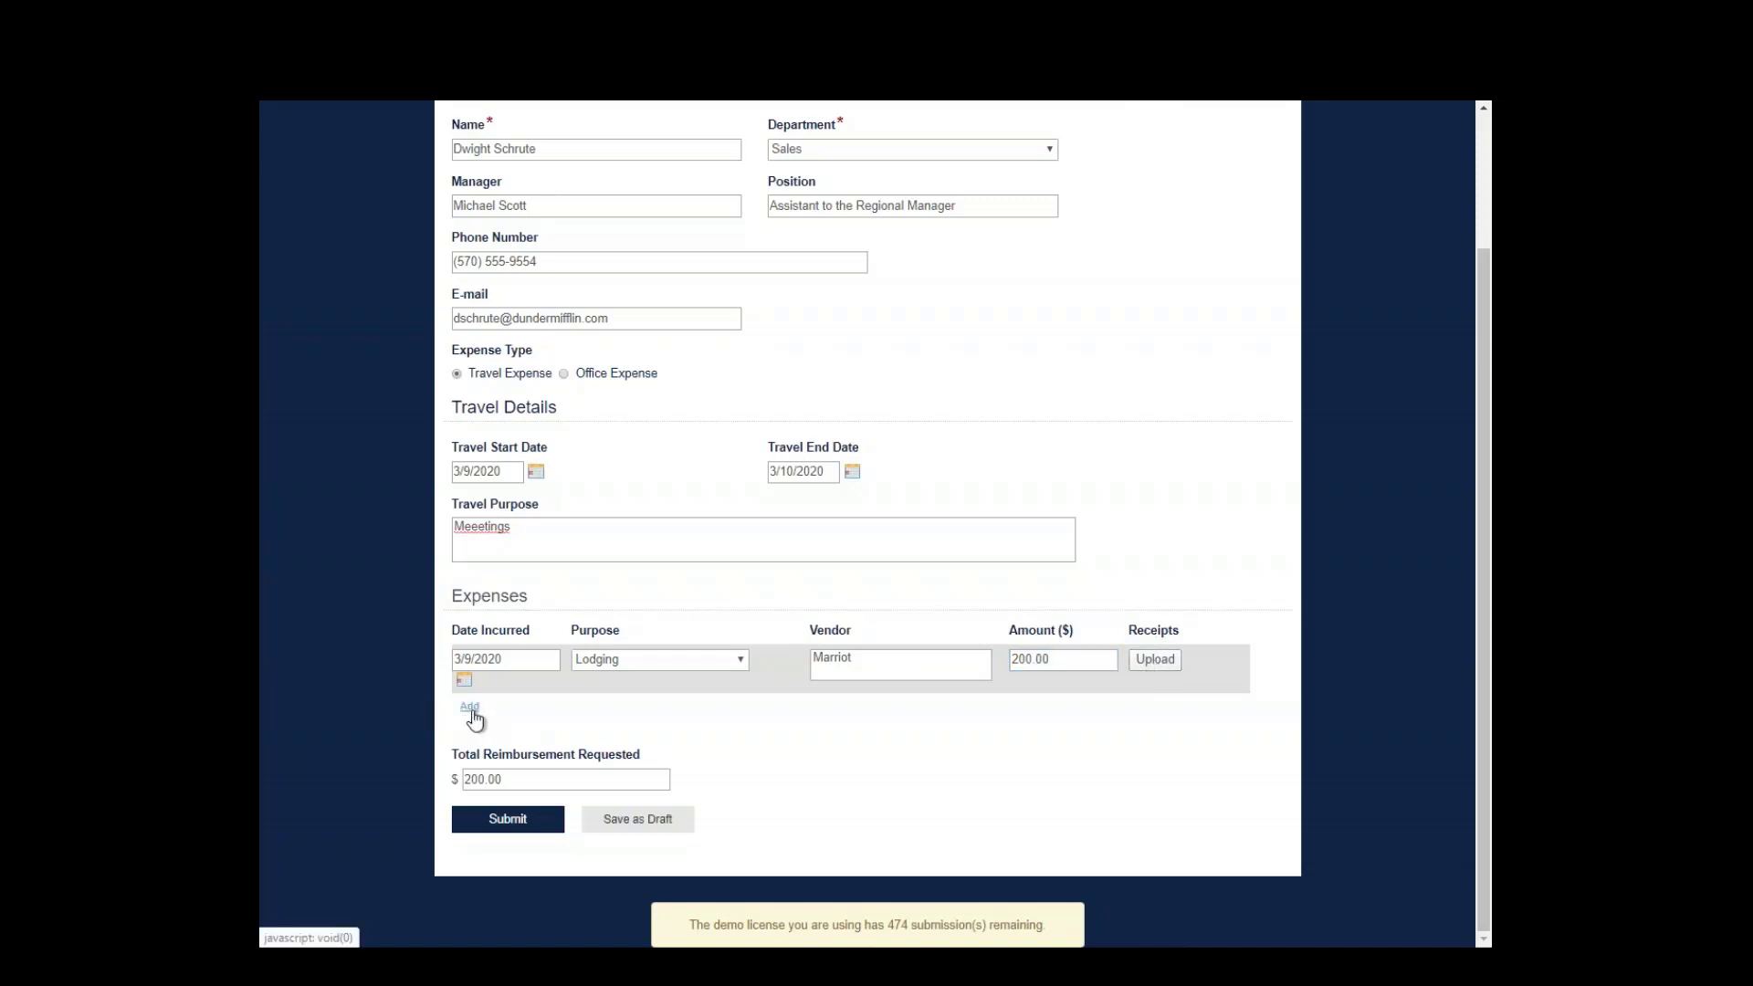
- Add a second 3/10/2020 Meals expense at Big Eds BBQ for 20, totalling 220.00
{"action": "left_click", "coordinate": [470, 708]}
{"action": "left_click", "coordinate": [512, 709]}
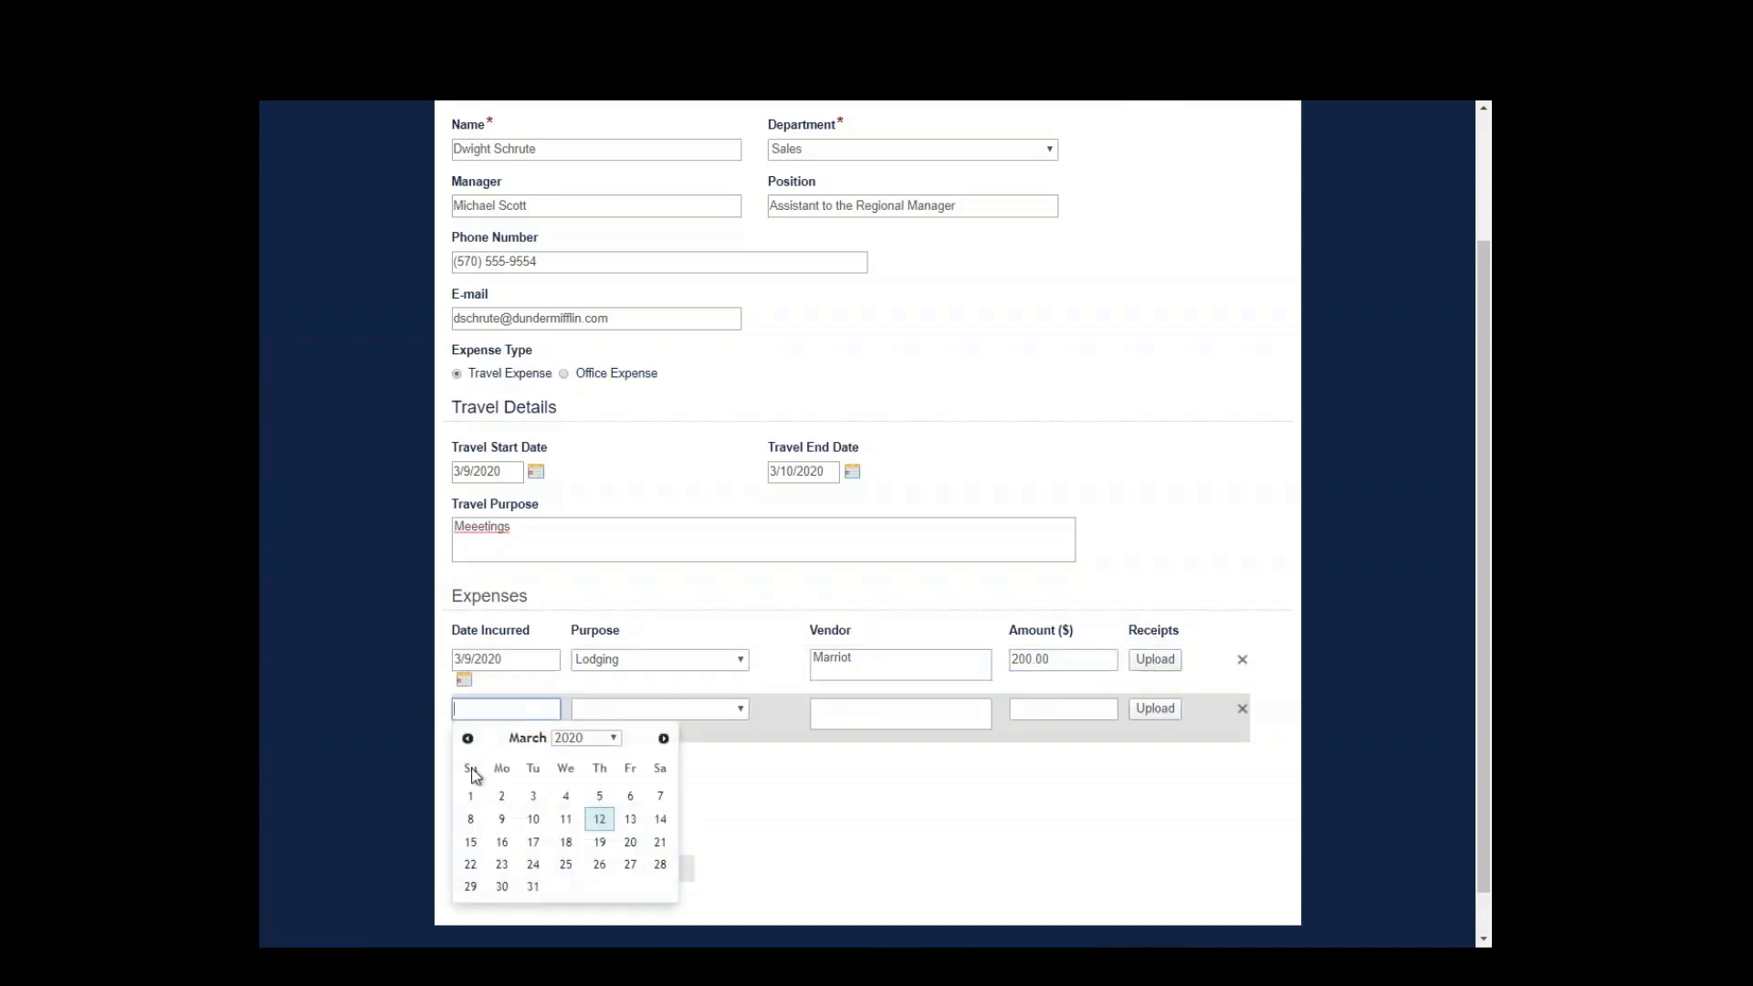
{"action": "left_click", "coordinate": [552, 813]}
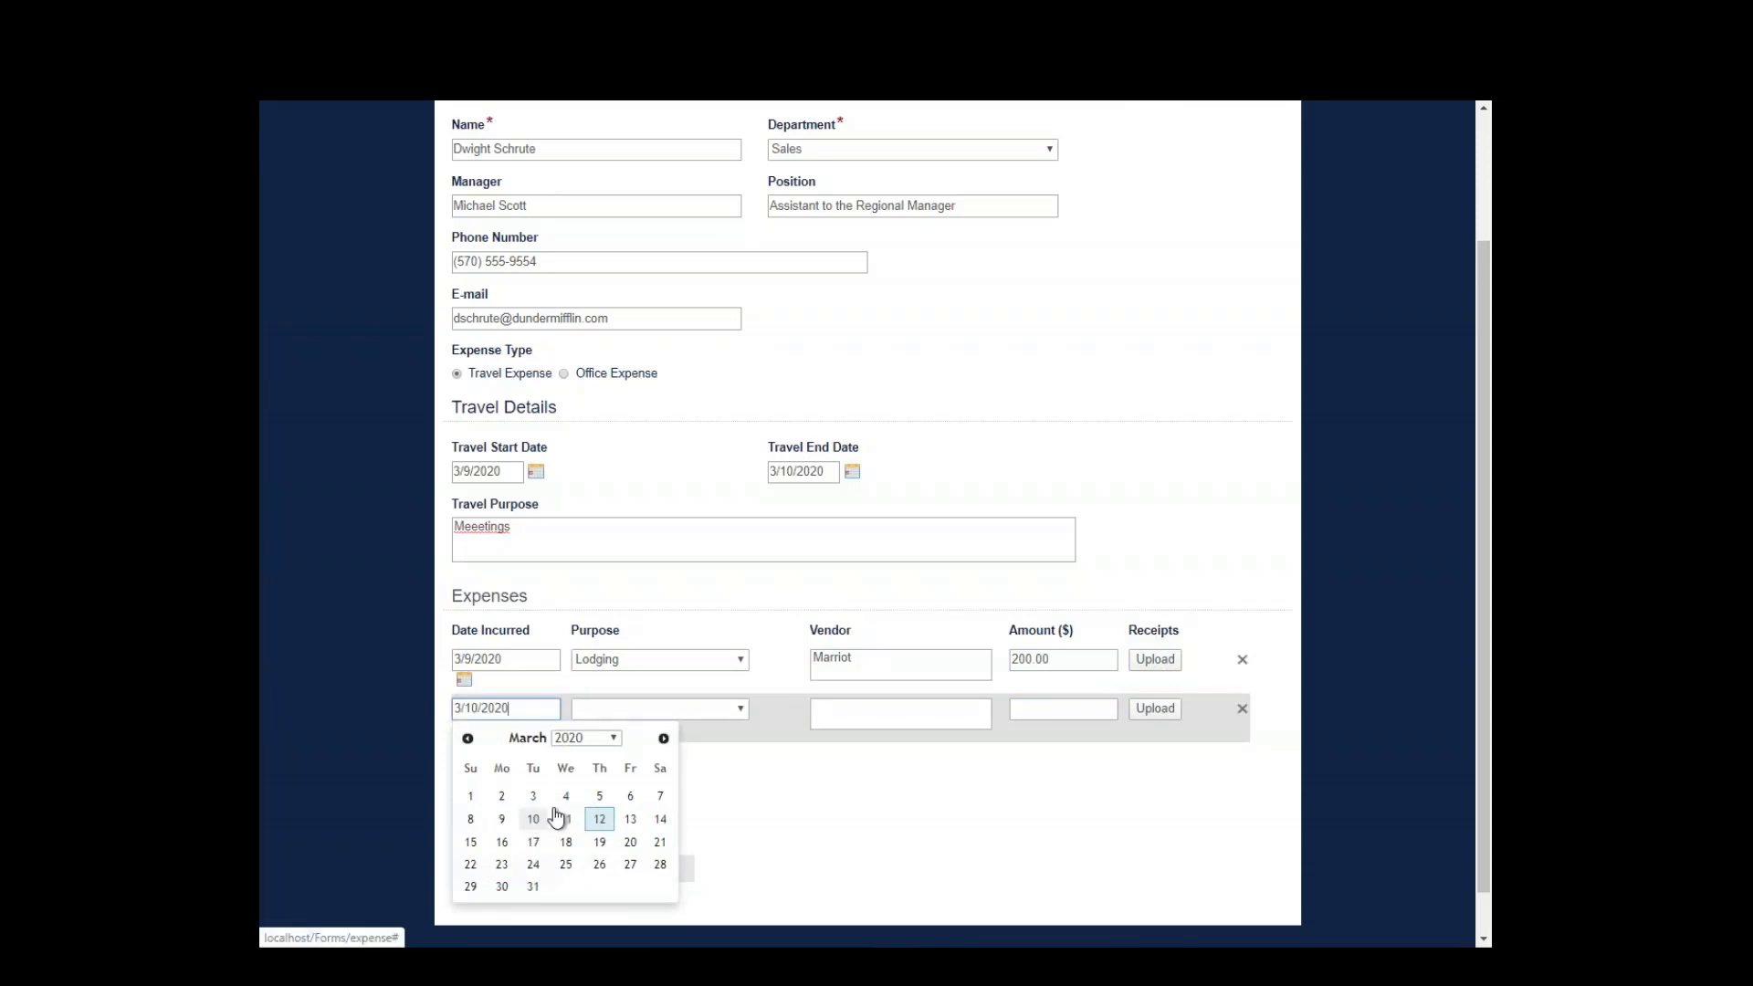
{"action": "left_click", "coordinate": [673, 711]}
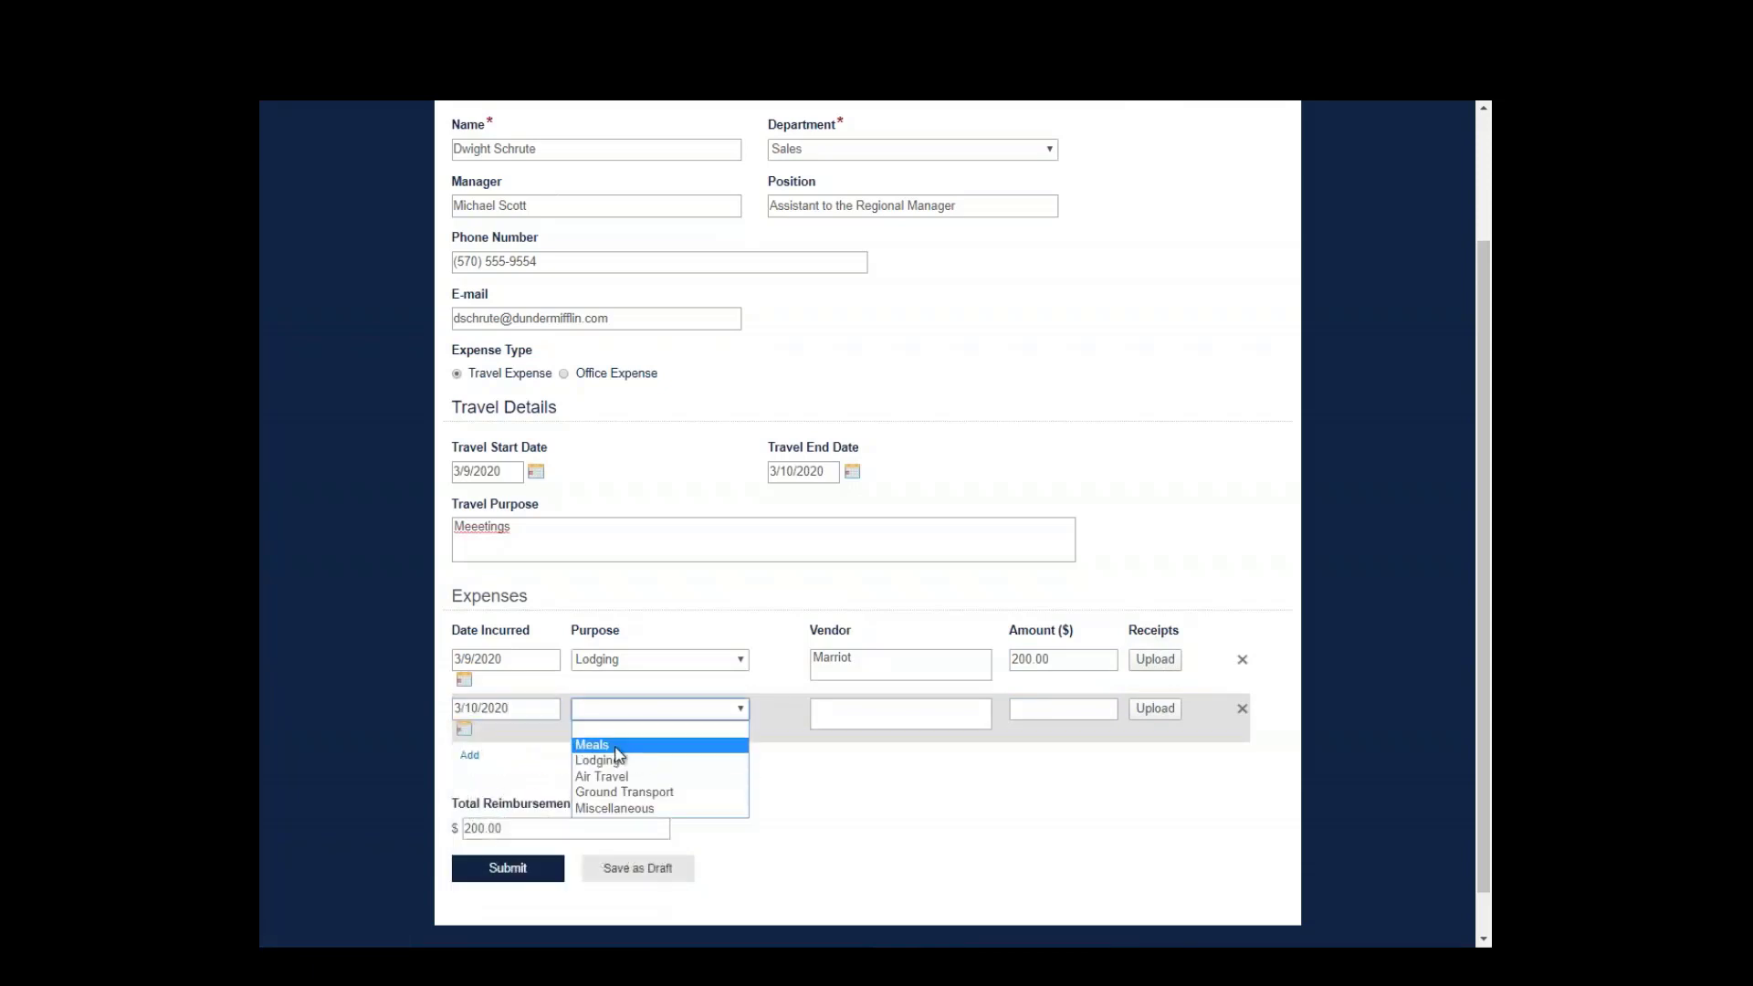
{"action": "left_click", "coordinate": [616, 748]}
{"action": "left_click", "coordinate": [847, 711]}
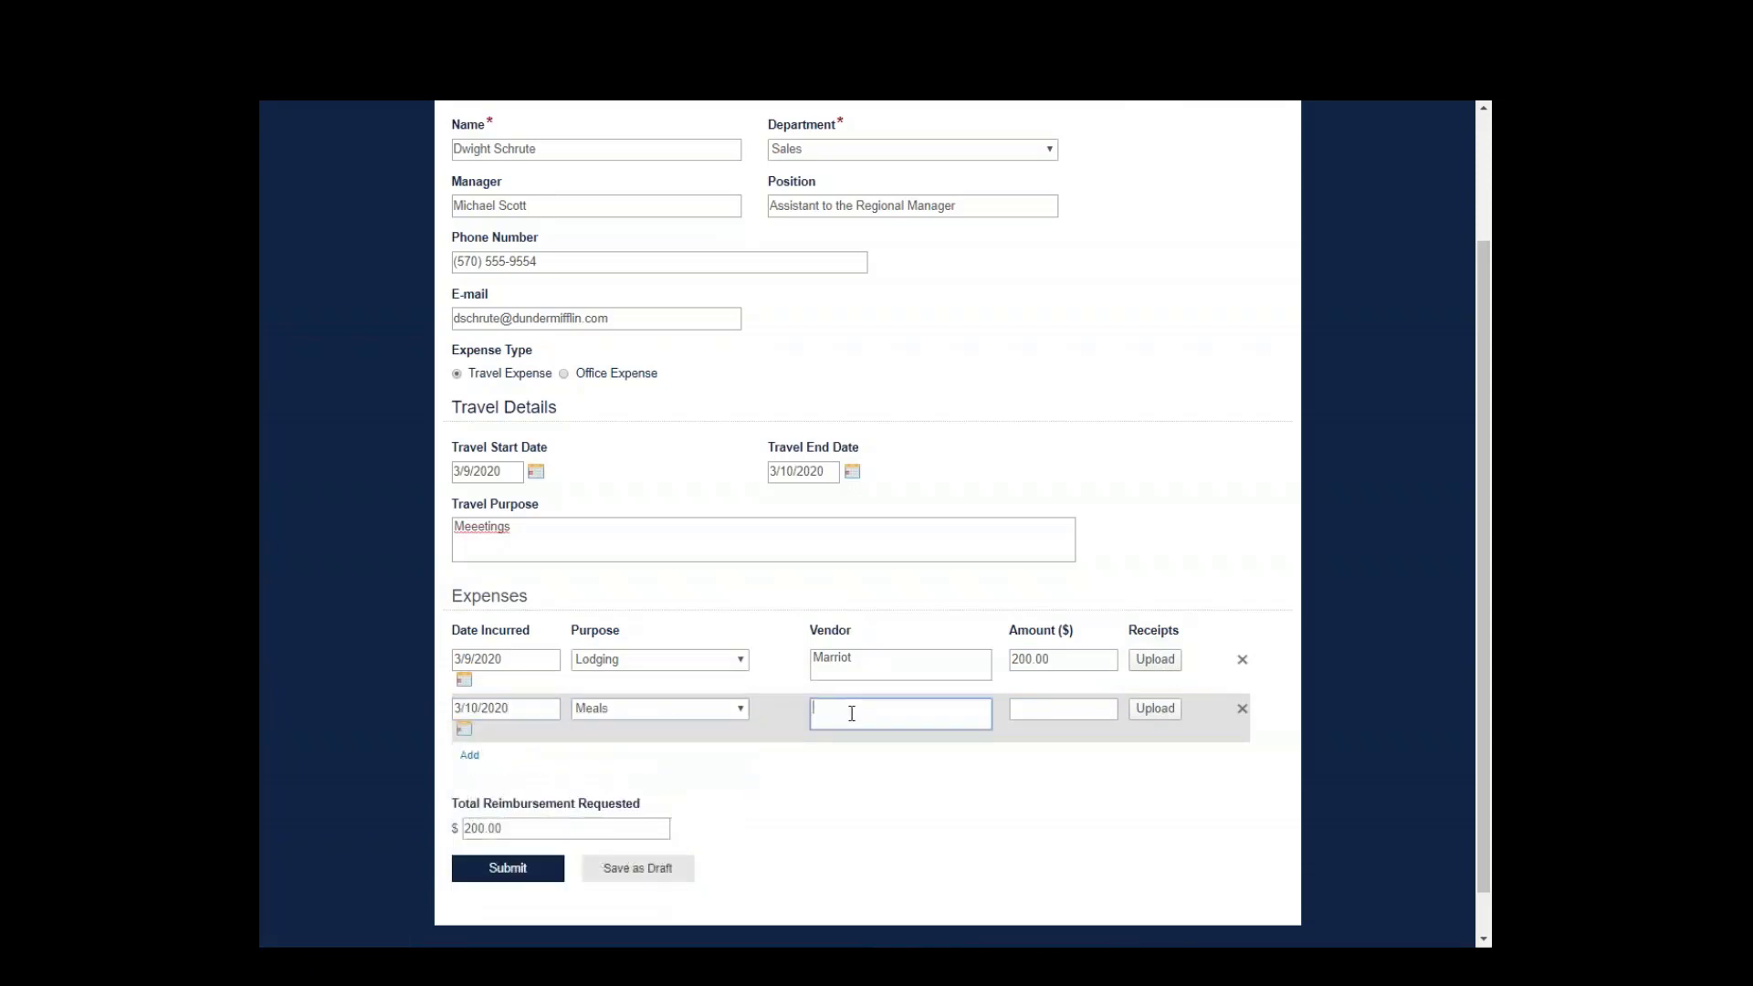
{"action": "type", "text": "Big Eds BBQ"}
{"action": "key", "text": "Tab"}
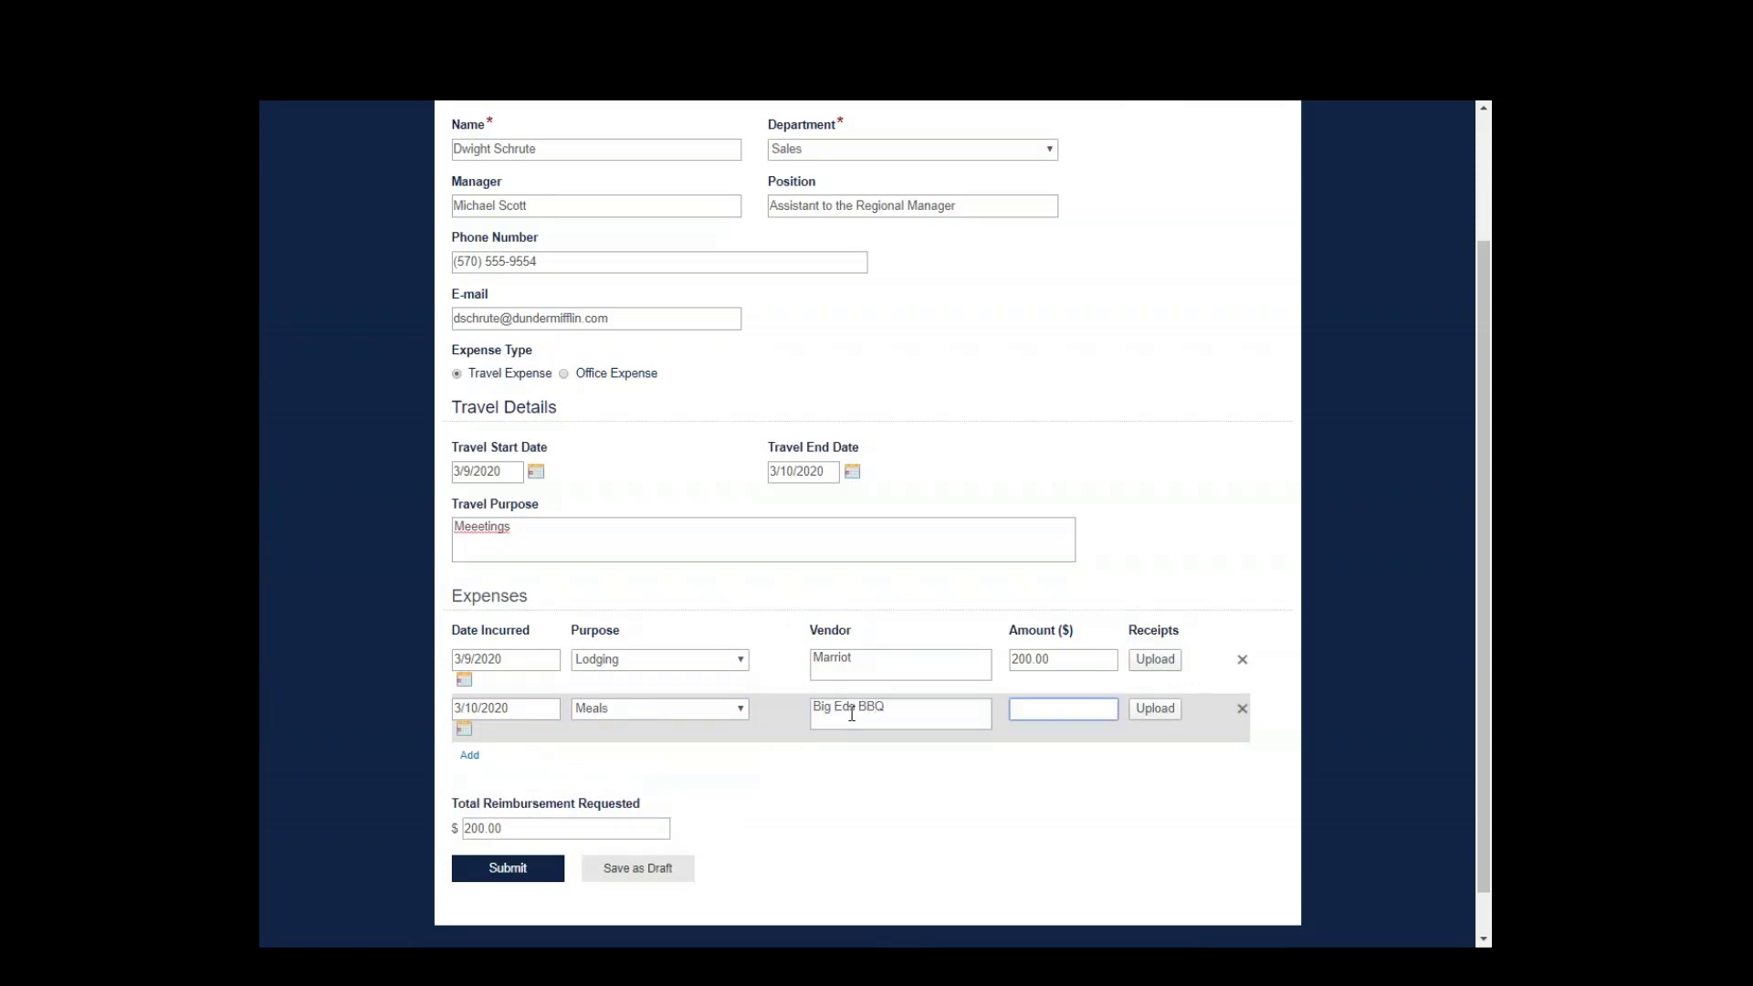
{"action": "type", "text": "20"}
{"action": "key", "text": "Tab"}
{"action": "scroll", "coordinate": [636, 762], "scroll_direction": "up", "scroll_amount": 2}
{"action": "scroll", "coordinate": [637, 763], "scroll_direction": "down", "scroll_amount": 1}
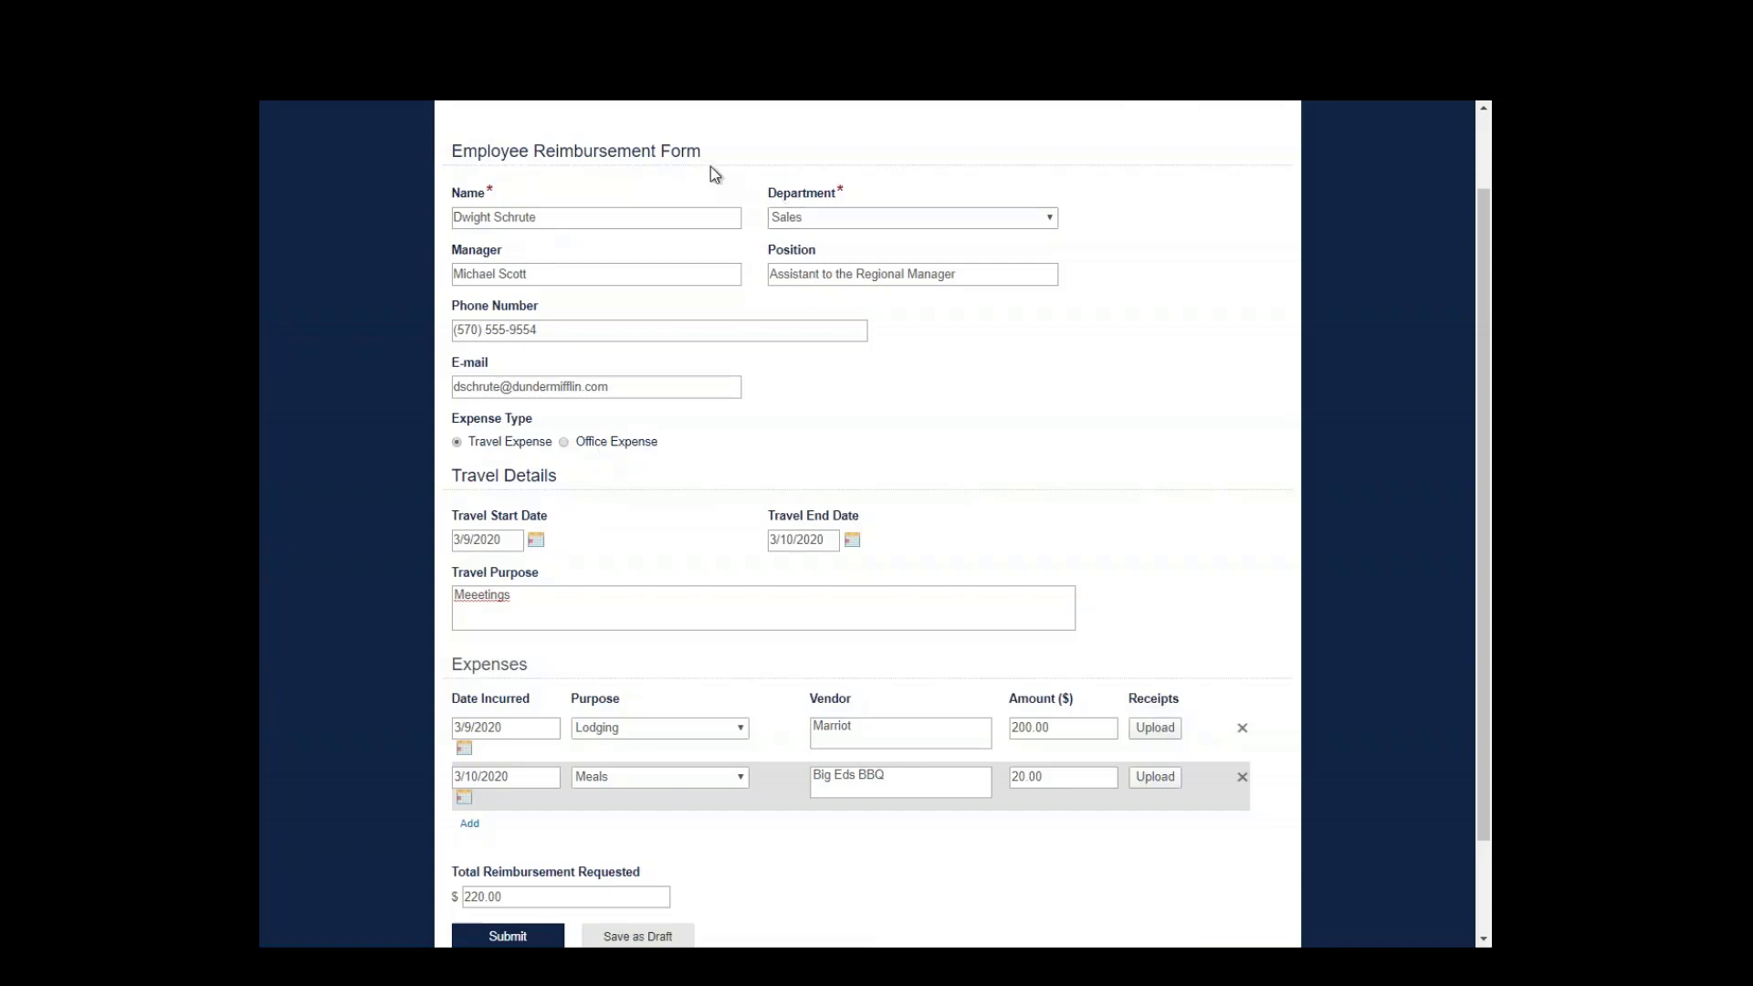
{"action": "scroll", "coordinate": [622, 737], "scroll_direction": "down", "scroll_amount": 2}
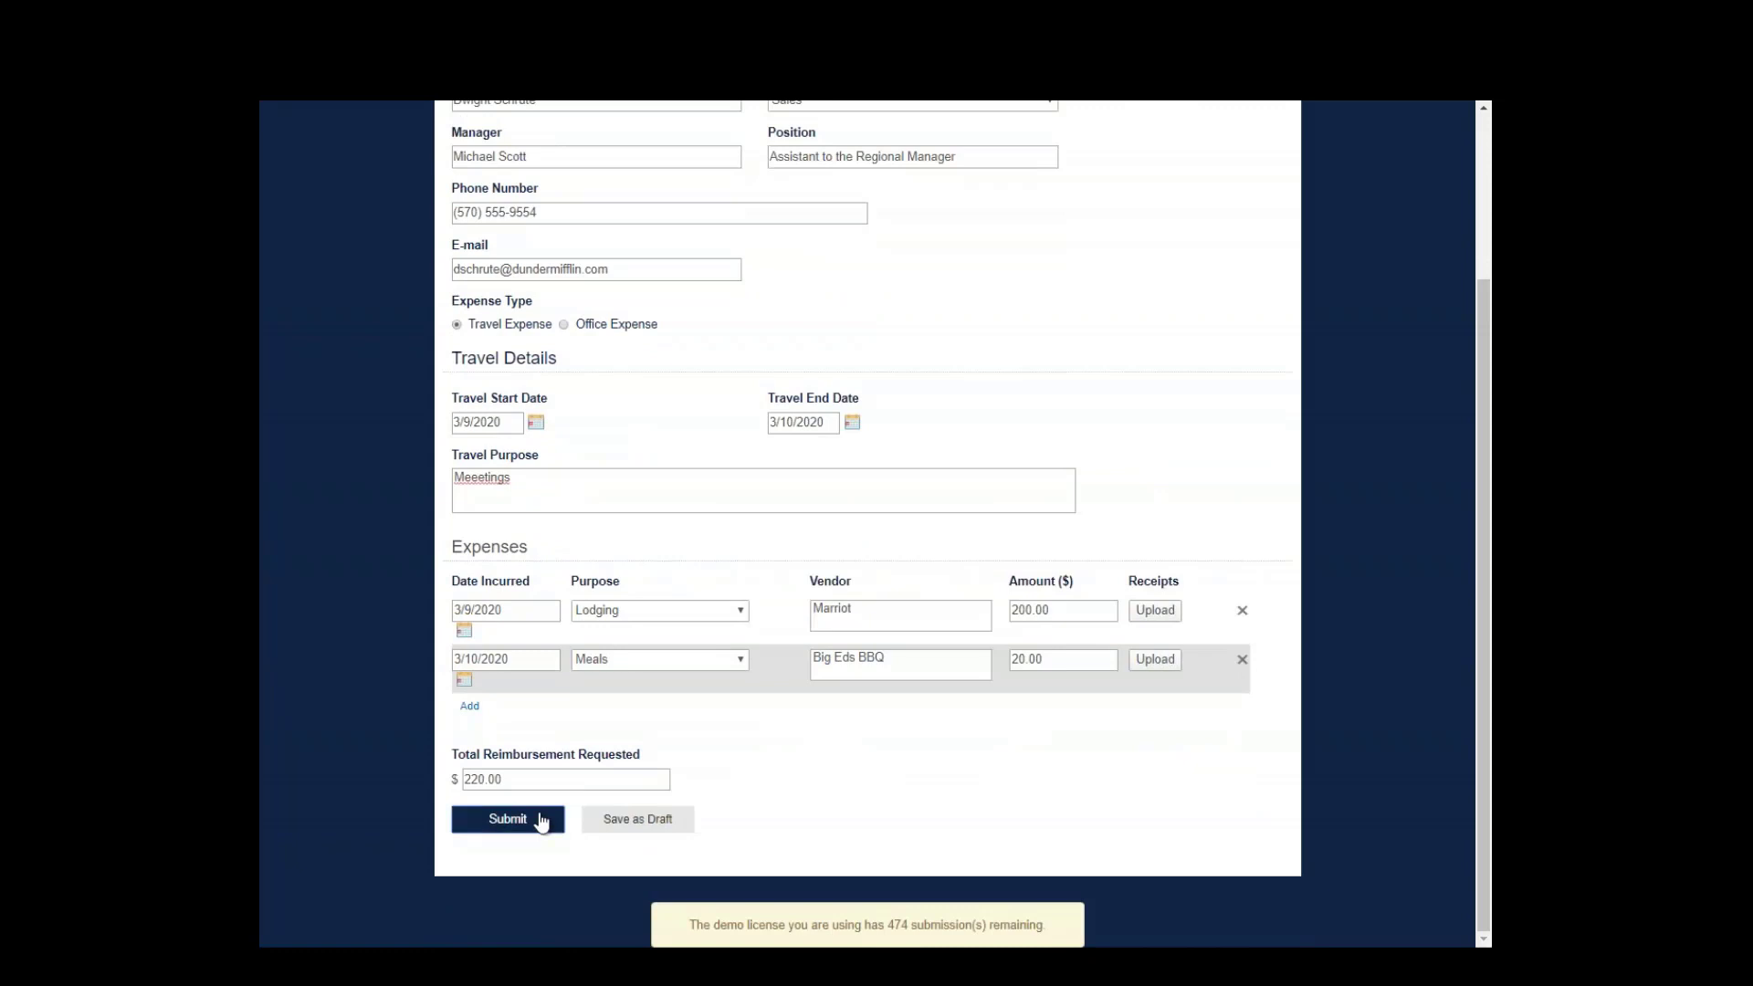
- Submit the reimbursement request and return to the Inbox
{"action": "left_click", "coordinate": [539, 819]}
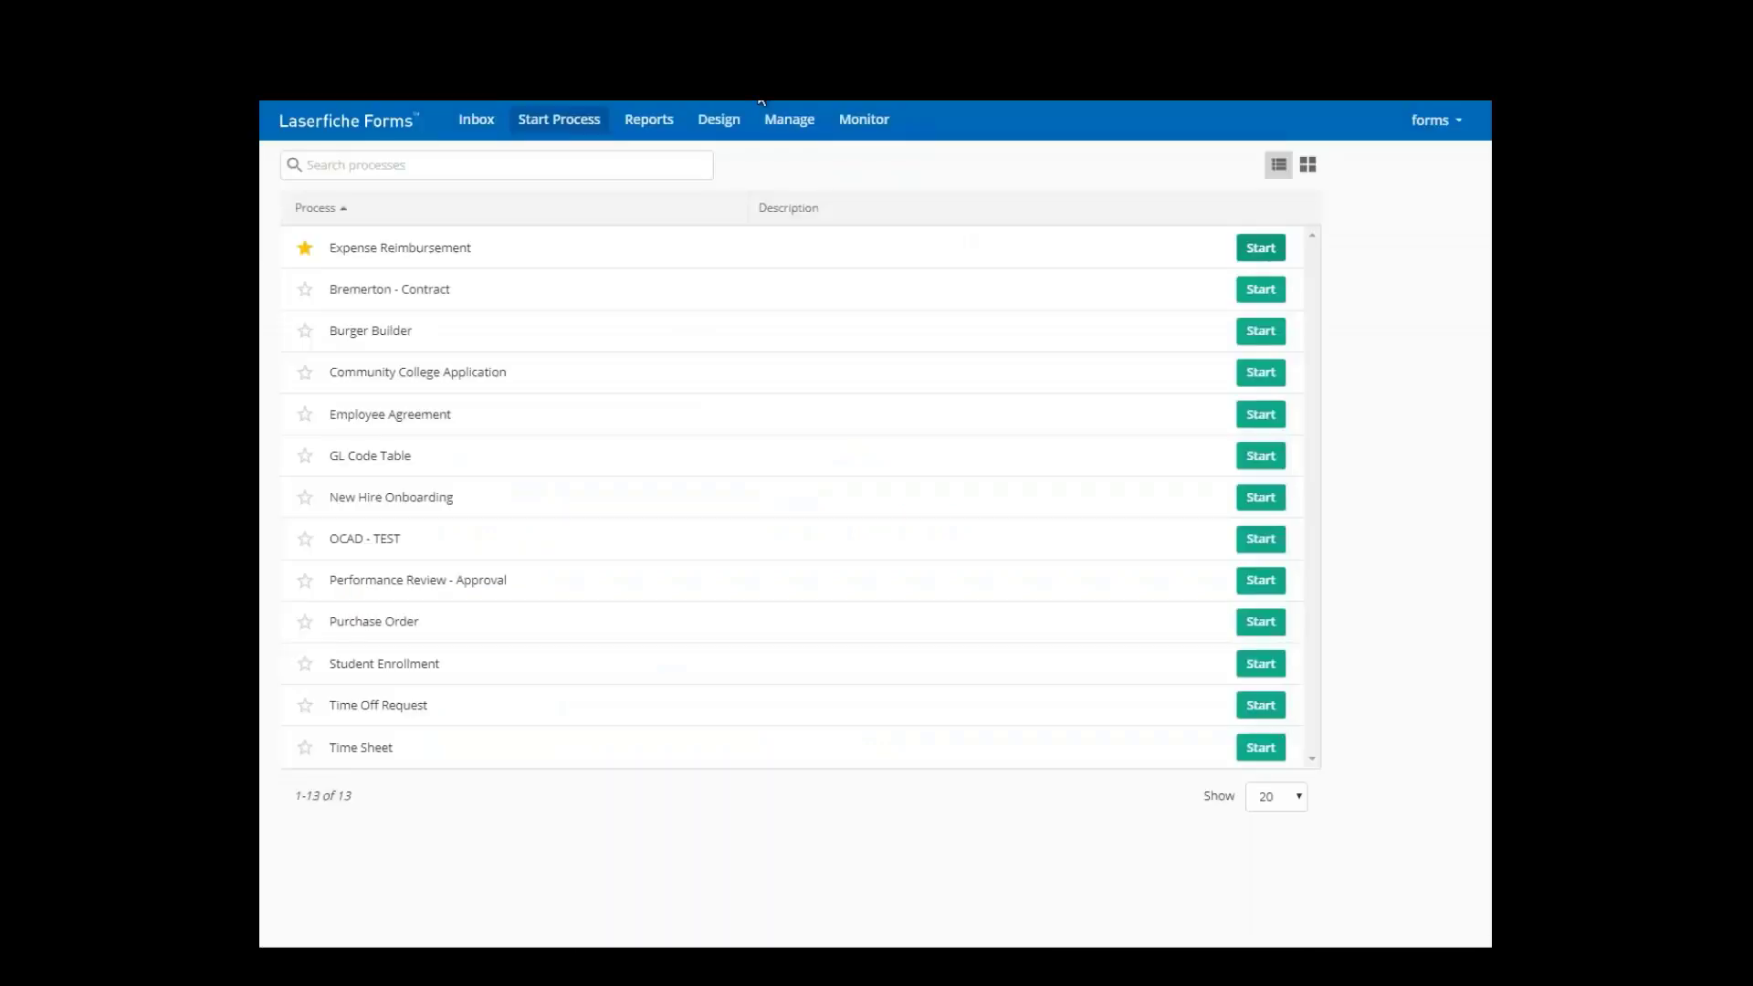
{"action": "left_click", "coordinate": [481, 133]}
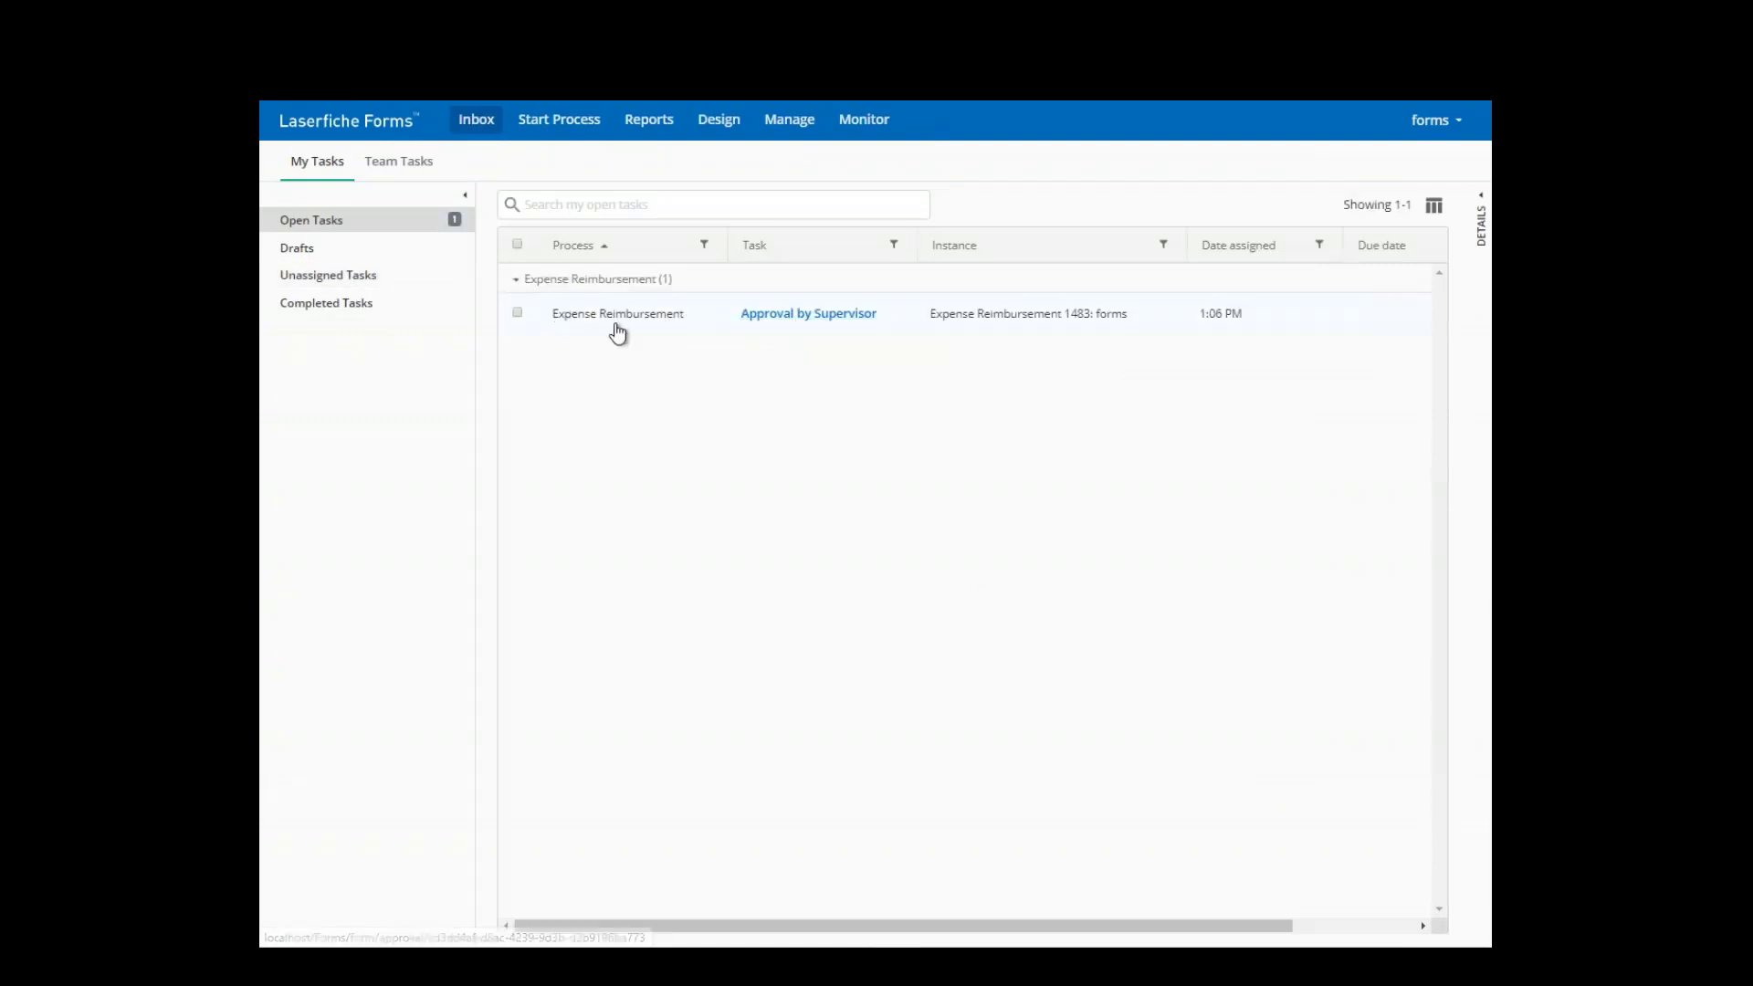
- Open the Approval by Supervisor task and review the submitted reimbursement form
{"action": "left_click", "coordinate": [785, 318]}
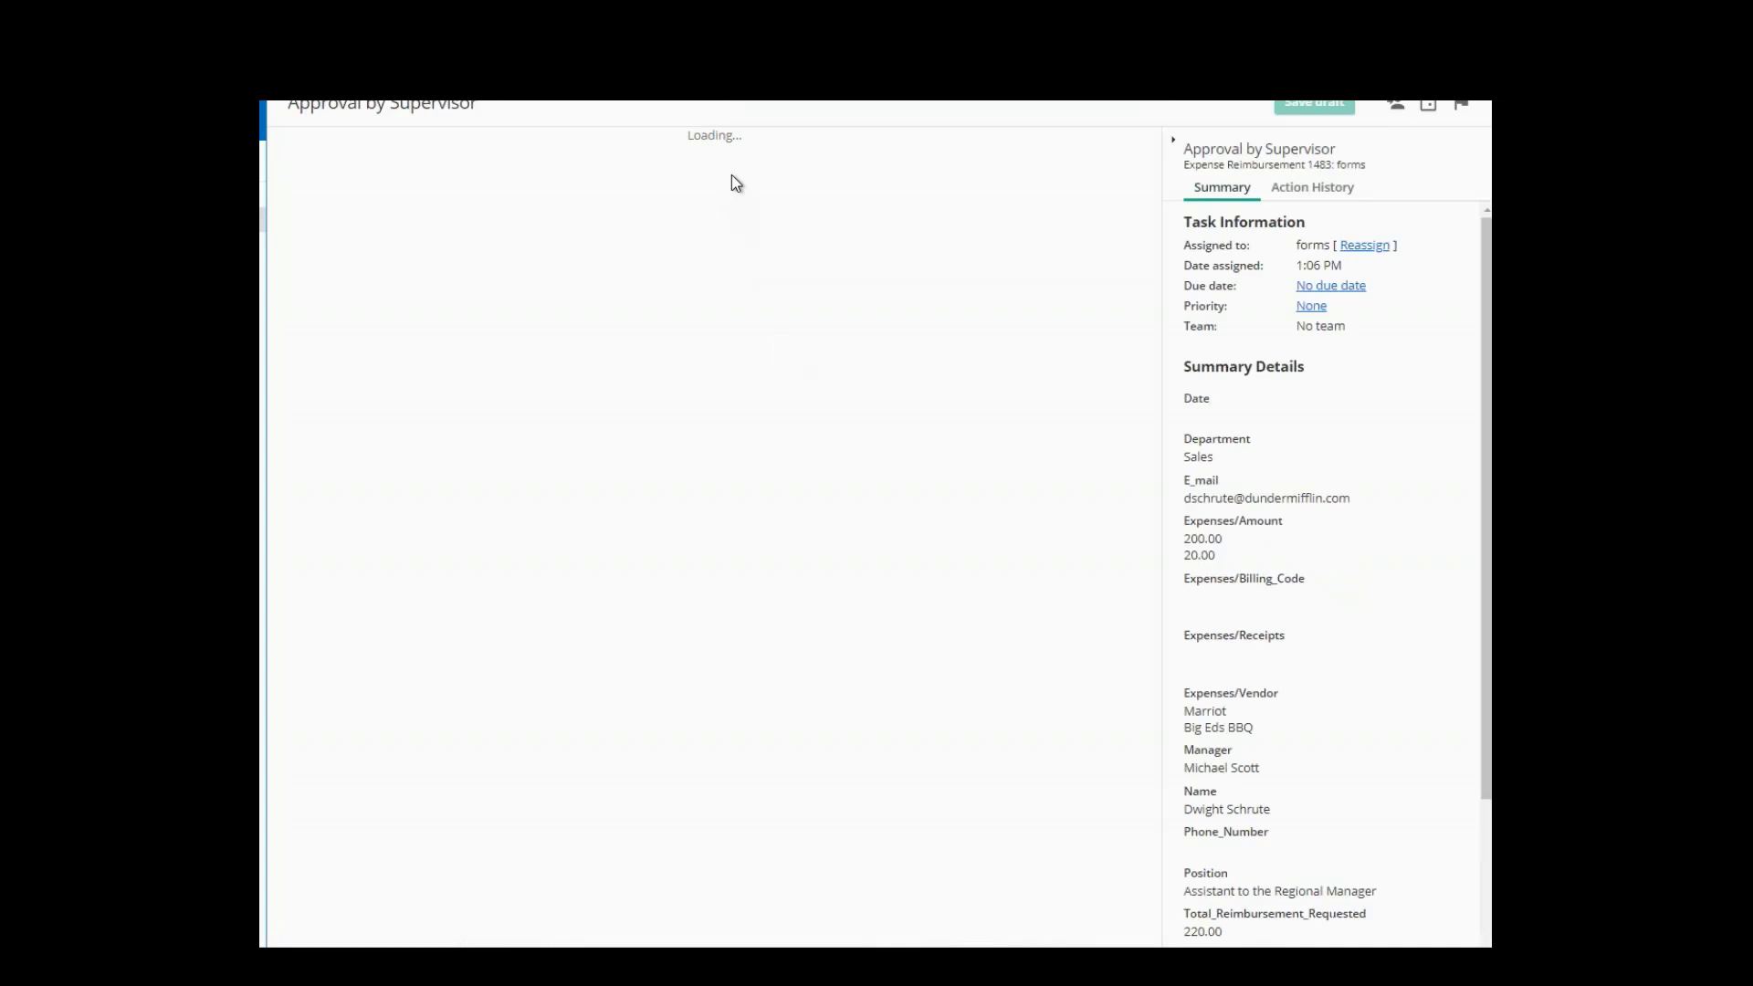
{"action": "scroll", "coordinate": [707, 274], "scroll_direction": "down", "scroll_amount": 2}
{"action": "scroll", "coordinate": [702, 315], "scroll_direction": "down", "scroll_amount": 2}
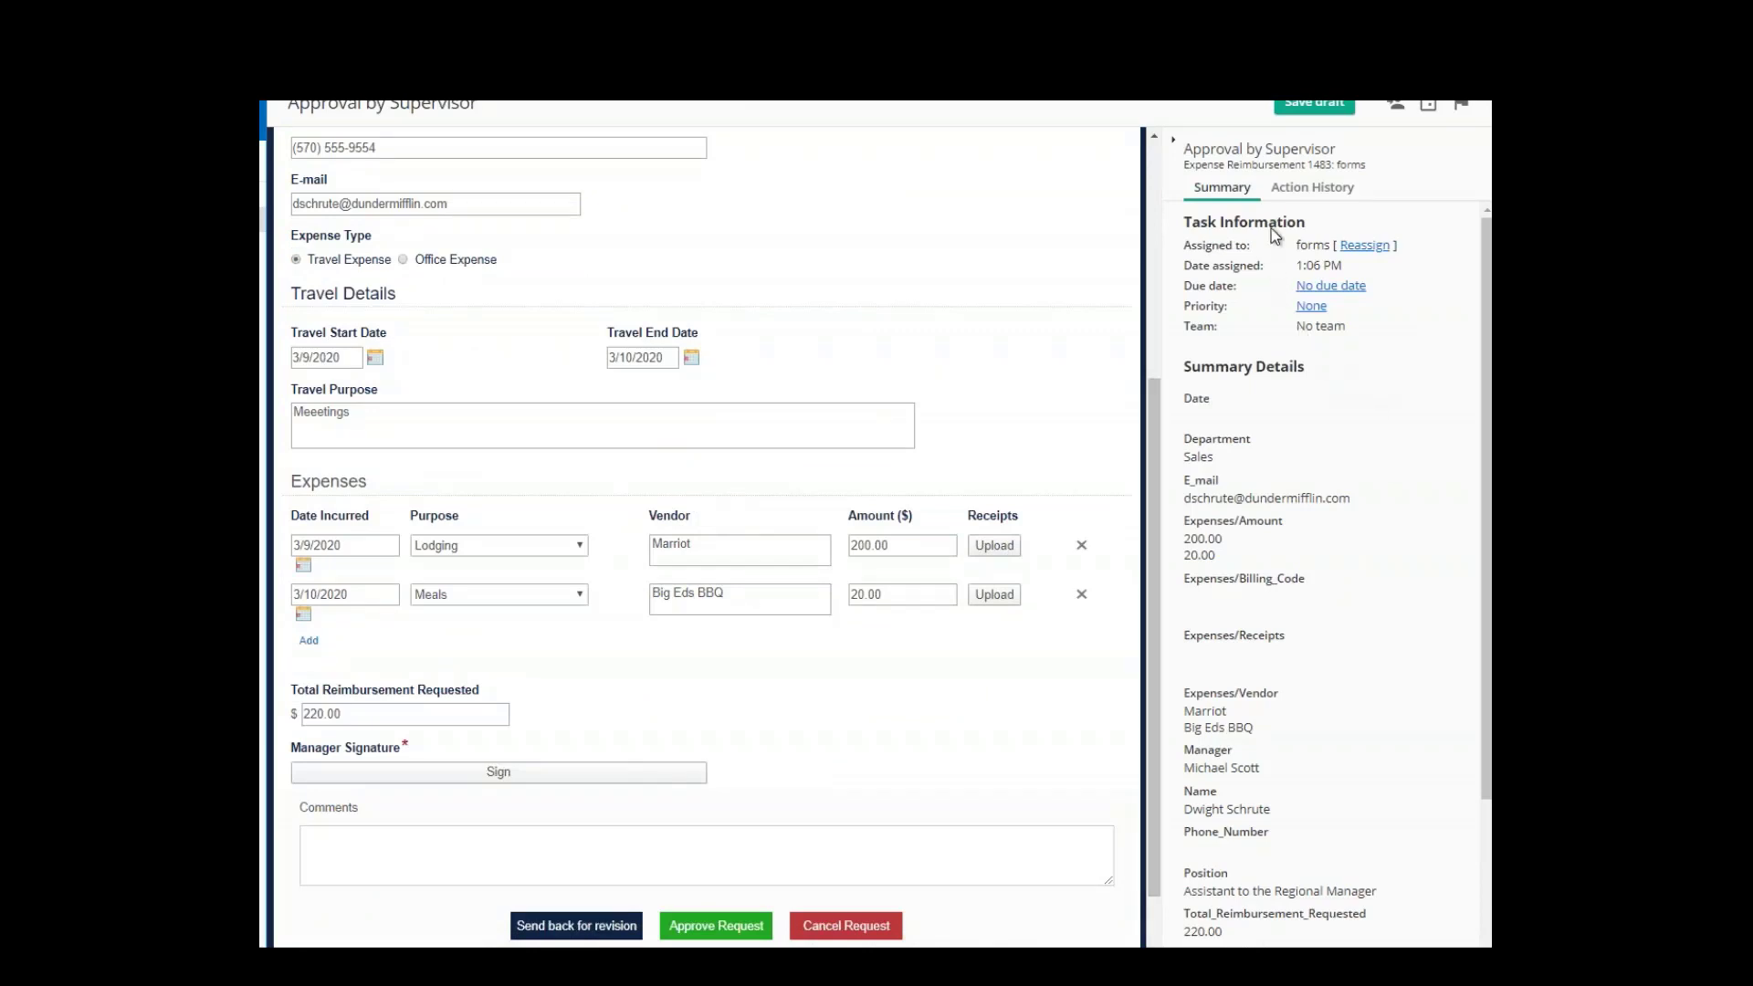
{"action": "scroll", "coordinate": [1278, 256], "scroll_direction": "down", "scroll_amount": 2}
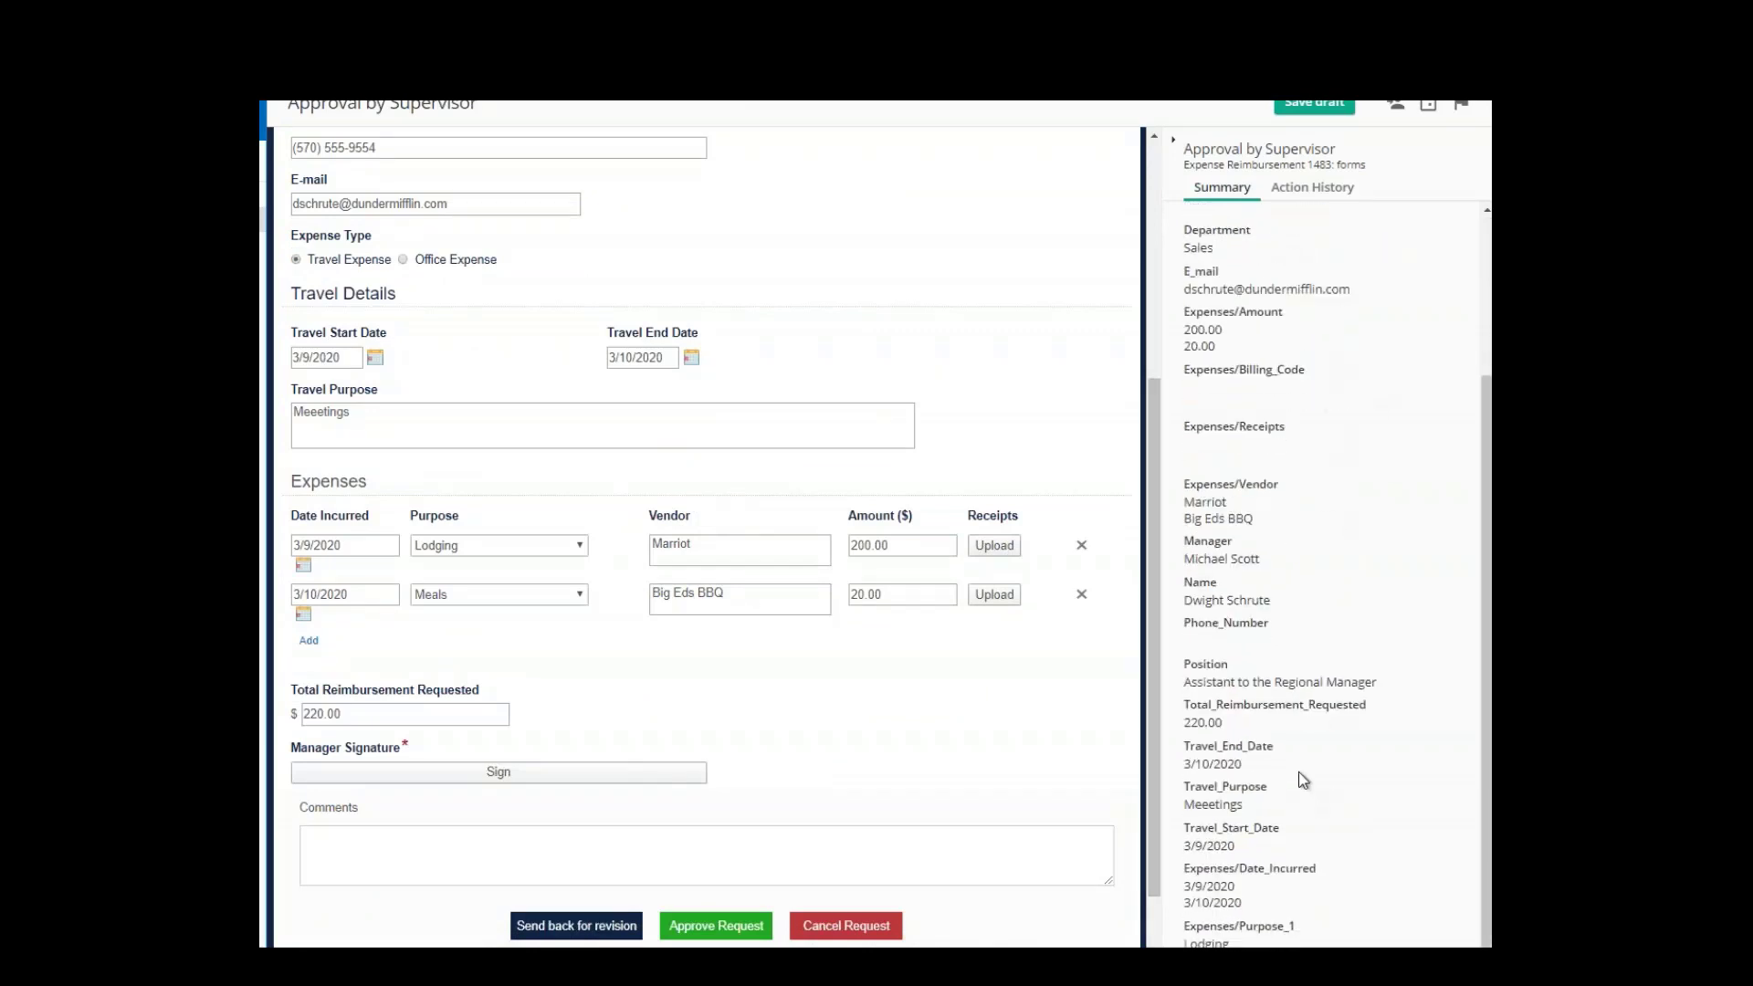
{"action": "scroll", "coordinate": [1308, 769], "scroll_direction": "up", "scroll_amount": 3}
{"action": "scroll", "coordinate": [610, 593], "scroll_direction": "up", "scroll_amount": 2}
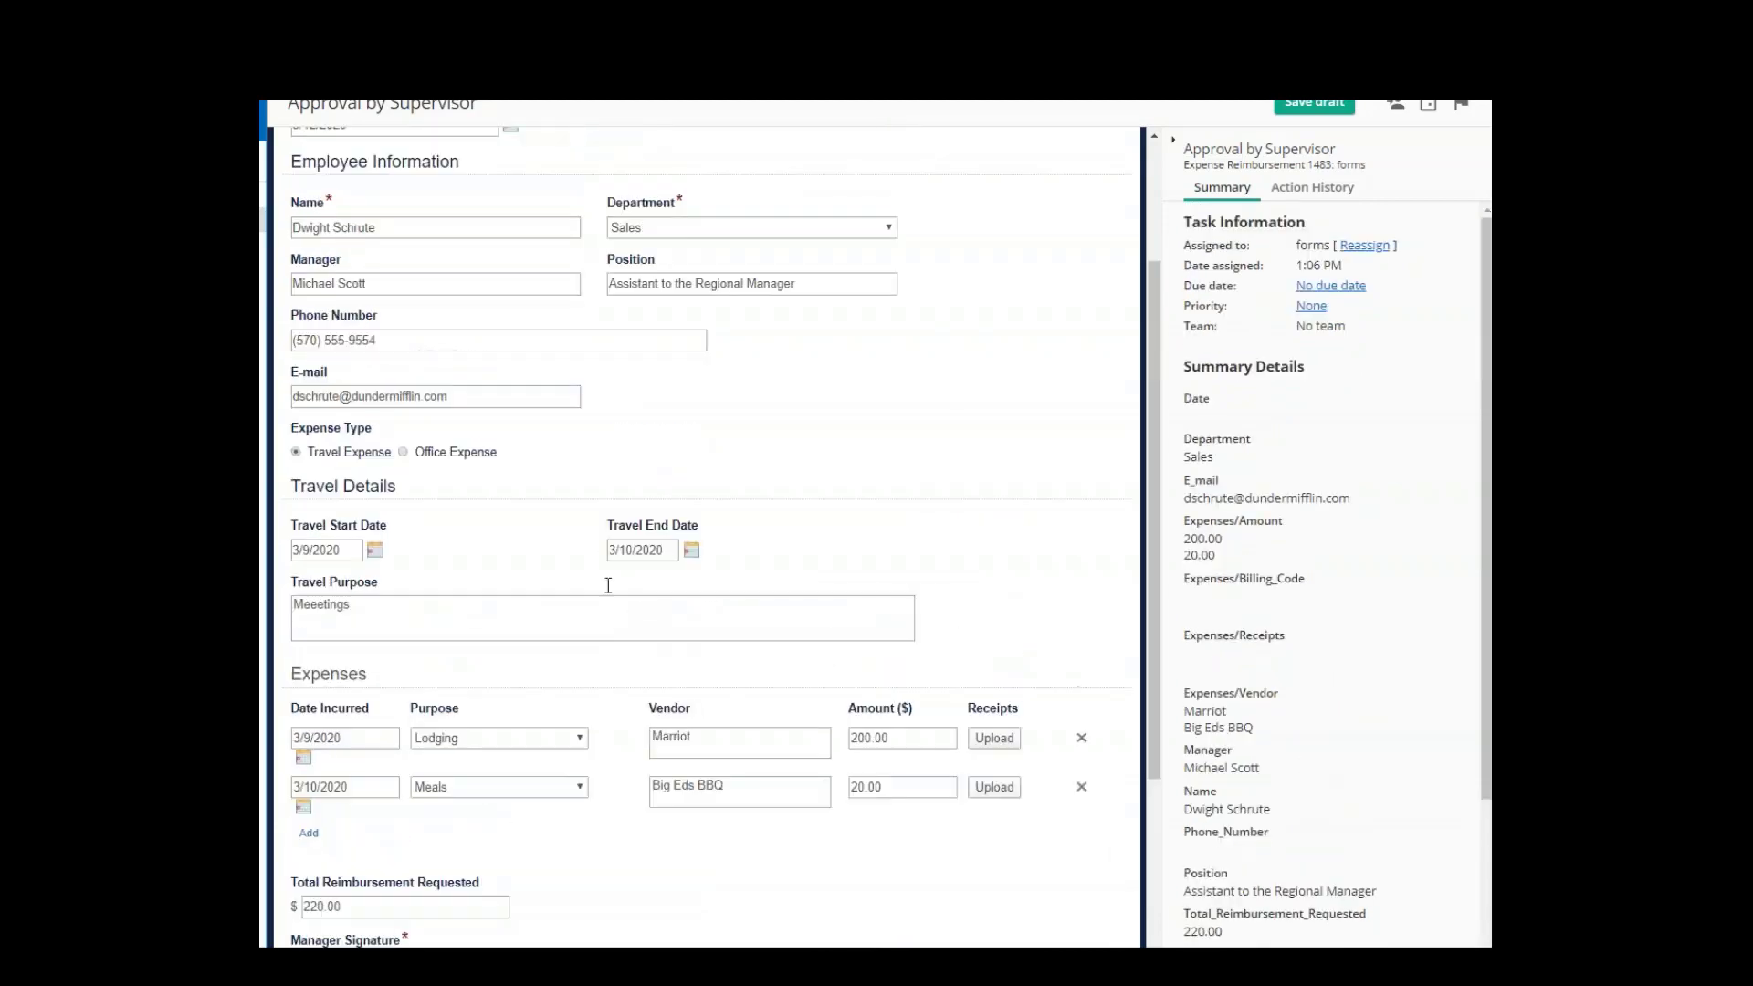
{"action": "scroll", "coordinate": [437, 451], "scroll_direction": "down", "scroll_amount": 3}
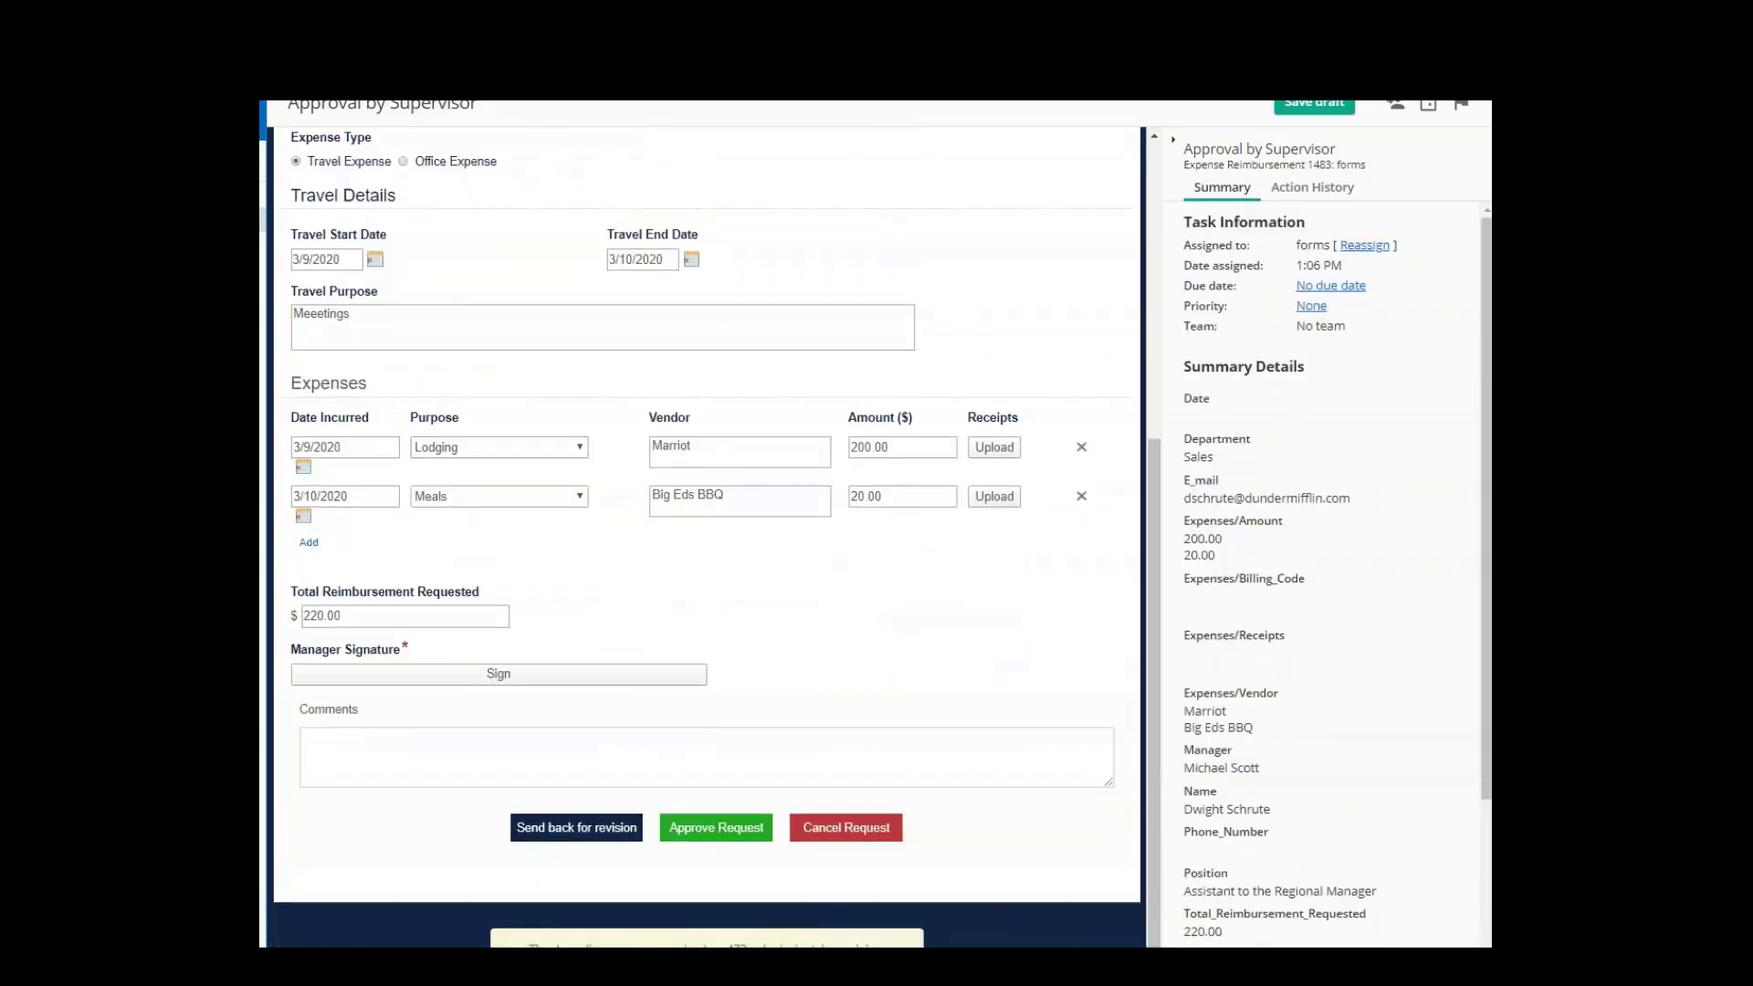
- Sign the Manager Signature with the manager's typed name and approve the request
{"action": "left_click", "coordinate": [464, 675]}
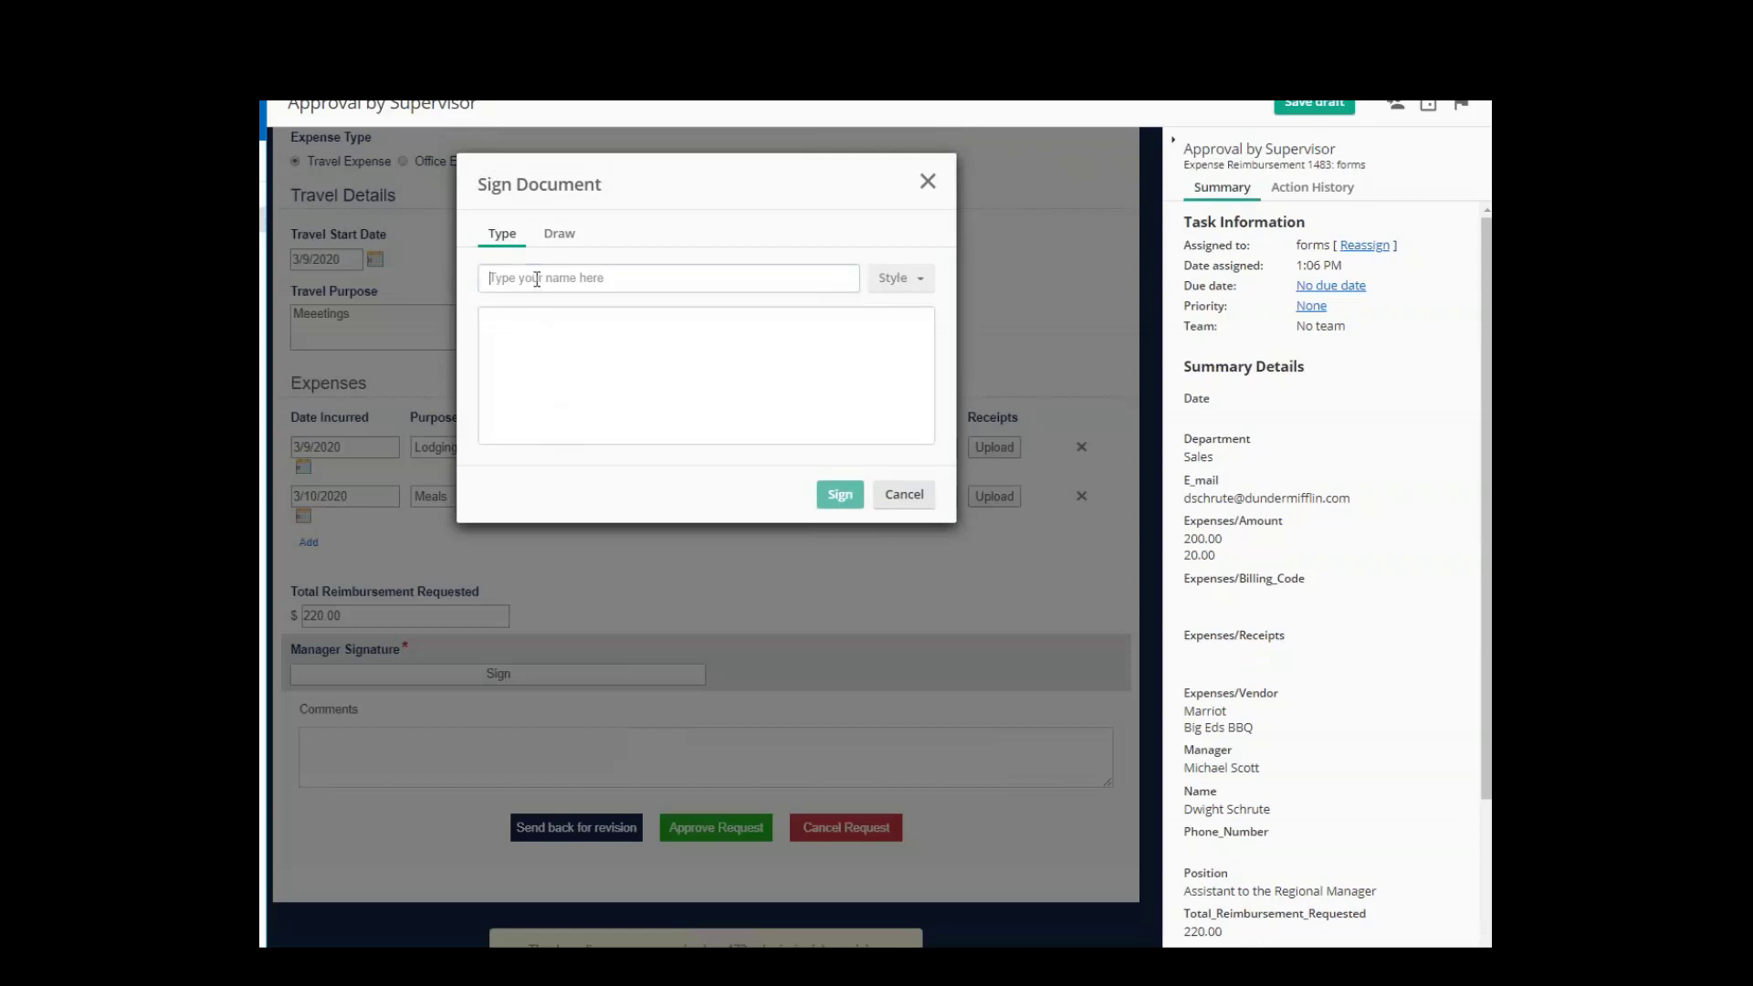
{"action": "left_click", "coordinate": [537, 279]}
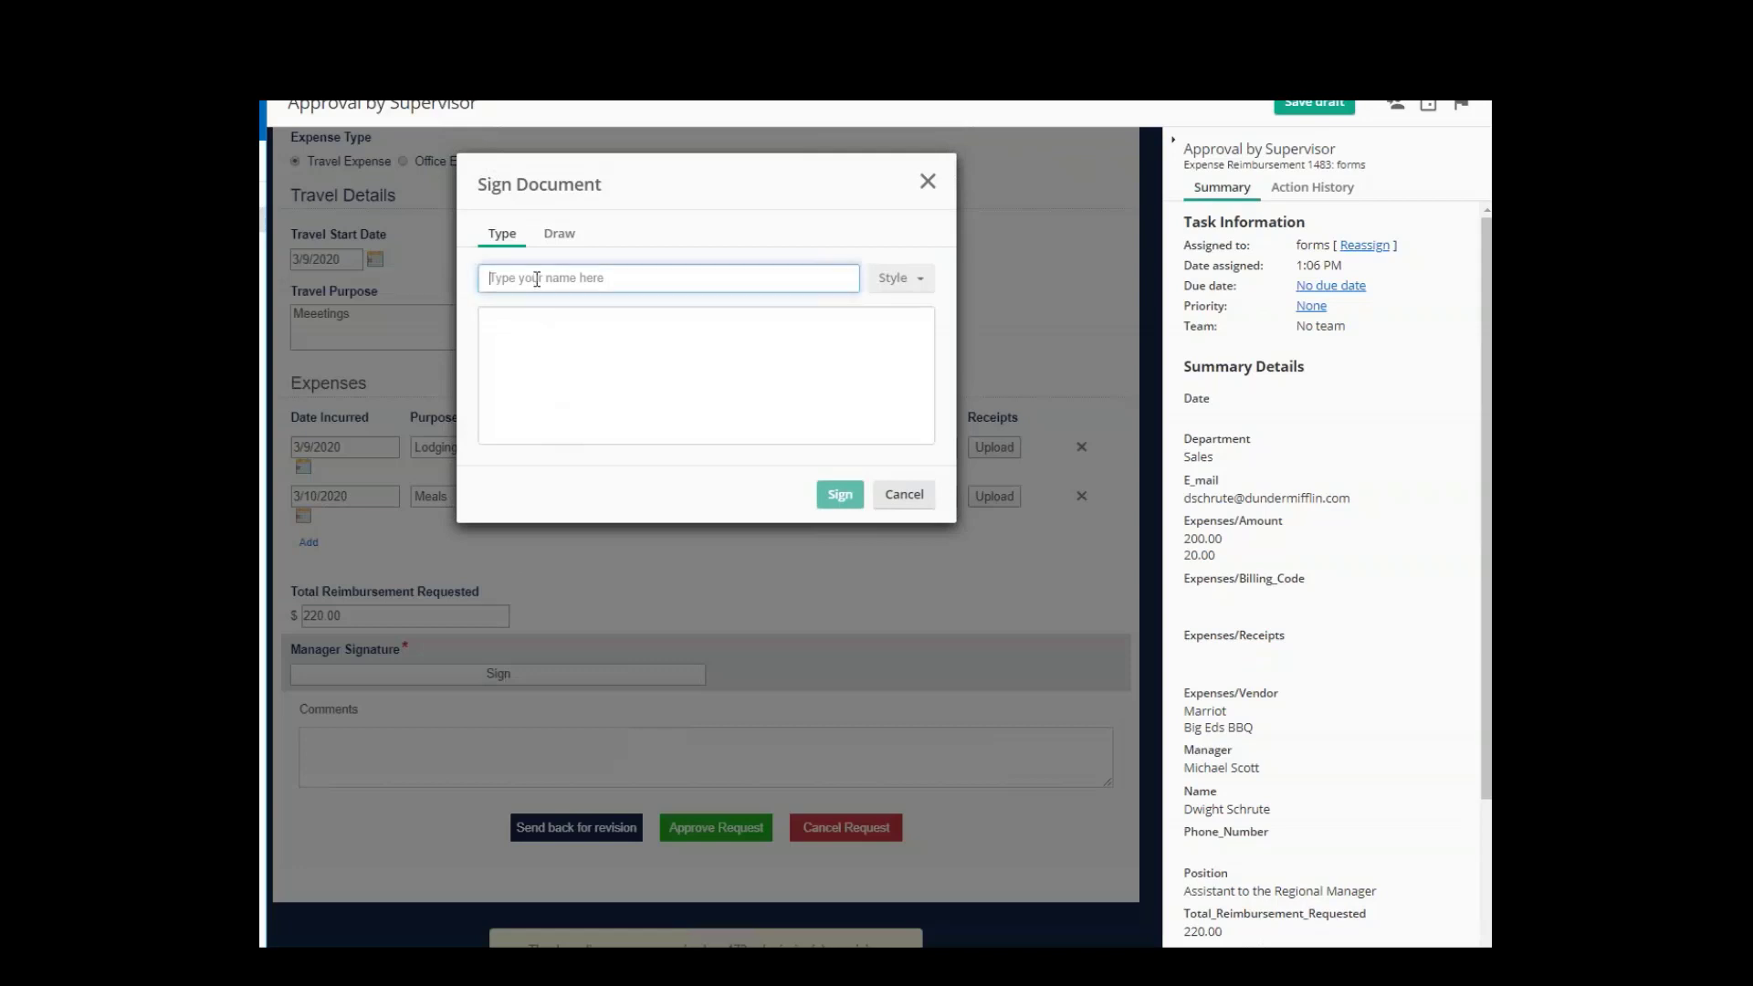
{"action": "type", "text": "Michael"}
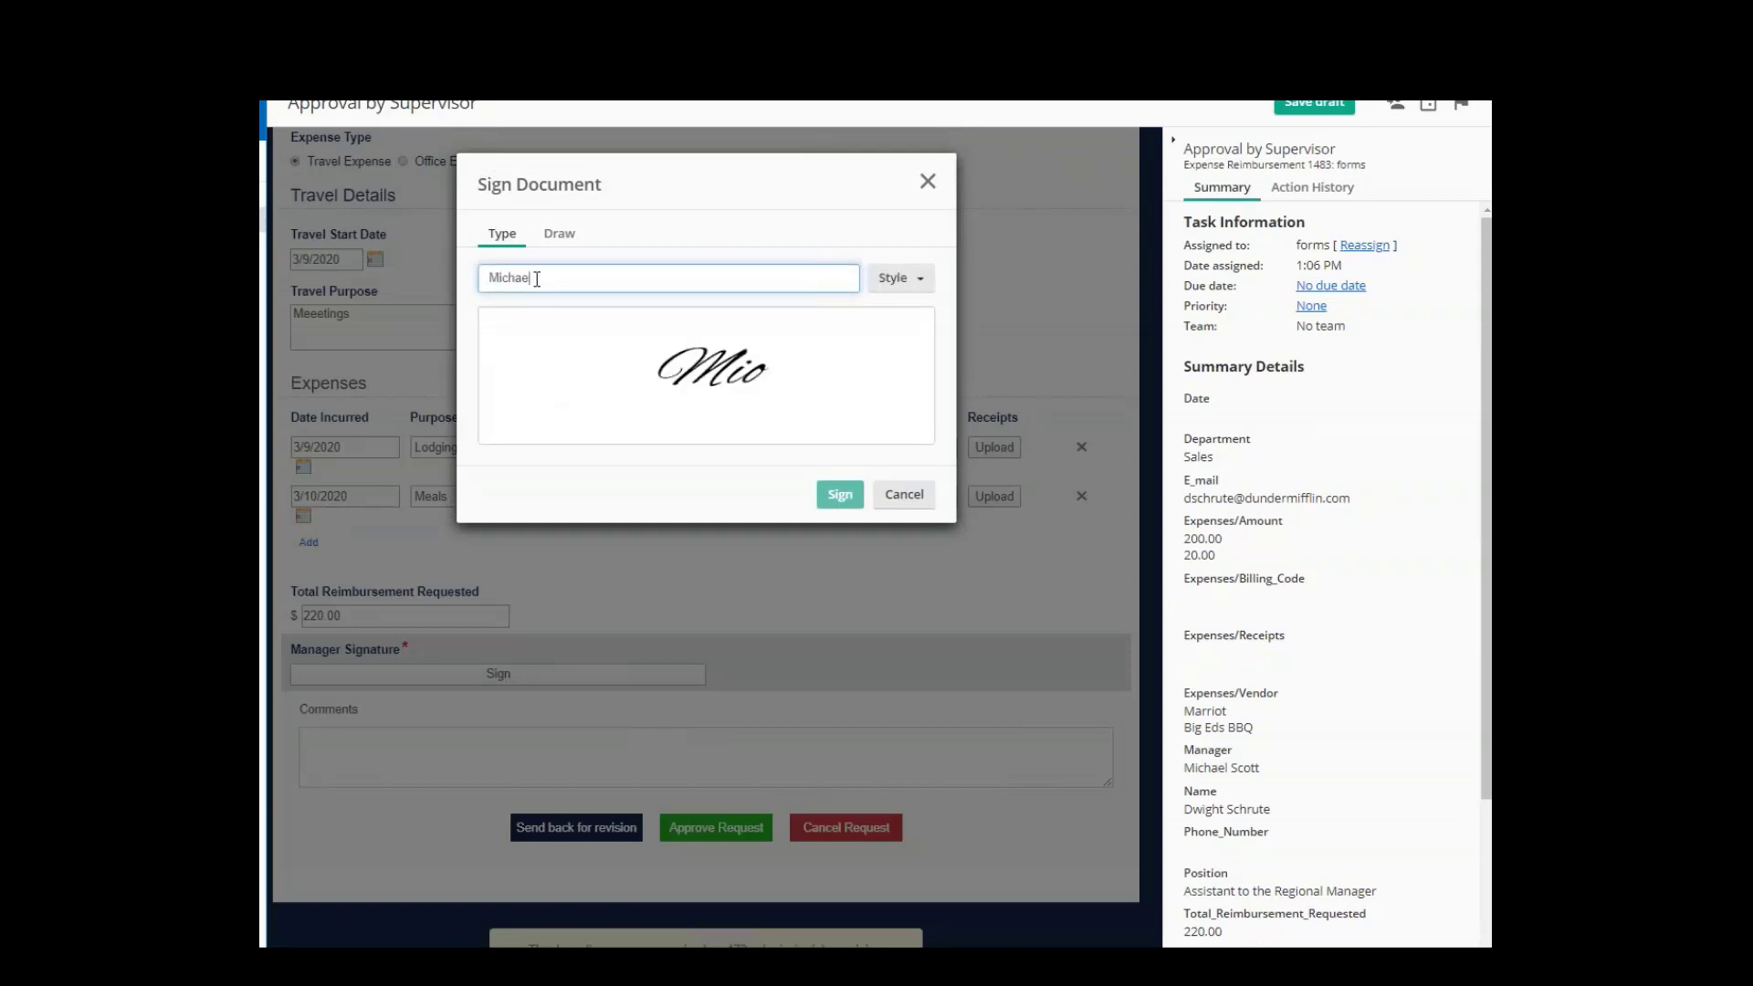
{"action": "type", "text": " G Scott"}
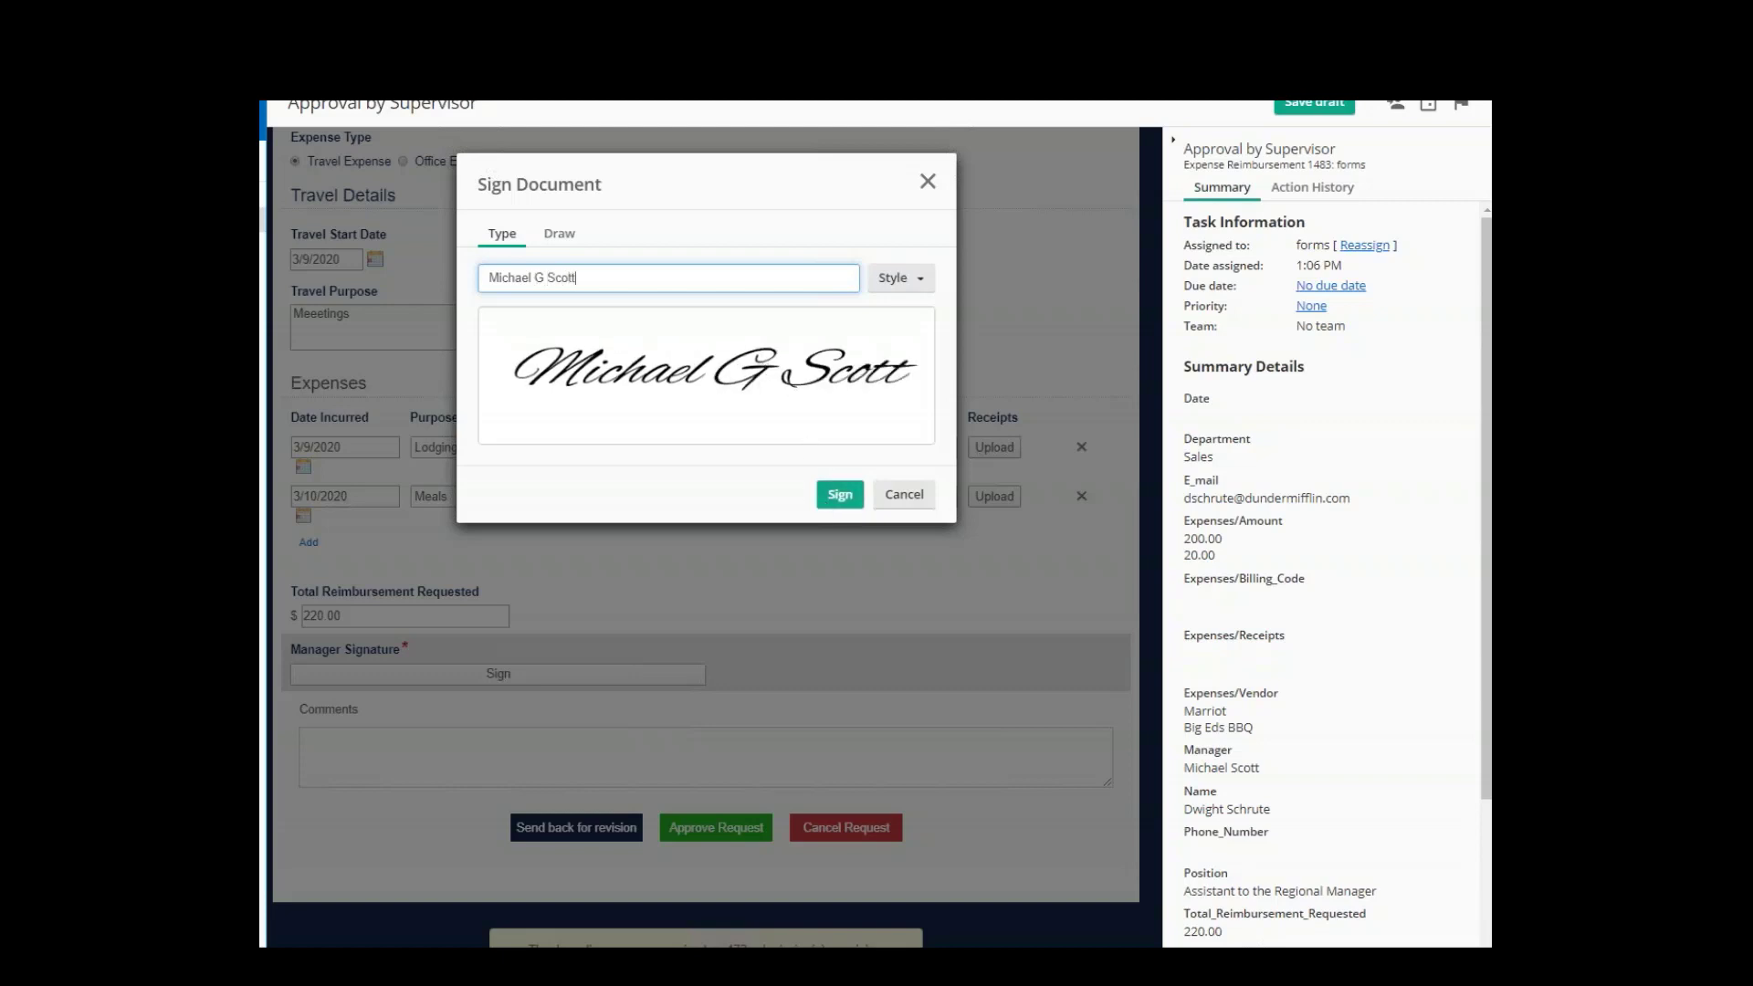
{"action": "left_click", "coordinate": [836, 498]}
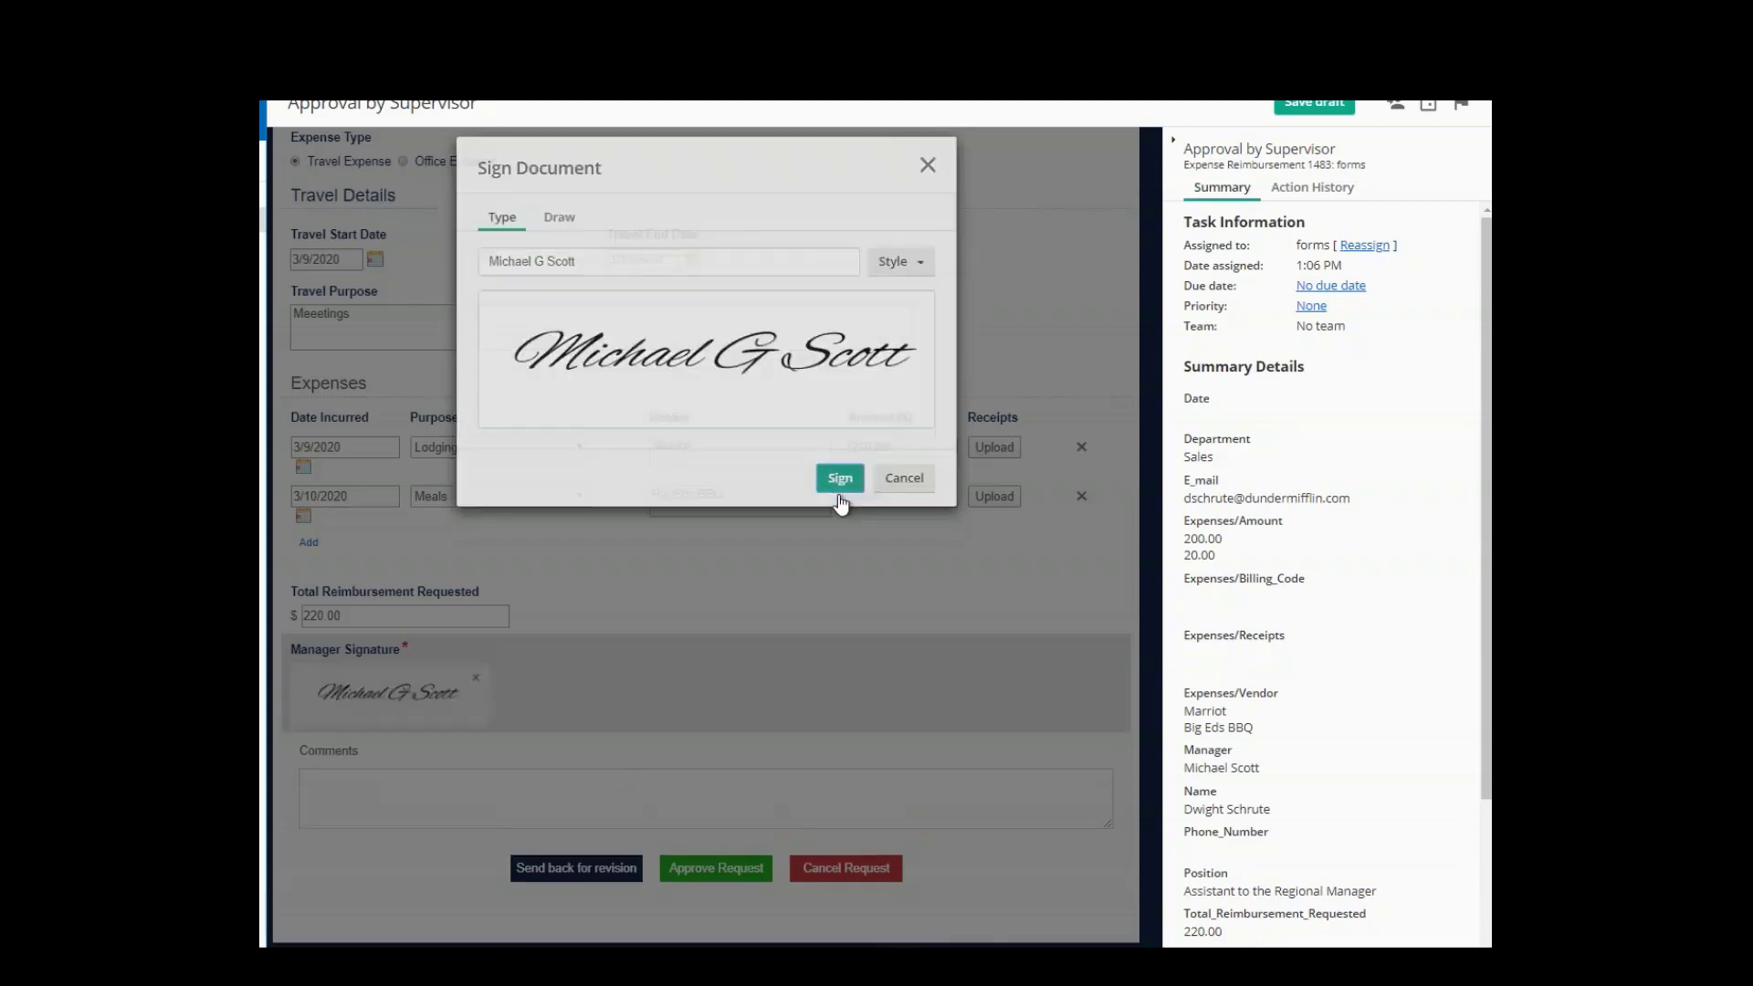
{"action": "left_click", "coordinate": [707, 870]}
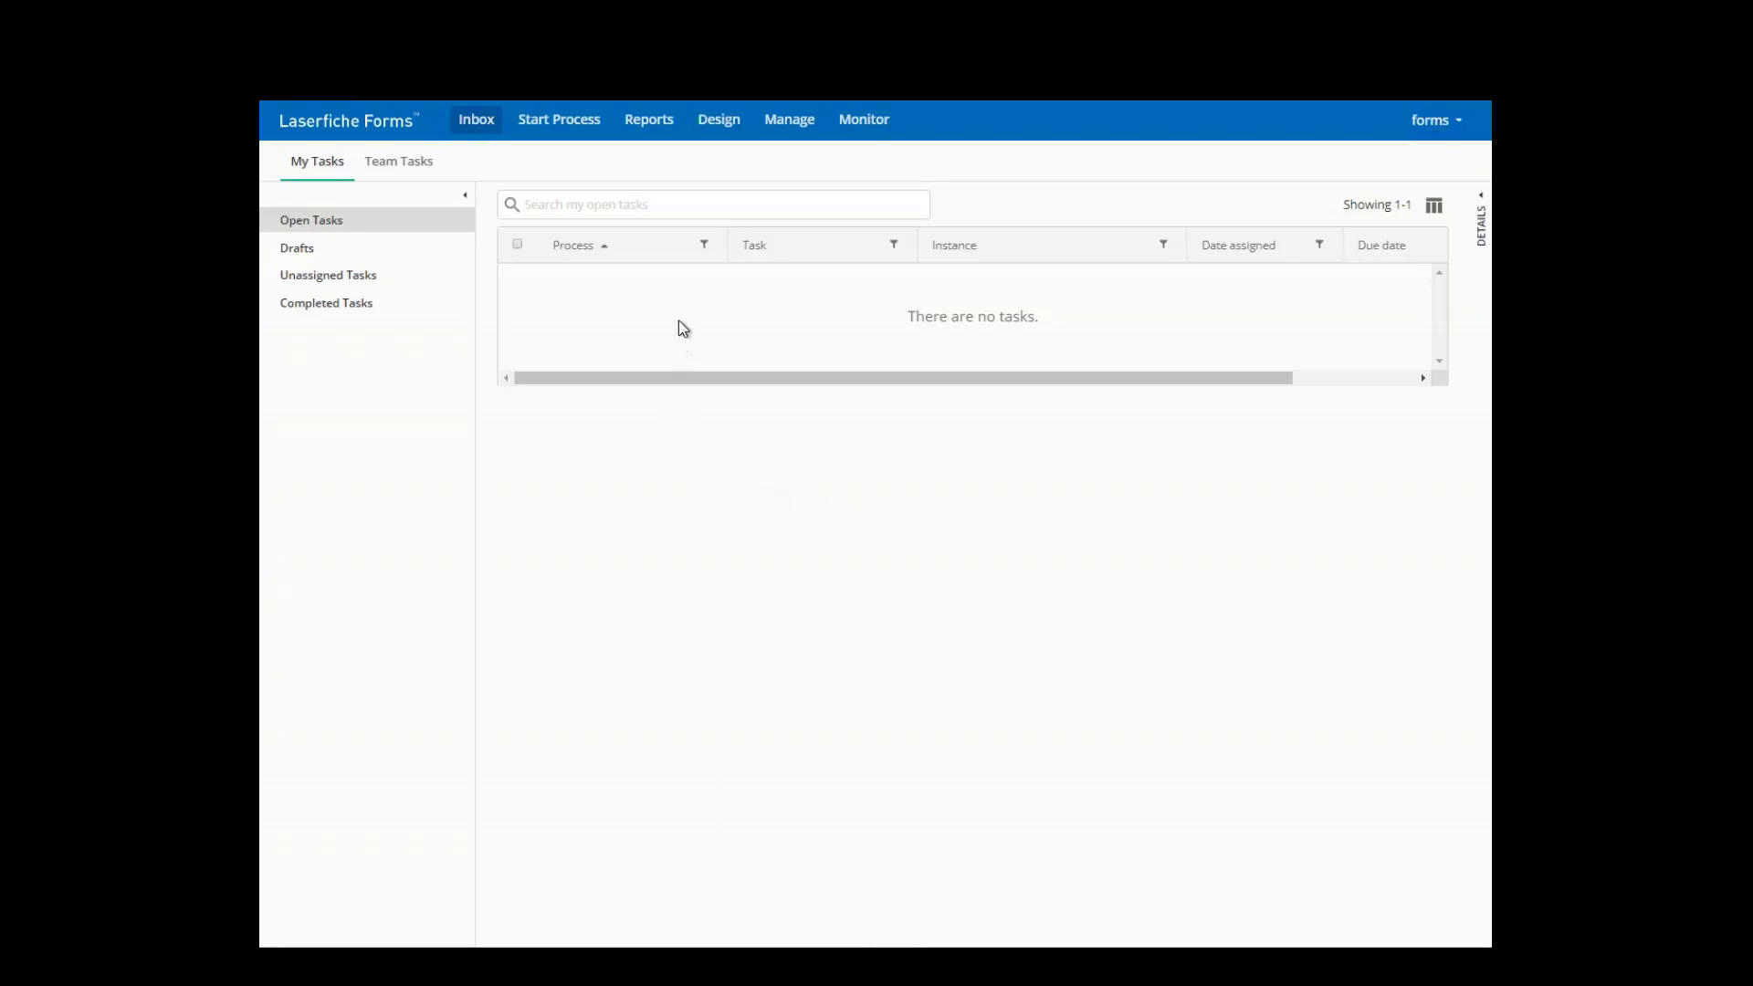
- Open the Designer from the Design tab and look through the existing processes
{"action": "left_click", "coordinate": [709, 133]}
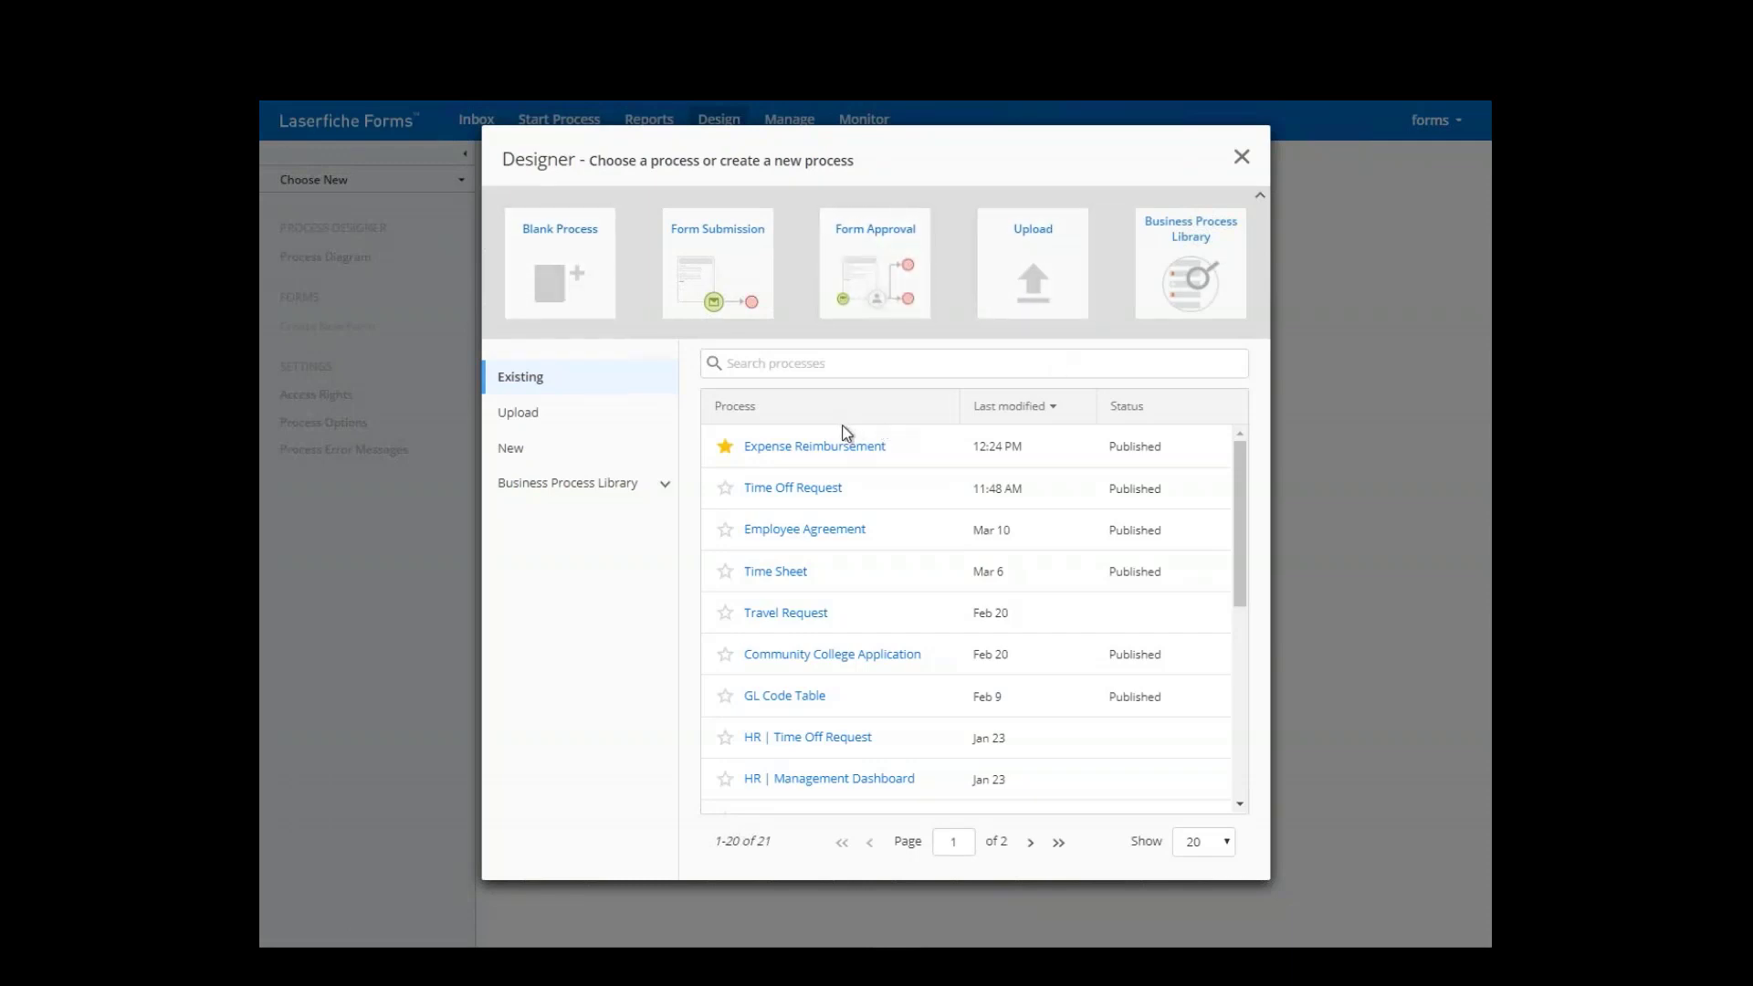
{"action": "scroll", "coordinate": [856, 457], "scroll_direction": "down", "scroll_amount": 4}
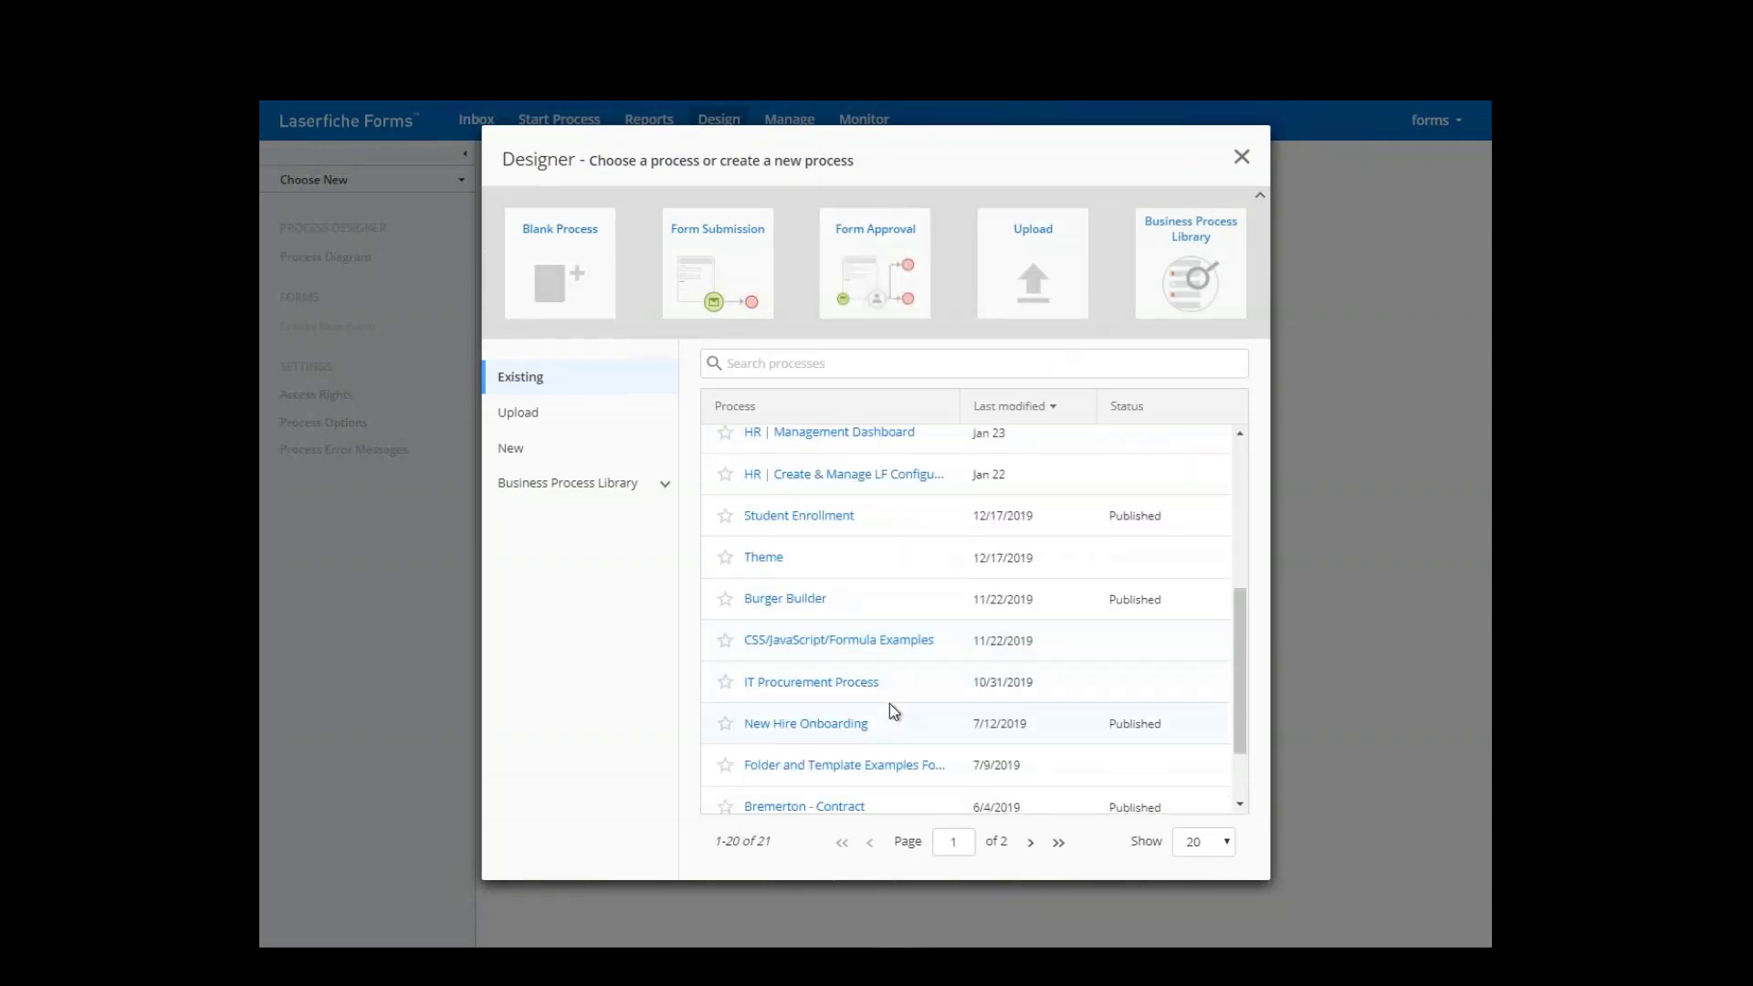
{"action": "scroll", "coordinate": [890, 703], "scroll_direction": "up", "scroll_amount": 5}
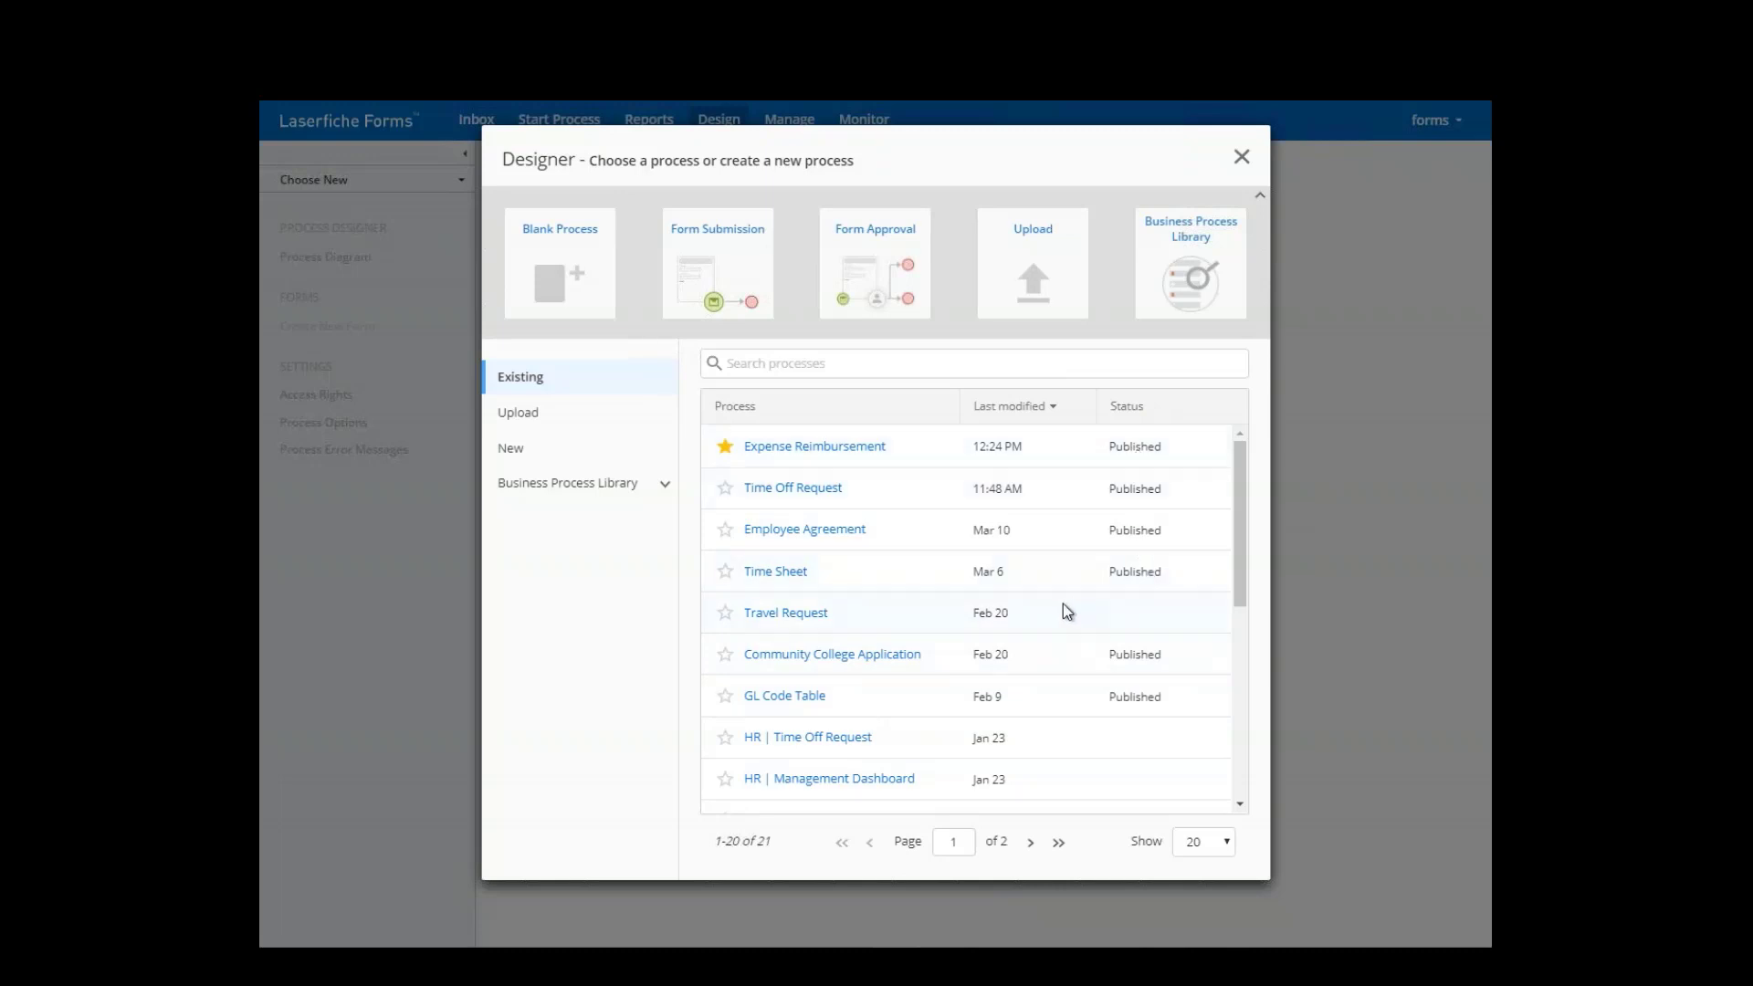
{"action": "mouse_move", "coordinate": [1082, 610]}
- Open the Business Process Library, filter to Accounting & Finance, then Government, and browse templates
{"action": "left_click", "coordinate": [1202, 272]}
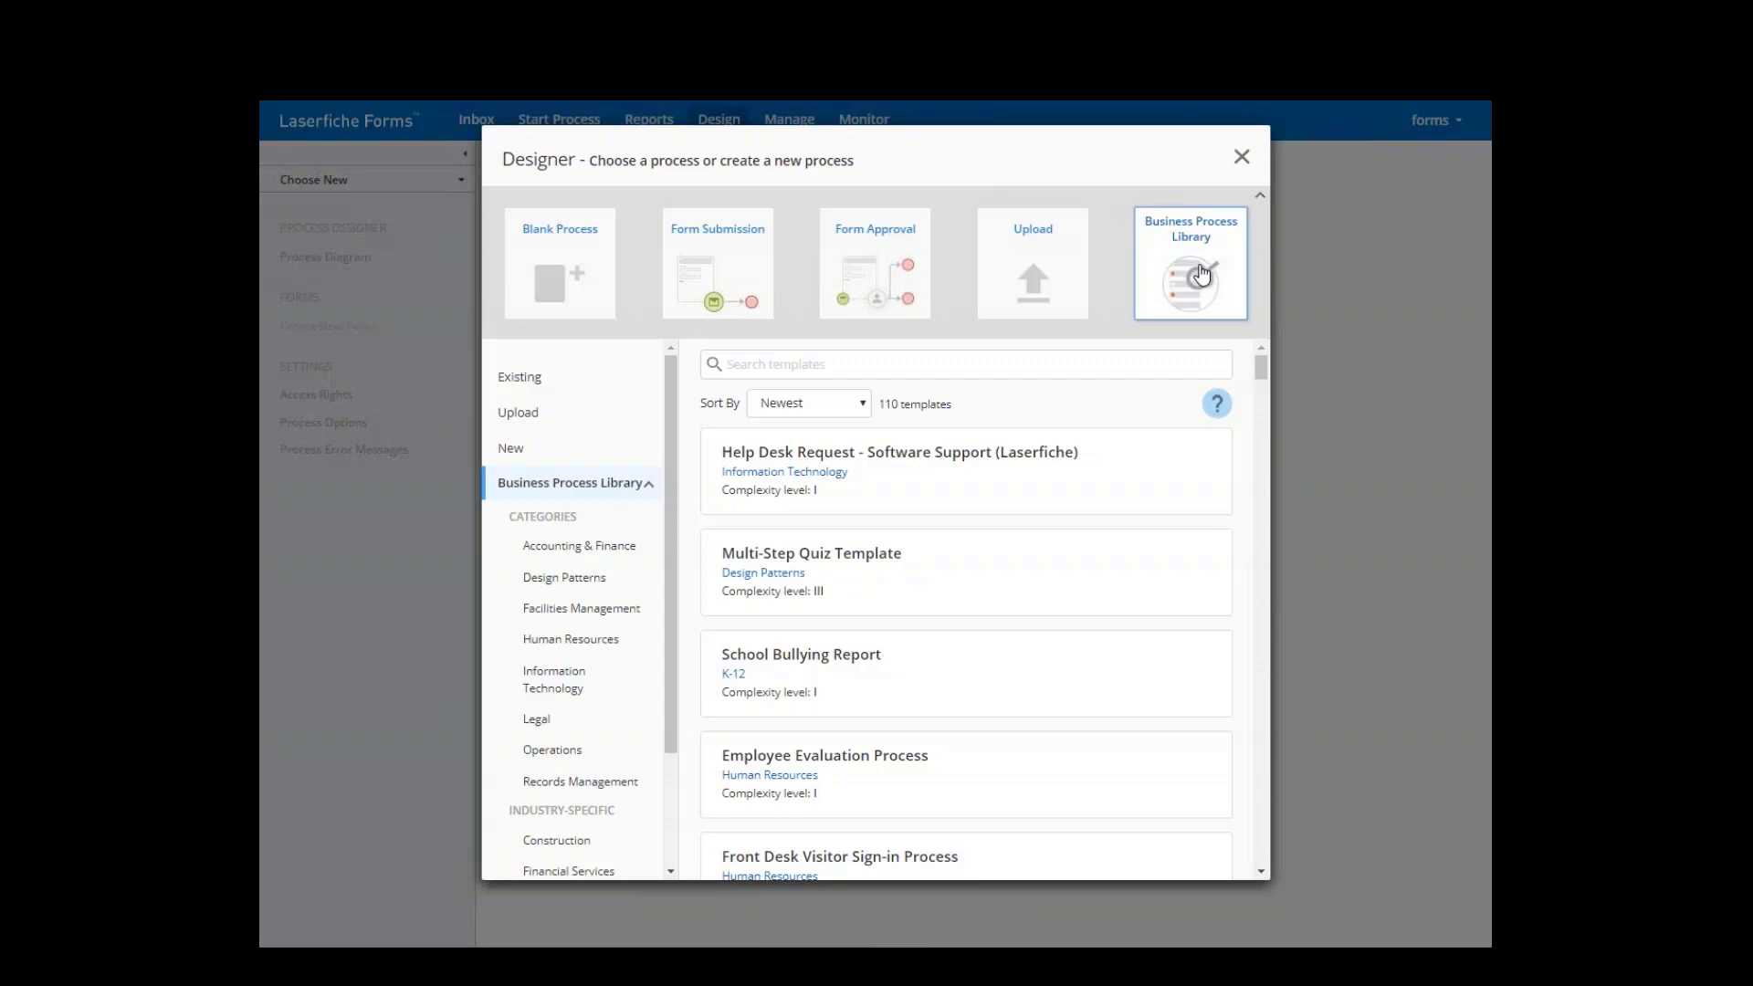
{"action": "left_click", "coordinate": [585, 549]}
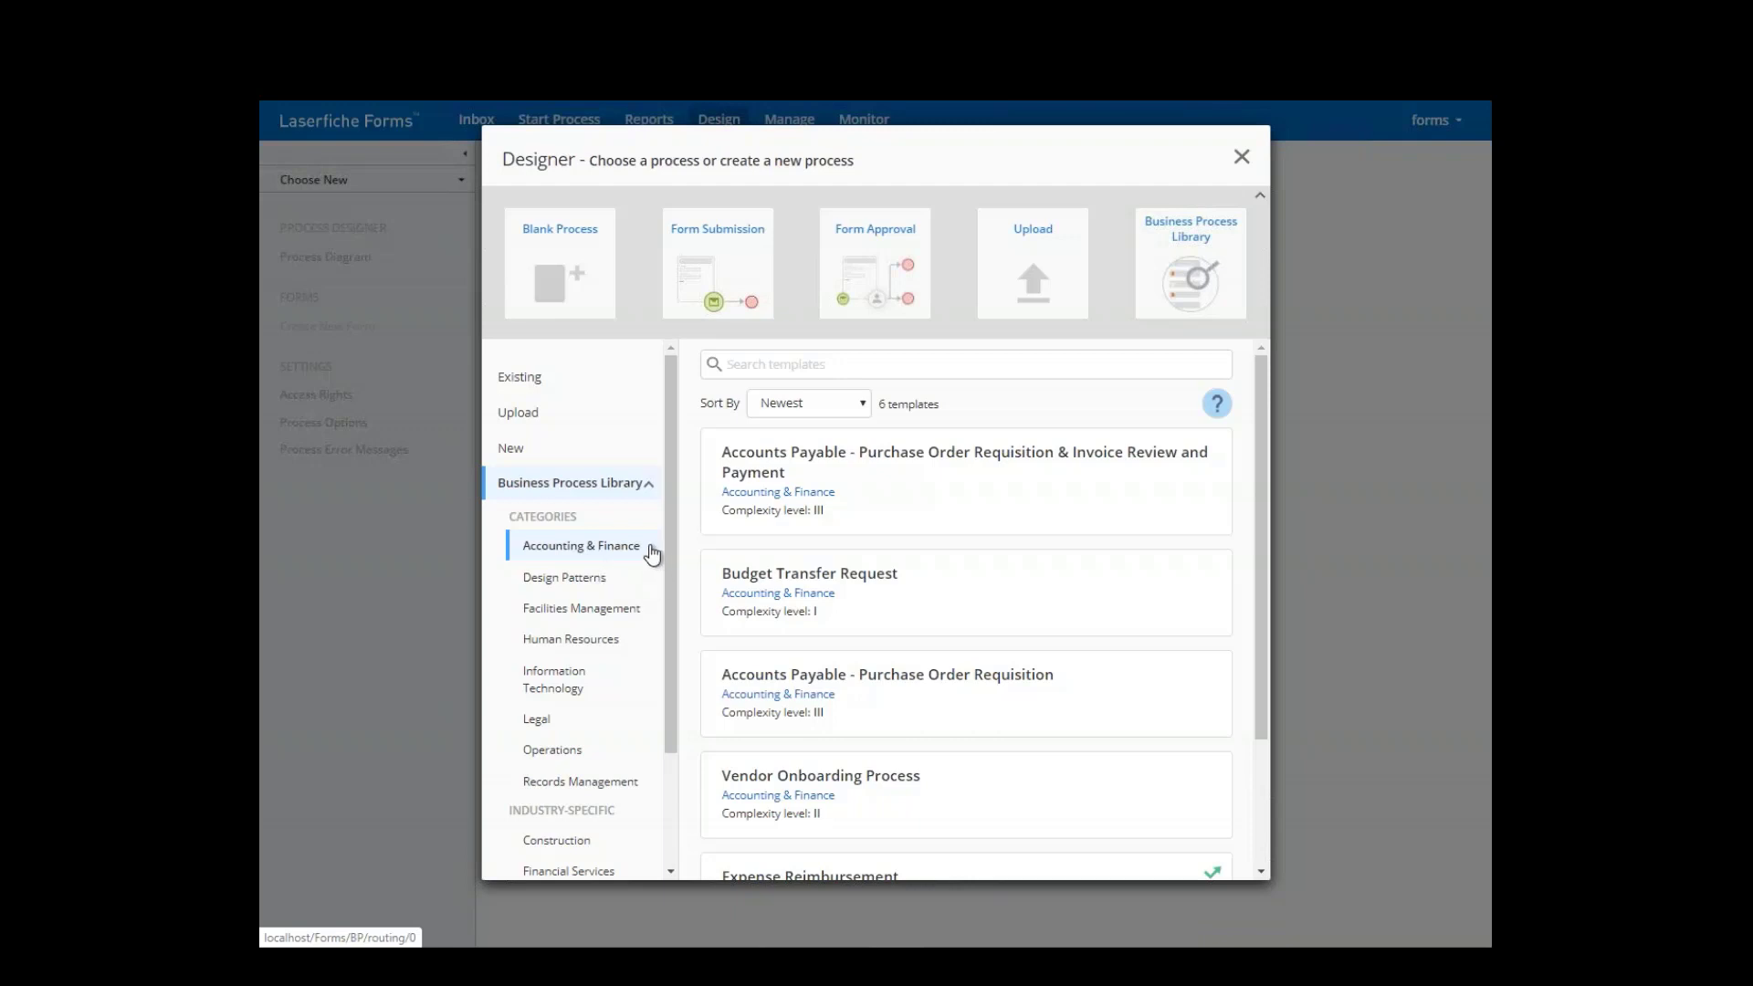
{"action": "left_click_drag", "start_coordinate": [671, 525], "coordinate": [667, 663]}
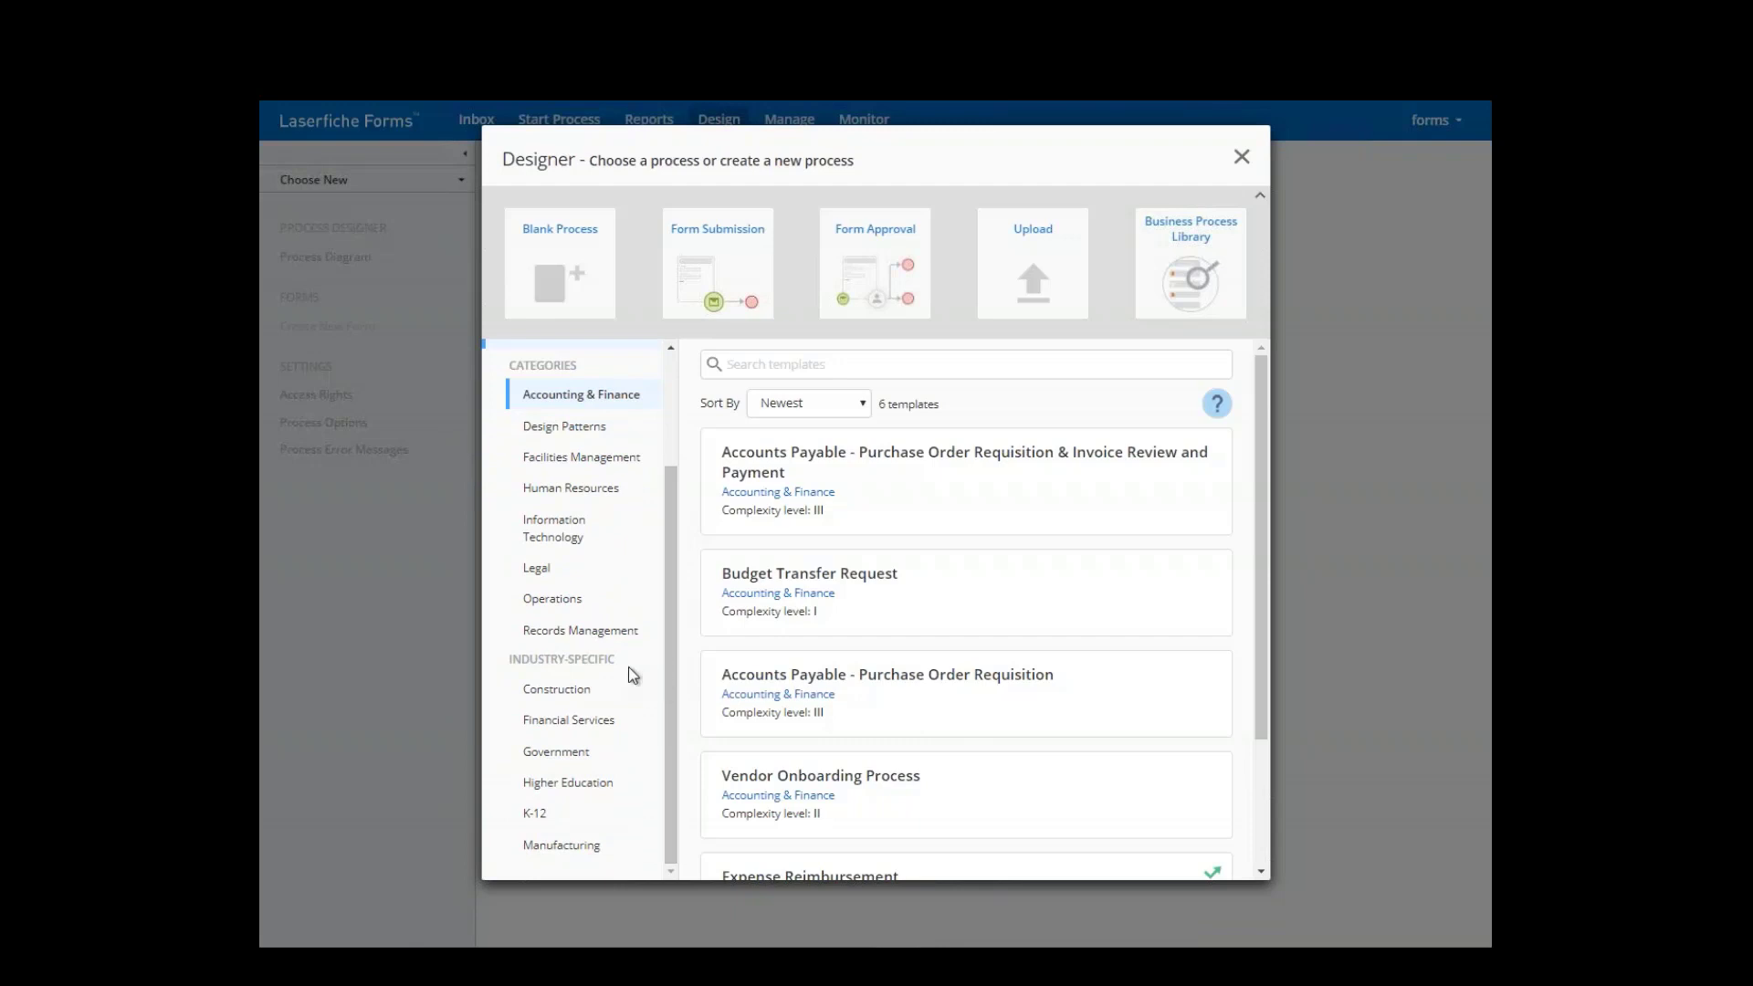
{"action": "left_click", "coordinate": [589, 751]}
{"action": "scroll", "coordinate": [827, 621], "scroll_direction": "down", "scroll_amount": 8}
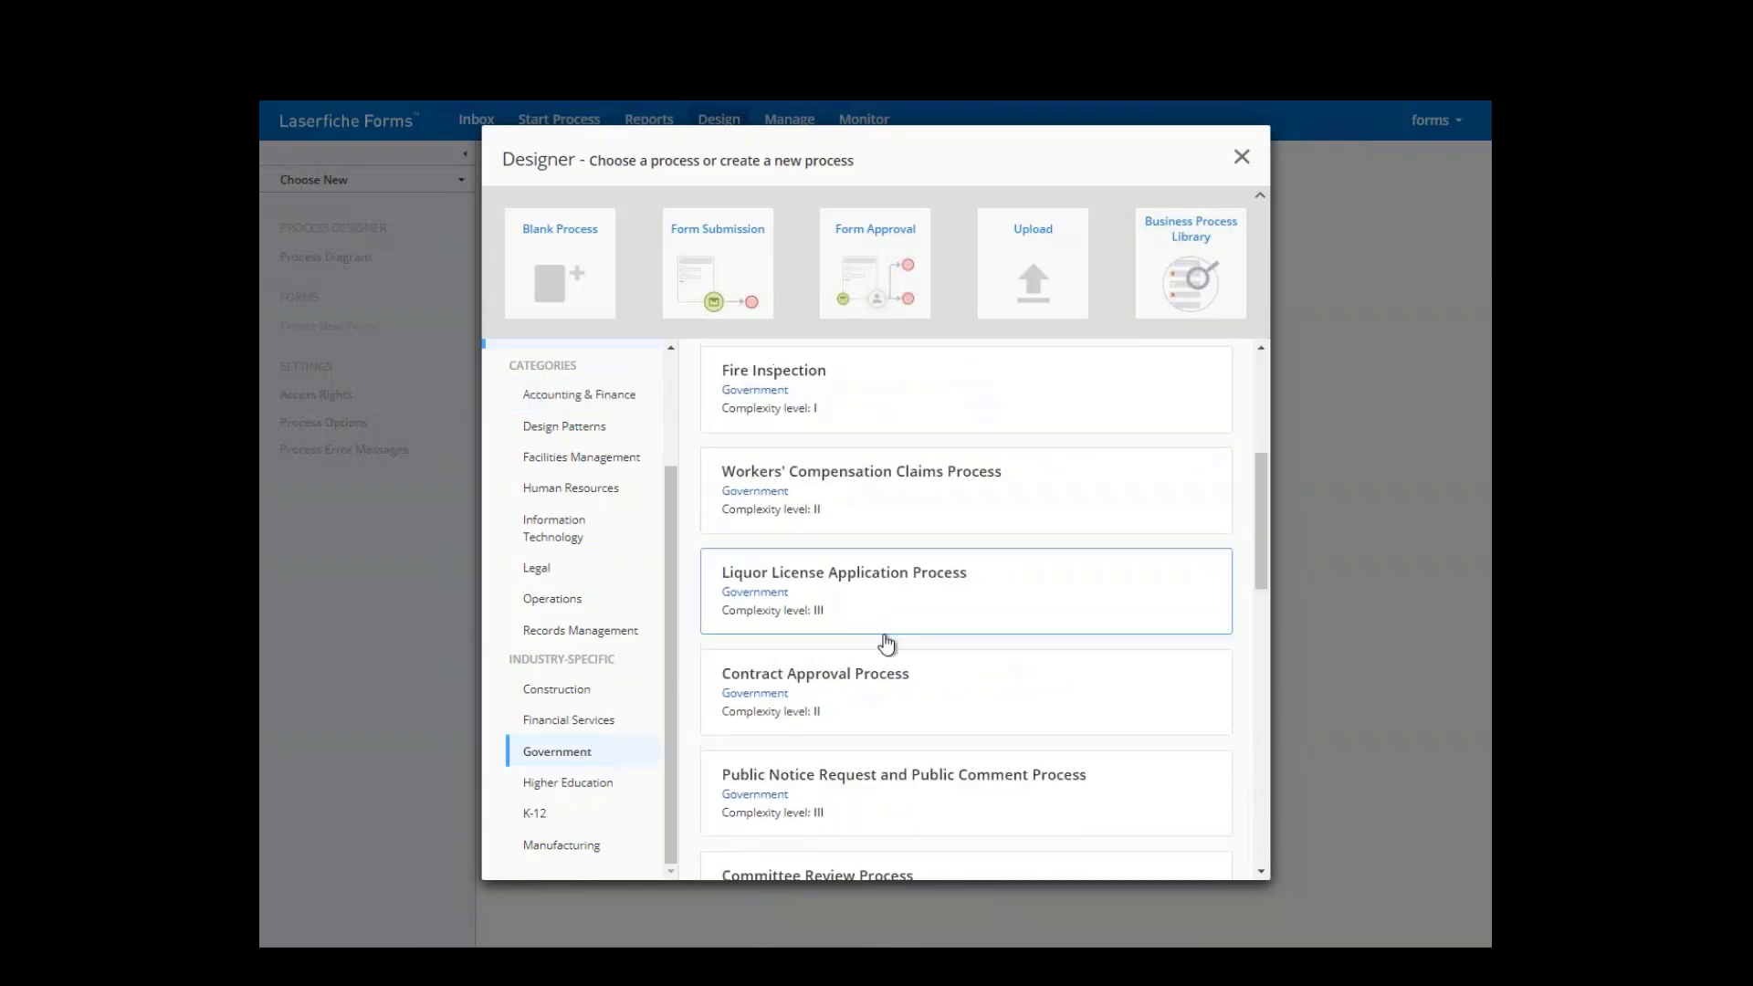
{"action": "scroll", "coordinate": [930, 671], "scroll_direction": "down", "scroll_amount": 2}
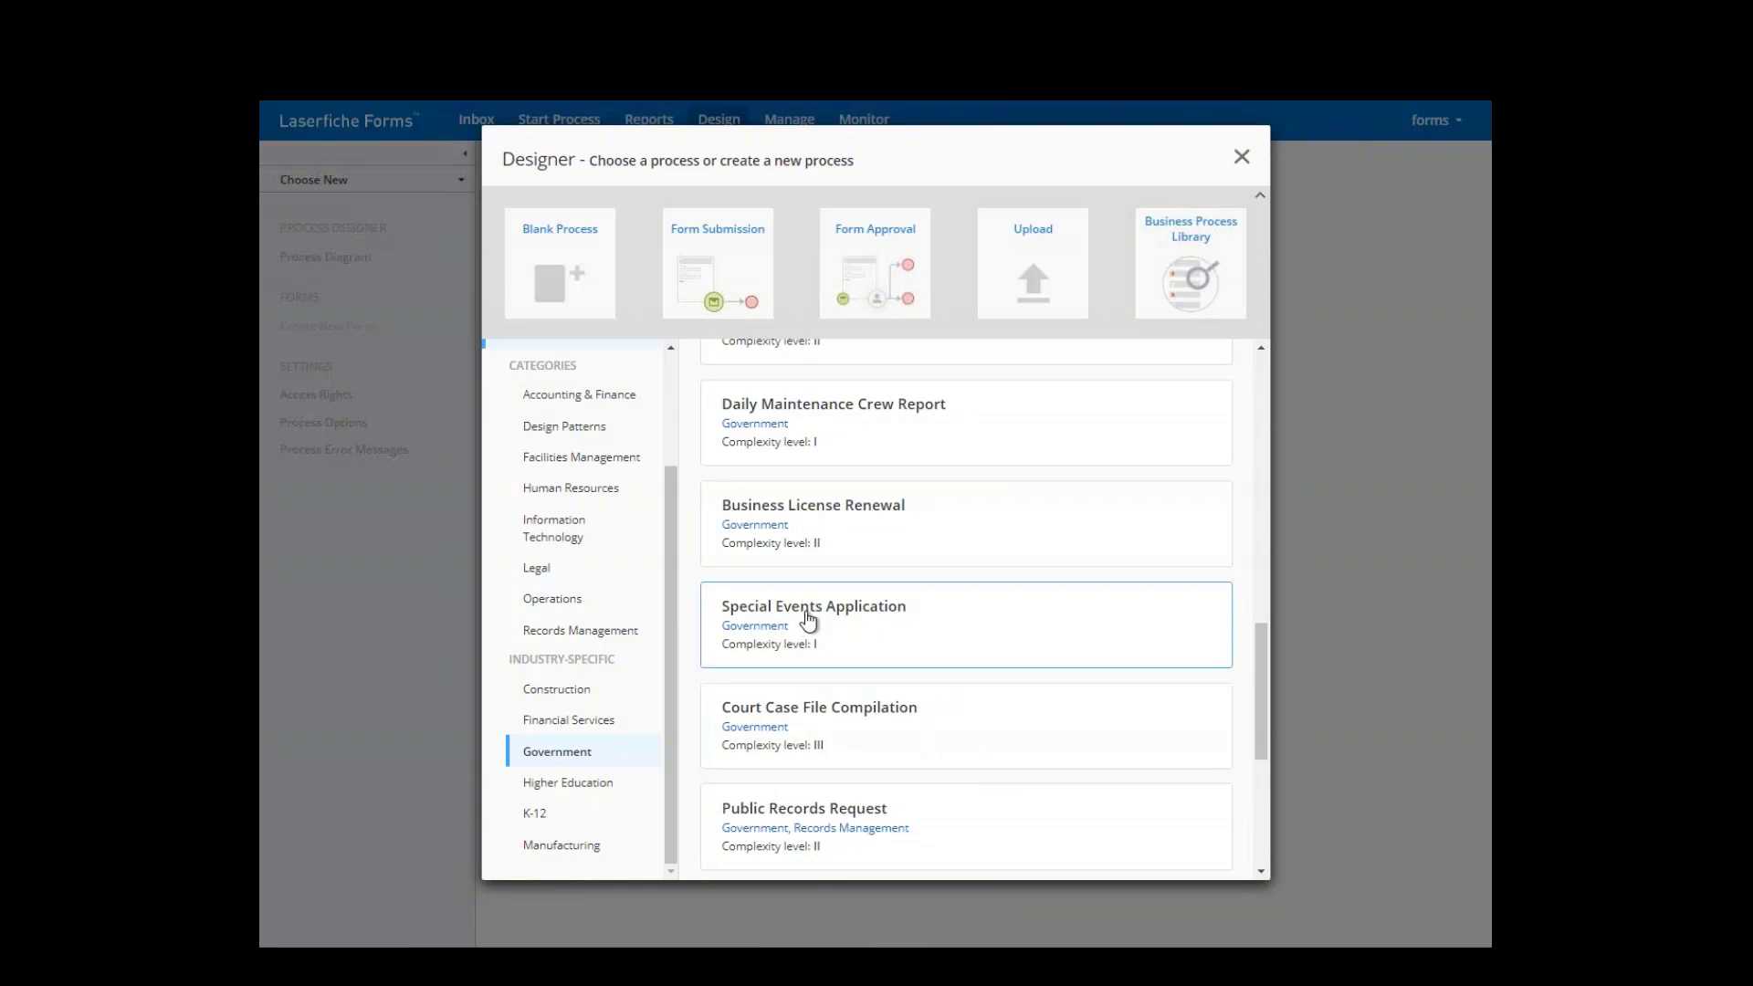
{"action": "scroll", "coordinate": [826, 644], "scroll_direction": "down", "scroll_amount": 4}
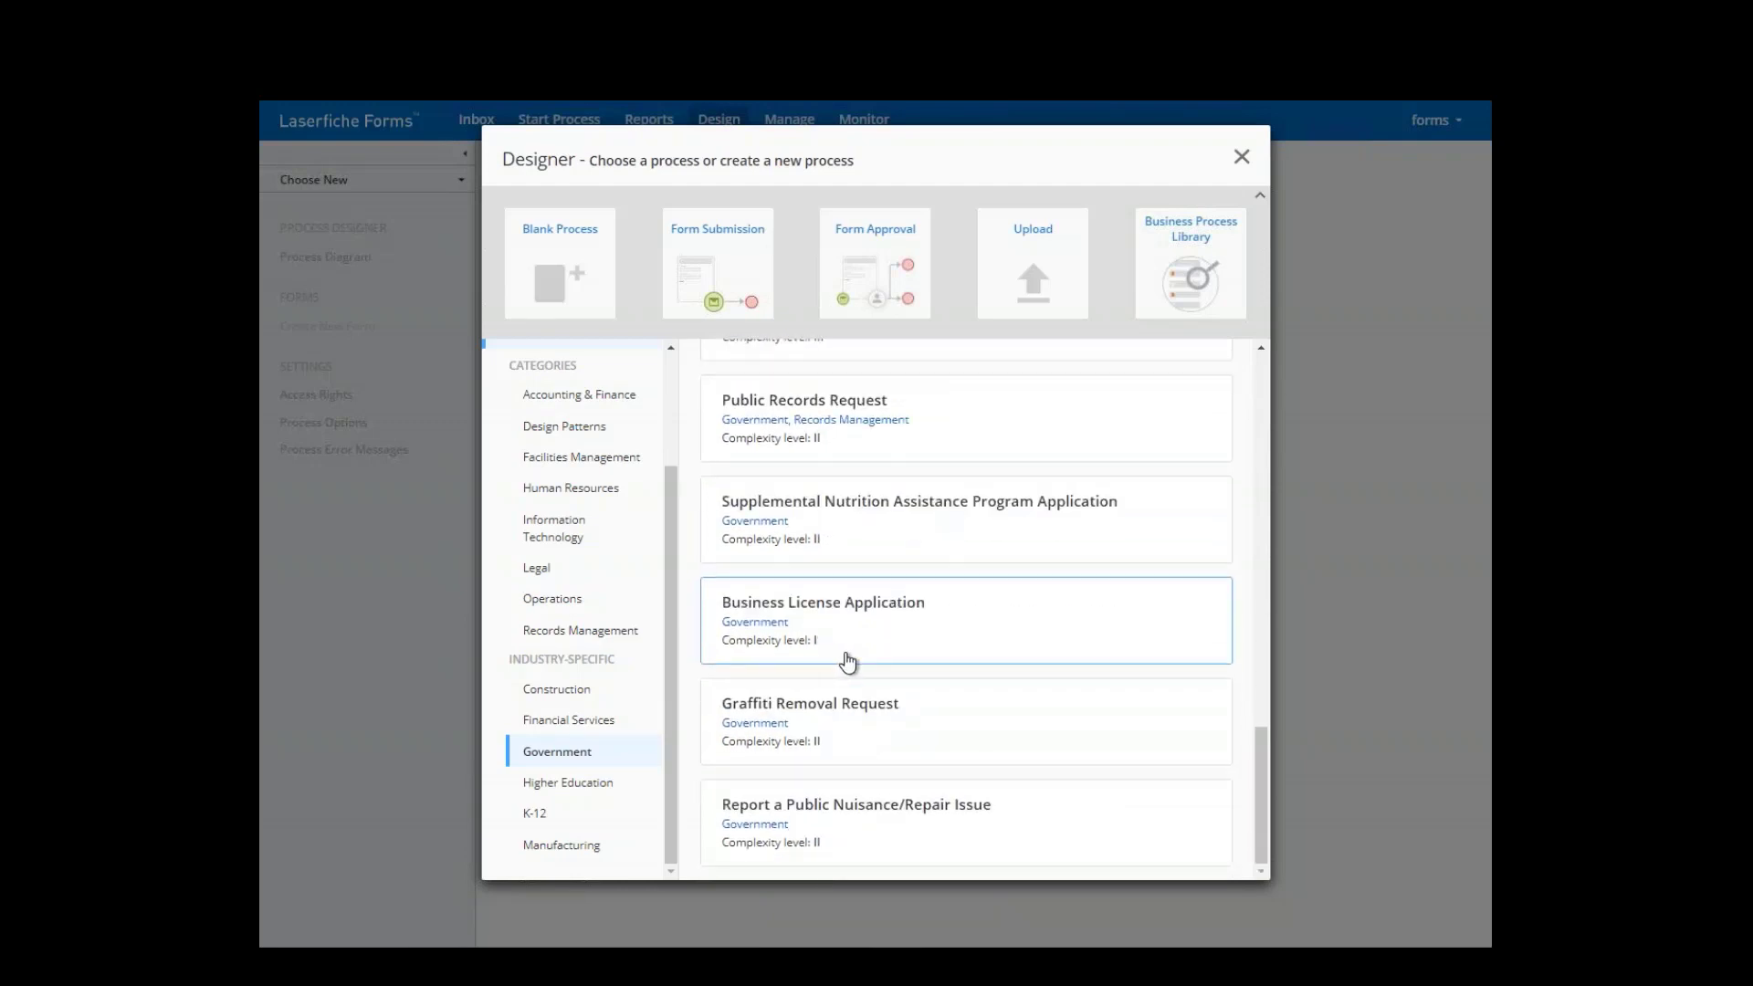
- Open the Supplemental Nutrition Assistance Program Application template and explore its enlarged process diagram
{"action": "left_click", "coordinate": [838, 545]}
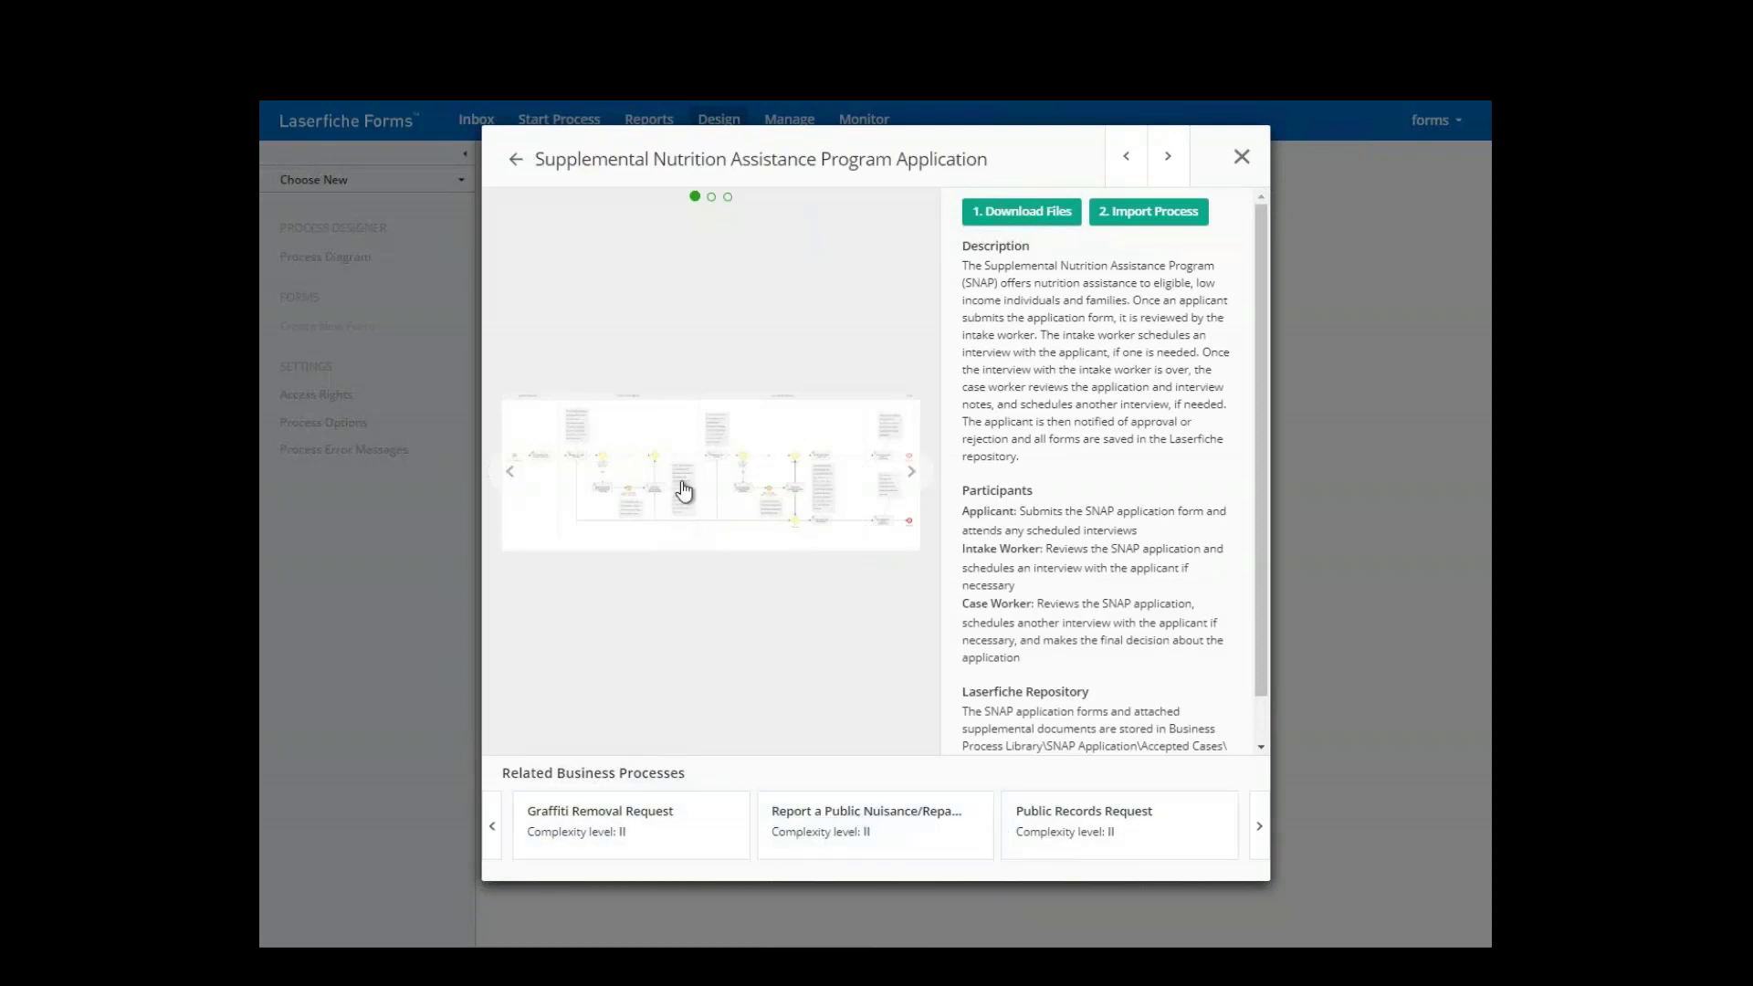
{"action": "left_click", "coordinate": [789, 488]}
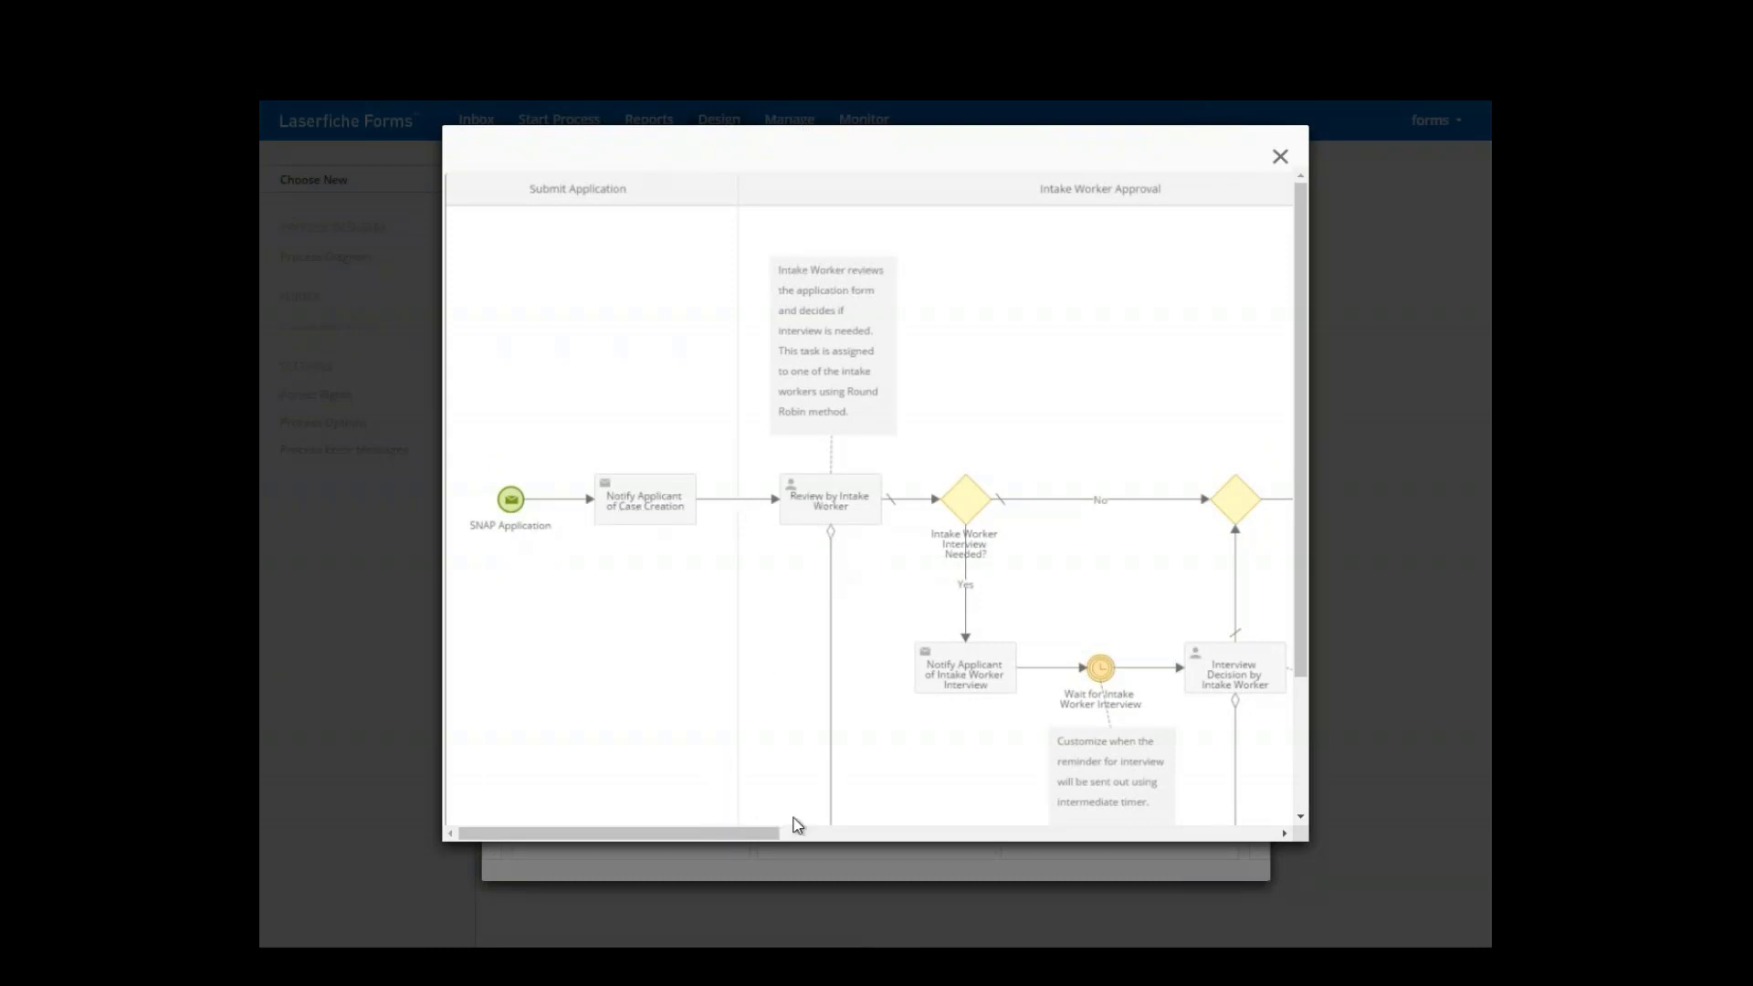
{"action": "left_click_drag", "start_coordinate": [765, 835], "coordinate": [881, 835]}
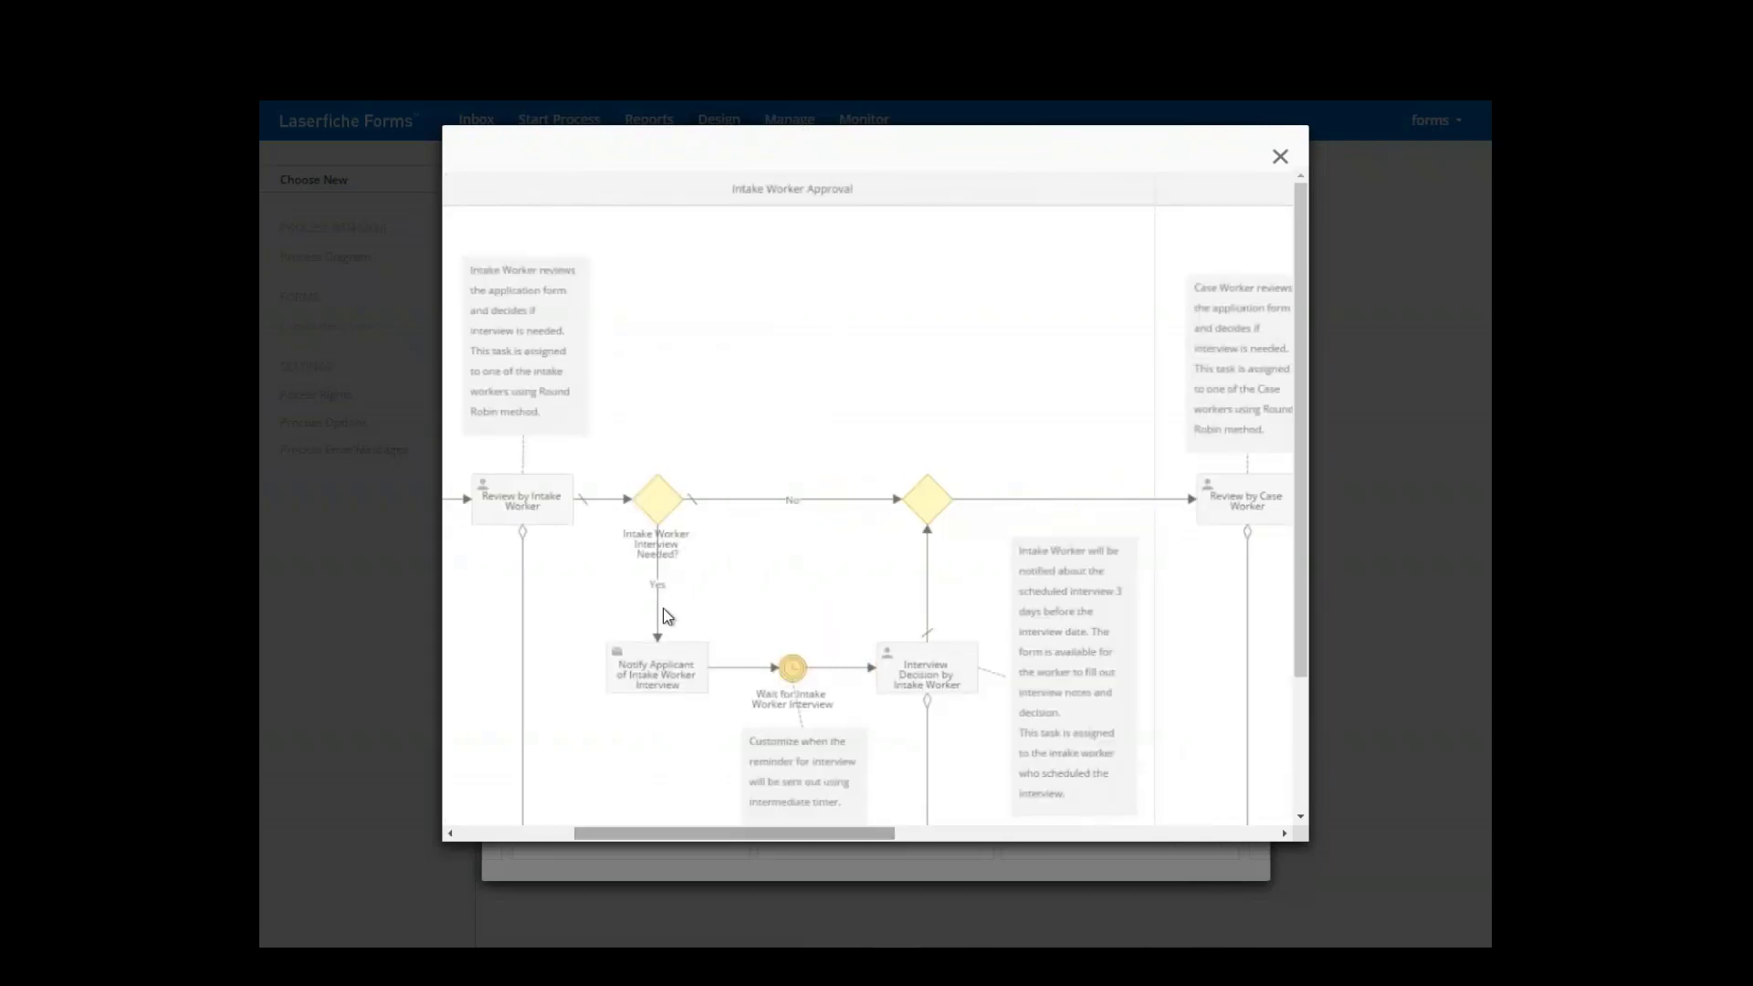
{"action": "scroll", "coordinate": [1047, 630], "scroll_direction": "down", "scroll_amount": 2}
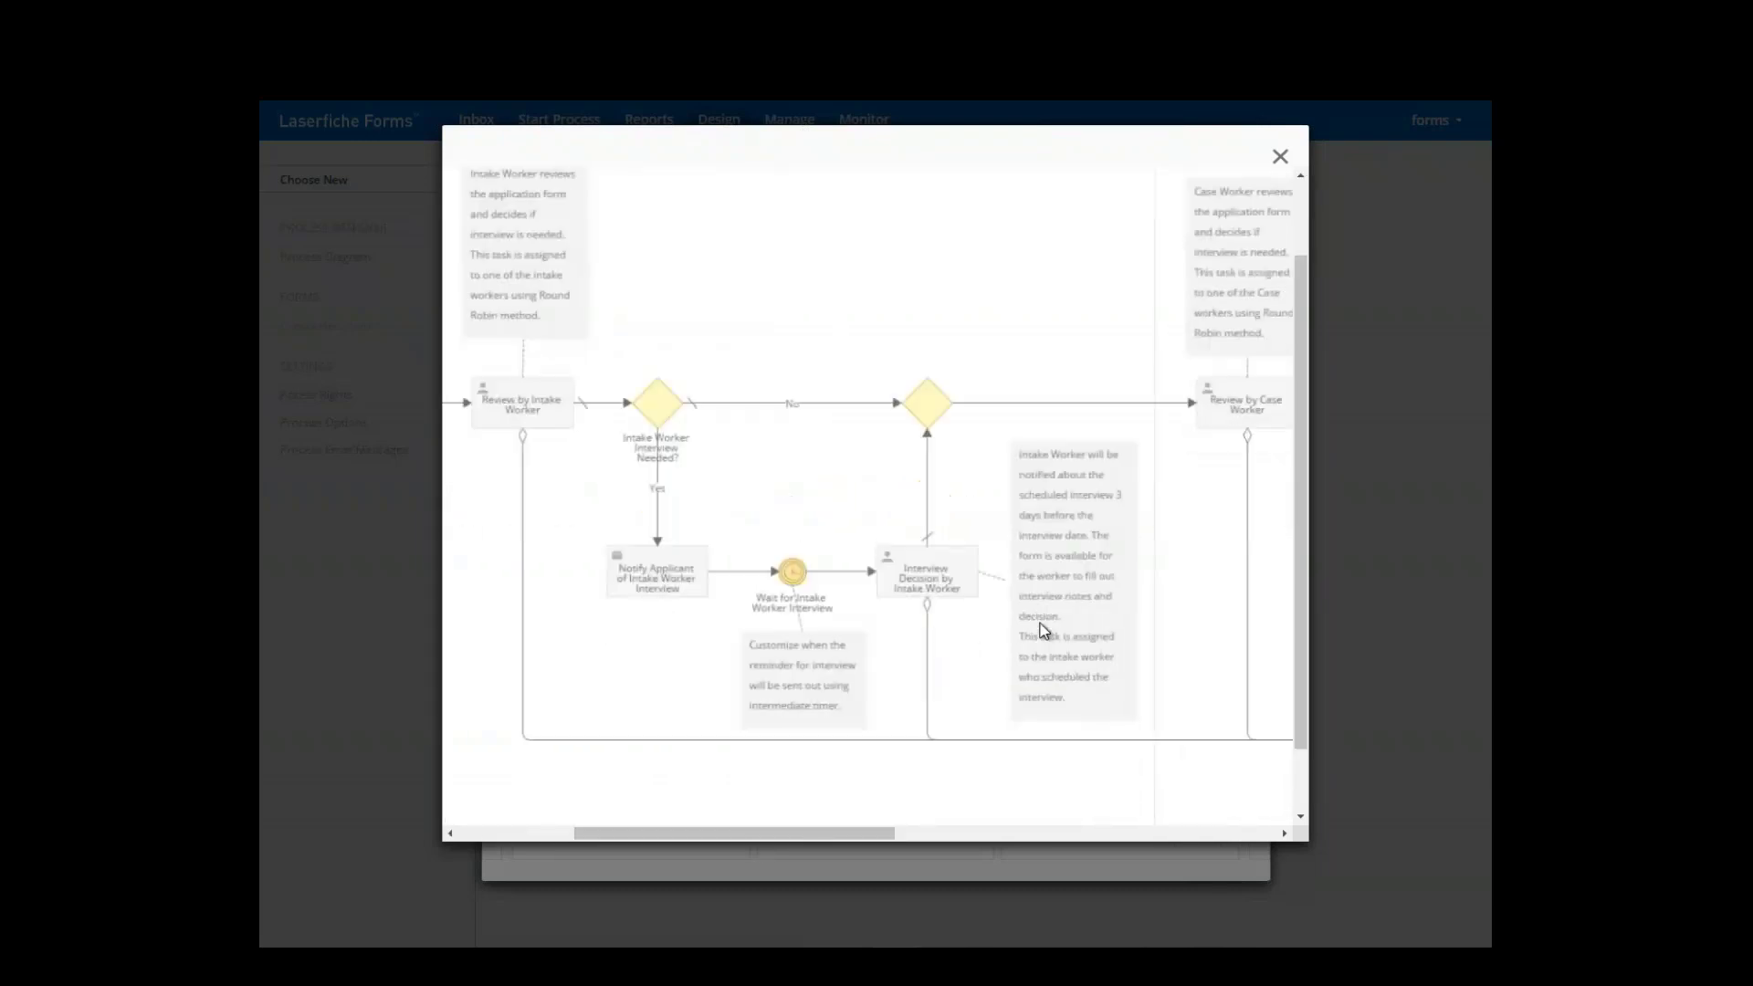
{"action": "left_click_drag", "start_coordinate": [893, 836], "coordinate": [1023, 840]}
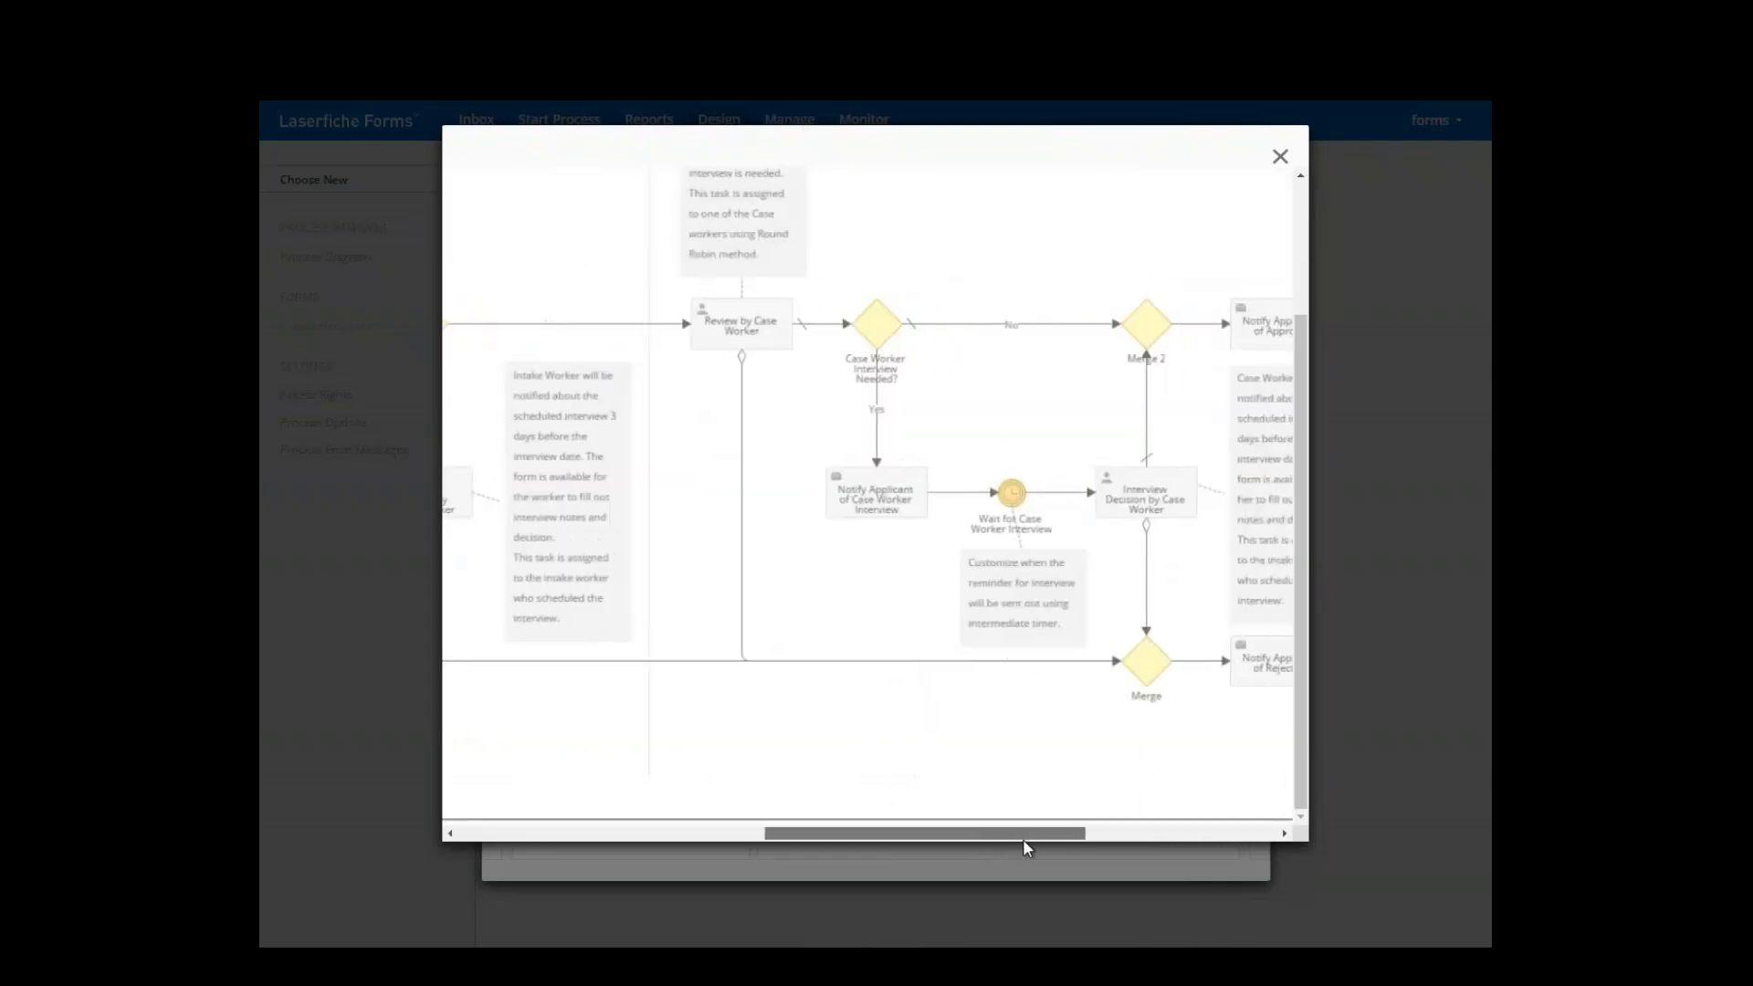
- Close the diagram, scroll through the enlarged SNAP form preview, then move to the timeline
{"action": "left_click", "coordinate": [1280, 157]}
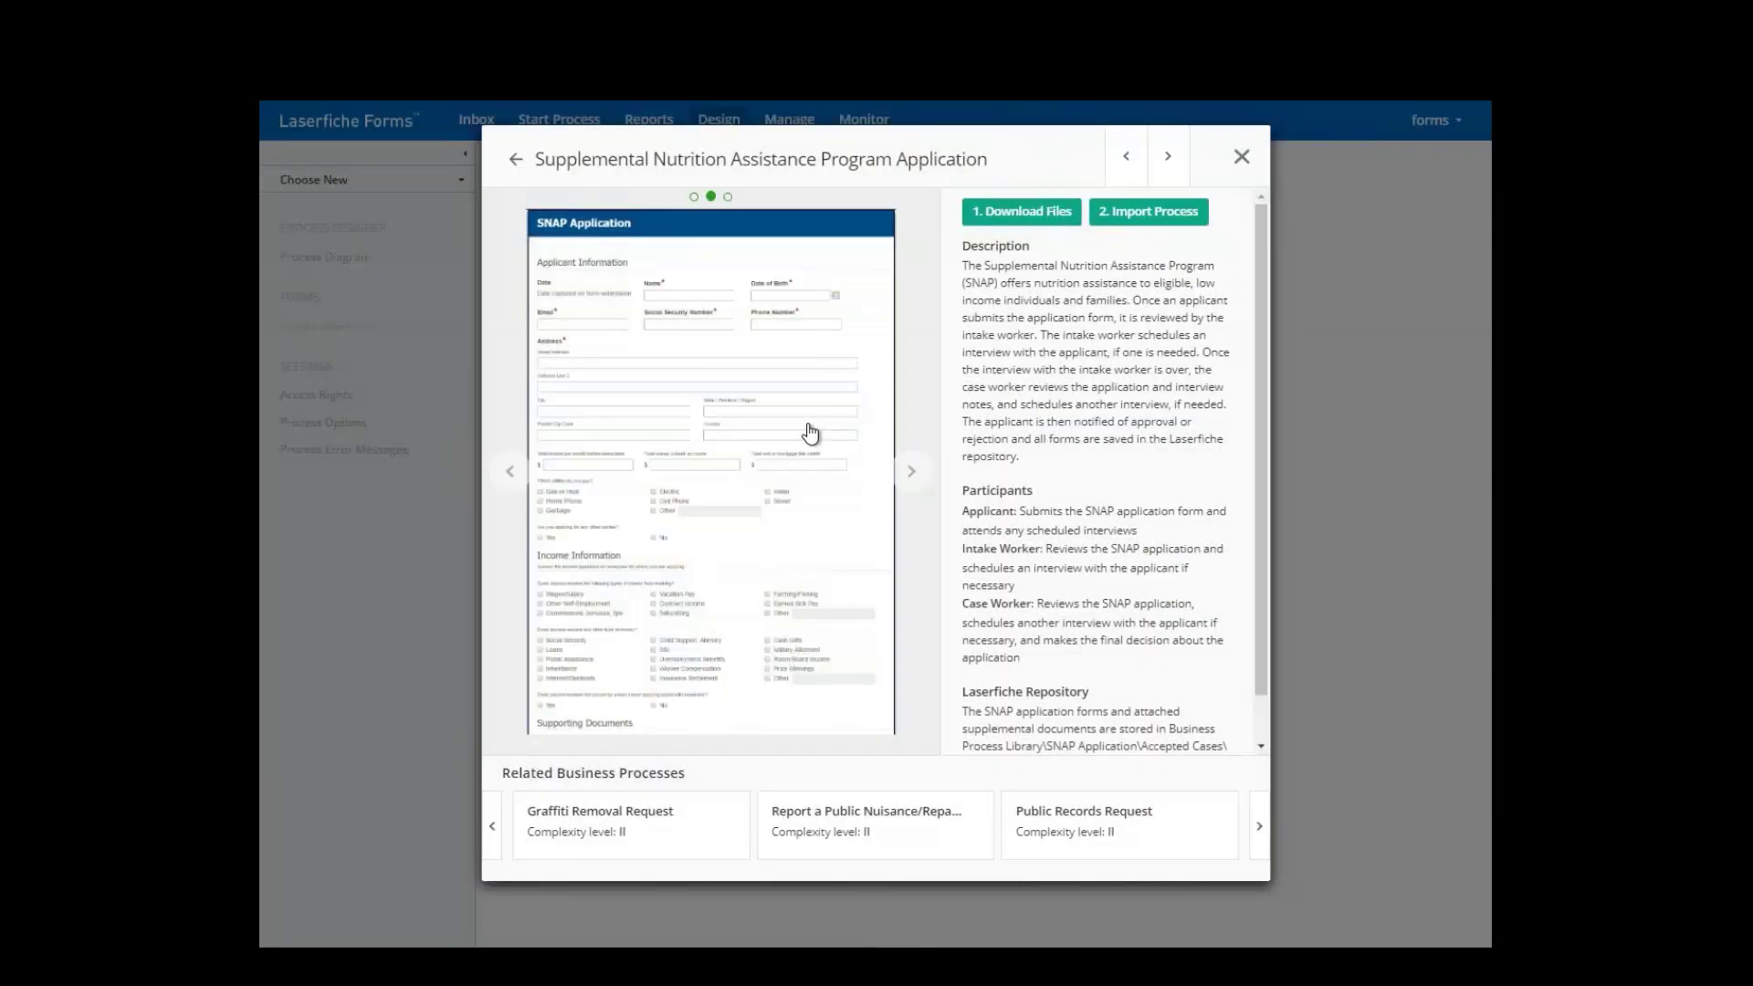
{"action": "left_click", "coordinate": [643, 364]}
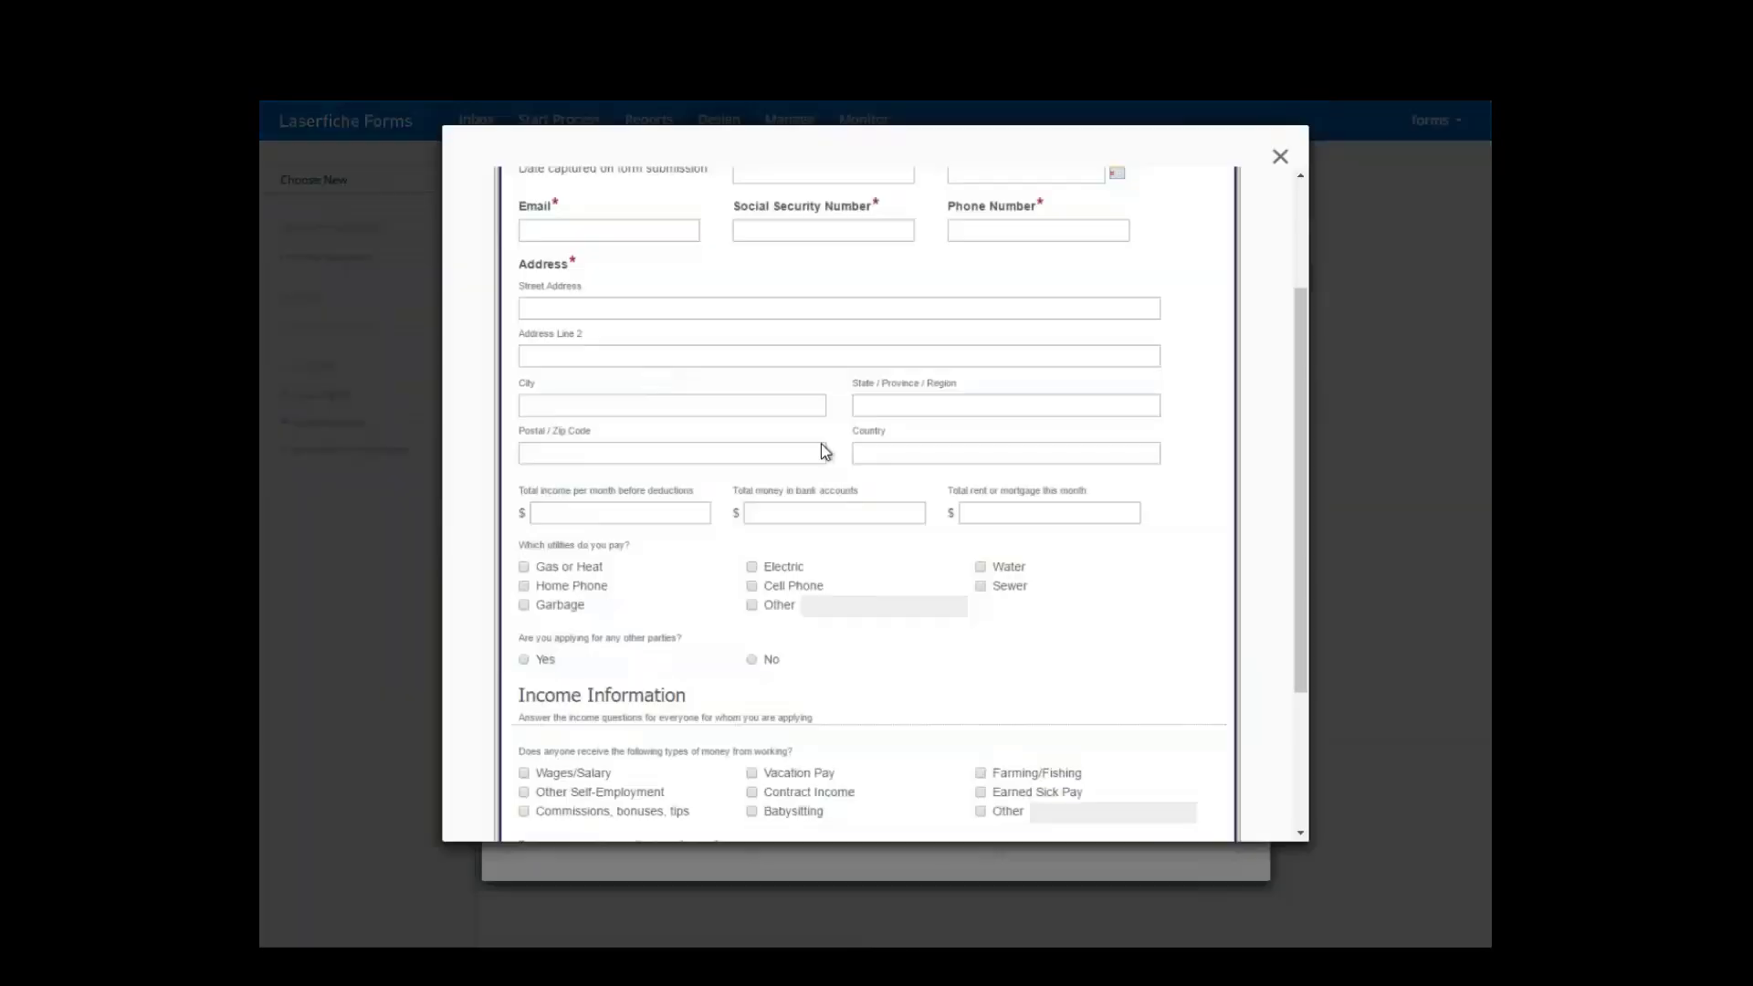
{"action": "scroll", "coordinate": [847, 456], "scroll_direction": "up", "scroll_amount": 3}
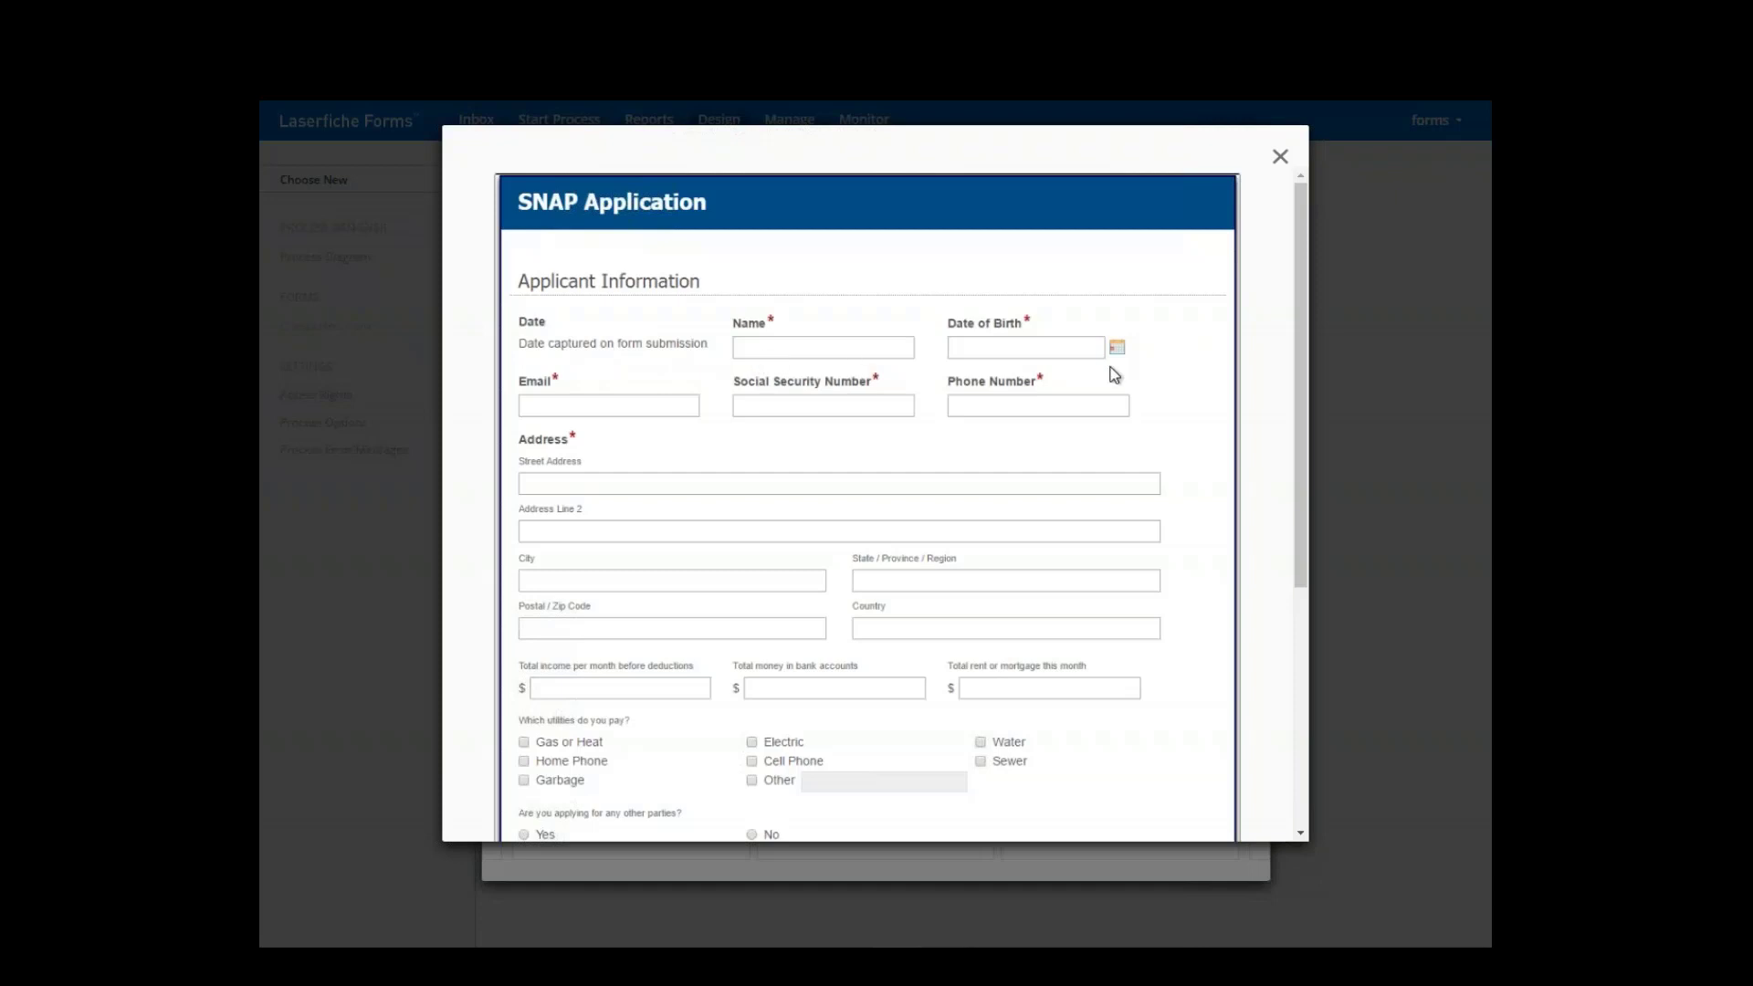
{"action": "scroll", "coordinate": [877, 448], "scroll_direction": "down", "scroll_amount": 2}
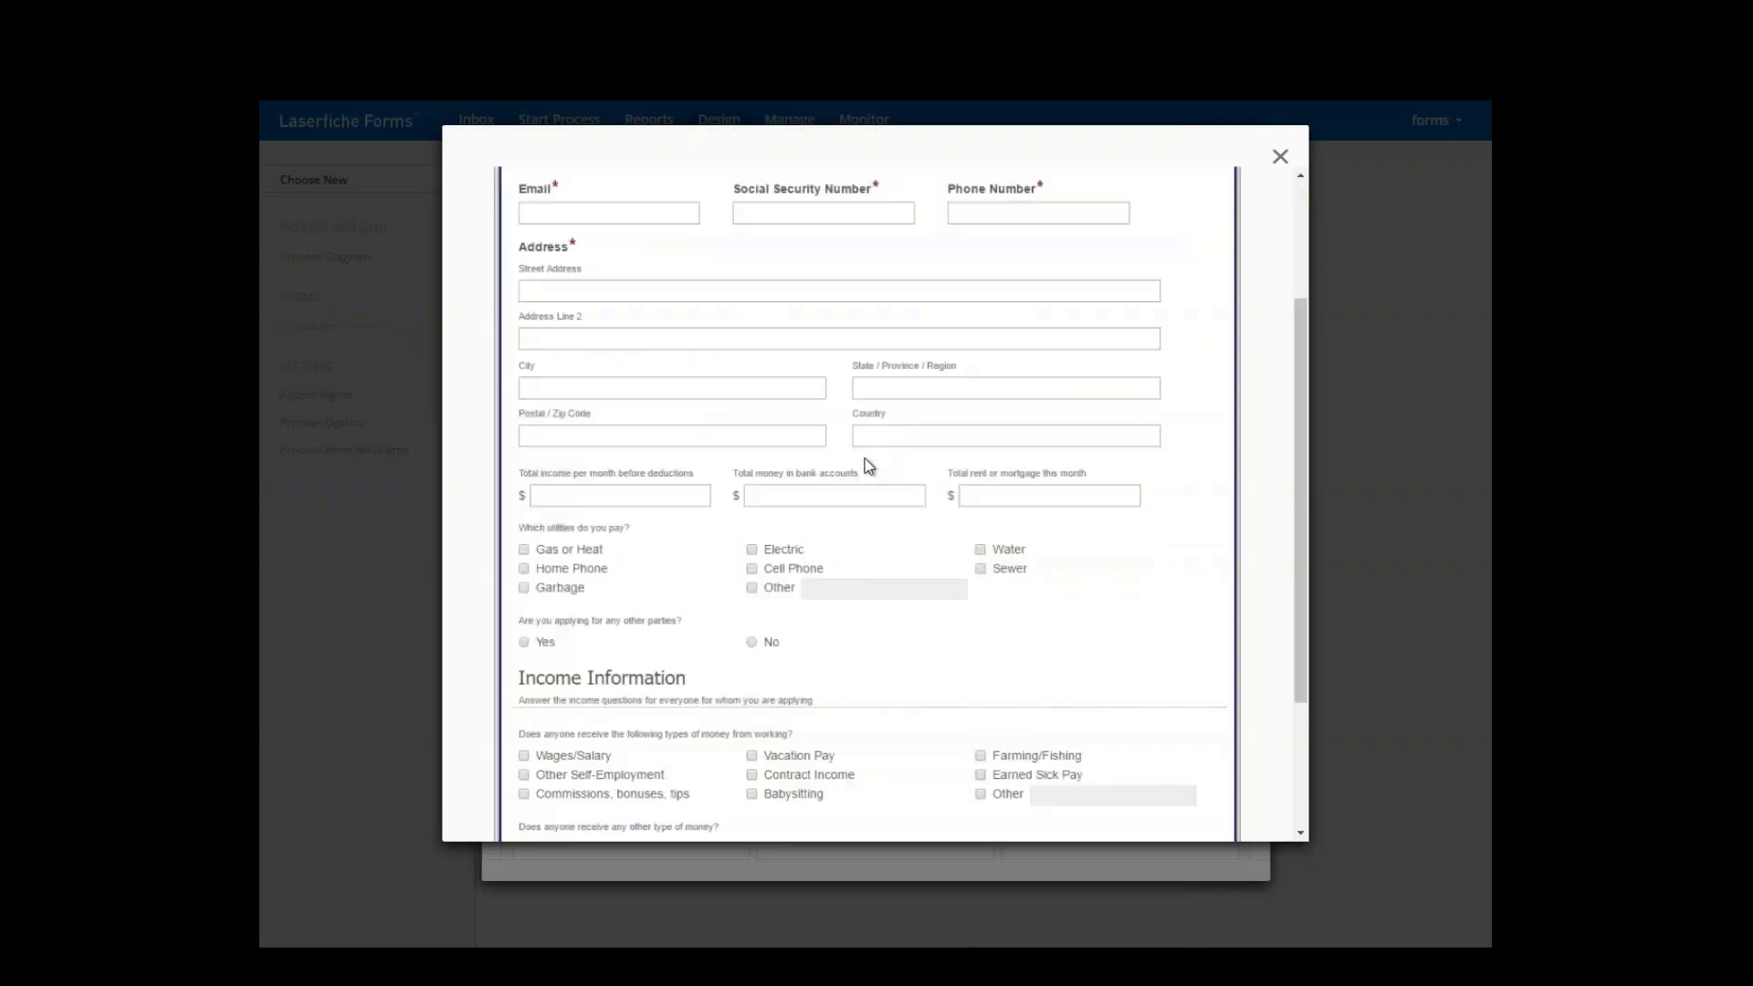
{"action": "scroll", "coordinate": [853, 482], "scroll_direction": "down", "scroll_amount": 2}
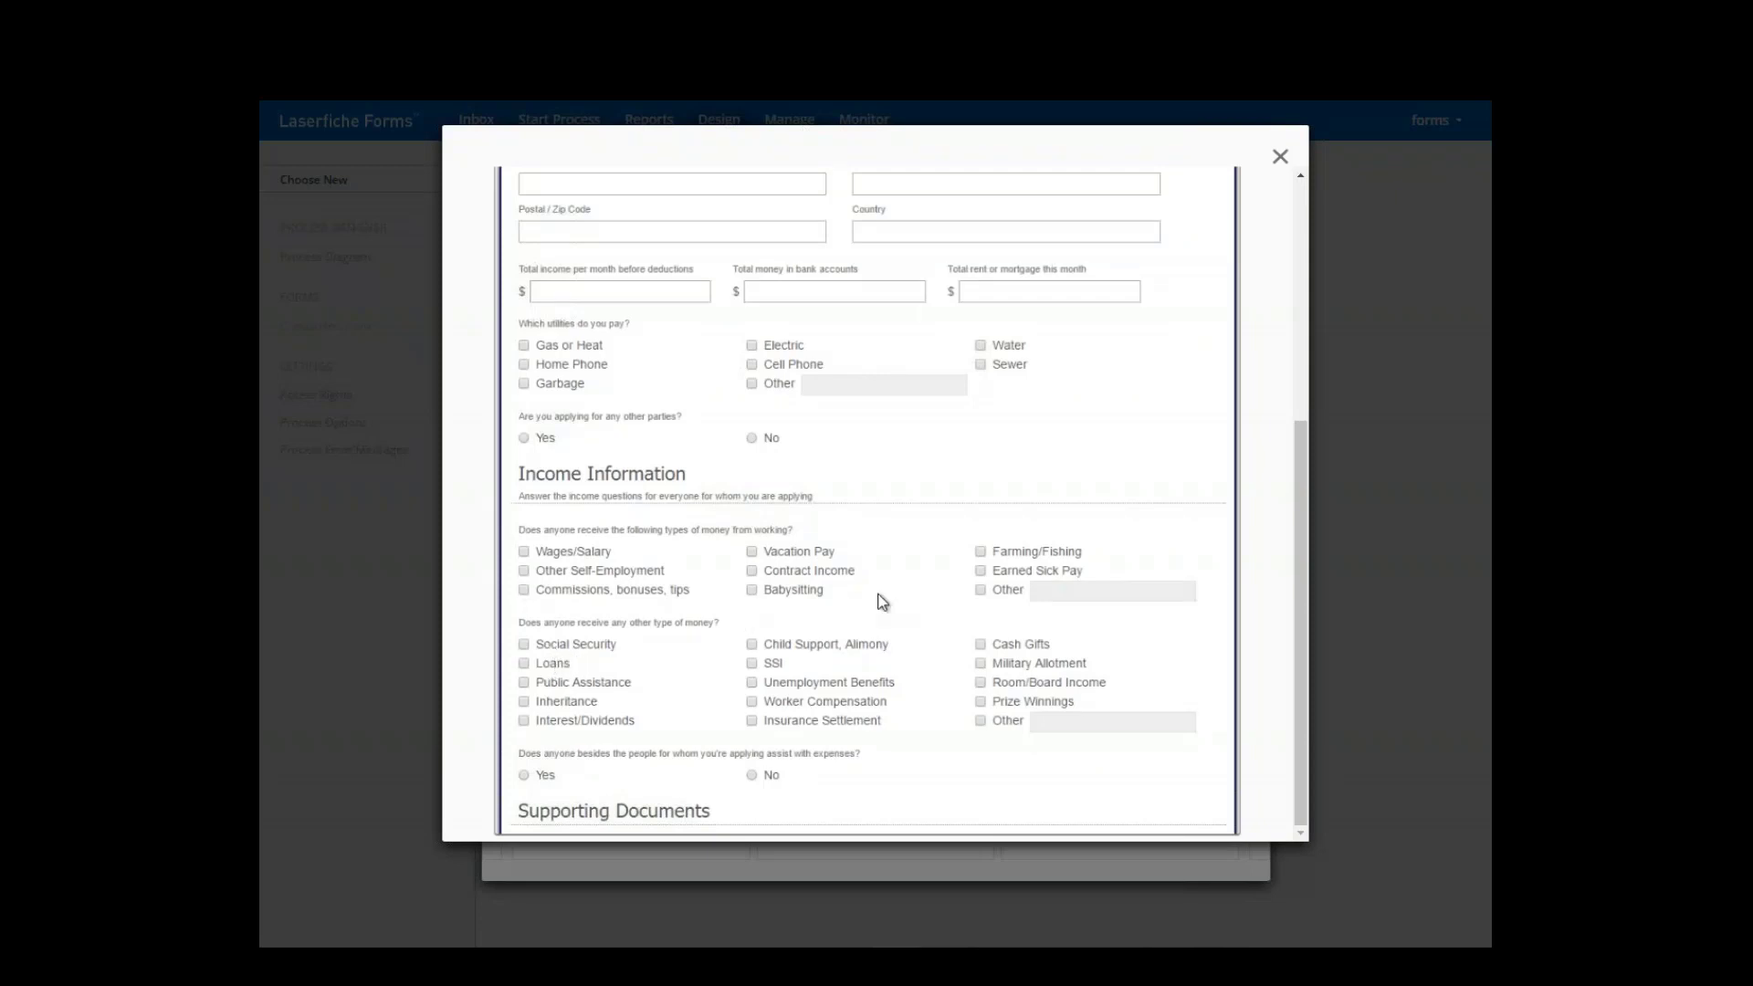
{"action": "left_click", "coordinate": [1278, 158]}
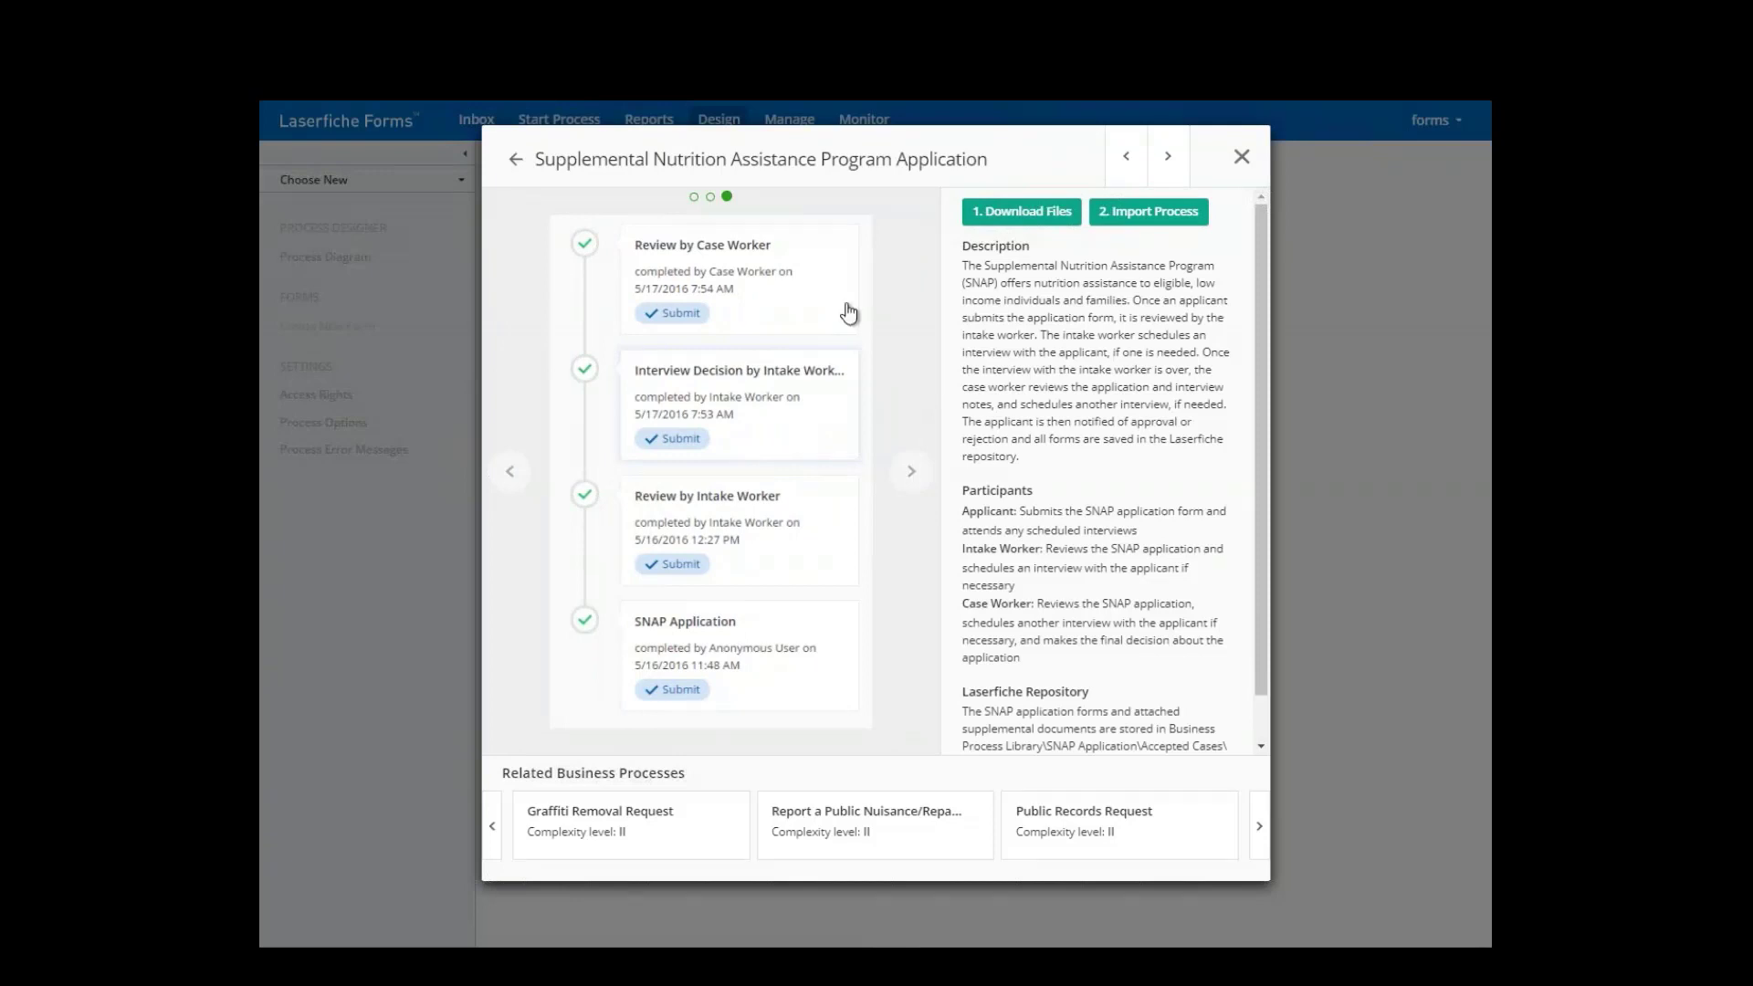
{"action": "left_click", "coordinate": [1044, 215]}
- Close the template and create a new Form Submission process named 'CDI - Webinar Form'
{"action": "left_click", "coordinate": [1244, 158]}
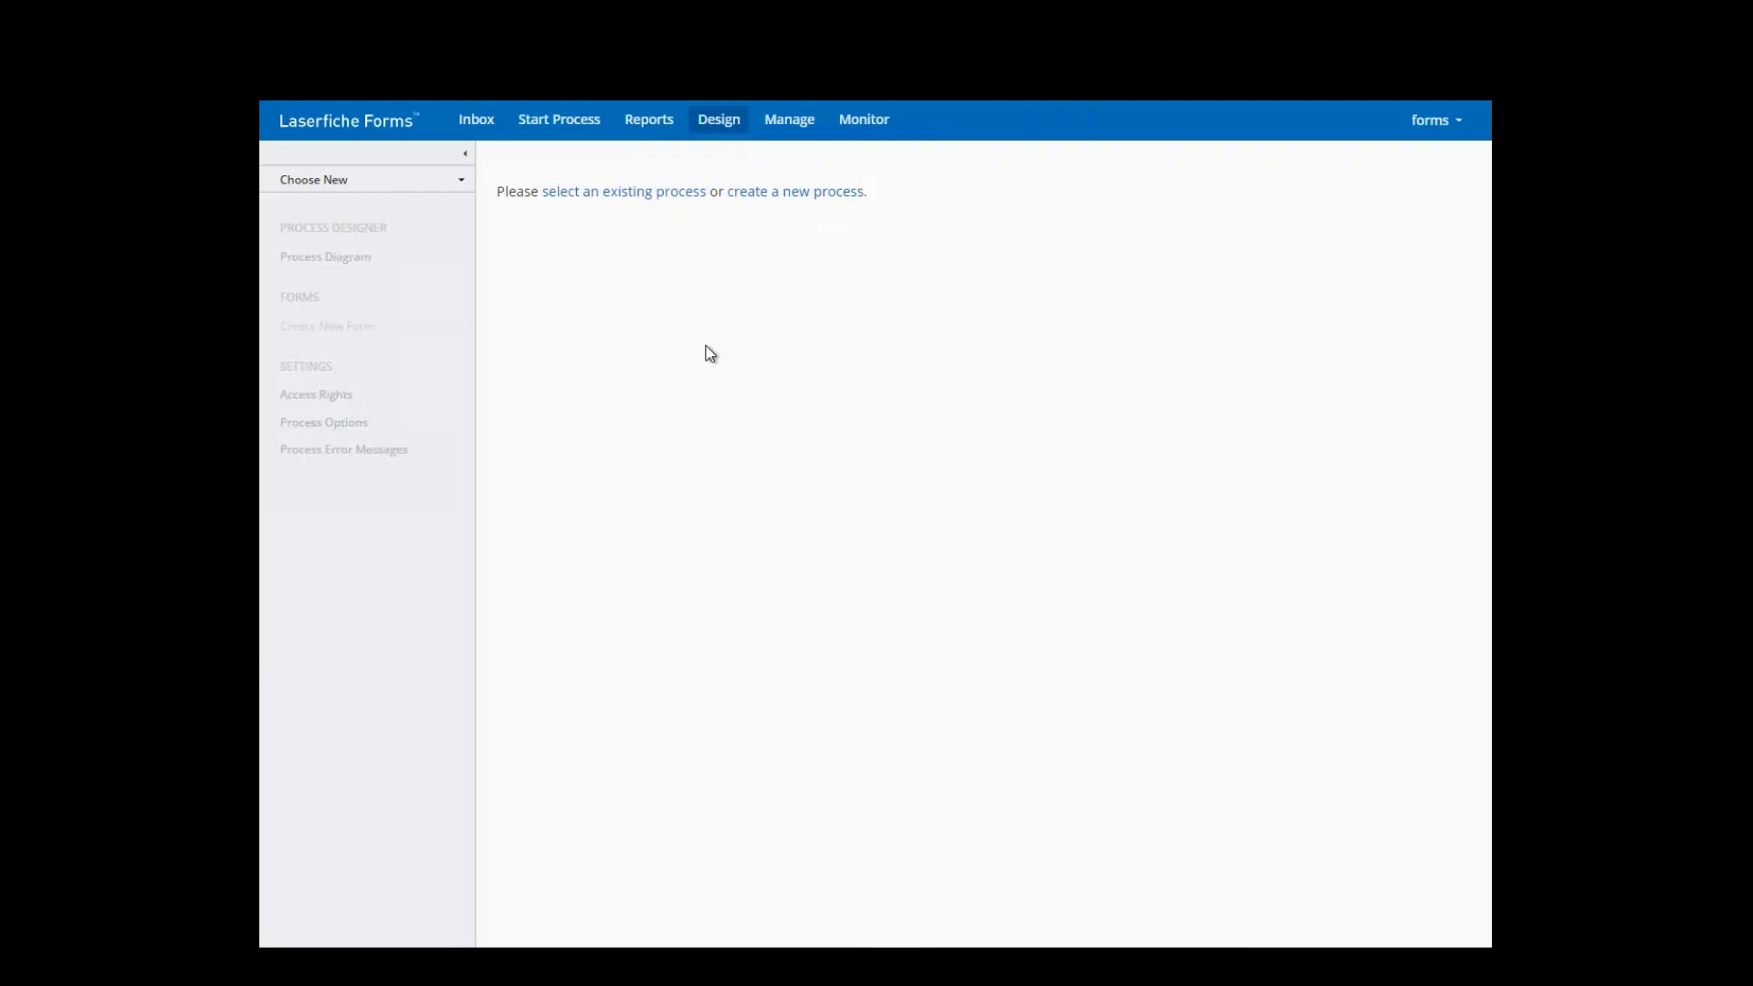
{"action": "left_click", "coordinate": [710, 135]}
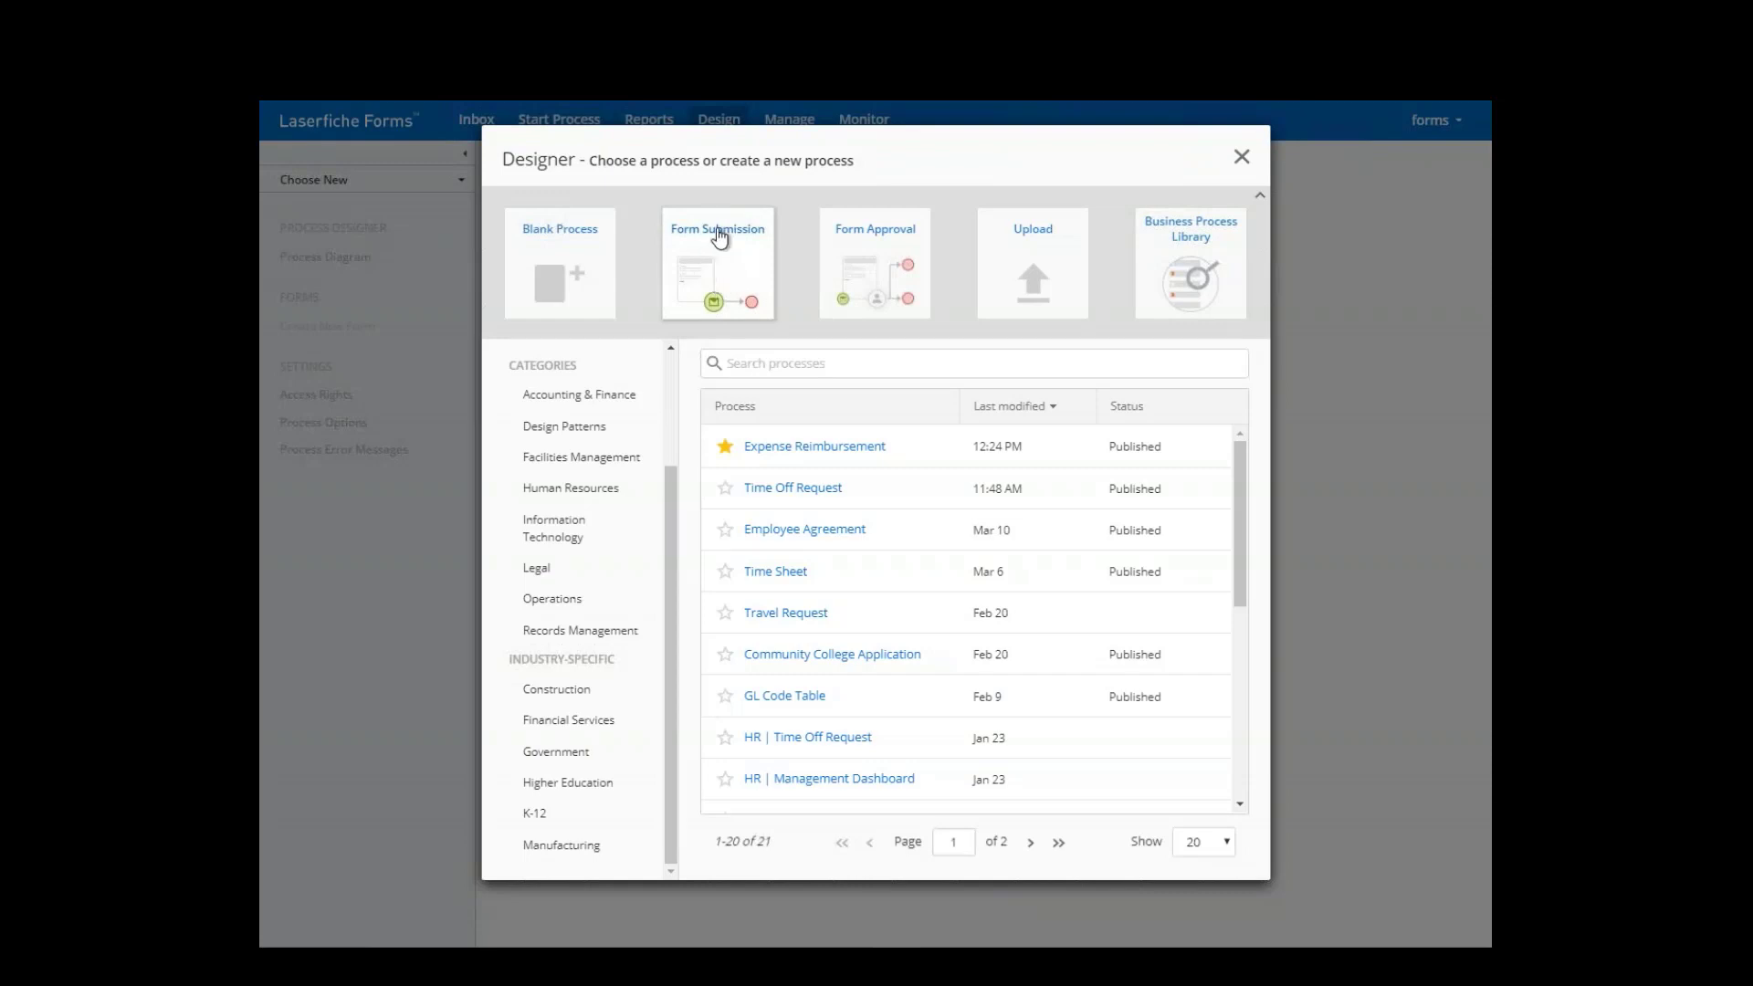
{"action": "left_click", "coordinate": [720, 278]}
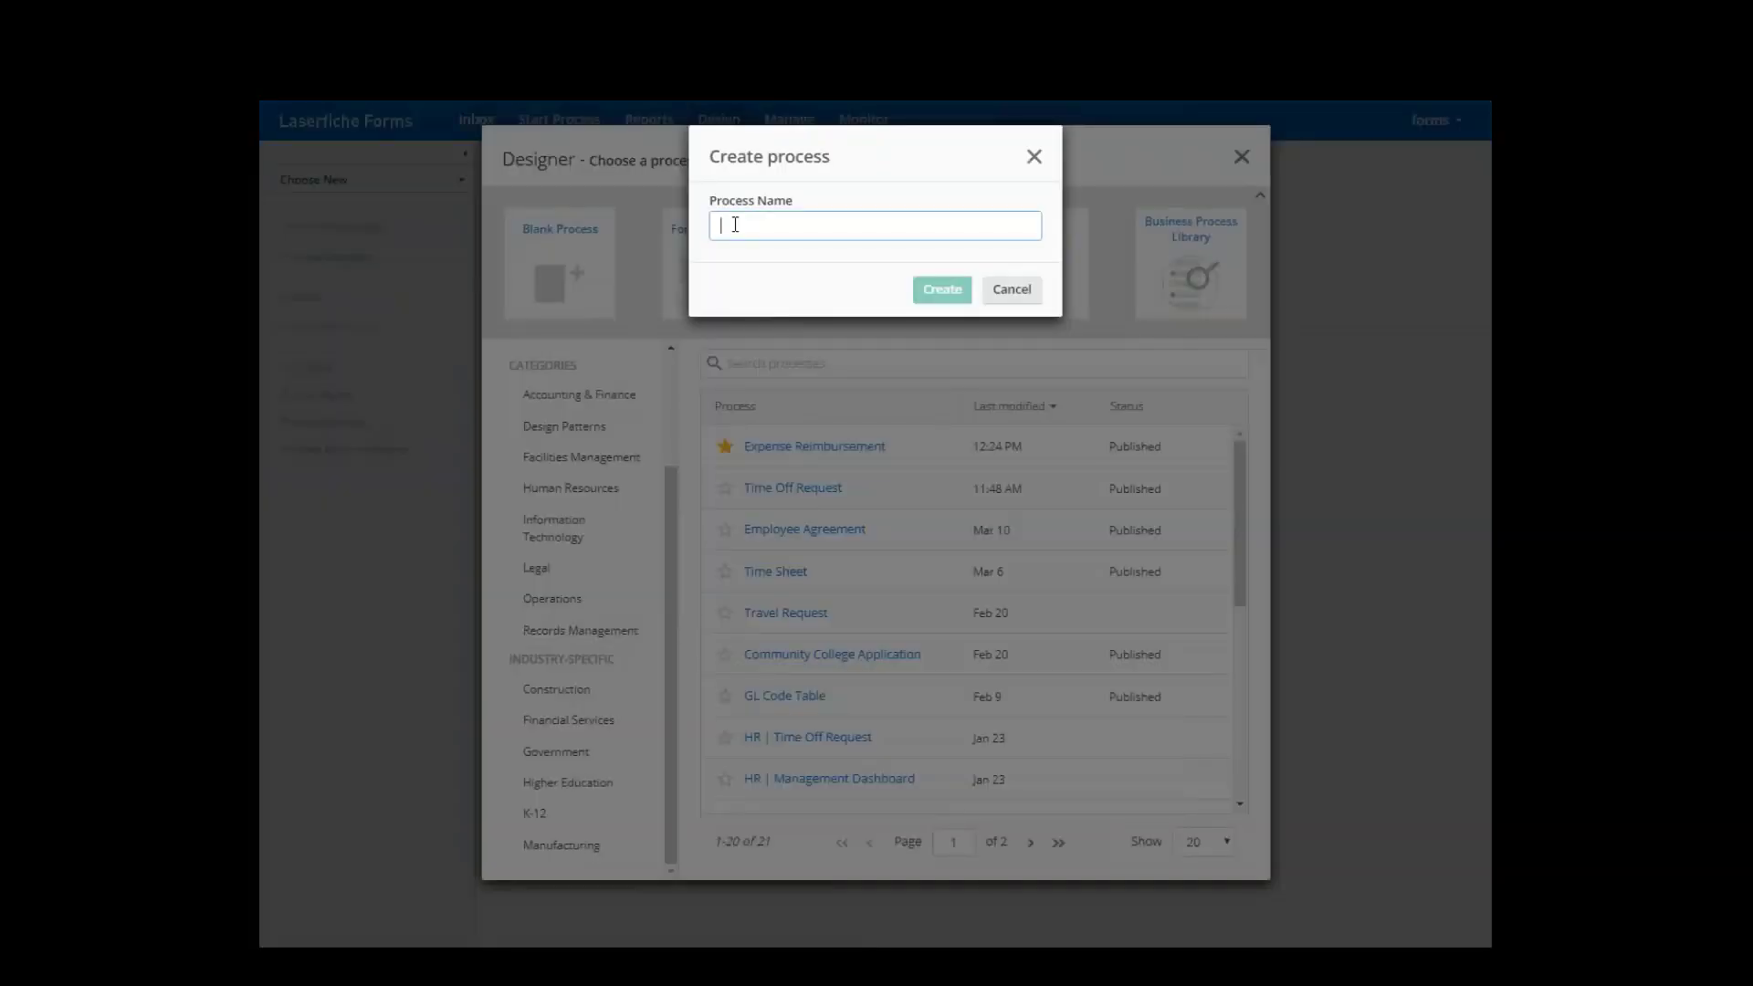
{"action": "type", "text": "CC"}
{"action": "type", "text": " - We"}
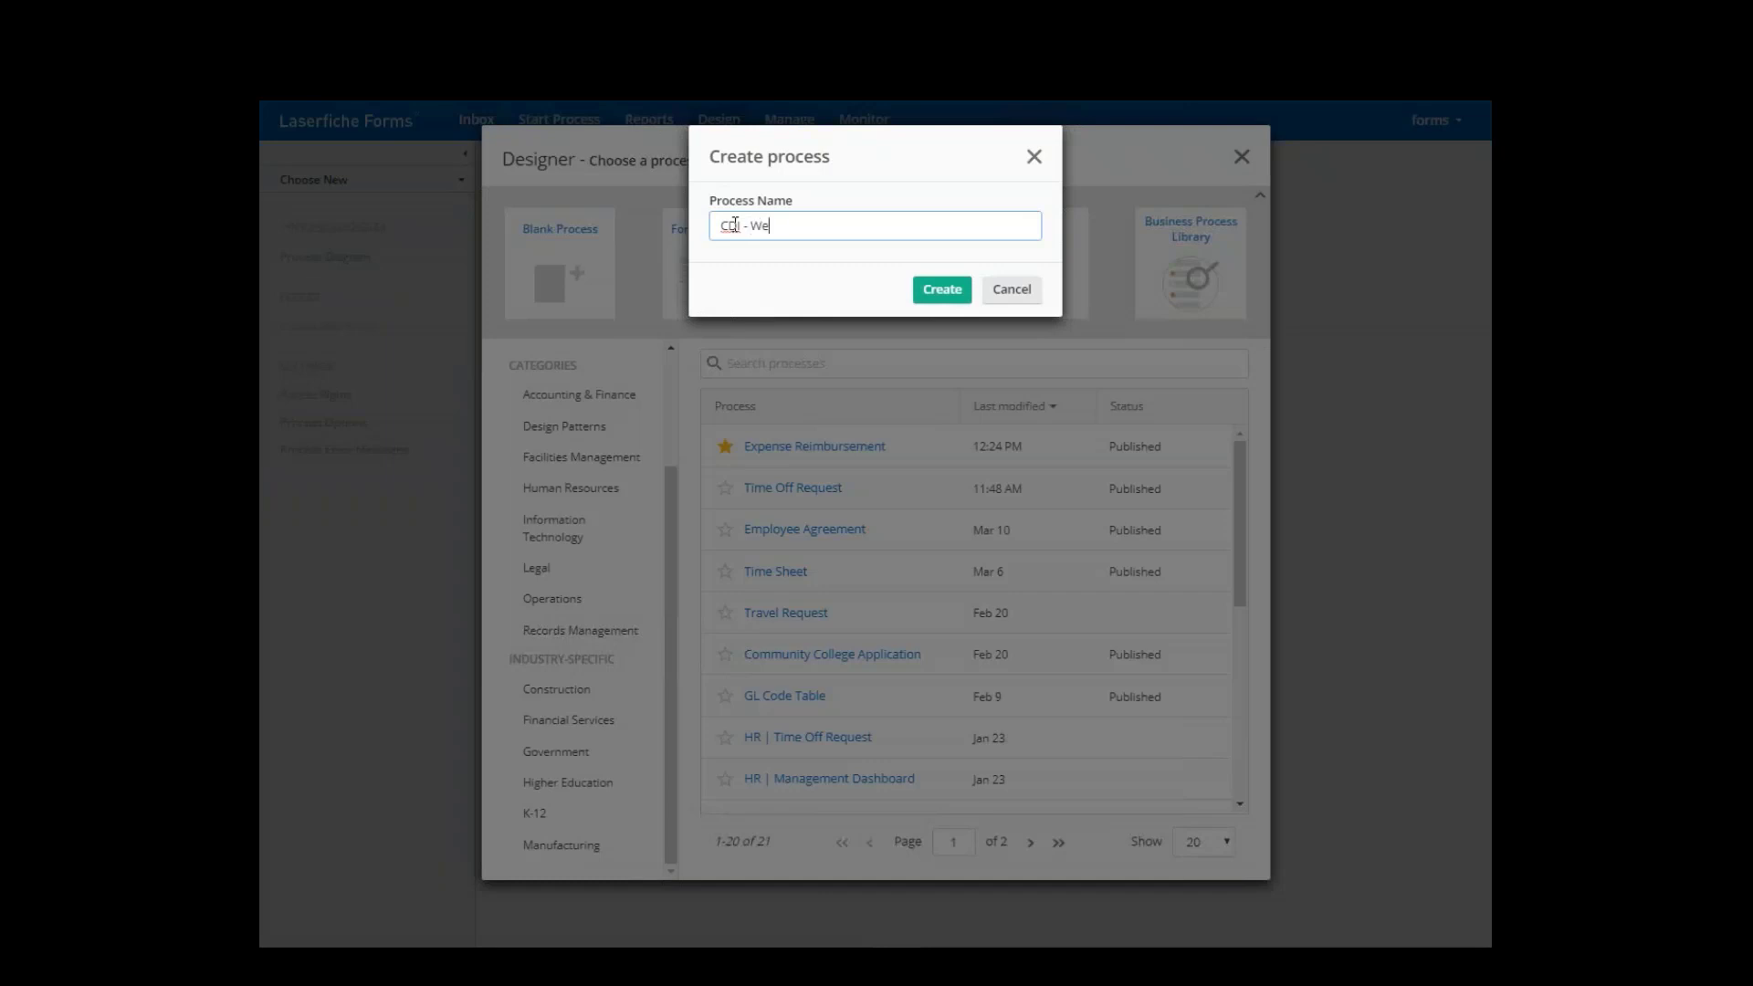
{"action": "type", "text": "binar Form"}
{"action": "left_click", "coordinate": [913, 289]}
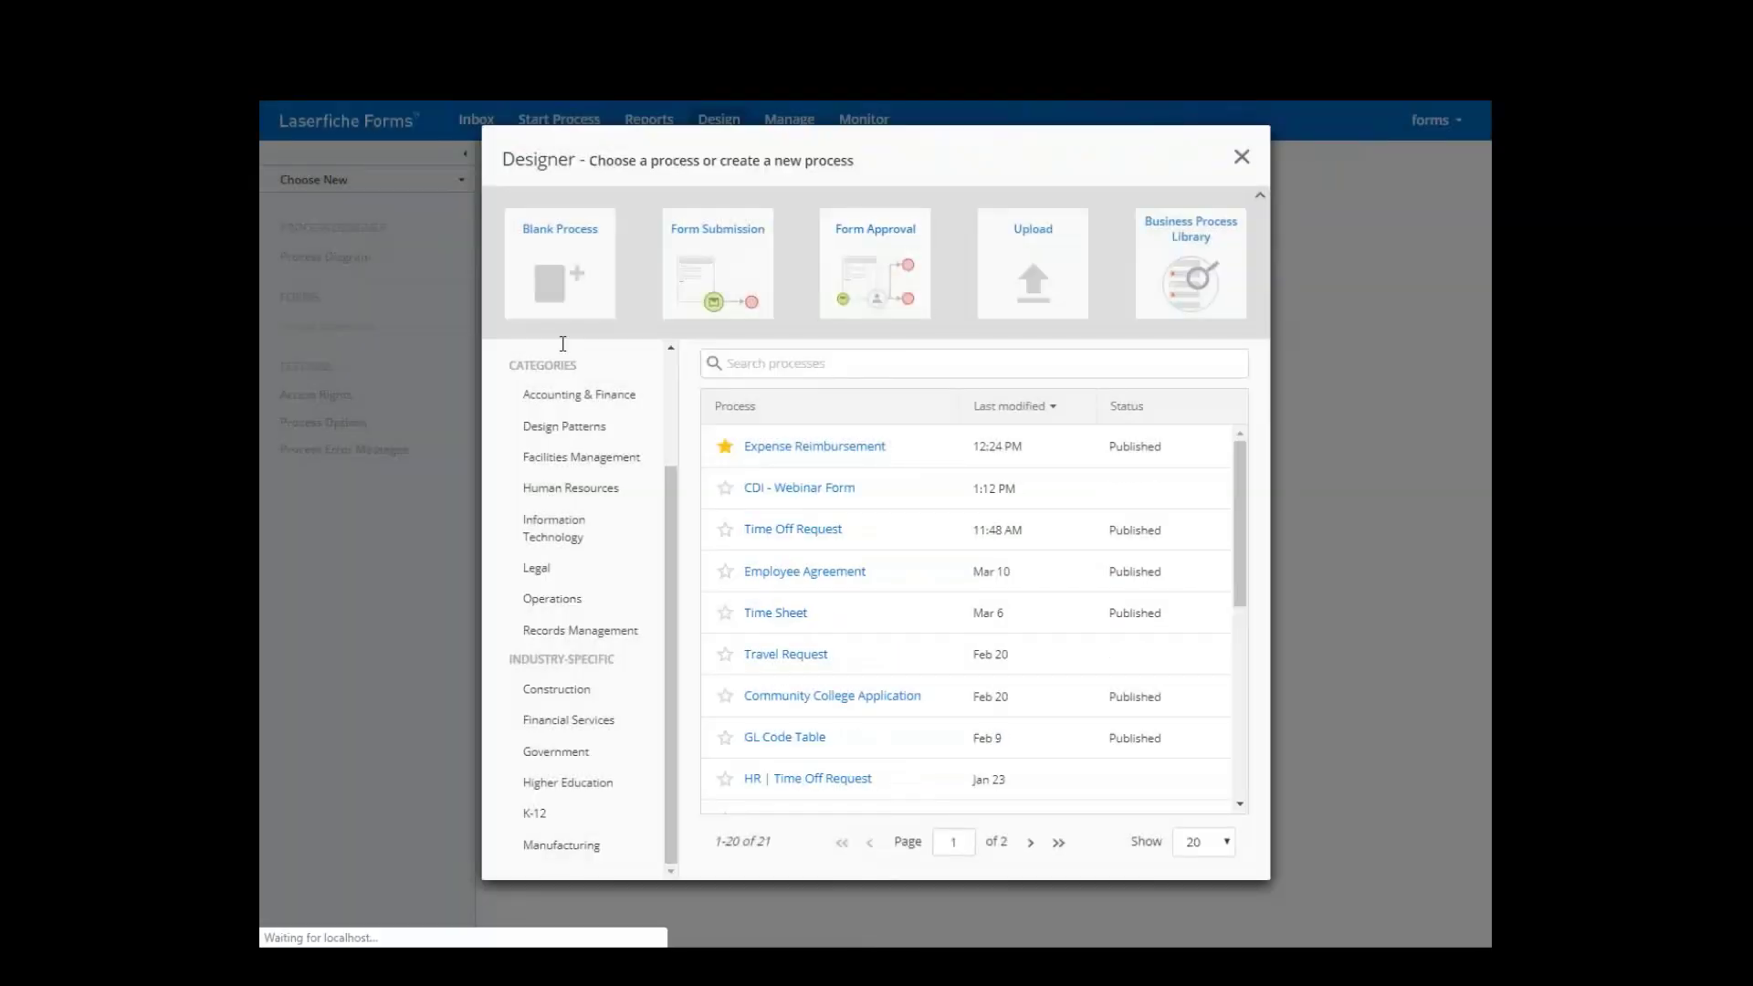
- Open the CDI - Webinar Form process and bring up its Starting Form layout
{"action": "left_click", "coordinate": [863, 486]}
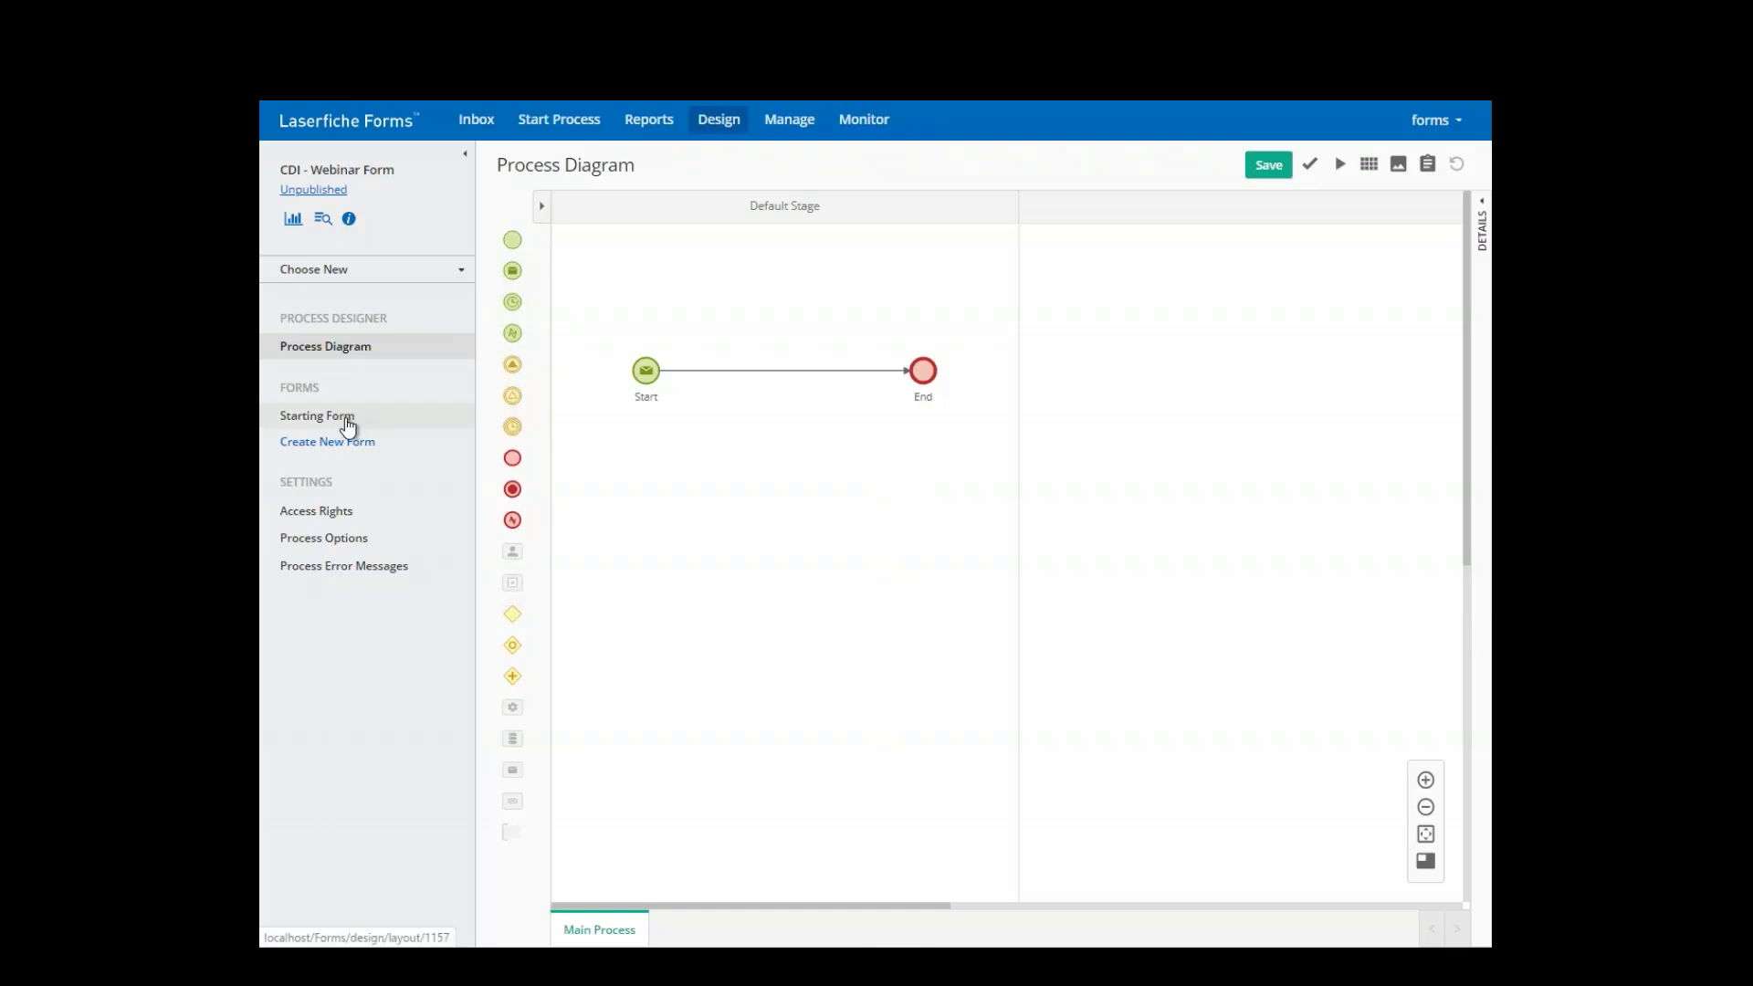
{"action": "left_click", "coordinate": [295, 426]}
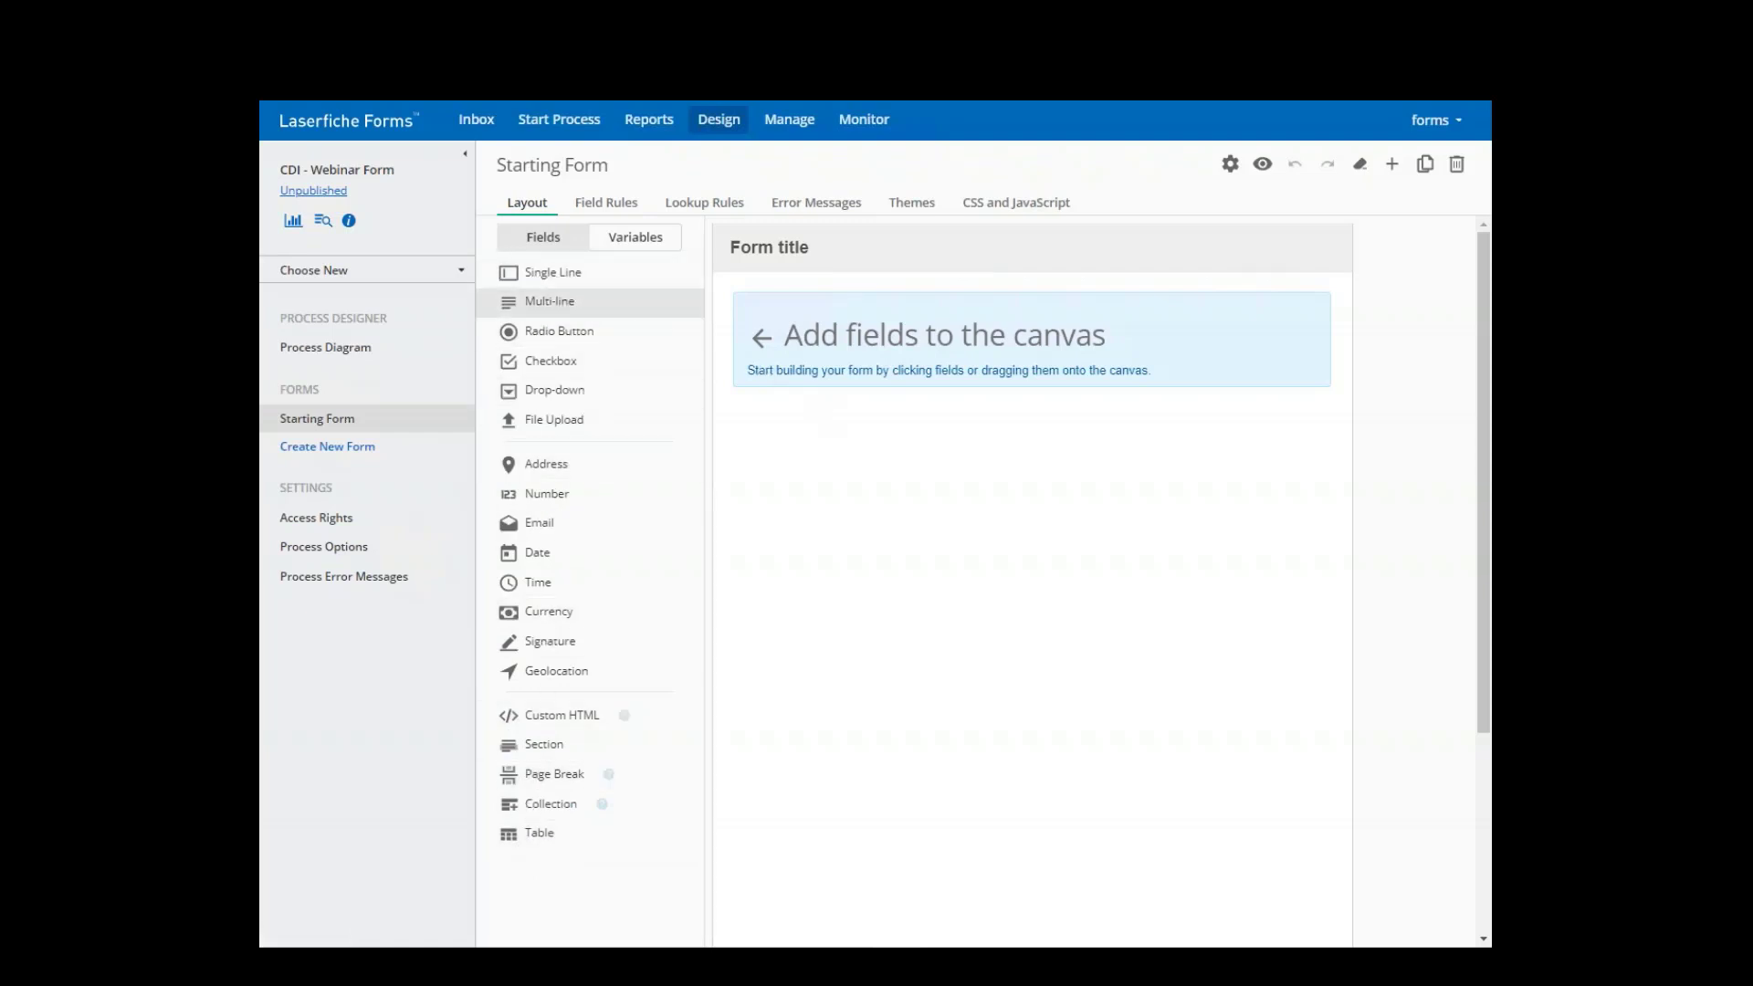
- Replace the starting form's default title with 'CDI Webinar'
{"action": "left_click", "coordinate": [827, 248]}
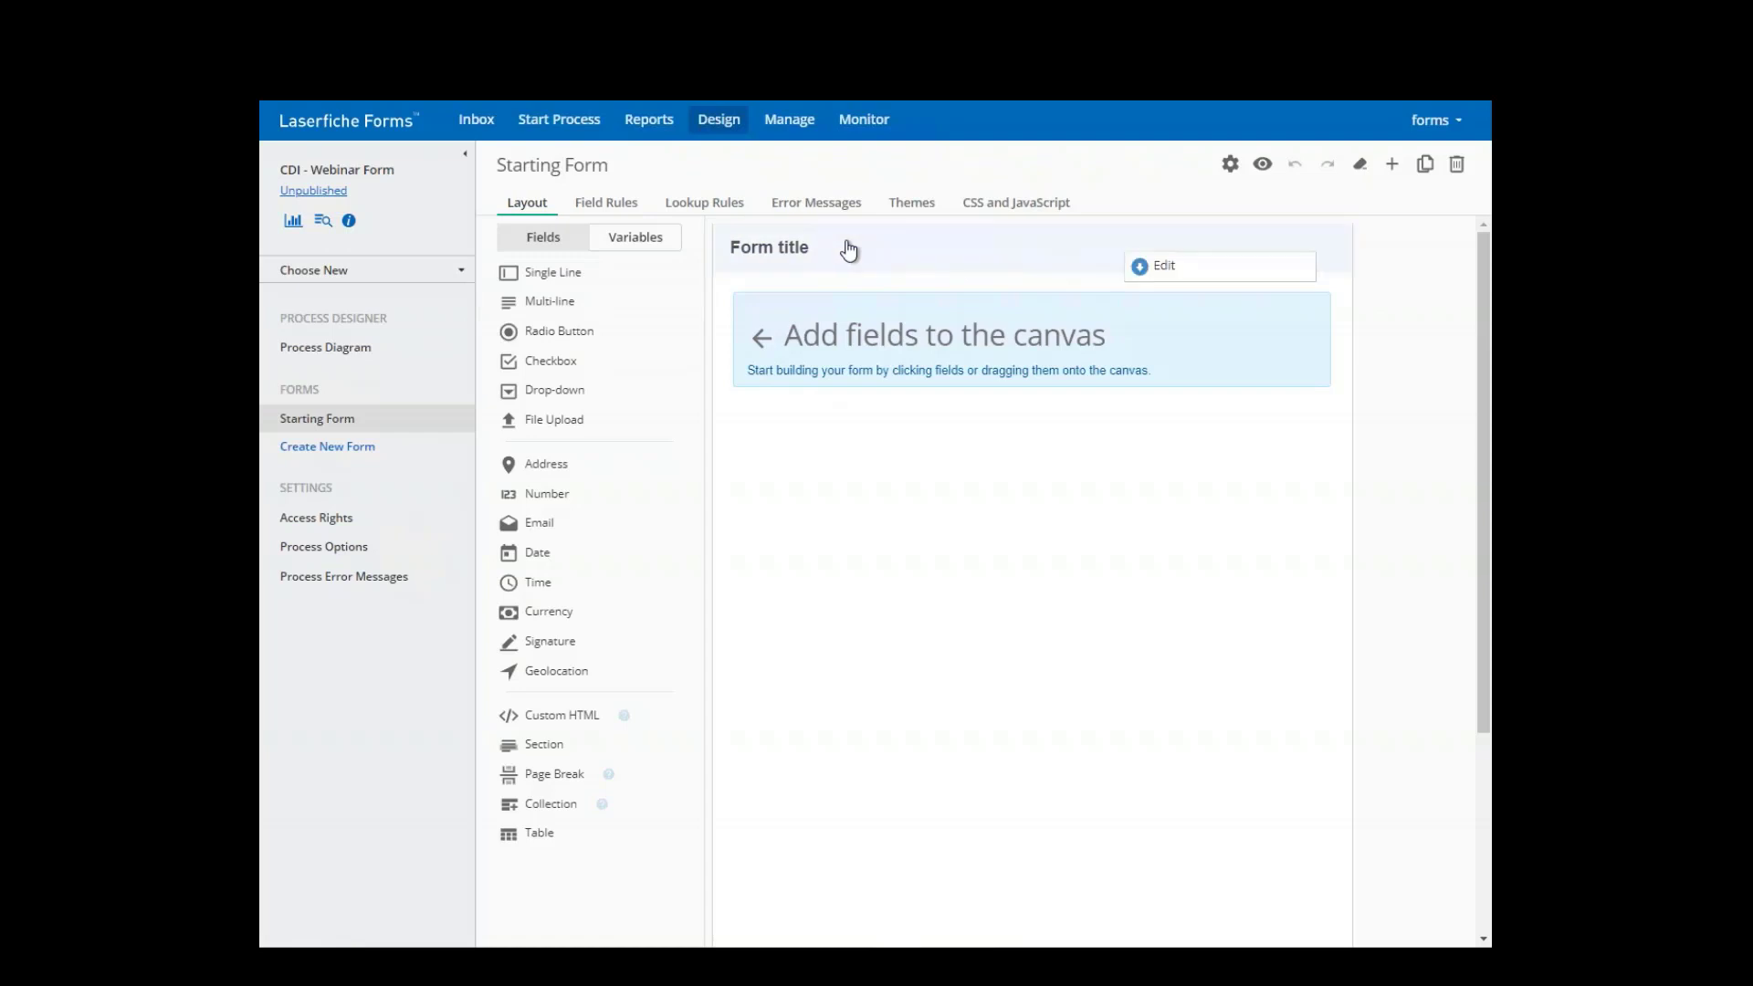
{"action": "left_click", "coordinate": [1159, 270]}
{"action": "triple_click", "coordinate": [930, 370]}
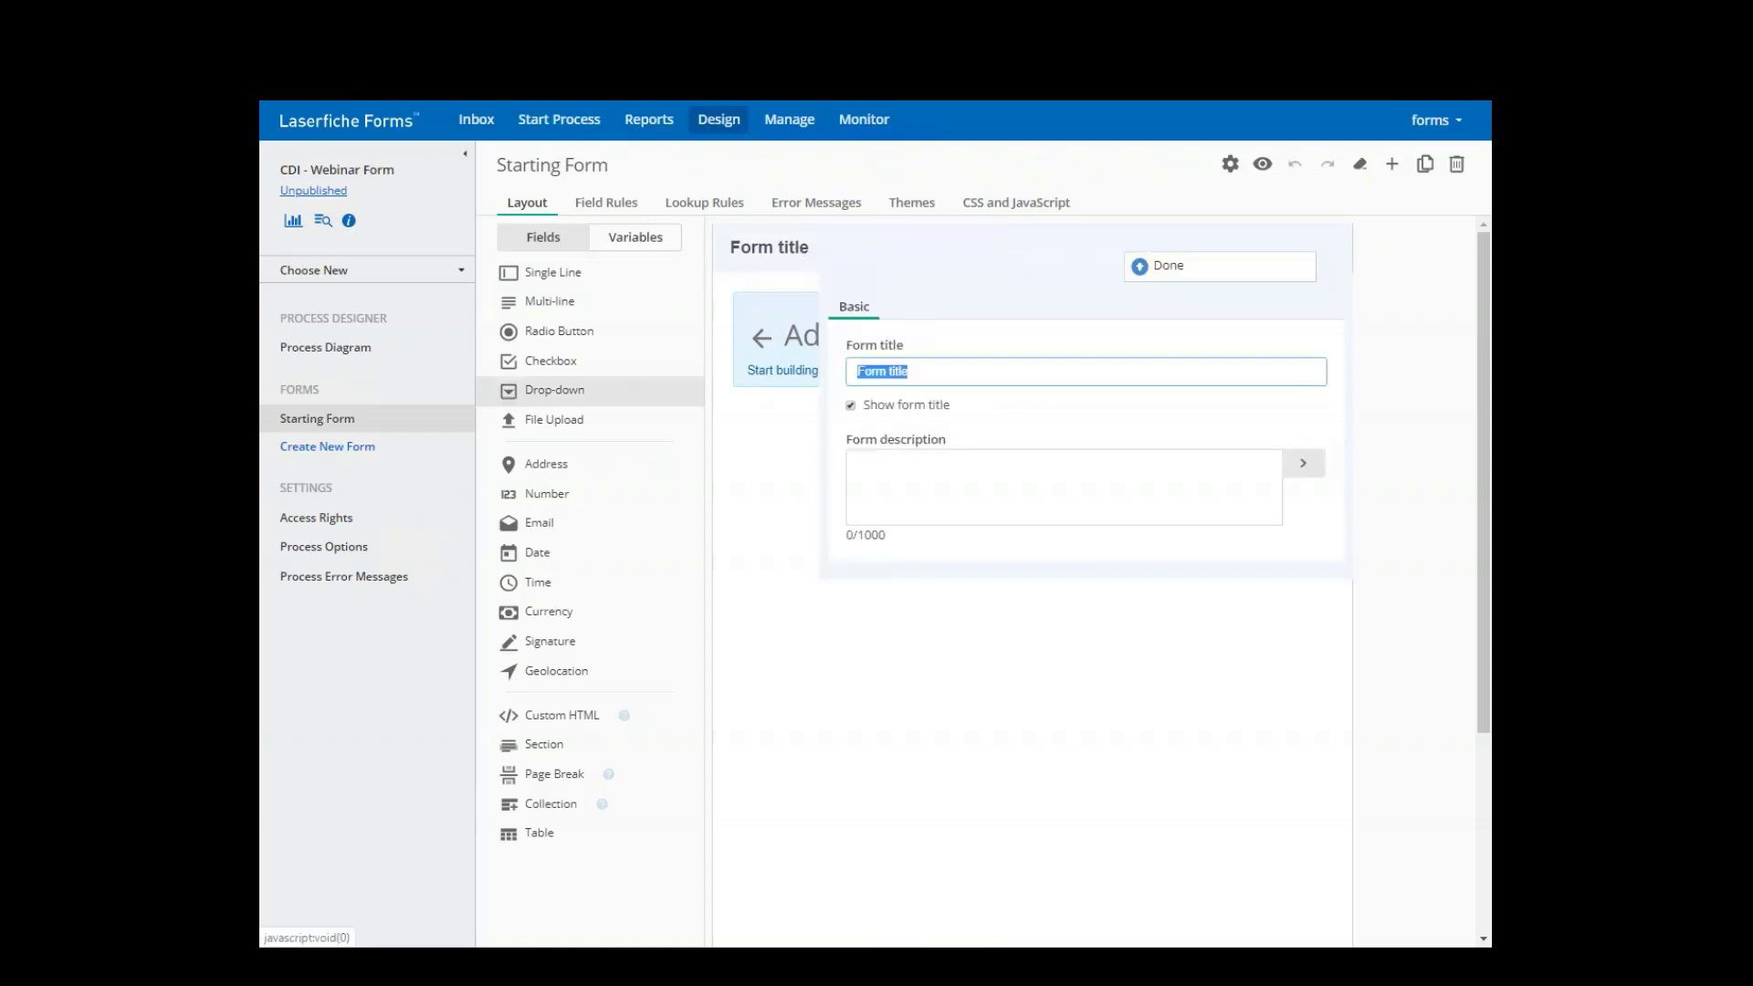
{"action": "type", "text": "CDI Webinar"}
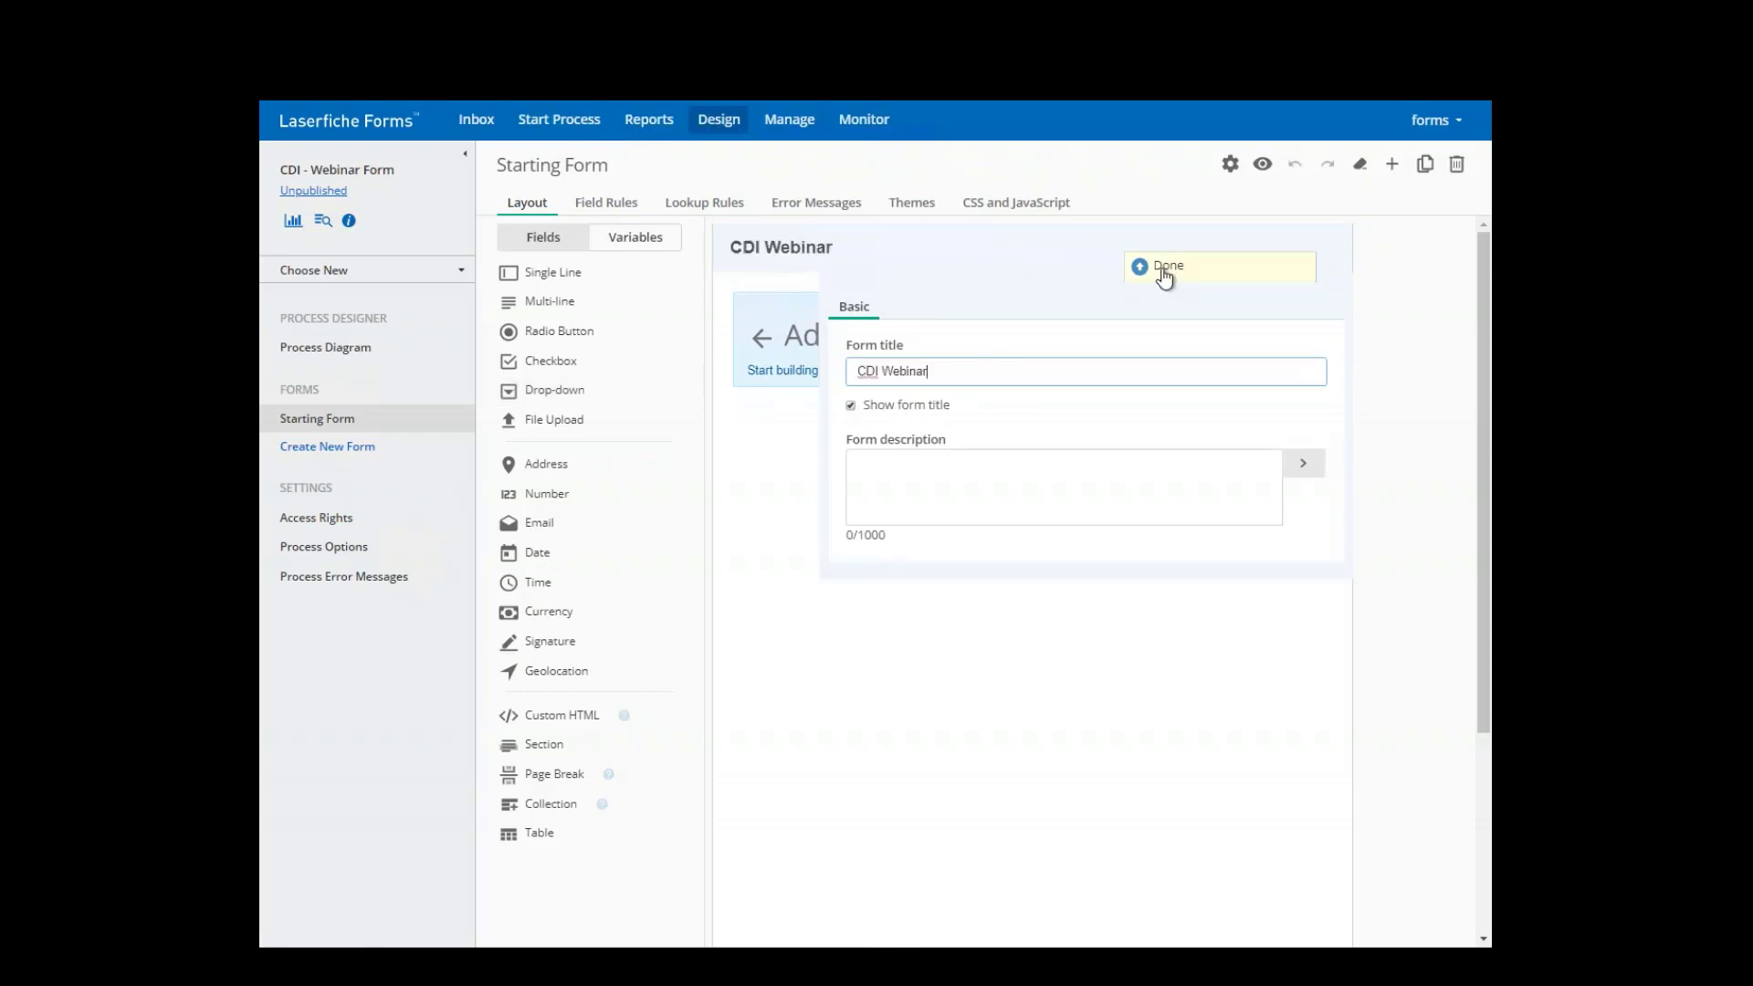
{"action": "left_click", "coordinate": [1161, 272]}
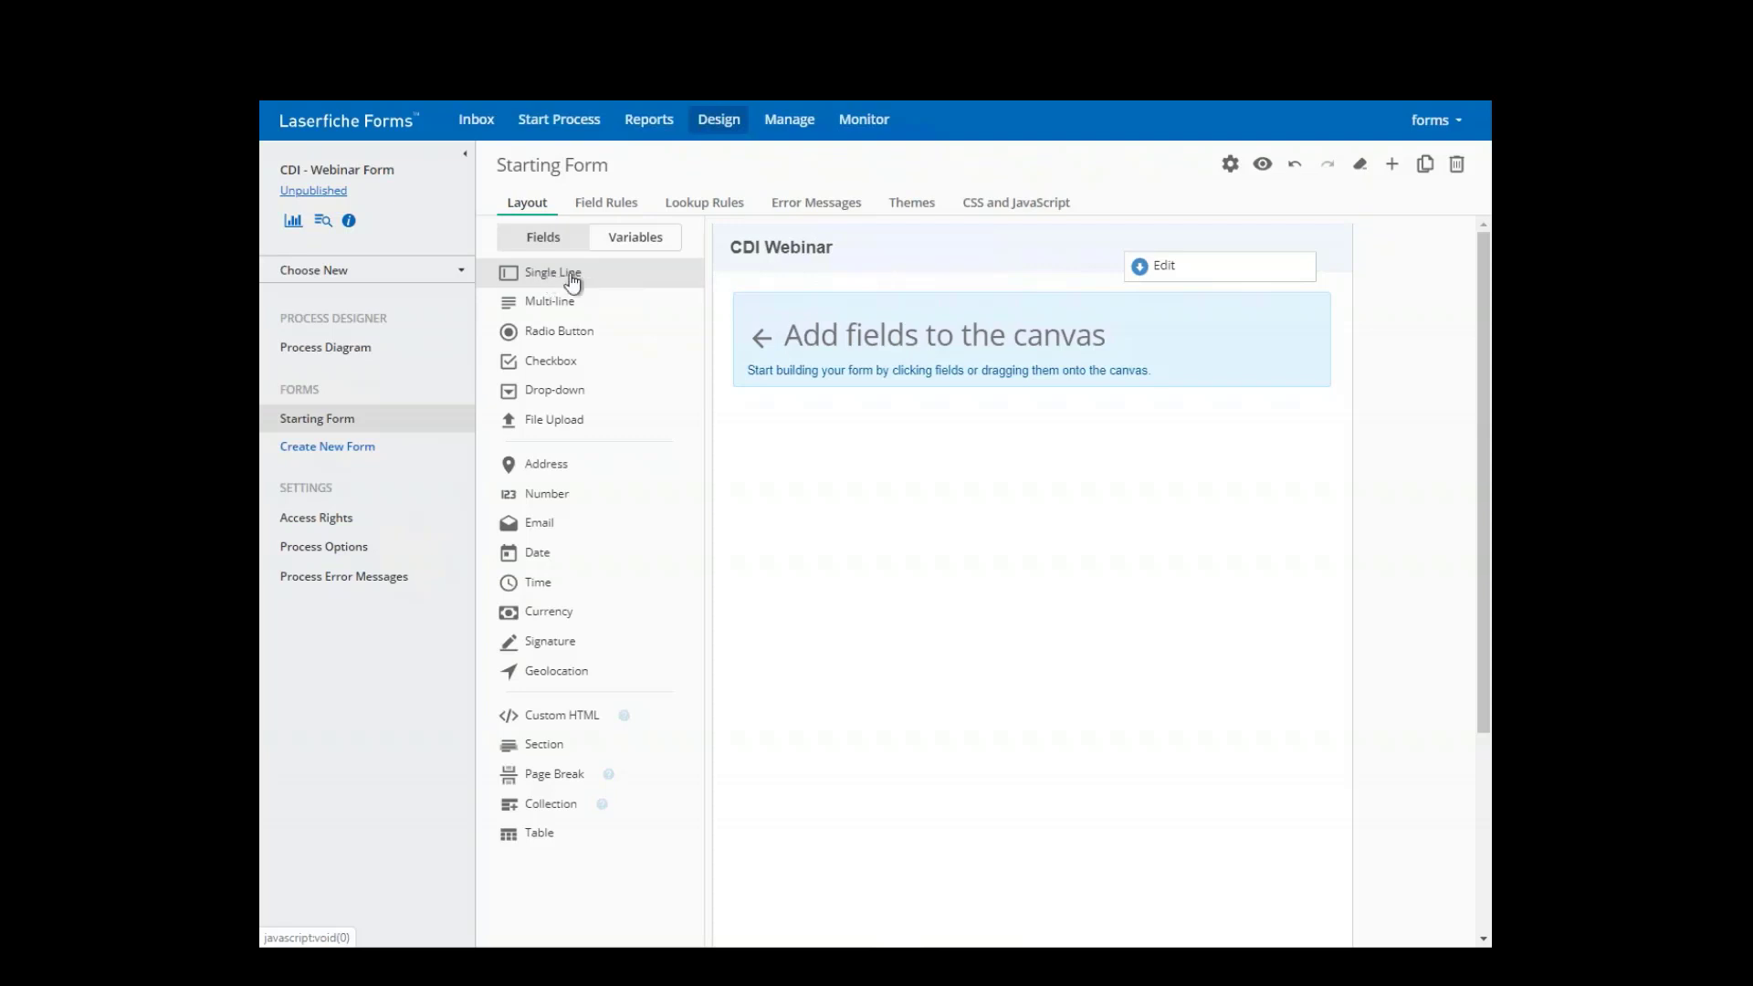
- Add a required single-line 'First Name' field with Medium width
{"action": "left_click_drag", "start_coordinate": [572, 281], "coordinate": [818, 314]}
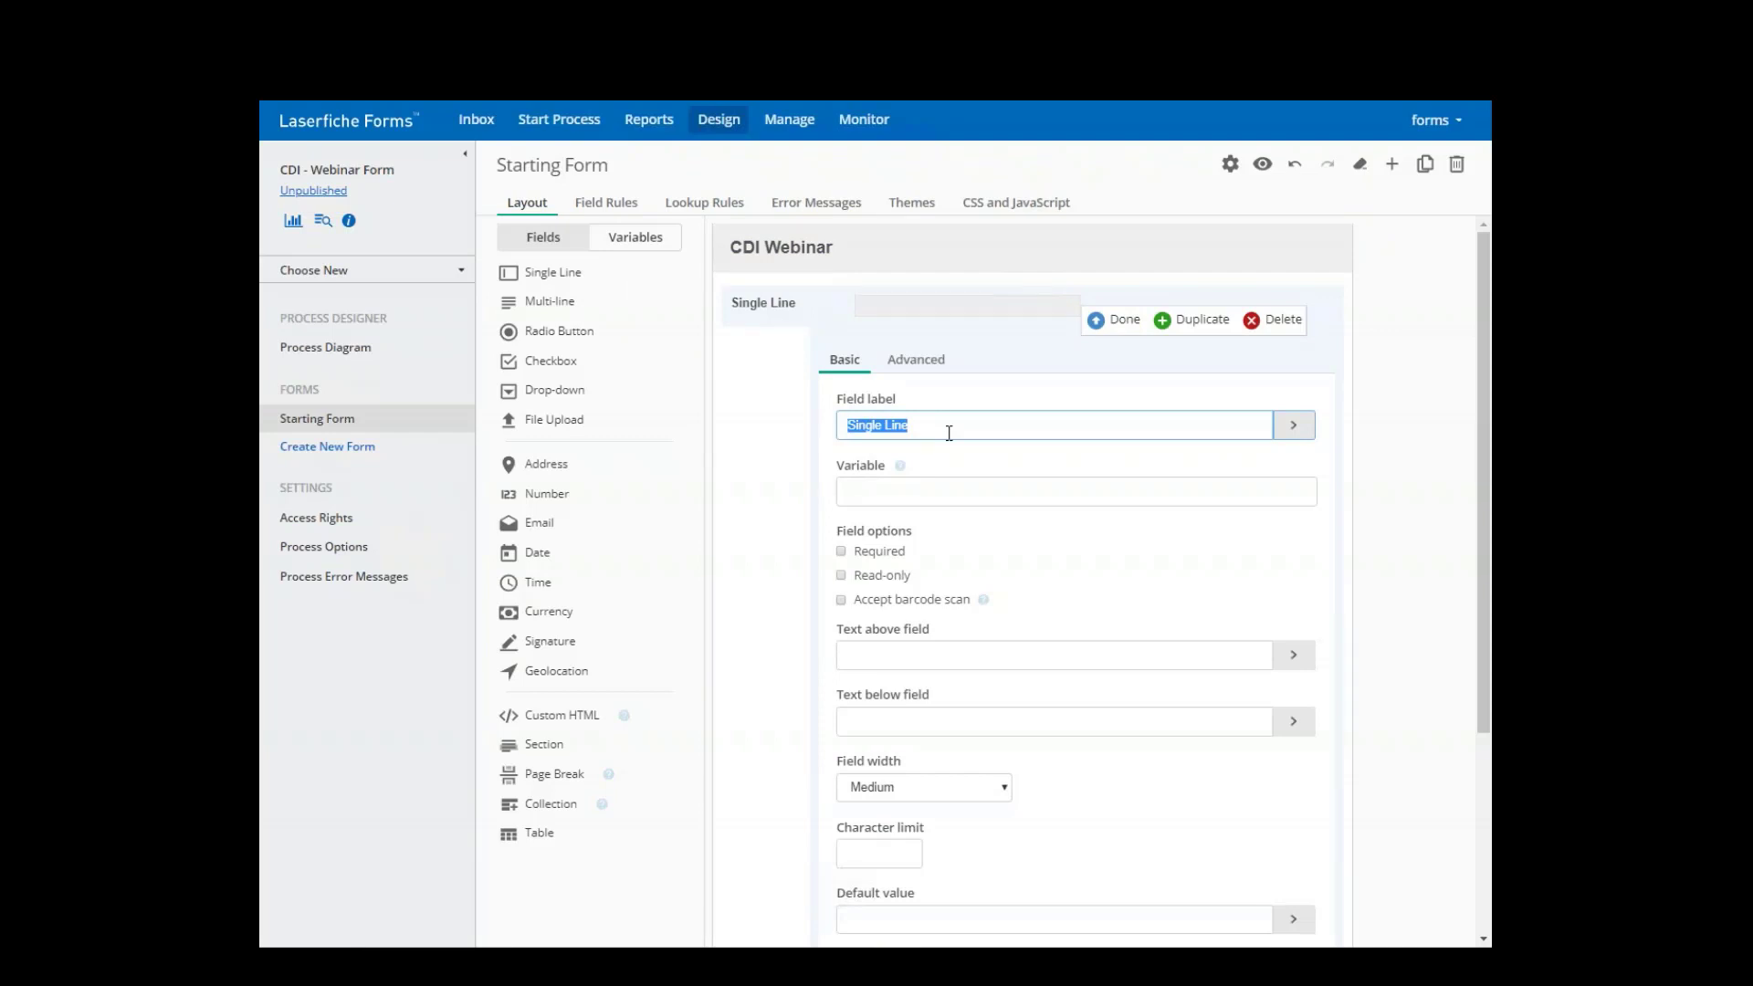
{"action": "type", "text": "First"}
{"action": "type", "text": "Name"}
{"action": "scroll", "coordinate": [992, 581], "scroll_direction": "down", "scroll_amount": 3}
{"action": "scroll", "coordinate": [1006, 626], "scroll_direction": "up", "scroll_amount": 2}
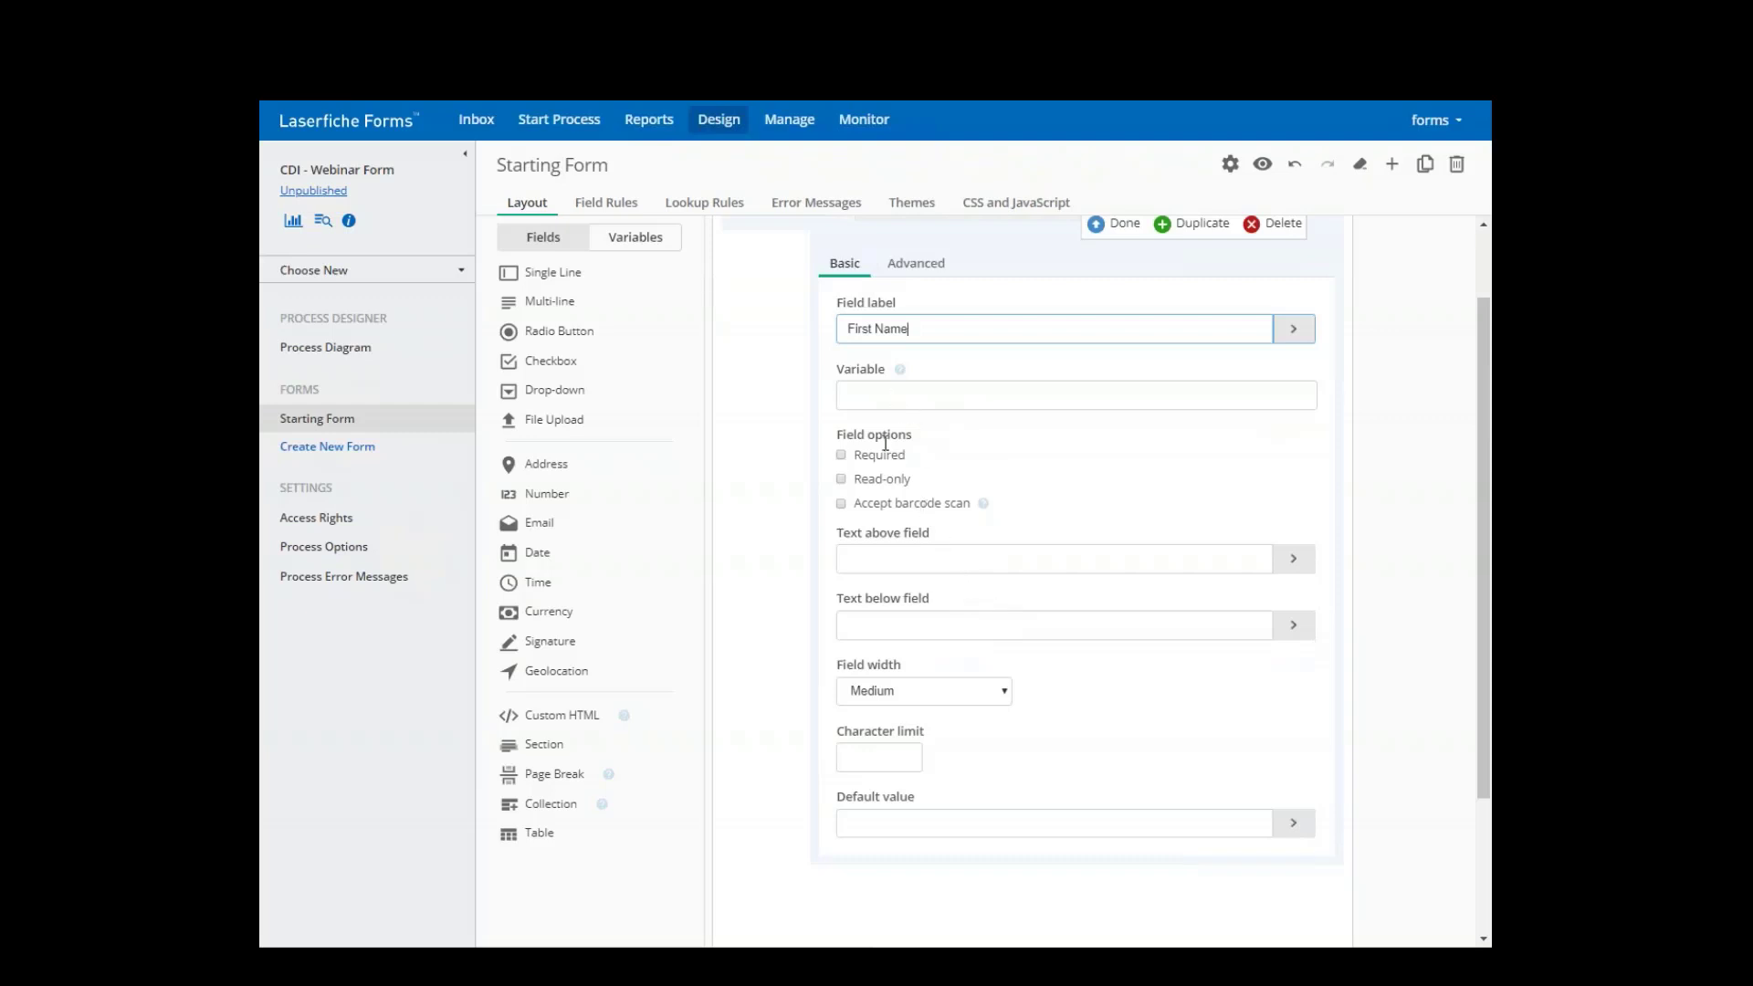
{"action": "left_click", "coordinate": [841, 455]}
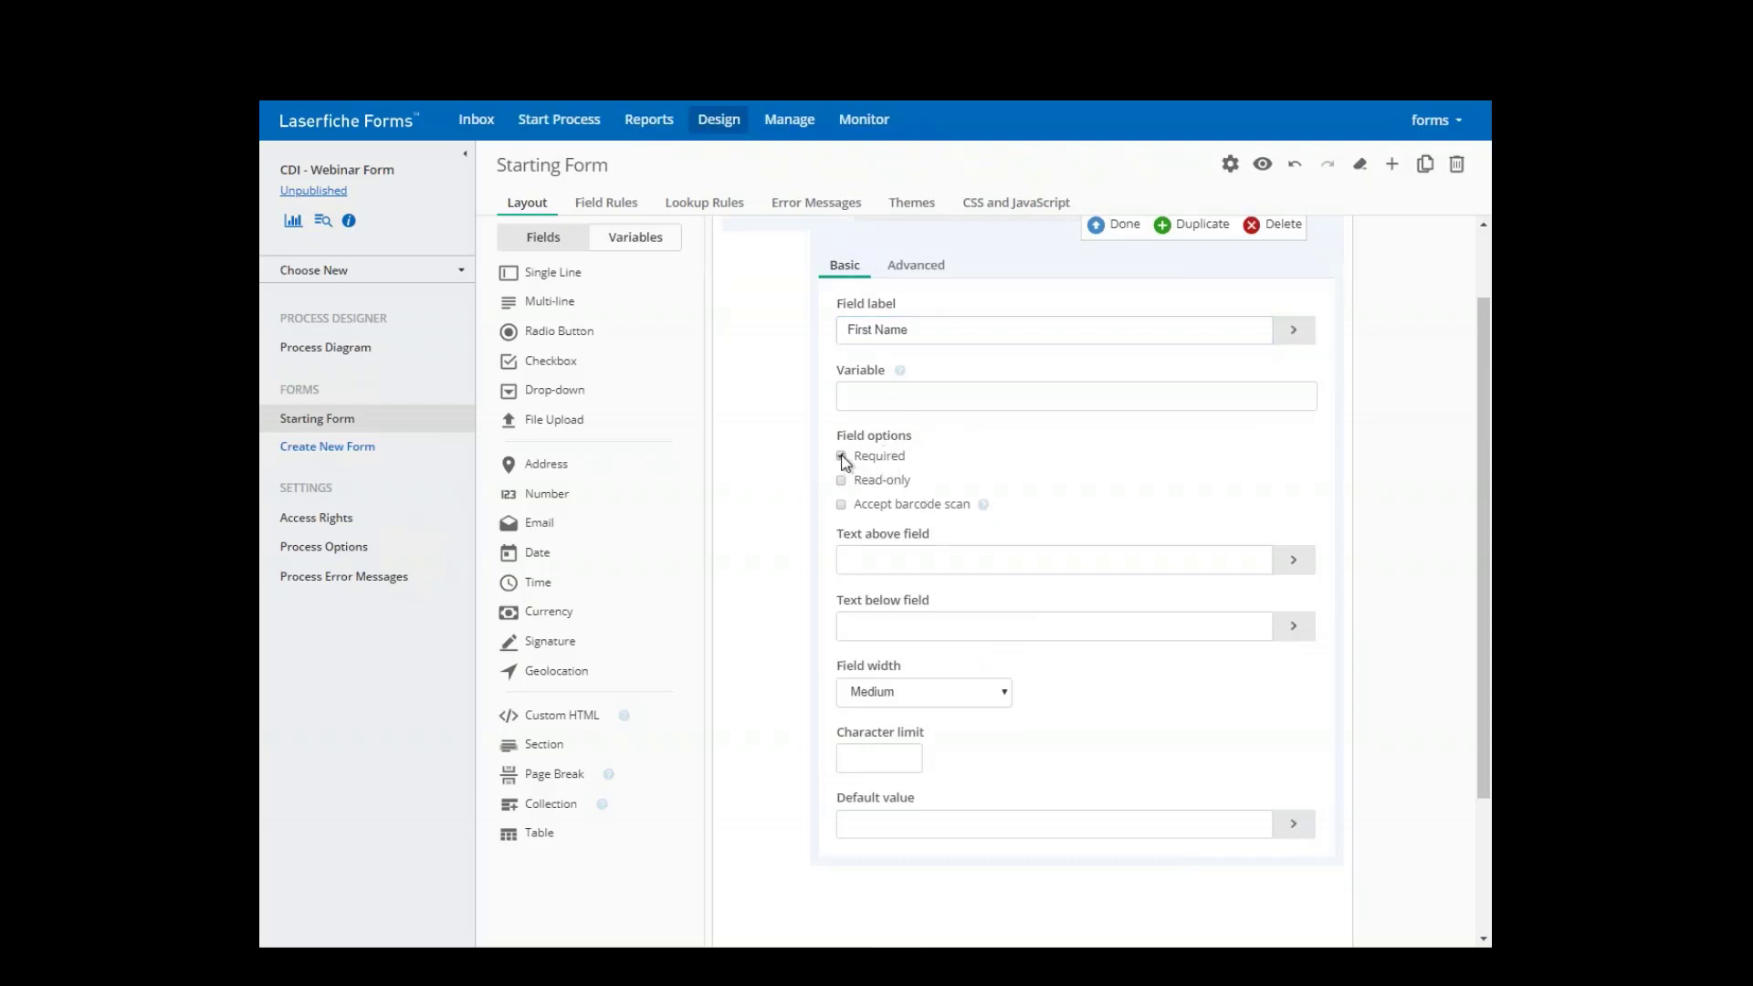
{"action": "left_click", "coordinate": [878, 553]}
{"action": "left_click", "coordinate": [884, 624]}
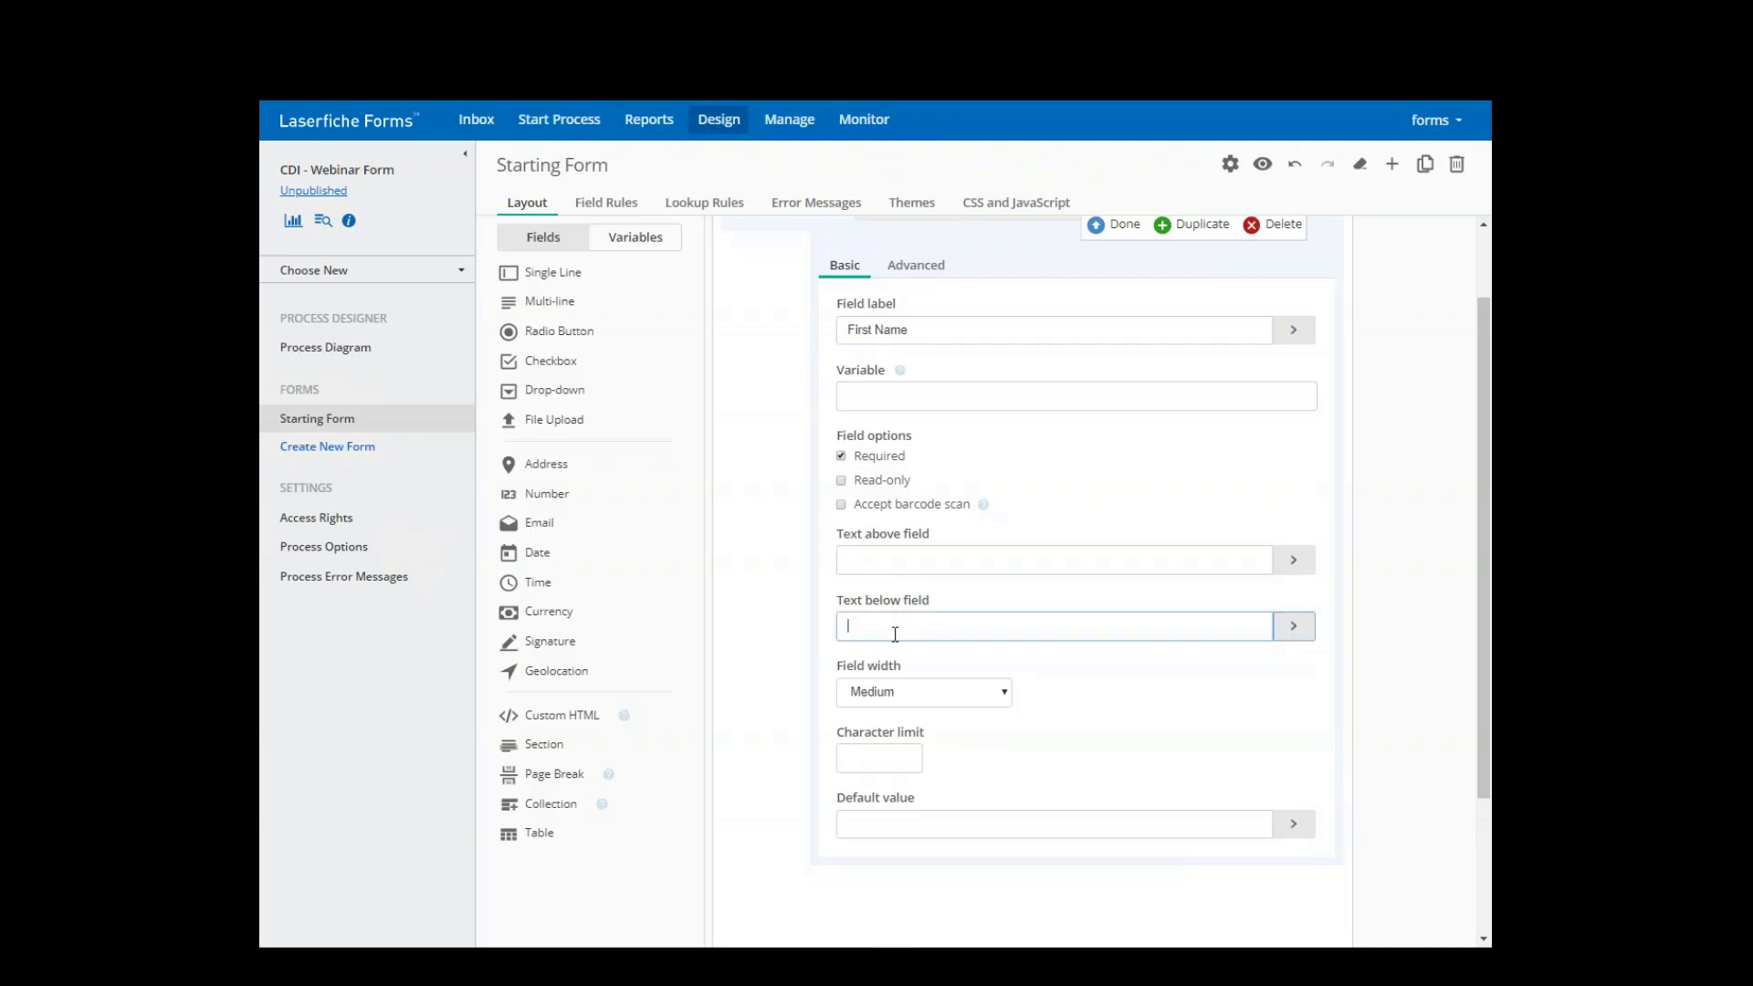
{"action": "left_click", "coordinate": [984, 690]}
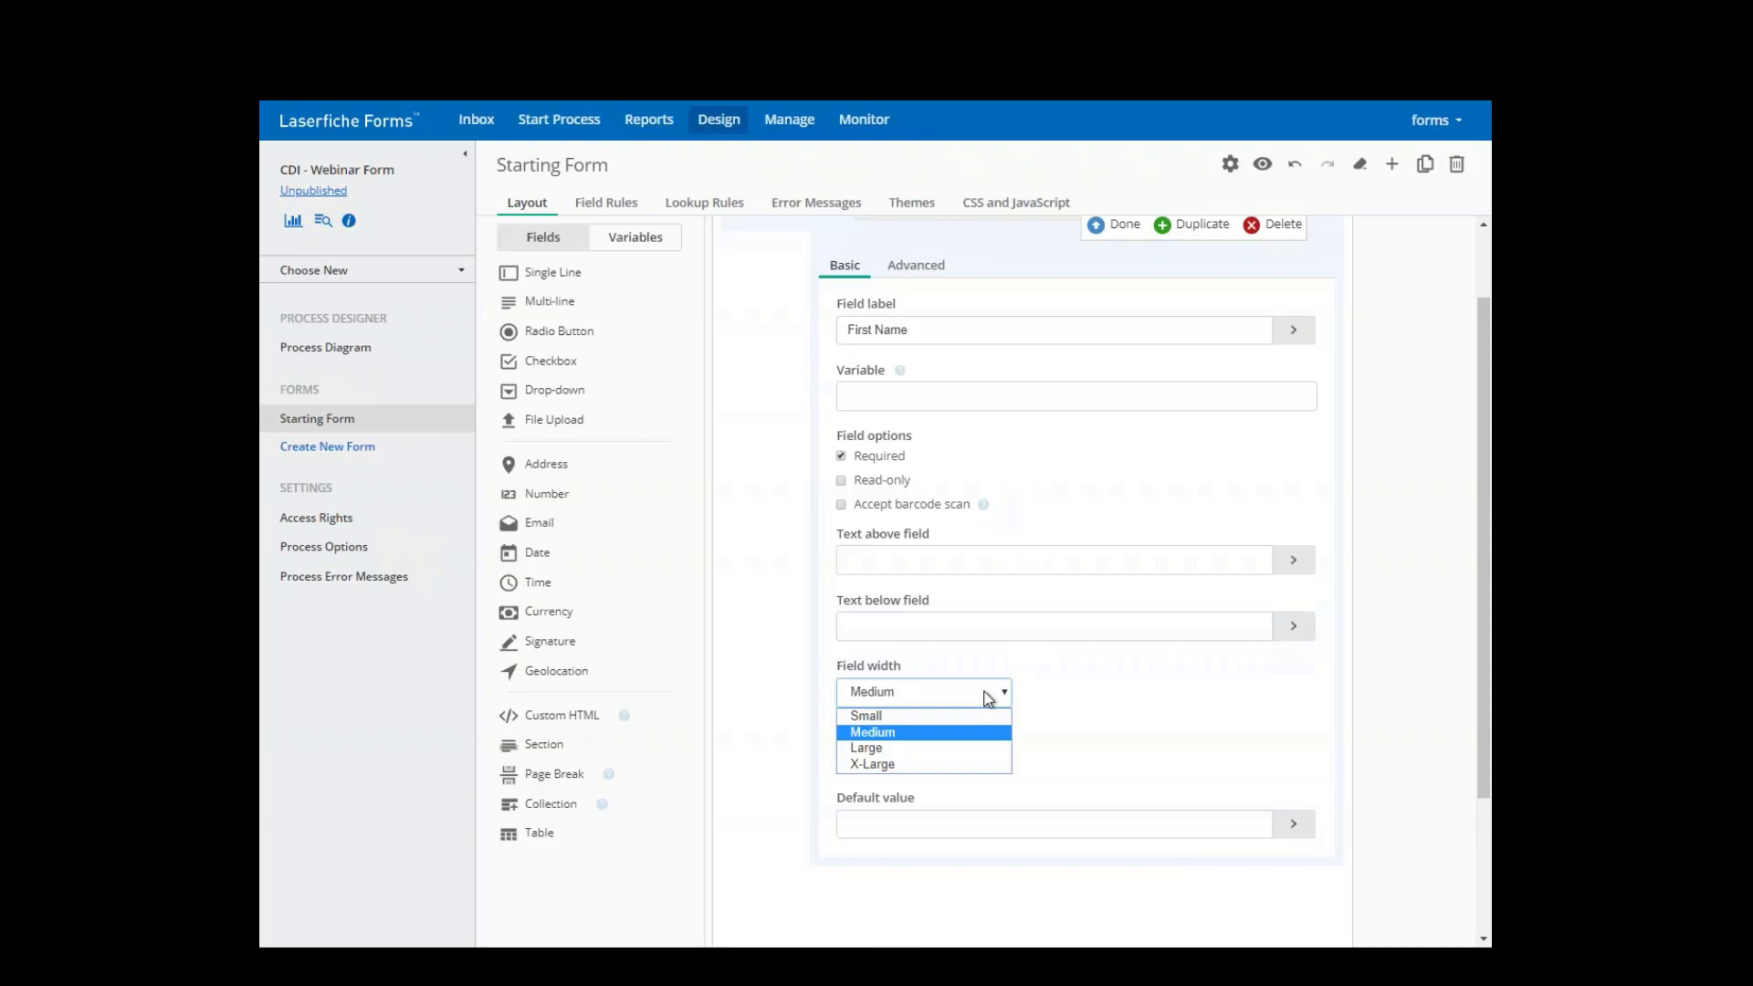
{"action": "left_click", "coordinate": [988, 698]}
{"action": "left_click", "coordinate": [1120, 224]}
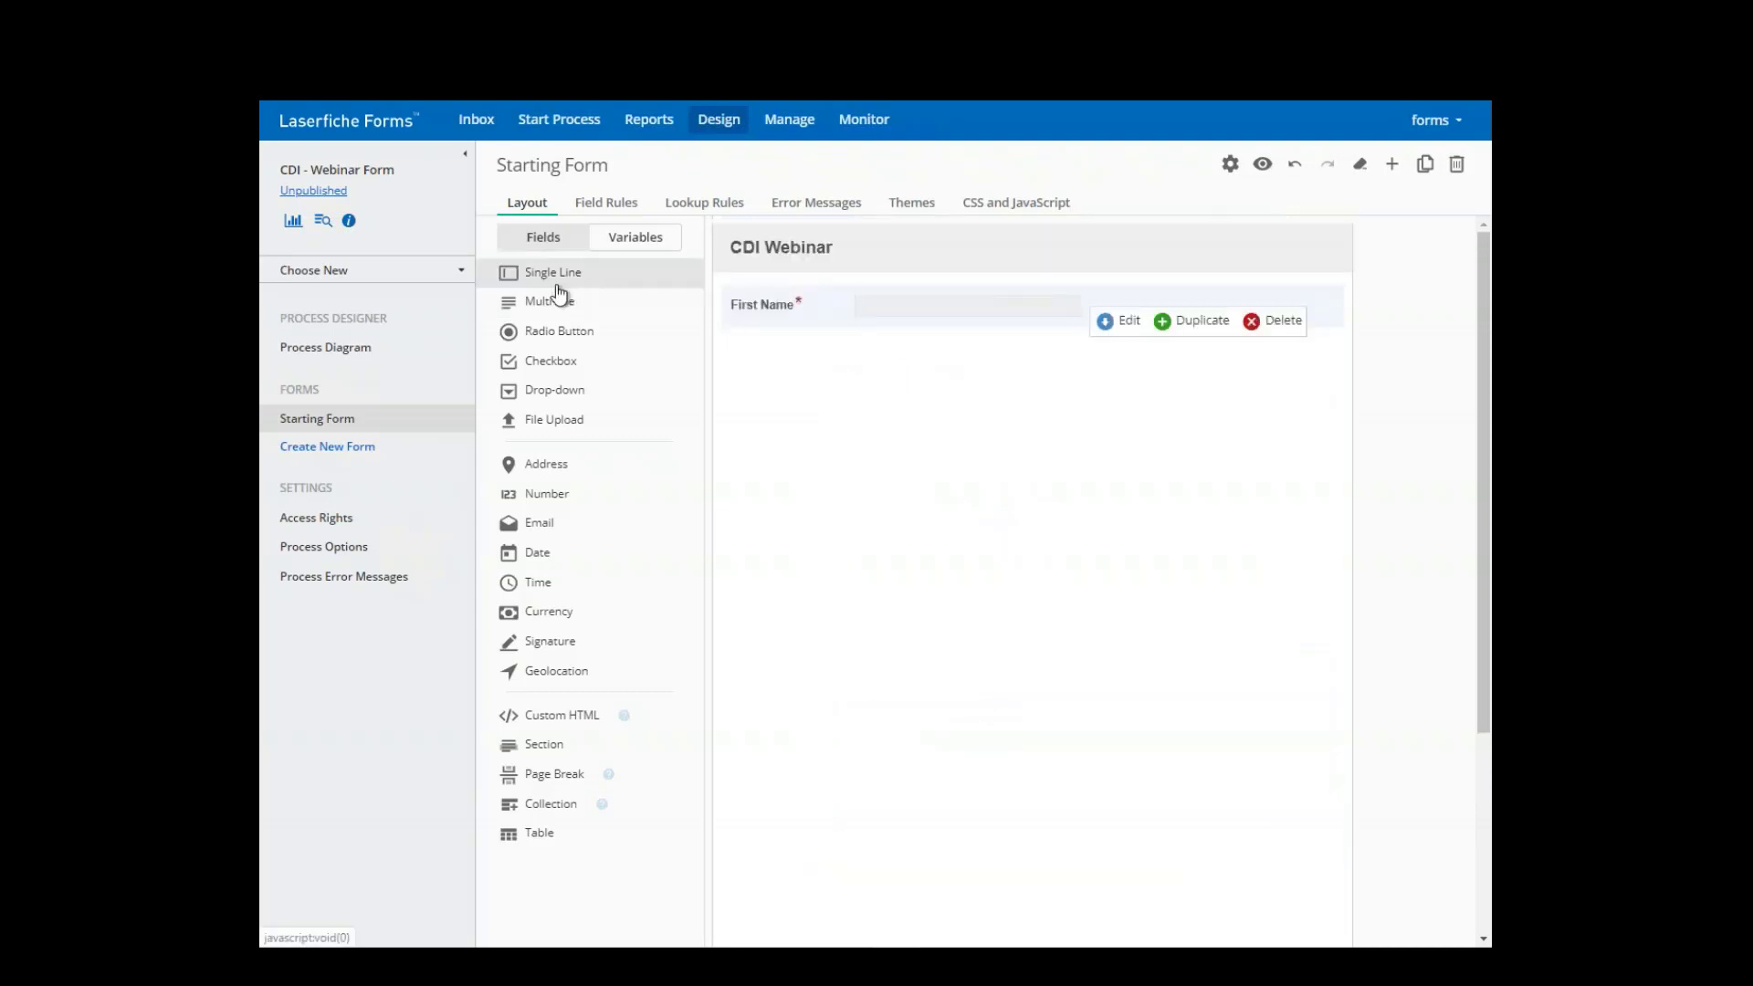
- Add a required single-line 'Last Name' field below First Name
{"action": "left_click_drag", "start_coordinate": [539, 276], "coordinate": [807, 362]}
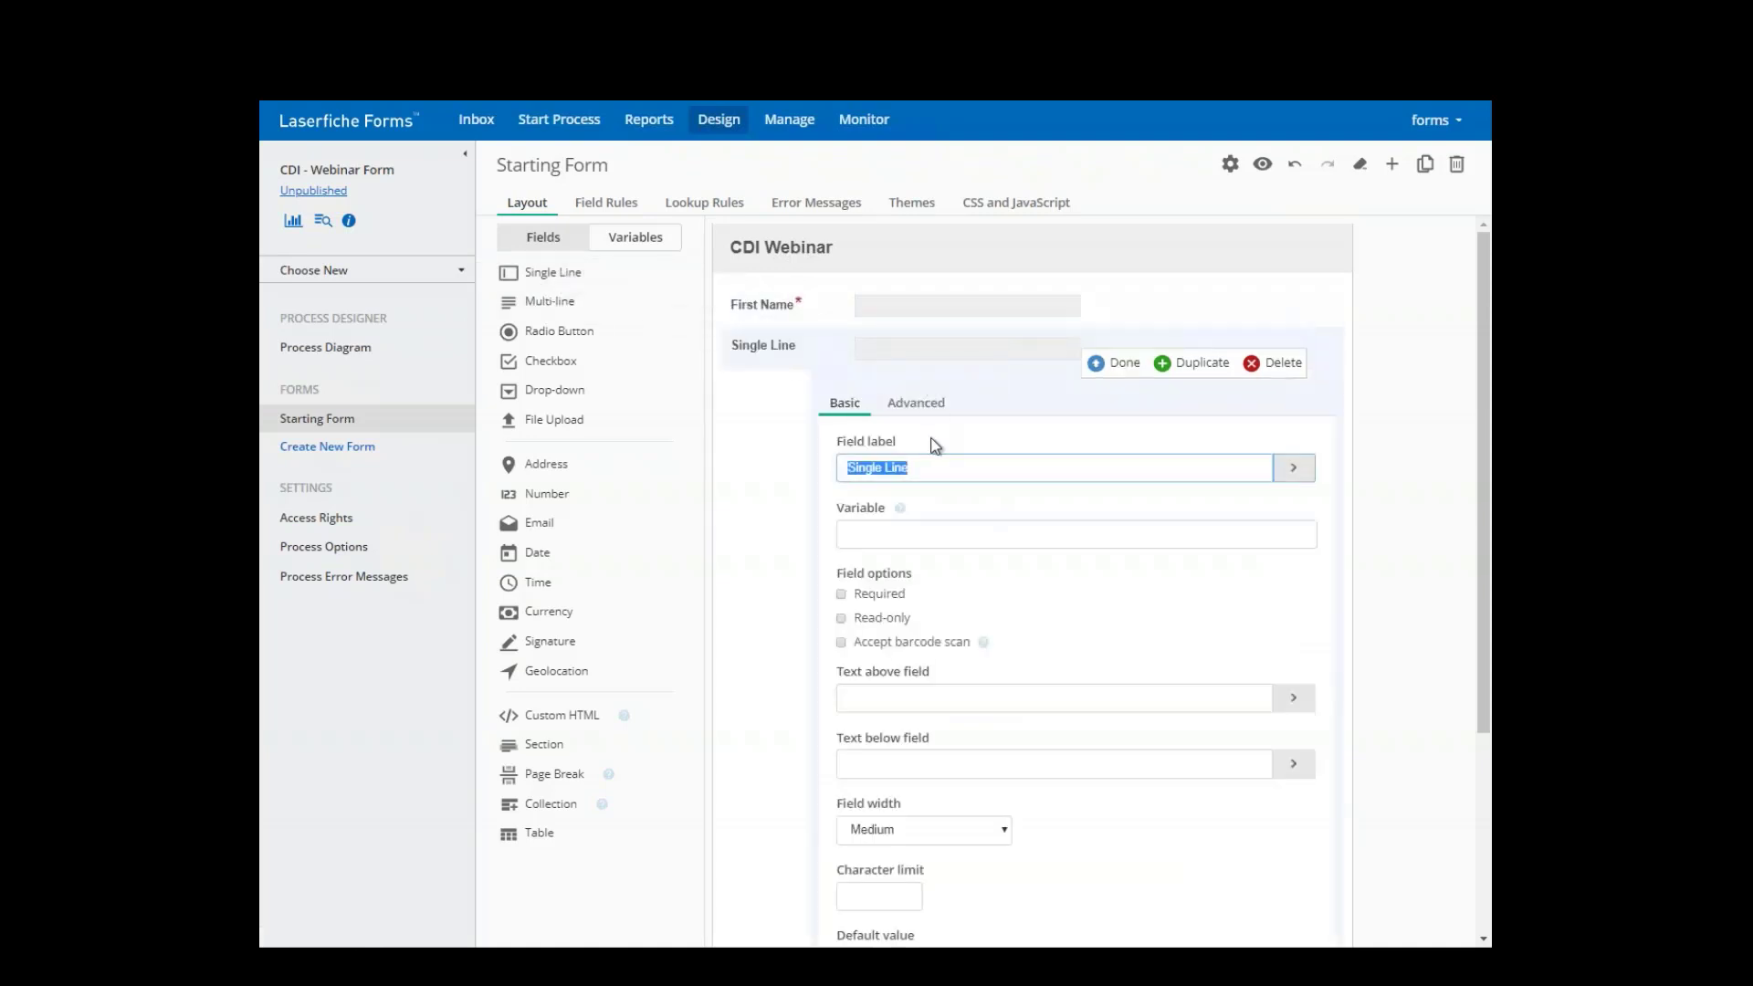
{"action": "type", "text": "Last Name"}
{"action": "left_click", "coordinate": [840, 594]}
{"action": "left_click", "coordinate": [1104, 364]}
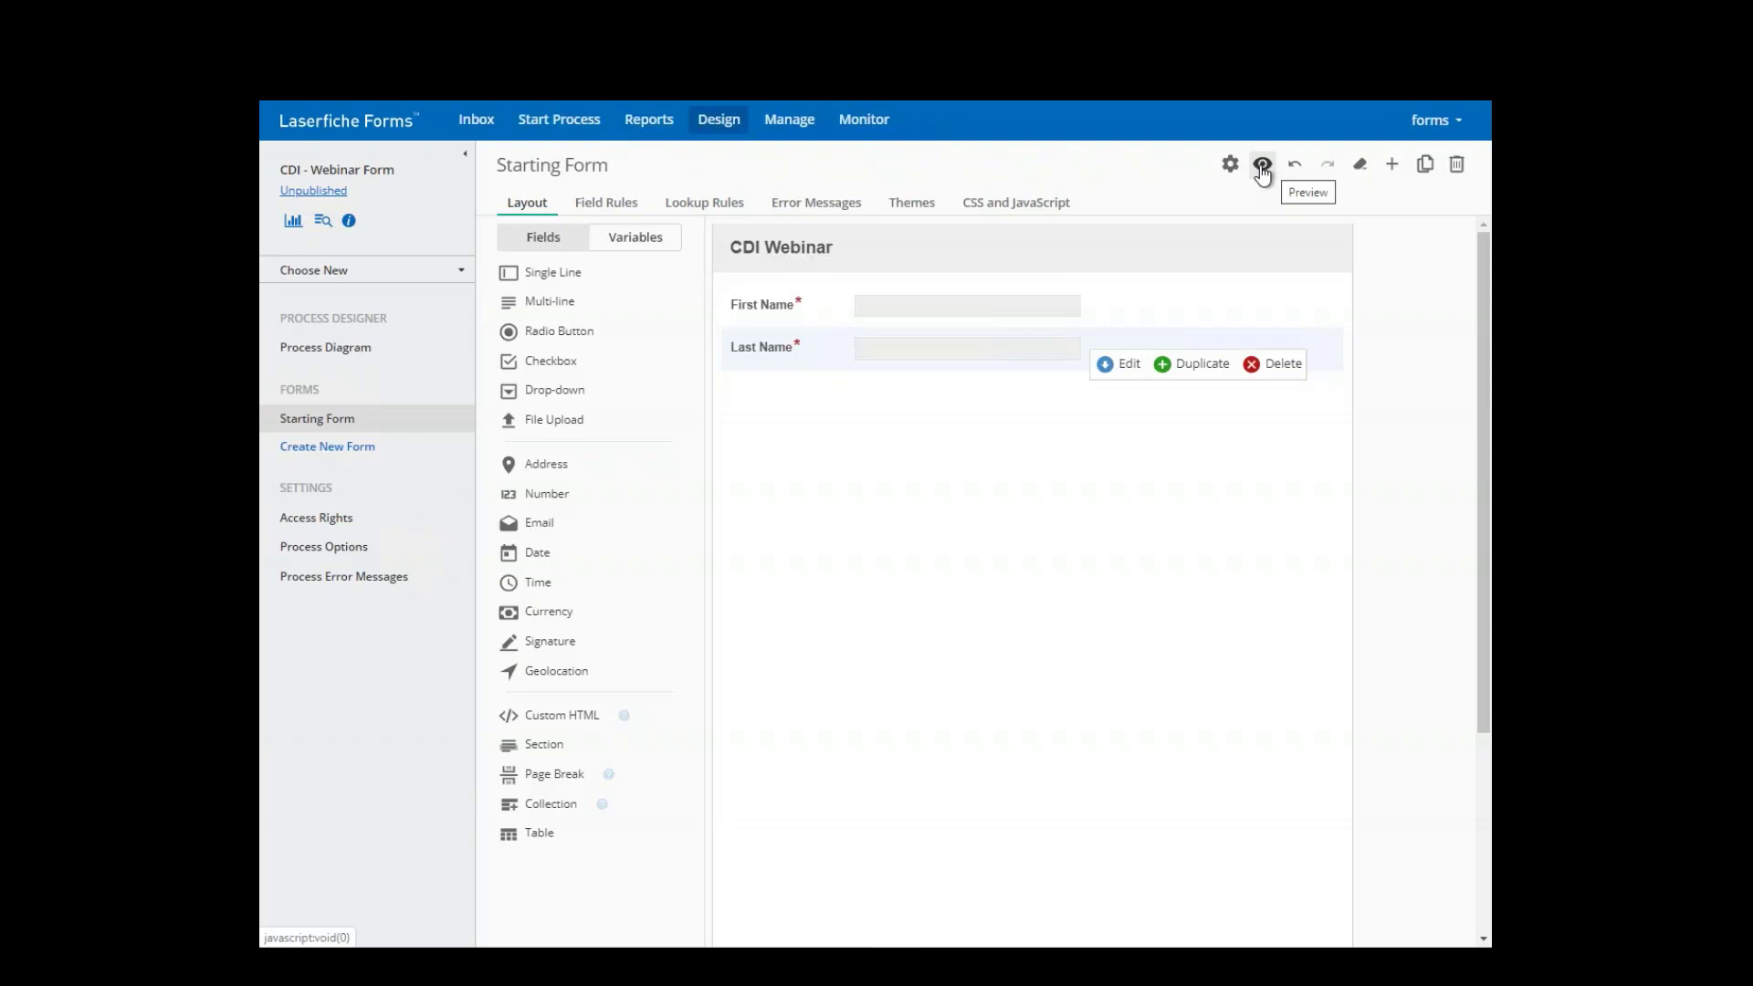
{"action": "left_click", "coordinate": [1263, 166]}
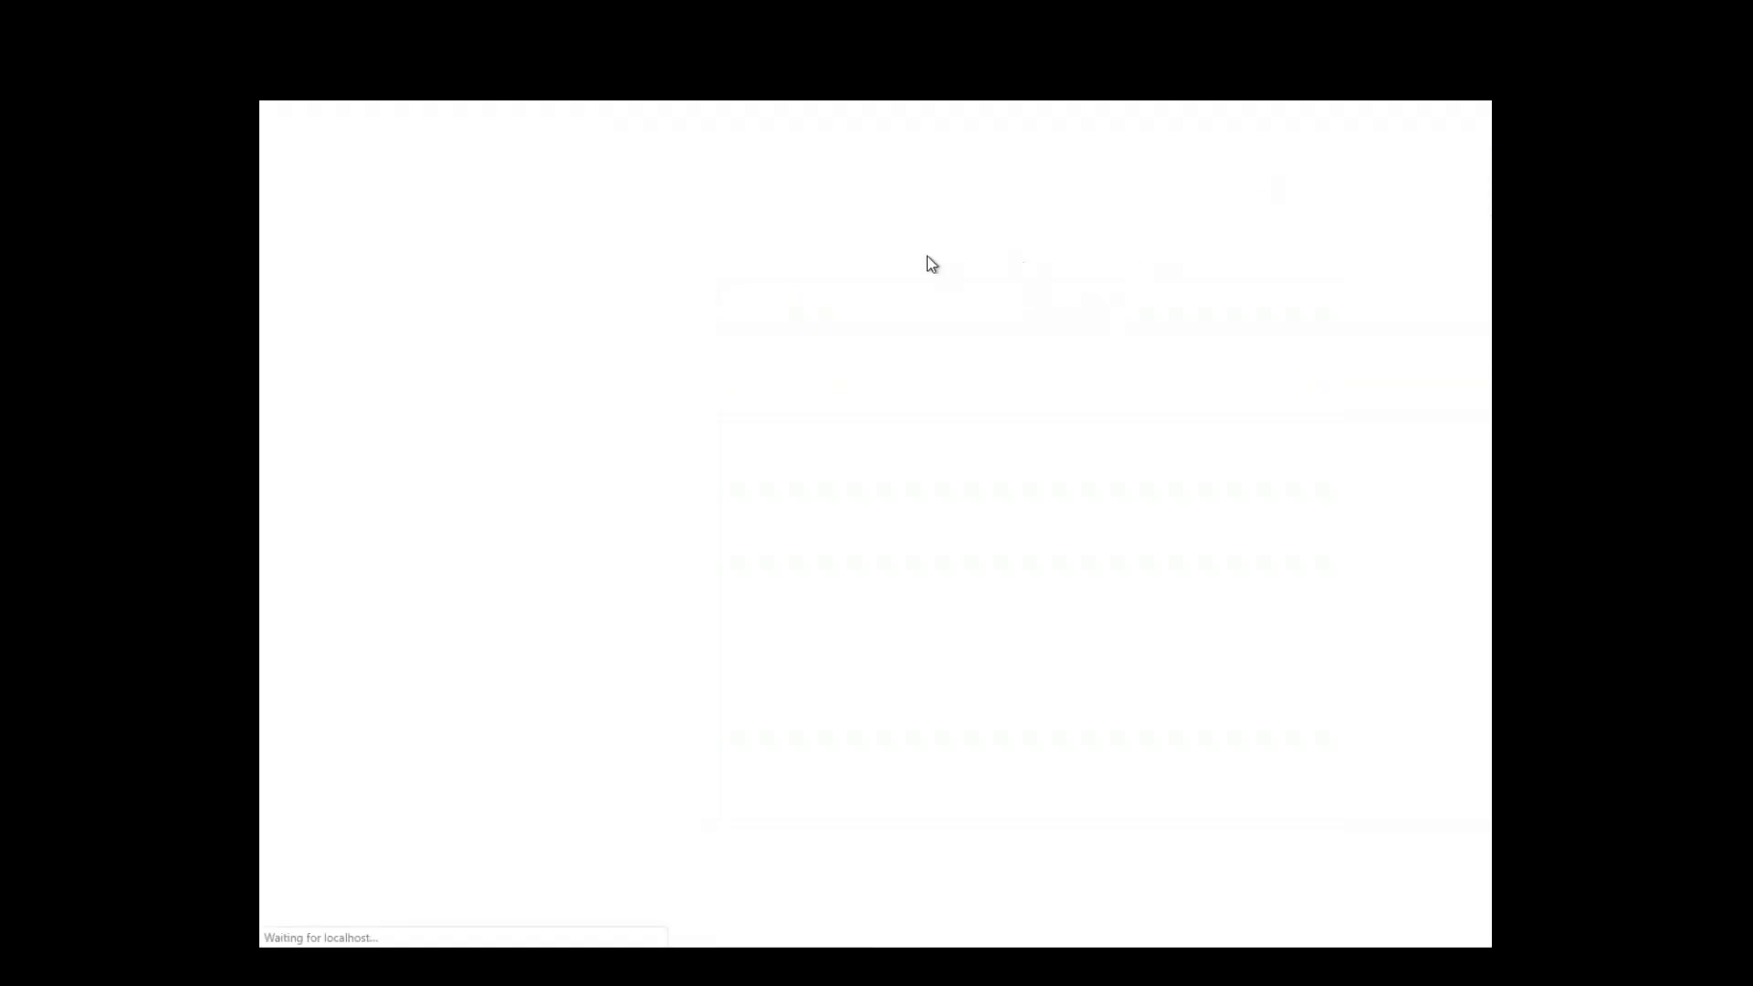
{"action": "left_click", "coordinate": [703, 241]}
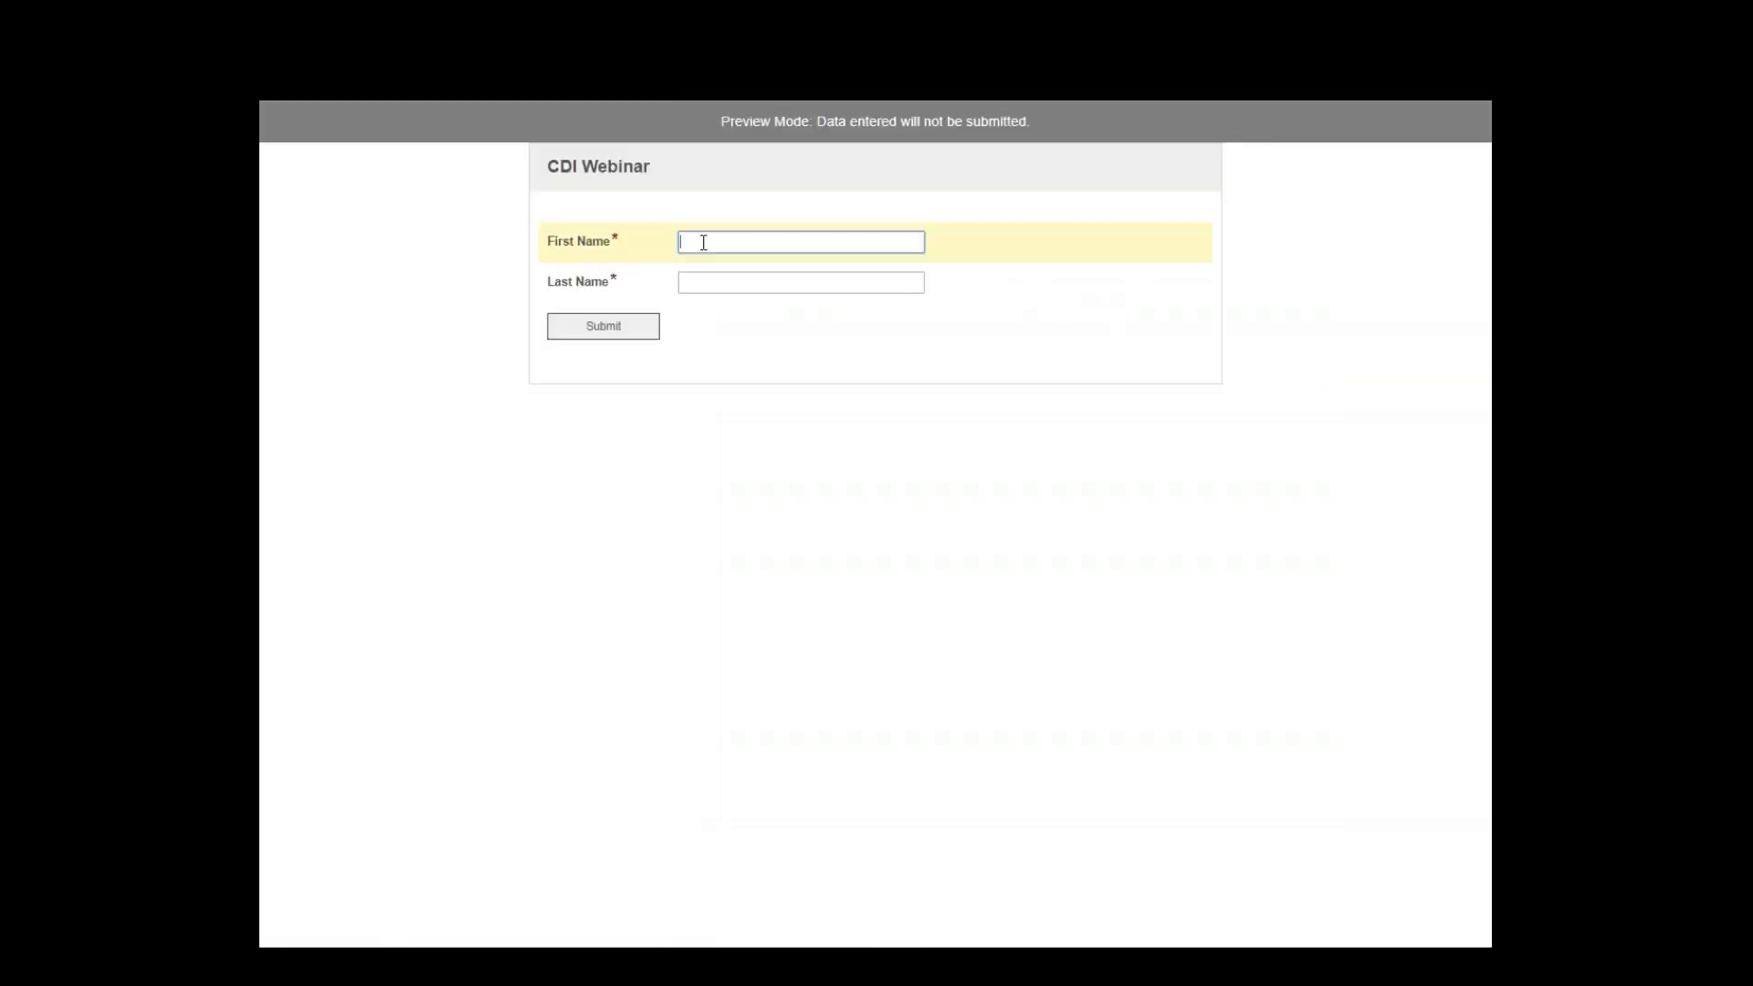
{"action": "key", "text": "Tab"}
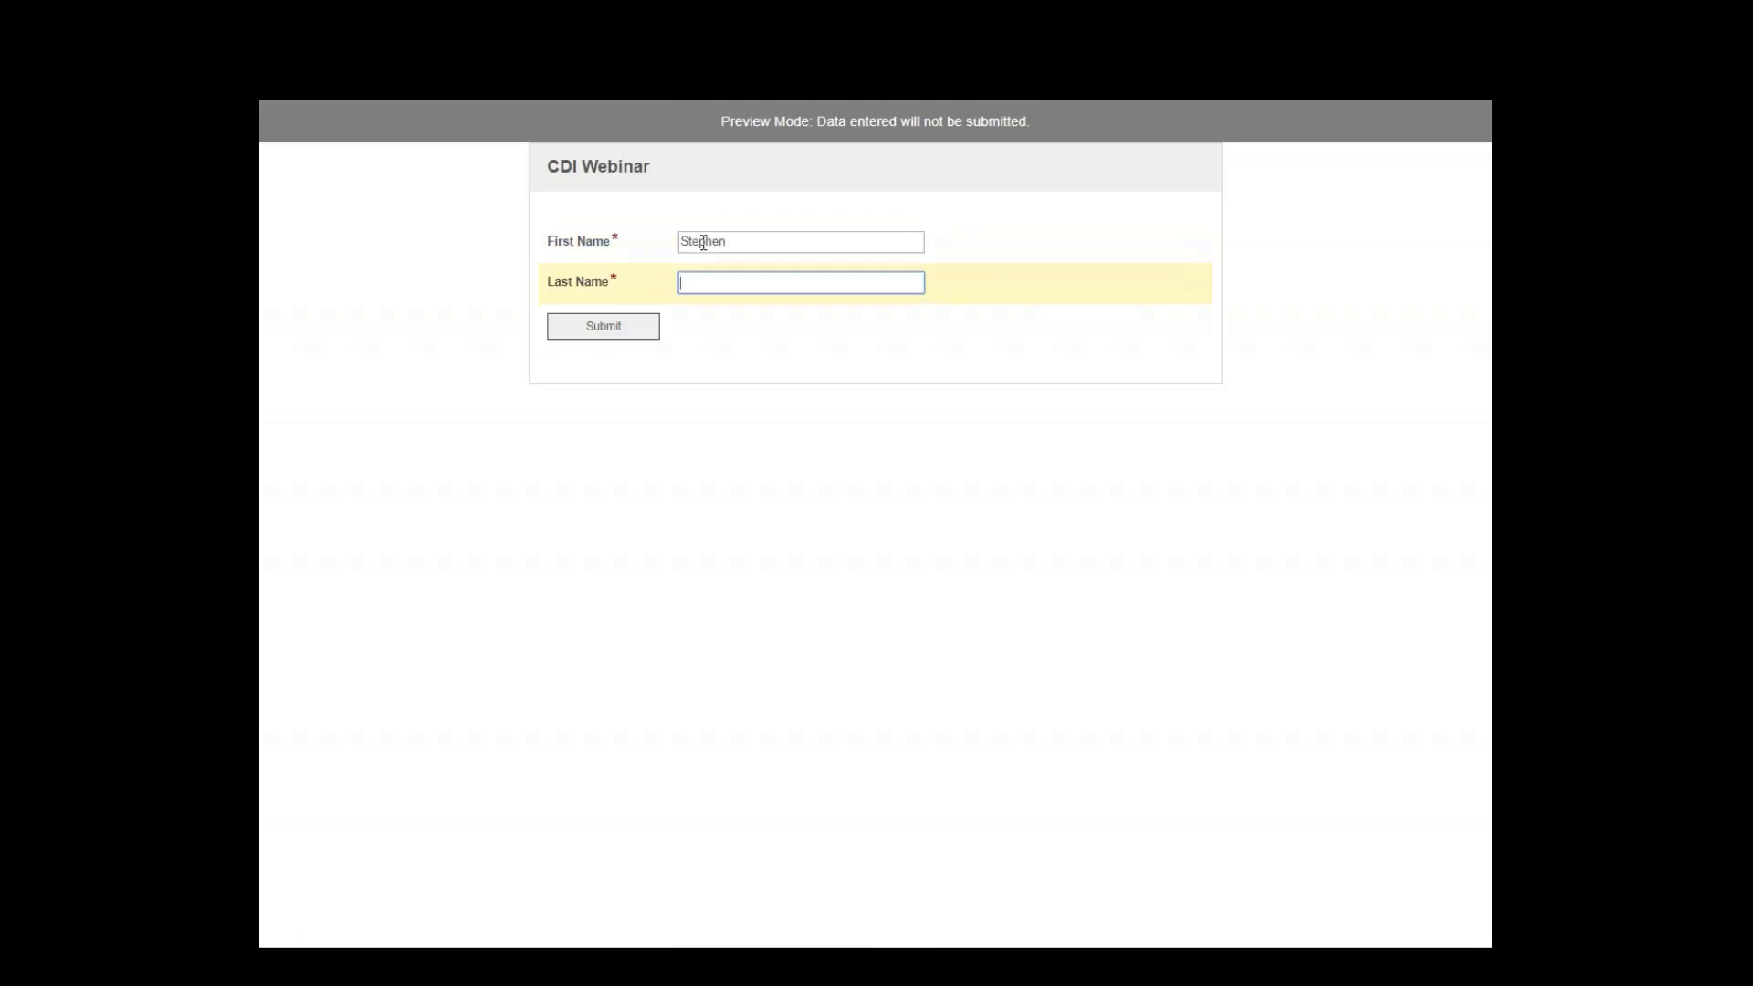
{"action": "left_click", "coordinate": [637, 334]}
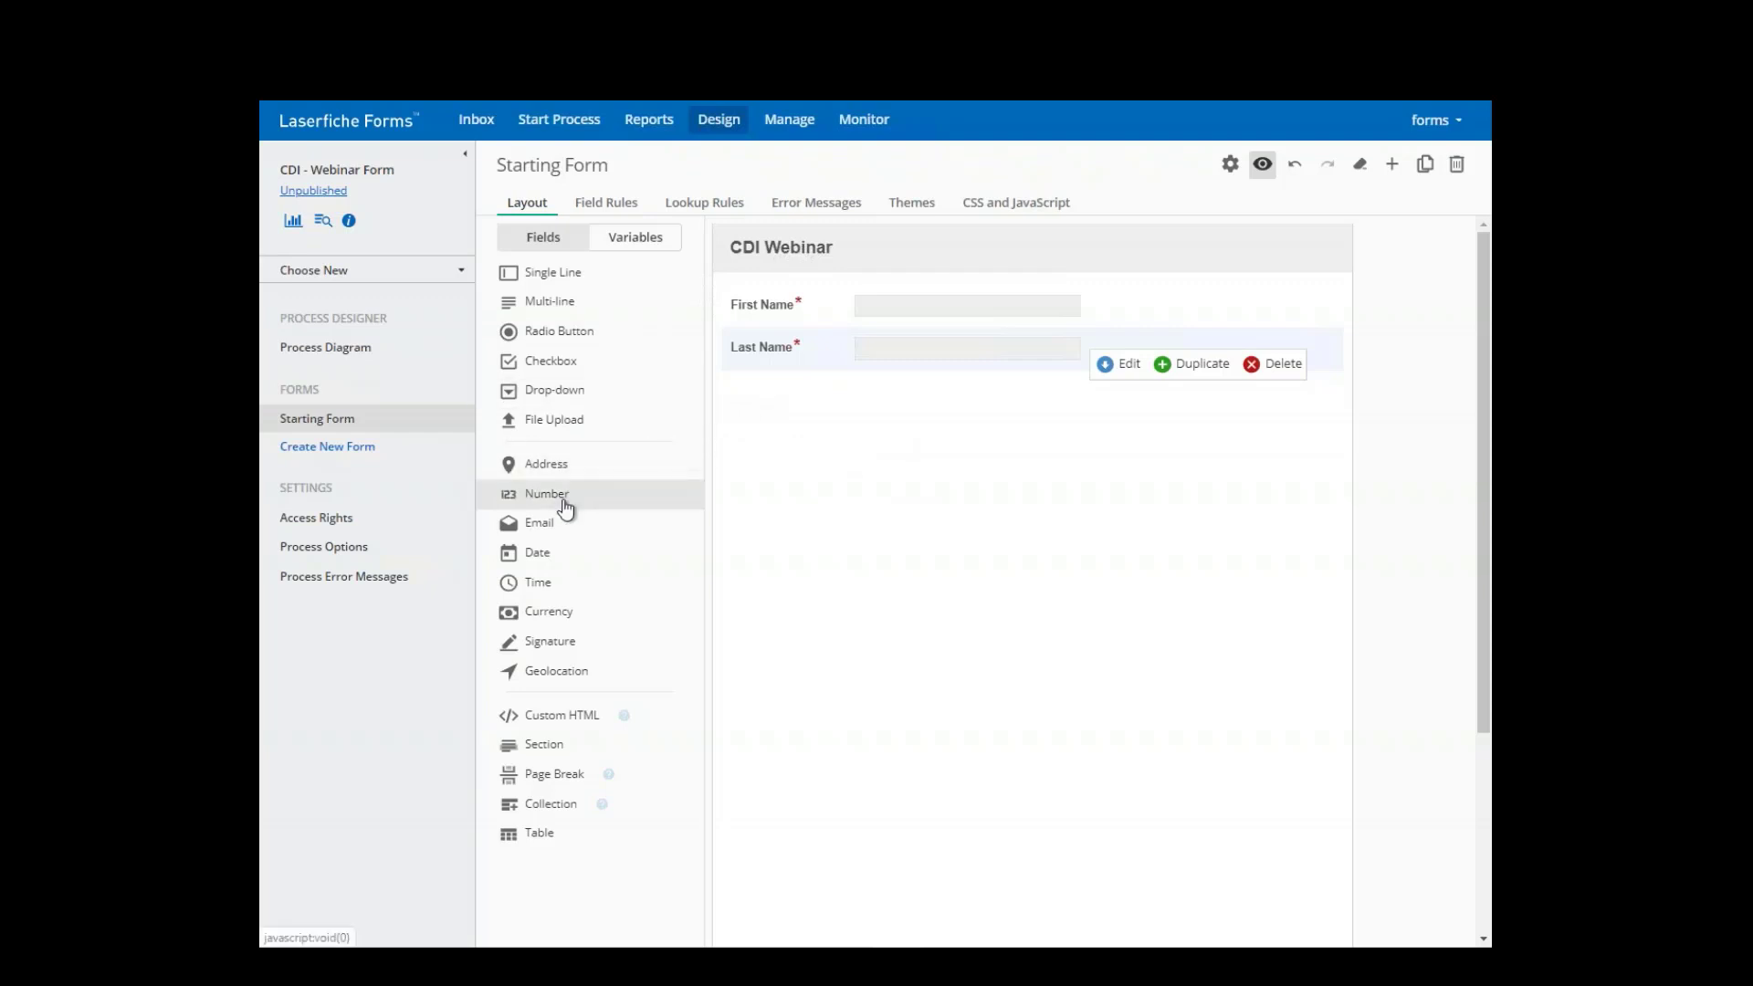
{"action": "left_click_drag", "start_coordinate": [539, 528], "coordinate": [798, 430]}
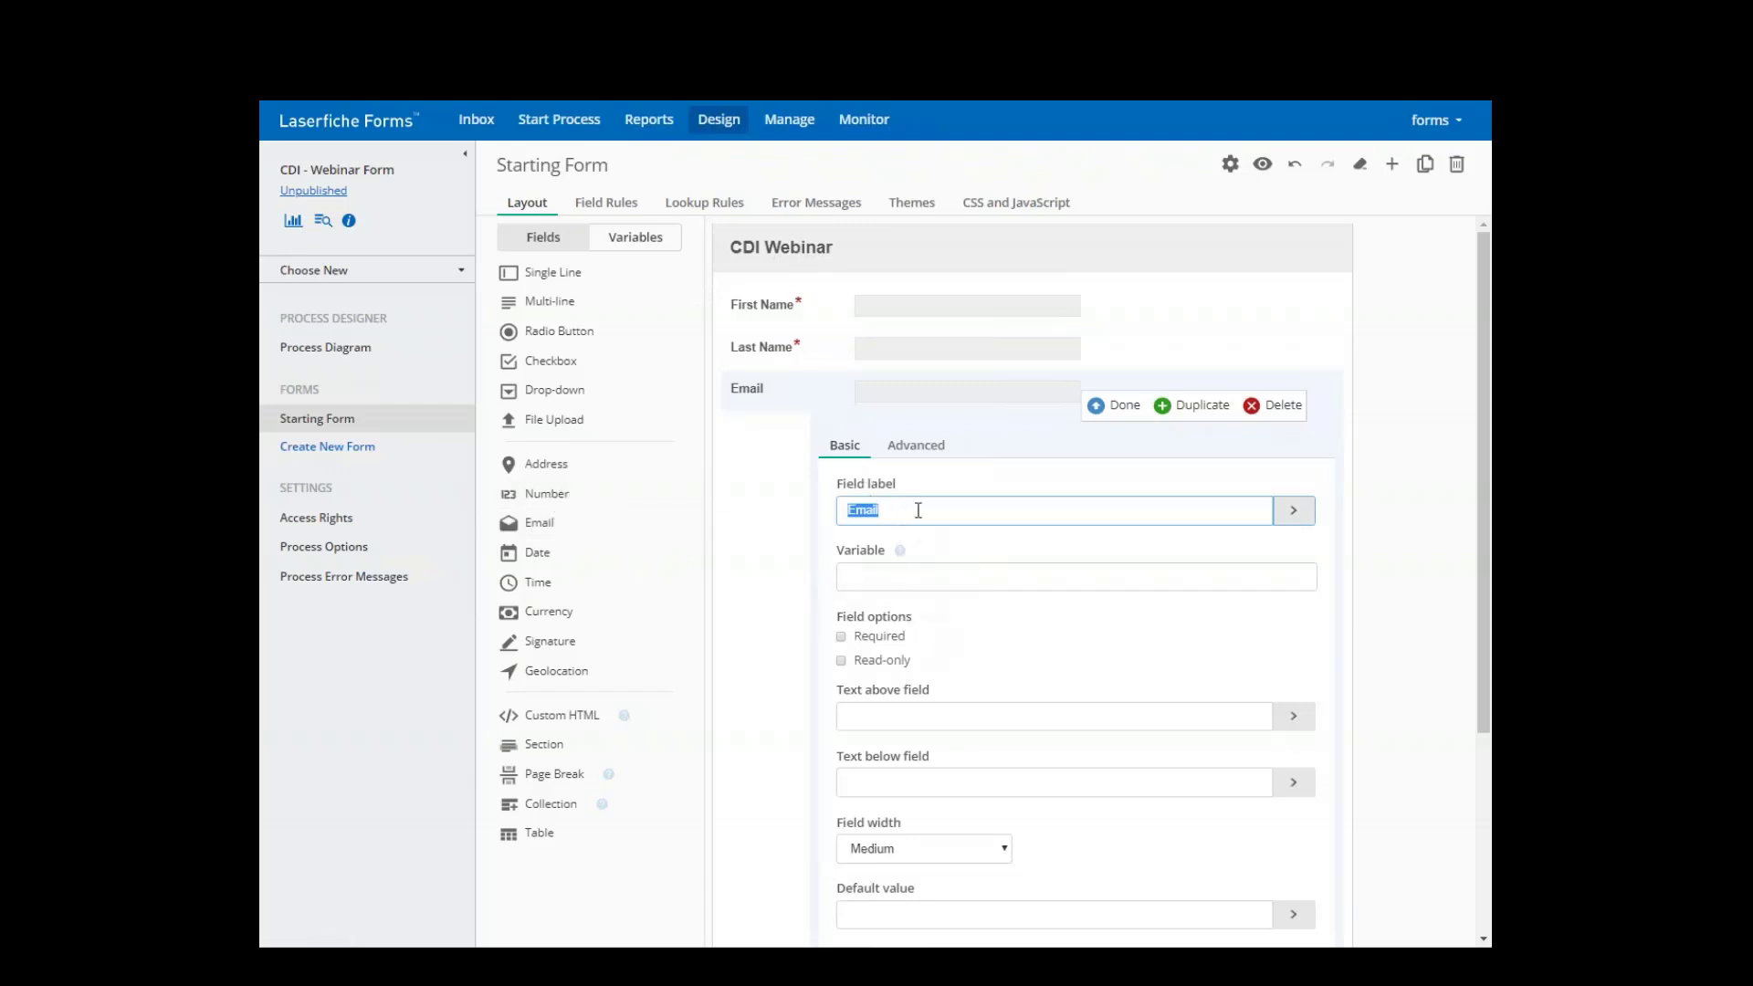
{"action": "scroll", "coordinate": [918, 509], "scroll_direction": "down", "scroll_amount": 2}
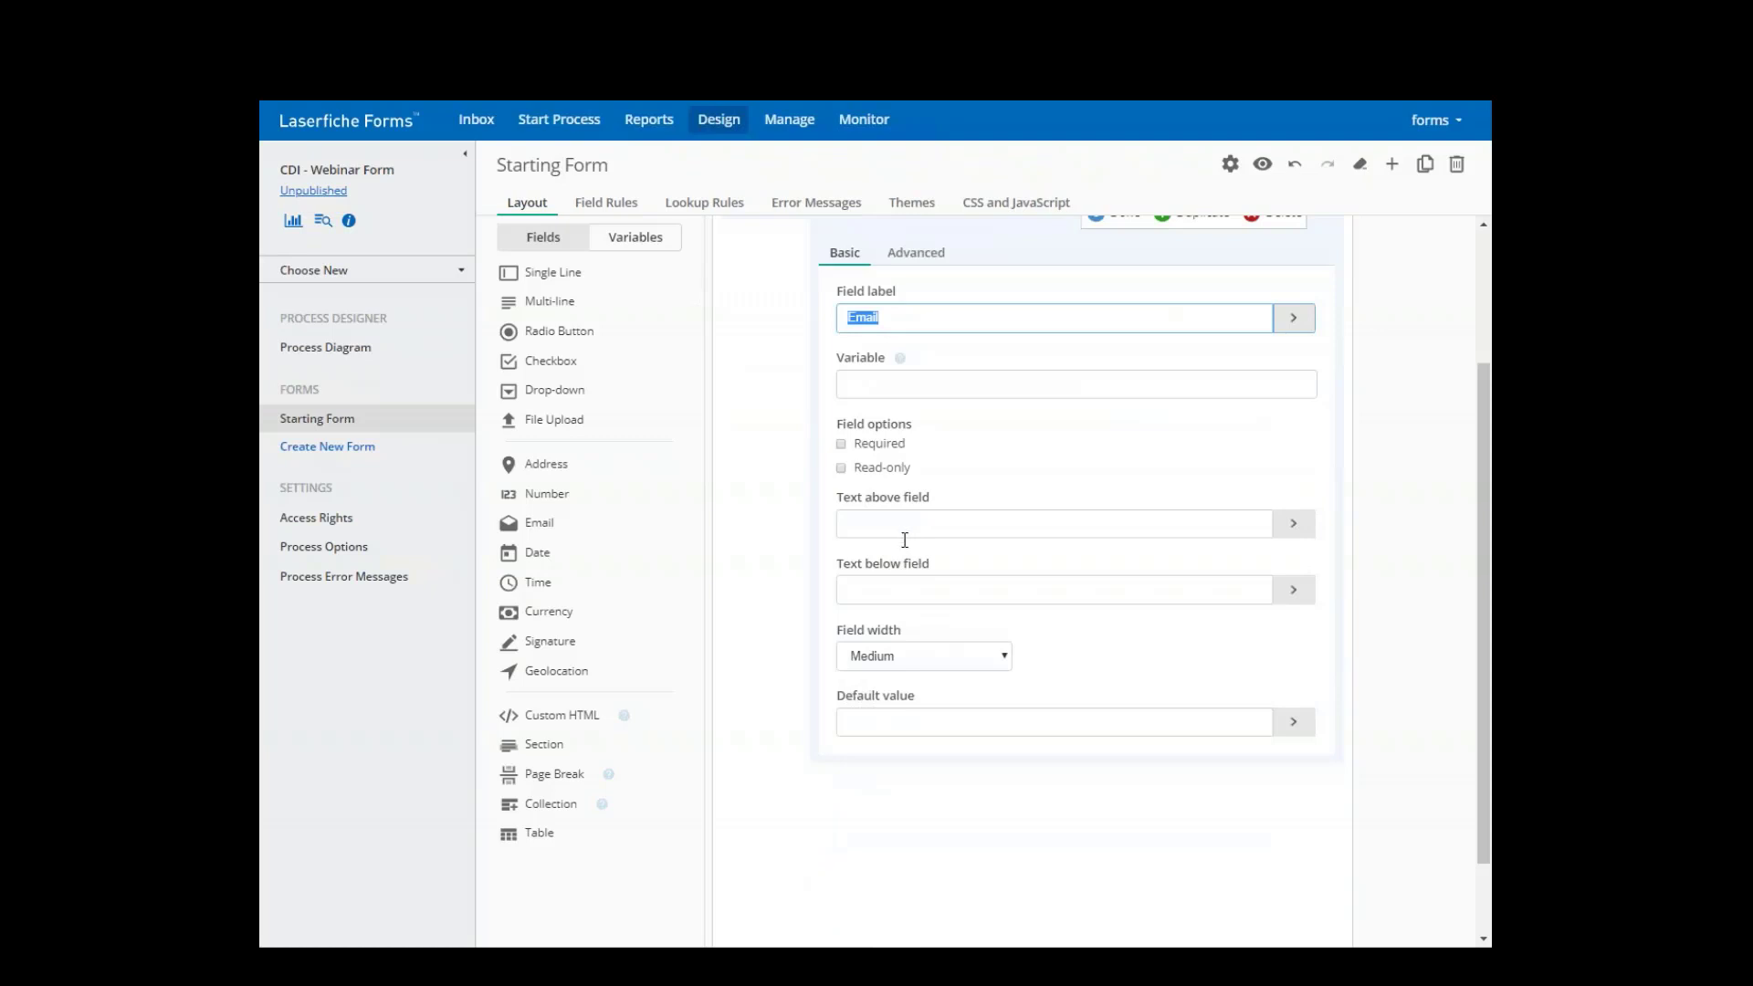
{"action": "left_click", "coordinate": [886, 595]}
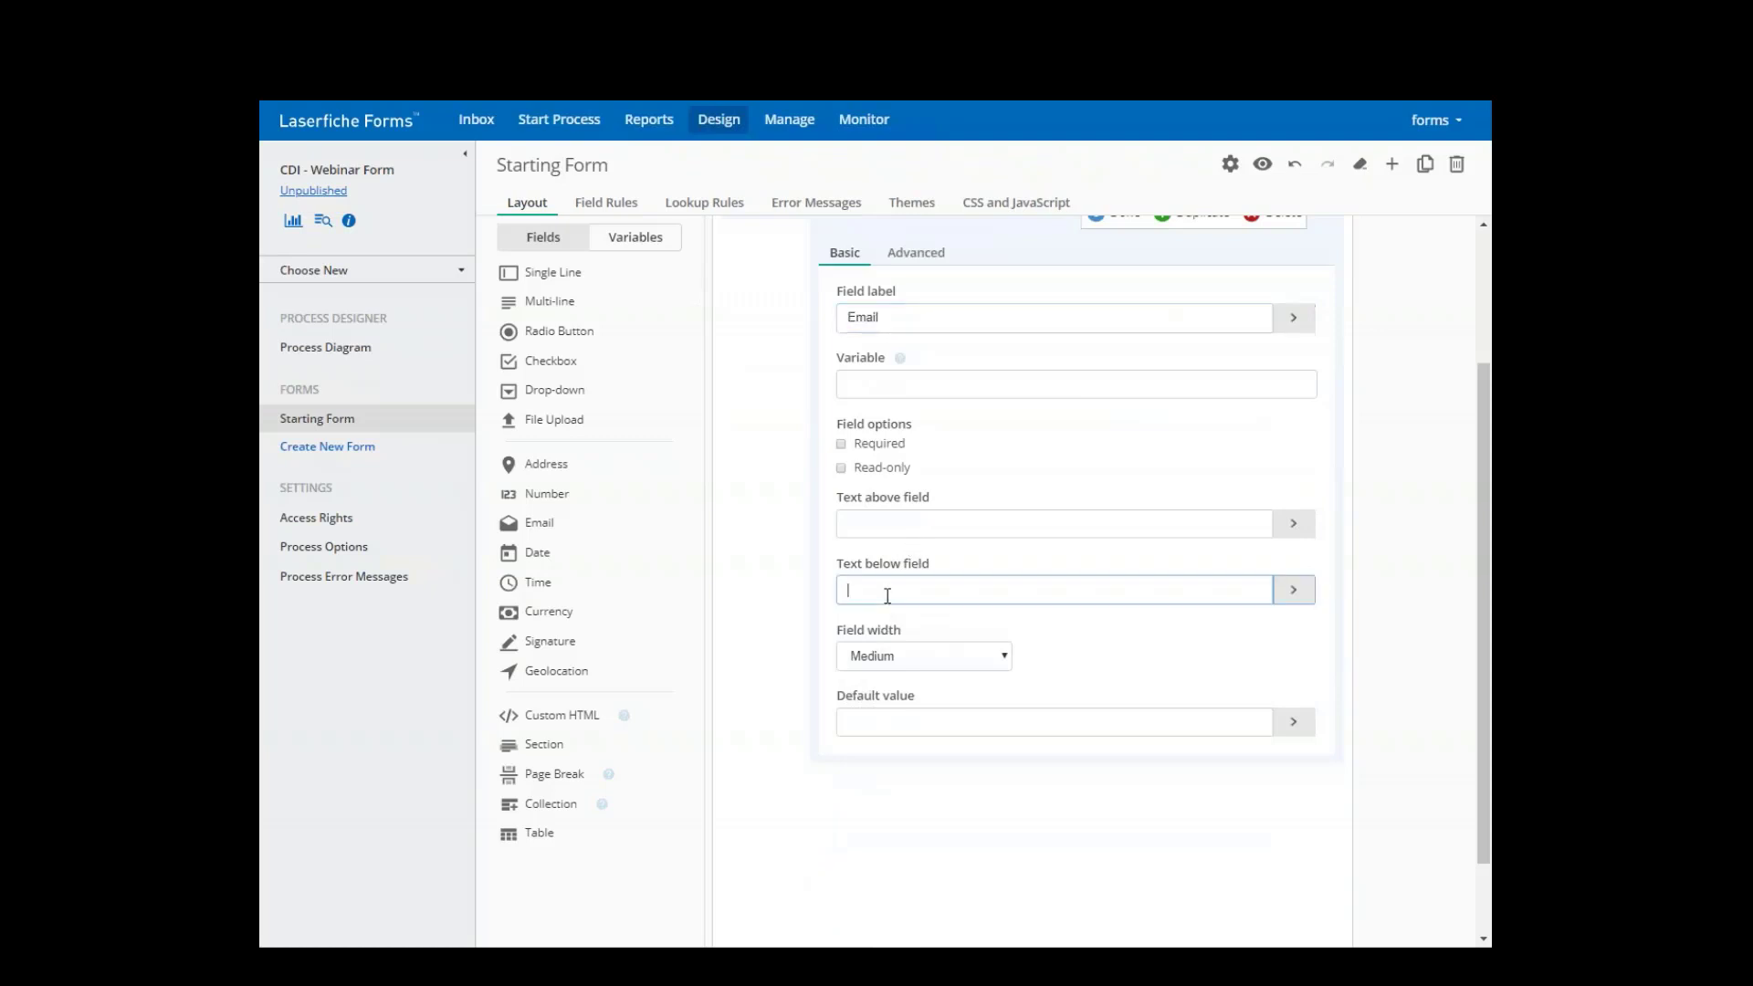
{"action": "type", "text": "E"}
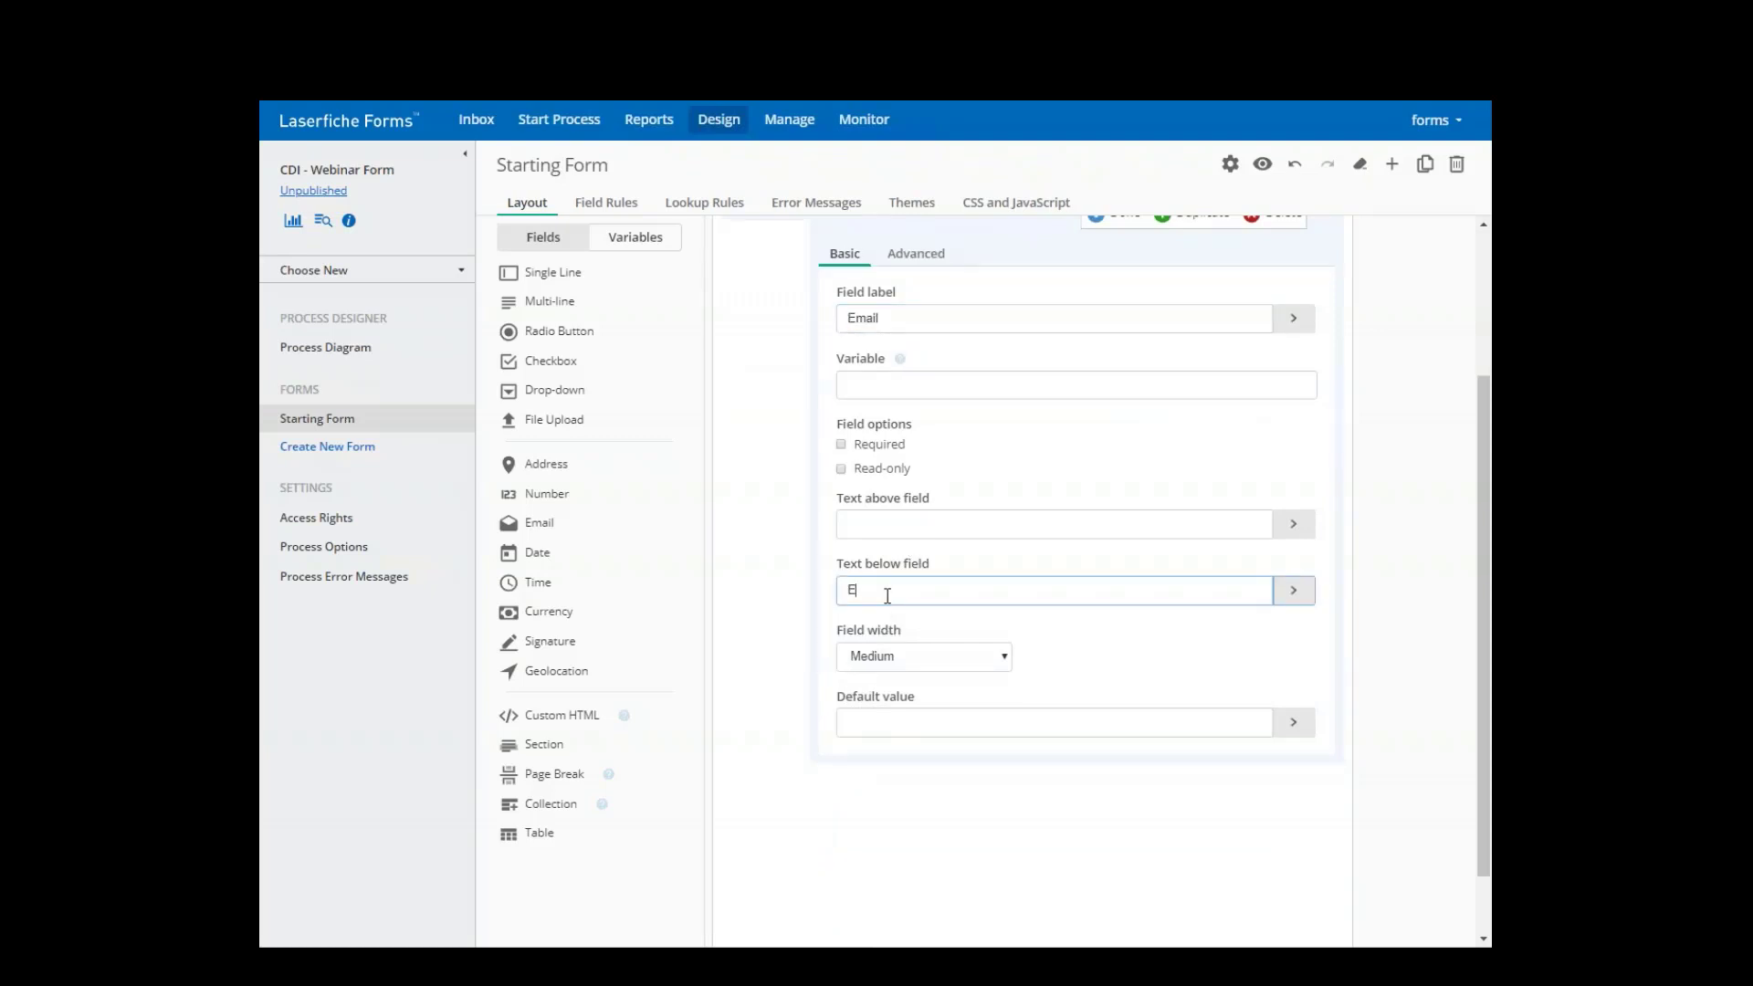
{"action": "type", "text": "xample: xxxxx@xx"}
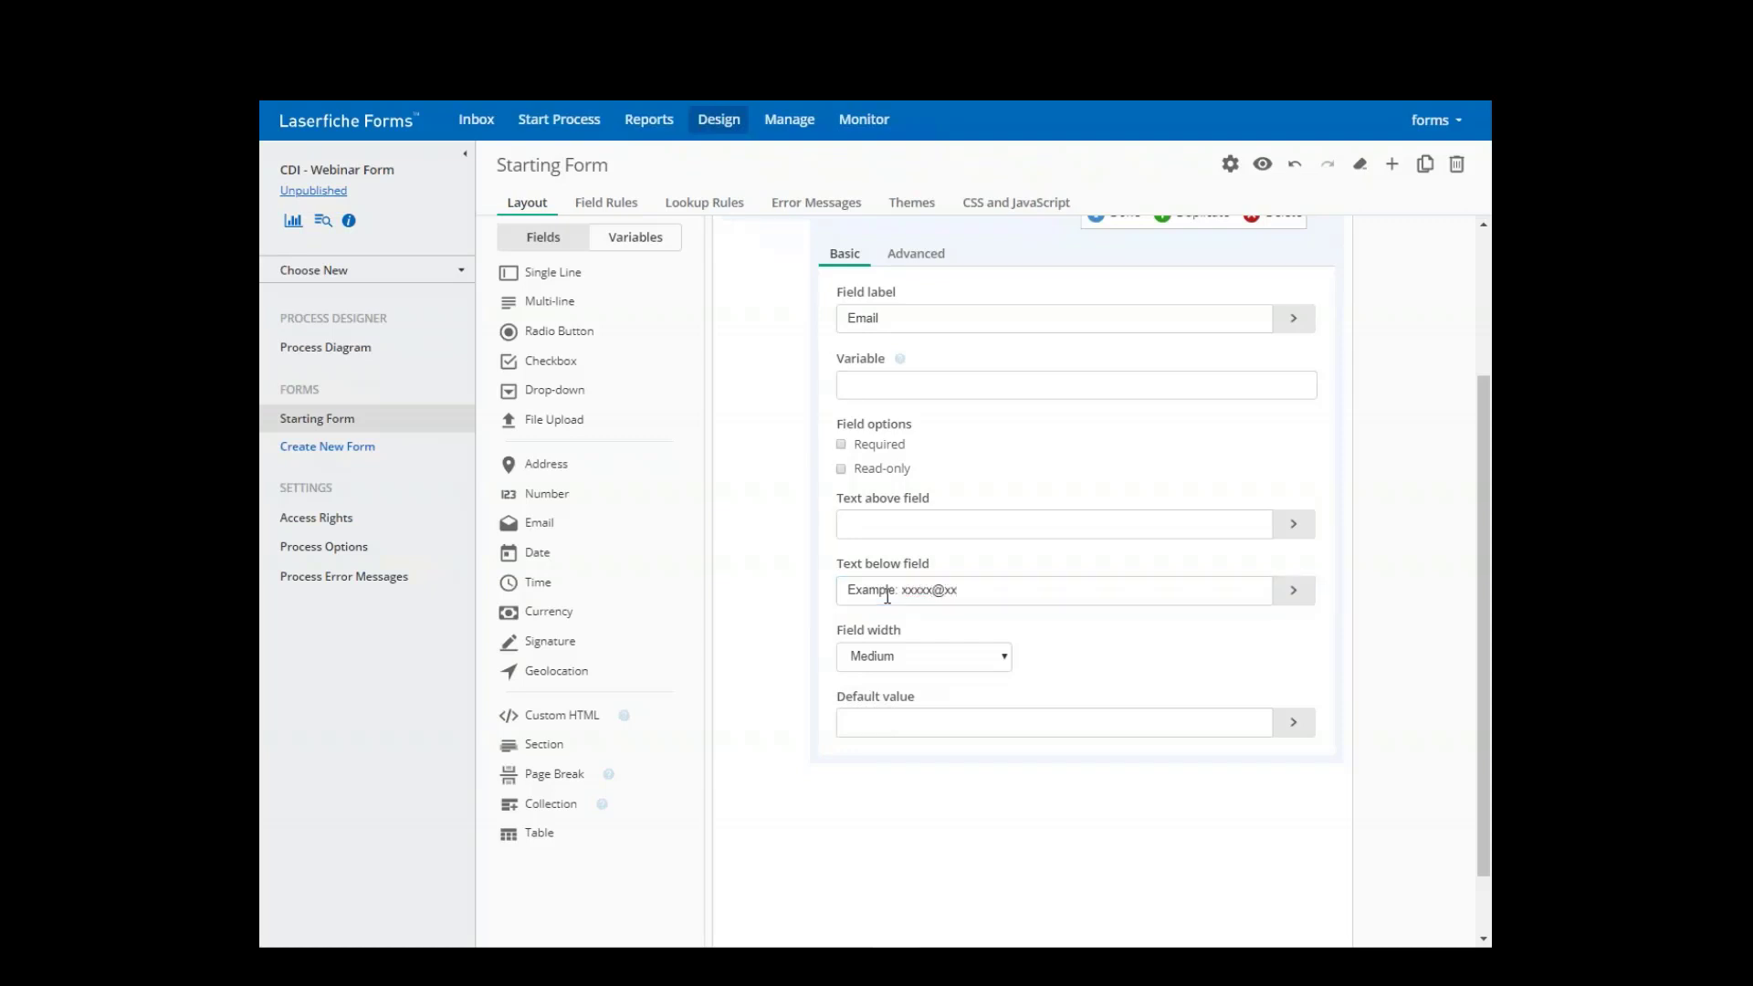
{"action": "left_click", "coordinate": [998, 593]}
{"action": "type", "text": "xx.com"}
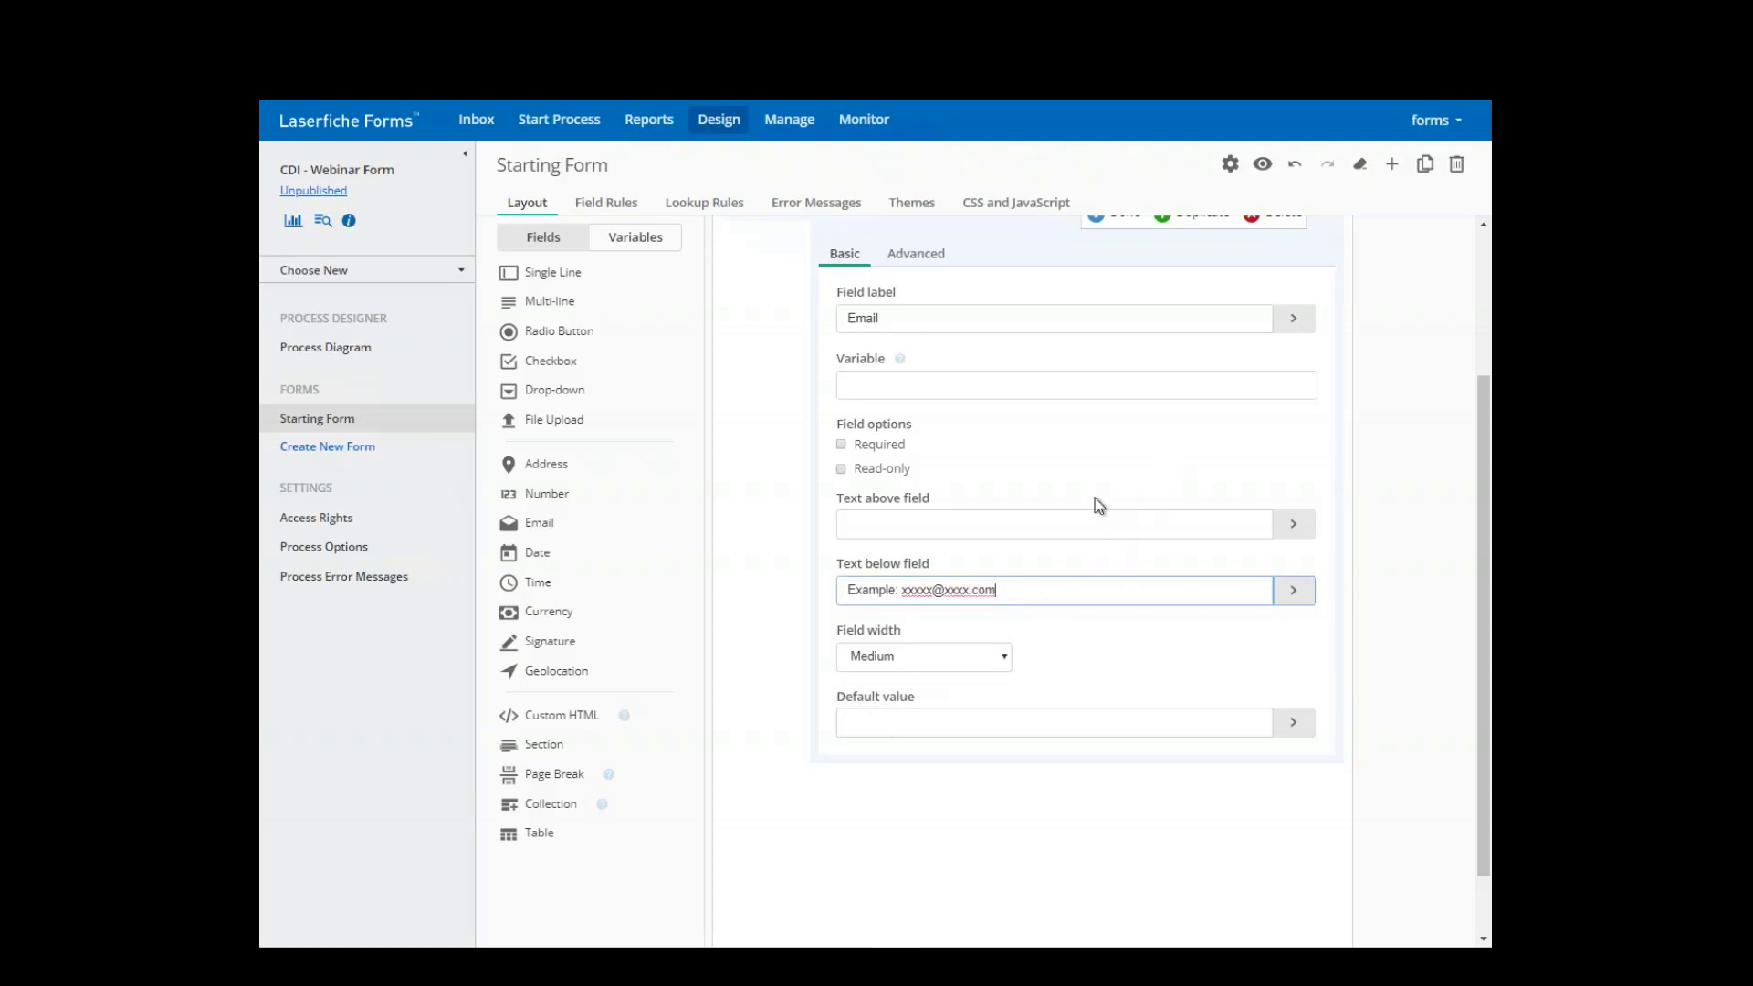
{"action": "scroll", "coordinate": [1132, 420], "scroll_direction": "up", "scroll_amount": 2}
{"action": "left_click", "coordinate": [1108, 411]}
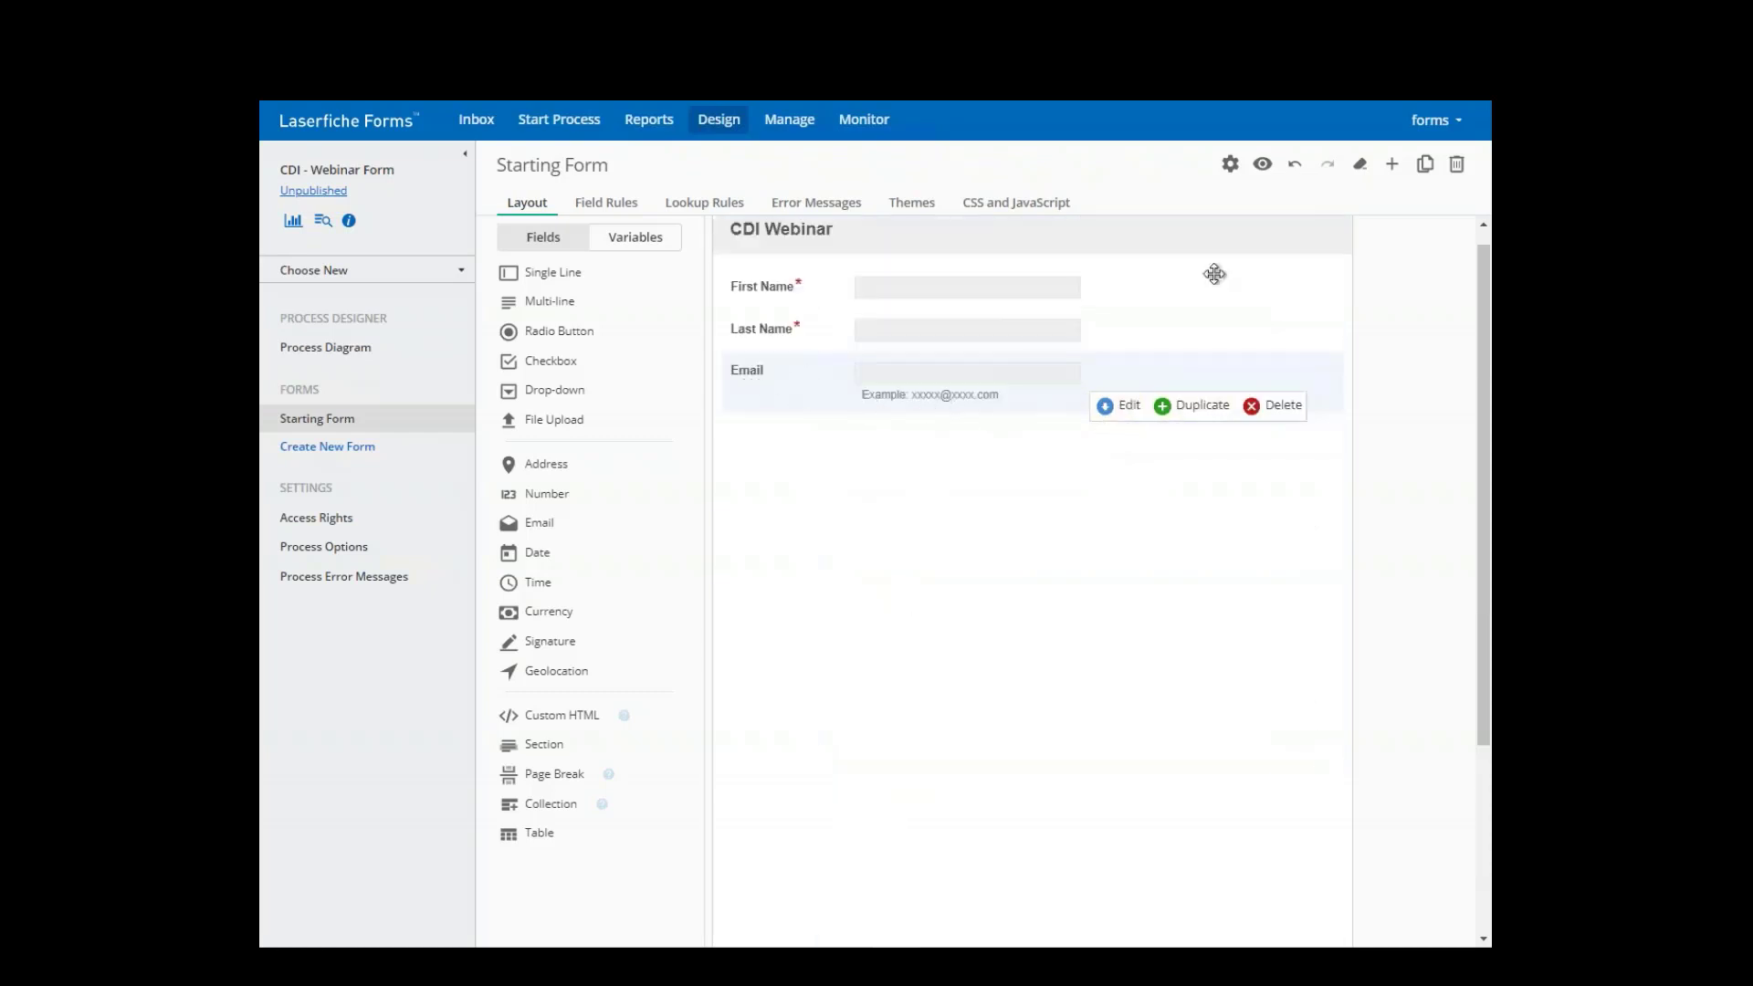
{"action": "left_click", "coordinate": [1263, 166]}
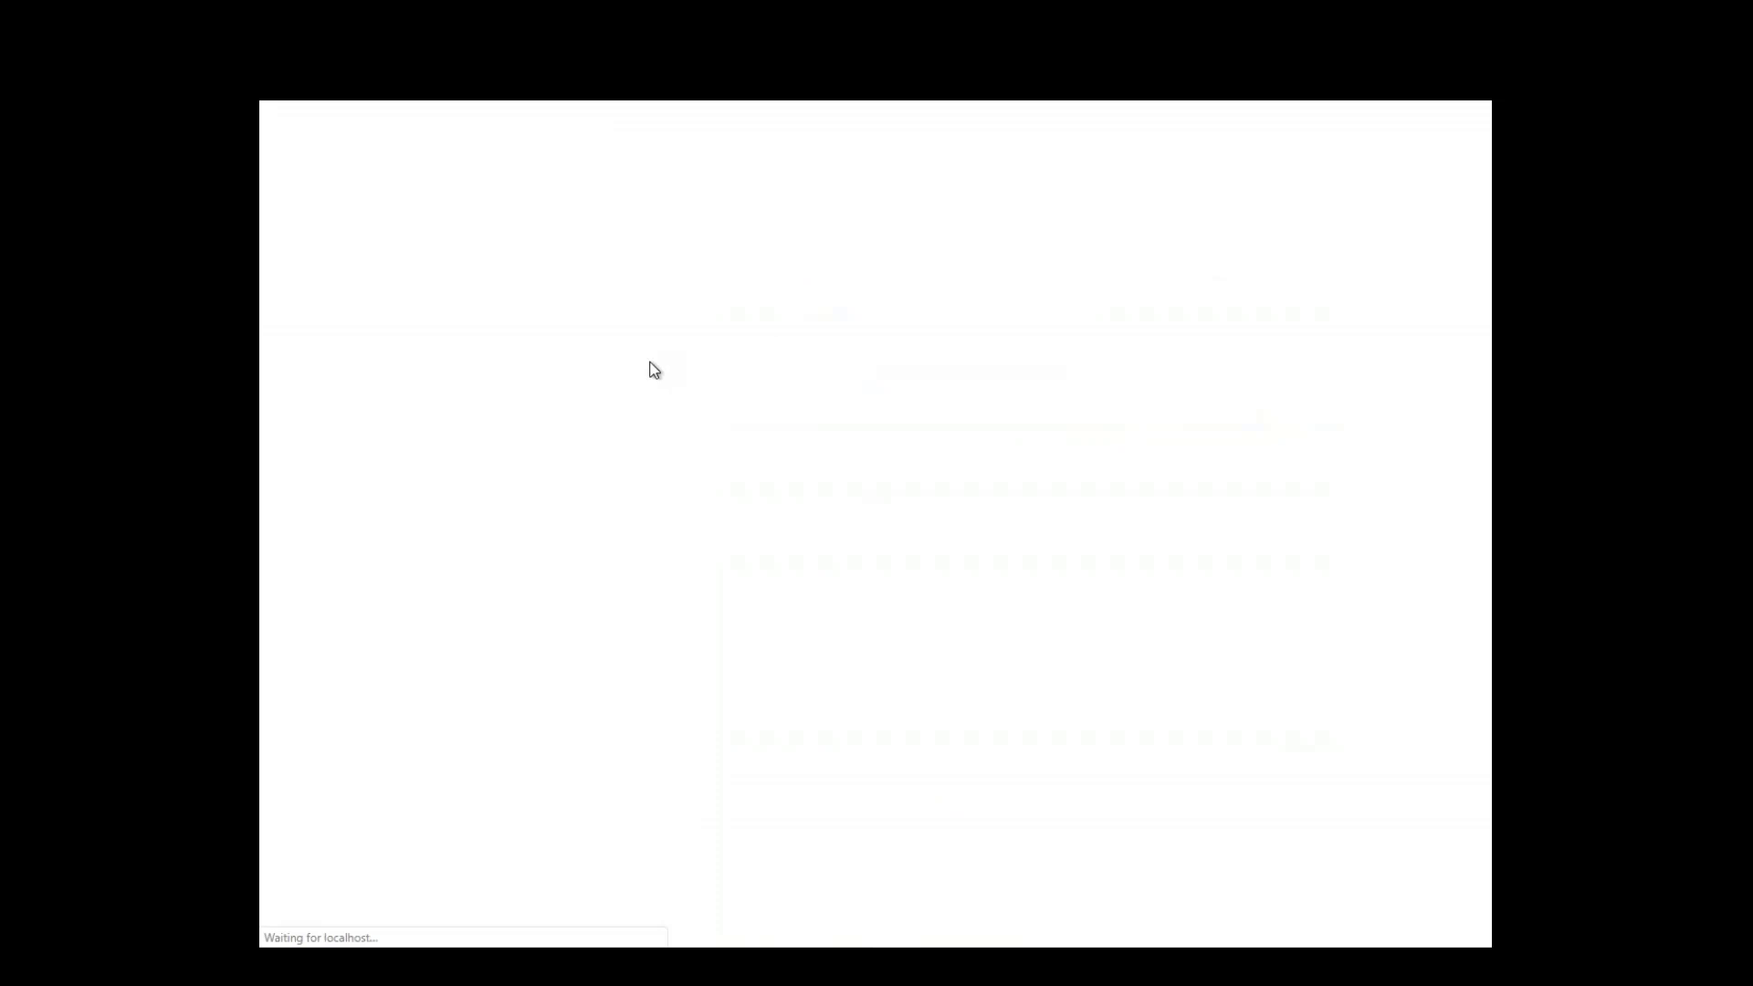
- Enter invalid text in the preview's Email field to trigger its error, then replace it with a valid address
{"action": "left_click", "coordinate": [704, 324]}
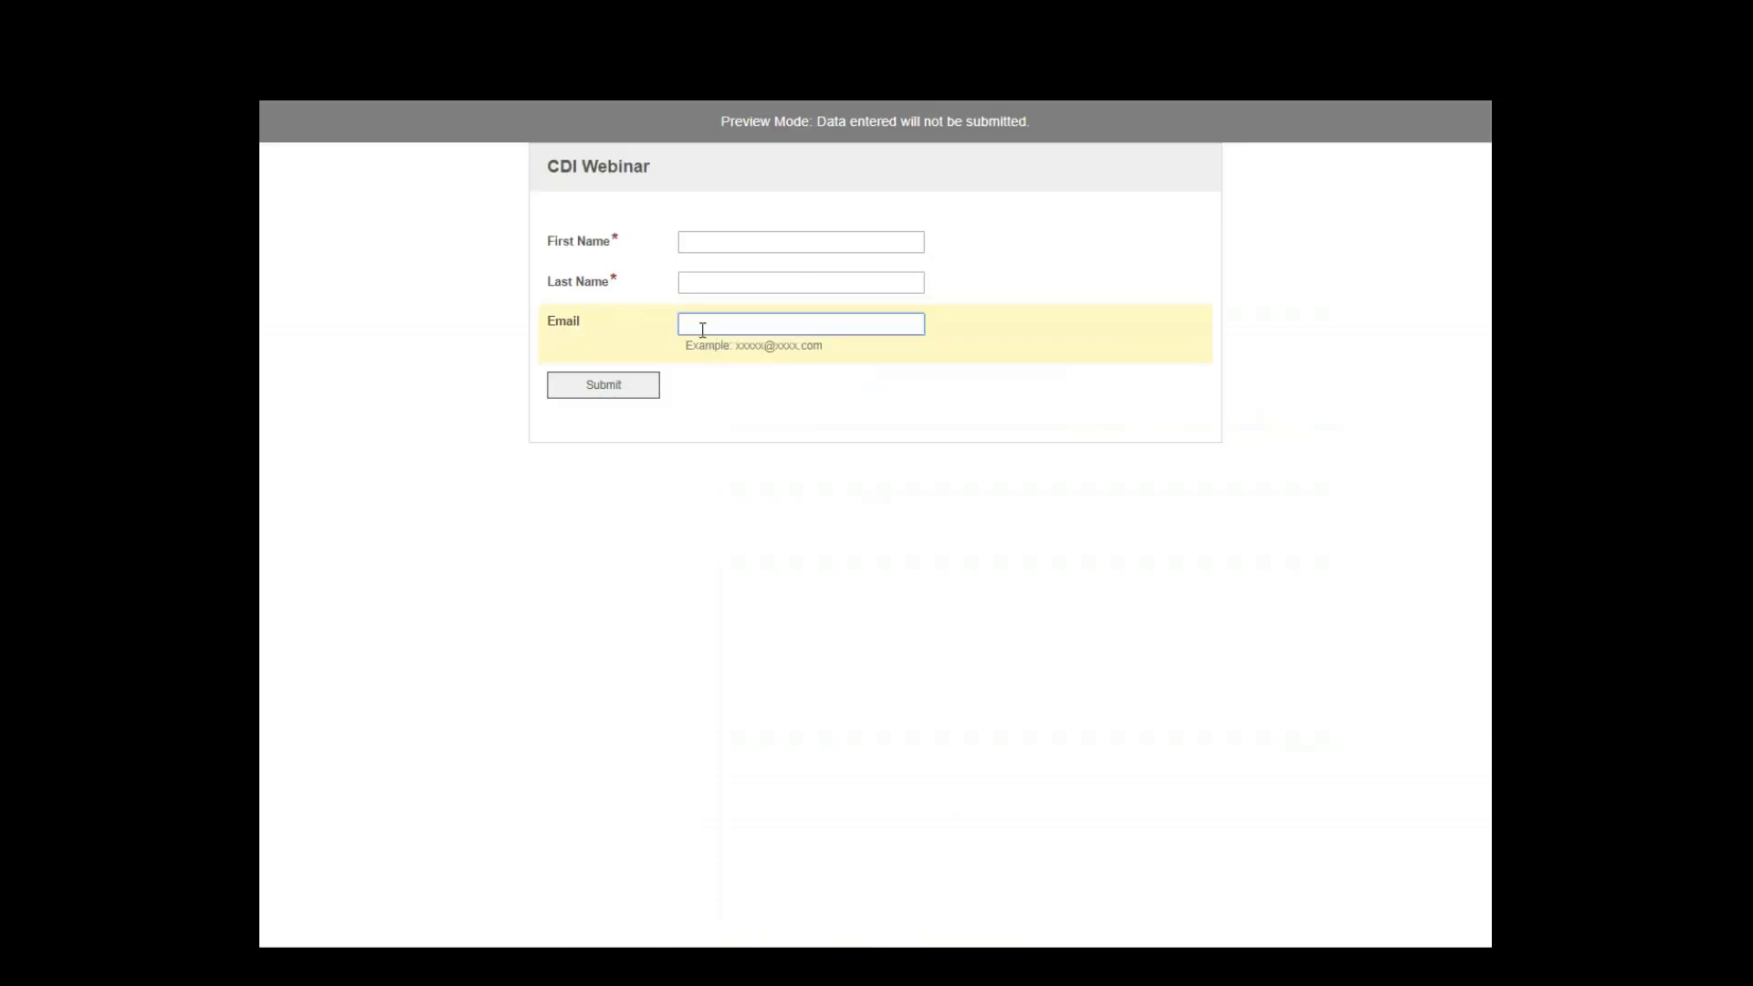
{"action": "type", "text": "a;sldkfjasd;lkf"}
{"action": "key", "text": "Tab"}
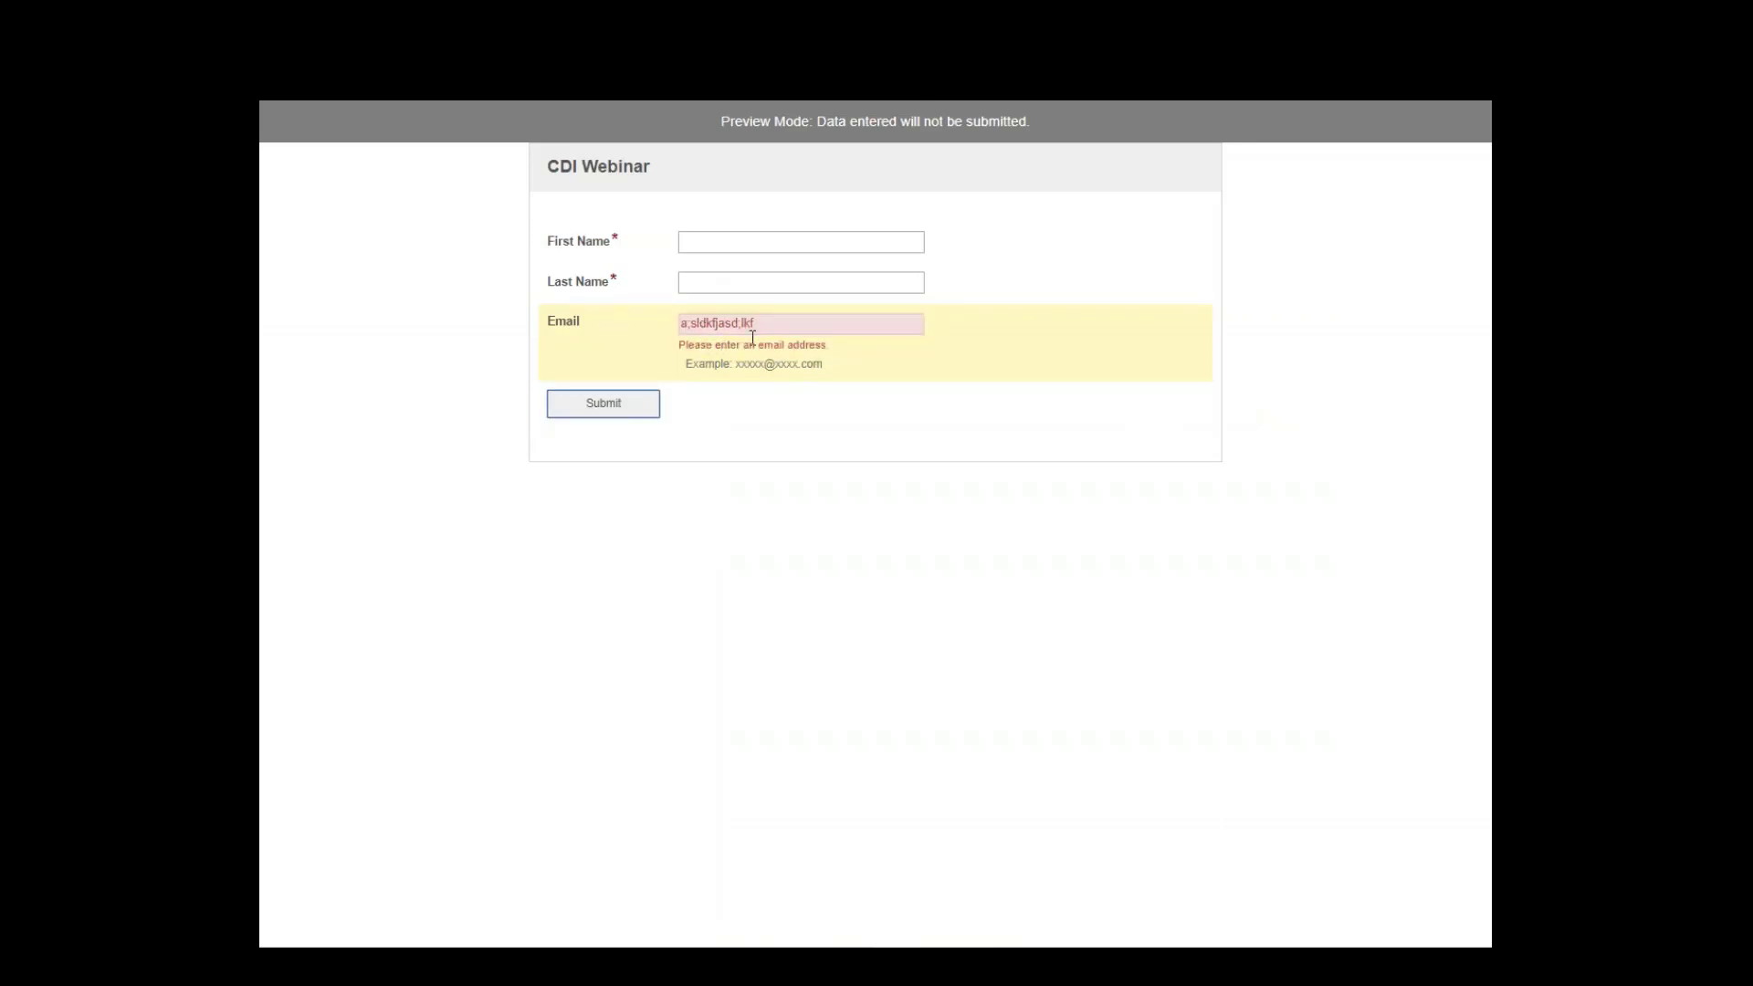
{"action": "key", "text": "shift+Tab"}
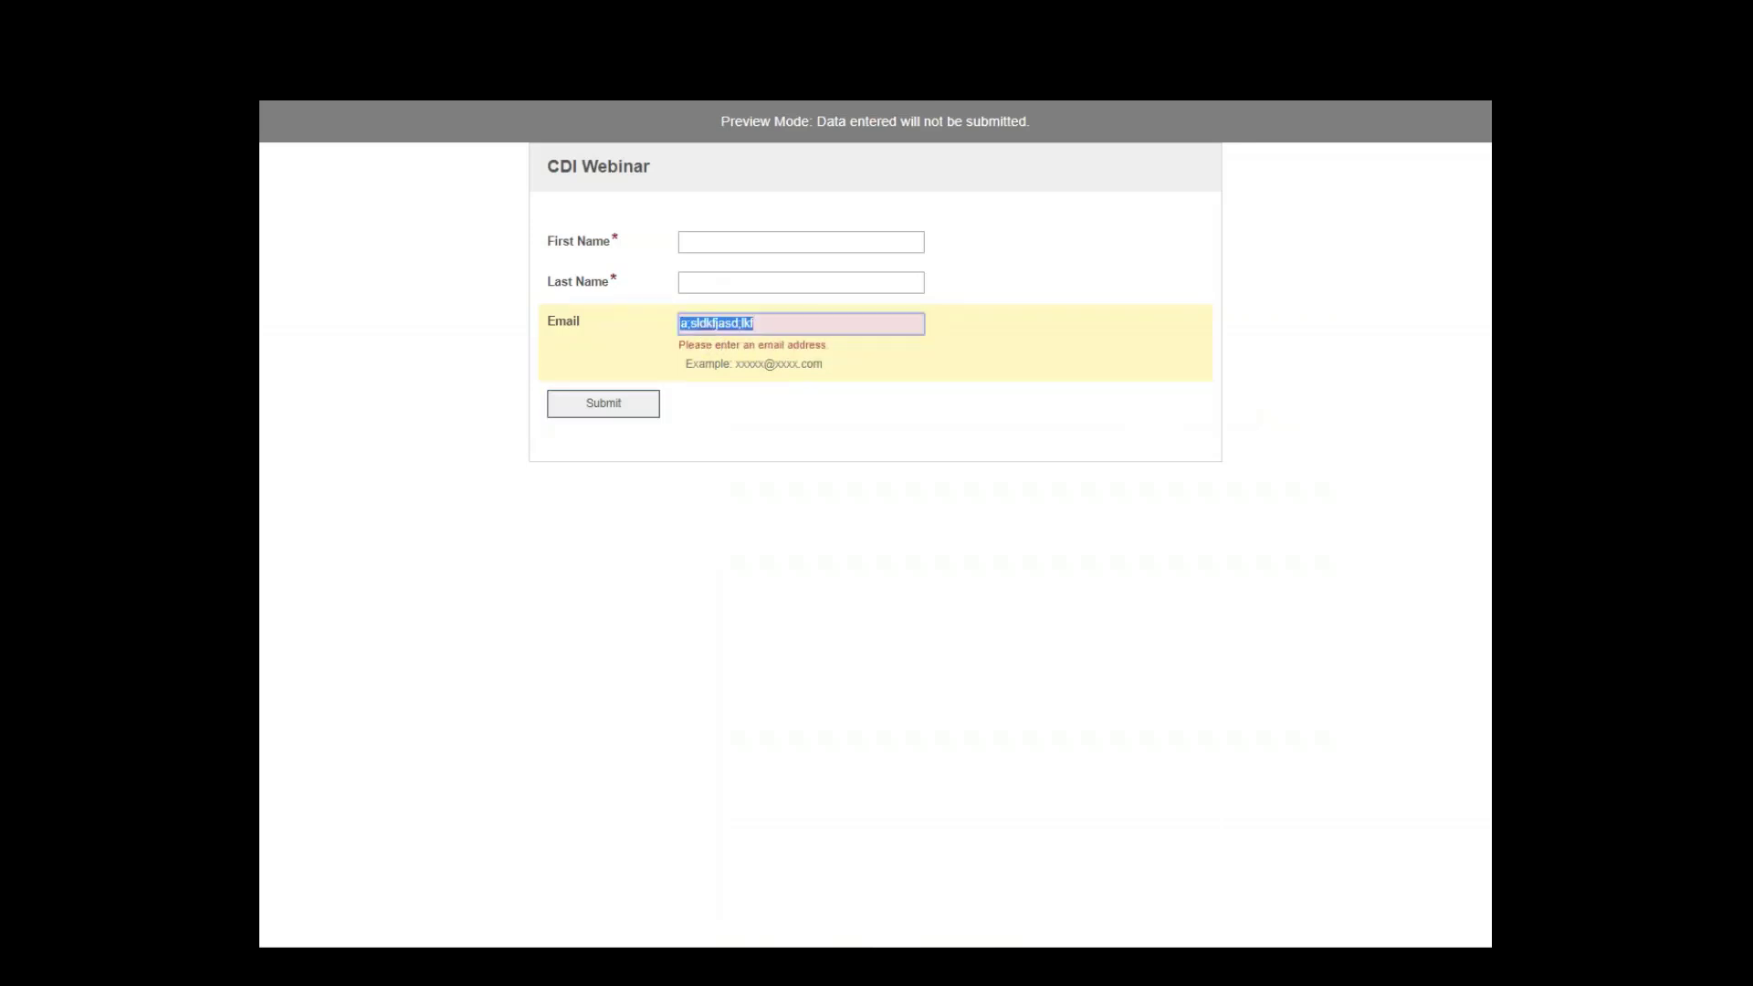
{"action": "key", "text": "BackSpace"}
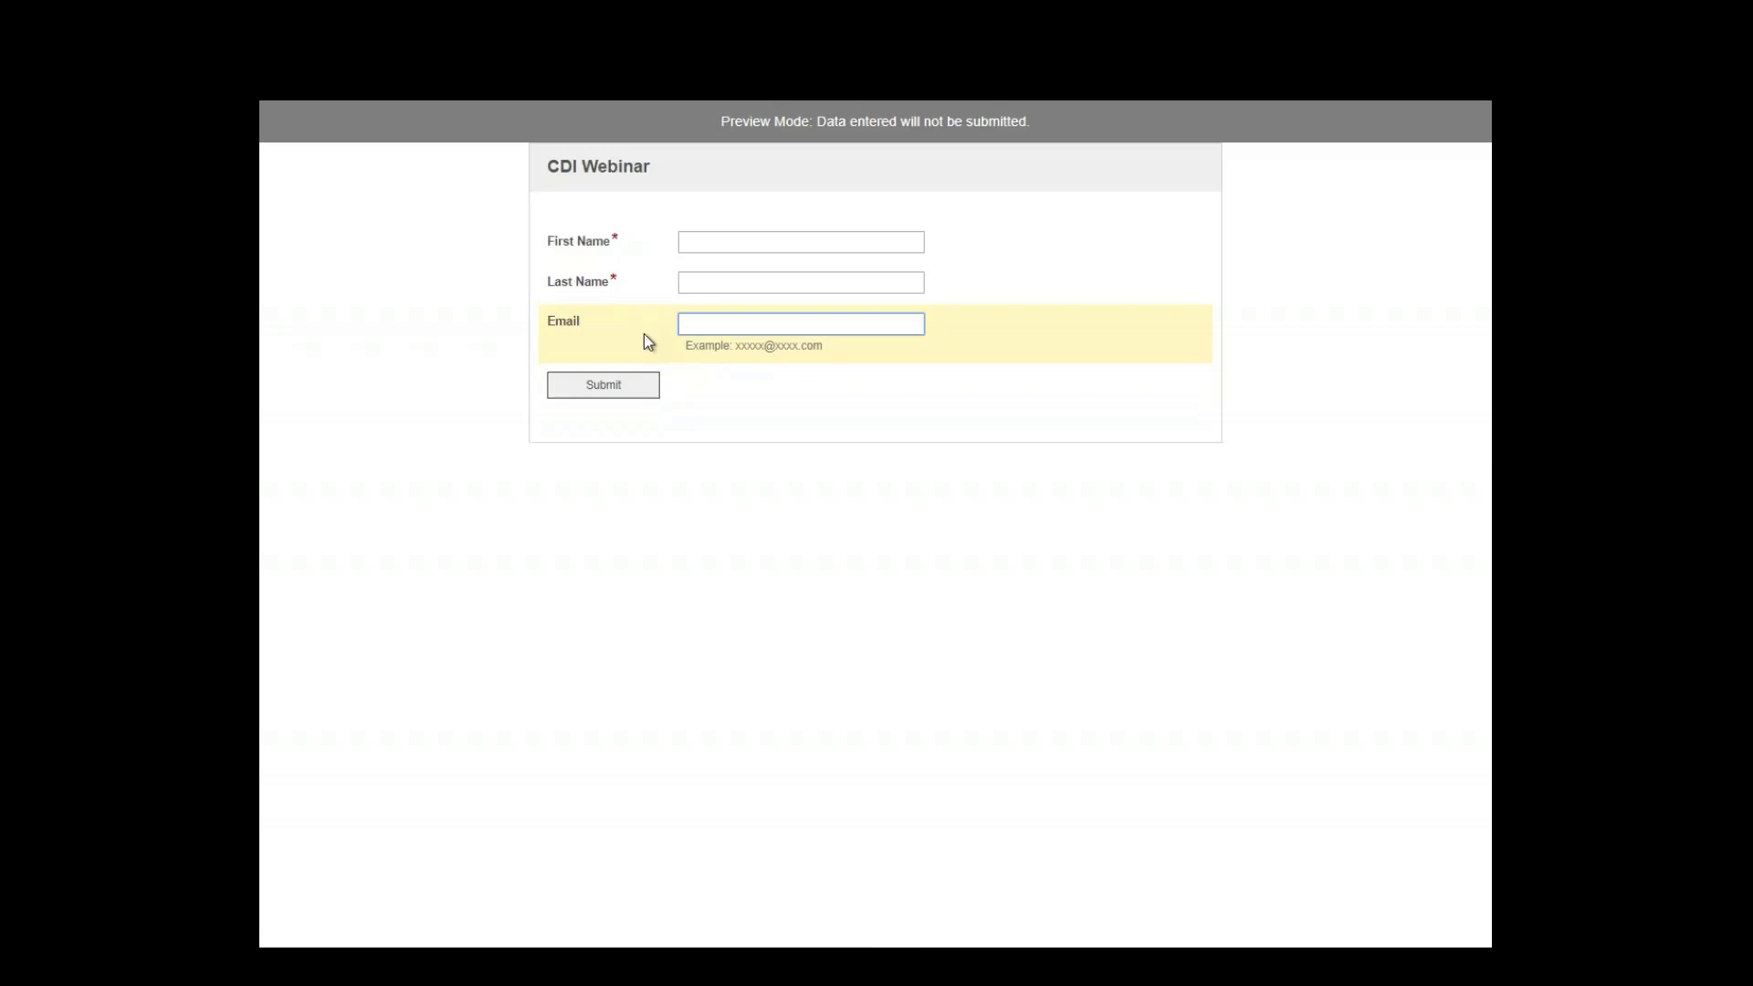
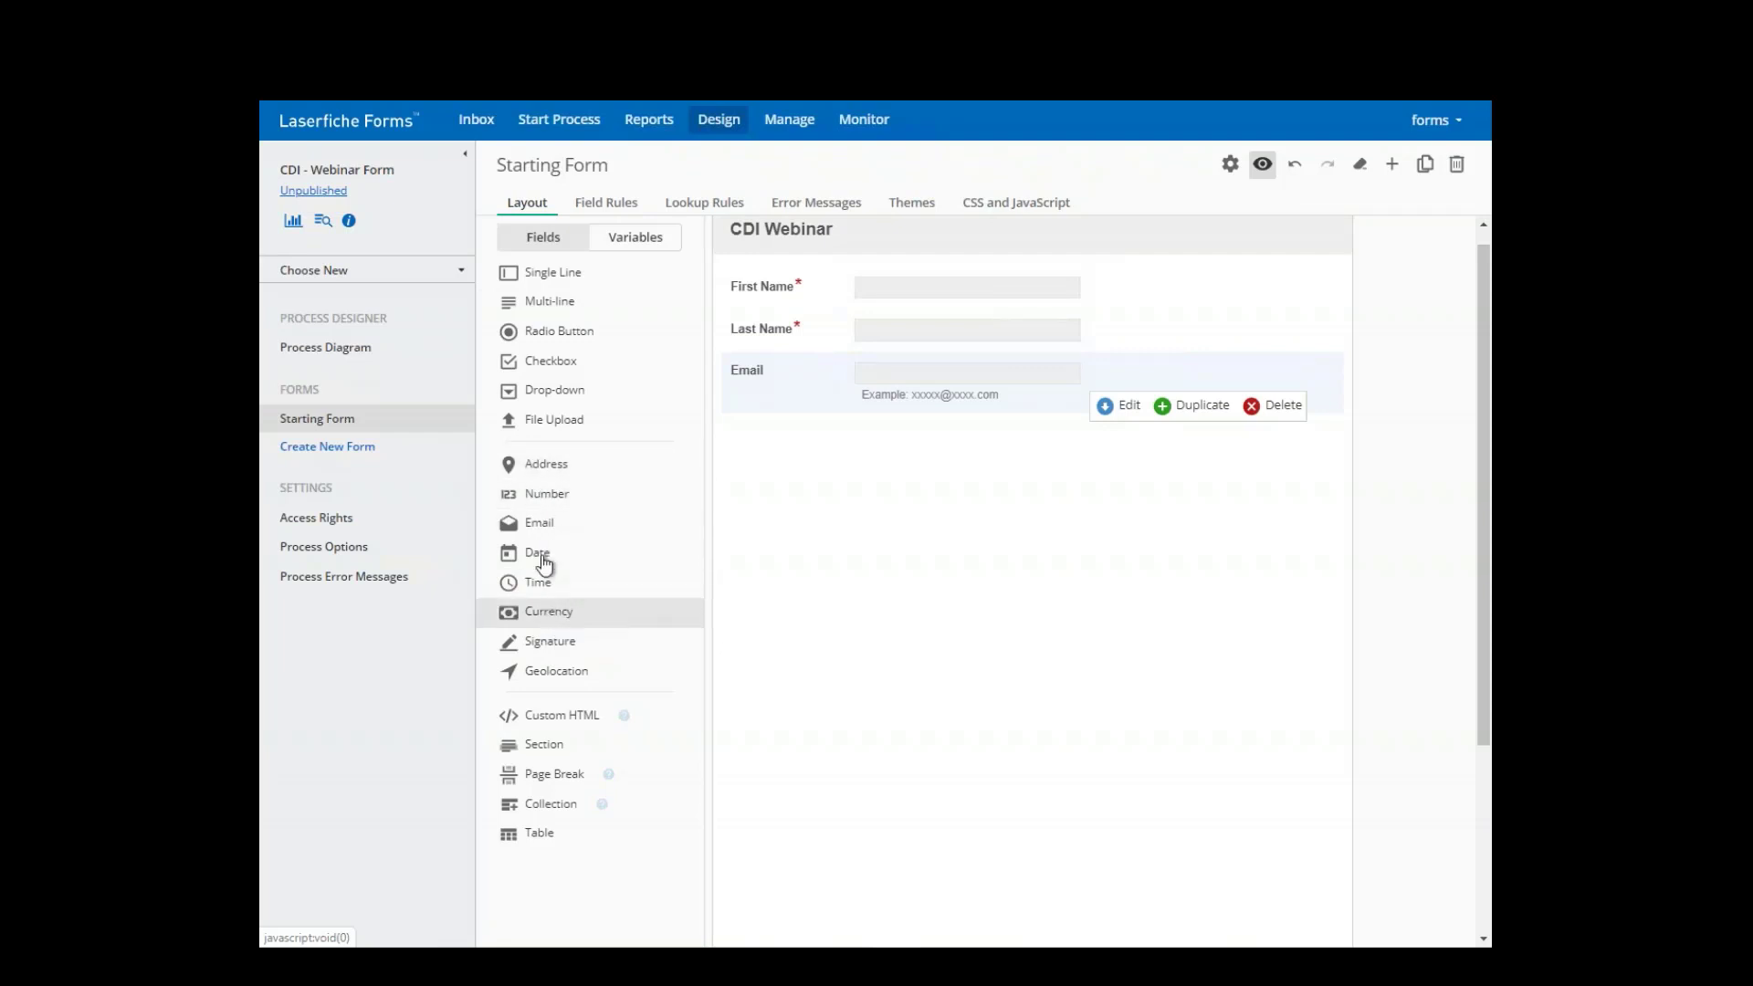
- Add a File Upload field below Email with its button labelled 'Resume Attachment'
{"action": "left_click_drag", "start_coordinate": [520, 420], "coordinate": [819, 461]}
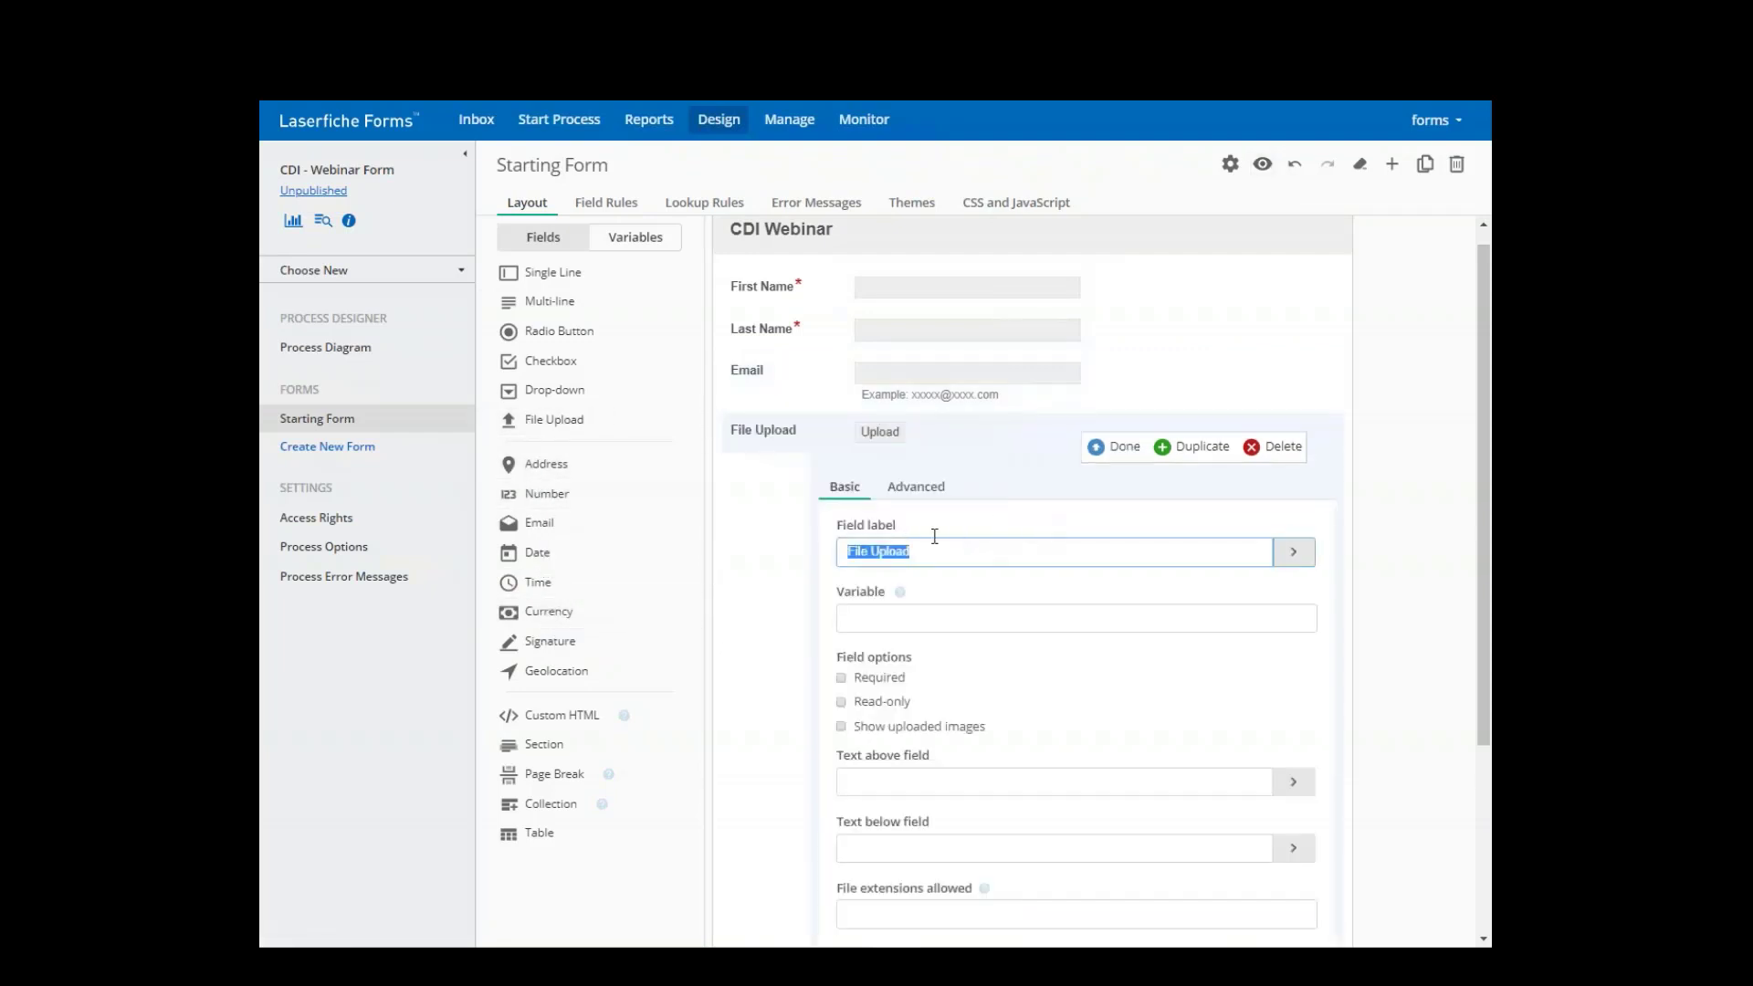
{"action": "scroll", "coordinate": [913, 607], "scroll_direction": "down", "scroll_amount": 3}
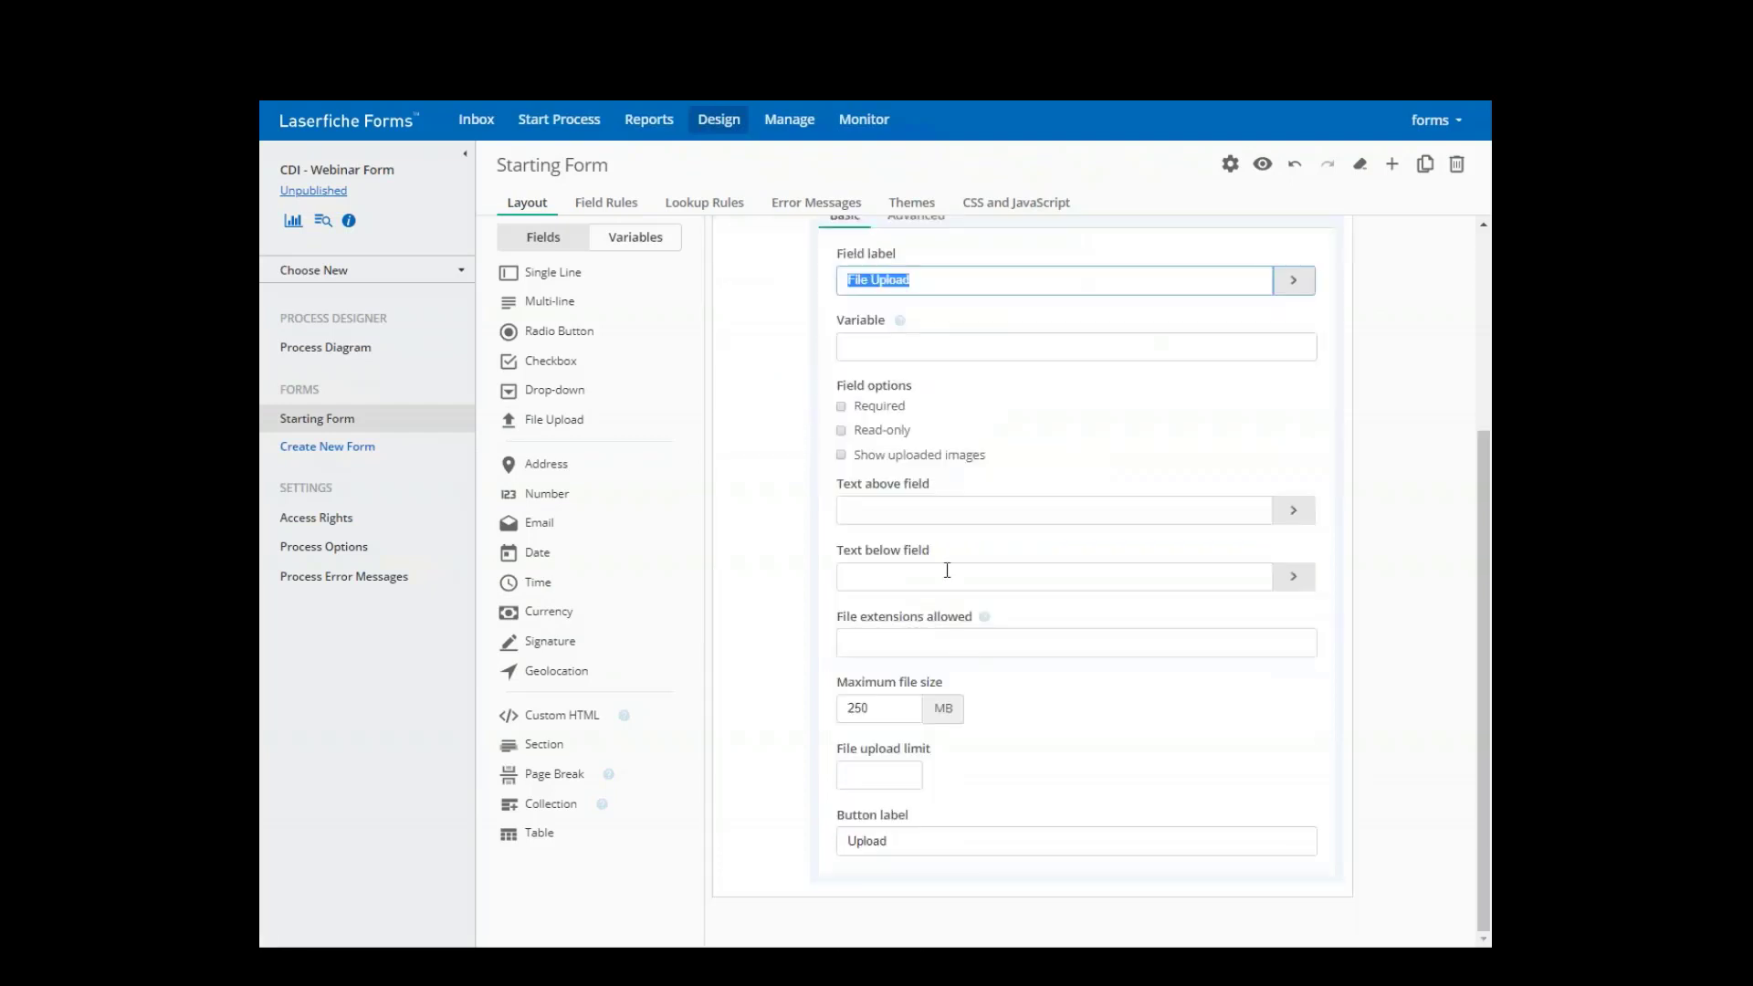
{"action": "scroll", "coordinate": [931, 497], "scroll_direction": "up", "scroll_amount": 1}
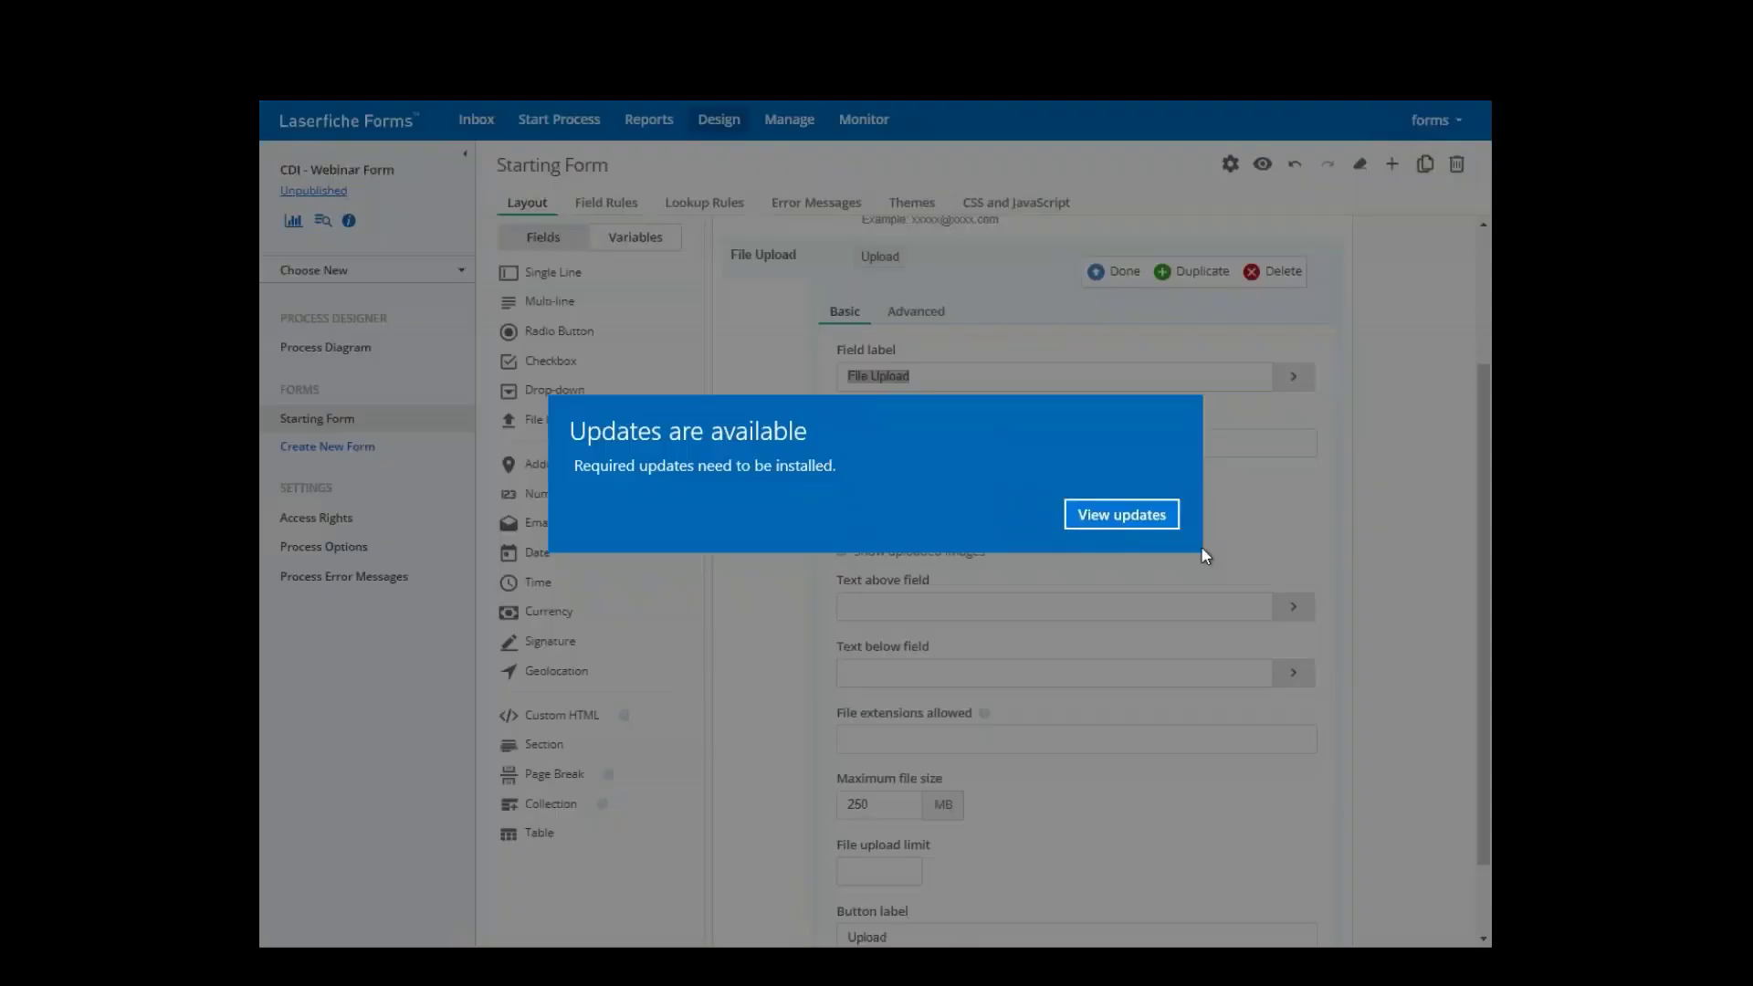
{"action": "left_click", "coordinate": [1158, 513]}
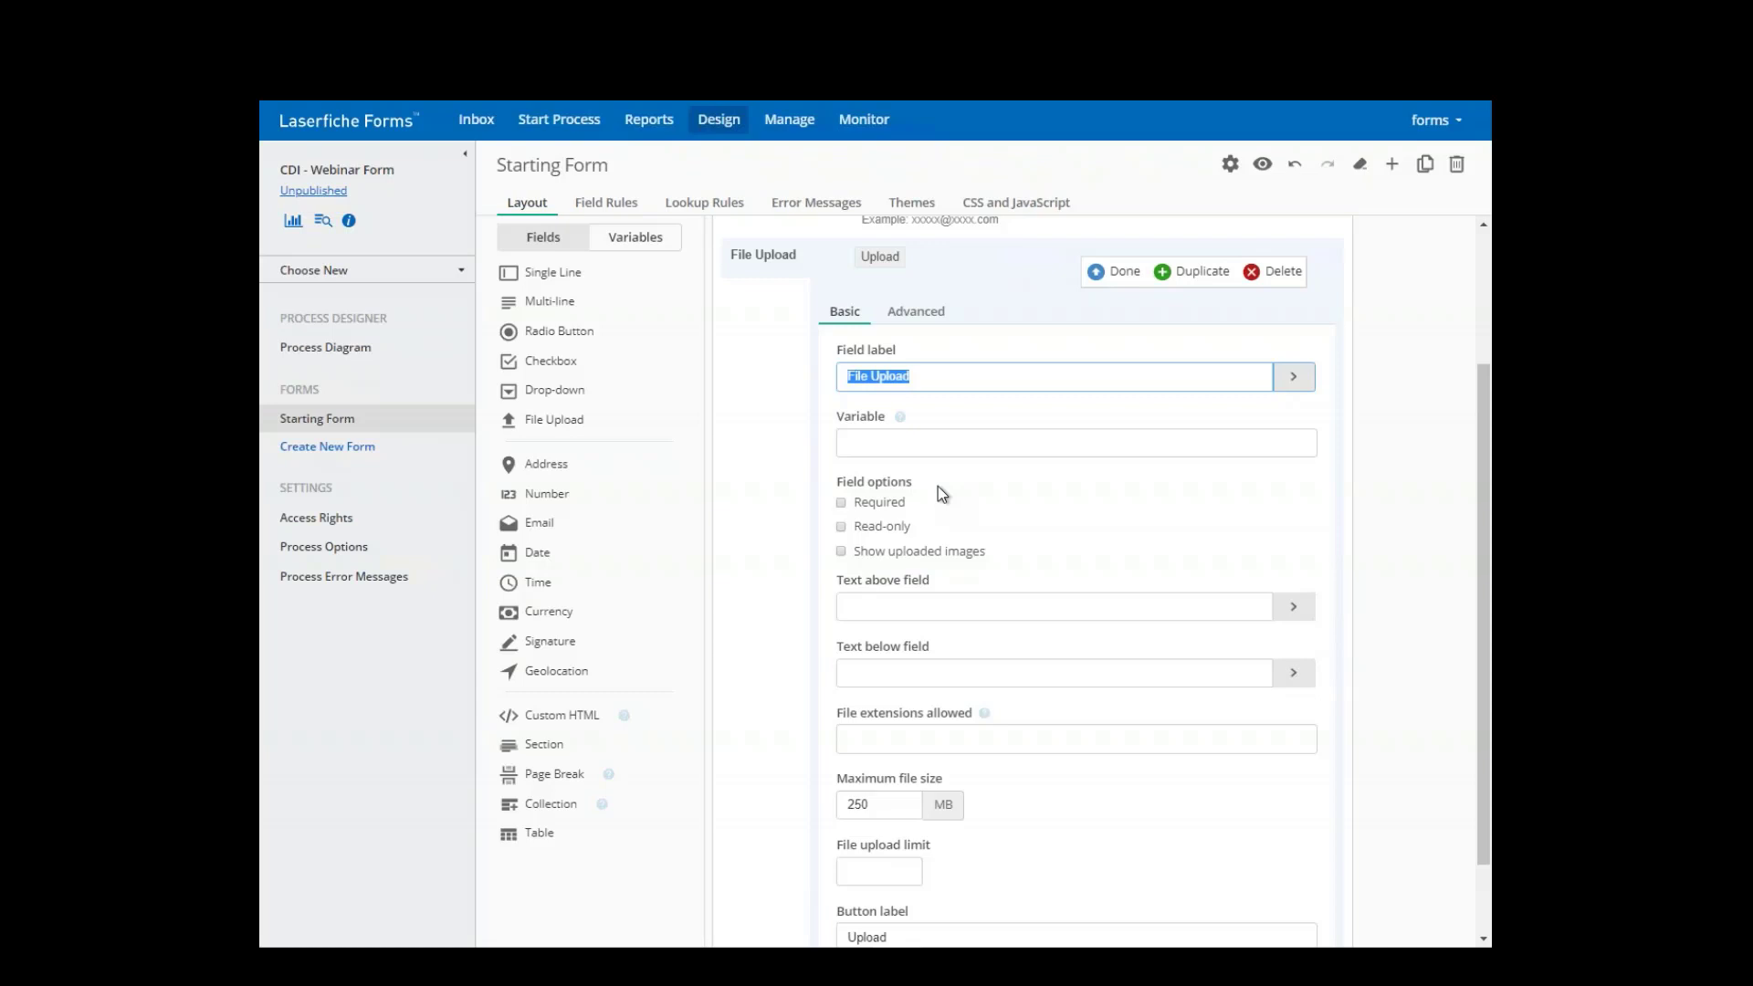
{"action": "mouse_move", "coordinate": [899, 416]}
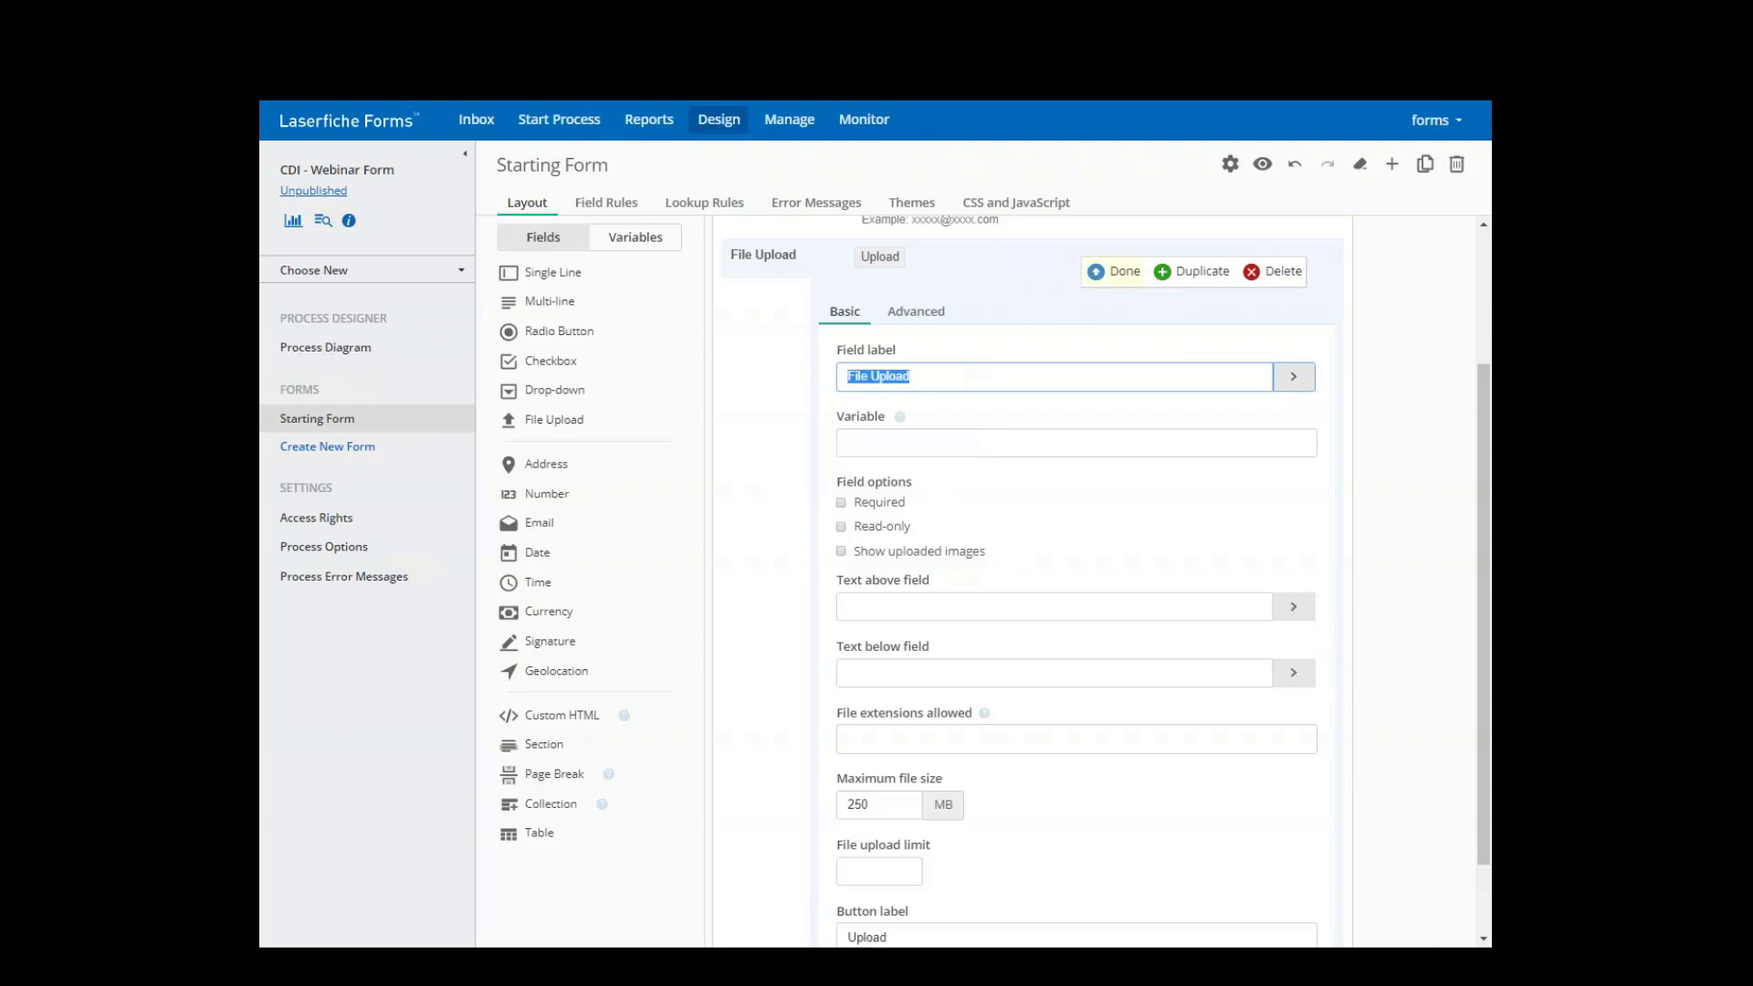
{"action": "scroll", "coordinate": [975, 695], "scroll_direction": "down", "scroll_amount": 2}
{"action": "double_click", "coordinate": [888, 839]}
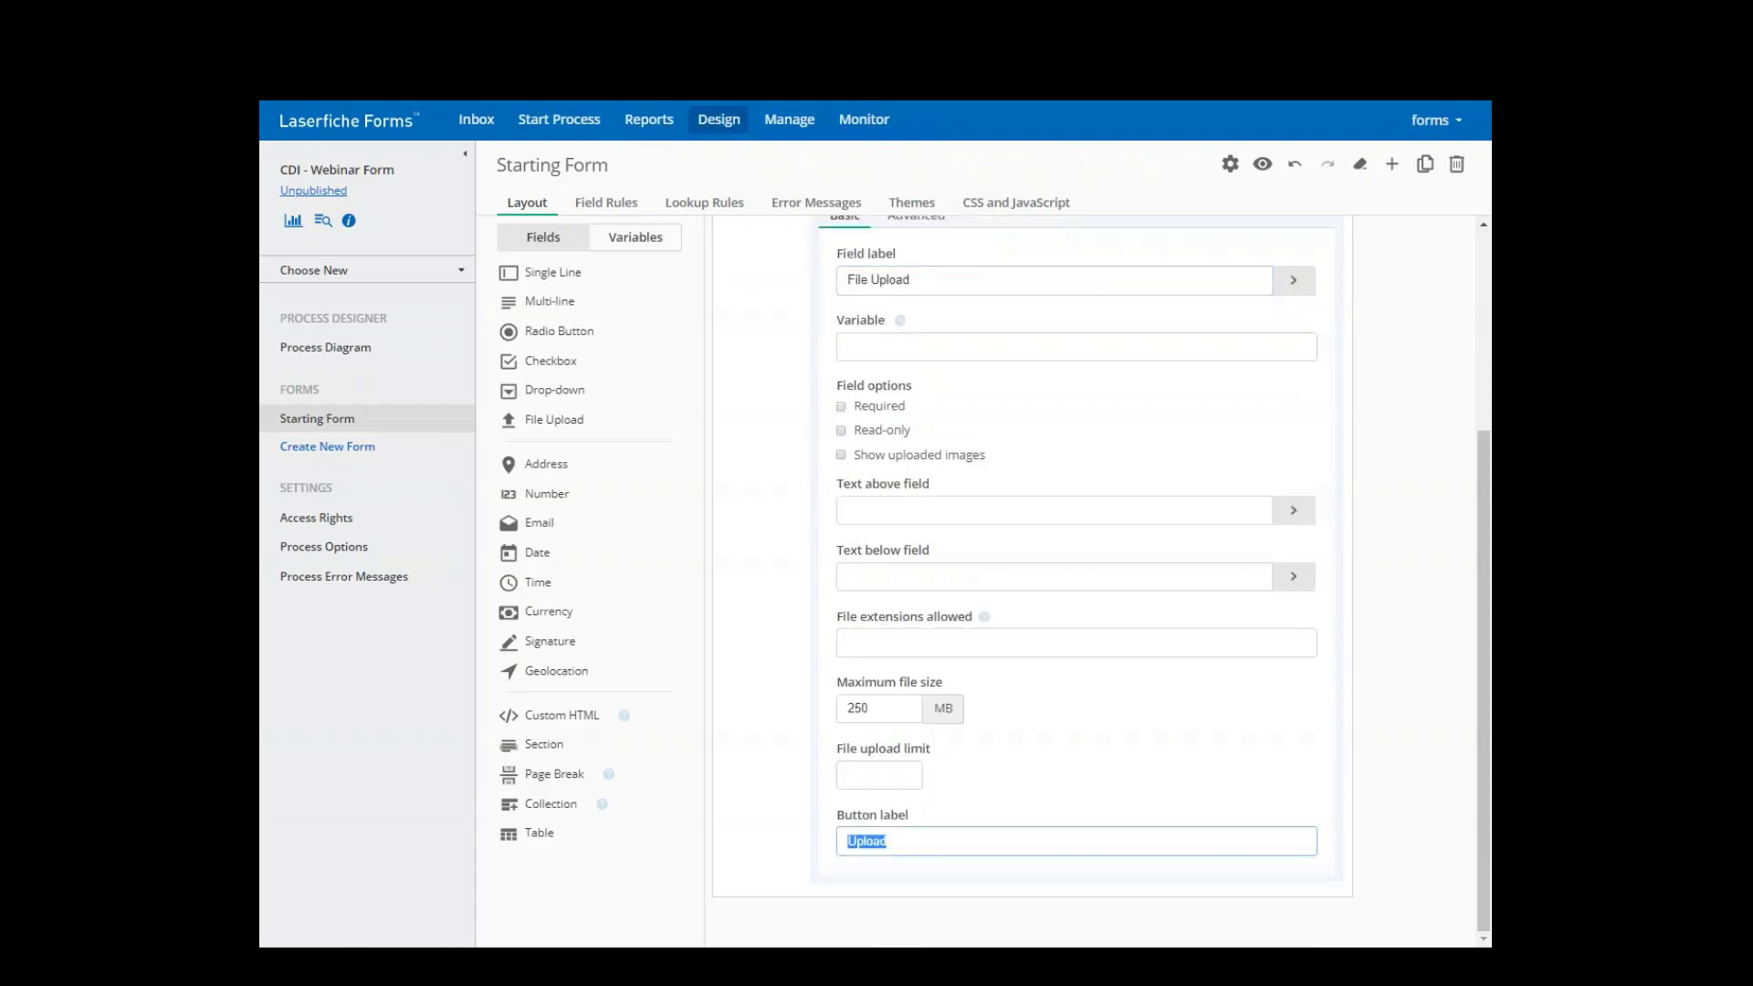
{"action": "type", "text": "Resume Attachment"}
{"action": "left_click", "coordinate": [1293, 279]}
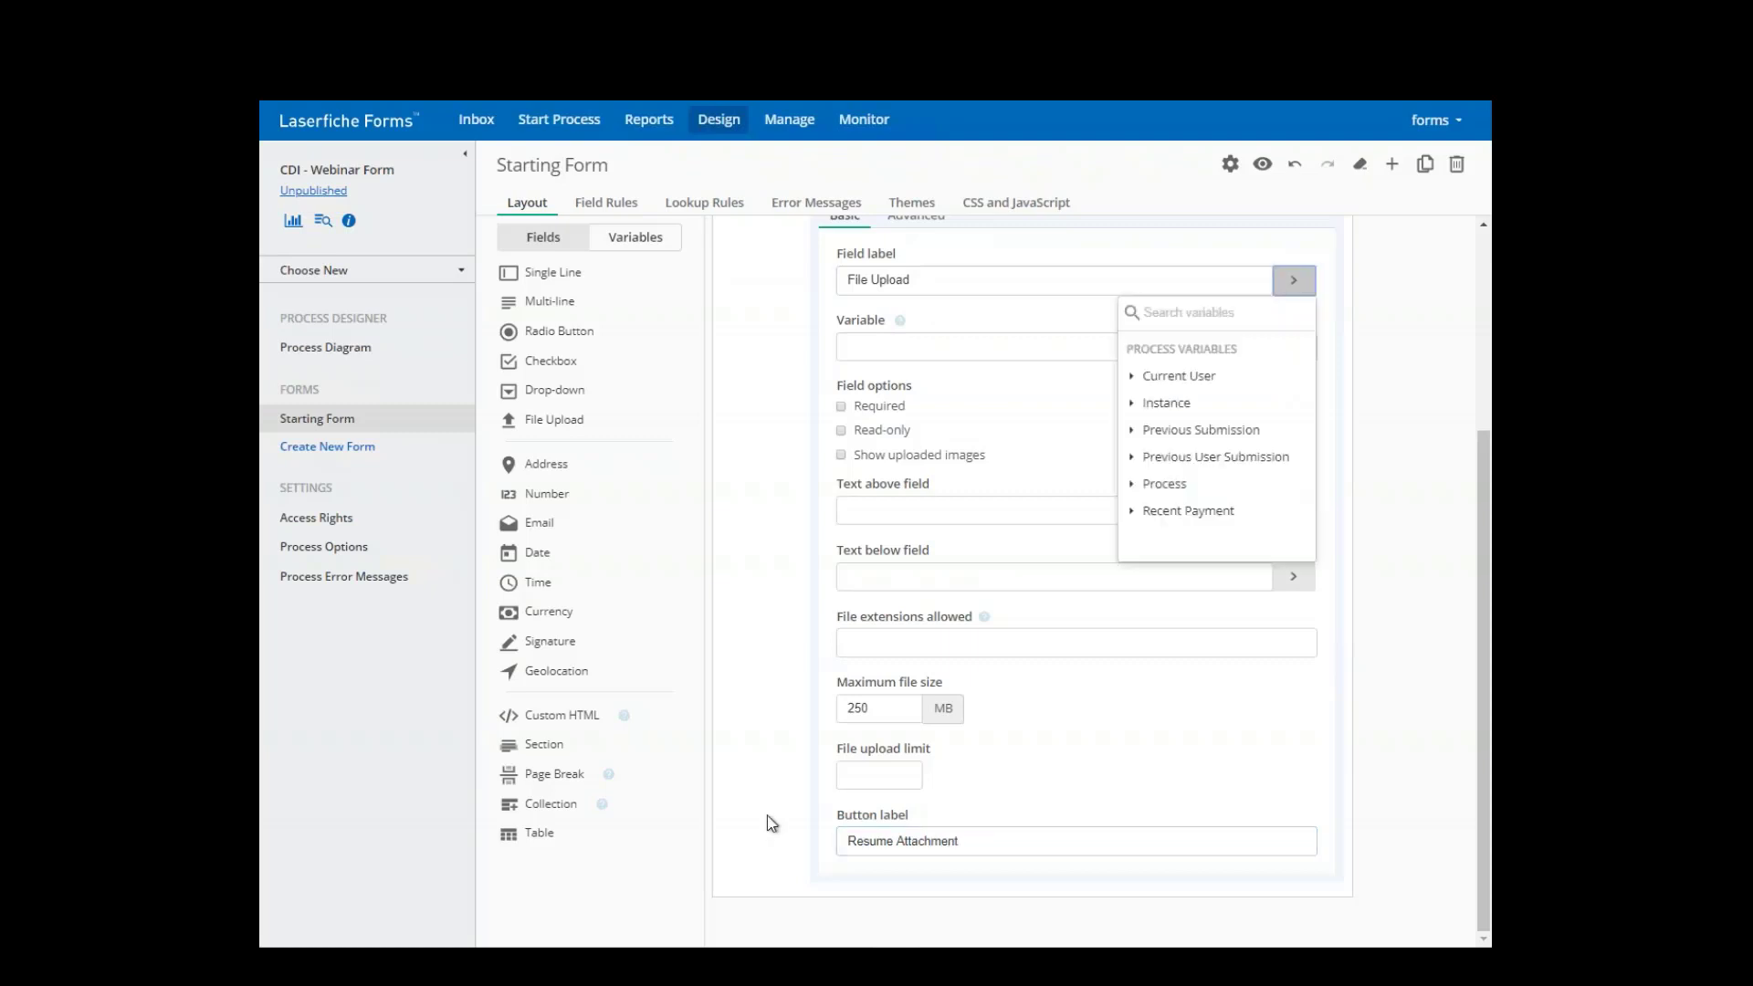
{"action": "scroll", "coordinate": [725, 751], "scroll_direction": "up", "scroll_amount": 3}
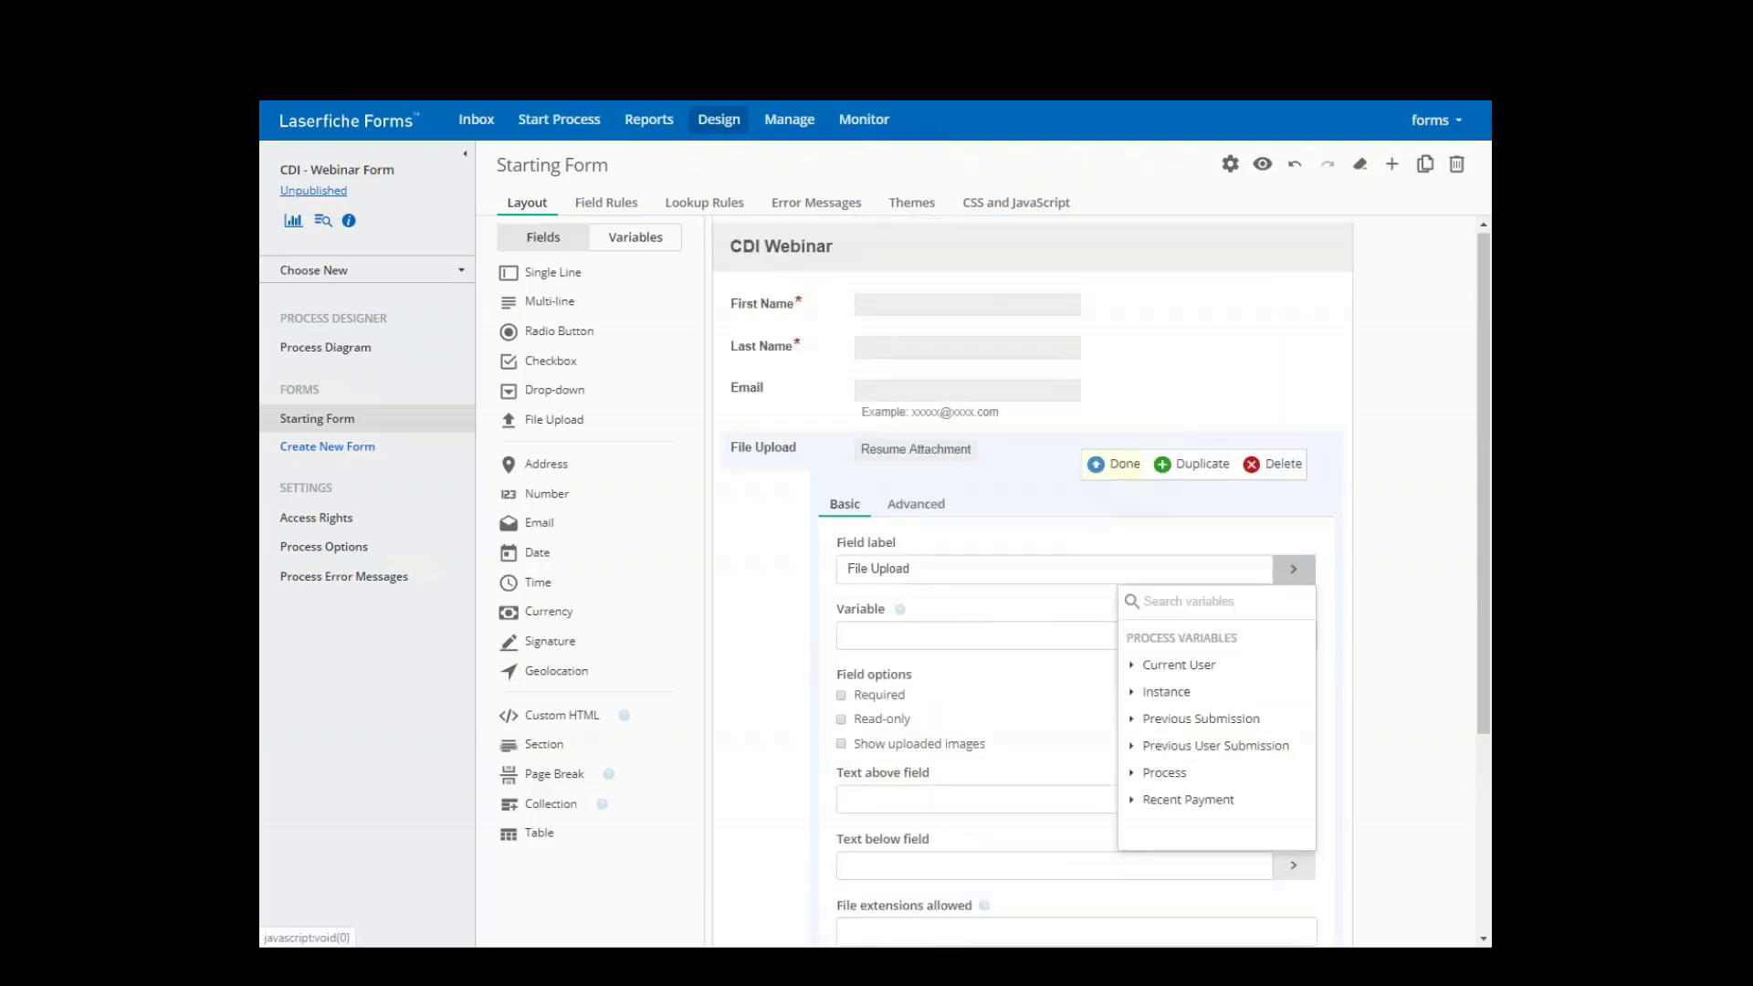
{"action": "left_click", "coordinate": [872, 474]}
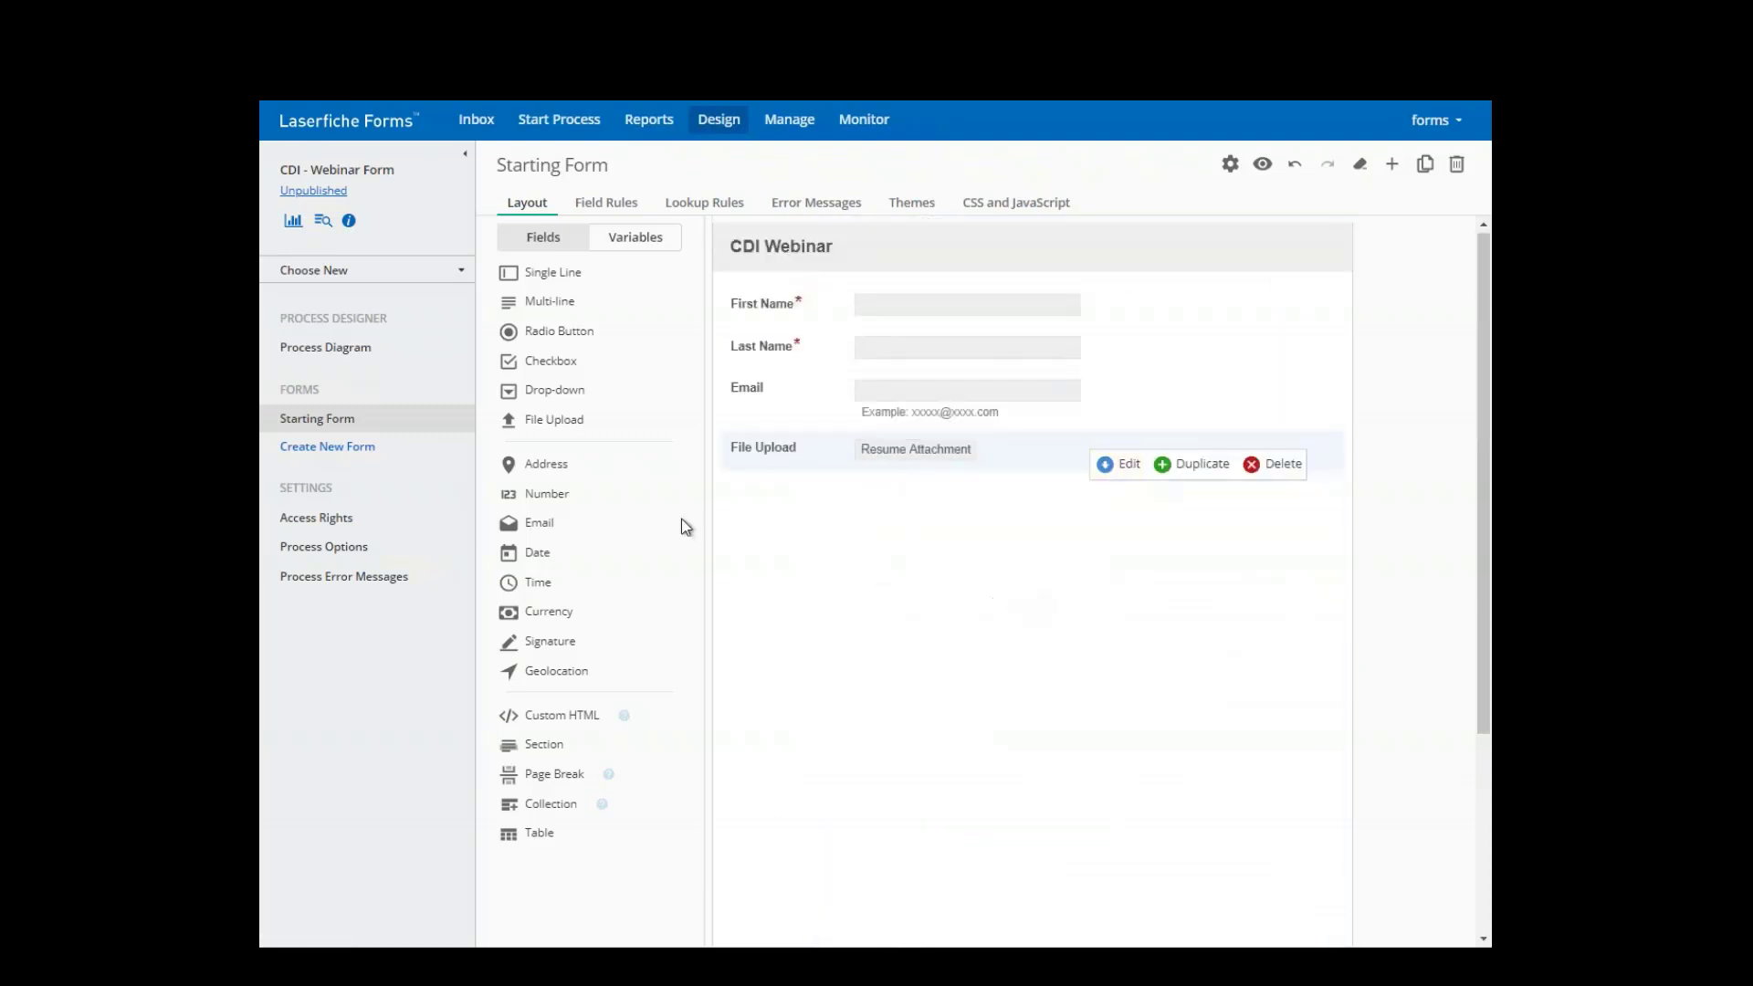
- Add an Address block below the File Upload field
{"action": "left_click_drag", "start_coordinate": [556, 463], "coordinate": [801, 535]}
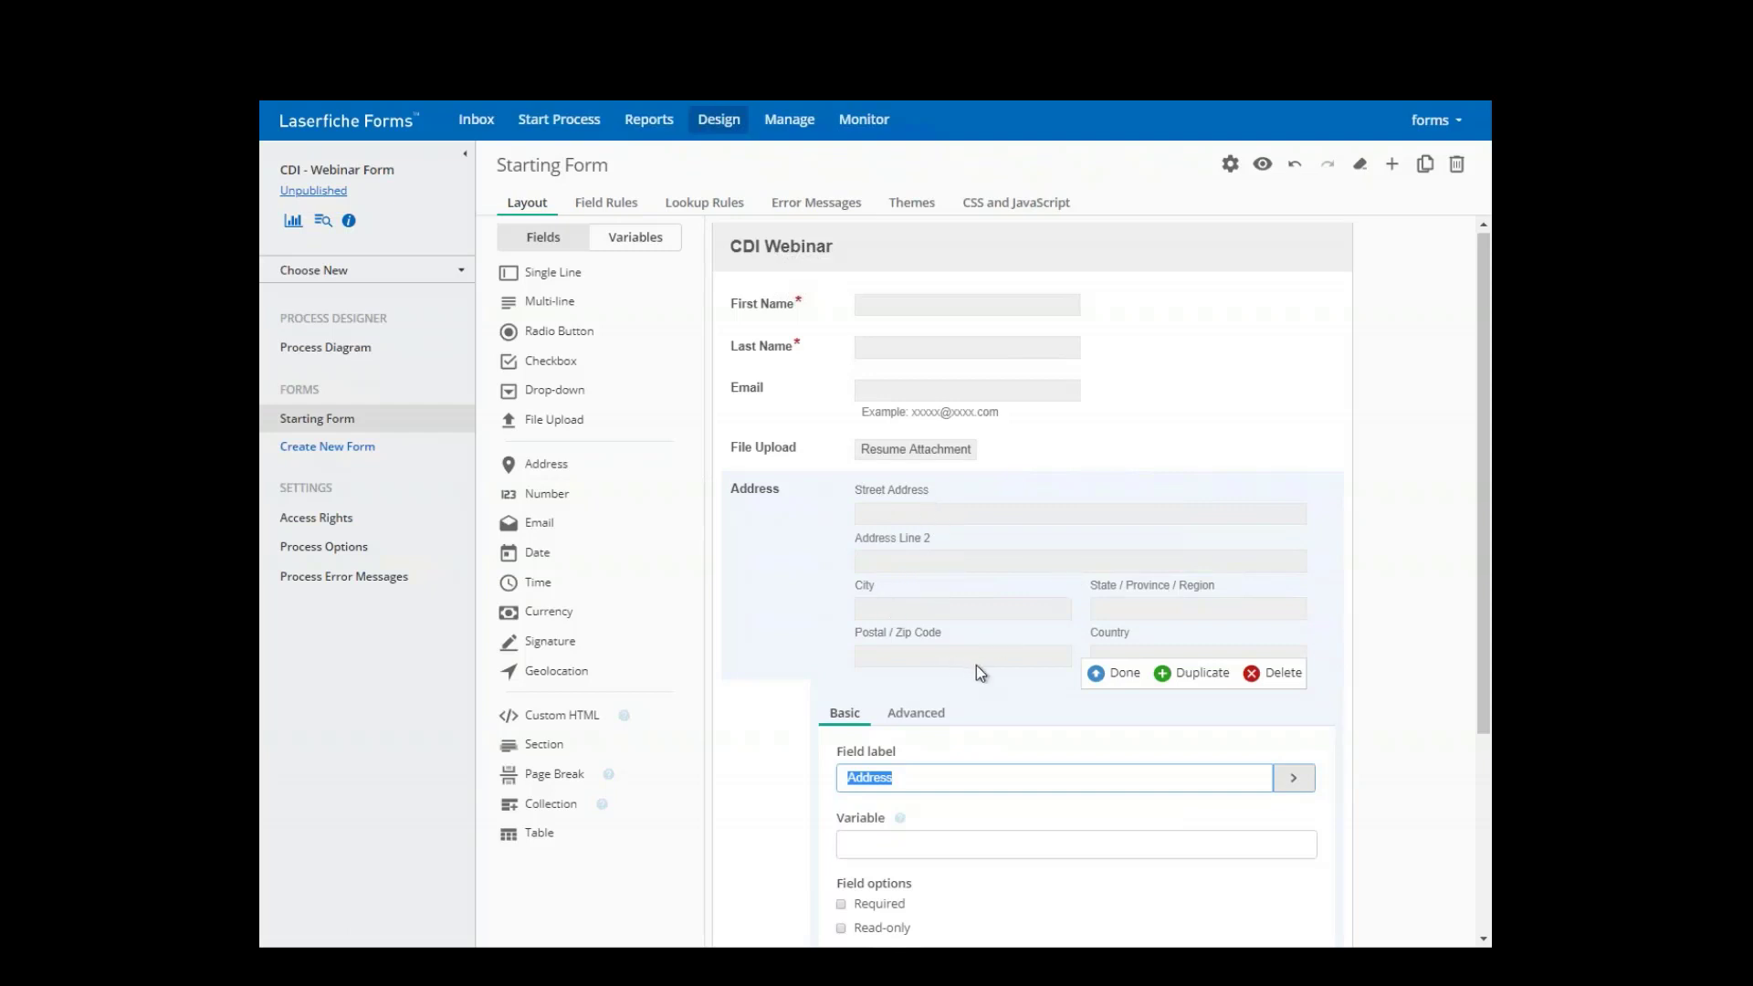
{"action": "scroll", "coordinate": [977, 673], "scroll_direction": "down", "scroll_amount": 2}
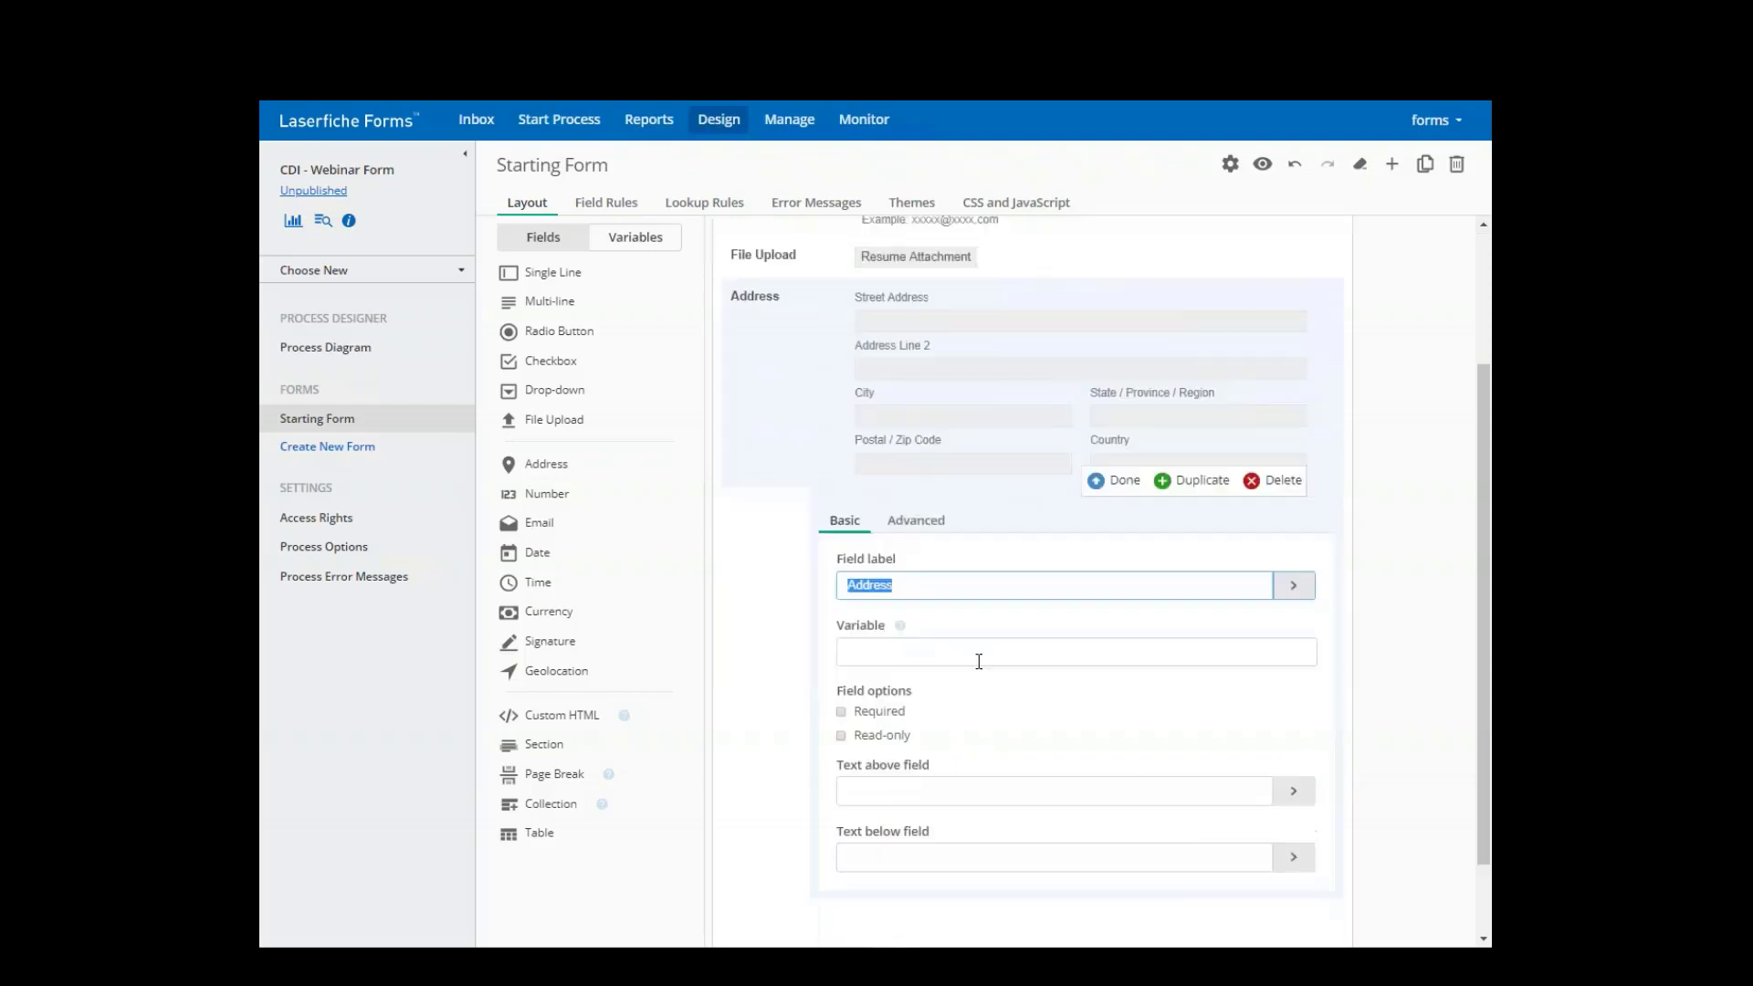
{"action": "left_click", "coordinate": [1125, 481]}
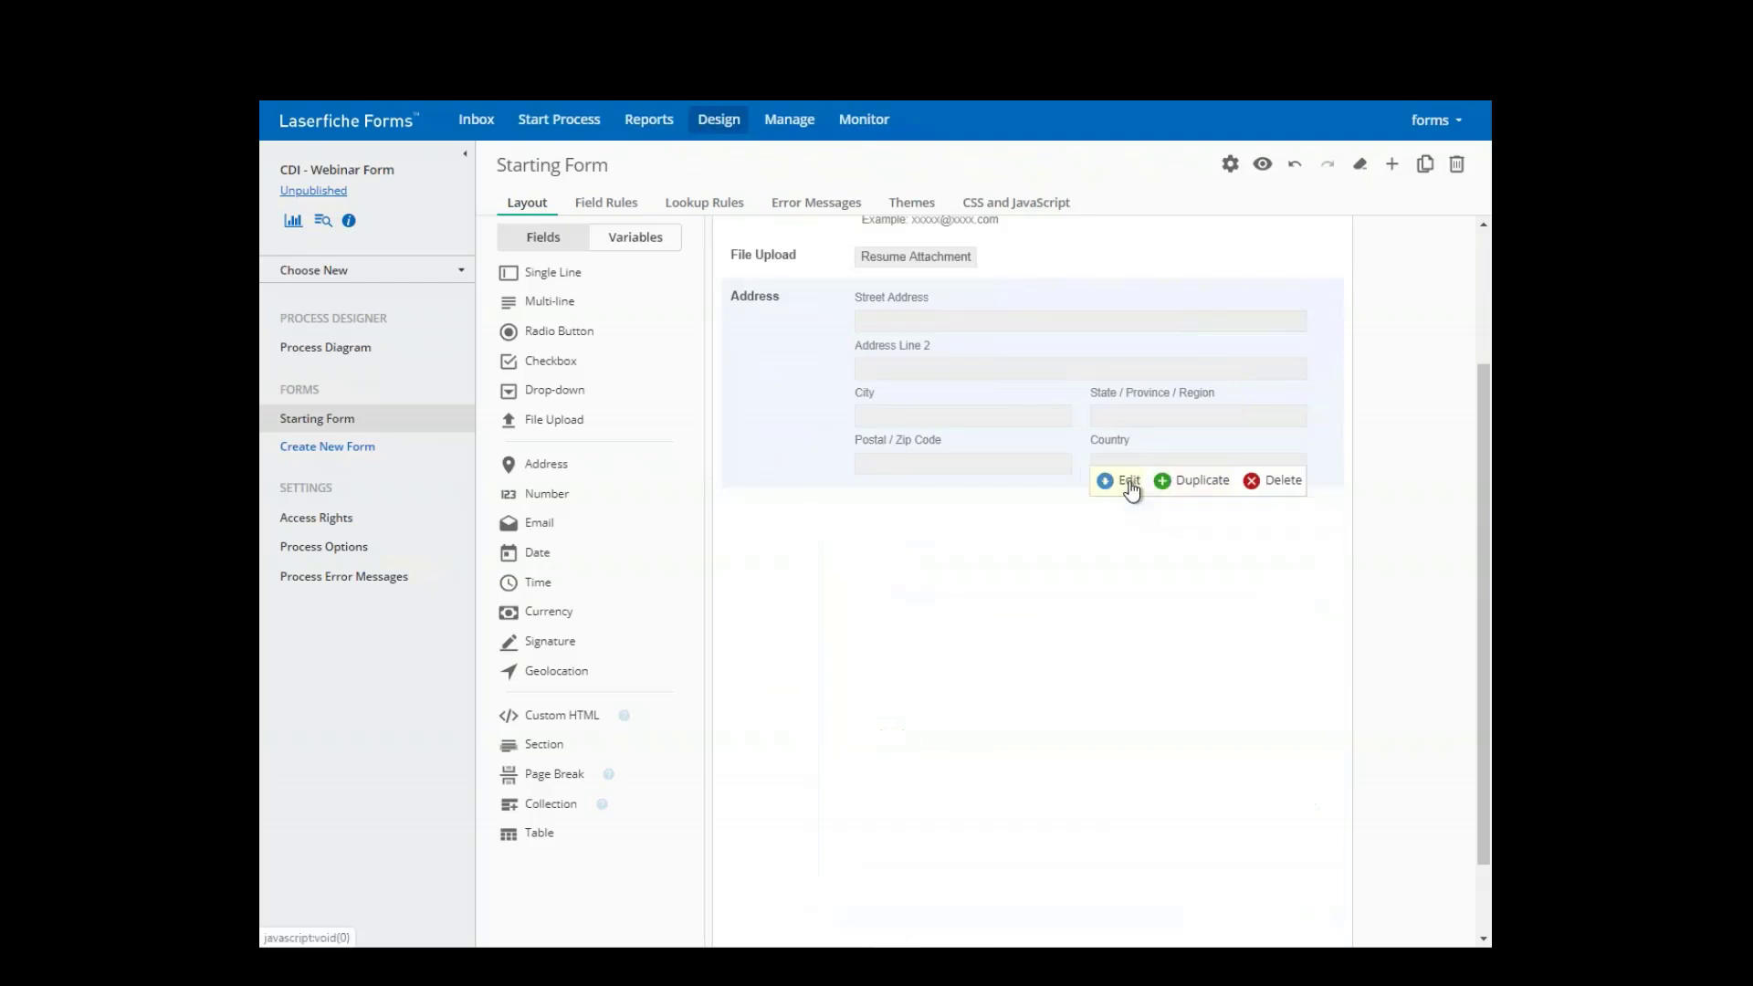
{"action": "scroll", "coordinate": [1132, 457], "scroll_direction": "up", "scroll_amount": 2}
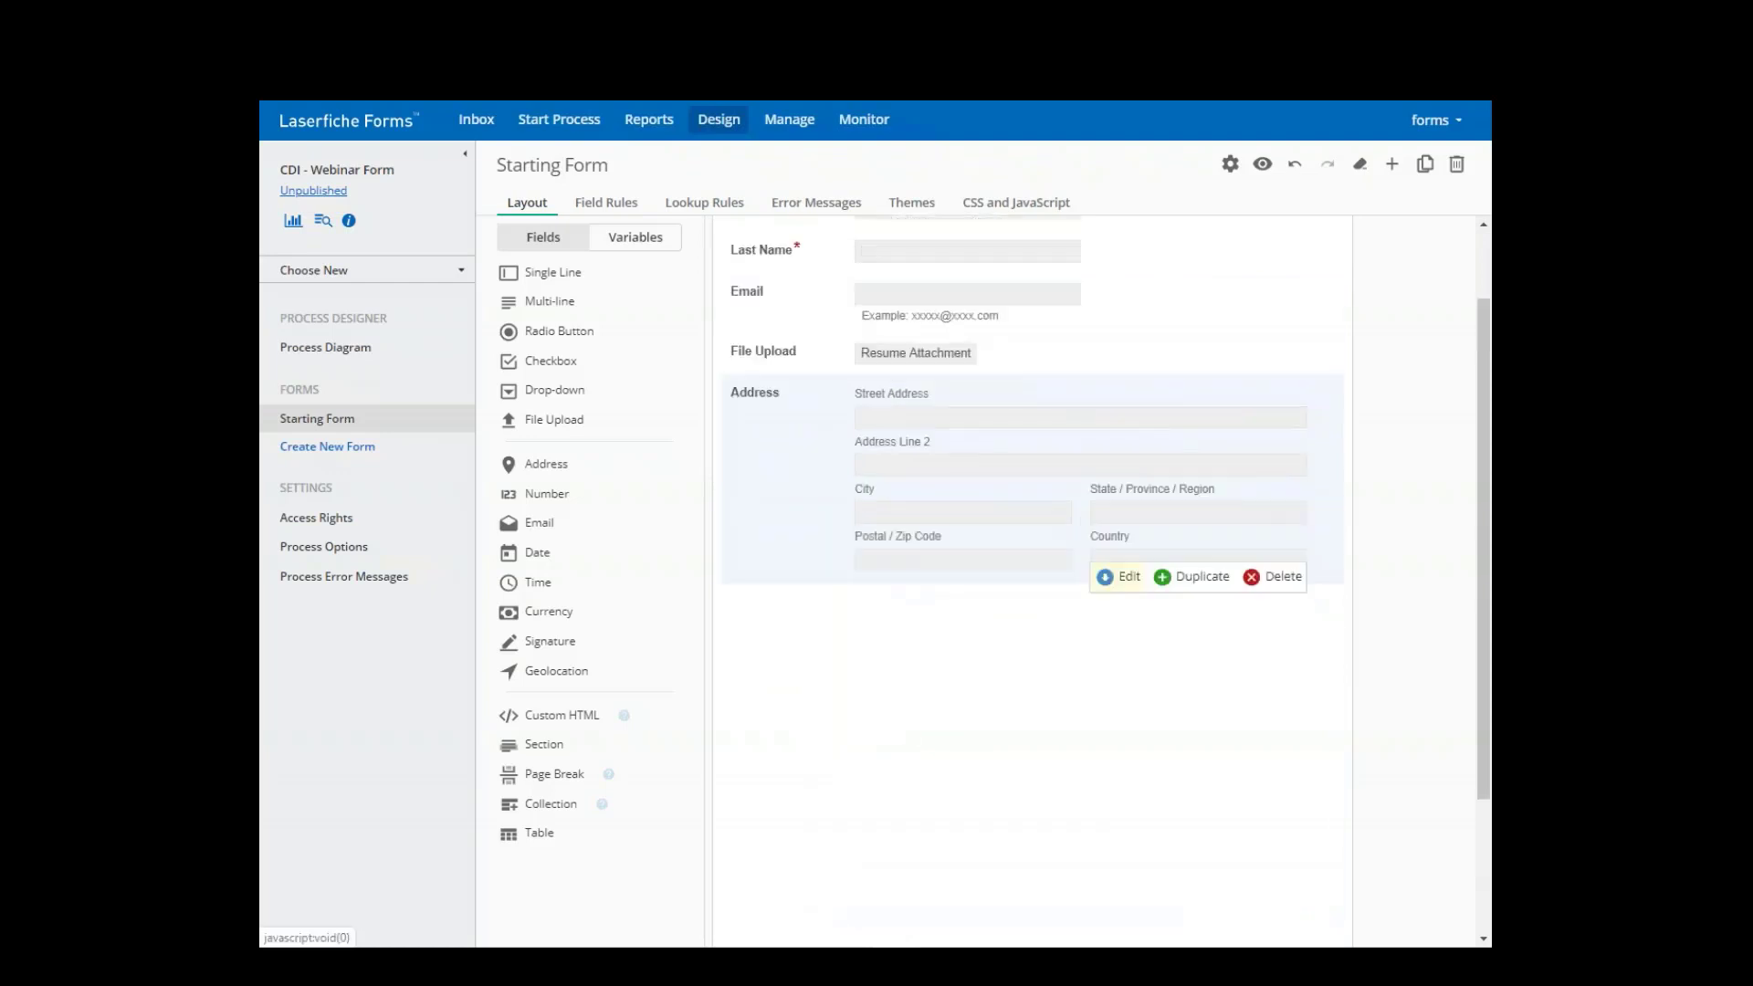
- Preview the form, try the Street Address box, and return to the designer
{"action": "left_click", "coordinate": [1261, 169]}
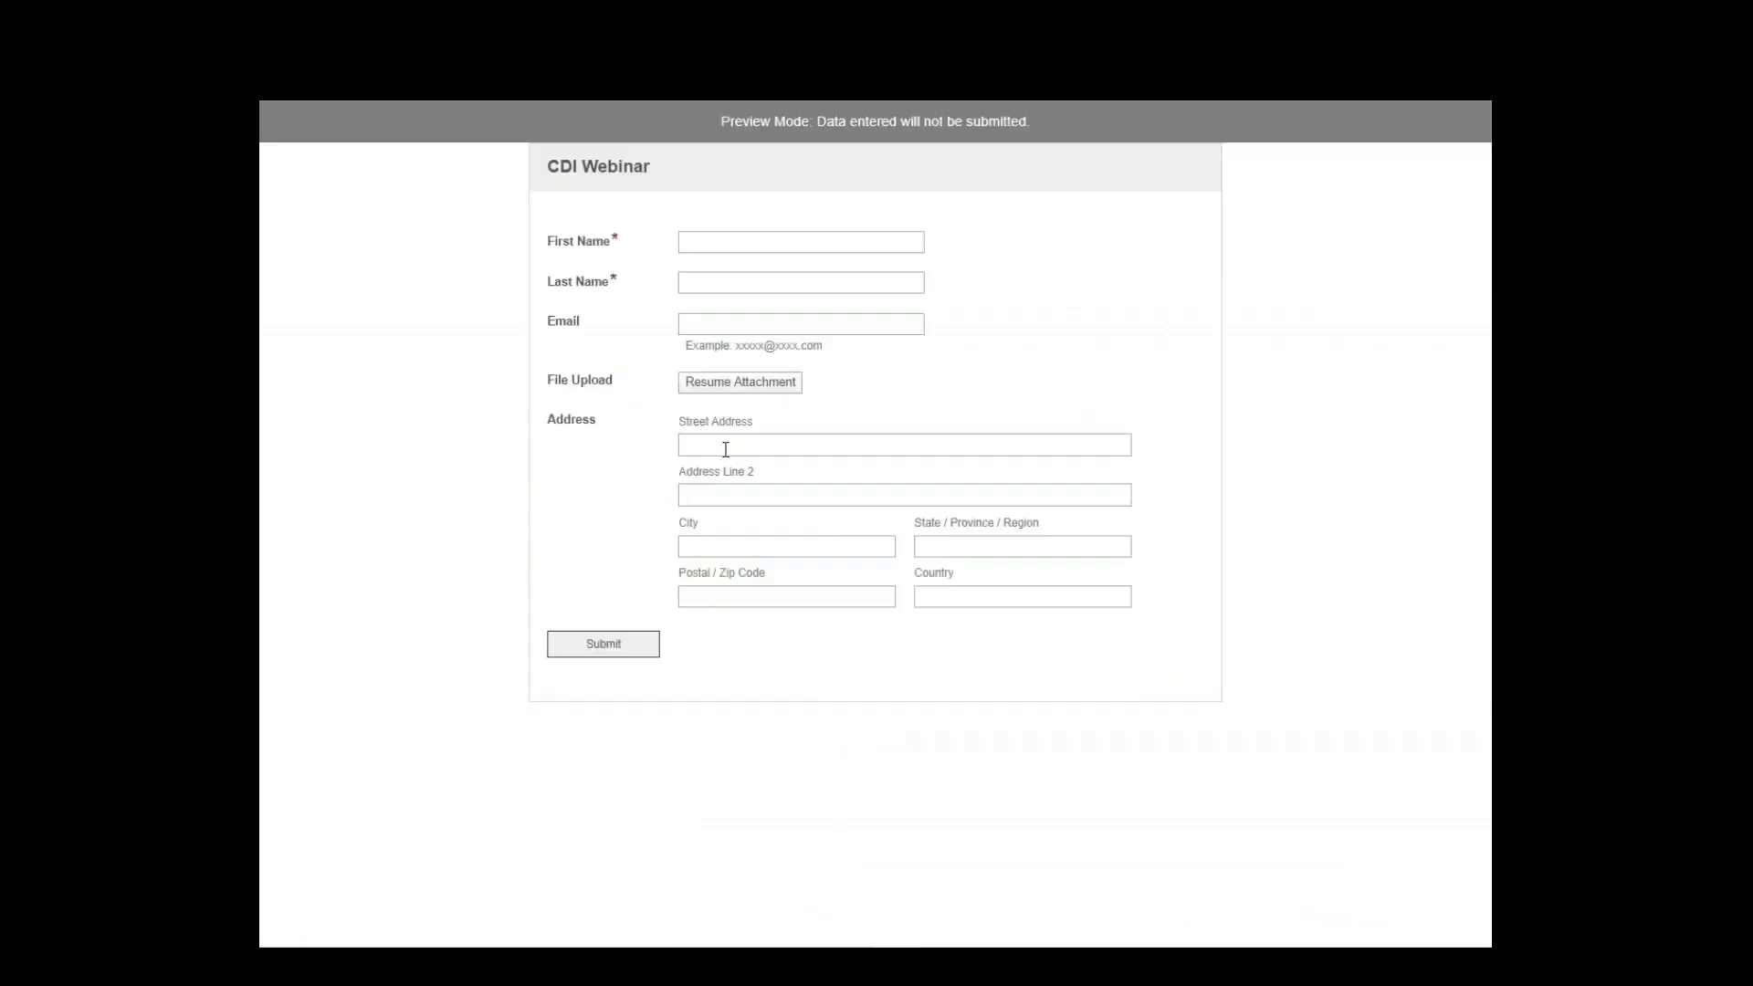
{"action": "left_click", "coordinate": [726, 449]}
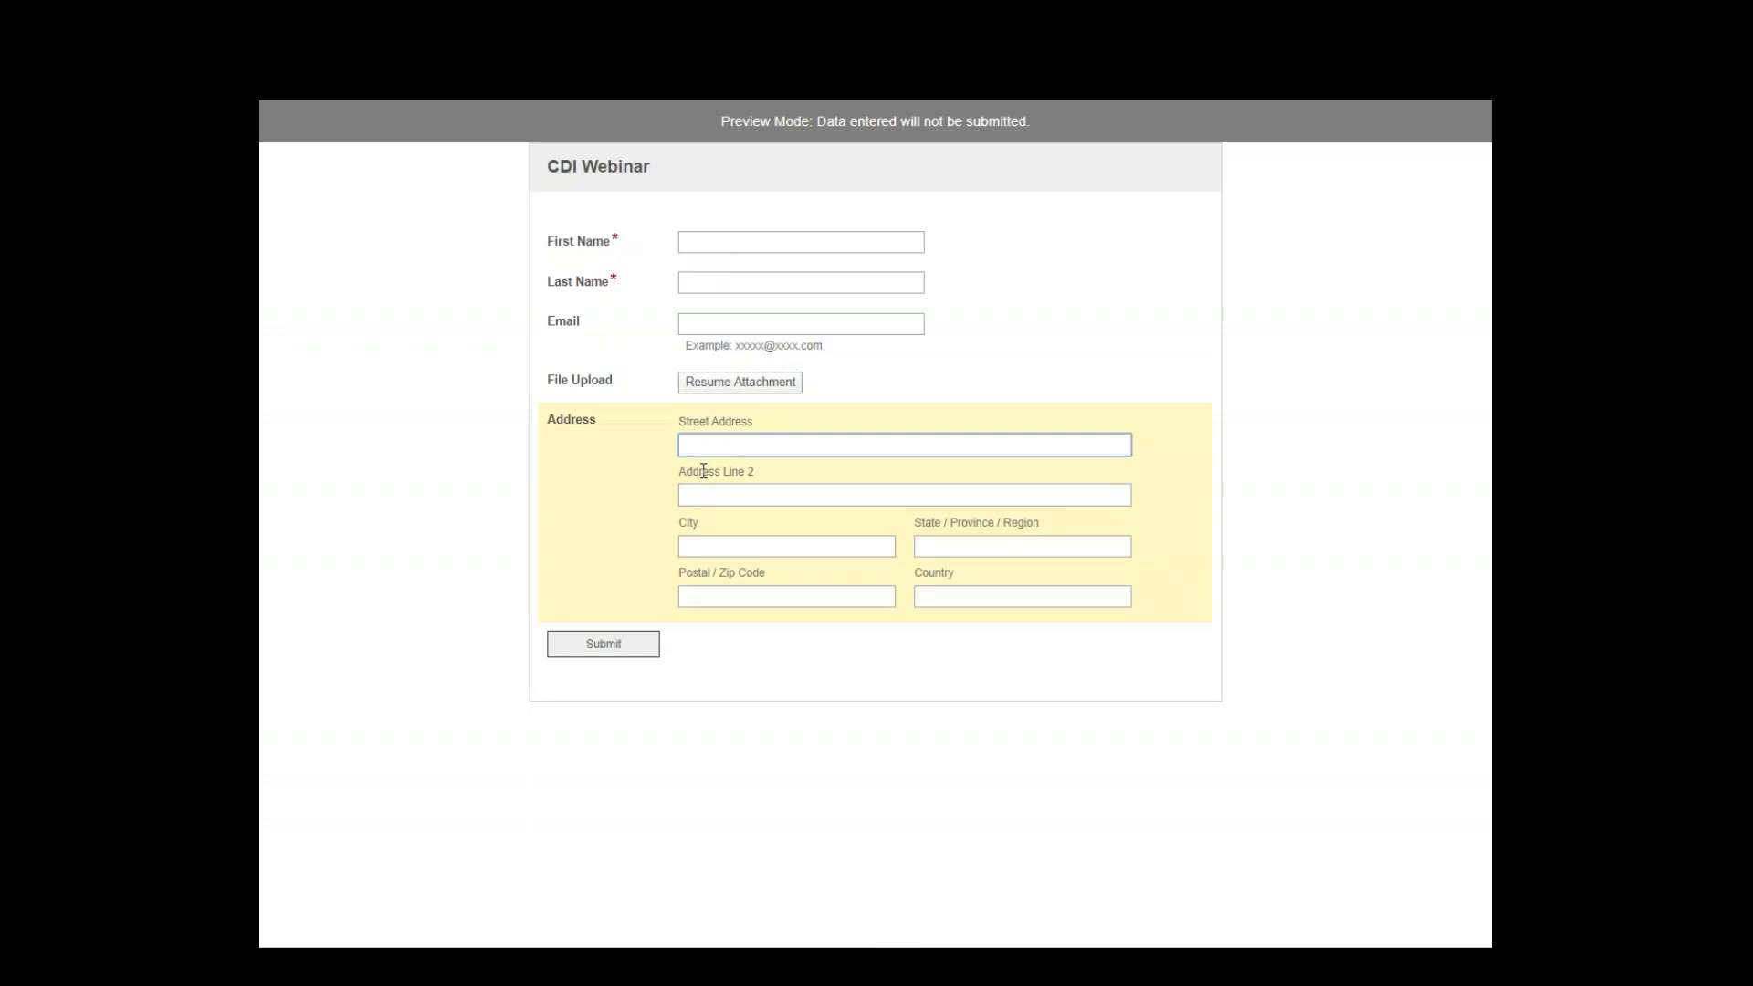
{"action": "left_click", "coordinate": [758, 57]}
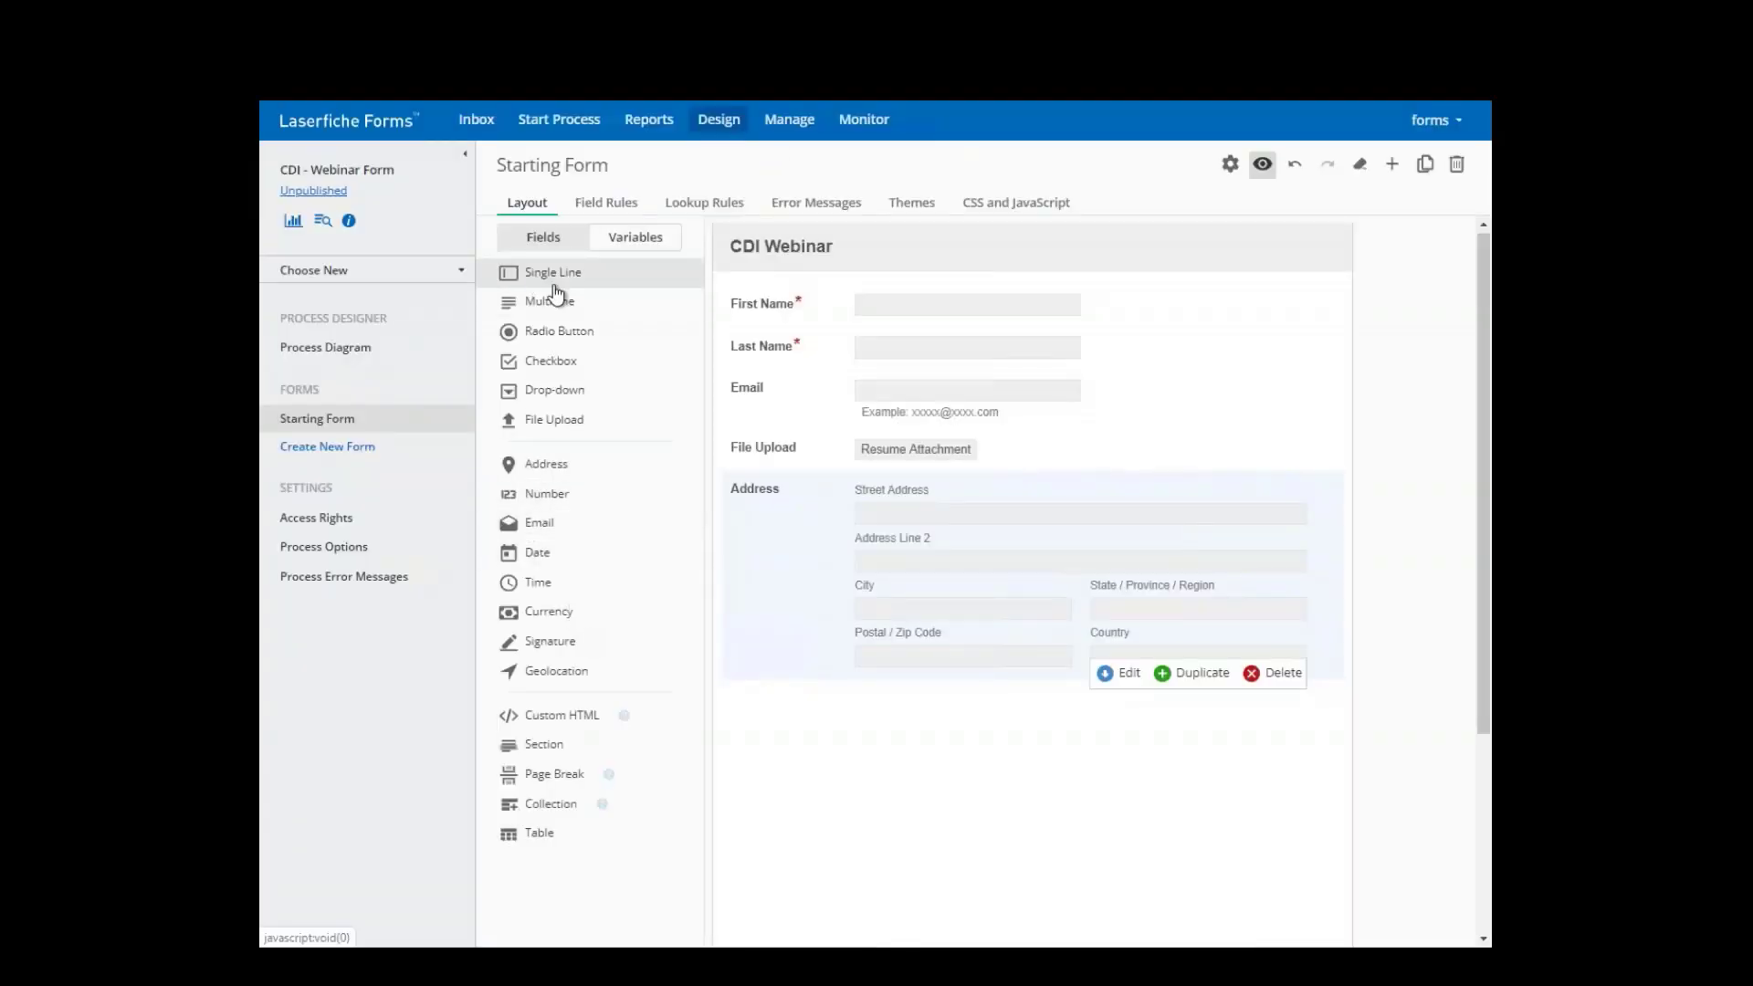
- Add a single-line field labelled 'Phone Number' below the Address block
{"action": "left_click_drag", "start_coordinate": [555, 283], "coordinate": [867, 730]}
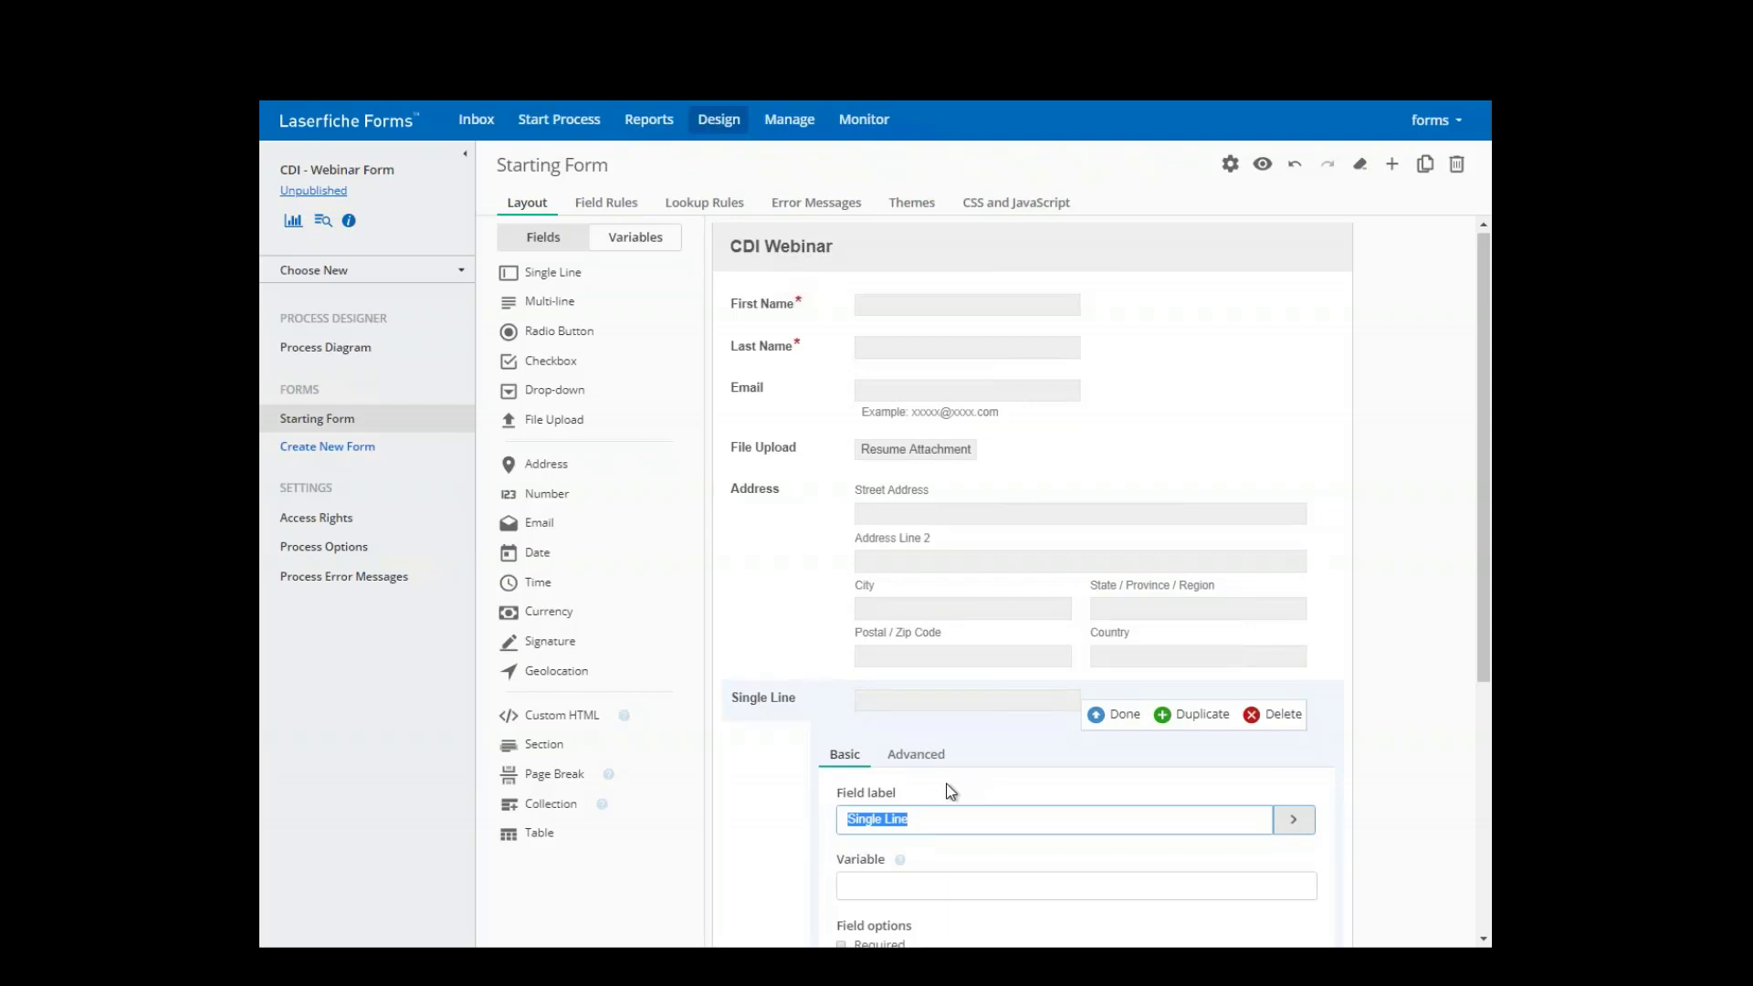
{"action": "type", "text": "Phone Number"}
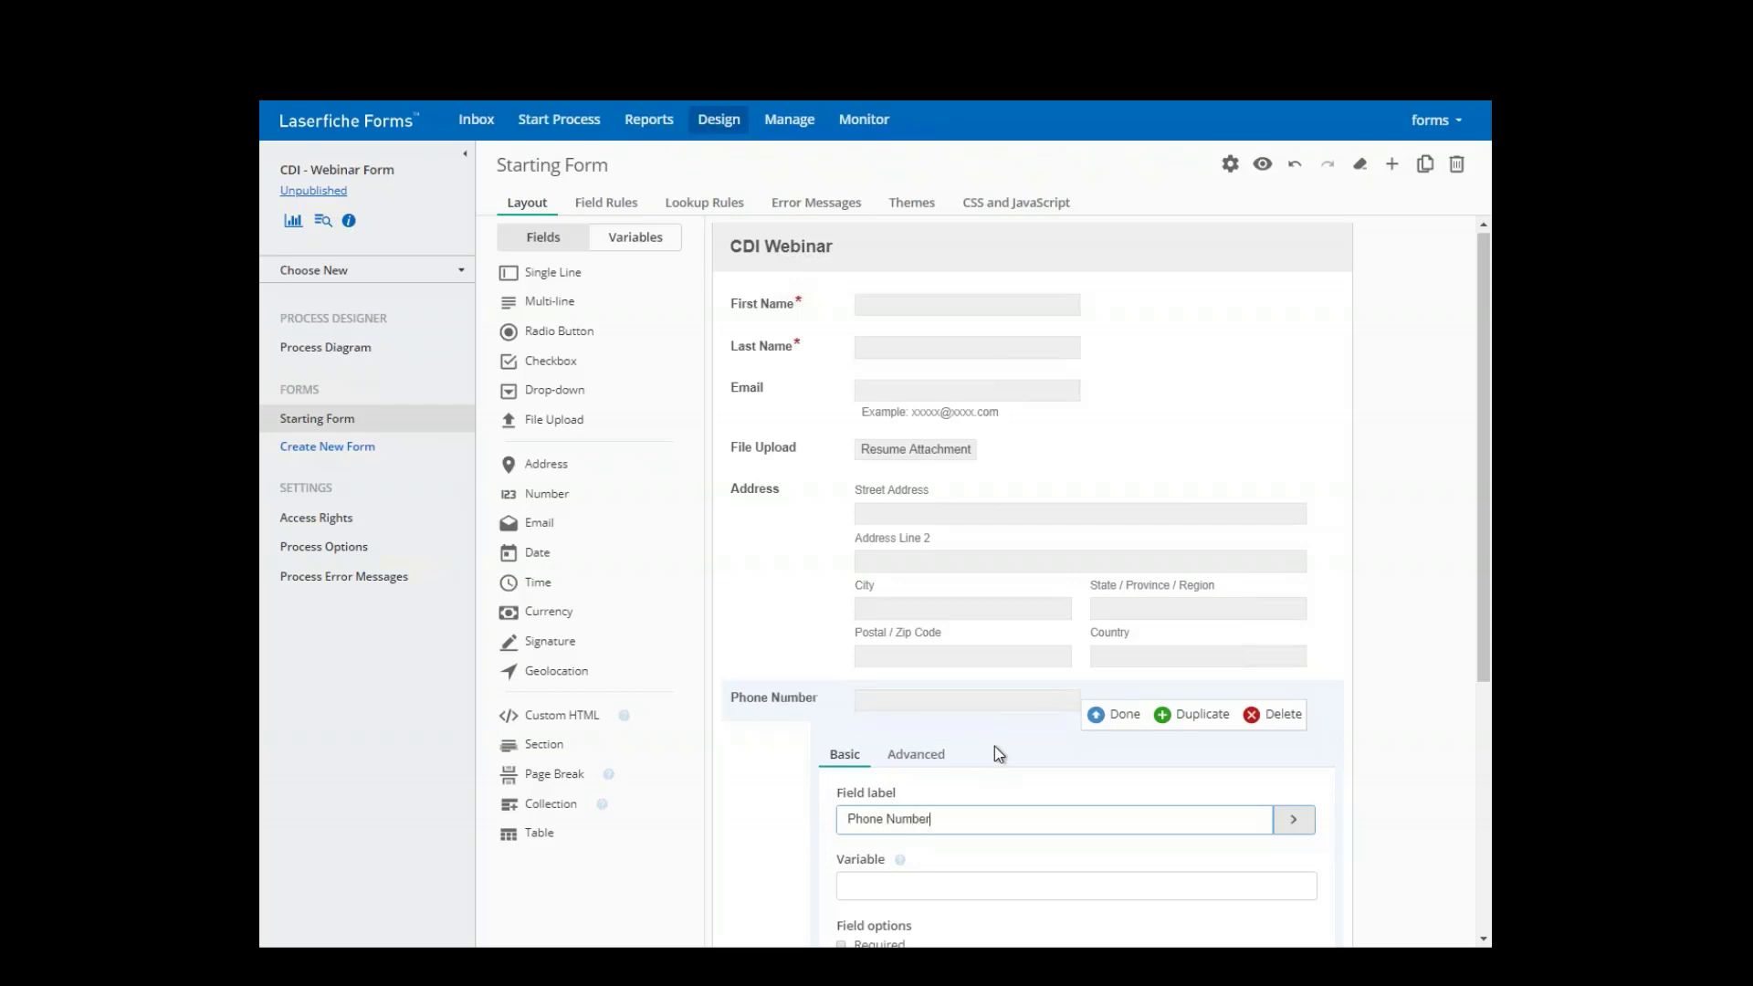
{"action": "left_click", "coordinate": [1096, 714]}
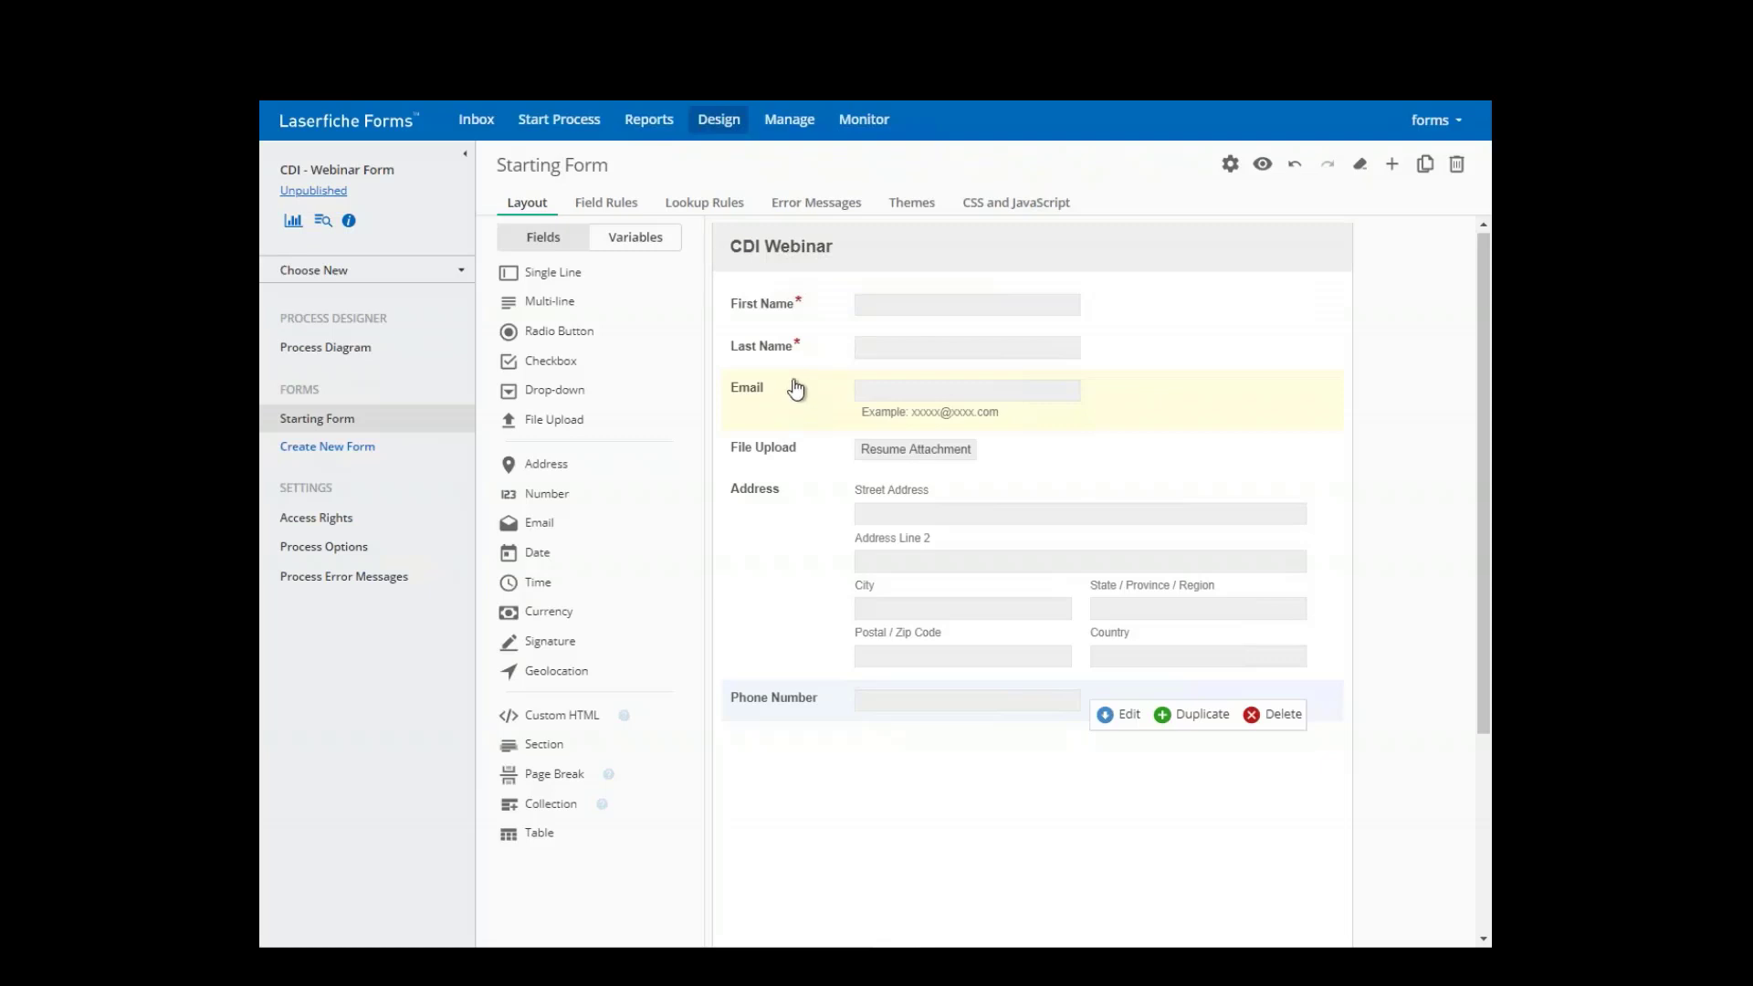
- Set form labels to Top alignment and saved page orientation to Landscape, then preview
{"action": "left_click", "coordinate": [1231, 165]}
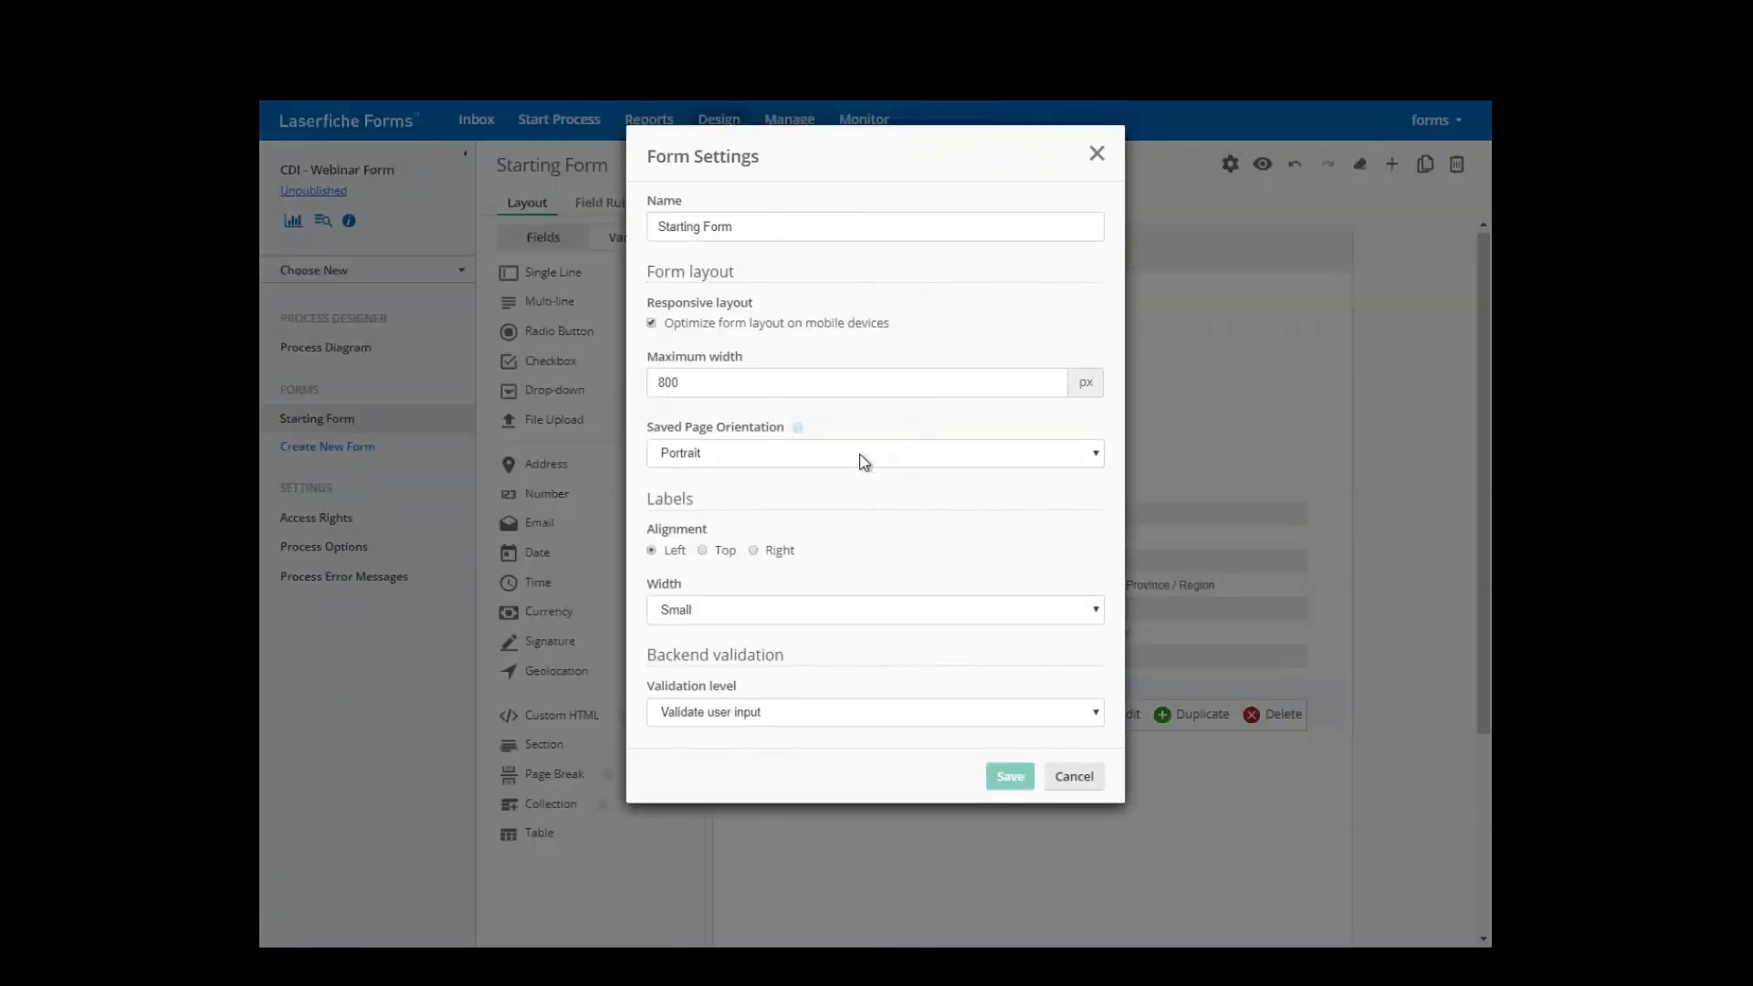
{"action": "left_click", "coordinate": [706, 552]}
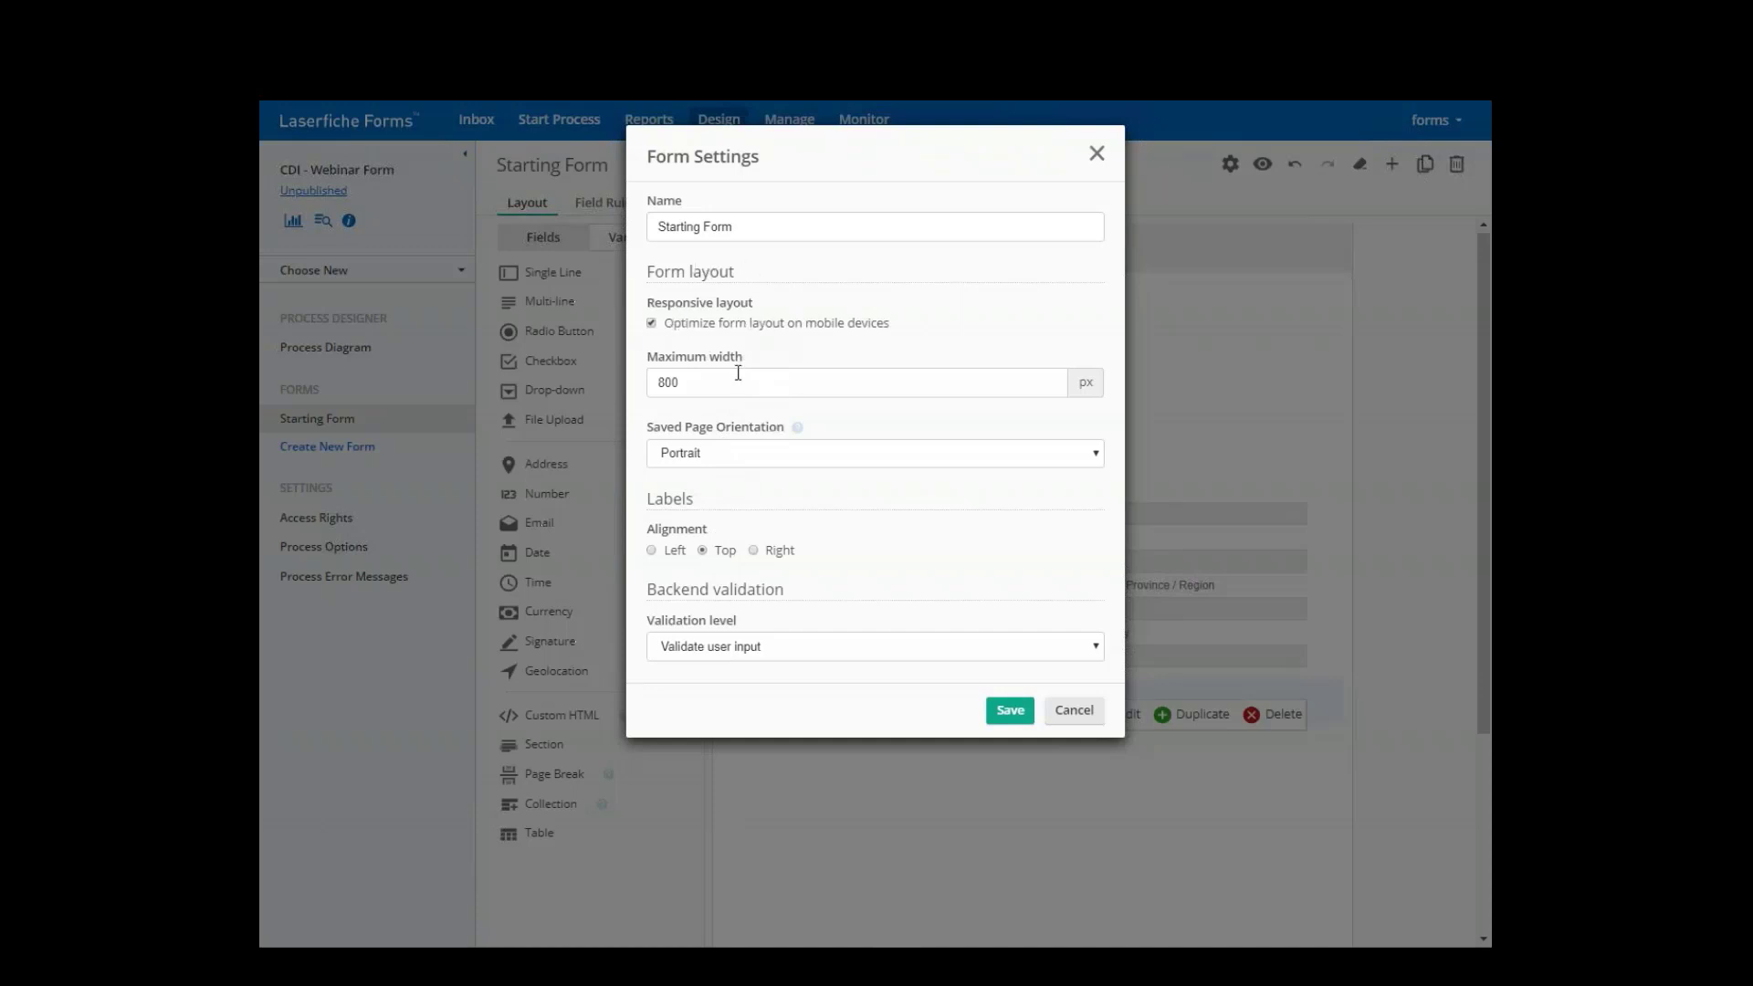
{"action": "left_click", "coordinate": [726, 453]}
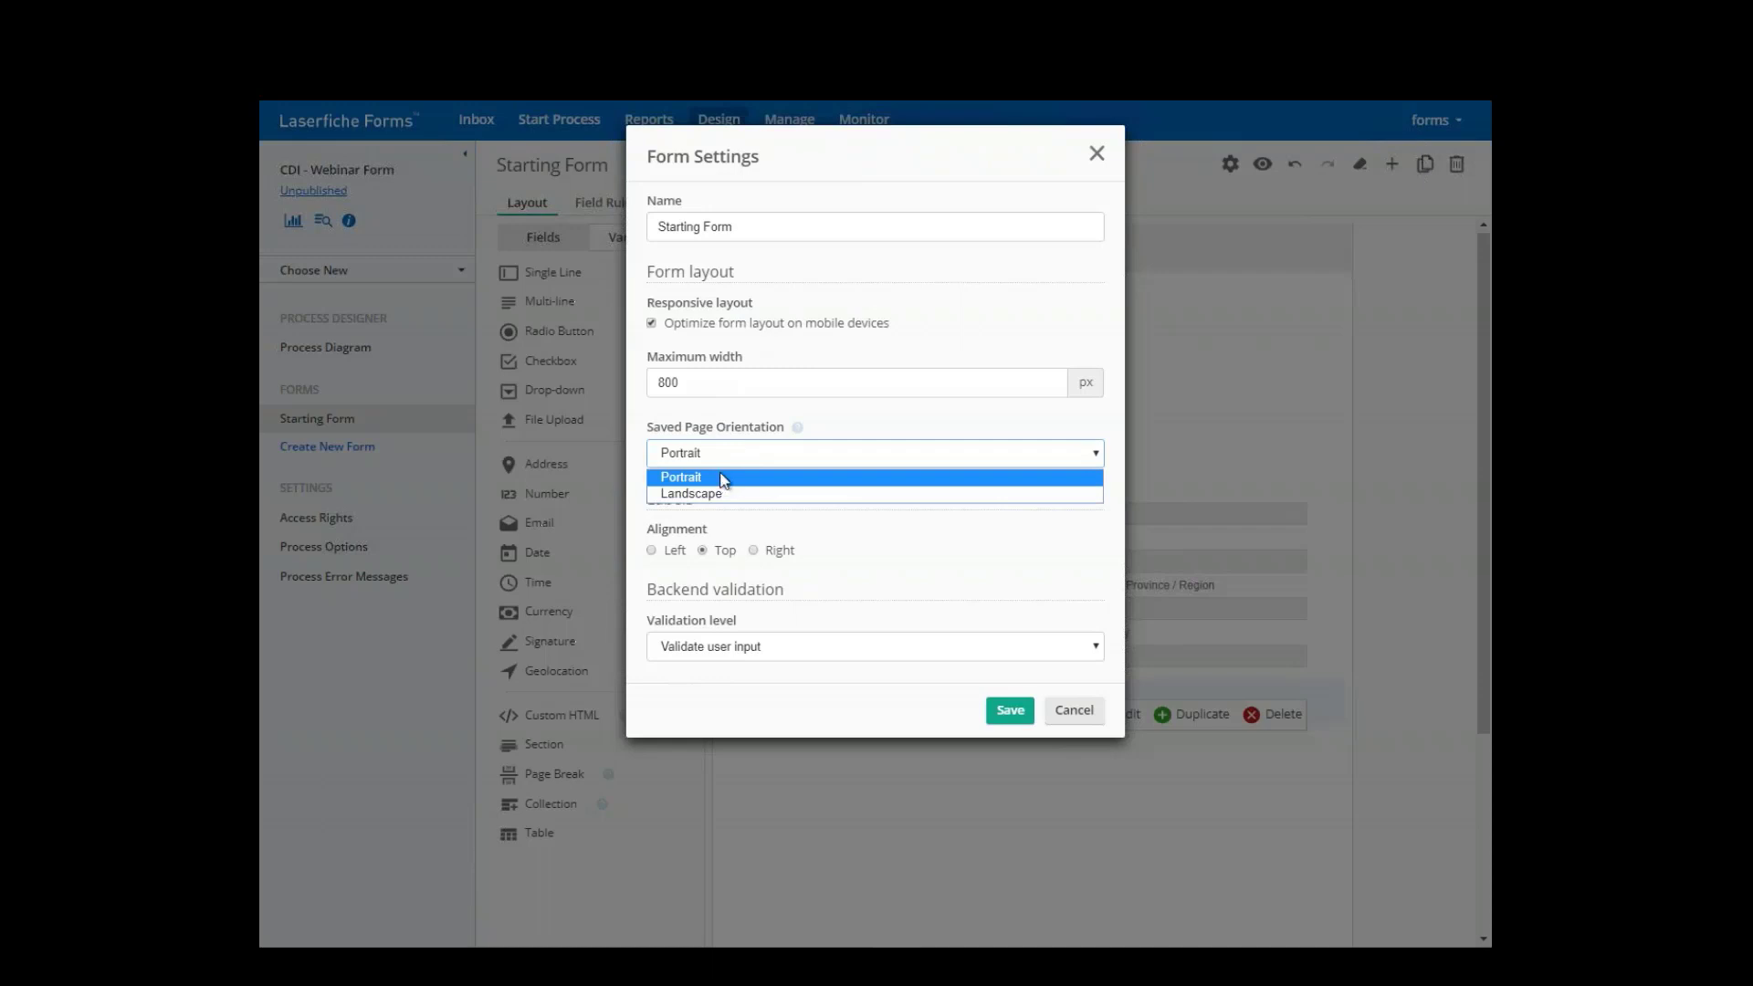
{"action": "left_click", "coordinate": [715, 494]}
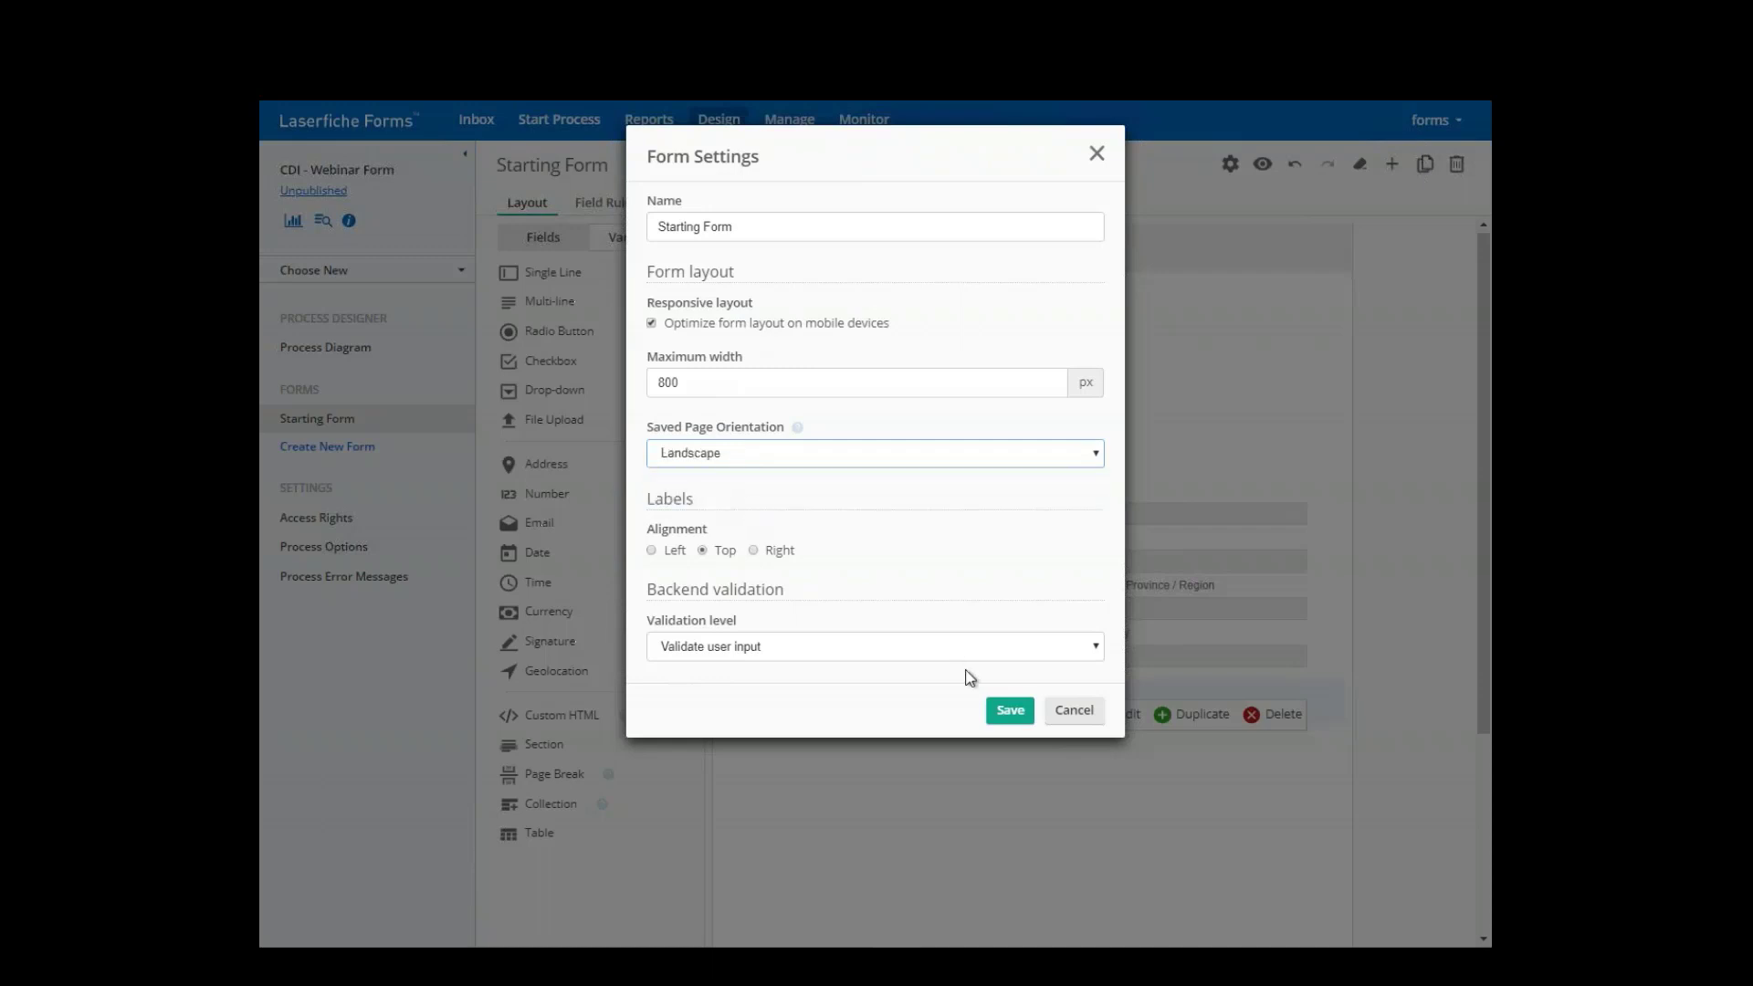
{"action": "left_click", "coordinate": [1011, 711]}
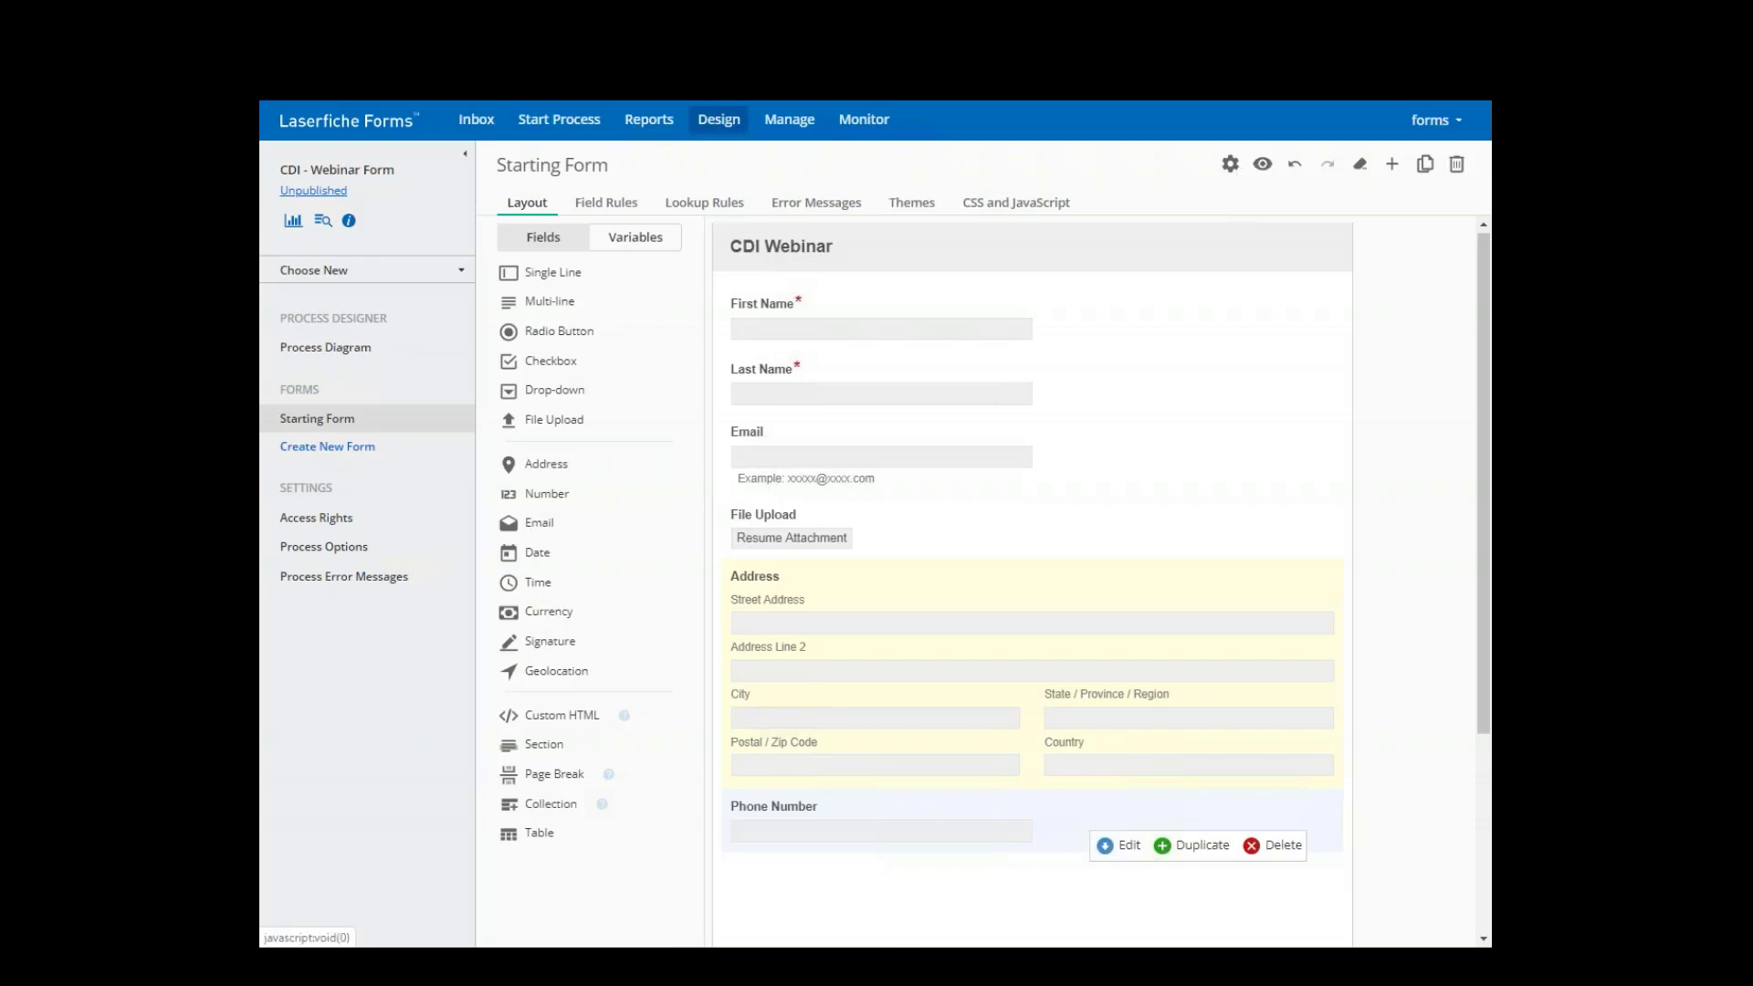
{"action": "left_click", "coordinate": [1261, 165]}
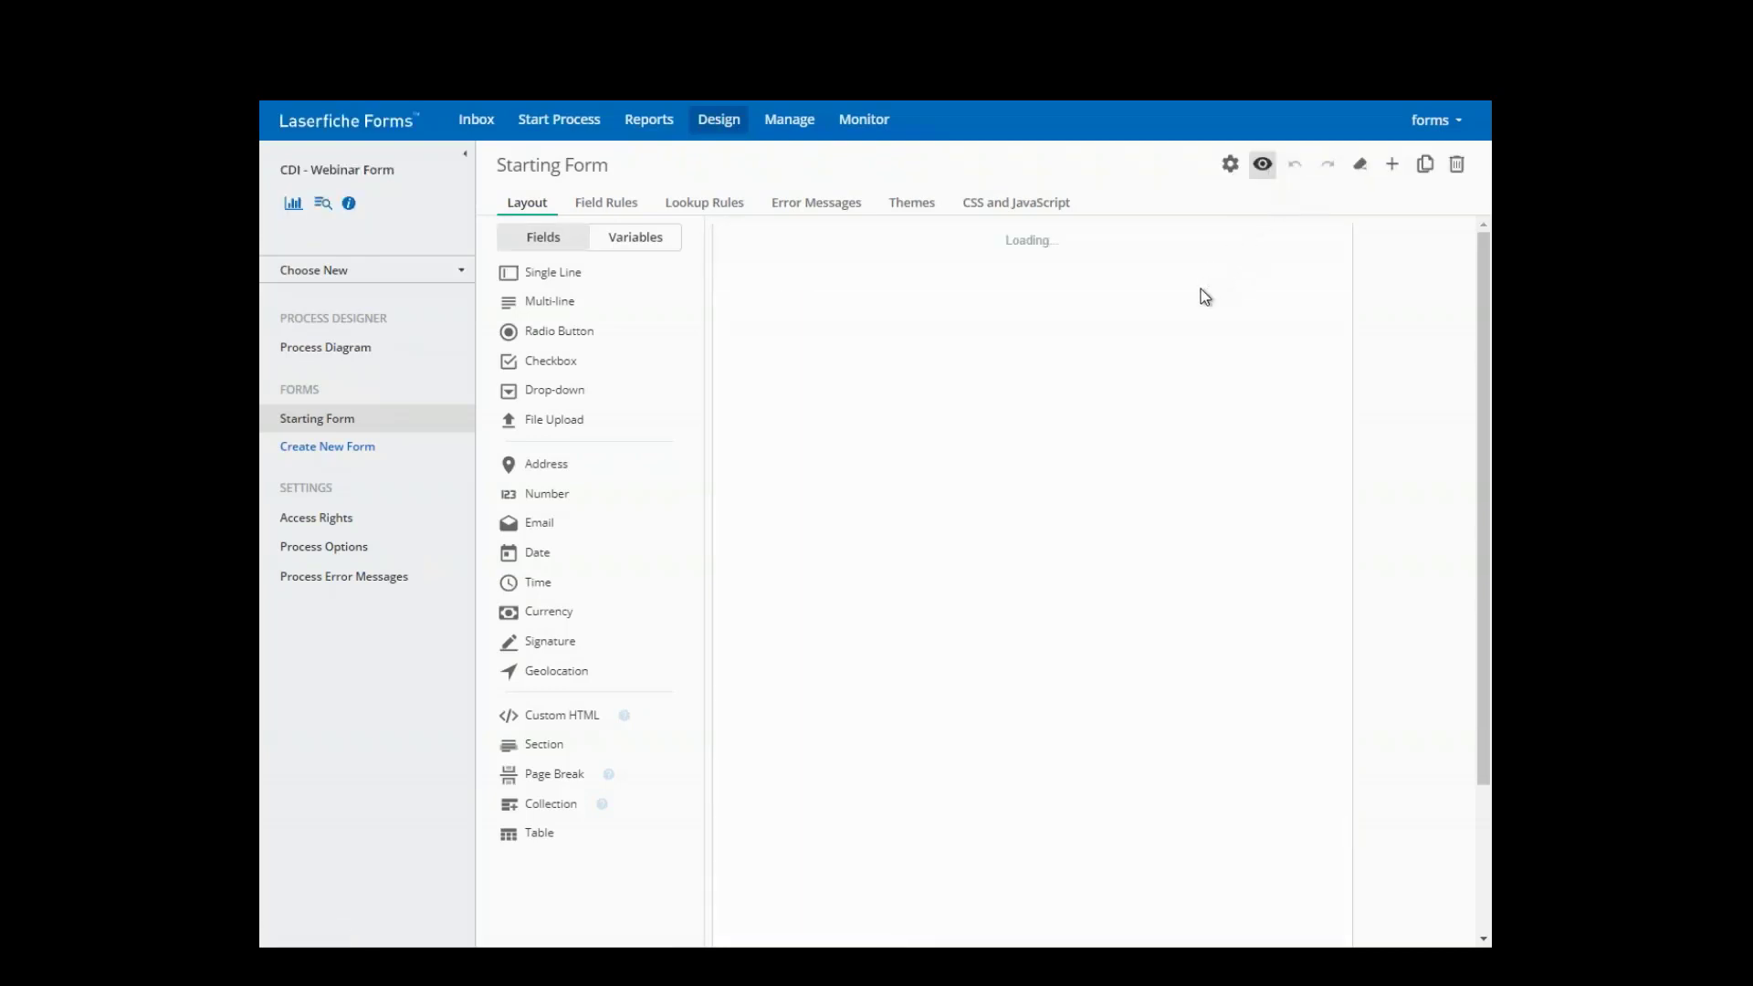
{"action": "left_click", "coordinate": [1262, 165]}
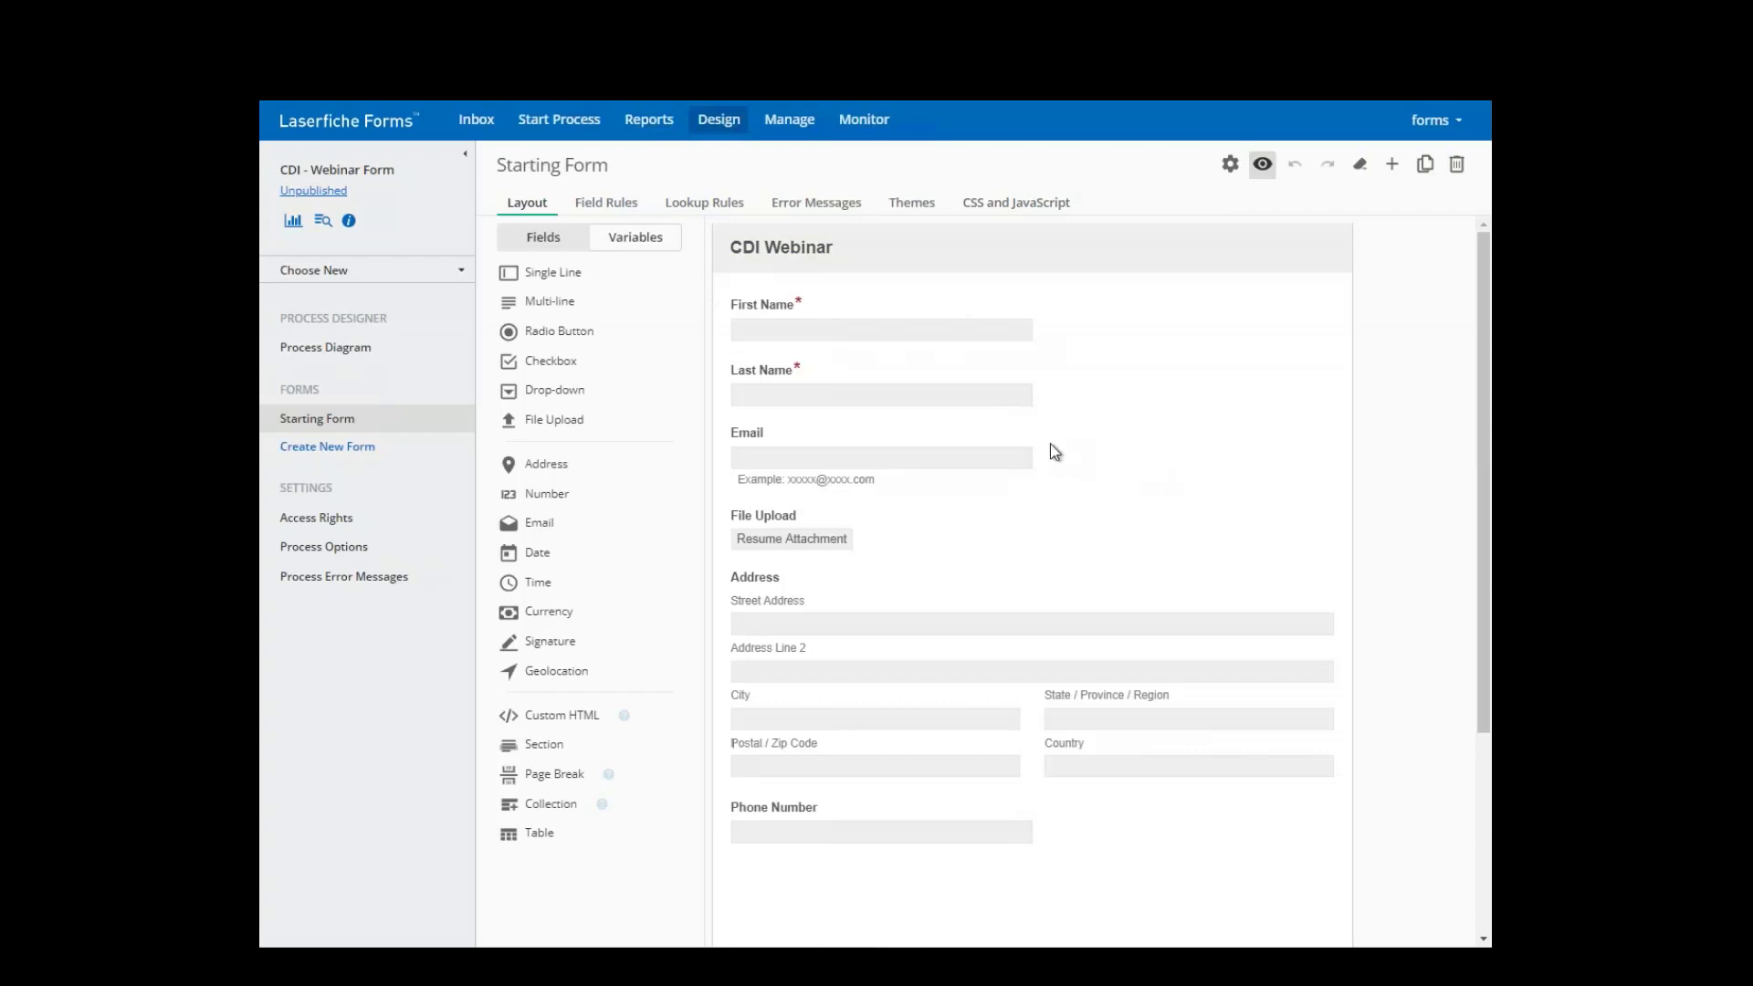
- Give the Phone Number field the CSS class 'phone' in its Advanced settings
{"action": "mouse_move", "coordinate": [808, 813]}
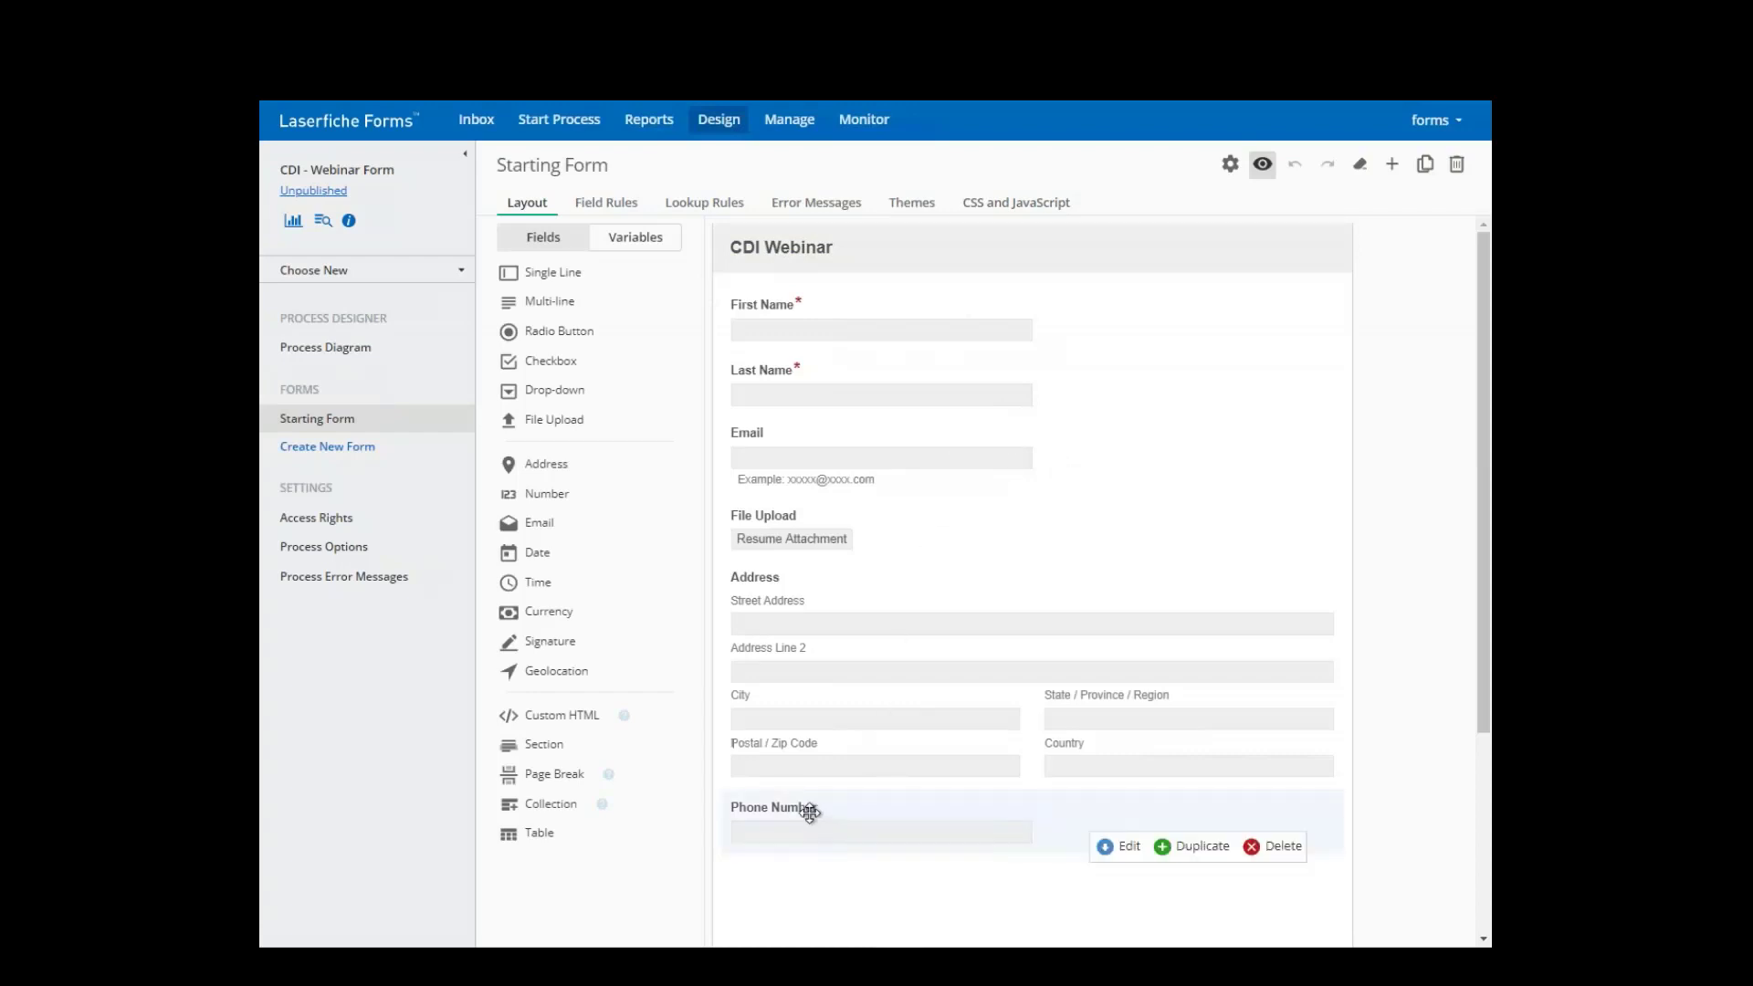
{"action": "left_click", "coordinate": [1107, 847]}
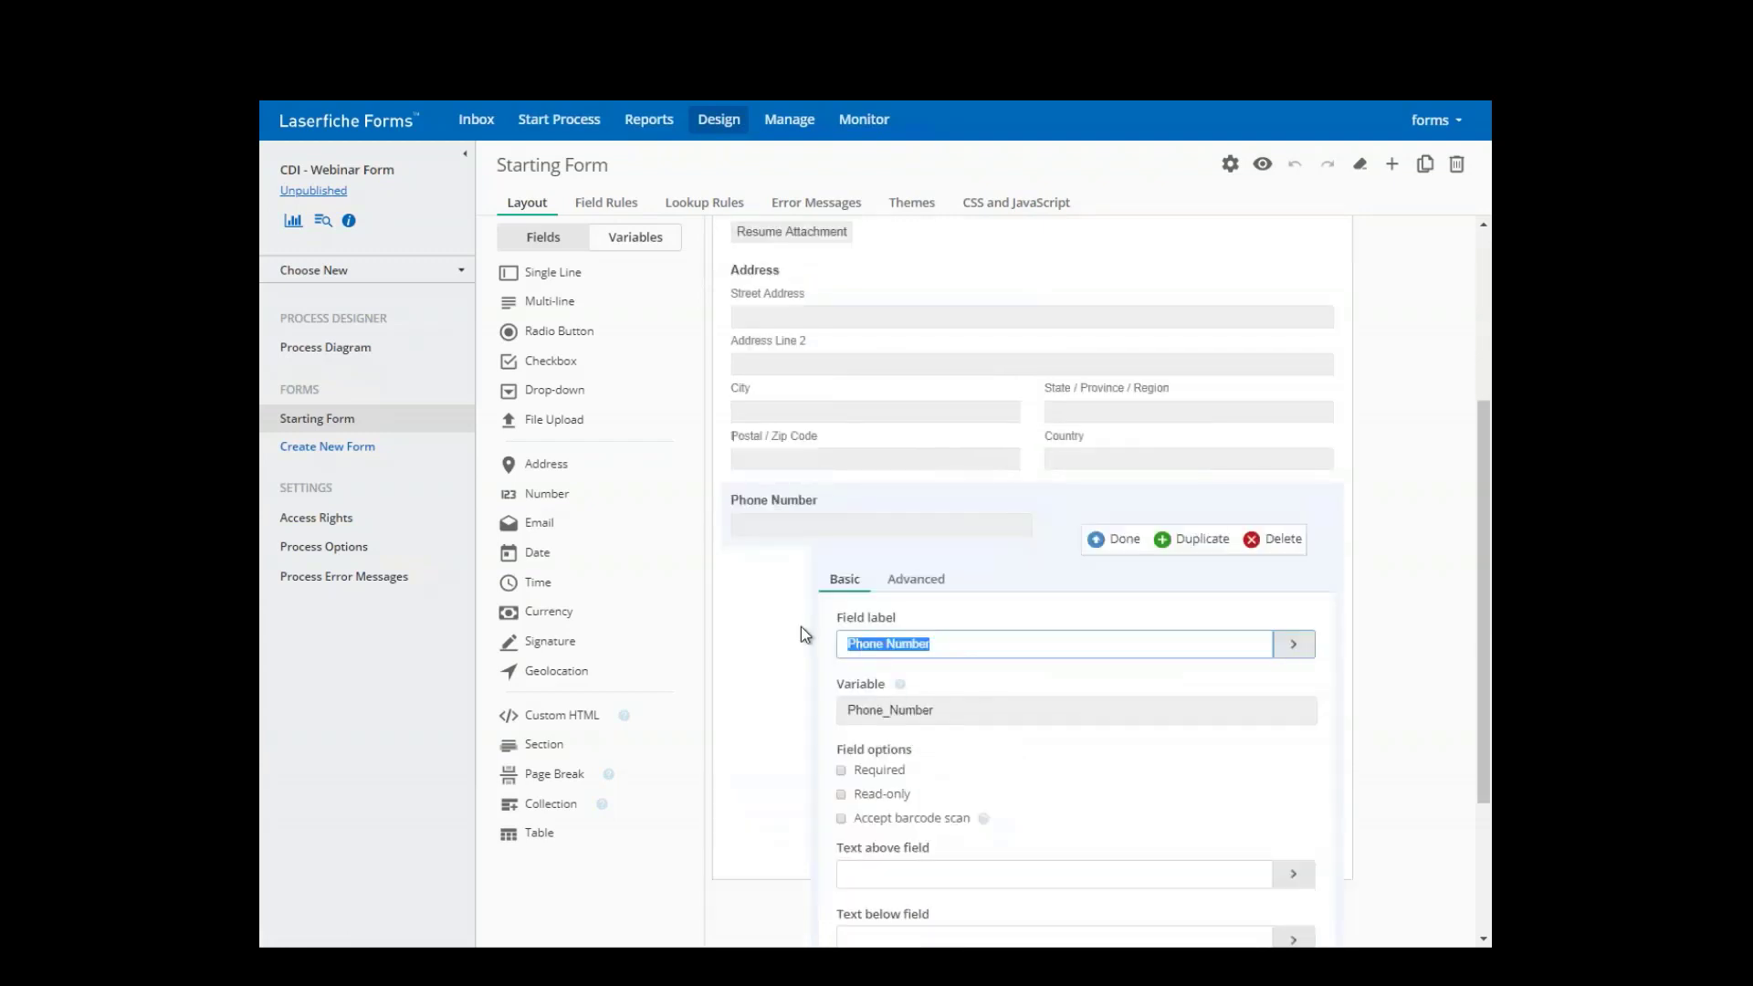
{"action": "left_click", "coordinate": [929, 582]}
{"action": "scroll", "coordinate": [949, 603], "scroll_direction": "down", "scroll_amount": 2}
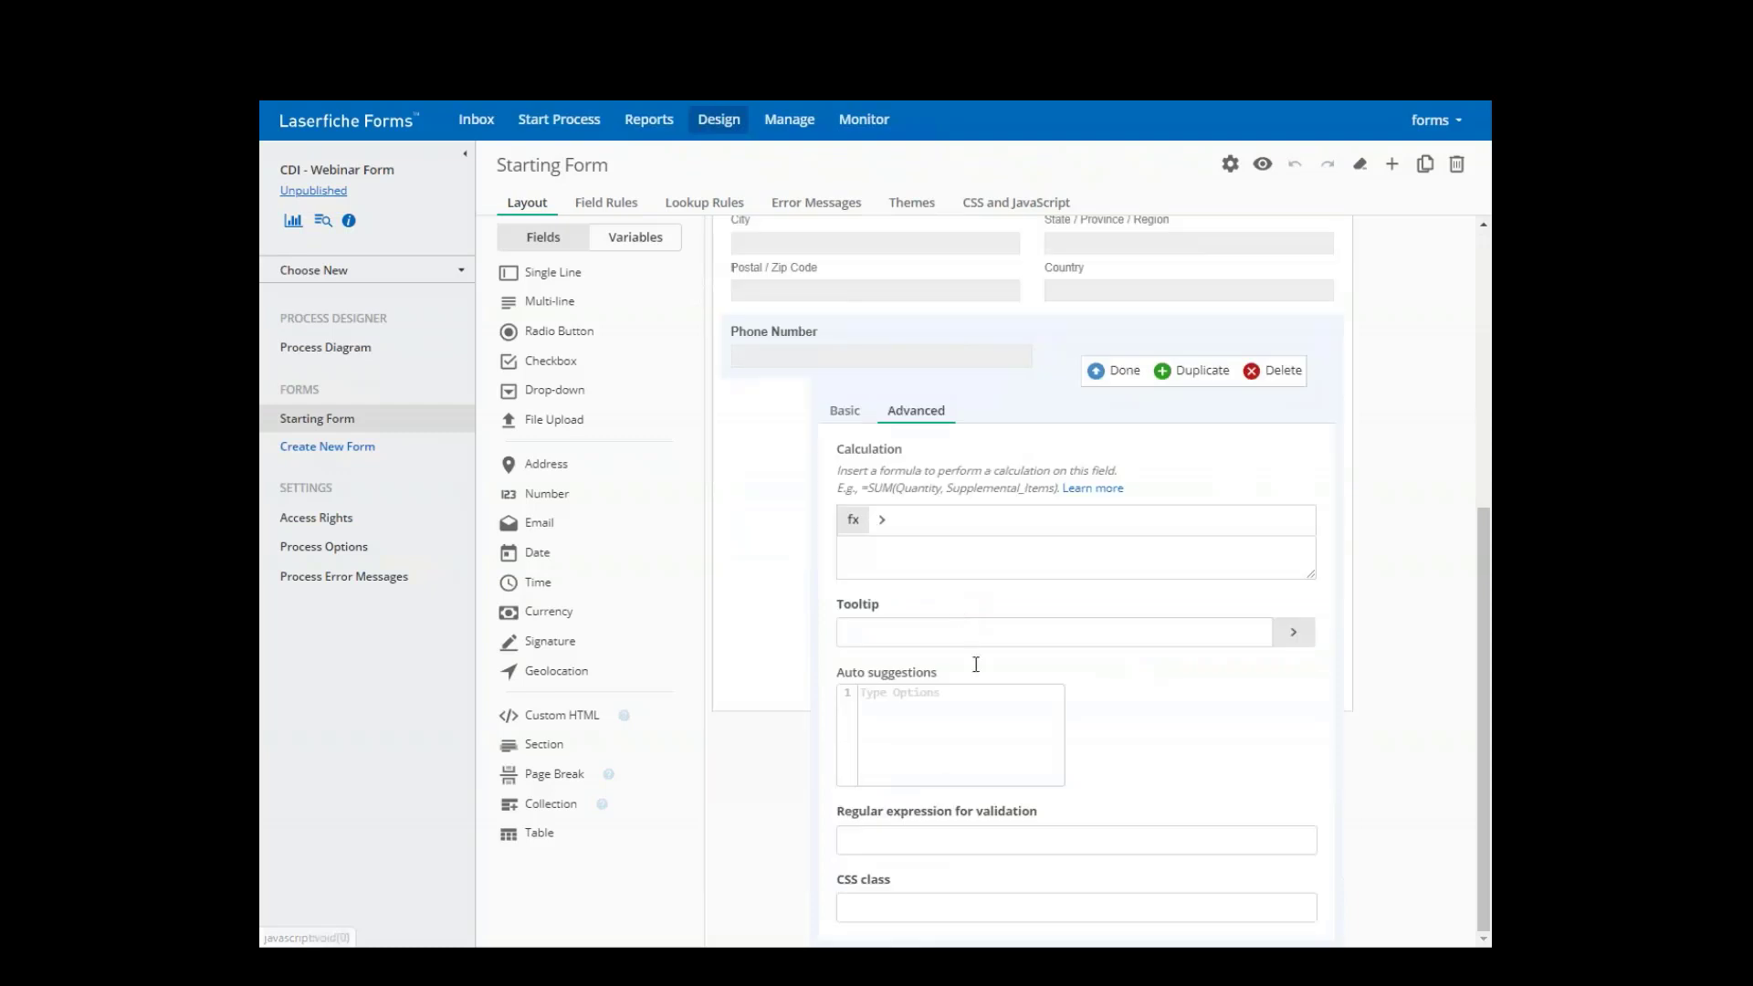
{"action": "left_click", "coordinate": [877, 908]}
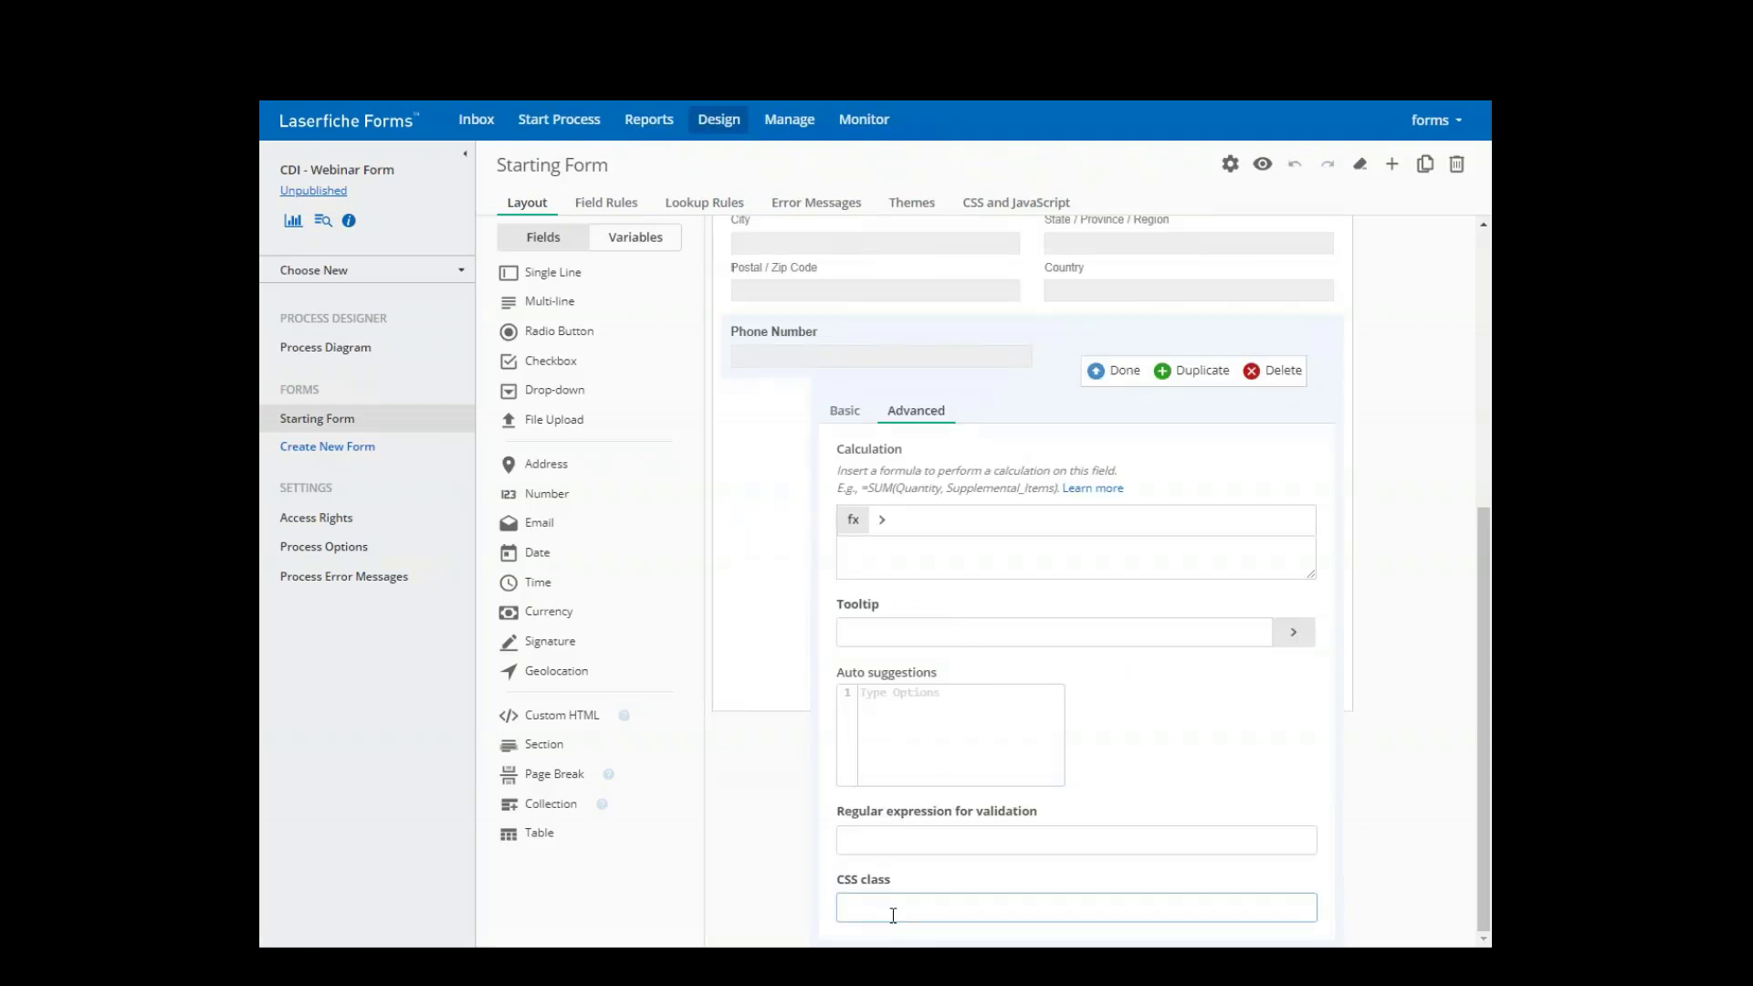
{"action": "type", "text": "phone"}
- Paste and save the phone-mask script in the form's JavaScript, correcting 'phone' to '.phone' on line 18
{"action": "left_click", "coordinate": [1117, 370]}
{"action": "left_click", "coordinate": [1005, 211]}
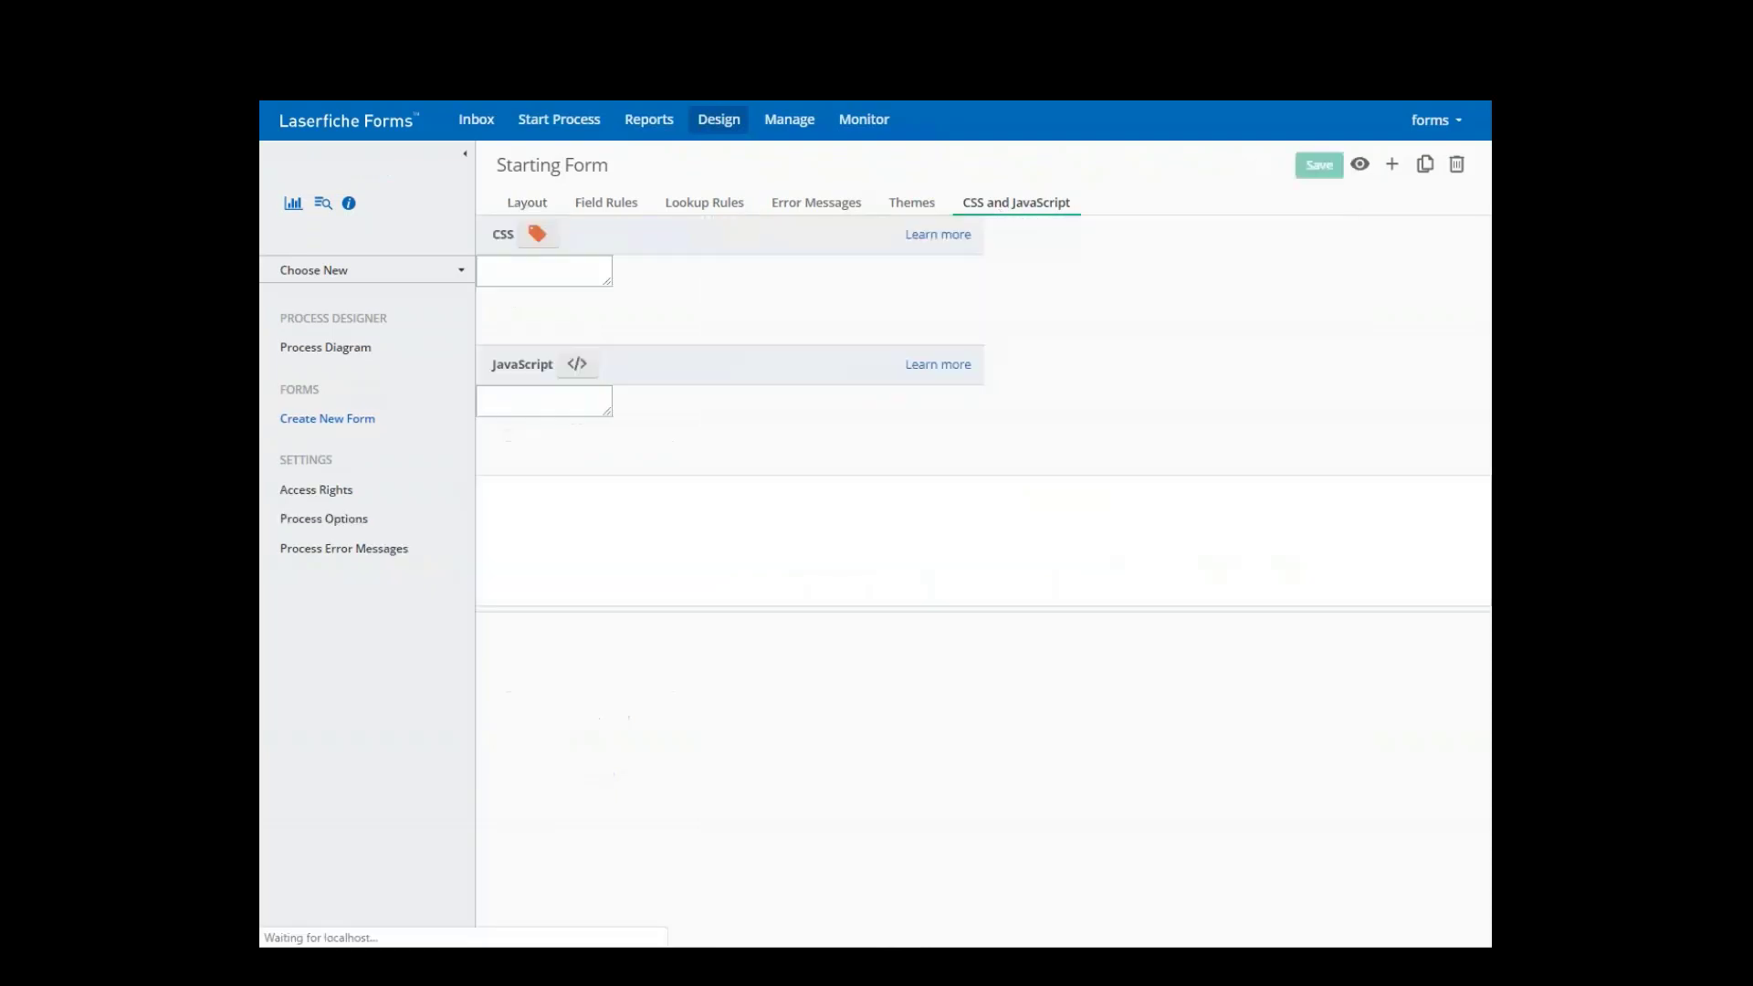
{"action": "left_click", "coordinate": [518, 300]}
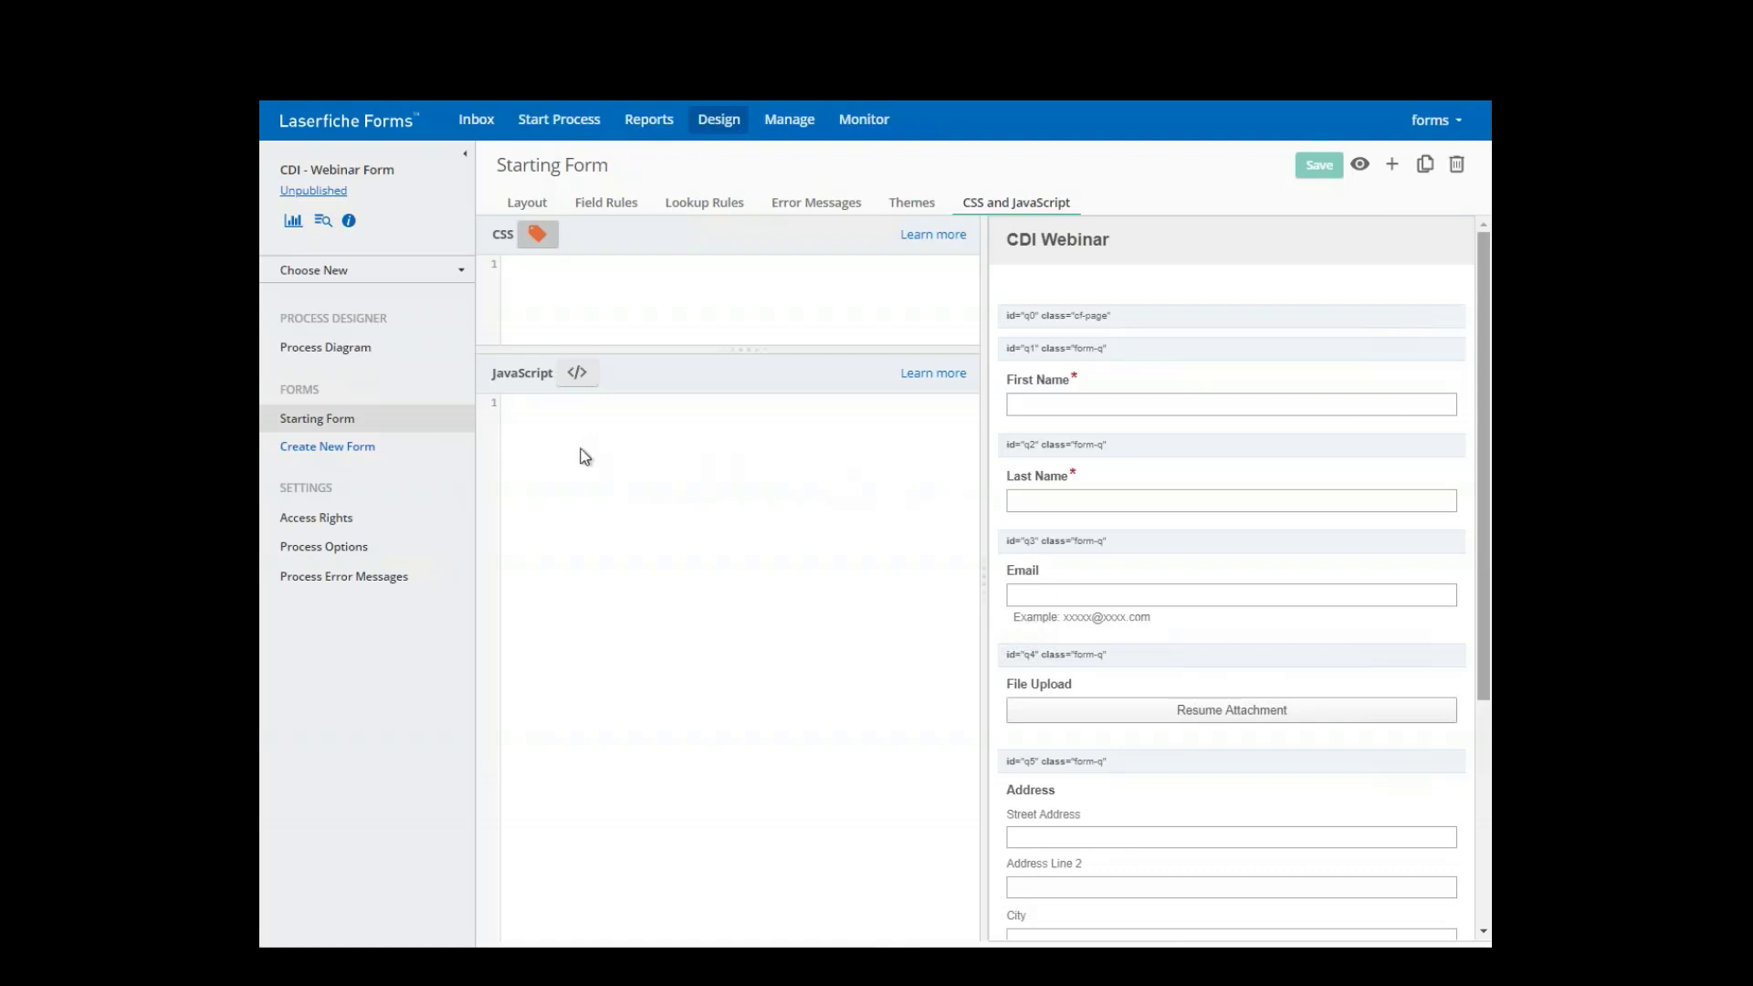
{"action": "key", "text": "ctrl+v"}
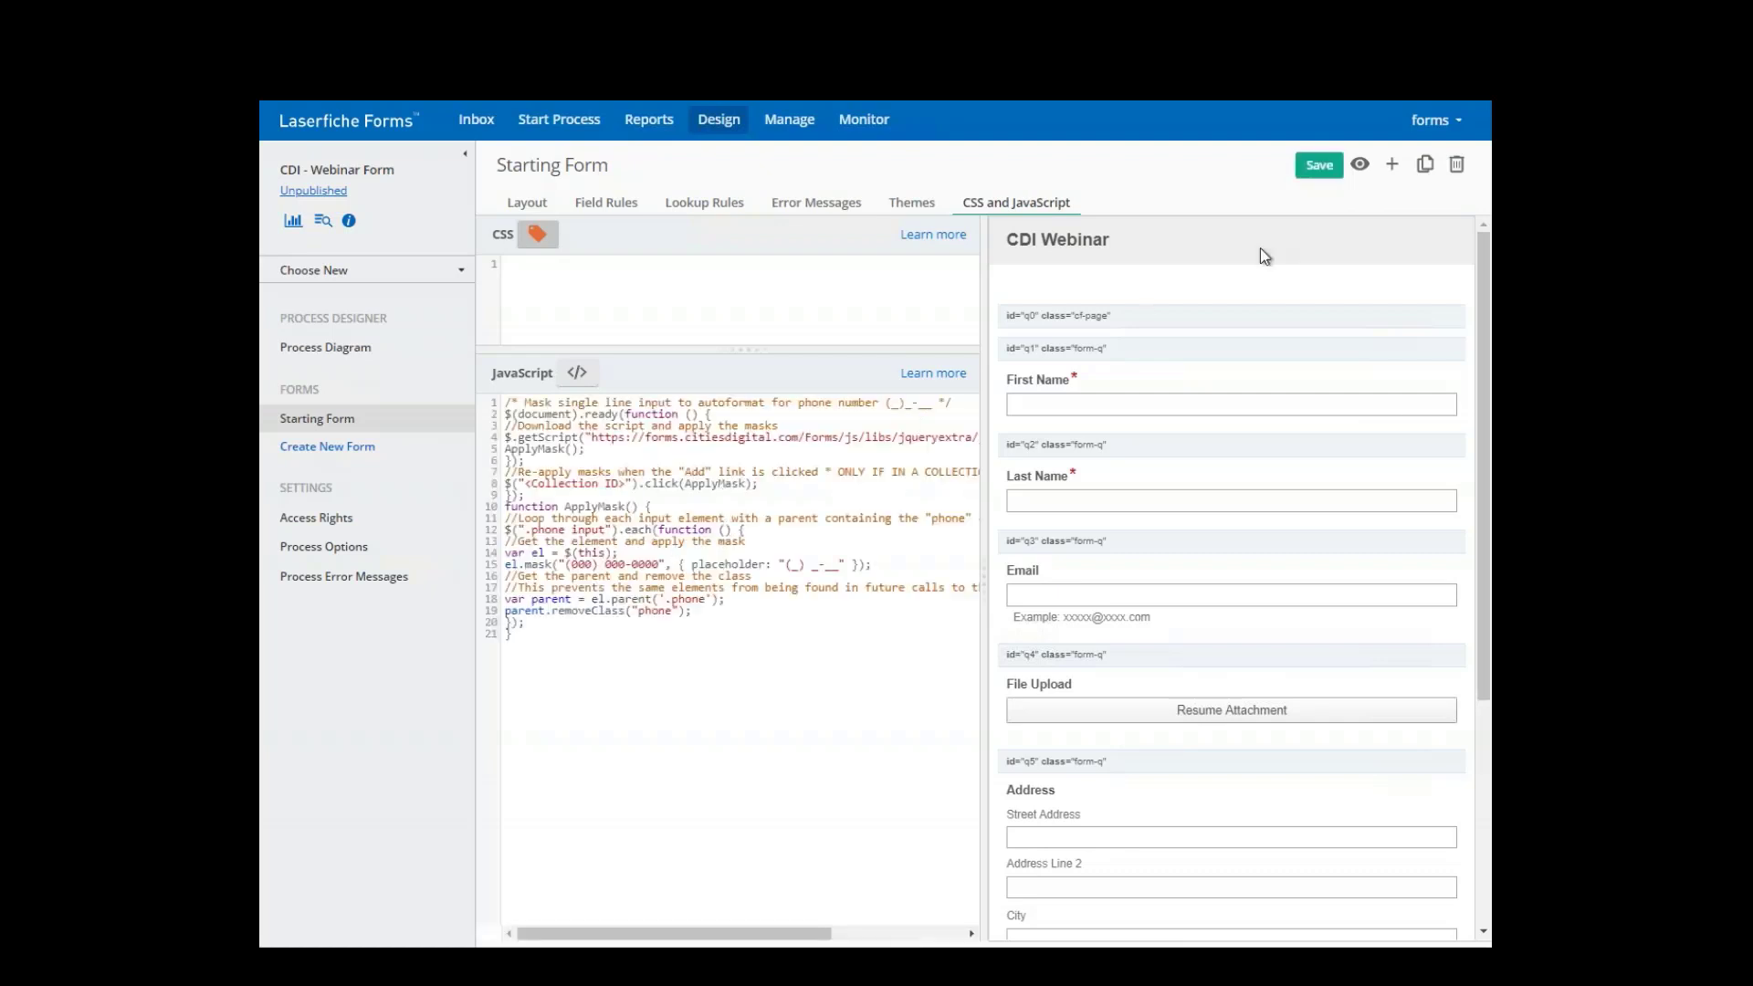
{"action": "left_click", "coordinate": [1319, 165]}
{"action": "left_click", "coordinate": [667, 600]}
{"action": "type", "text": "."}
- Preview the form, enter sample digits in Phone Number to check the mask, then return to Layout
{"action": "left_click", "coordinate": [1359, 165]}
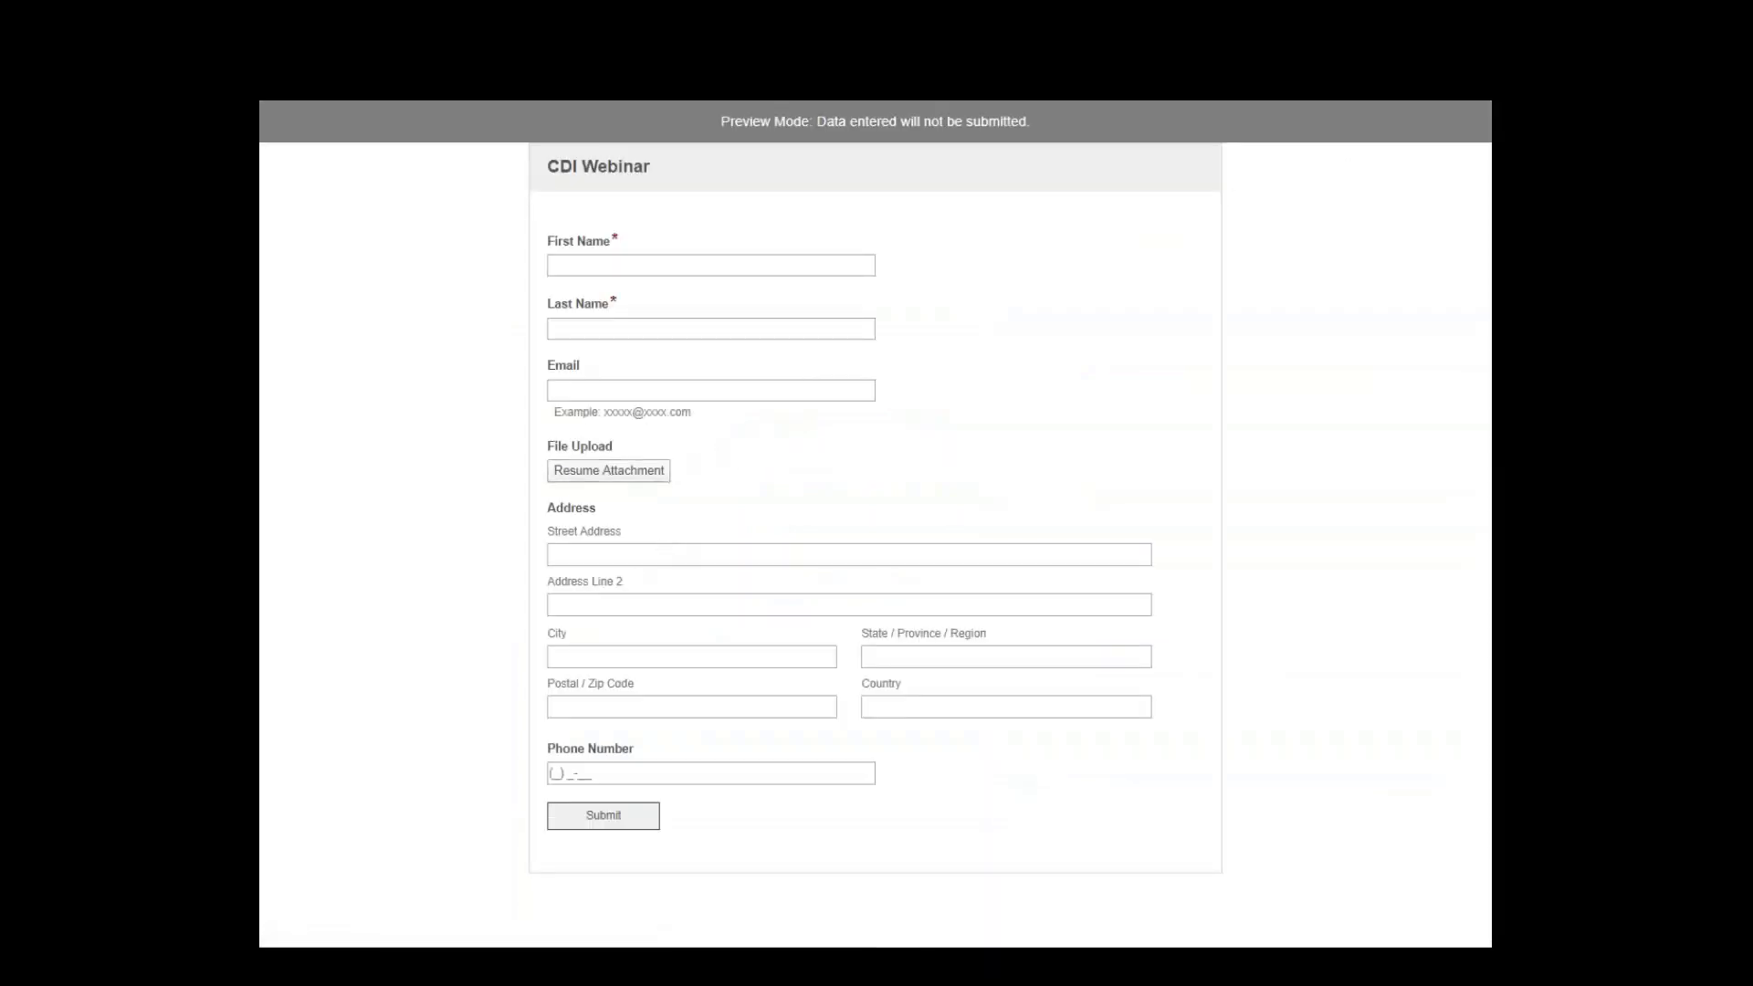
{"action": "left_click", "coordinate": [597, 783]}
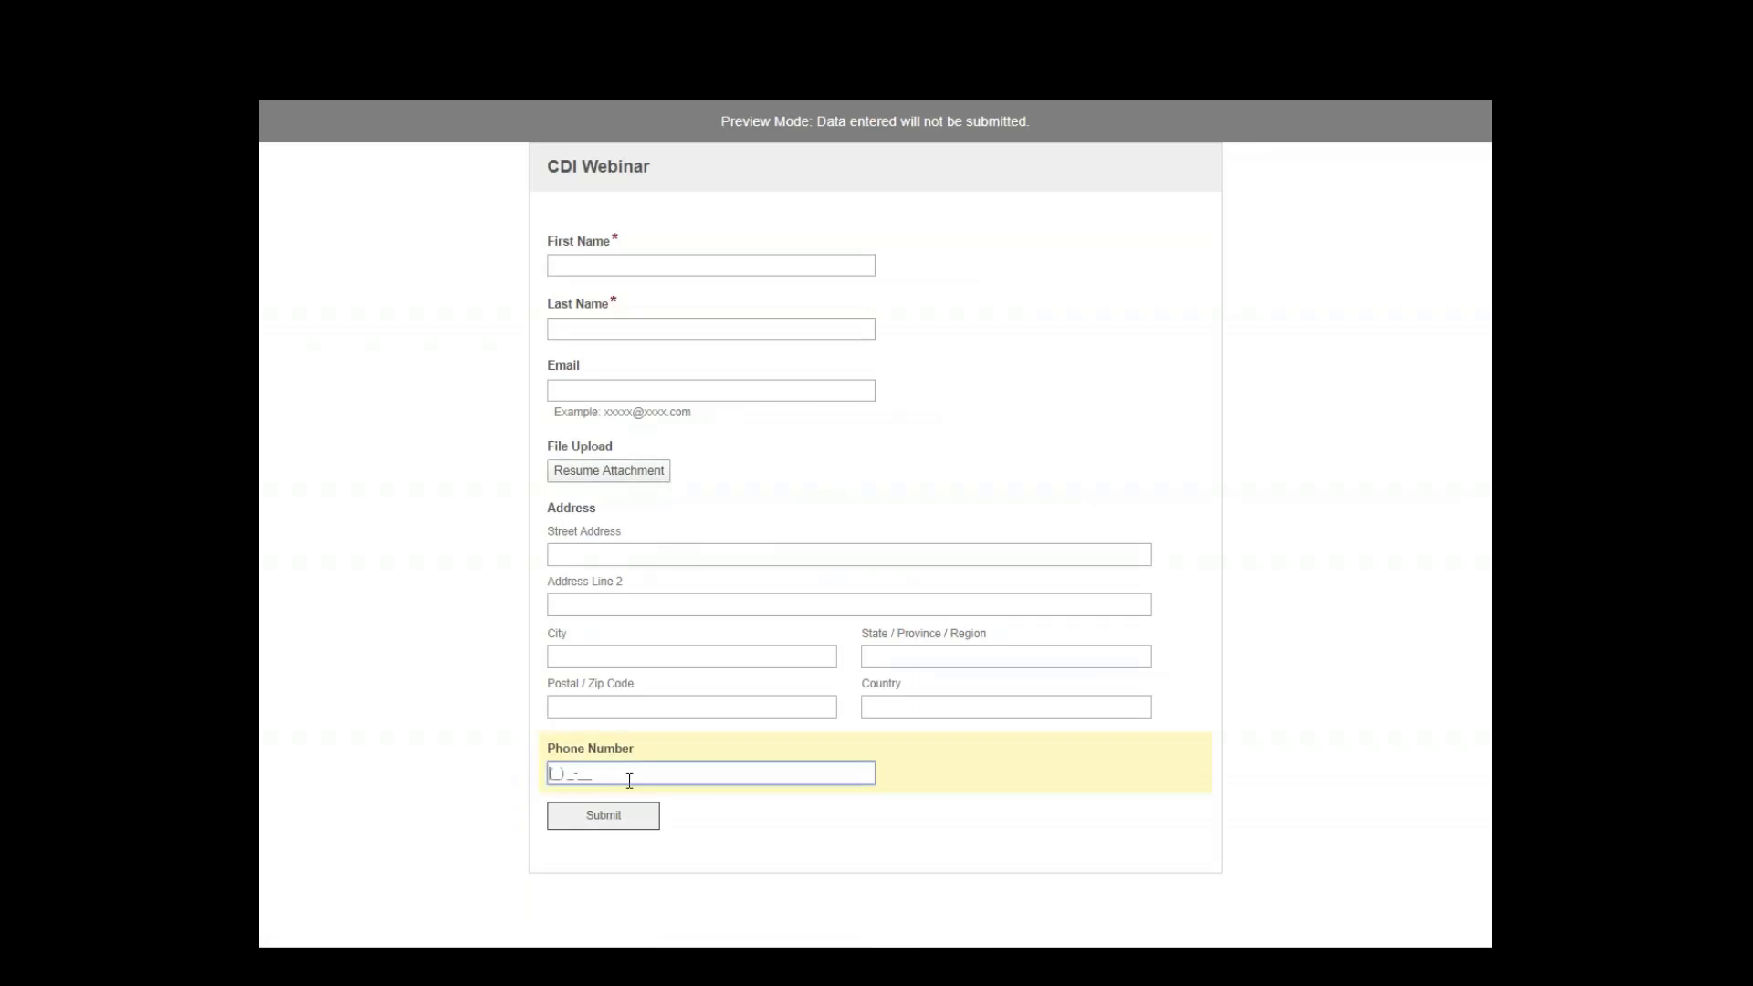
{"action": "type", "text": "319594816"}
{"action": "key", "text": "ctrl+w"}
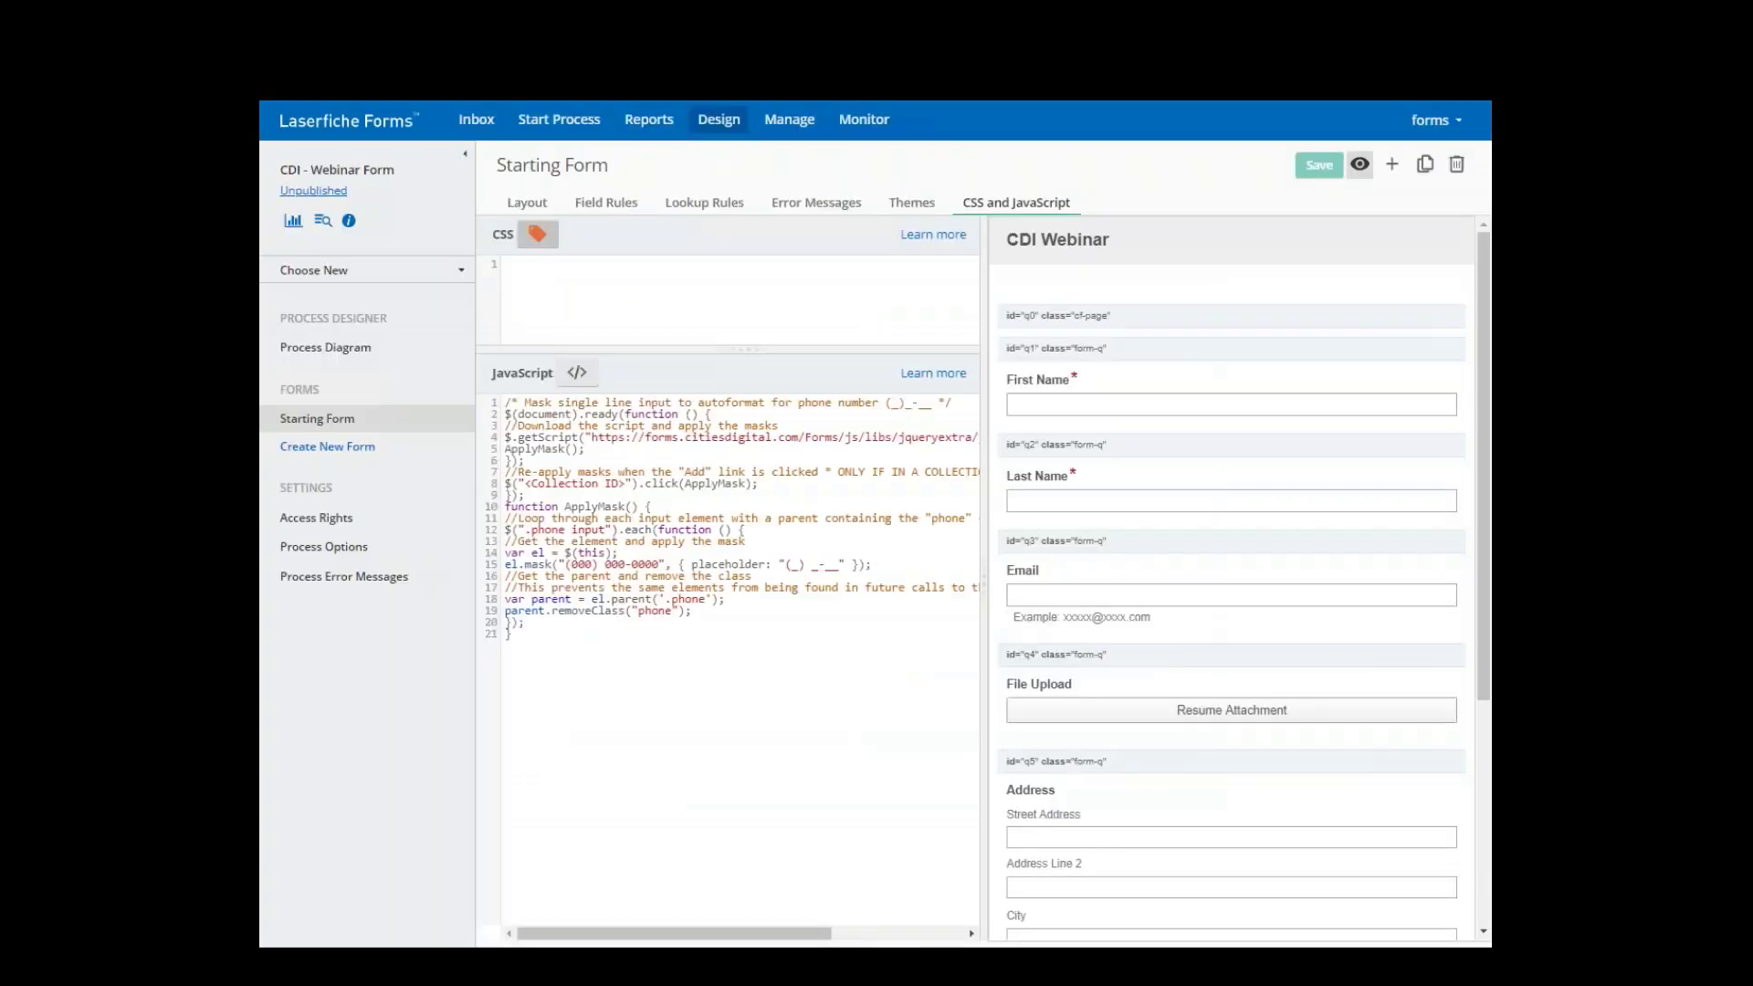
{"action": "left_click", "coordinate": [528, 203]}
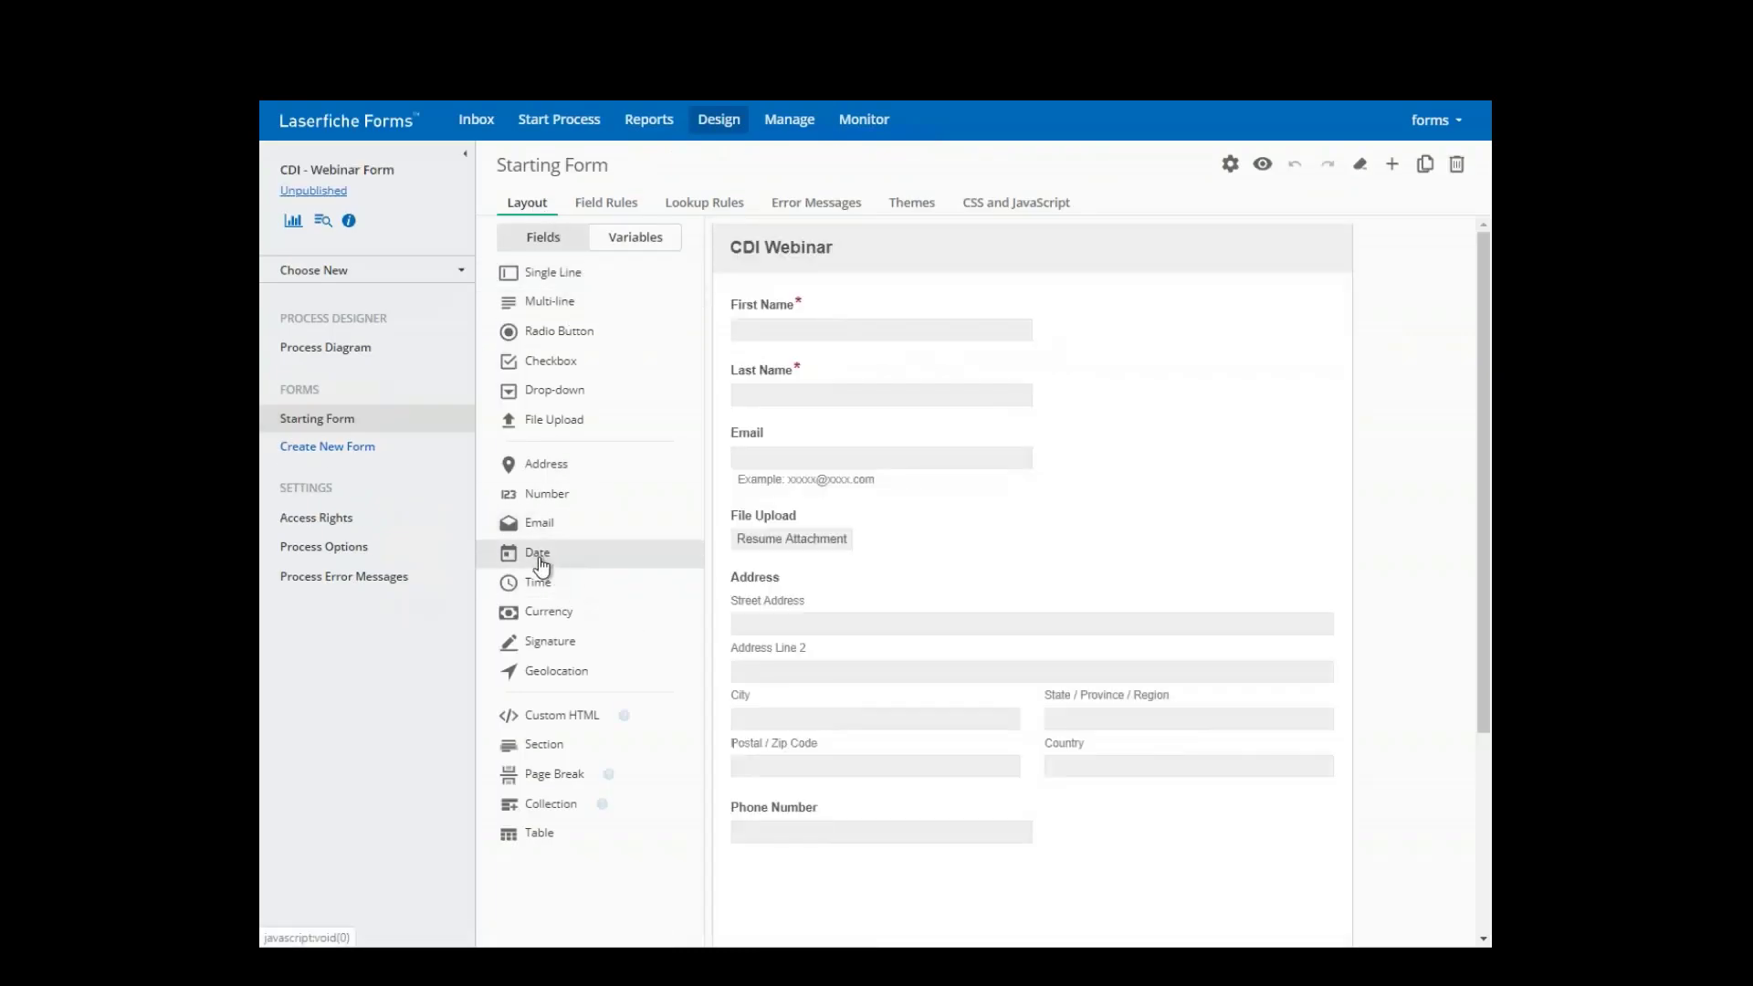
- Drop a Date field, default M/d/yyyy format, onto the form directly below Phone Number
{"action": "left_click_drag", "start_coordinate": [540, 562], "coordinate": [803, 892]}
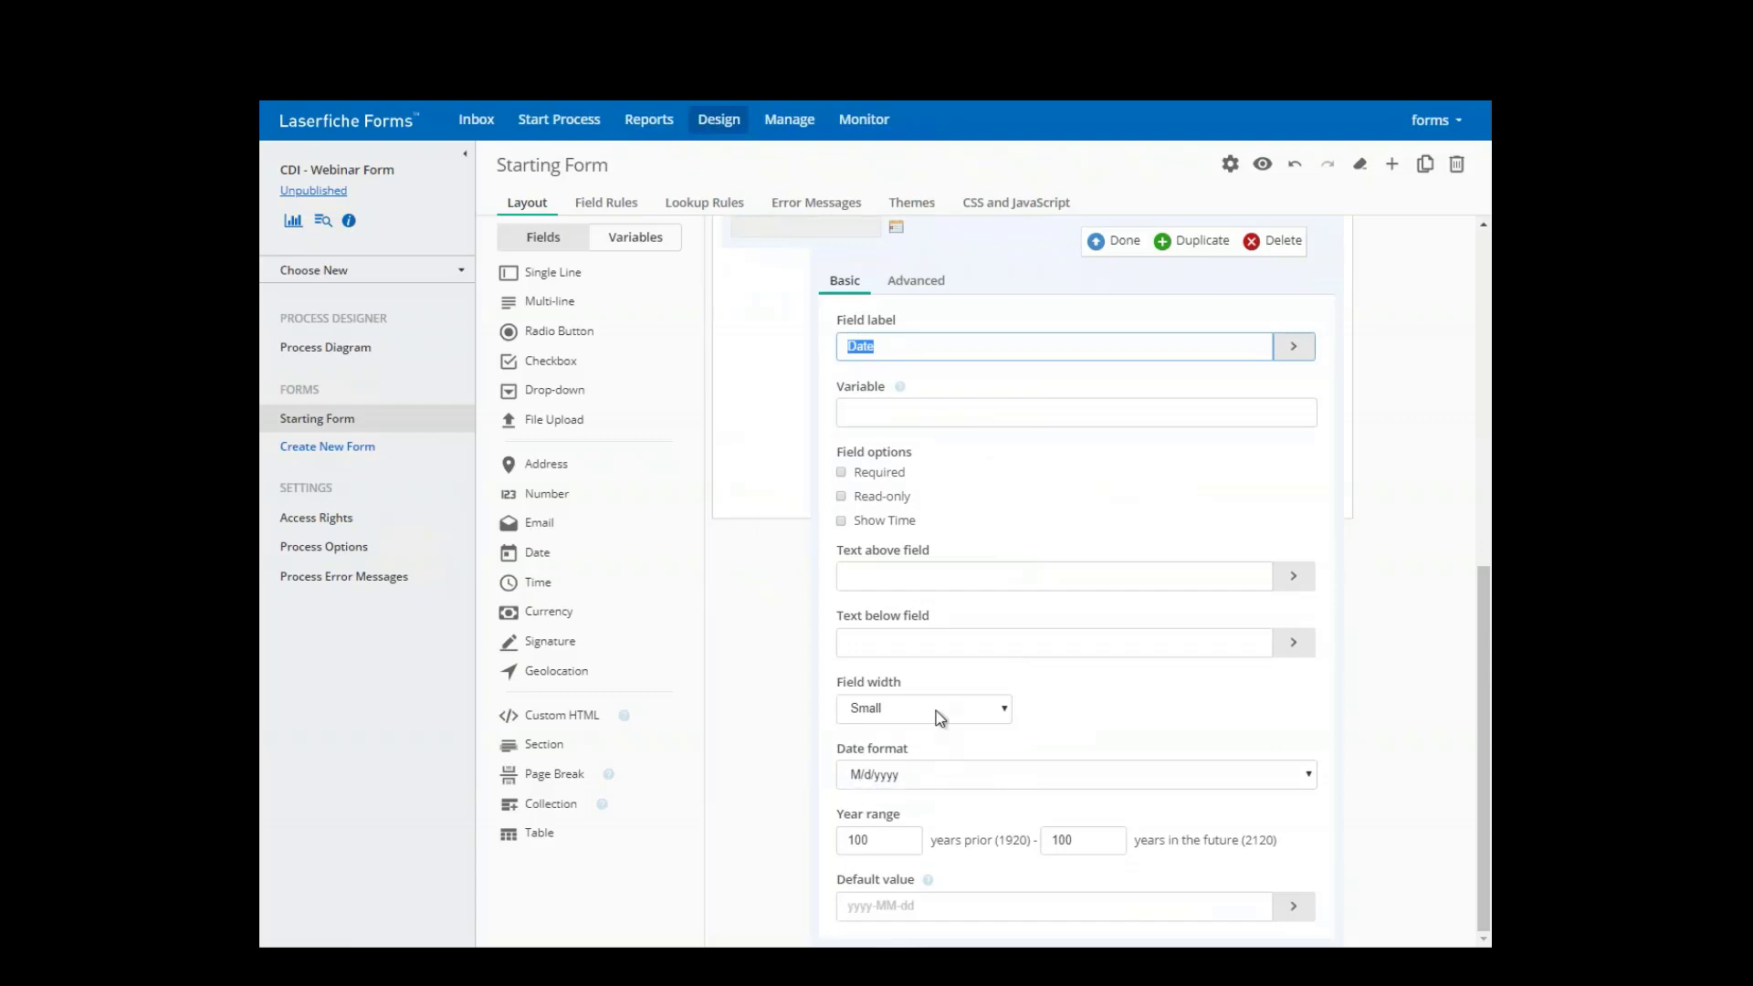
{"action": "scroll", "coordinate": [891, 776], "scroll_direction": "up", "scroll_amount": 1}
{"action": "left_click", "coordinate": [1095, 345]}
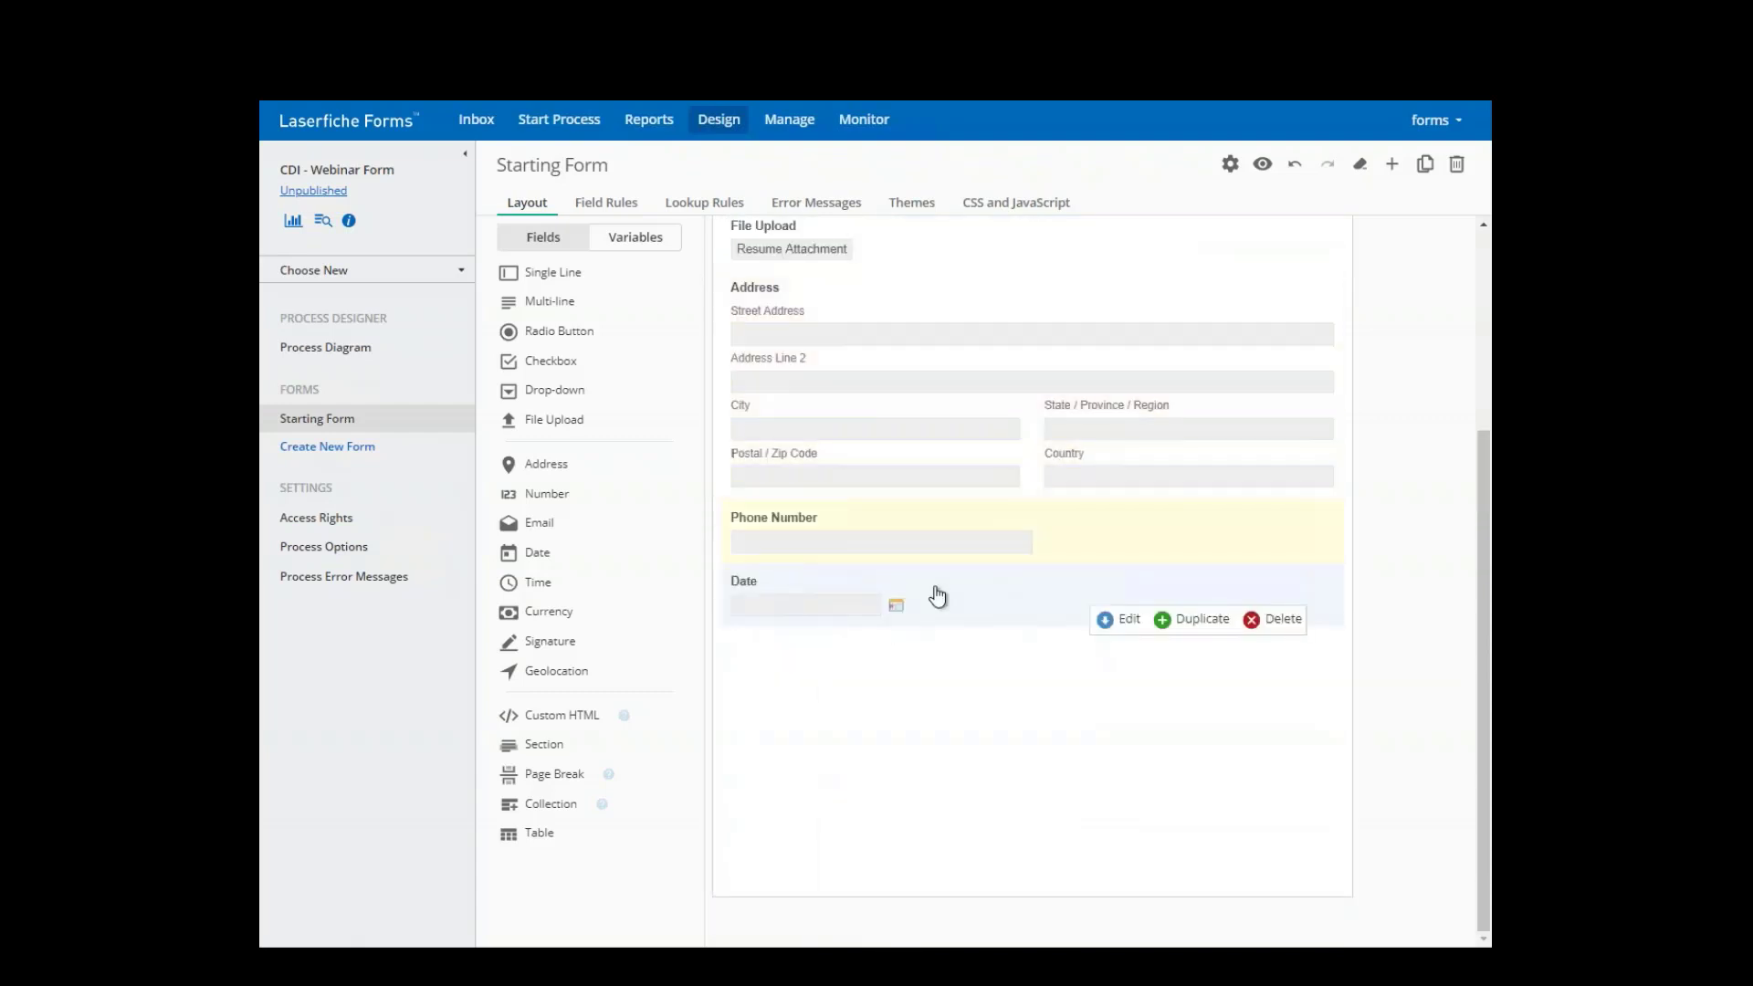
- Check the Date field's picker in preview, then add a Currency field below Date
{"action": "left_click", "coordinate": [1262, 164]}
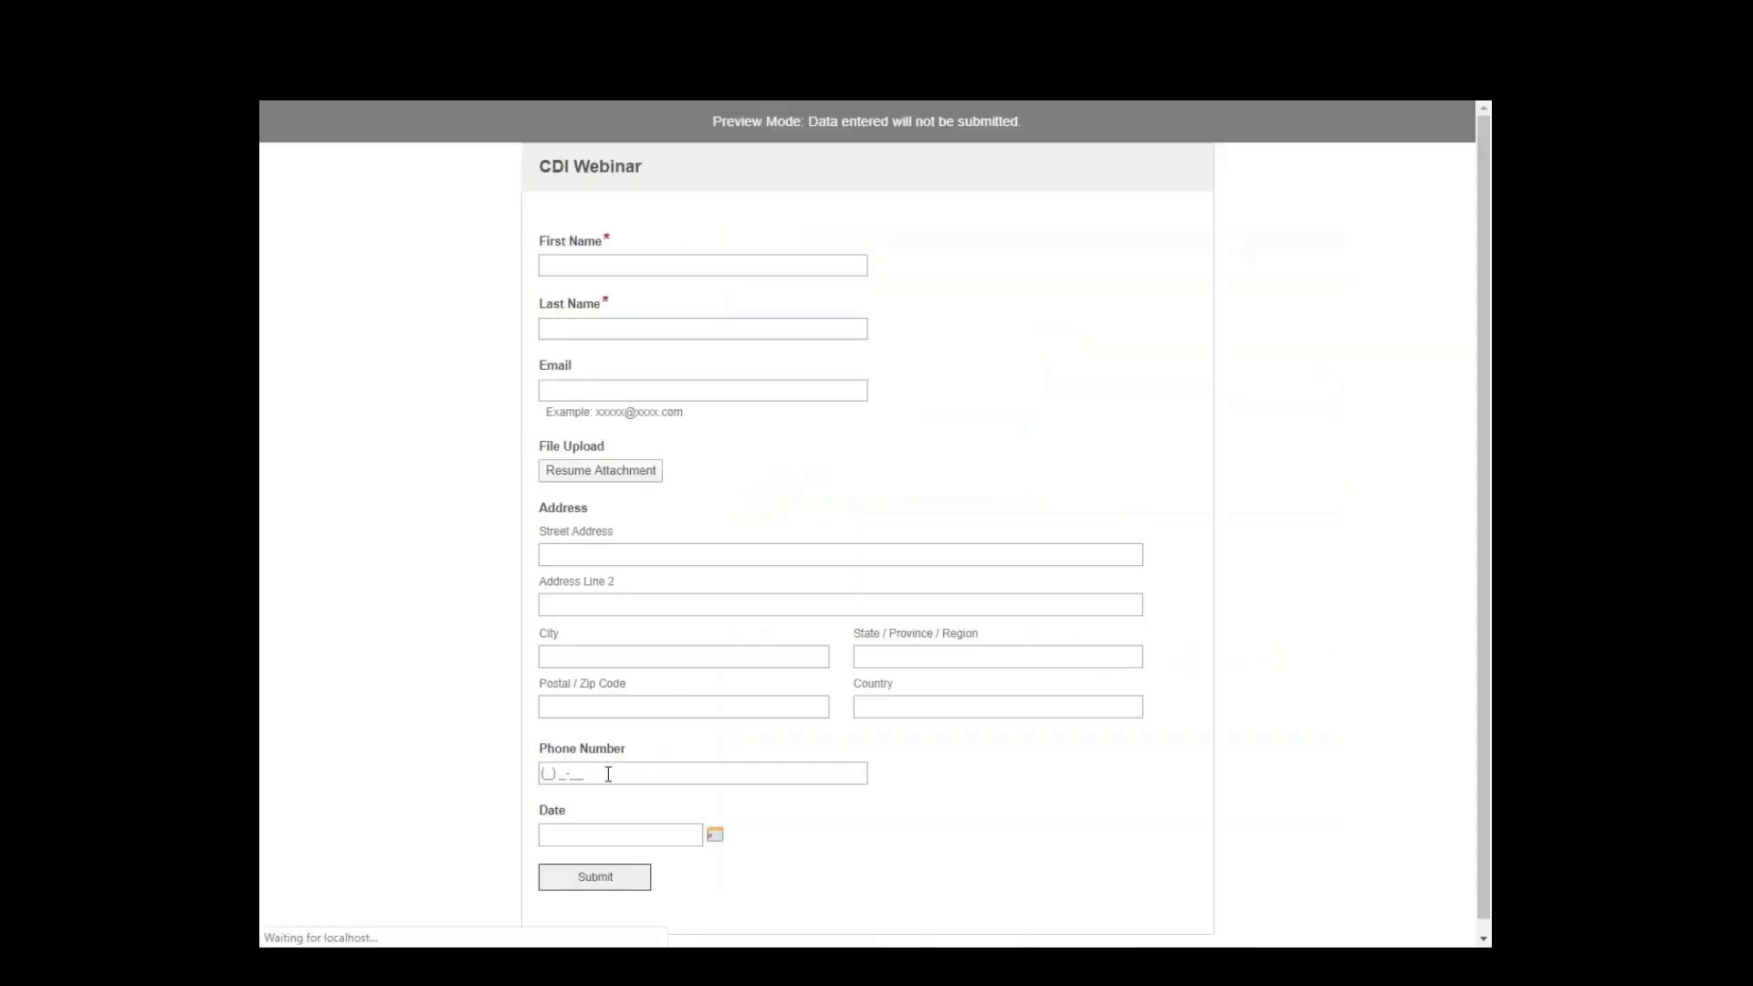
{"action": "left_click", "coordinate": [700, 831]}
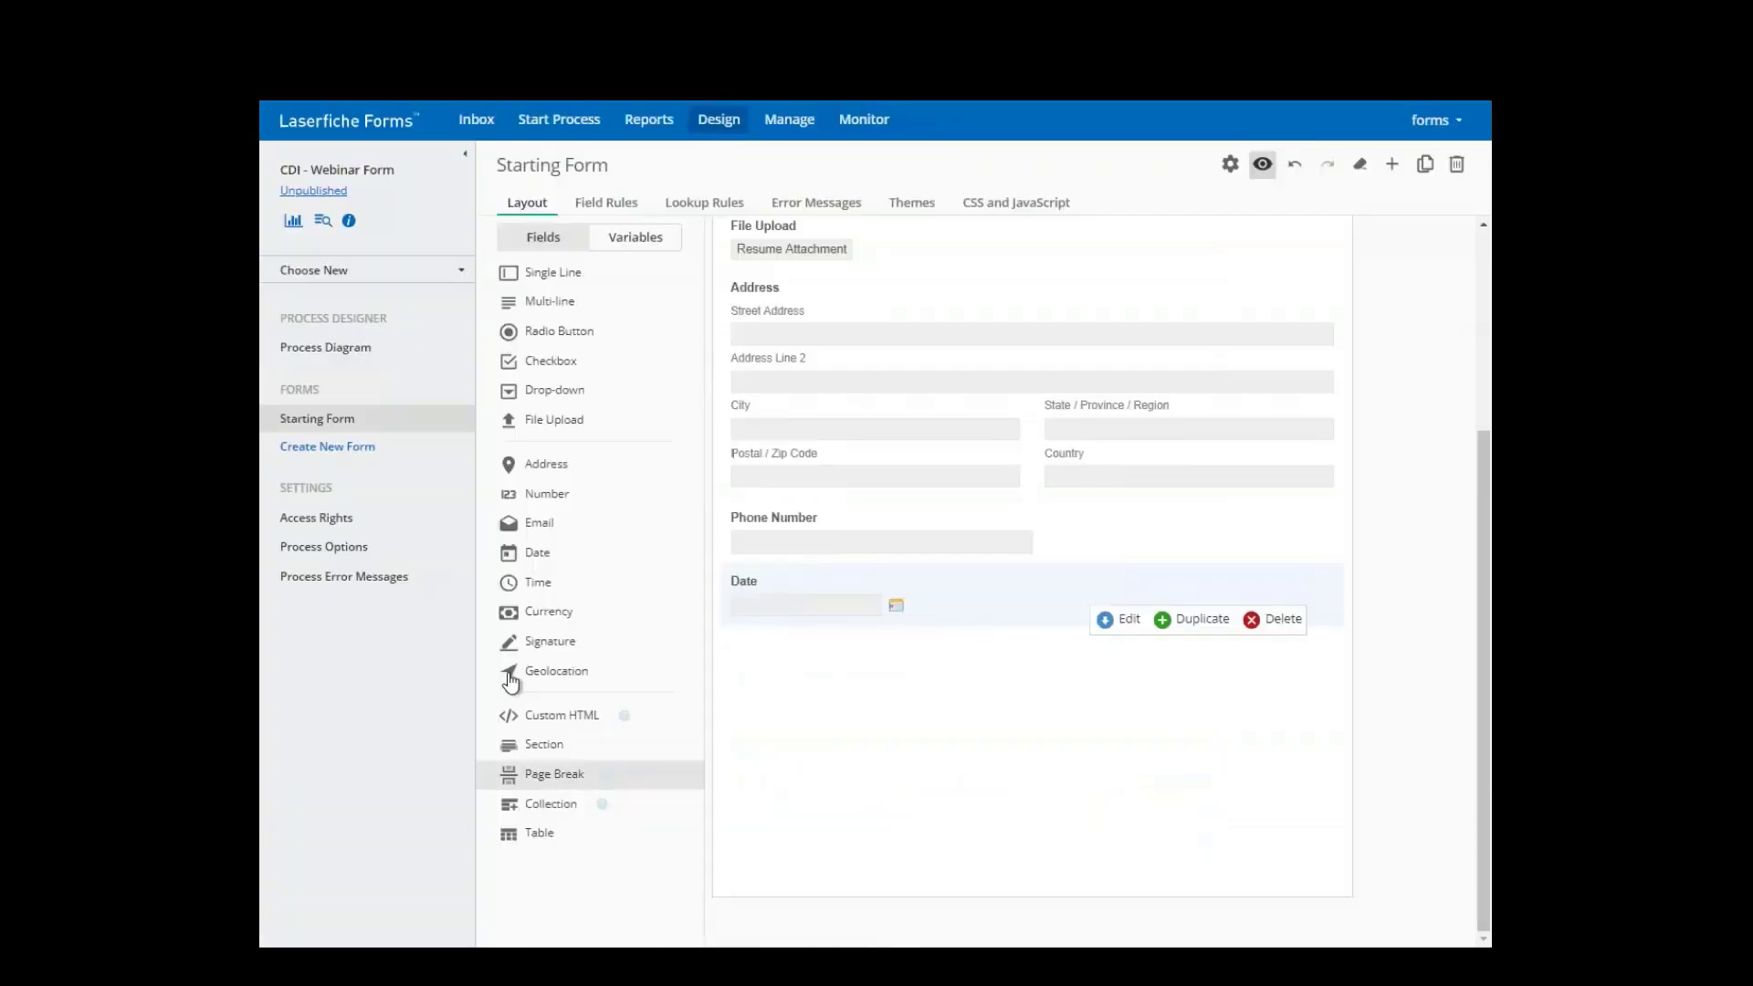
{"action": "left_click_drag", "start_coordinate": [539, 612], "coordinate": [804, 694]}
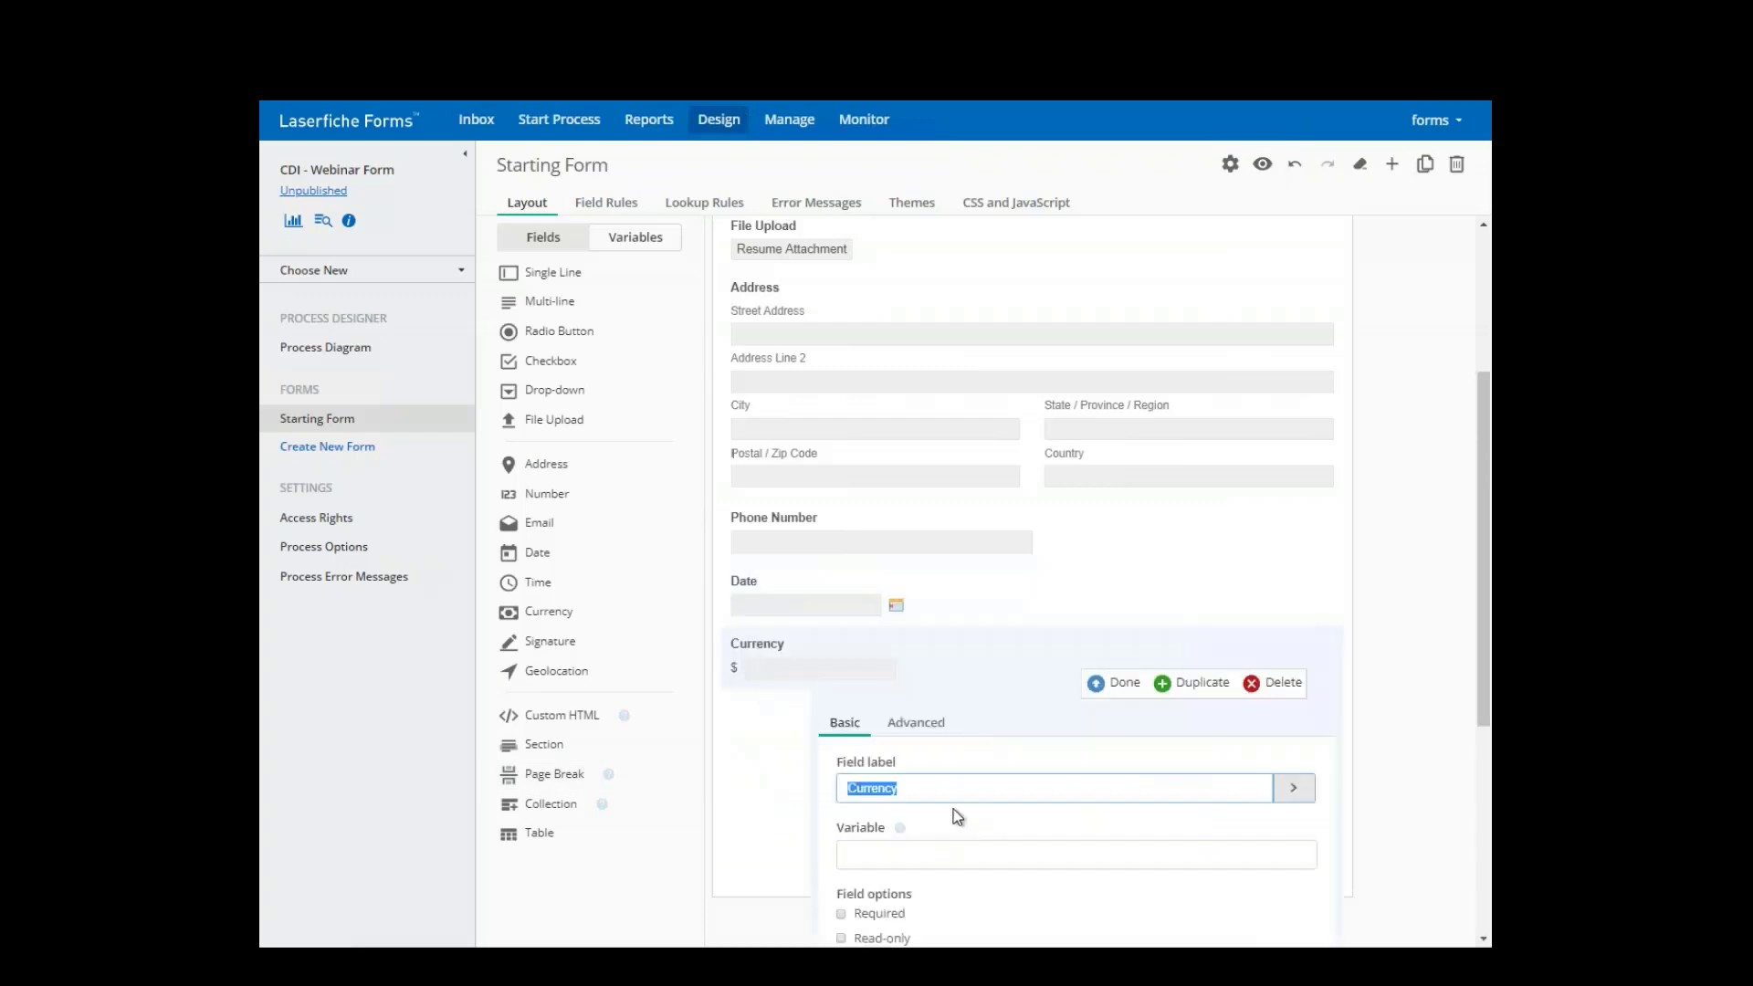
{"action": "left_click", "coordinate": [1115, 687]}
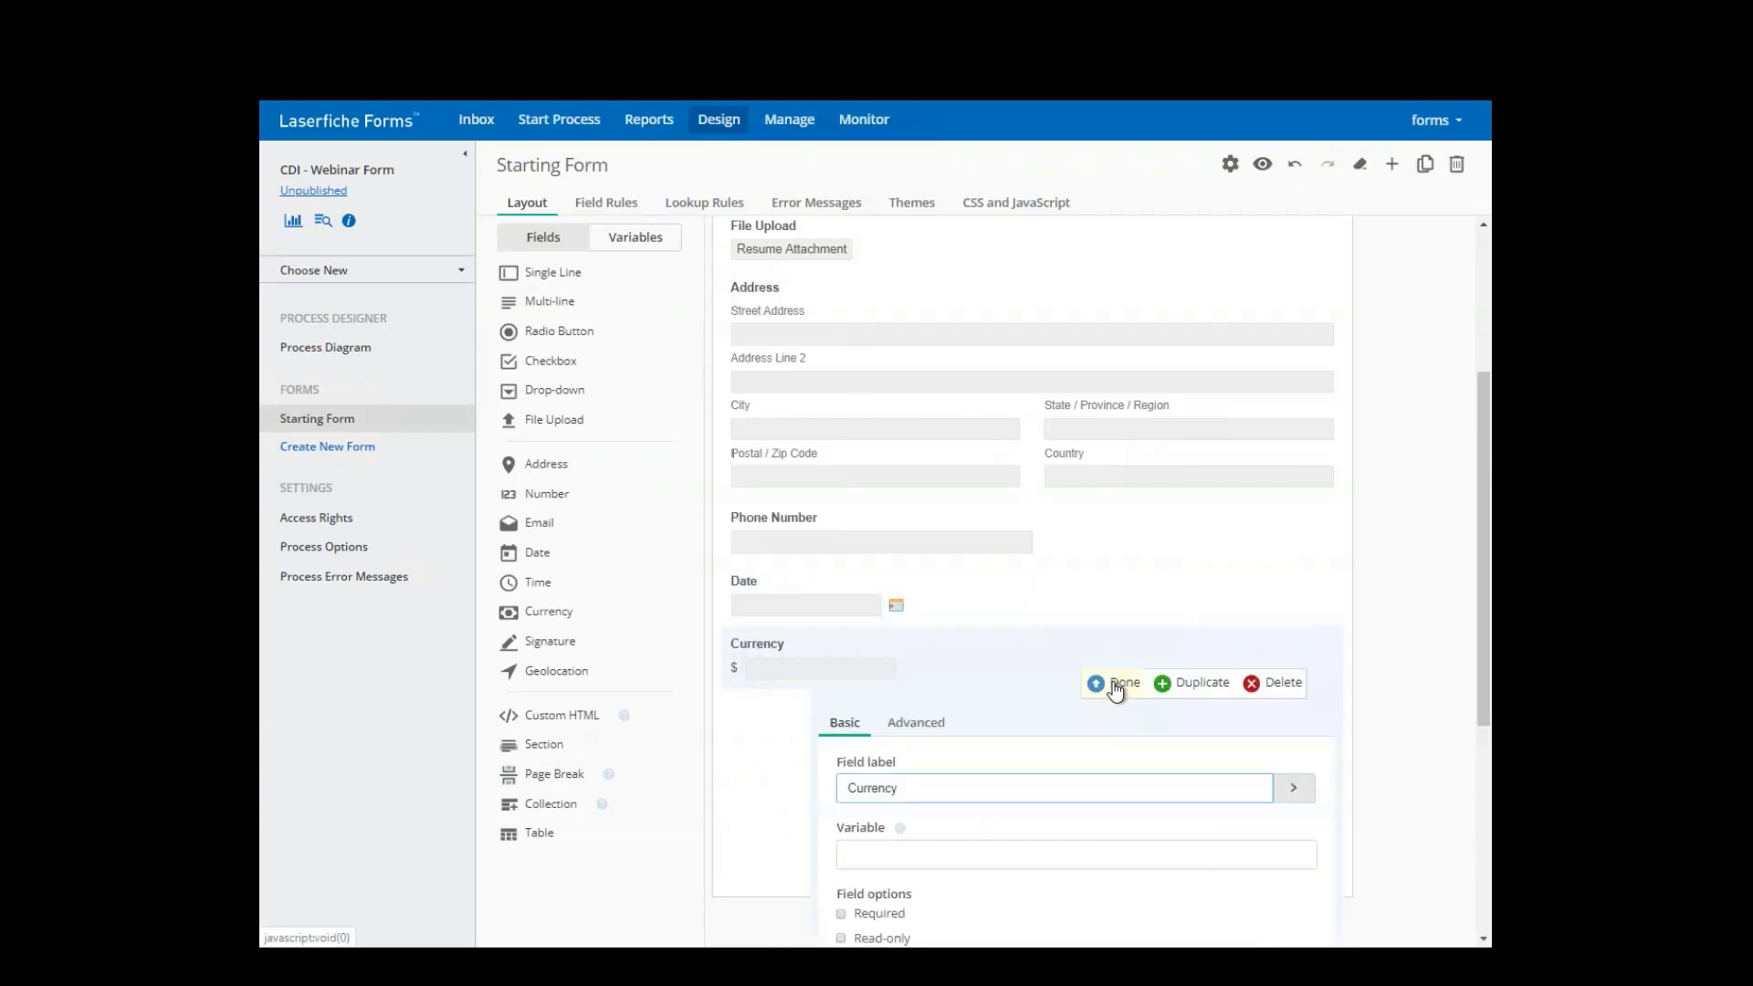
- Preview the form and enter 1,210 in Currency to see it formatted as 1,210.00
{"action": "left_click", "coordinate": [1260, 168]}
{"action": "scroll", "coordinate": [598, 865], "scroll_direction": "down", "scroll_amount": 1}
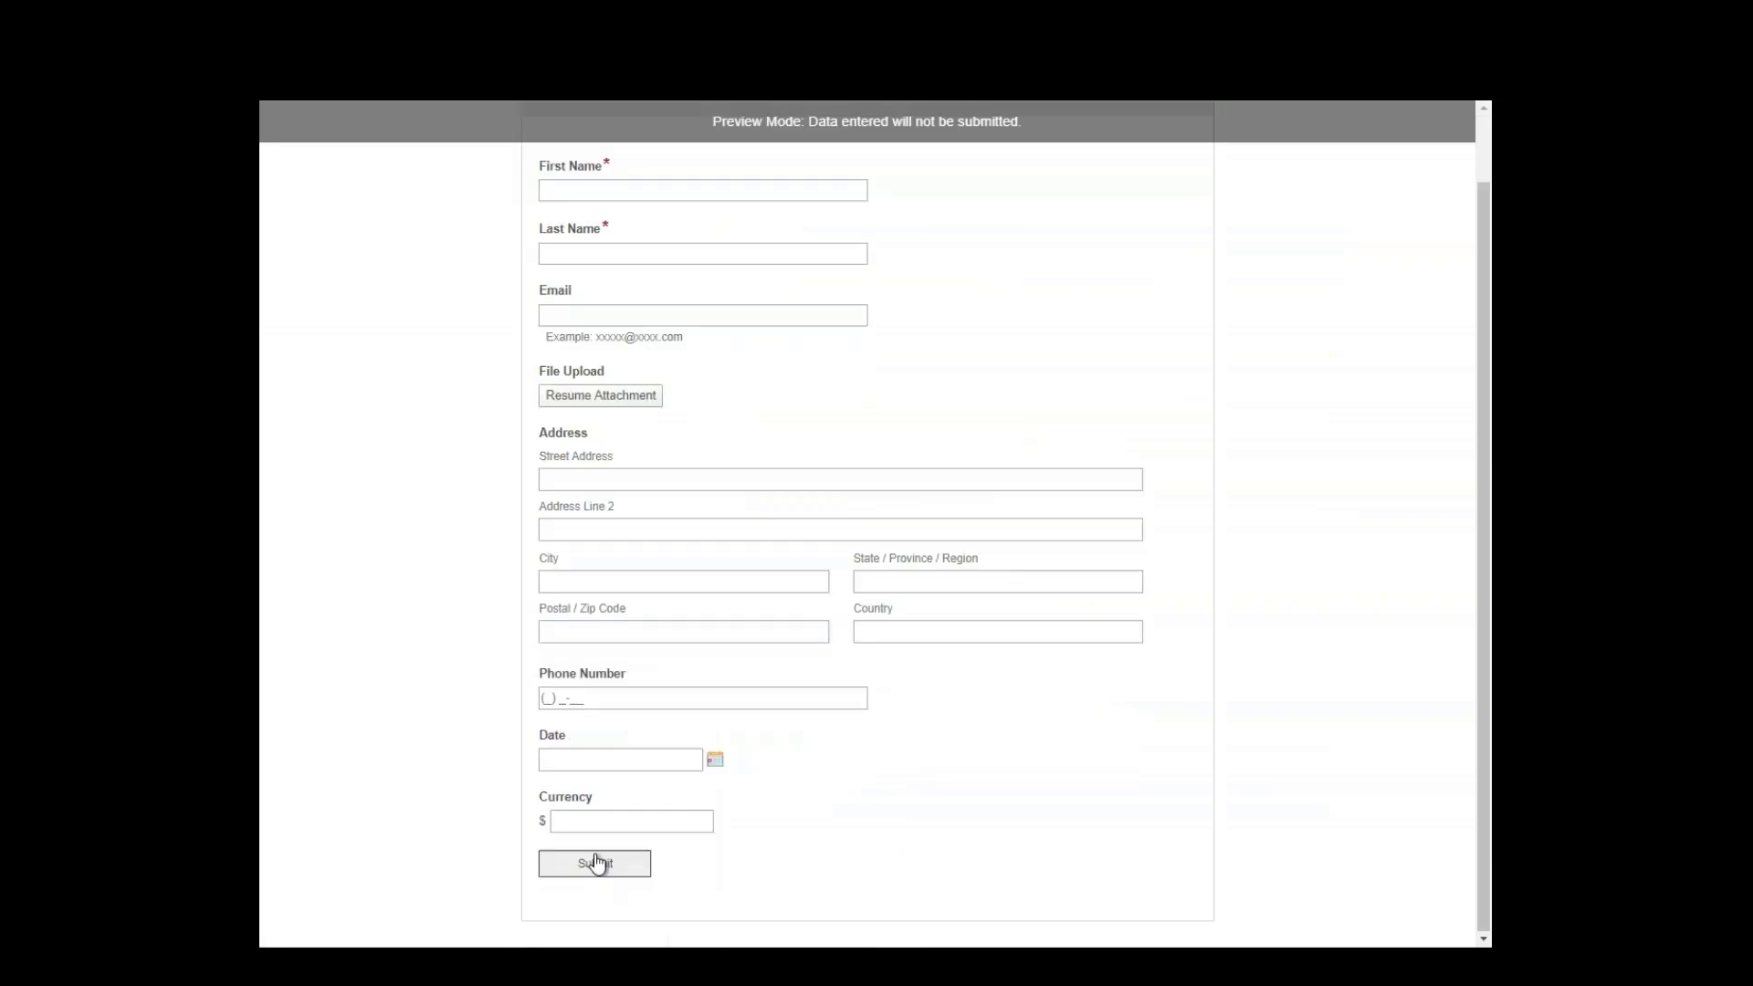
{"action": "left_click", "coordinate": [610, 819]}
{"action": "type", "text": "1,"}
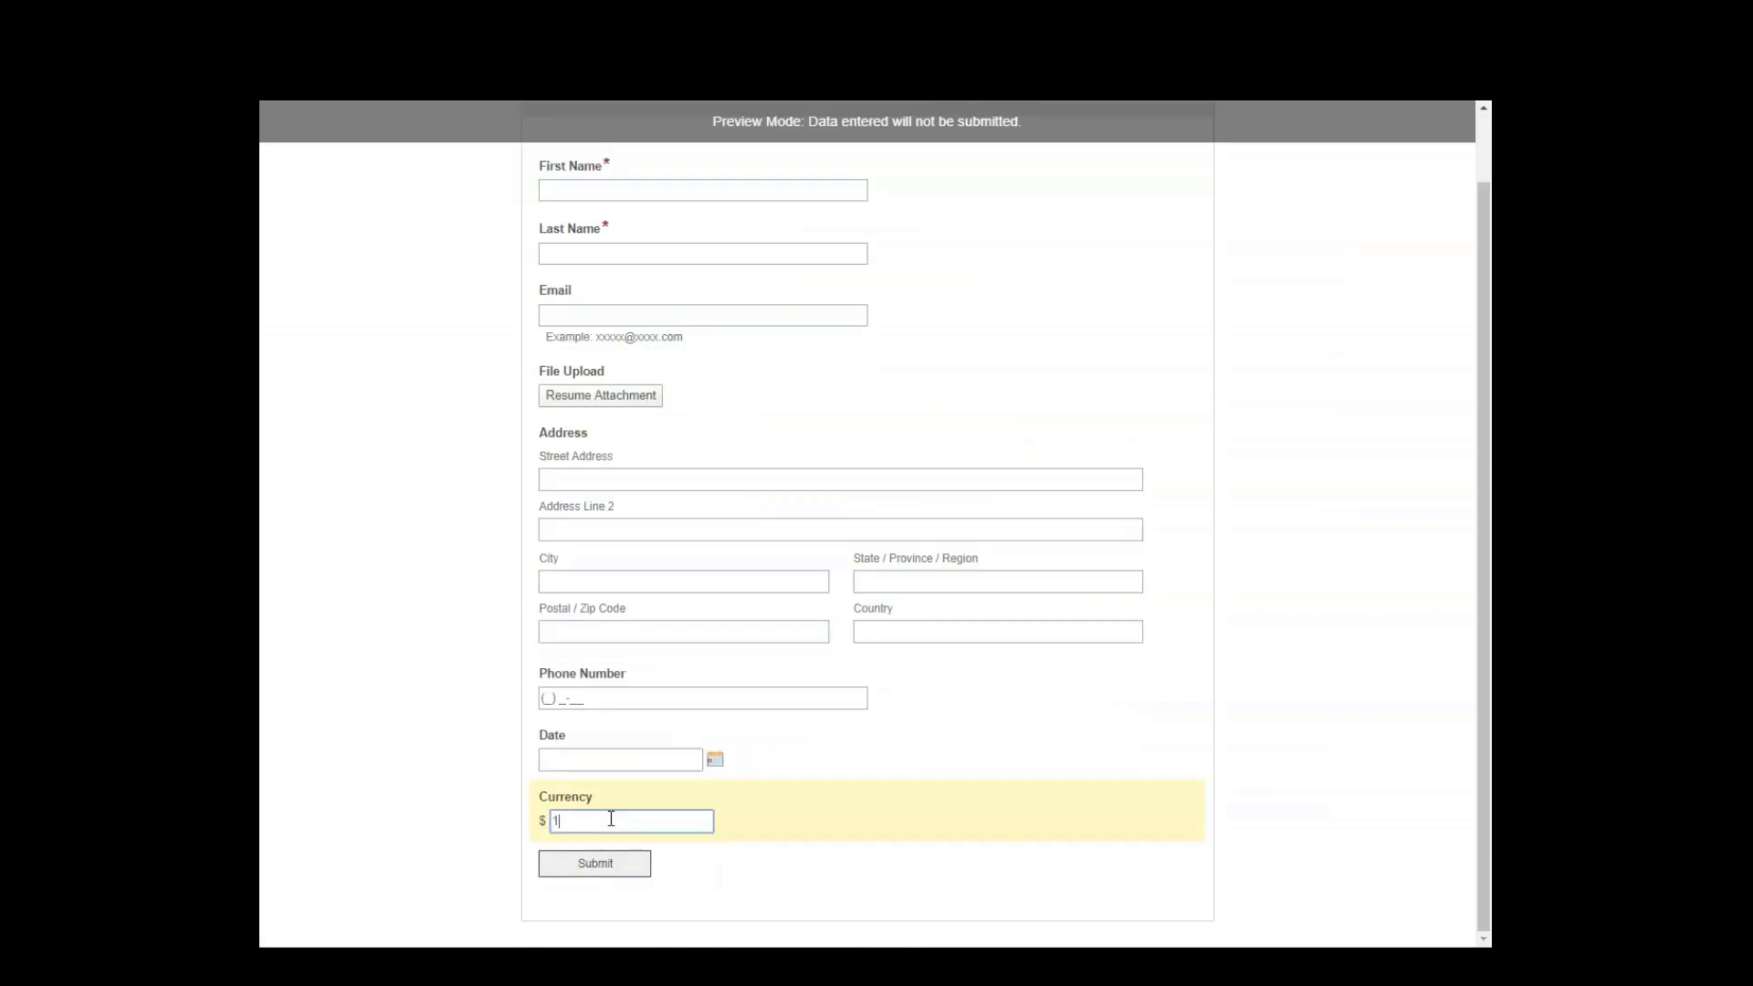
{"action": "type", "text": "210"}
{"action": "key", "text": "Tab"}
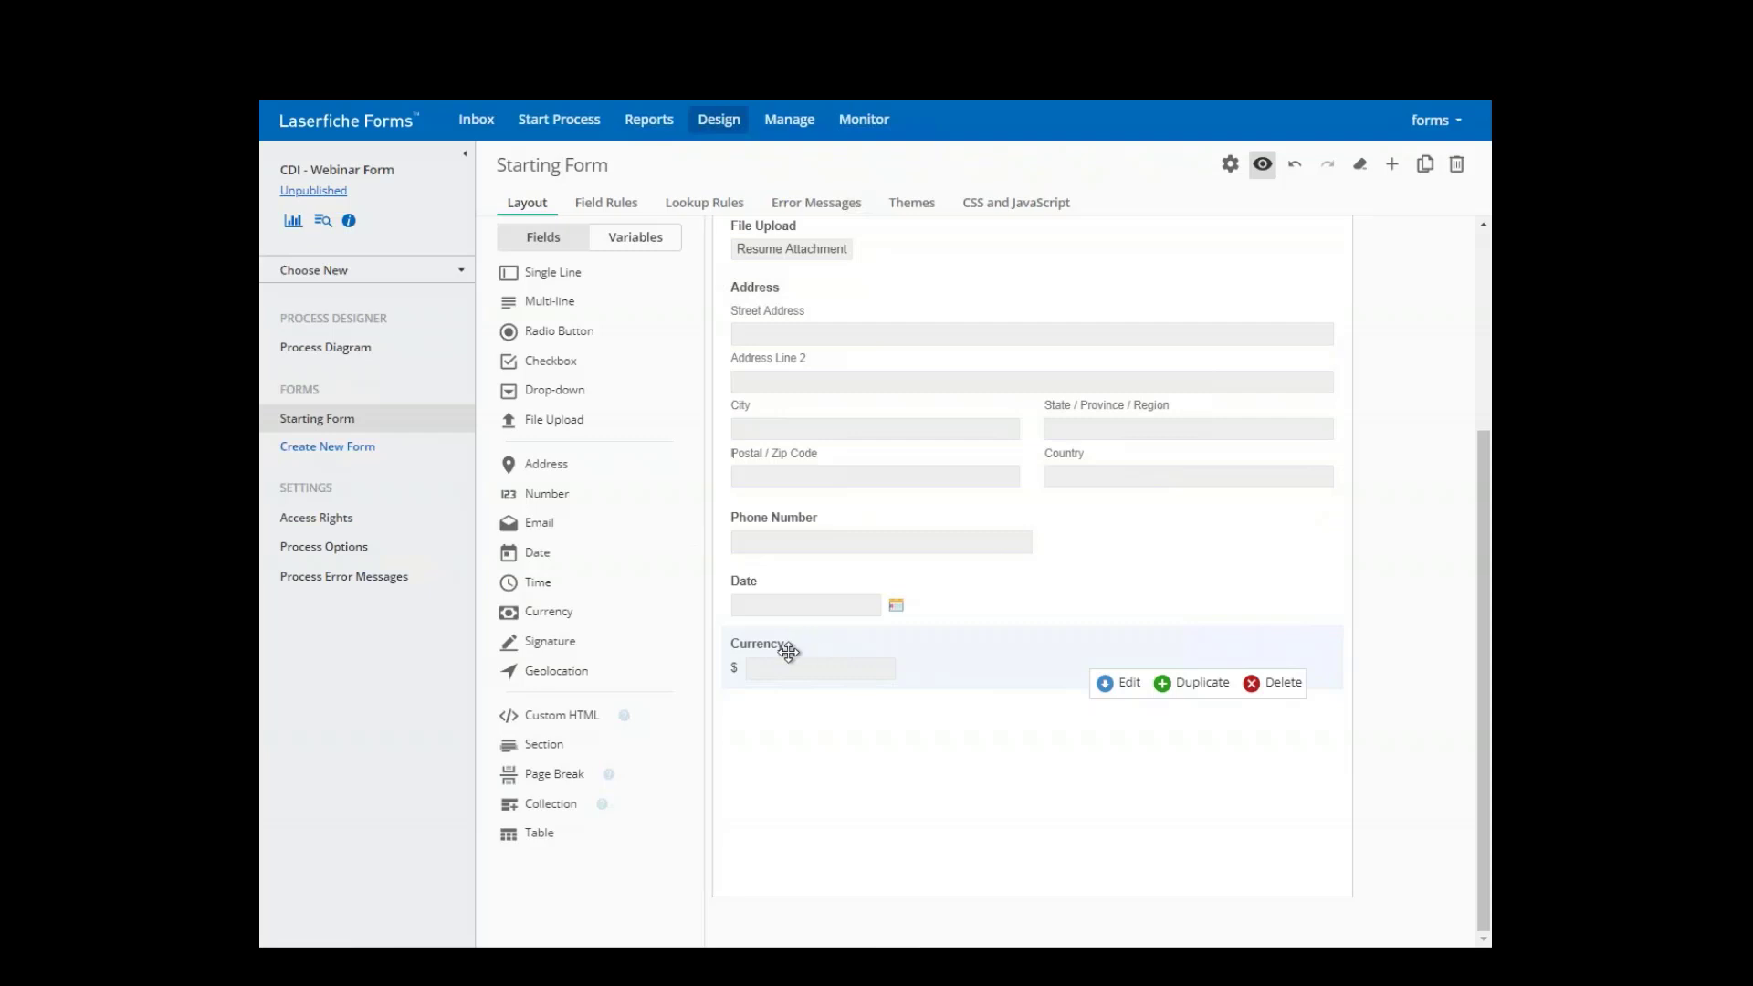
- Add a second Currency field labelled Total below the first
{"action": "left_click_drag", "start_coordinate": [543, 612], "coordinate": [821, 736]}
{"action": "type", "text": "Total"}
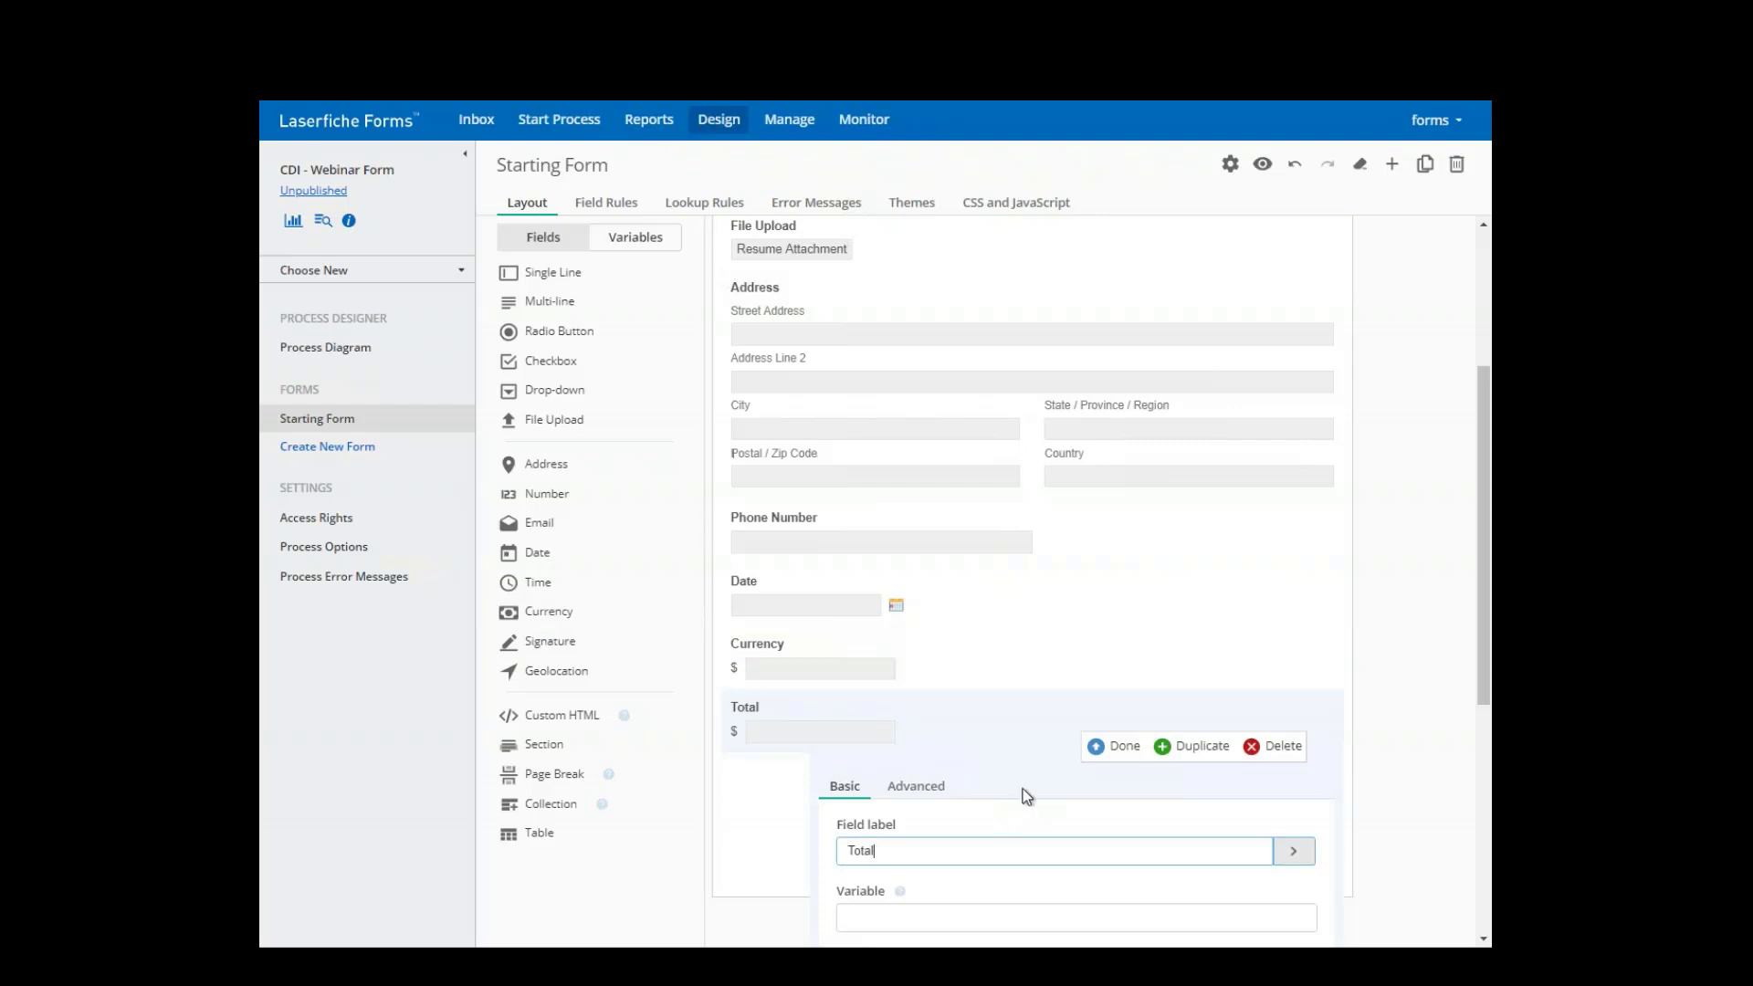
{"action": "left_click", "coordinate": [1114, 750]}
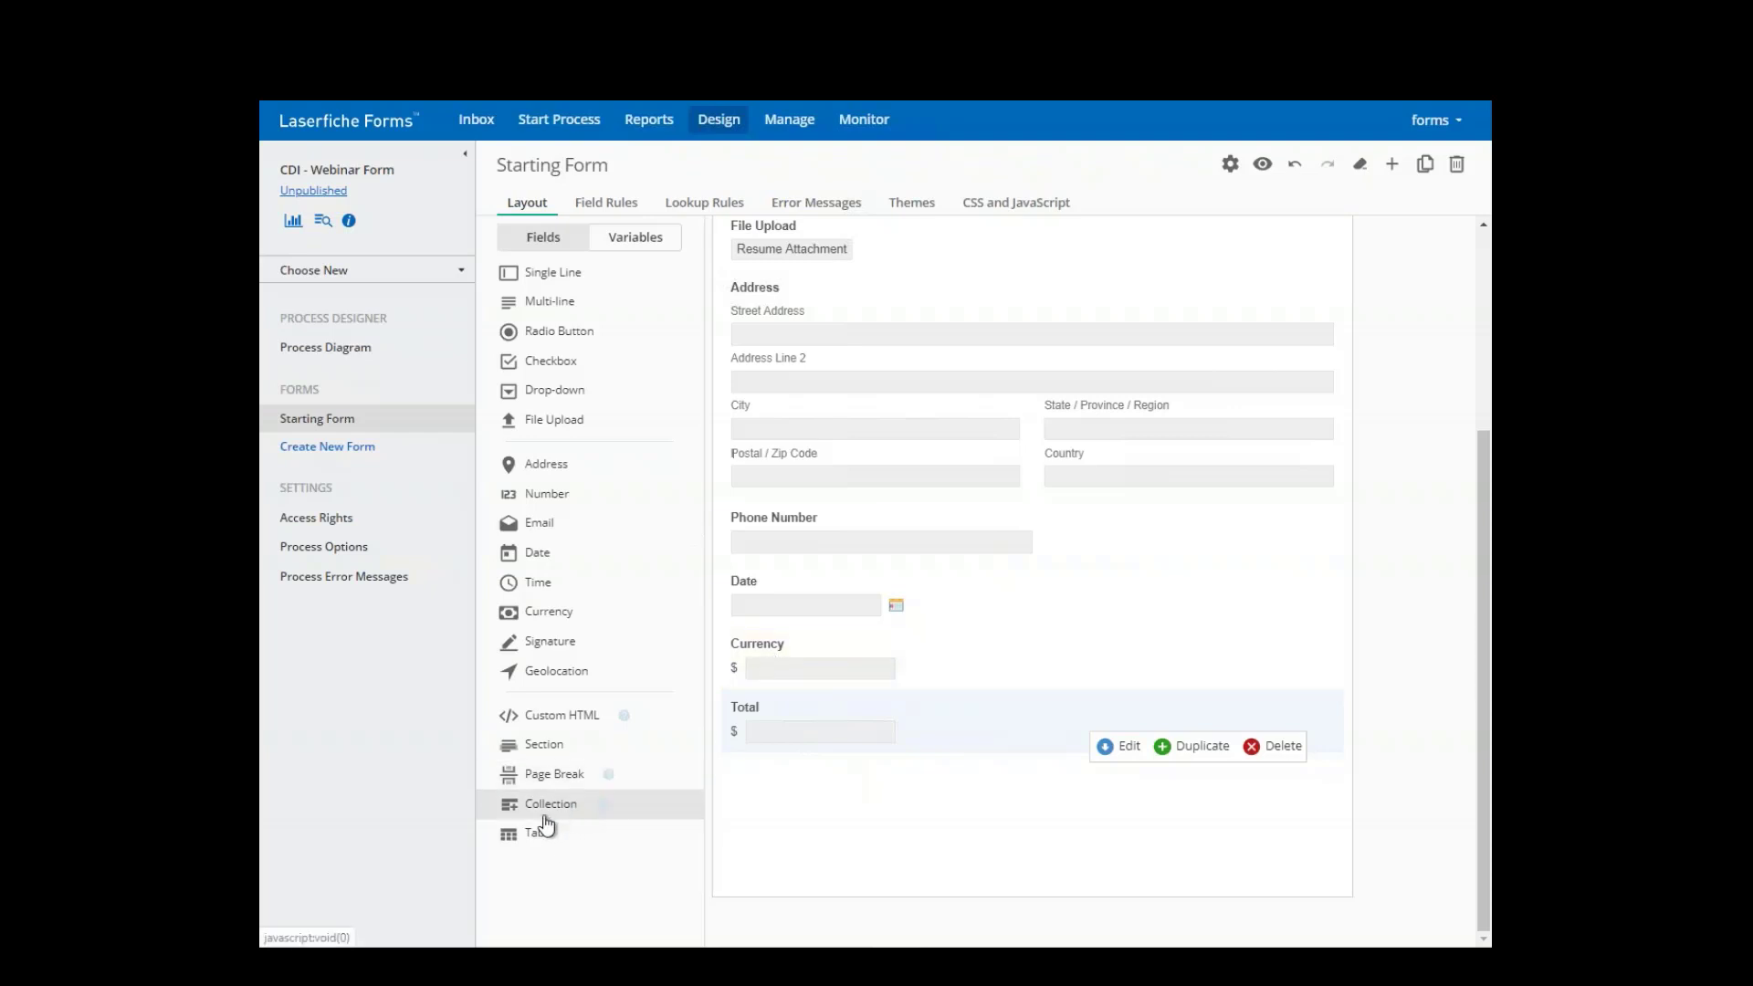
- Add a Collection above Total and move the Currency field into it, confirming the new variable
{"action": "left_click_drag", "start_coordinate": [537, 819], "coordinate": [792, 639]}
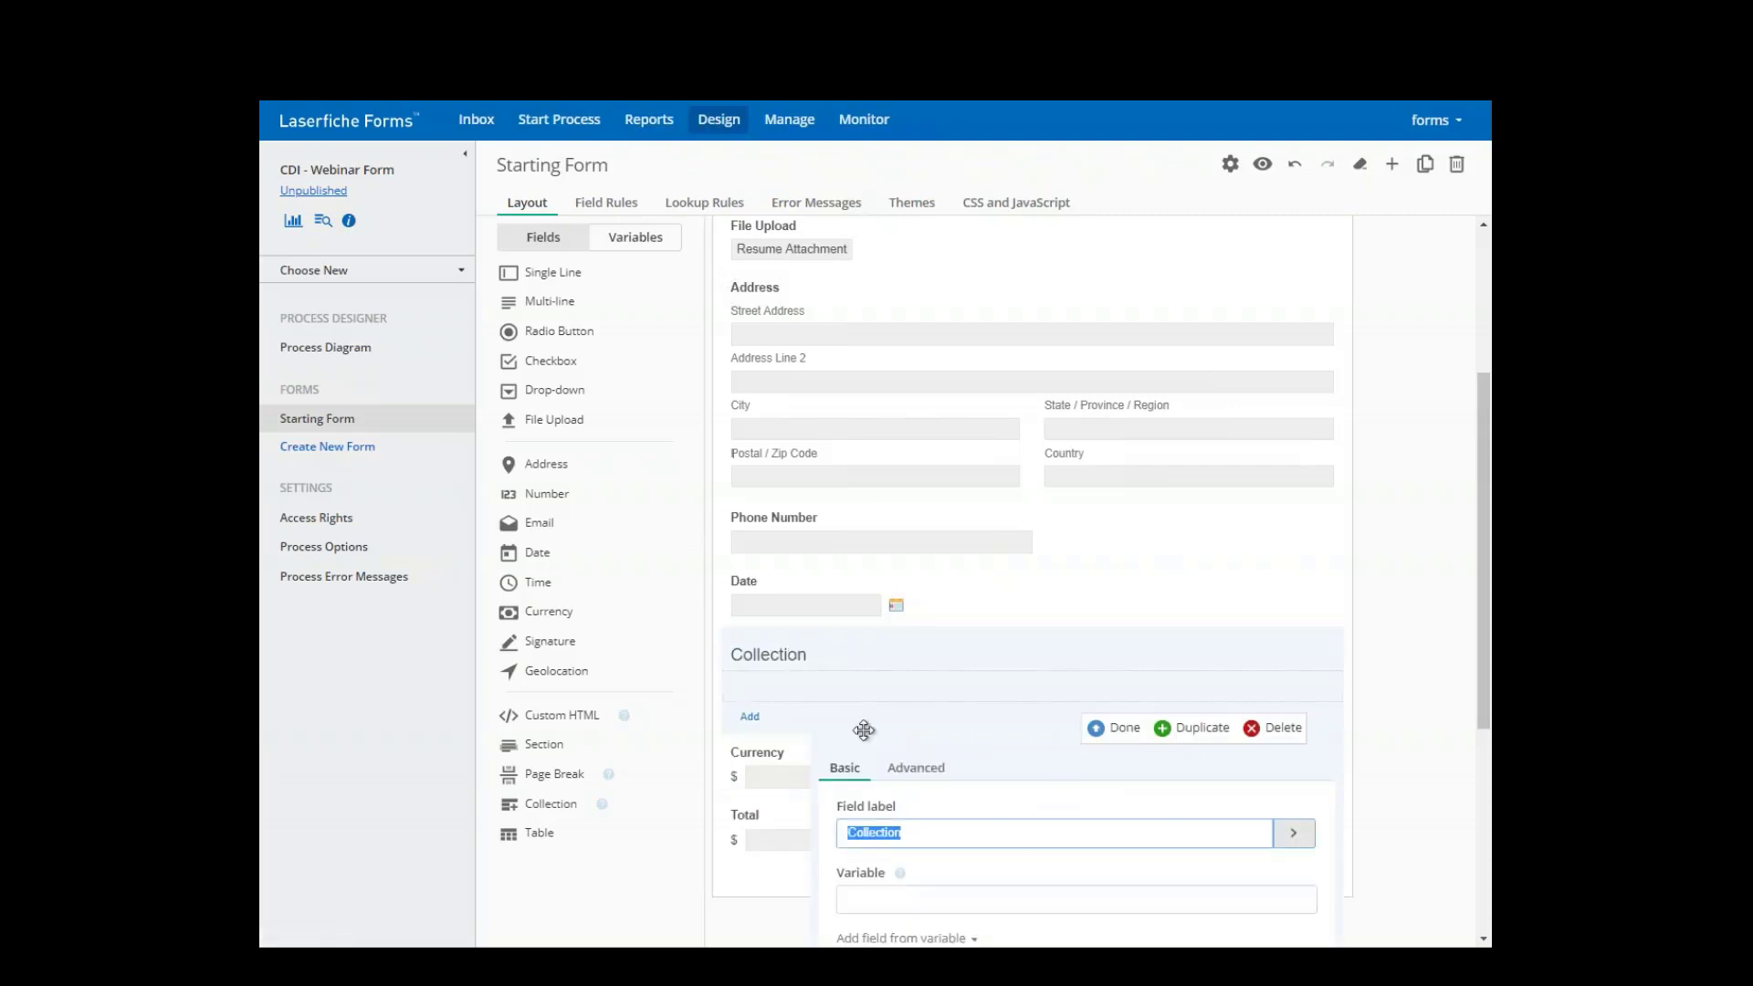
{"action": "left_click", "coordinate": [1099, 734]}
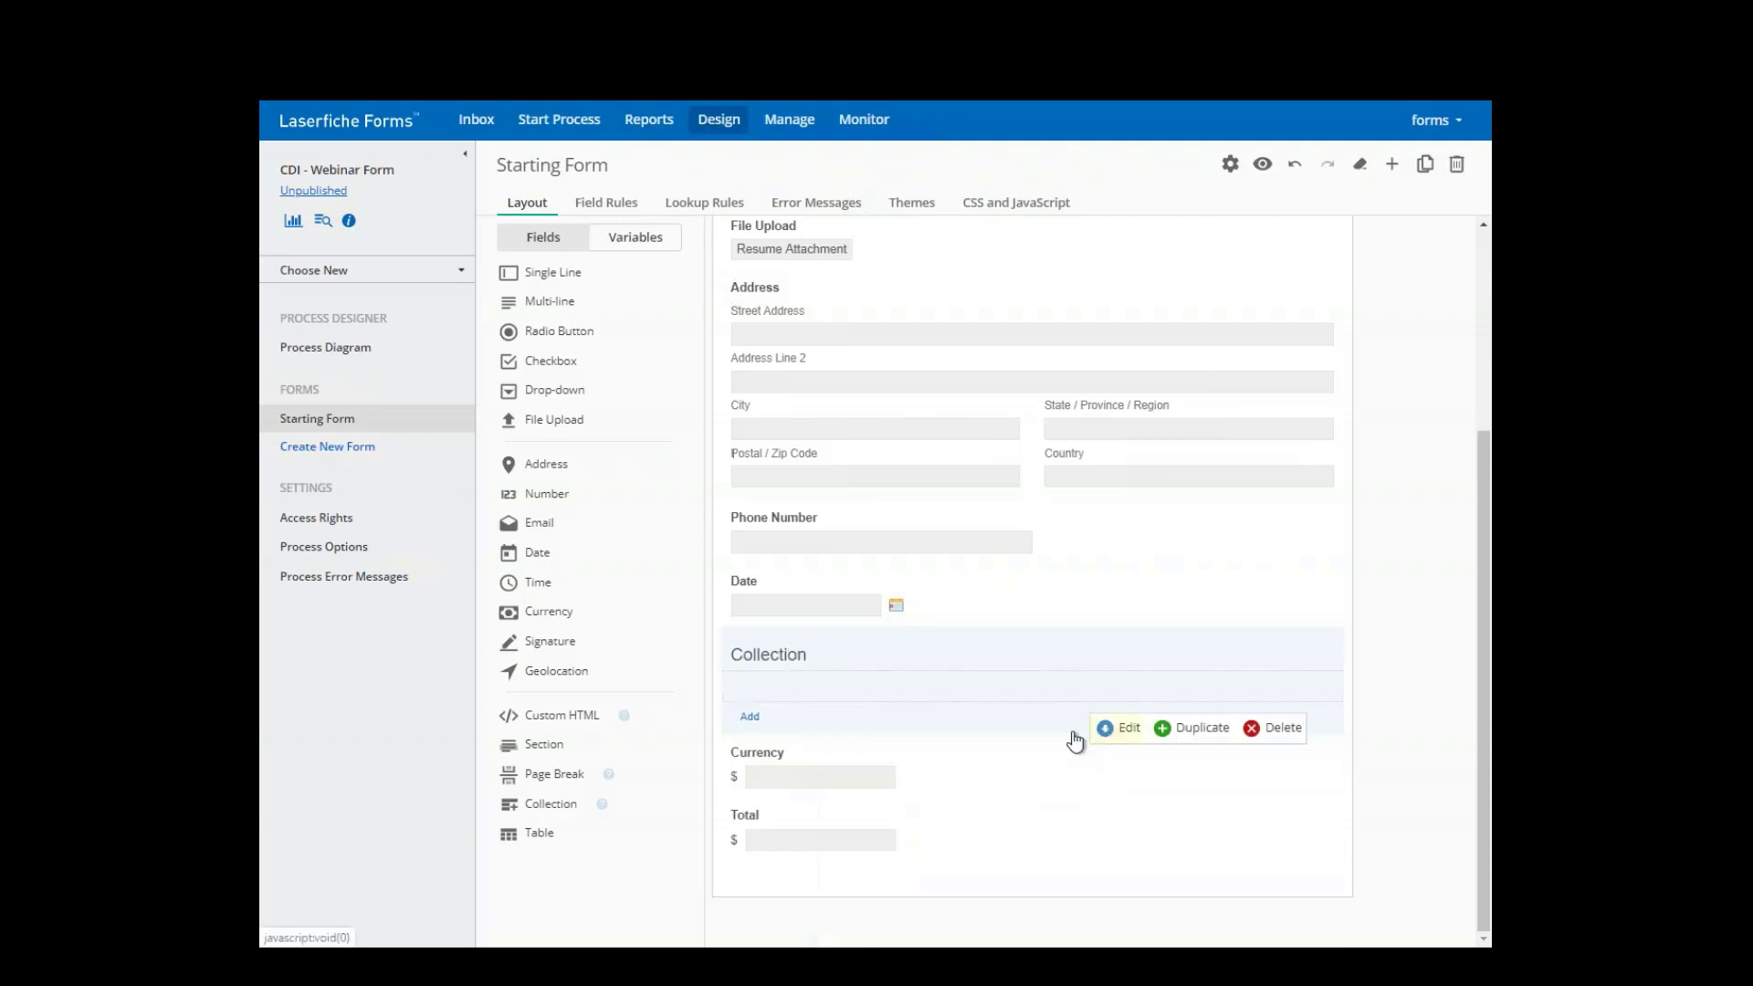
{"action": "left_click_drag", "start_coordinate": [763, 771], "coordinate": [756, 687]}
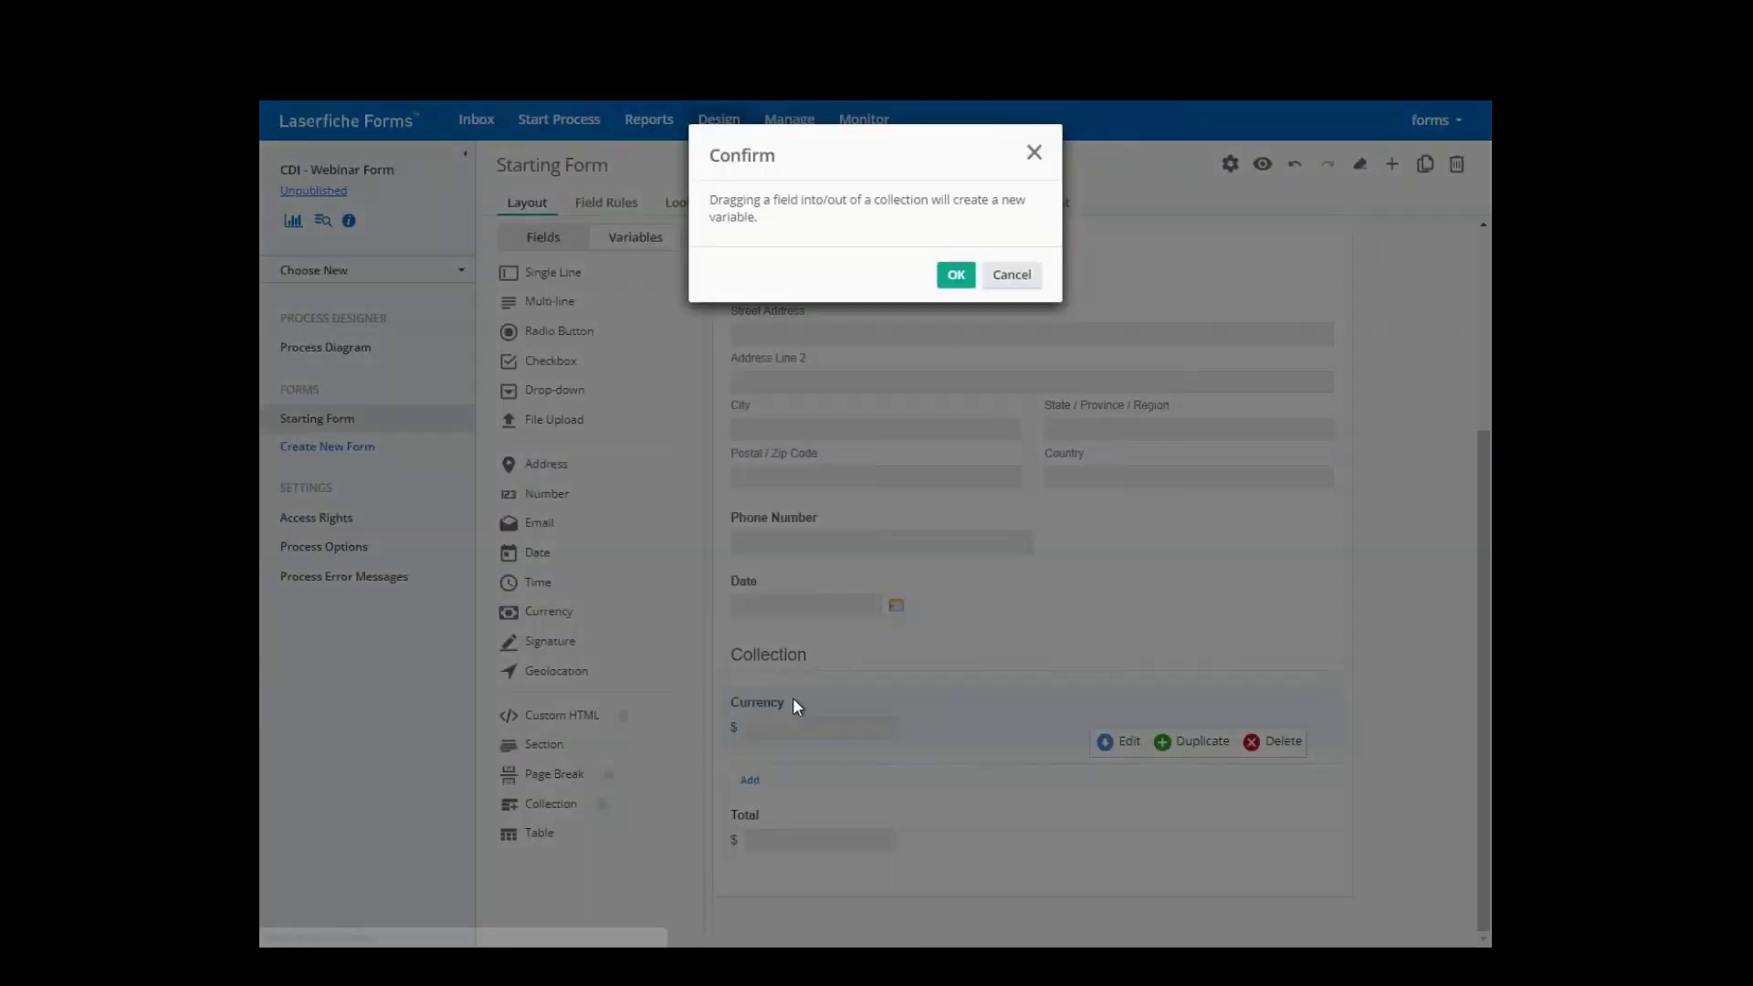
{"action": "left_click", "coordinate": [952, 274]}
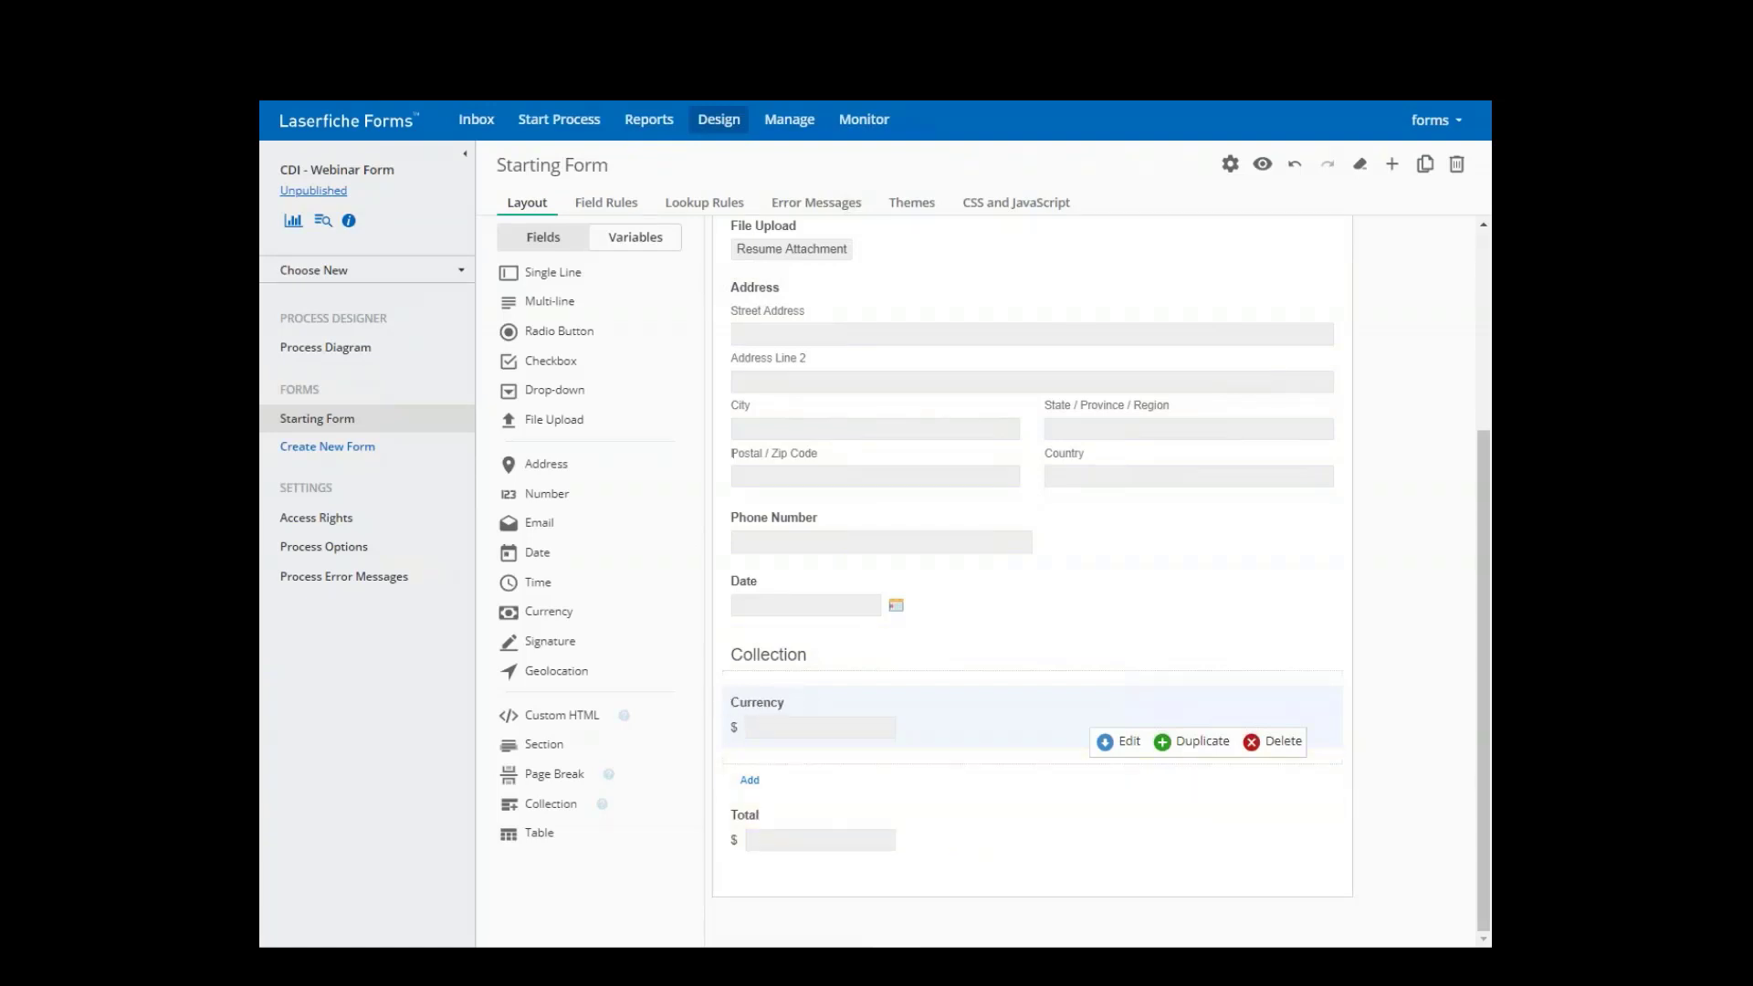
- Enter Currency as the Variable name in the collected Currency field's Basic settings
{"action": "left_click", "coordinate": [1096, 744]}
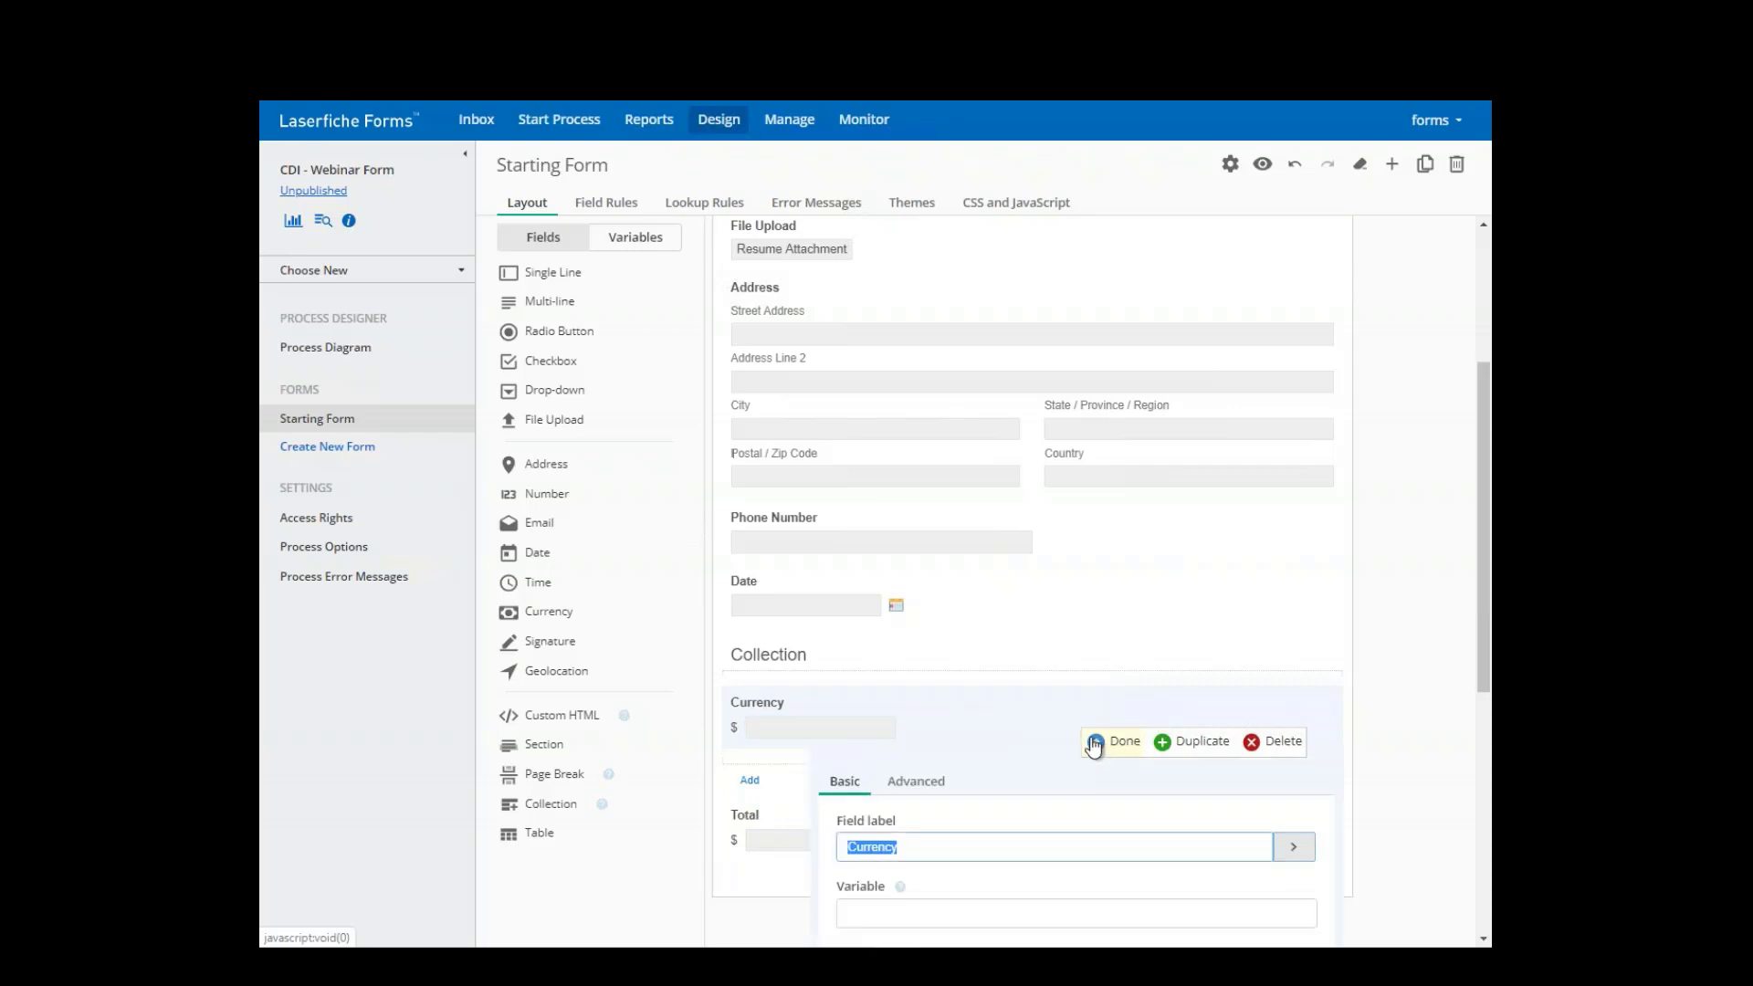
{"action": "scroll", "coordinate": [1050, 685], "scroll_direction": "down", "scroll_amount": 4}
{"action": "left_click", "coordinate": [877, 525]}
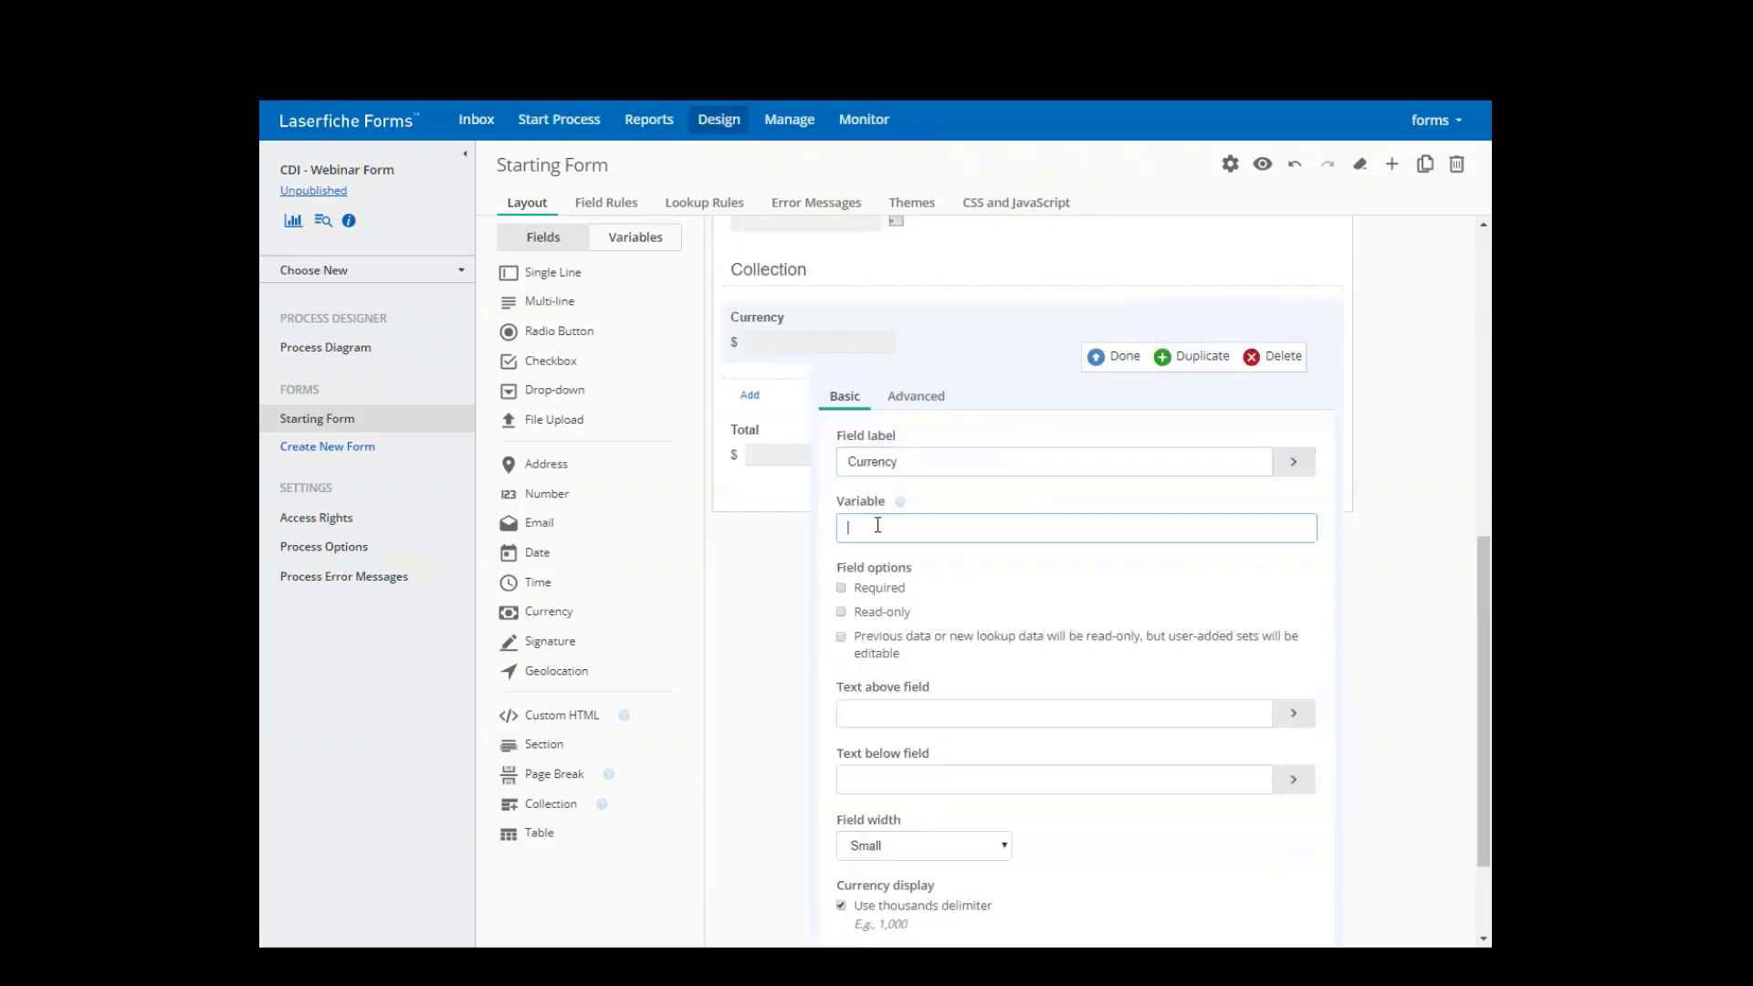
{"action": "left_click", "coordinate": [916, 395]}
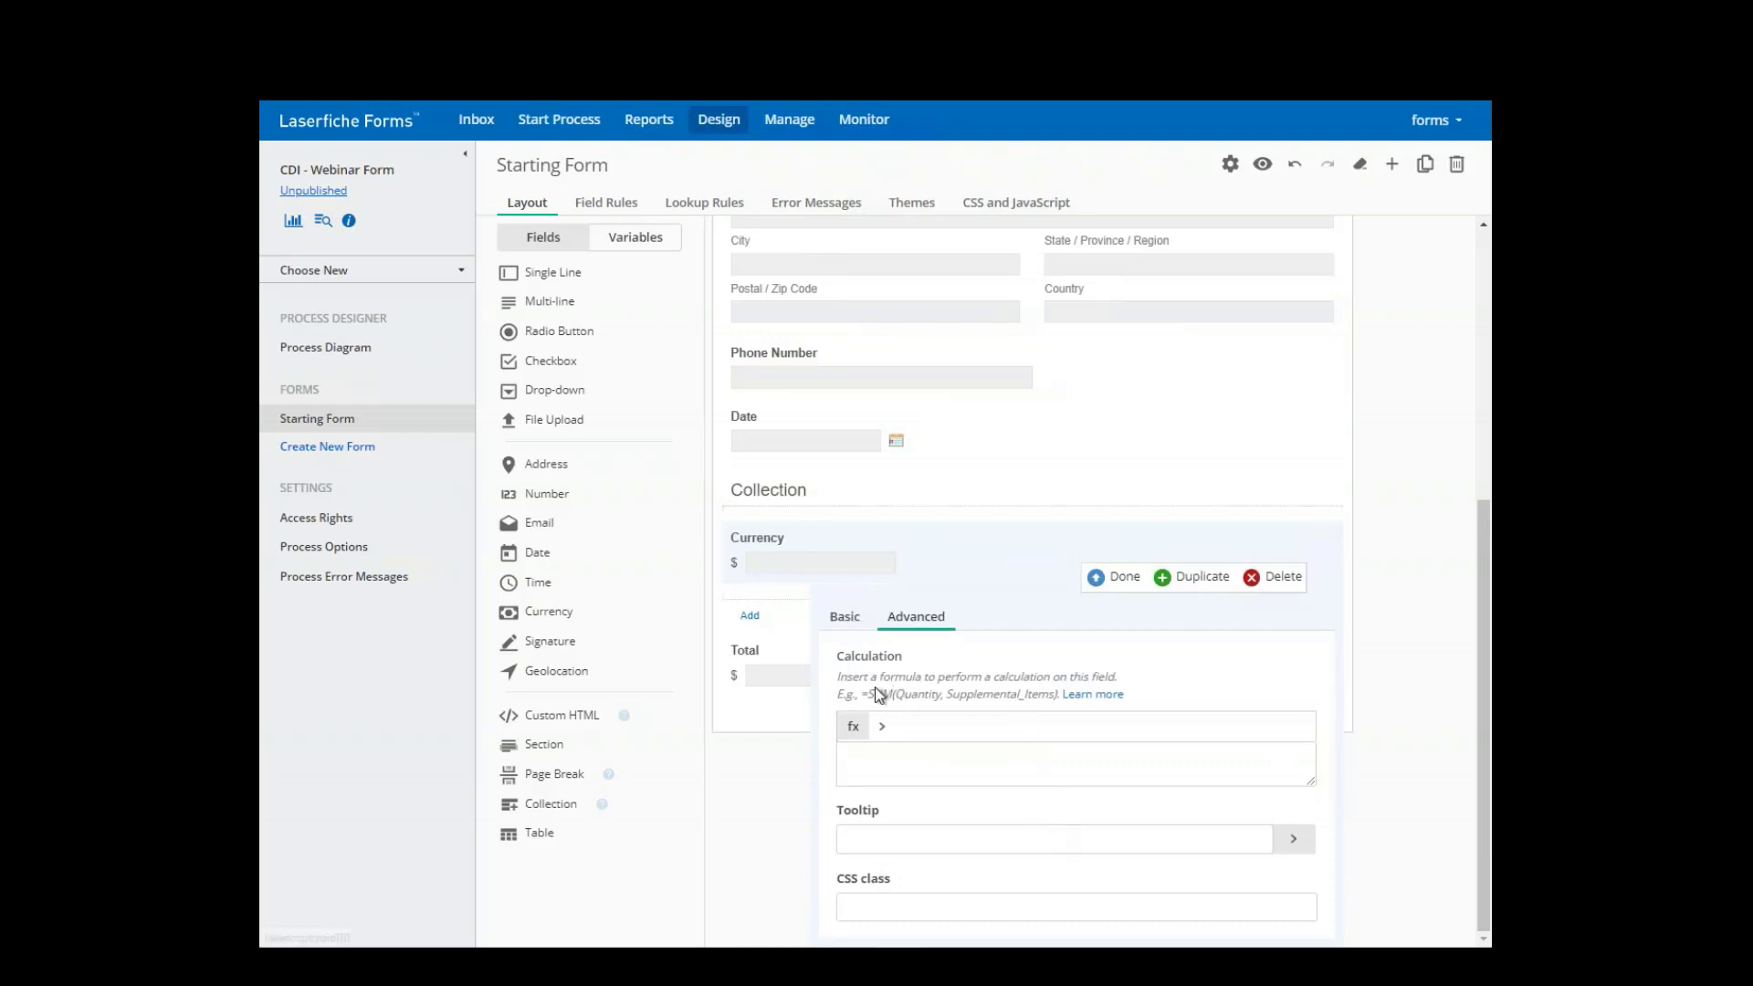
{"action": "left_click", "coordinate": [853, 624]}
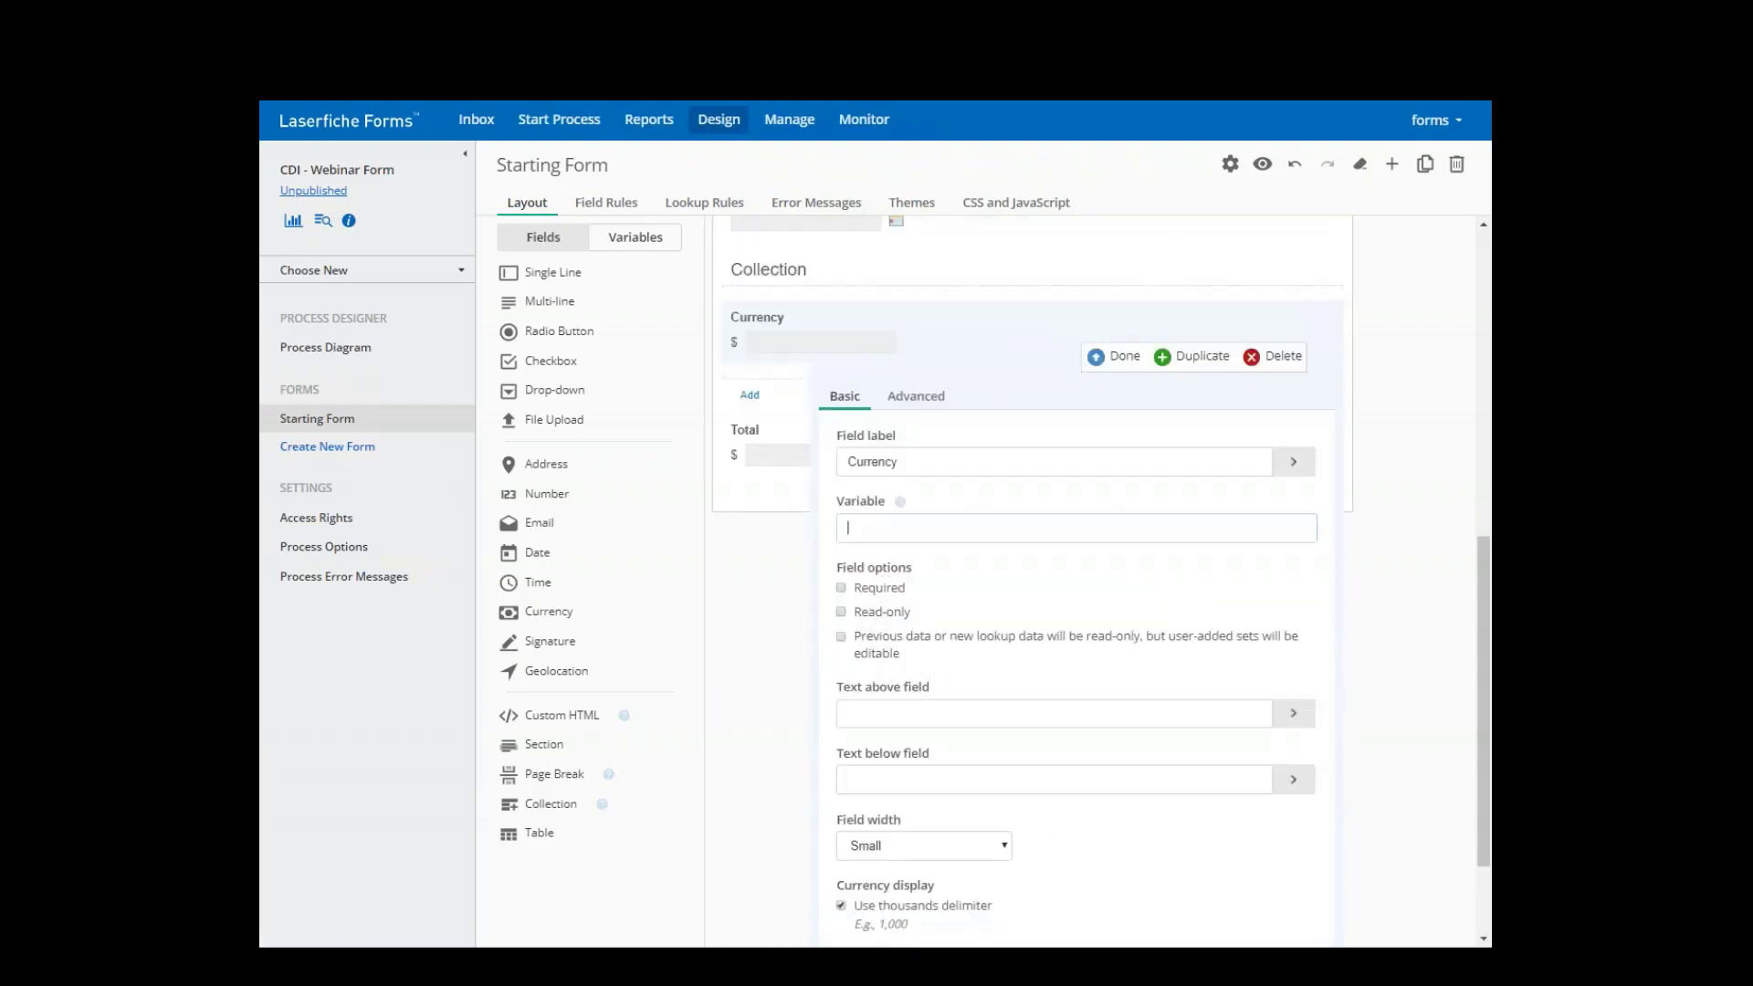
{"action": "left_click", "coordinate": [886, 533]}
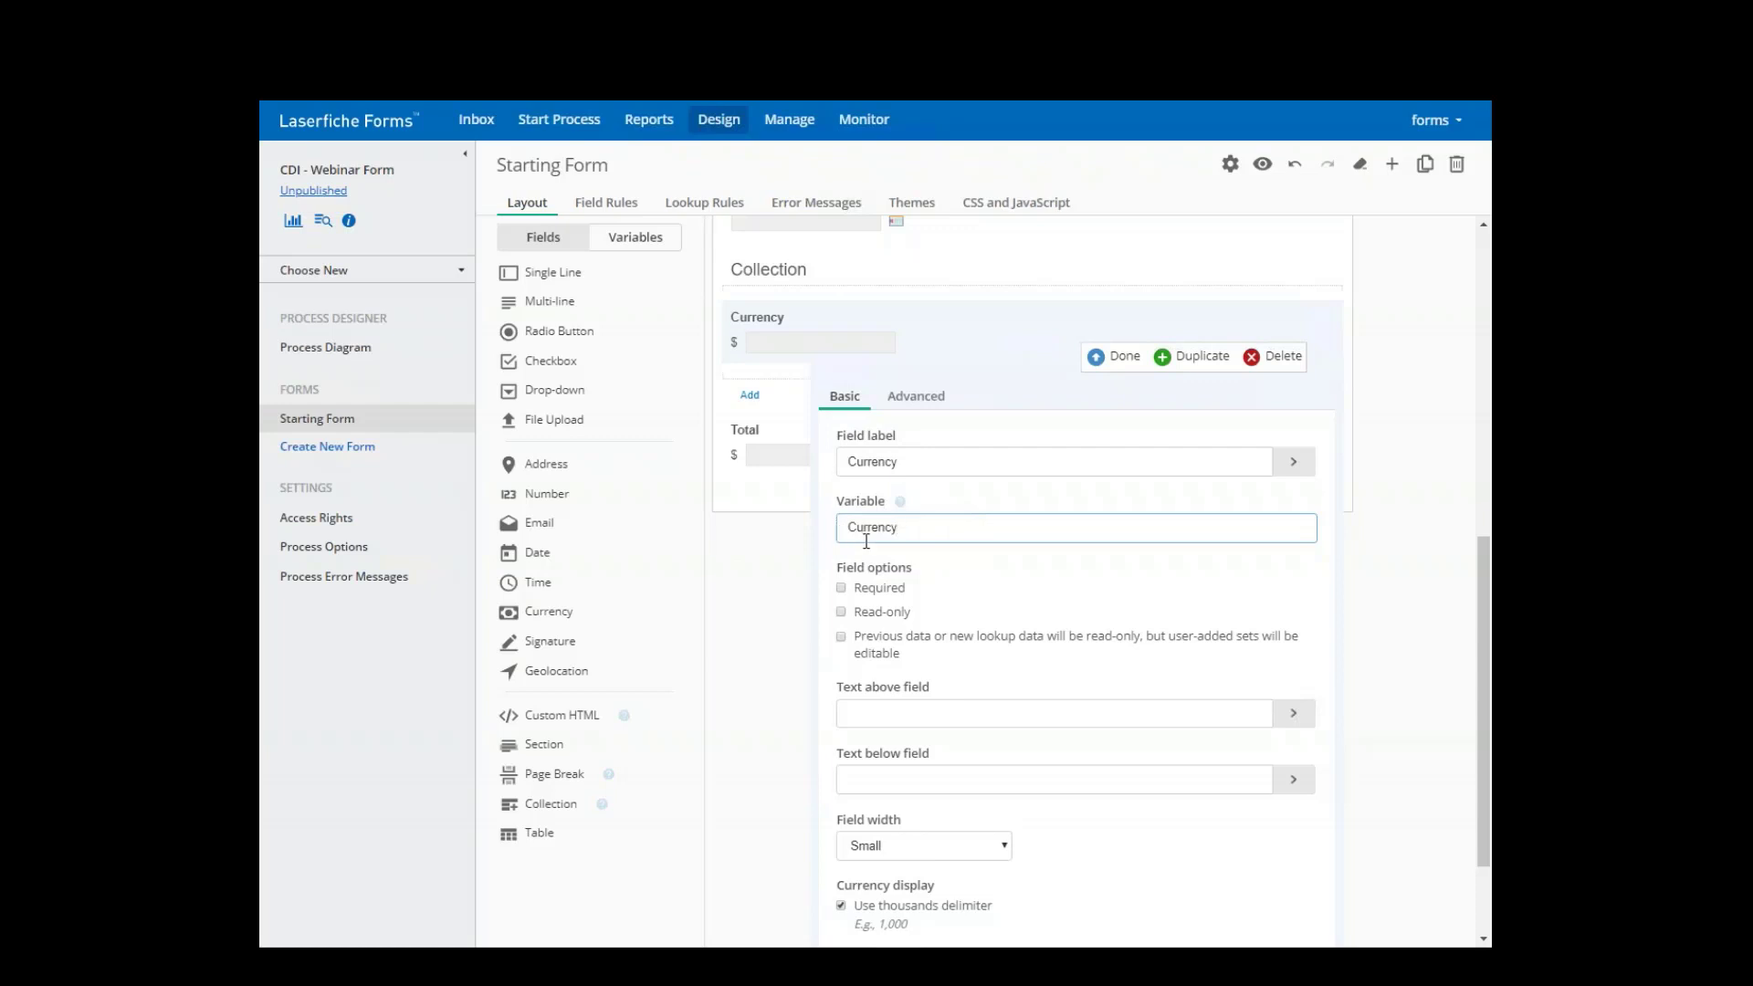
{"action": "scroll", "coordinate": [893, 539], "scroll_direction": "down", "scroll_amount": 2}
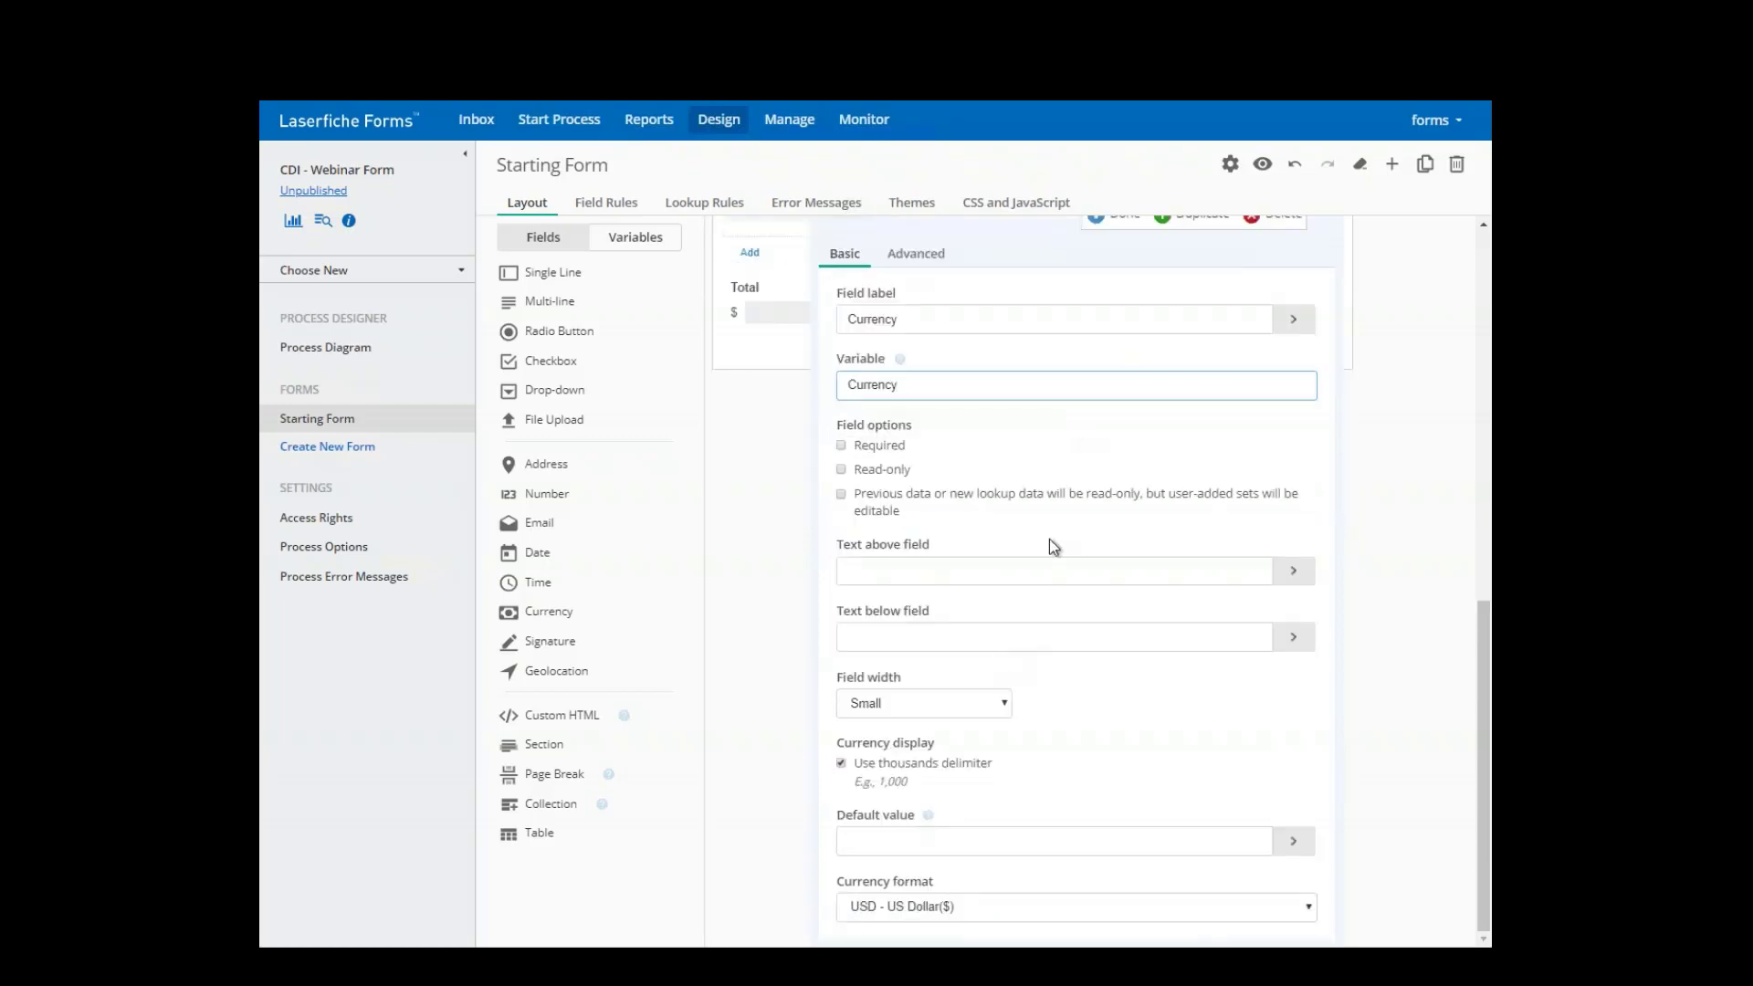
{"action": "scroll", "coordinate": [1055, 530], "scroll_direction": "up", "scroll_amount": 3}
- Close the Currency field and open the Total field's Advanced calculation settings
{"action": "left_click", "coordinate": [1108, 420]}
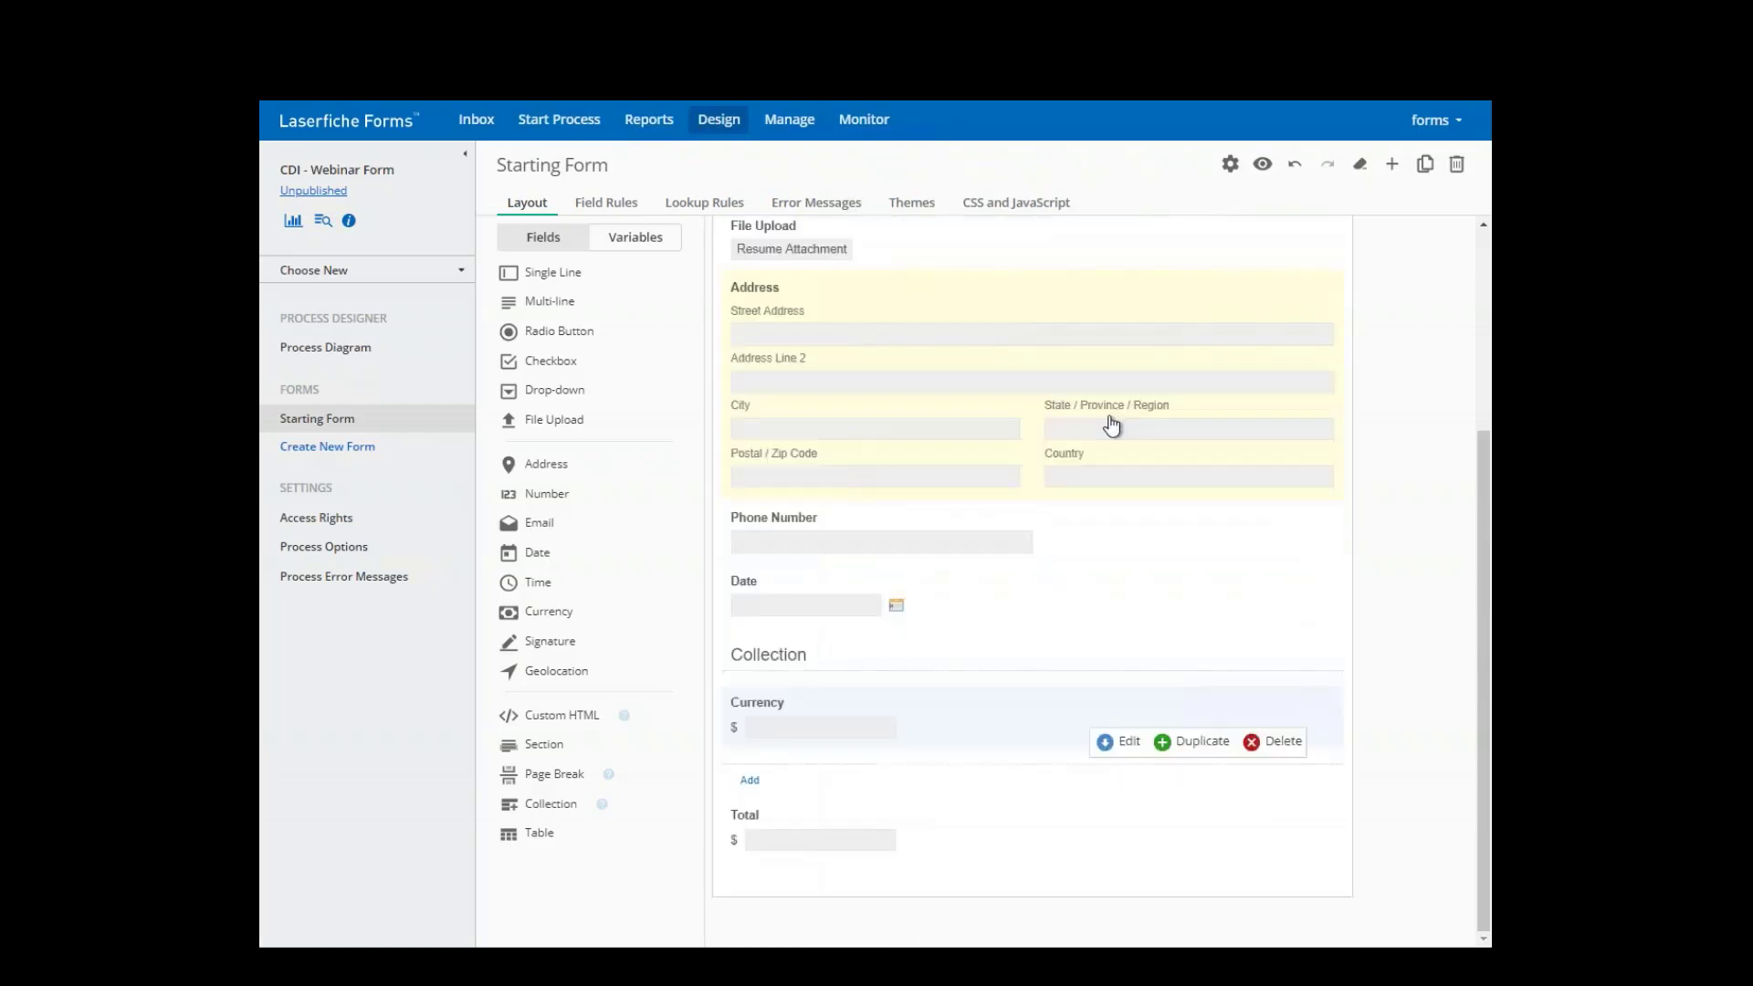
{"action": "left_click", "coordinate": [818, 828]}
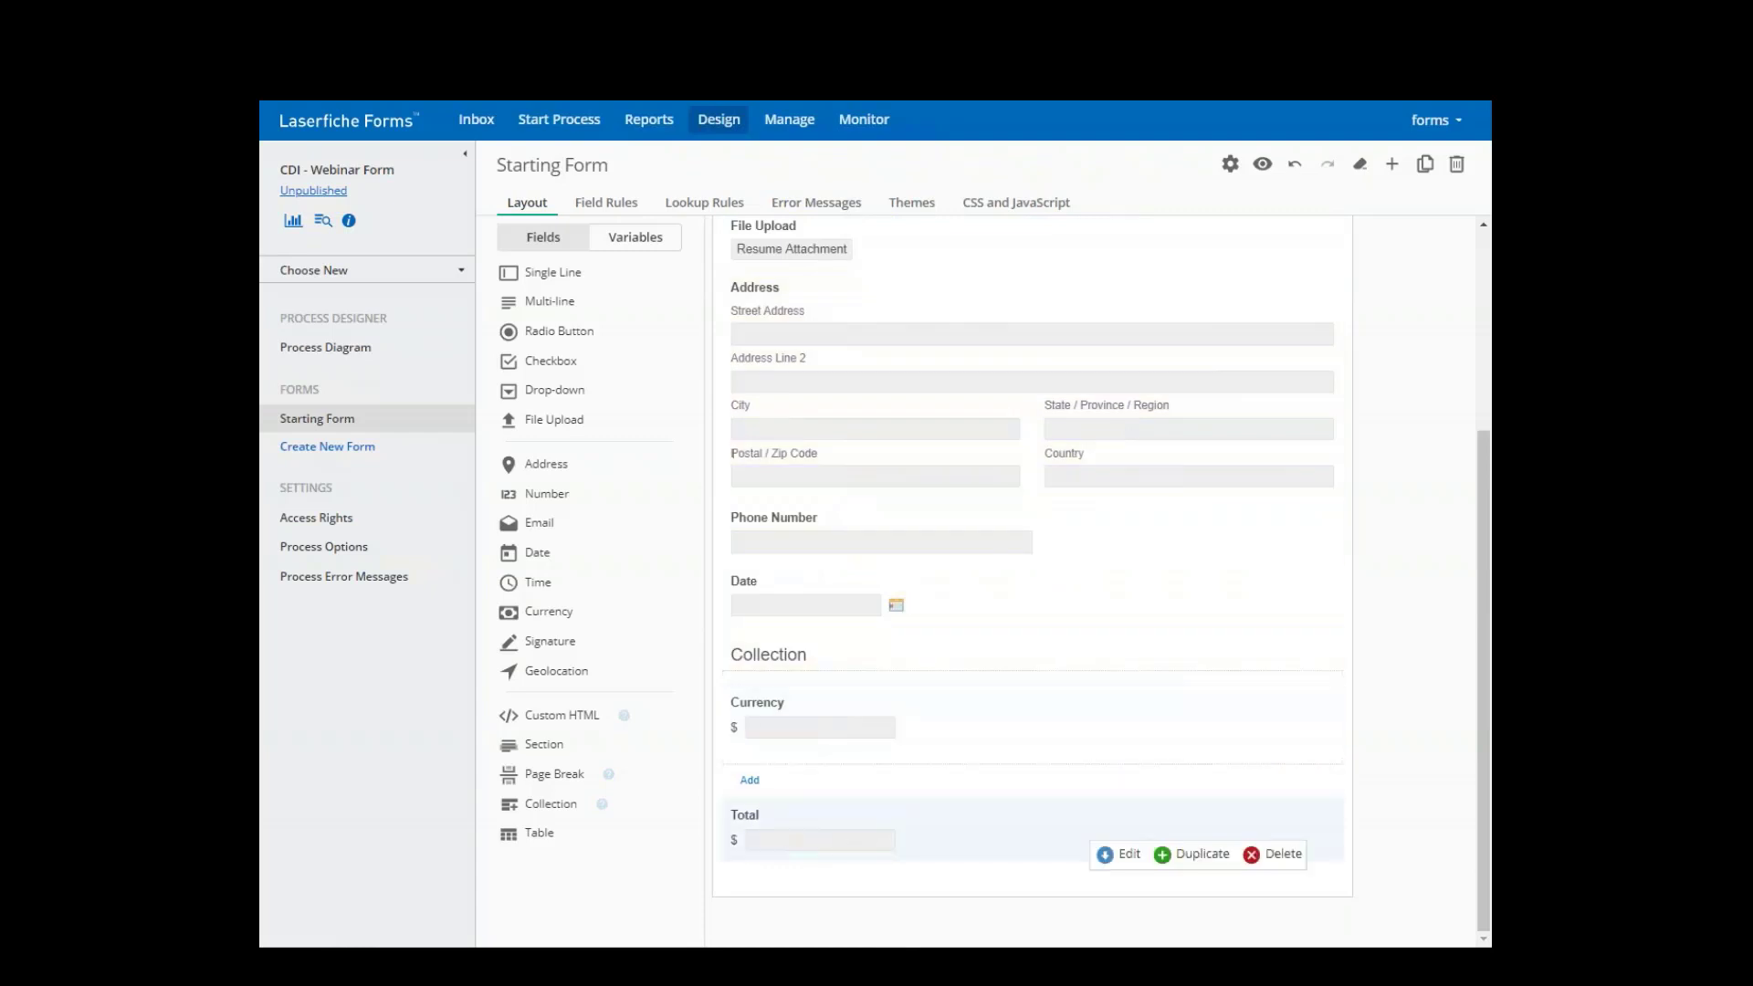
{"action": "left_click", "coordinate": [1116, 855]}
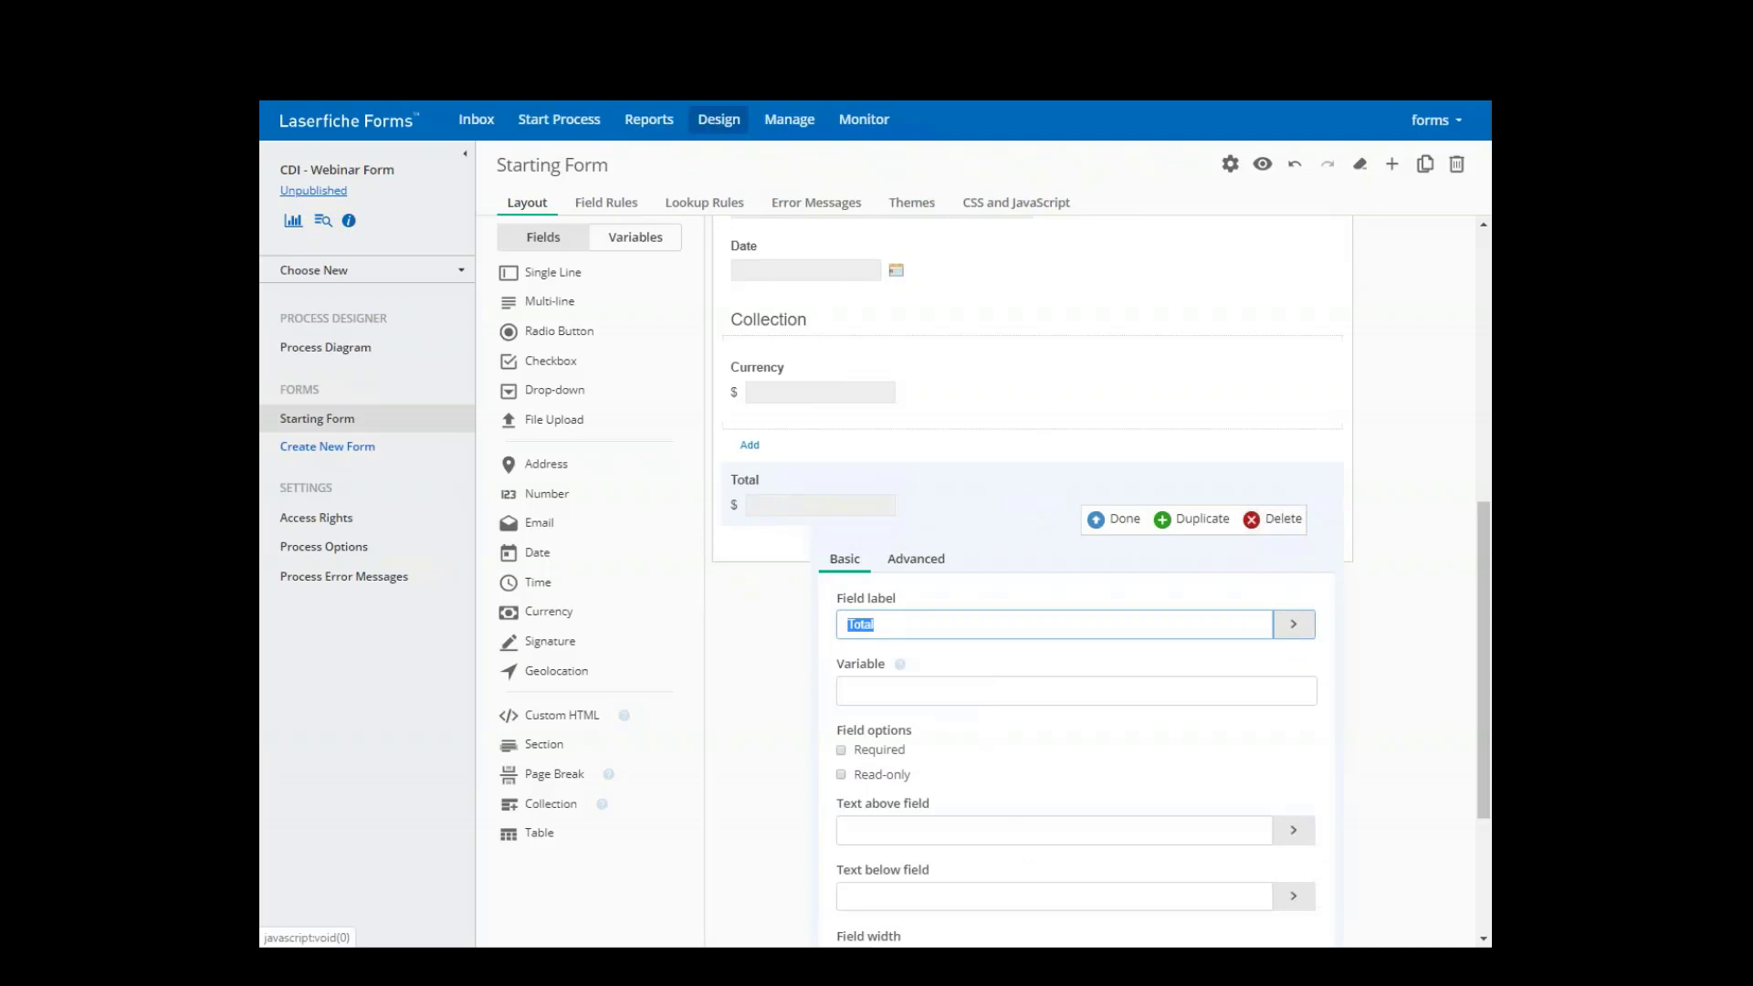
{"action": "left_click", "coordinate": [916, 558]}
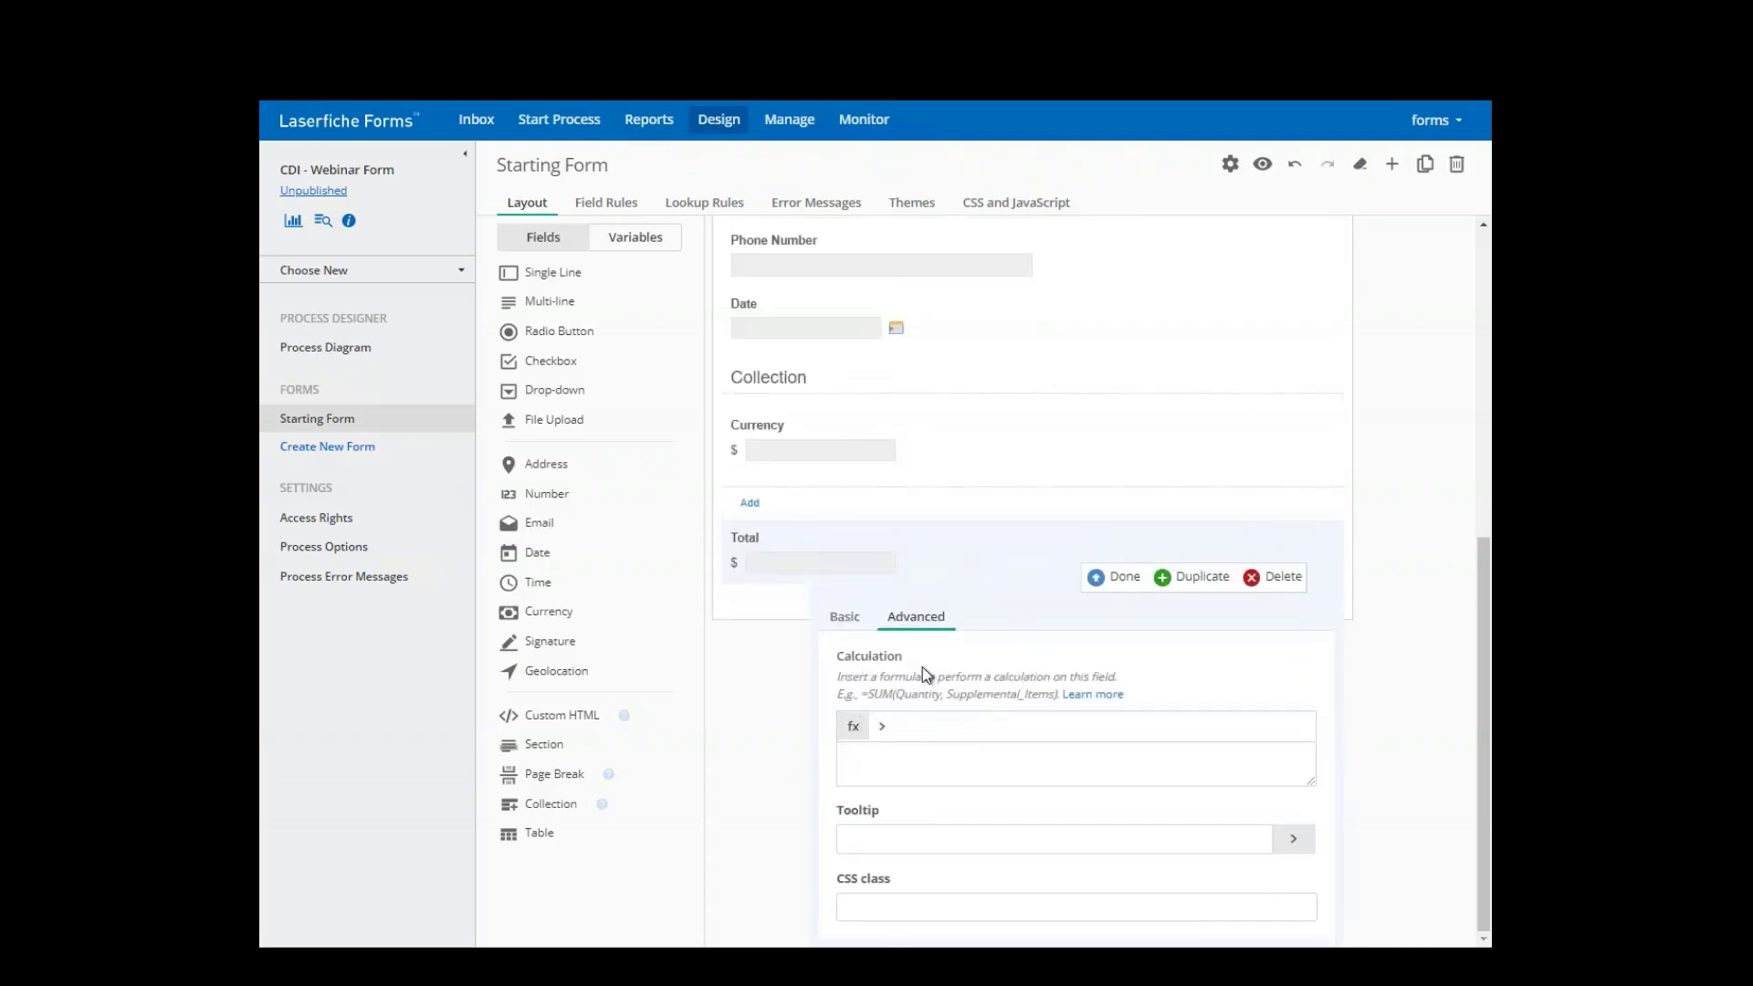
- Insert the SUM function into Total's calculation, leaving =SUM() with no field referenced
{"action": "left_click", "coordinate": [852, 728]}
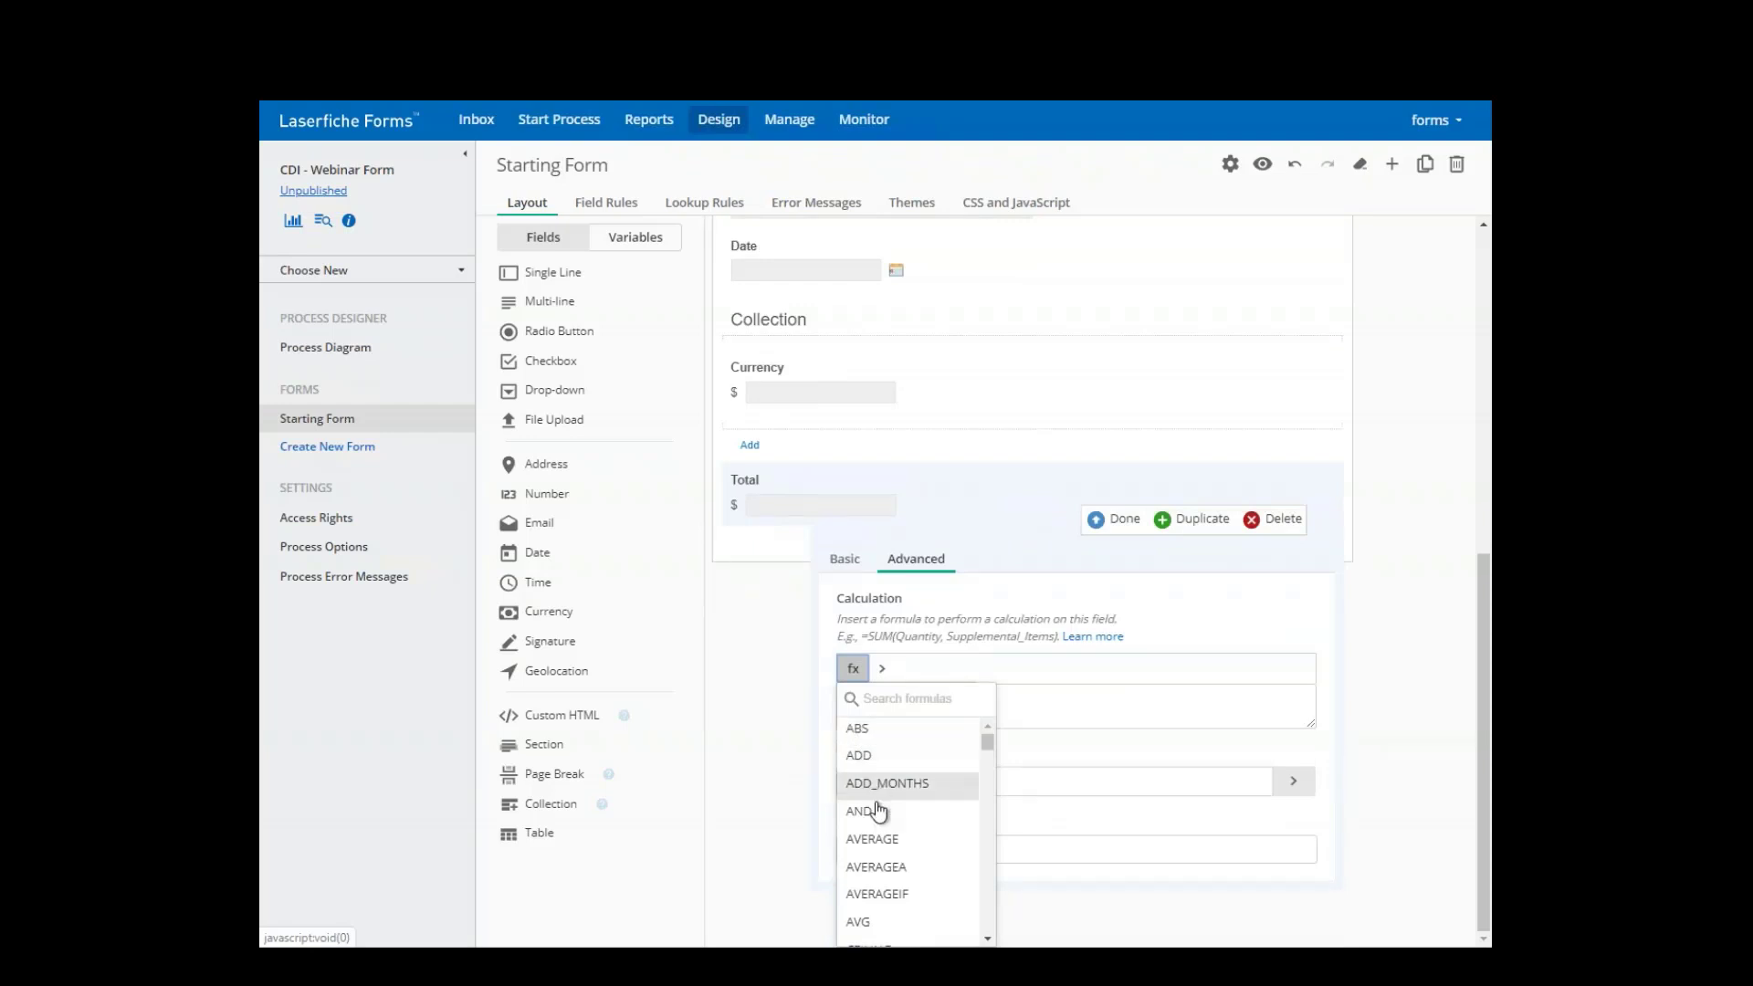
{"action": "scroll", "coordinate": [876, 810], "scroll_direction": "down", "scroll_amount": 3}
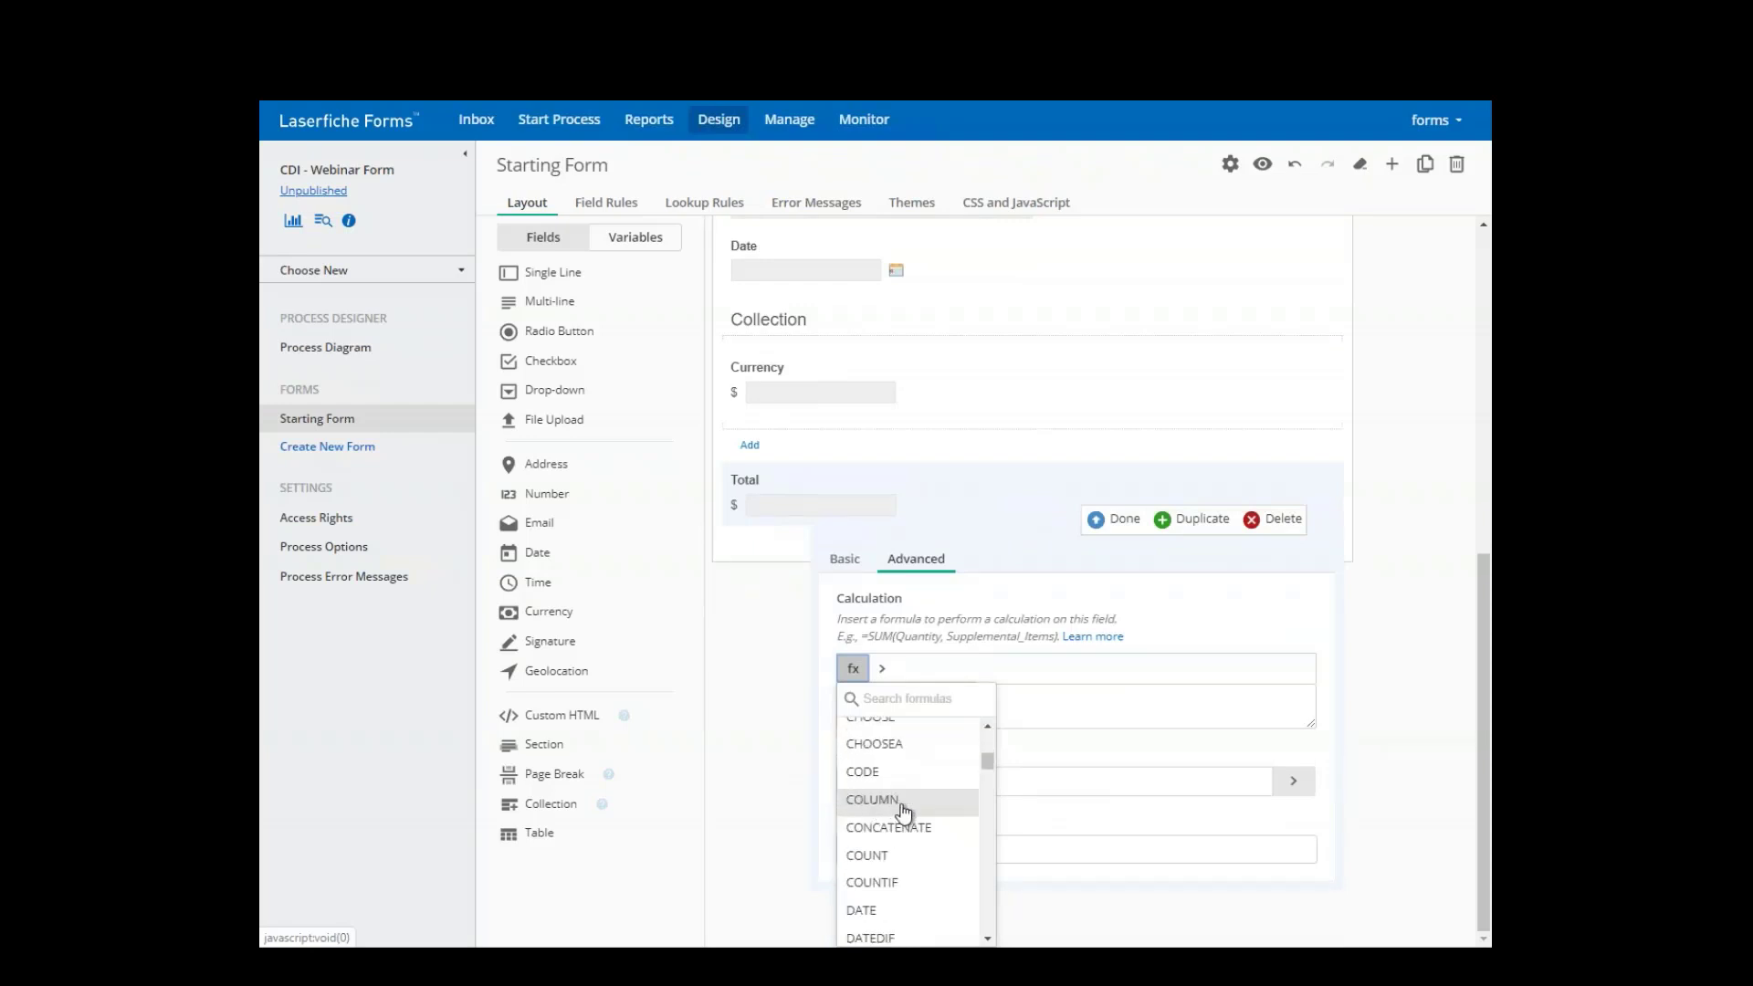
{"action": "left_click", "coordinate": [898, 696]}
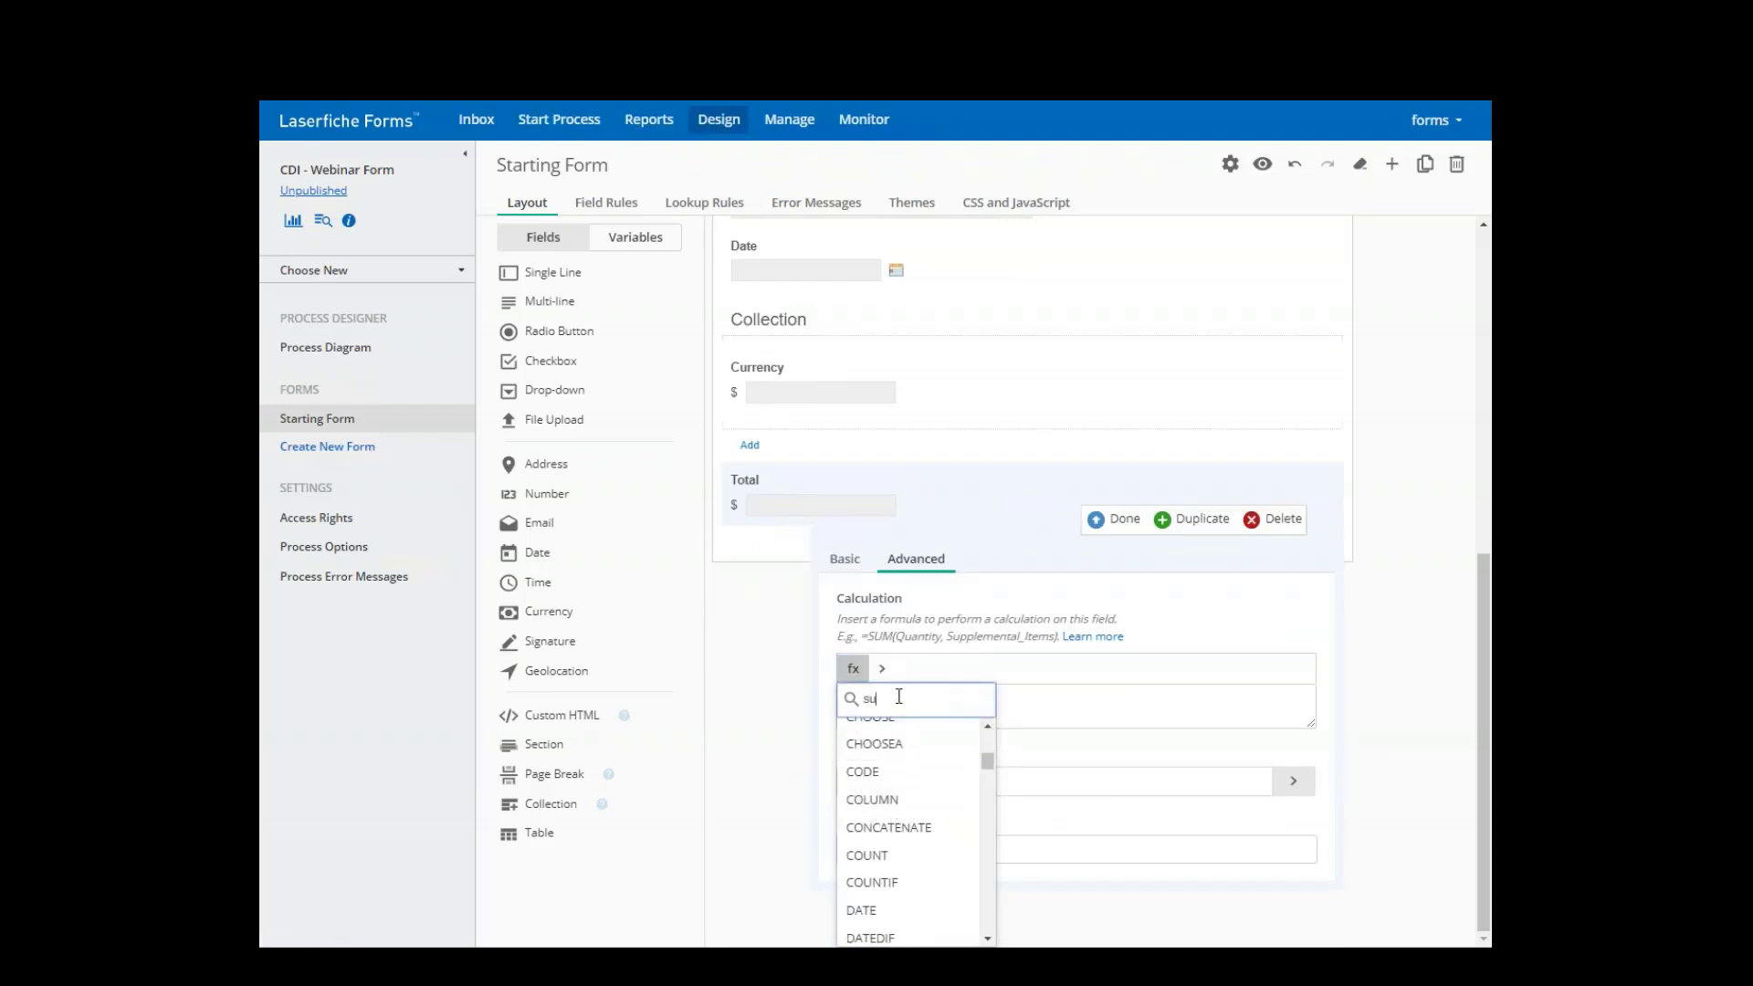
{"action": "type", "text": "sum"}
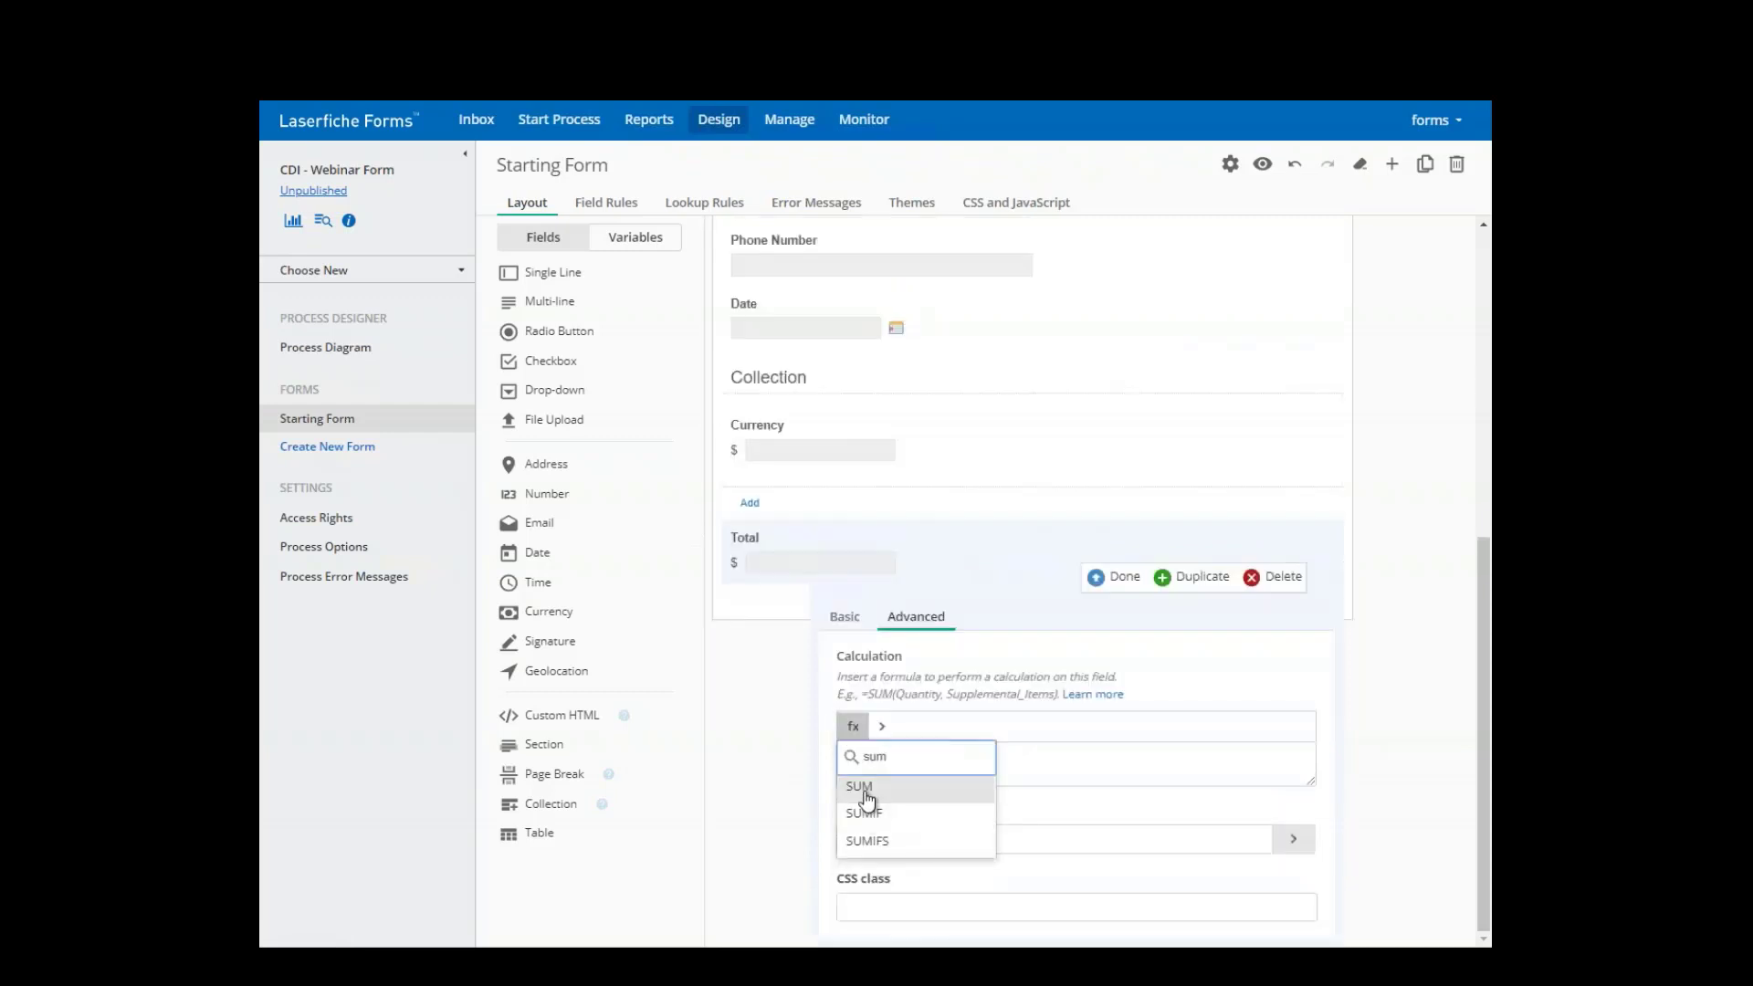
{"action": "left_click", "coordinate": [863, 792]}
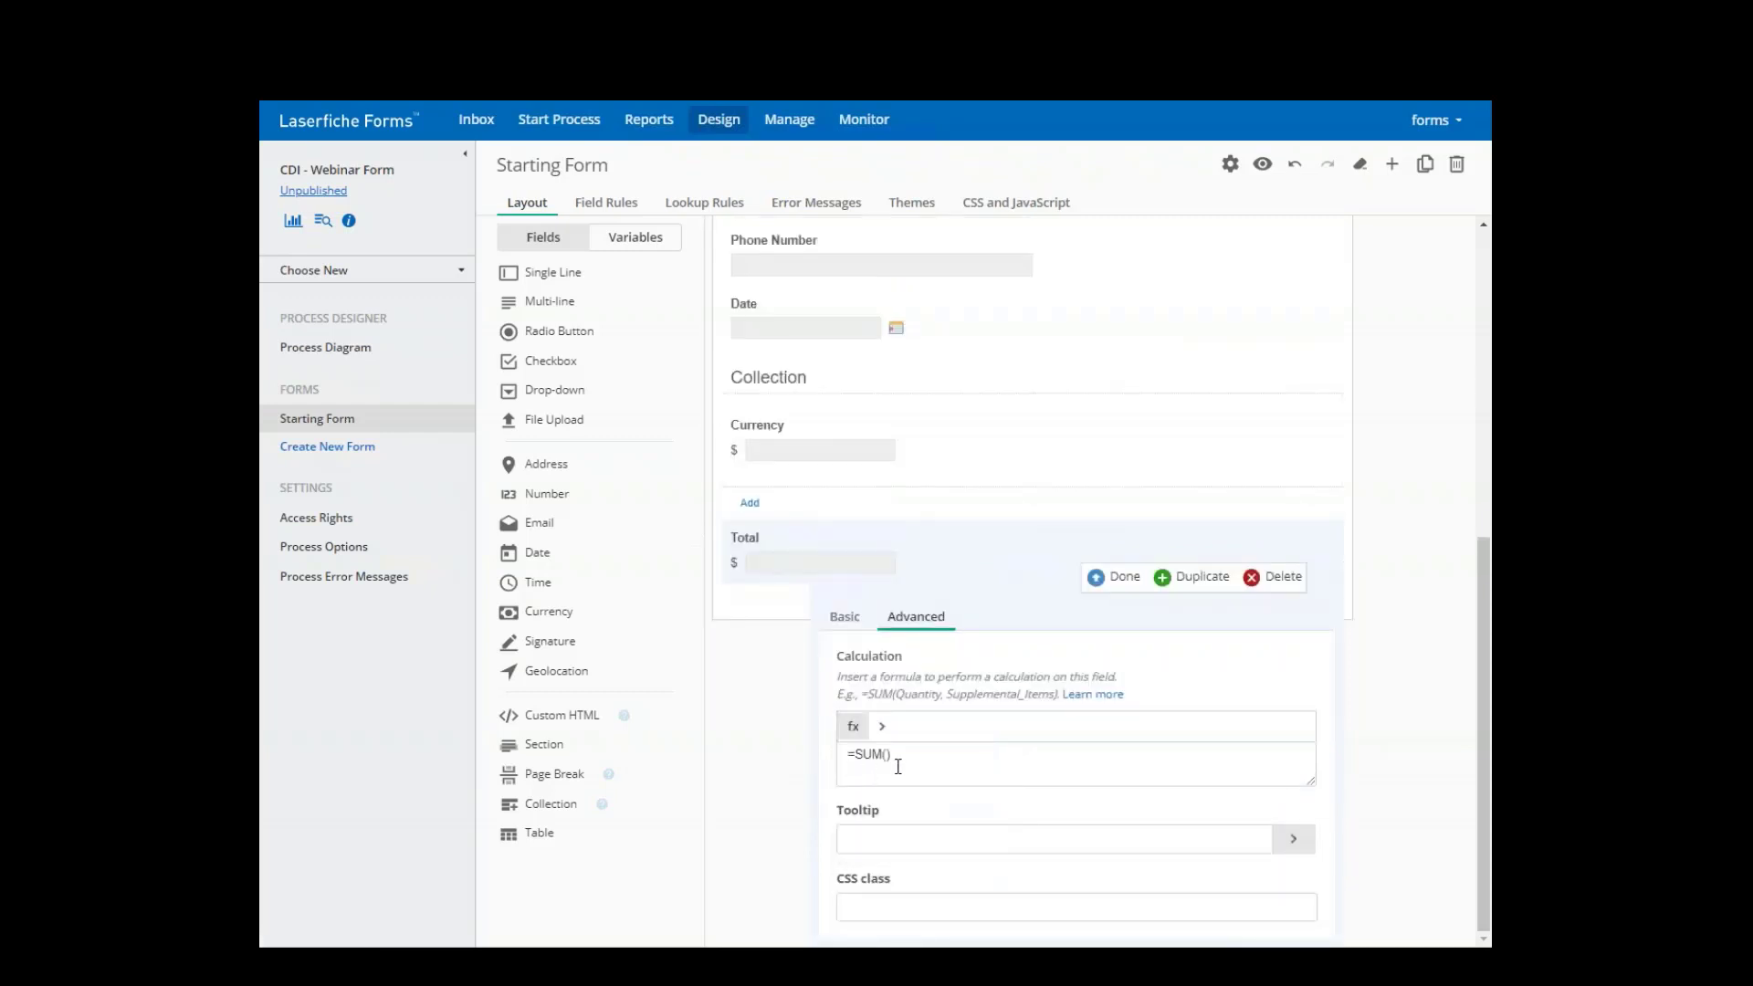
{"action": "left_click", "coordinate": [917, 770]}
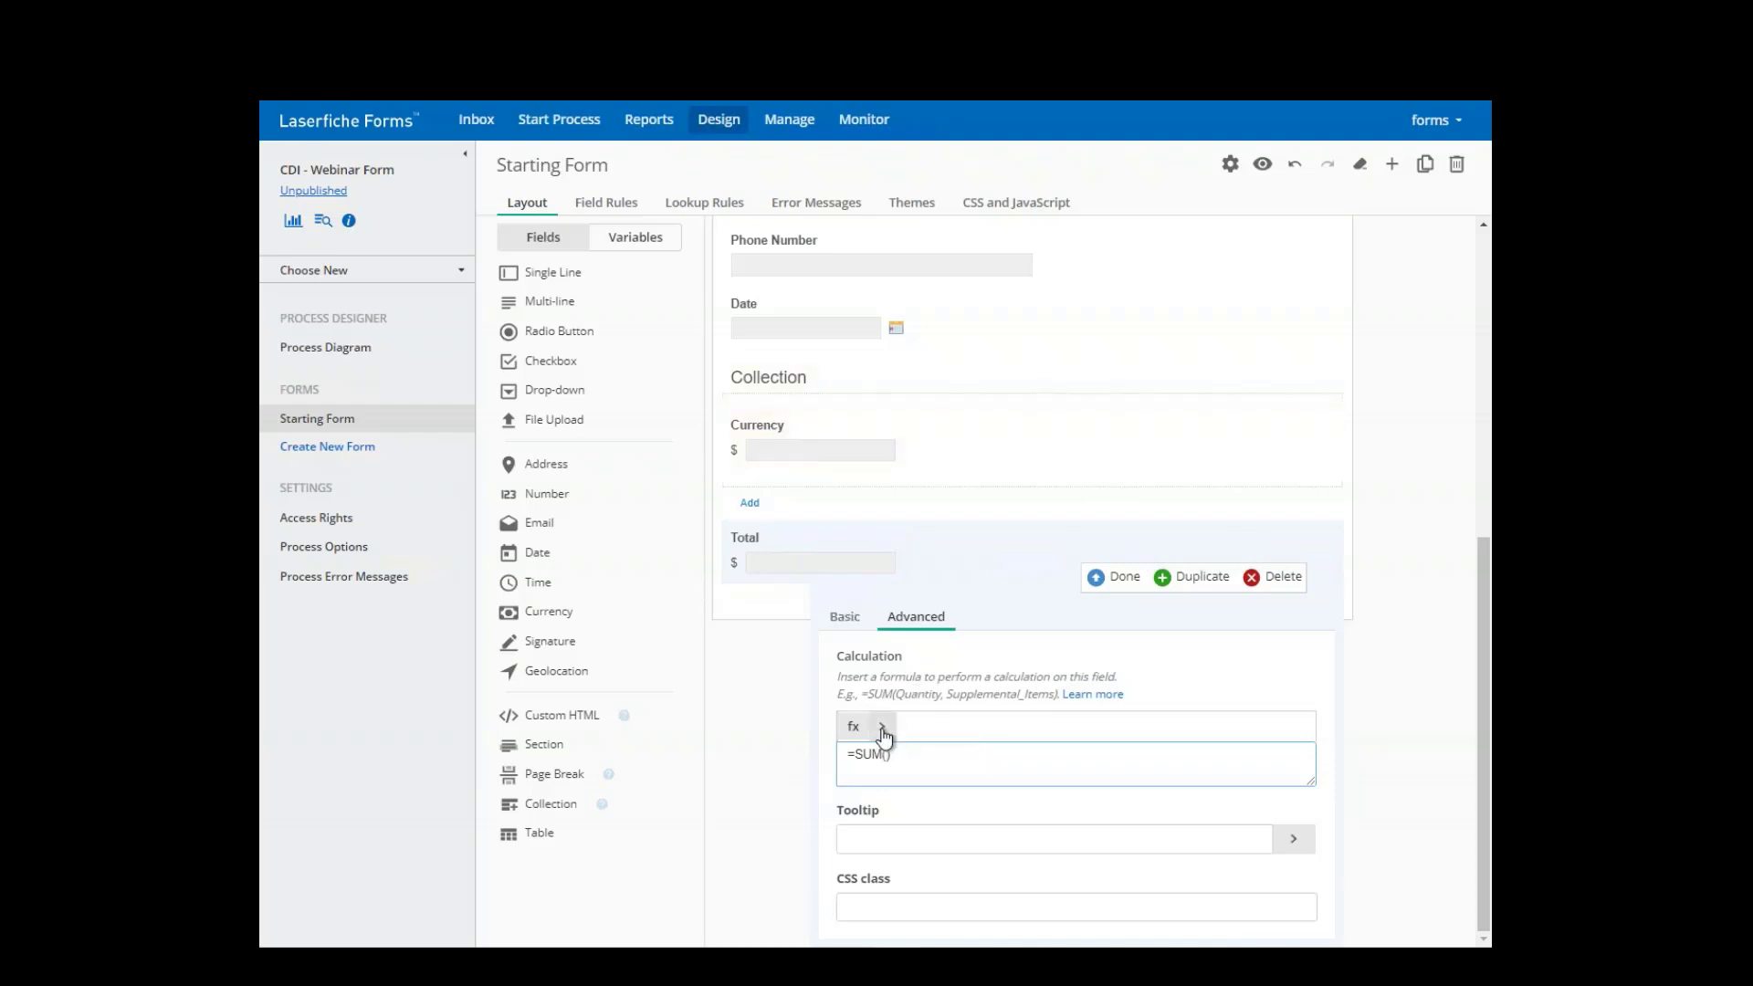
{"action": "left_click", "coordinate": [882, 727]}
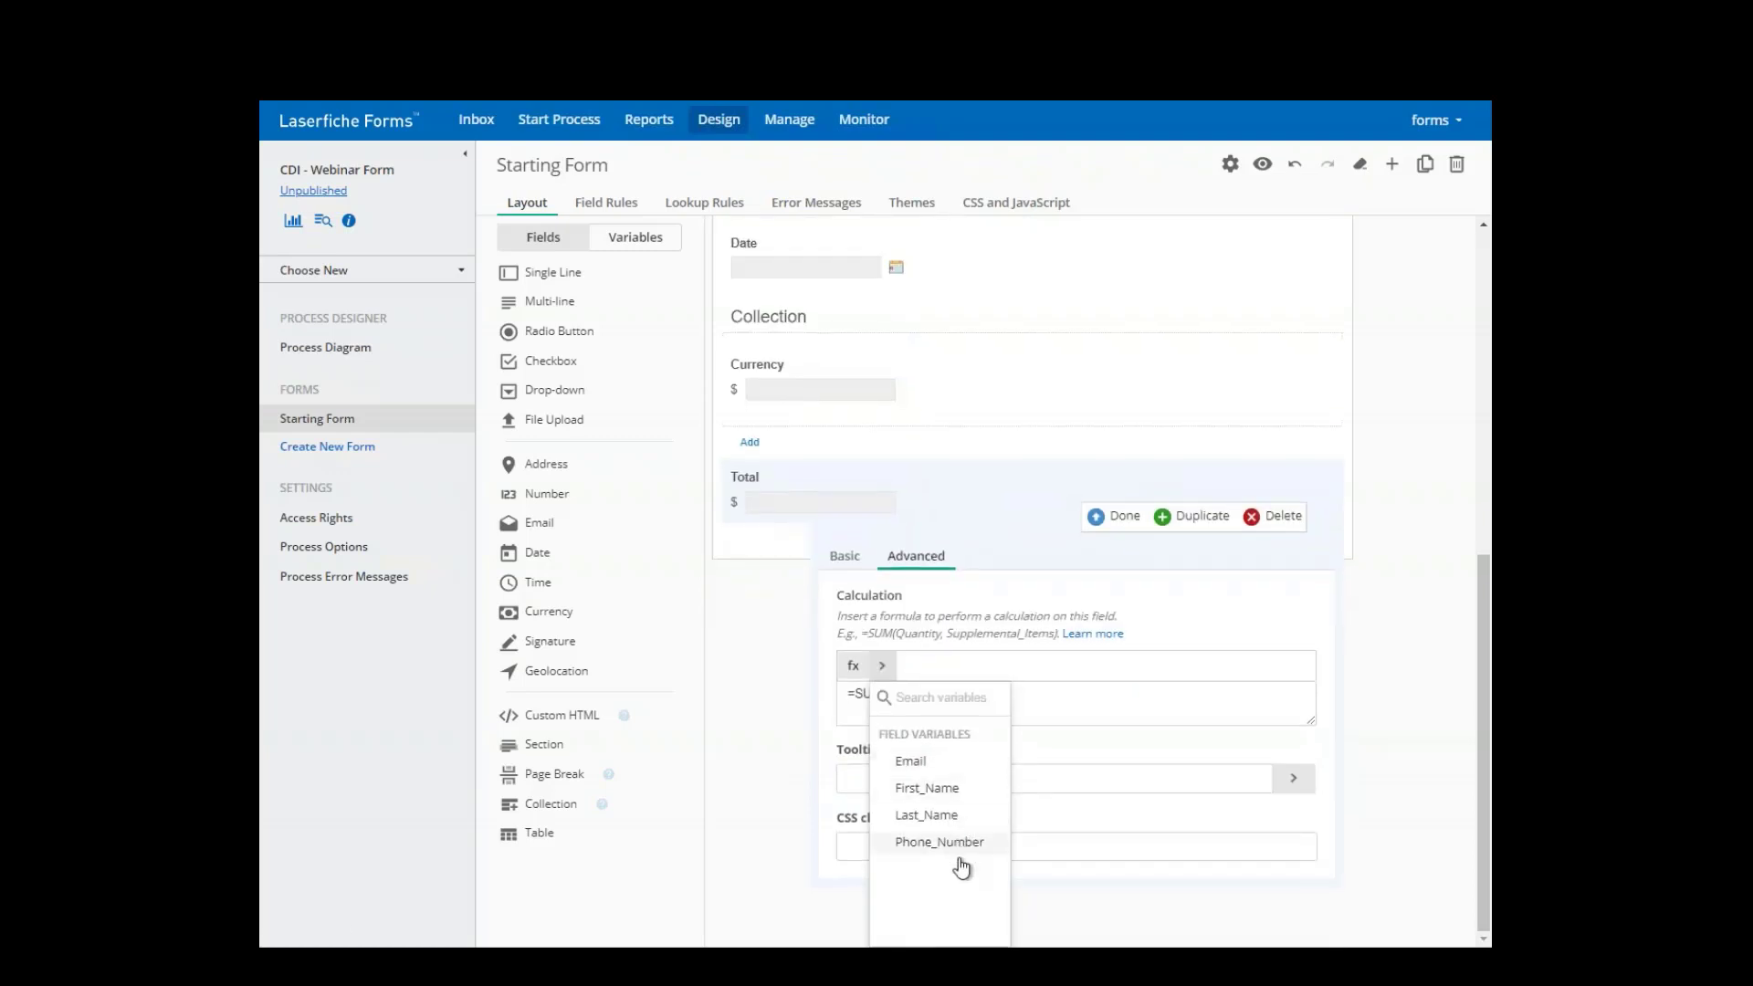
{"action": "left_click", "coordinate": [1087, 892]}
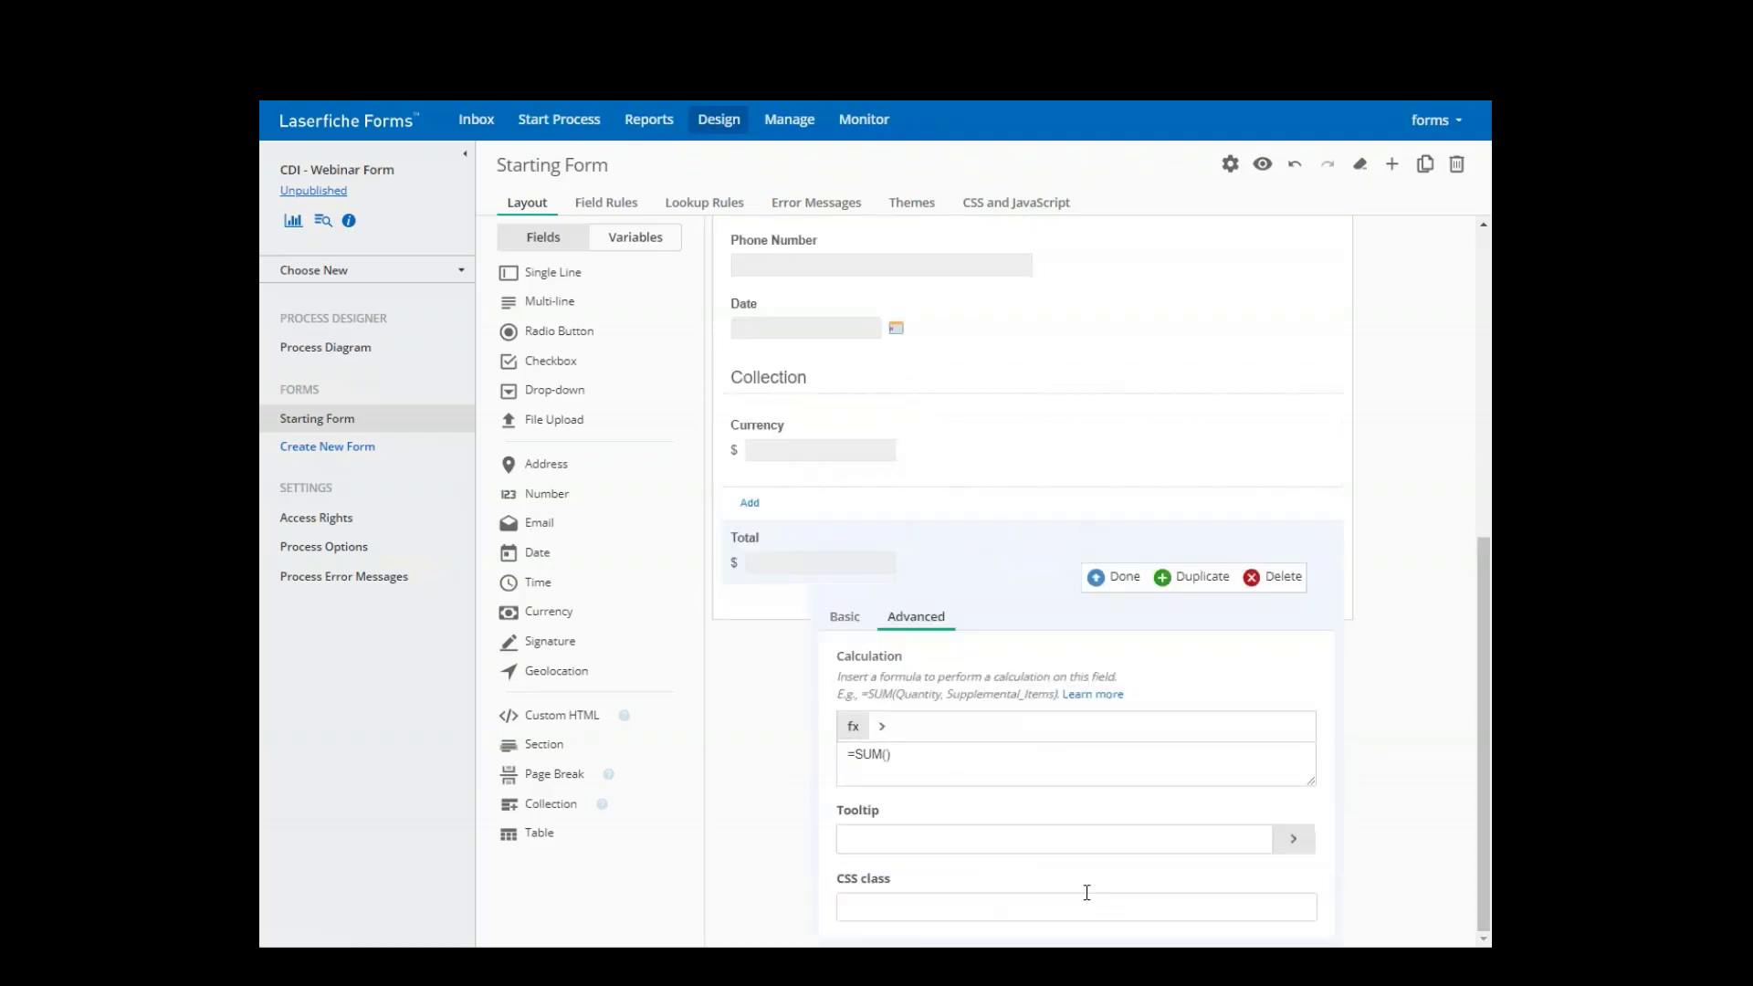
{"action": "left_click", "coordinate": [1118, 577]}
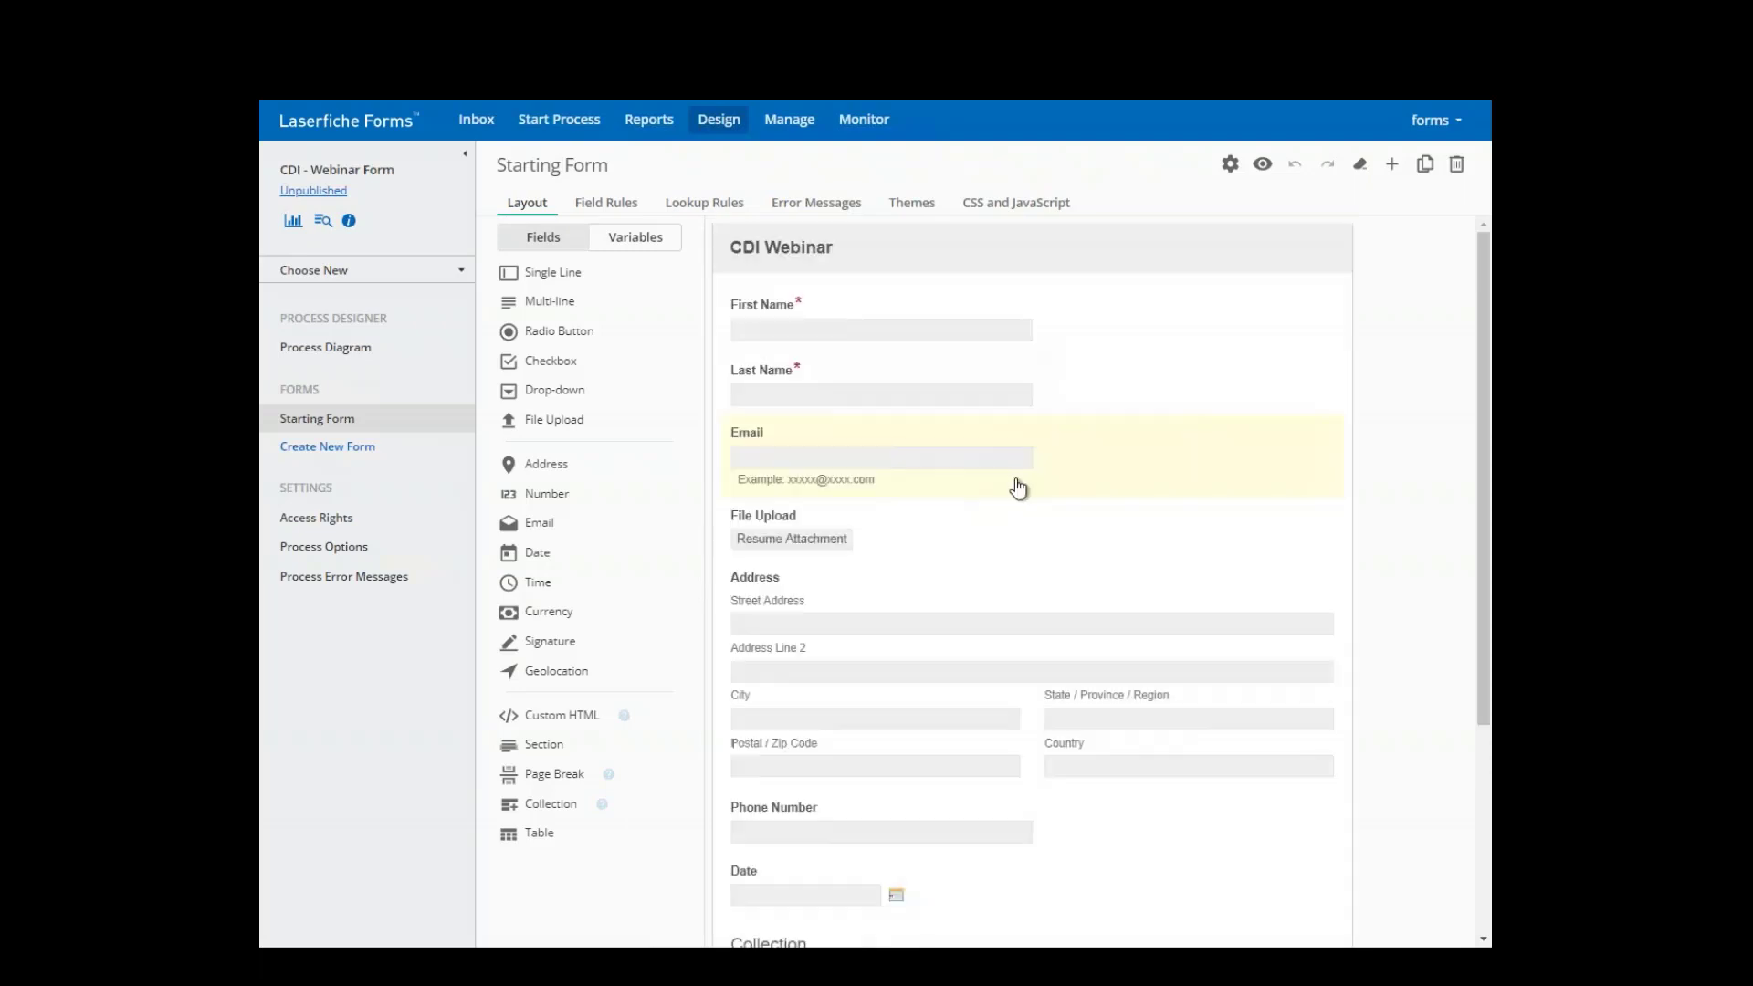
- Set Total's calculation to =SUM(Collection Currency) so it totals the collection's amounts
{"action": "scroll", "coordinate": [913, 547], "scroll_direction": "down", "scroll_amount": 3}
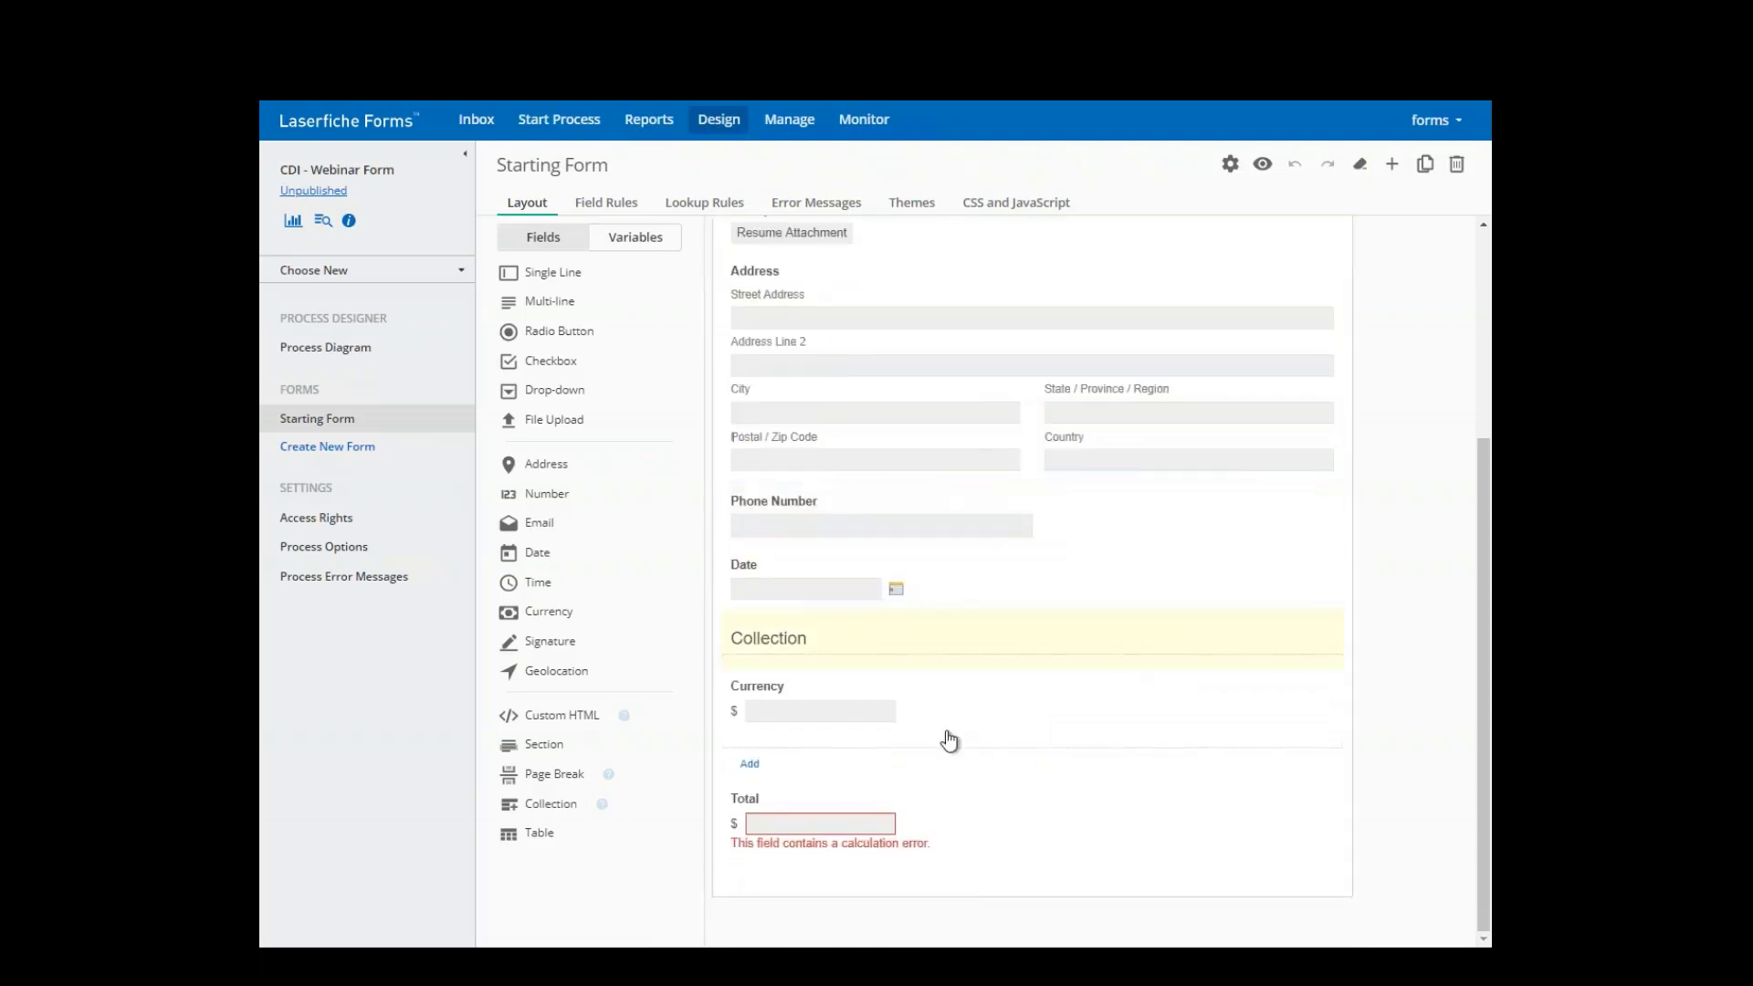
{"action": "left_click", "coordinate": [911, 815]}
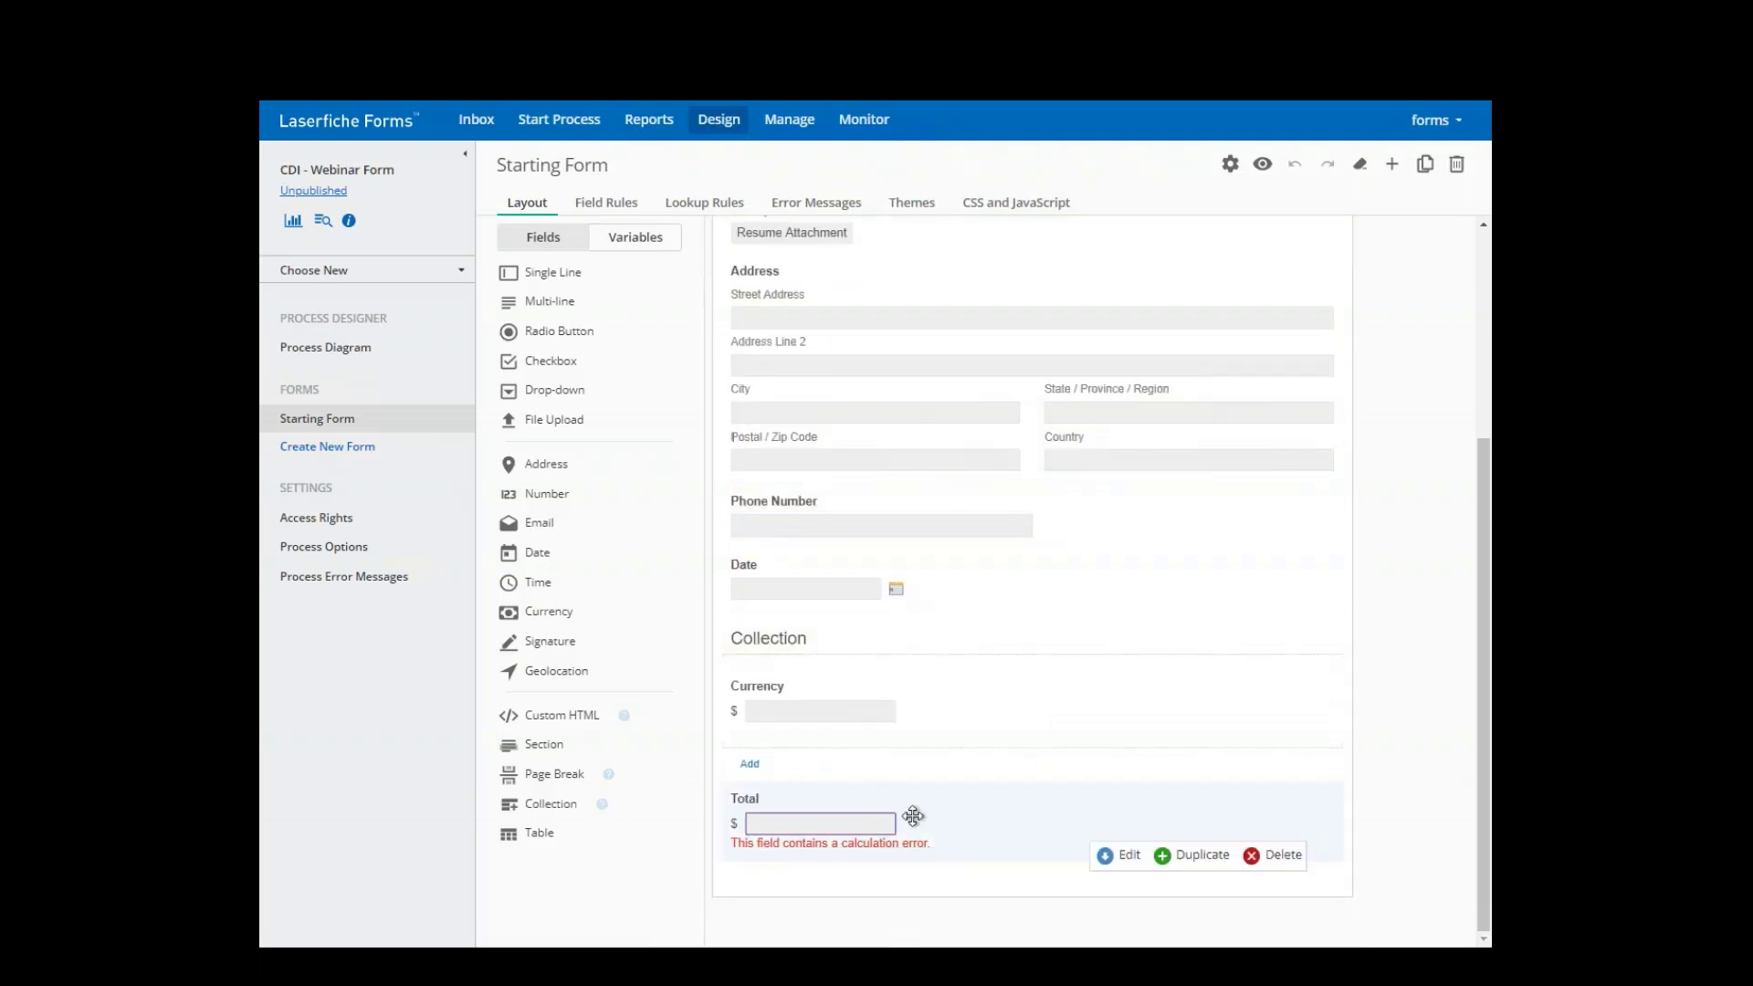
{"action": "left_click", "coordinate": [1118, 855]}
{"action": "scroll", "coordinate": [1050, 840], "scroll_direction": "down", "scroll_amount": 5}
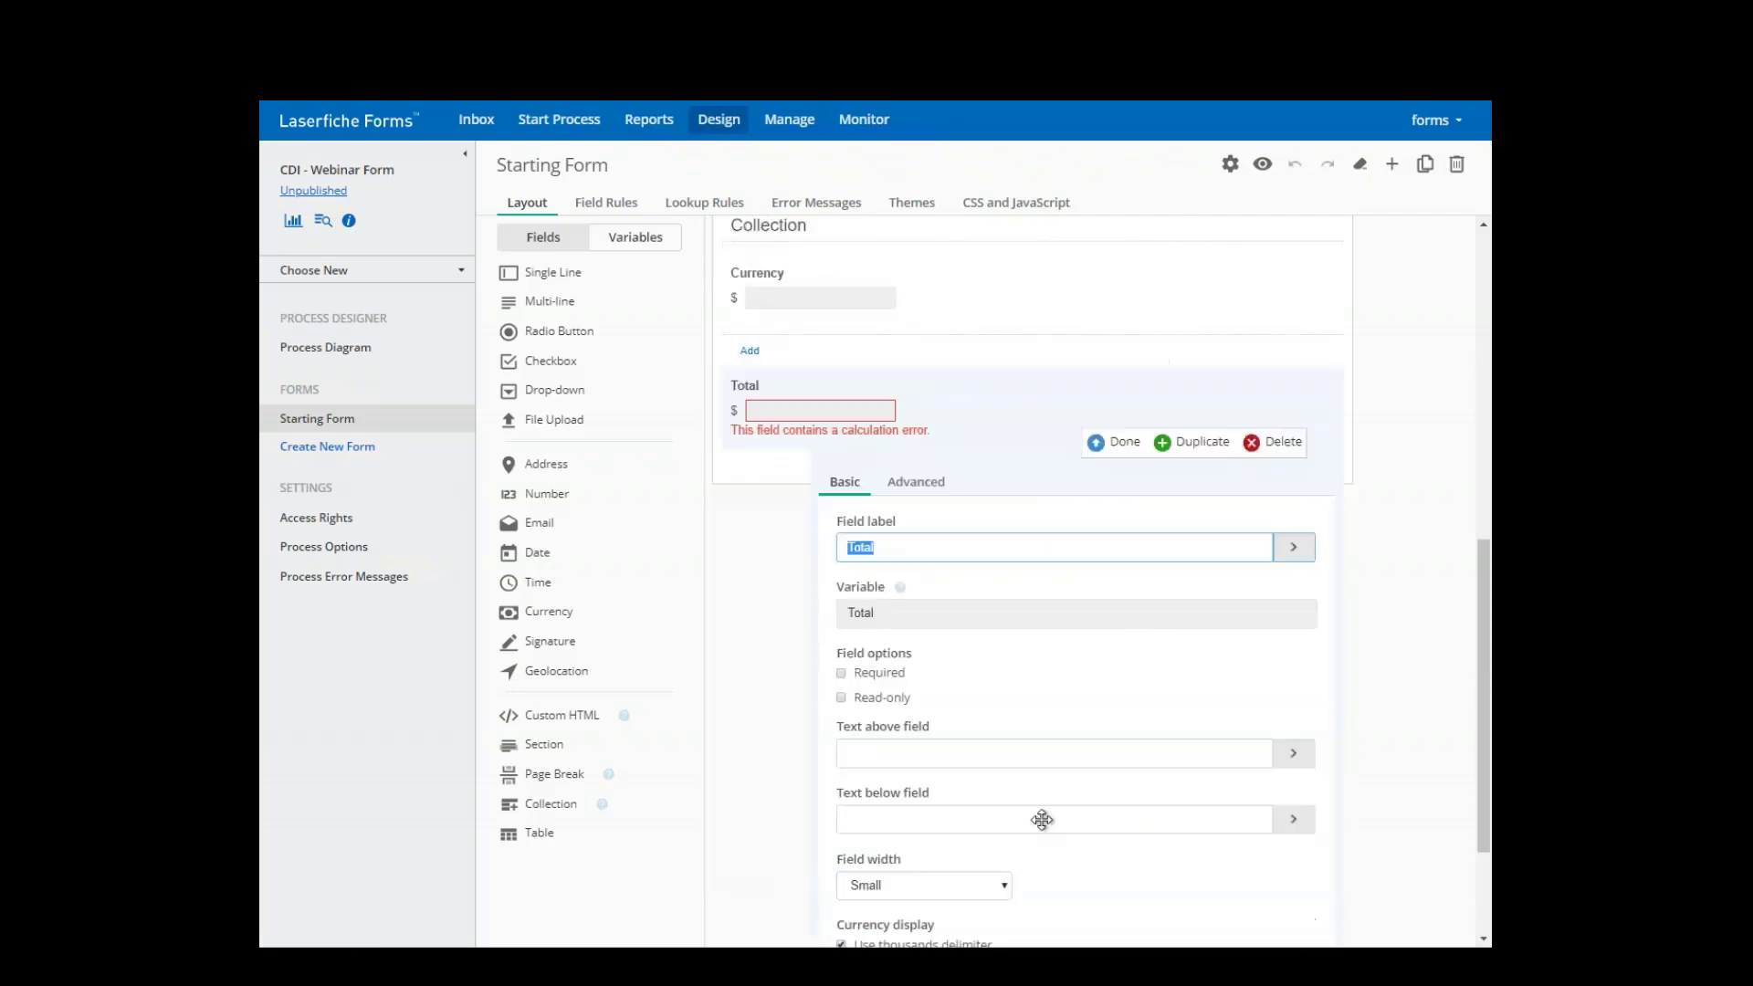
{"action": "left_click", "coordinate": [921, 391]}
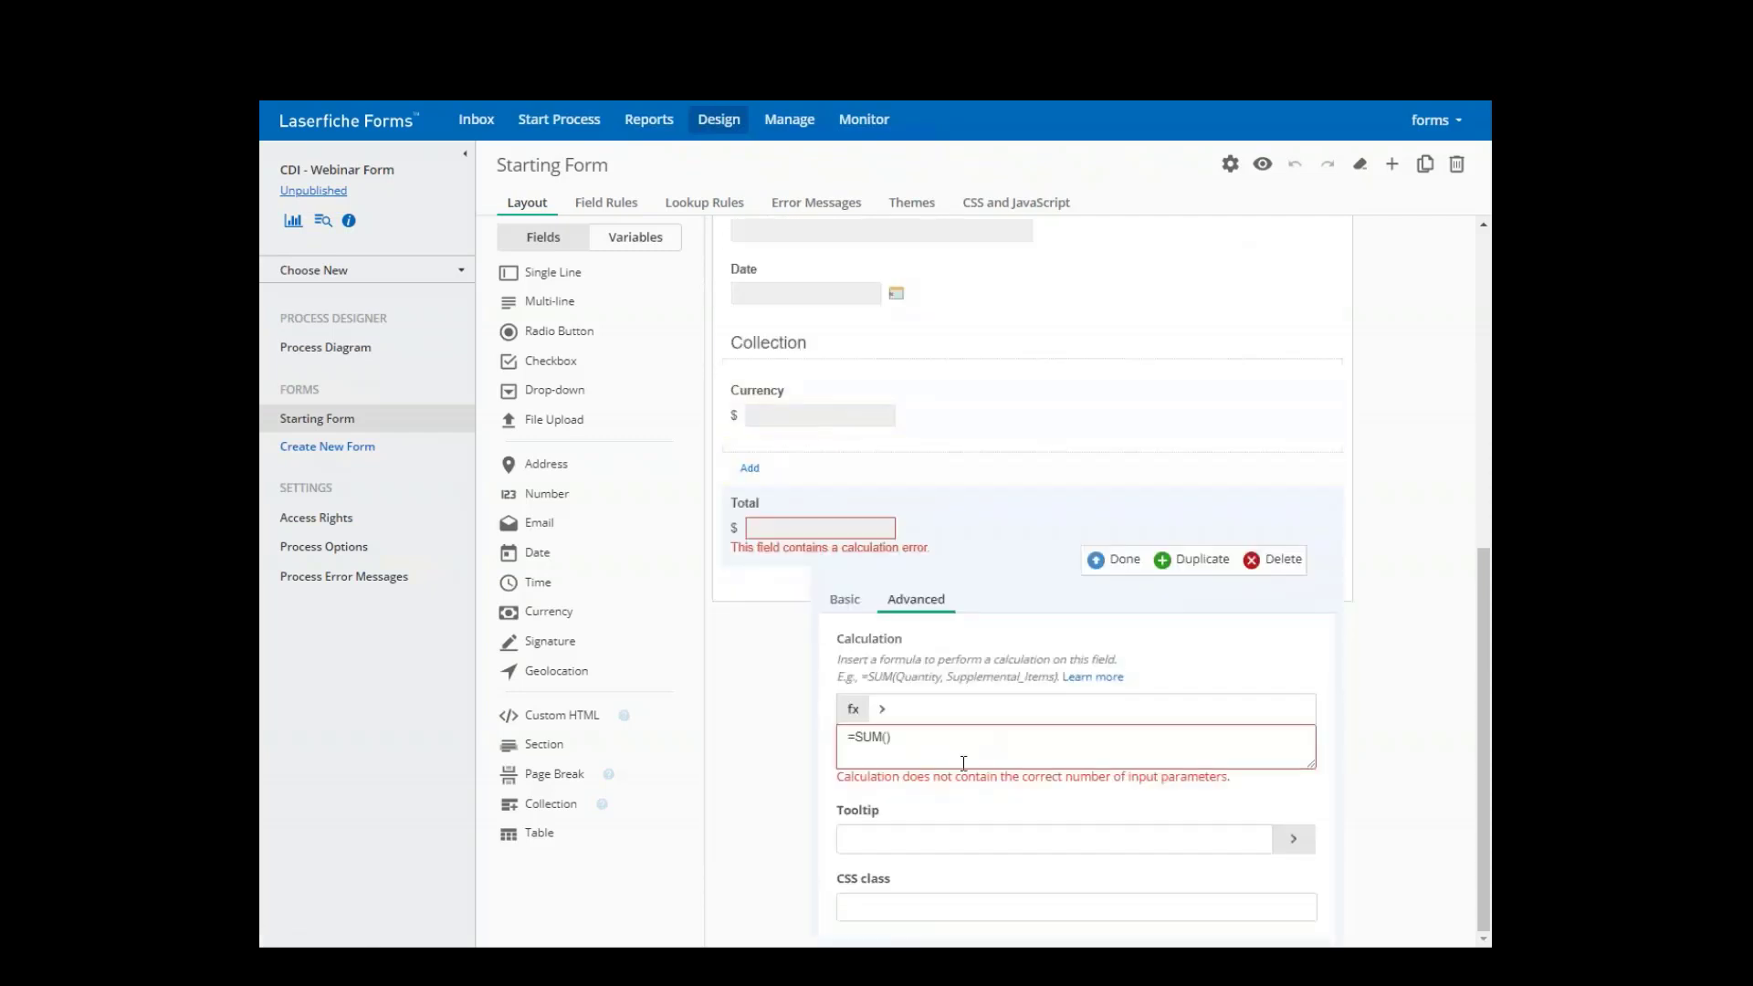
{"action": "left_click", "coordinate": [891, 741]}
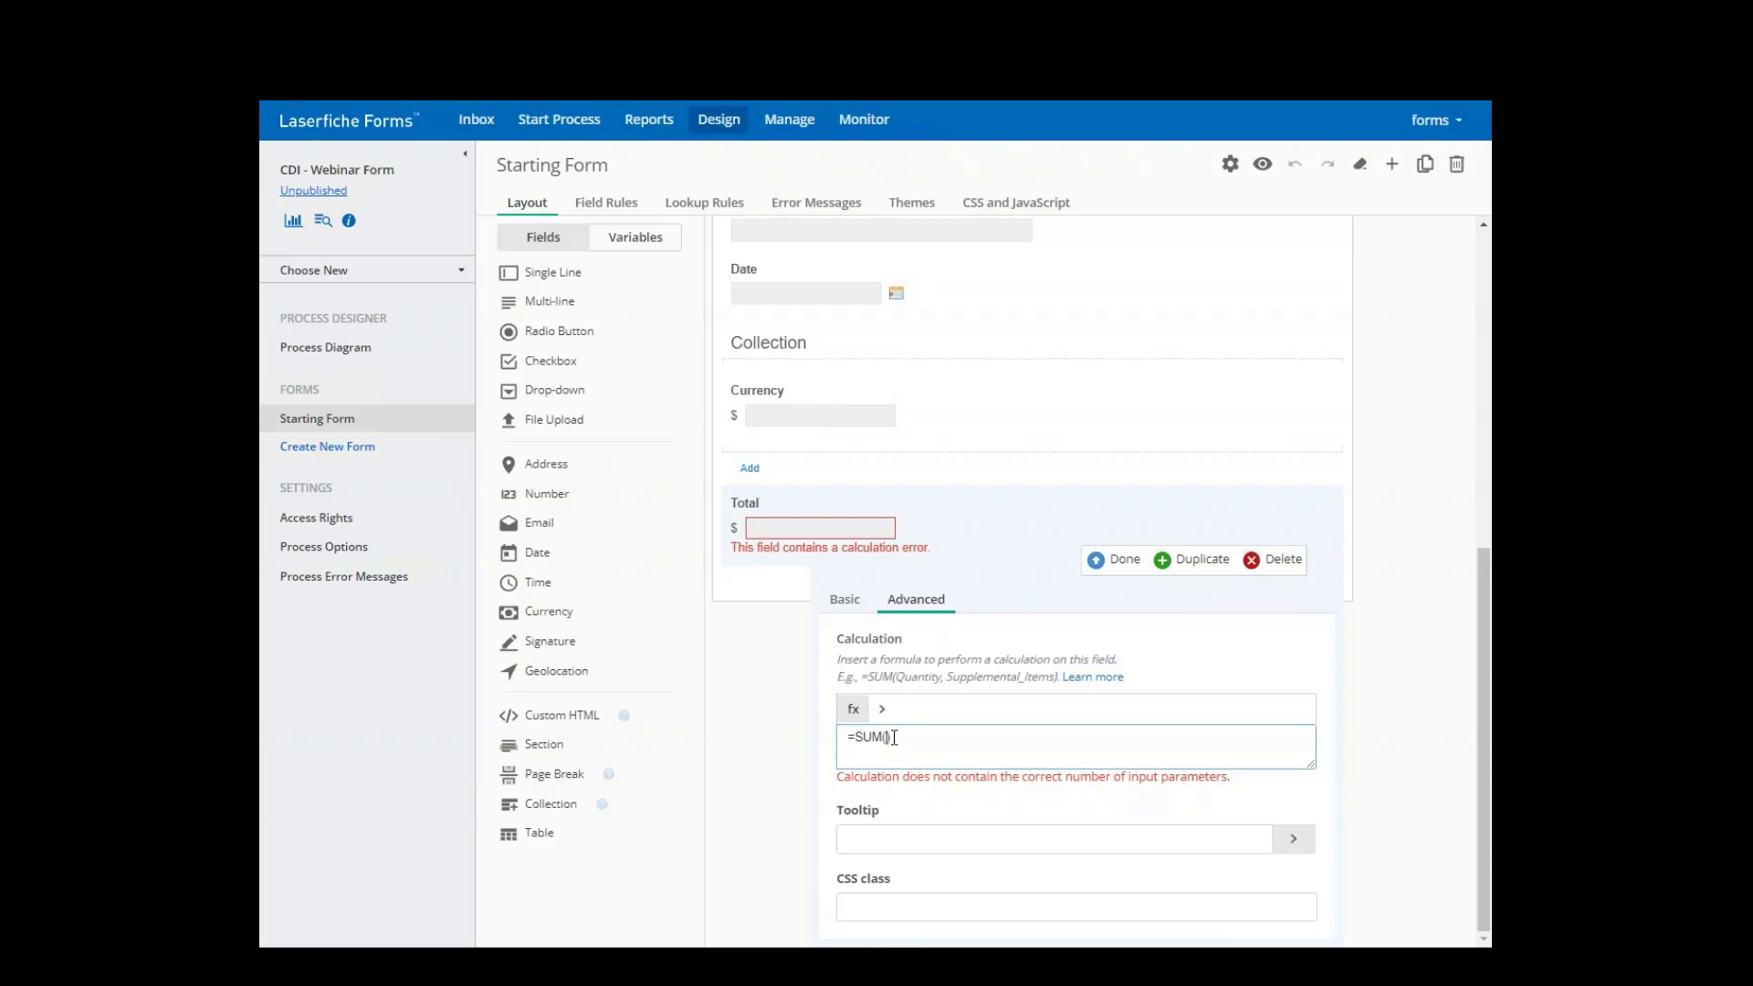
{"action": "left_click", "coordinate": [882, 709]}
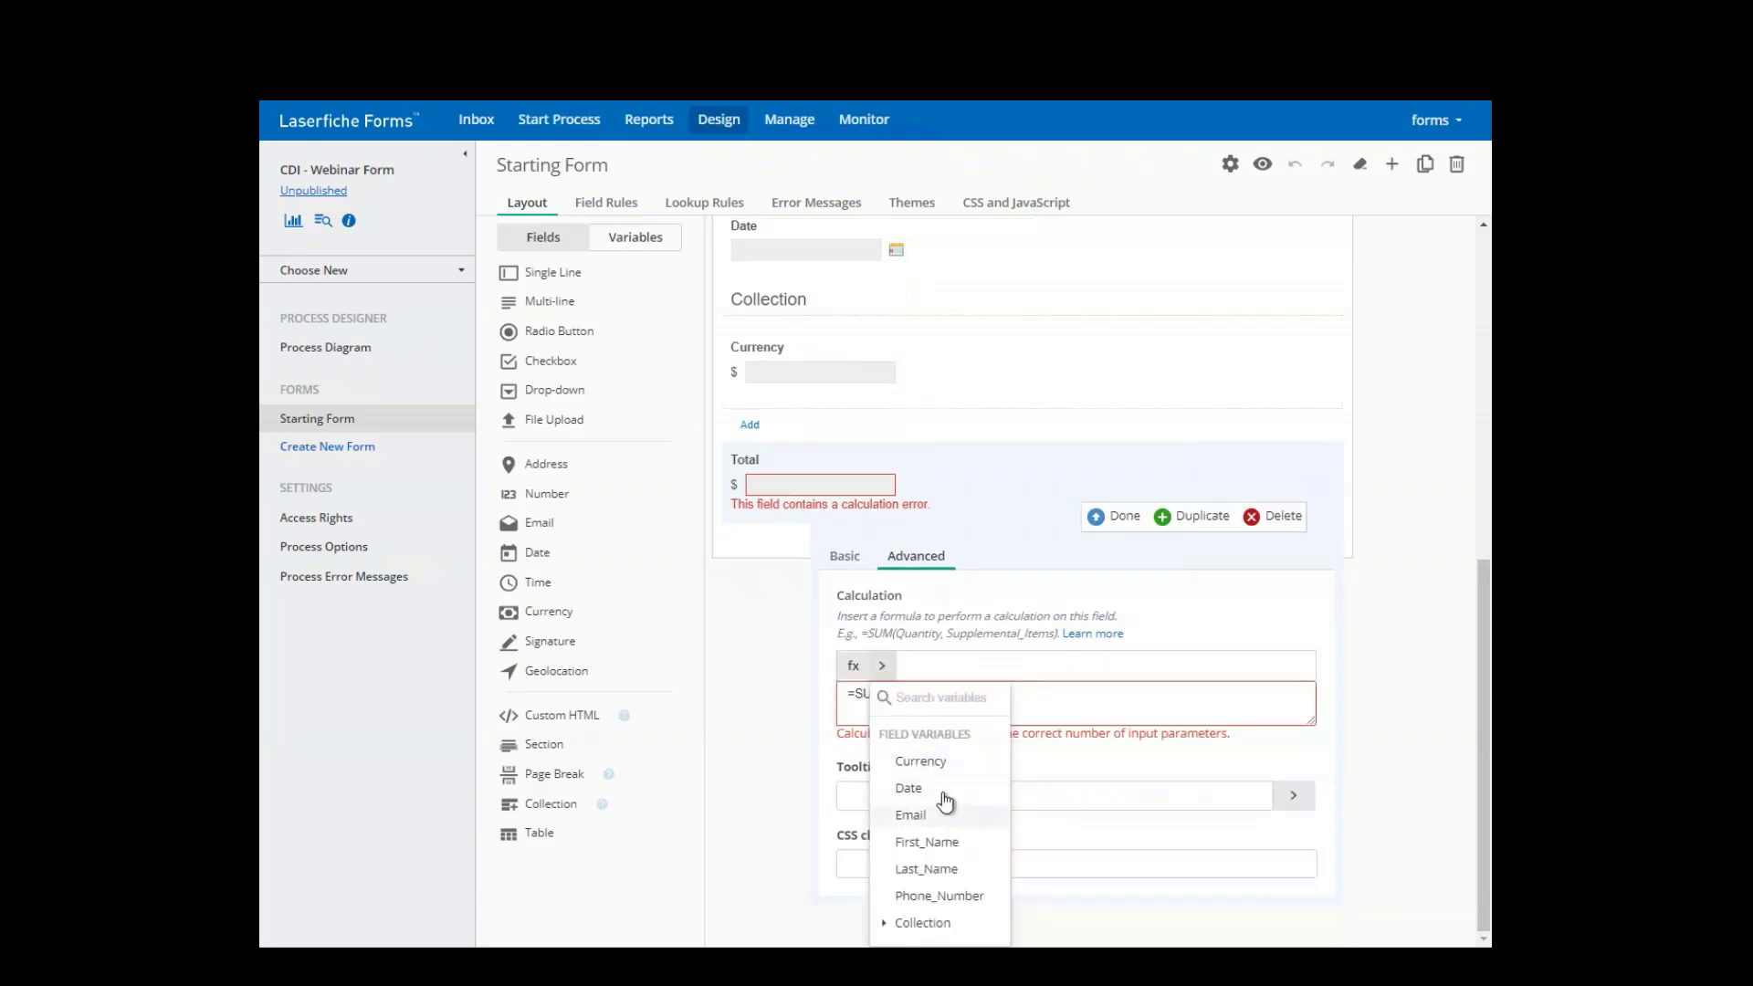
{"action": "left_click", "coordinate": [886, 924]}
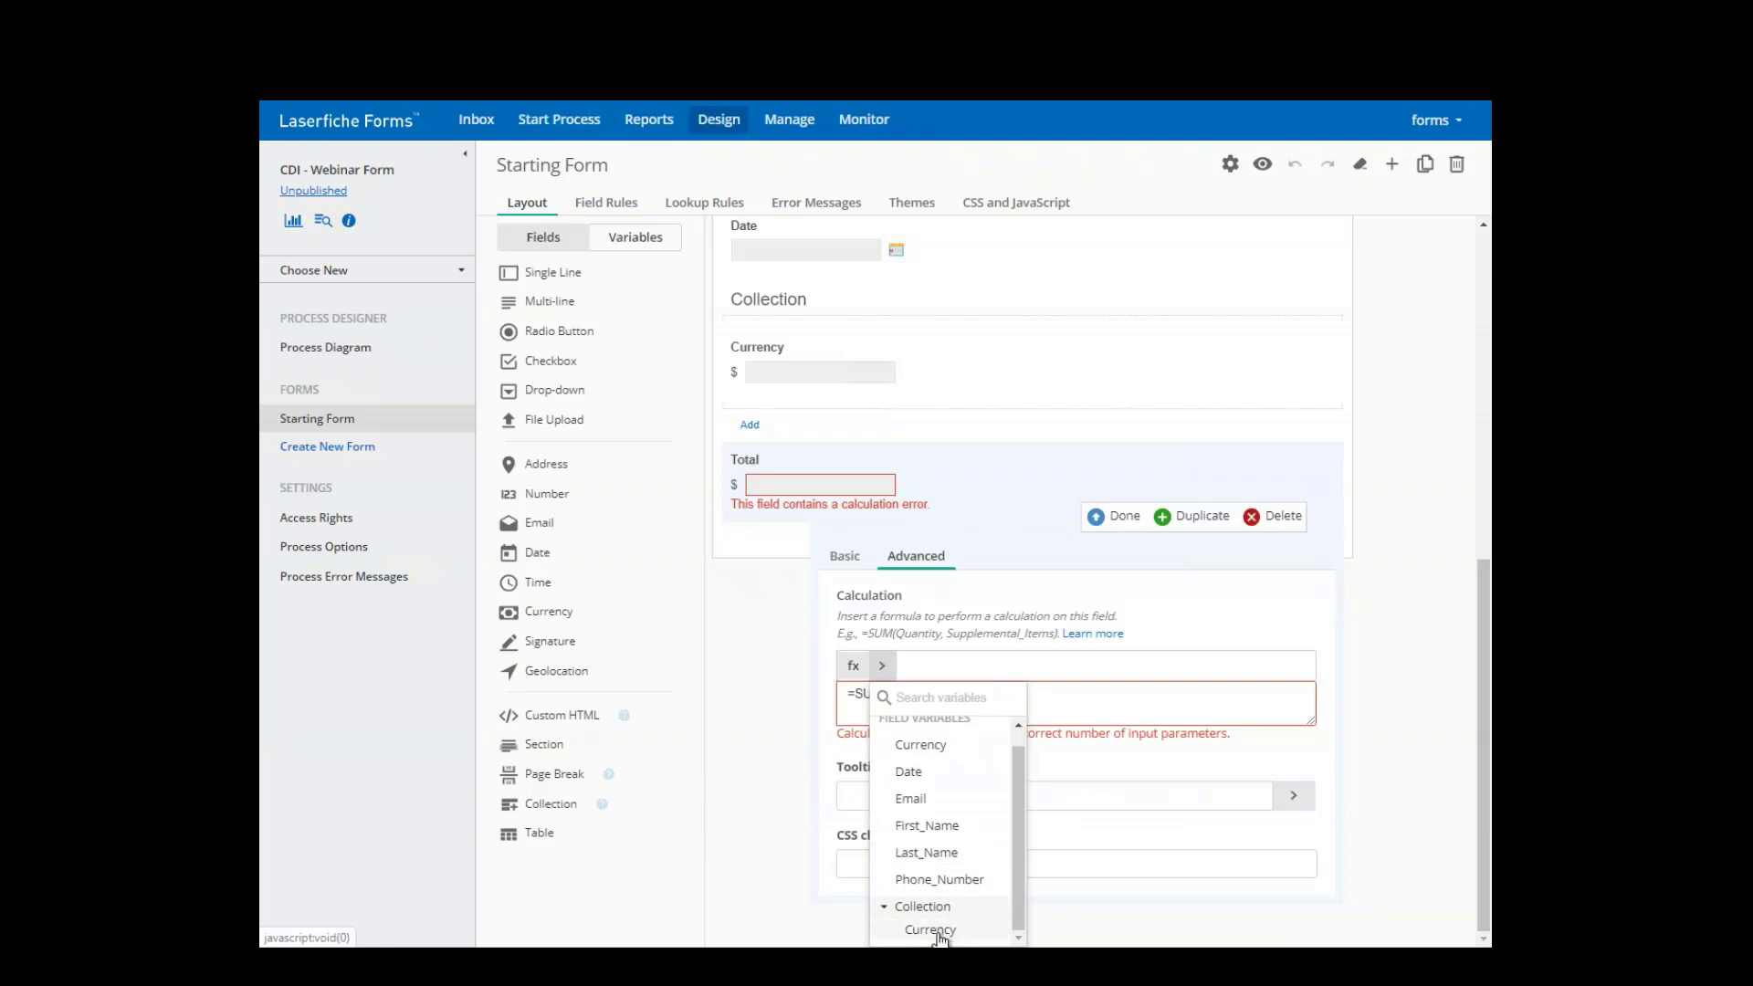
{"action": "left_click", "coordinate": [940, 933]}
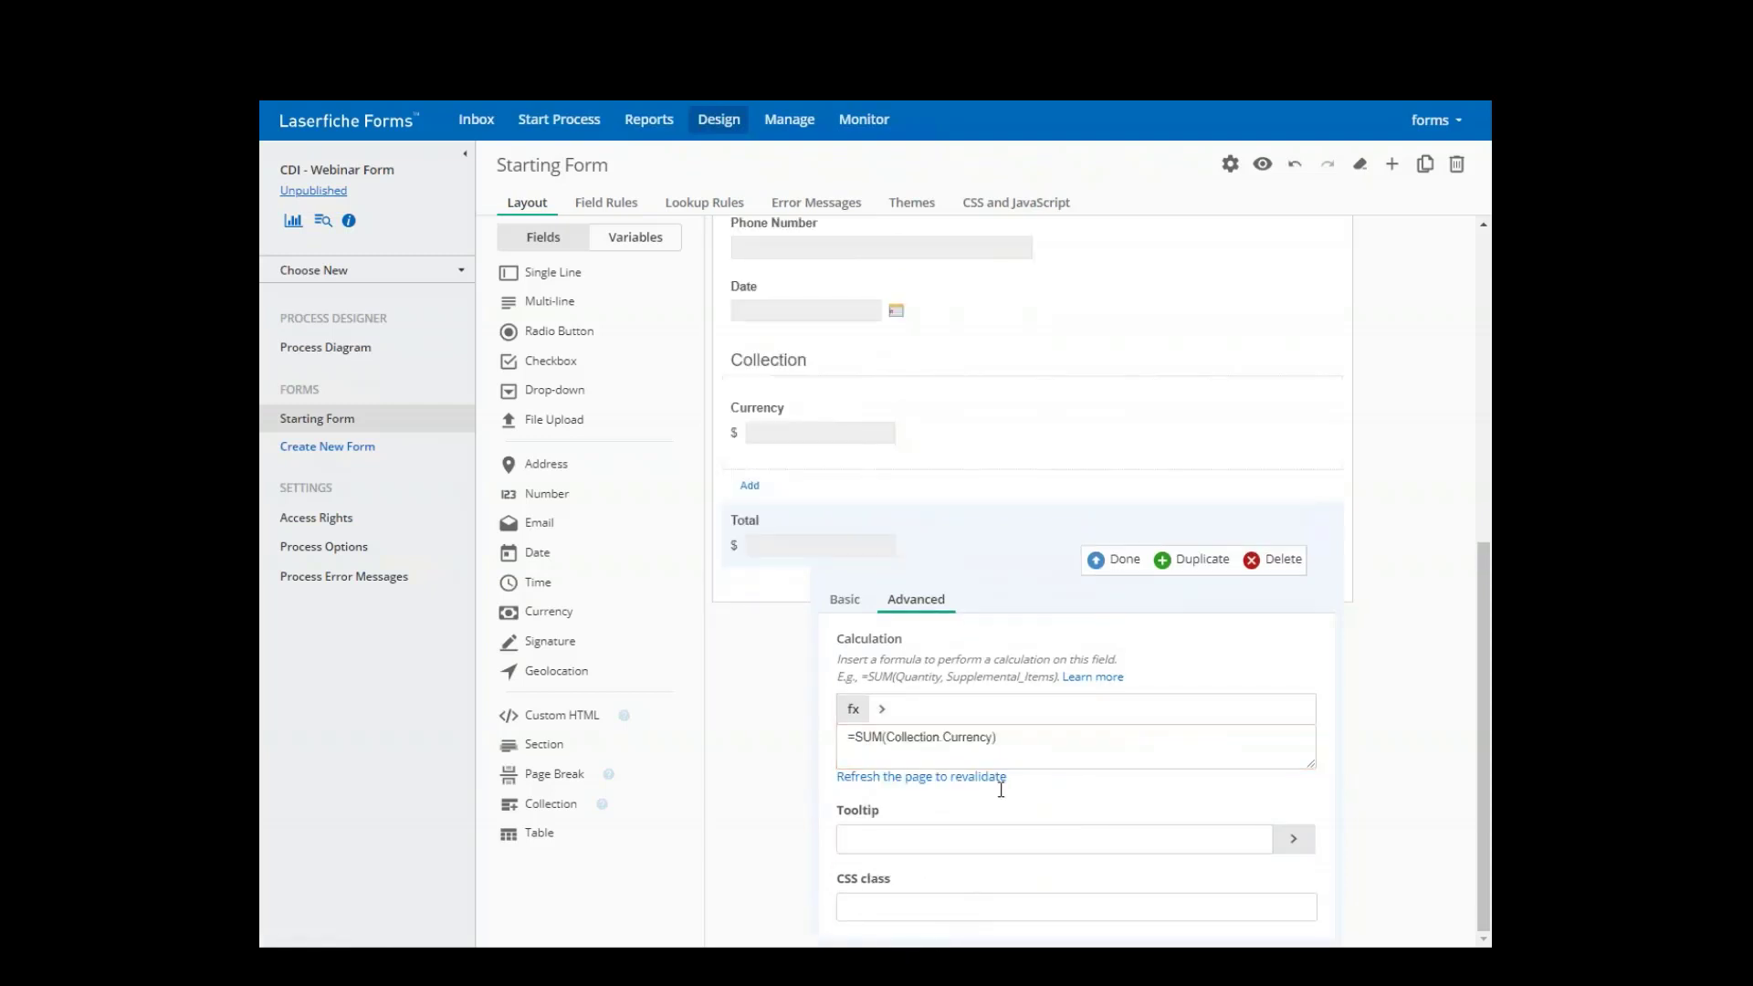
{"action": "left_click", "coordinate": [1125, 560]}
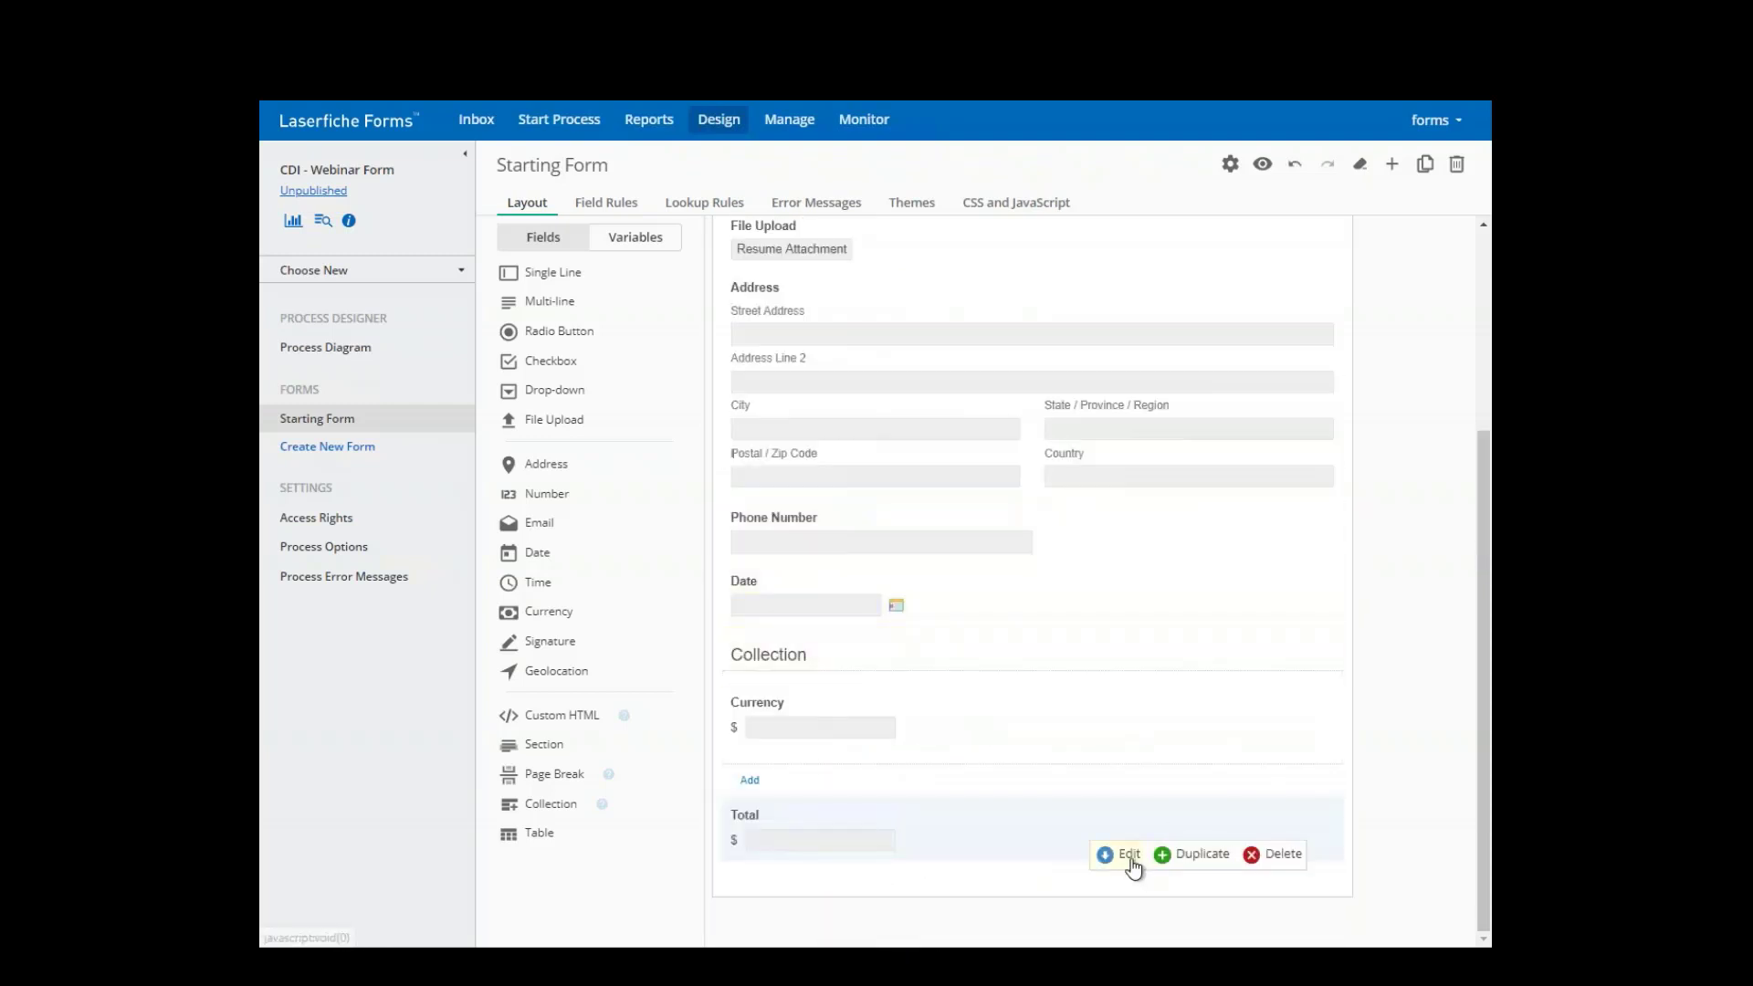
{"action": "left_click", "coordinate": [1261, 167]}
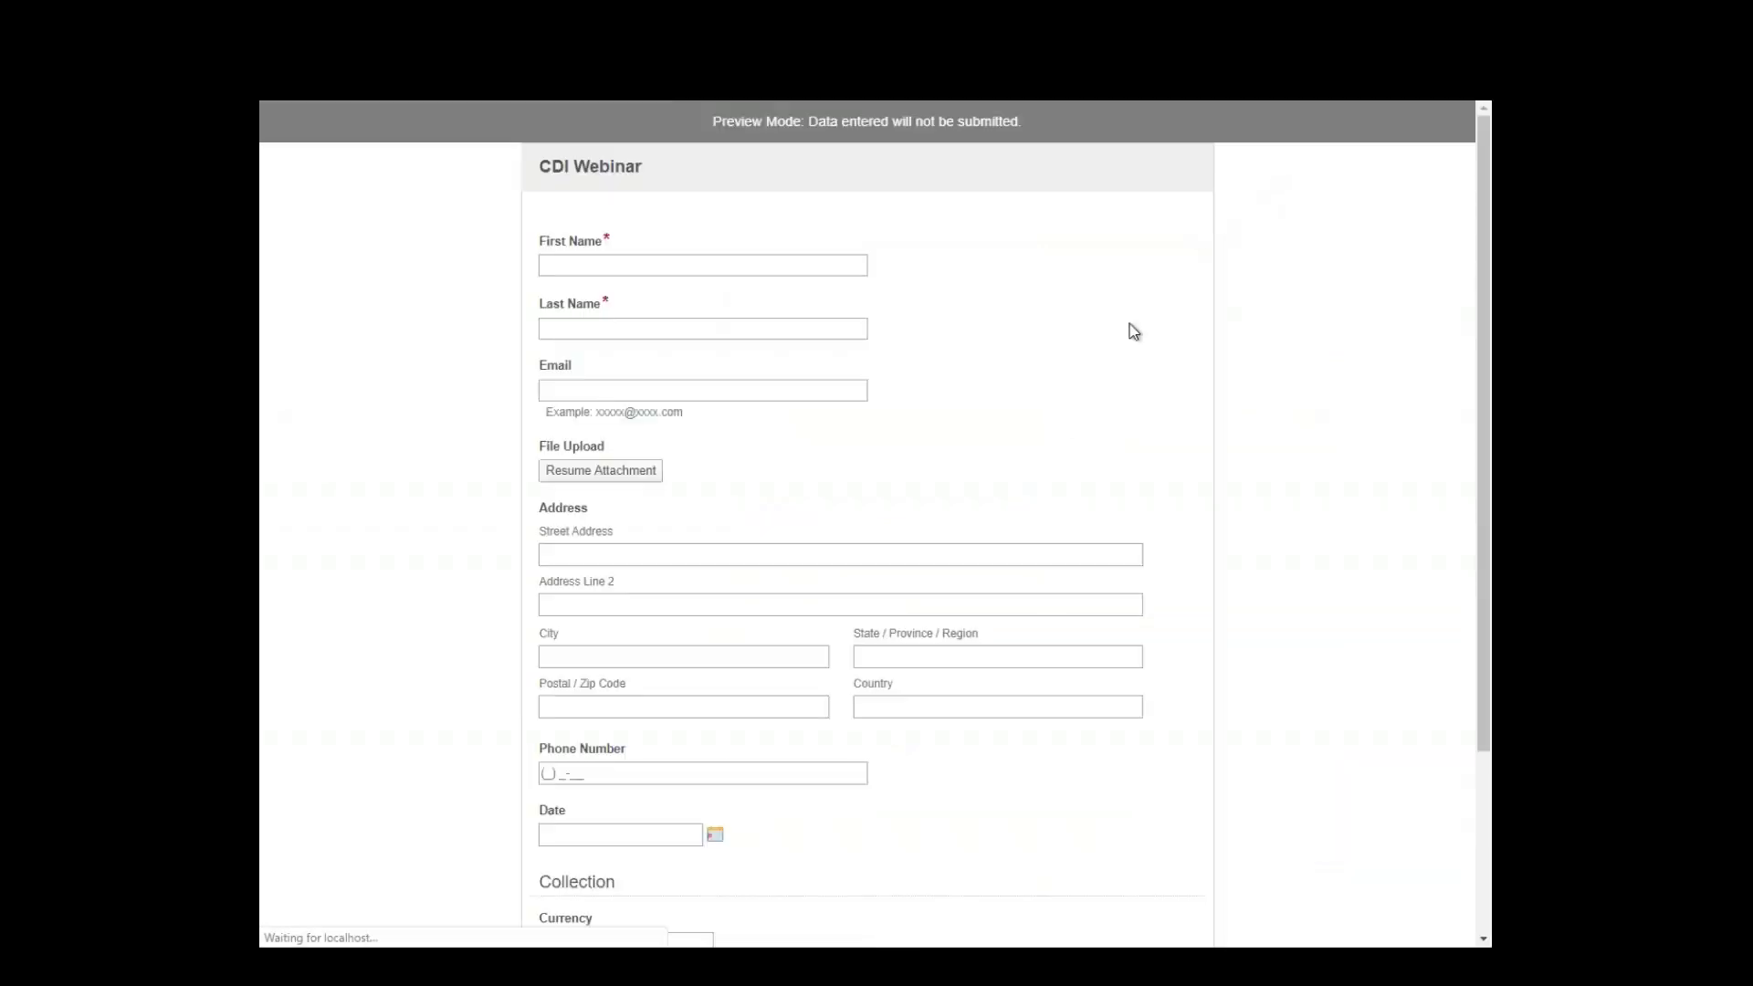
{"action": "scroll", "coordinate": [646, 751], "scroll_direction": "down", "scroll_amount": 2}
{"action": "left_click", "coordinate": [588, 752]}
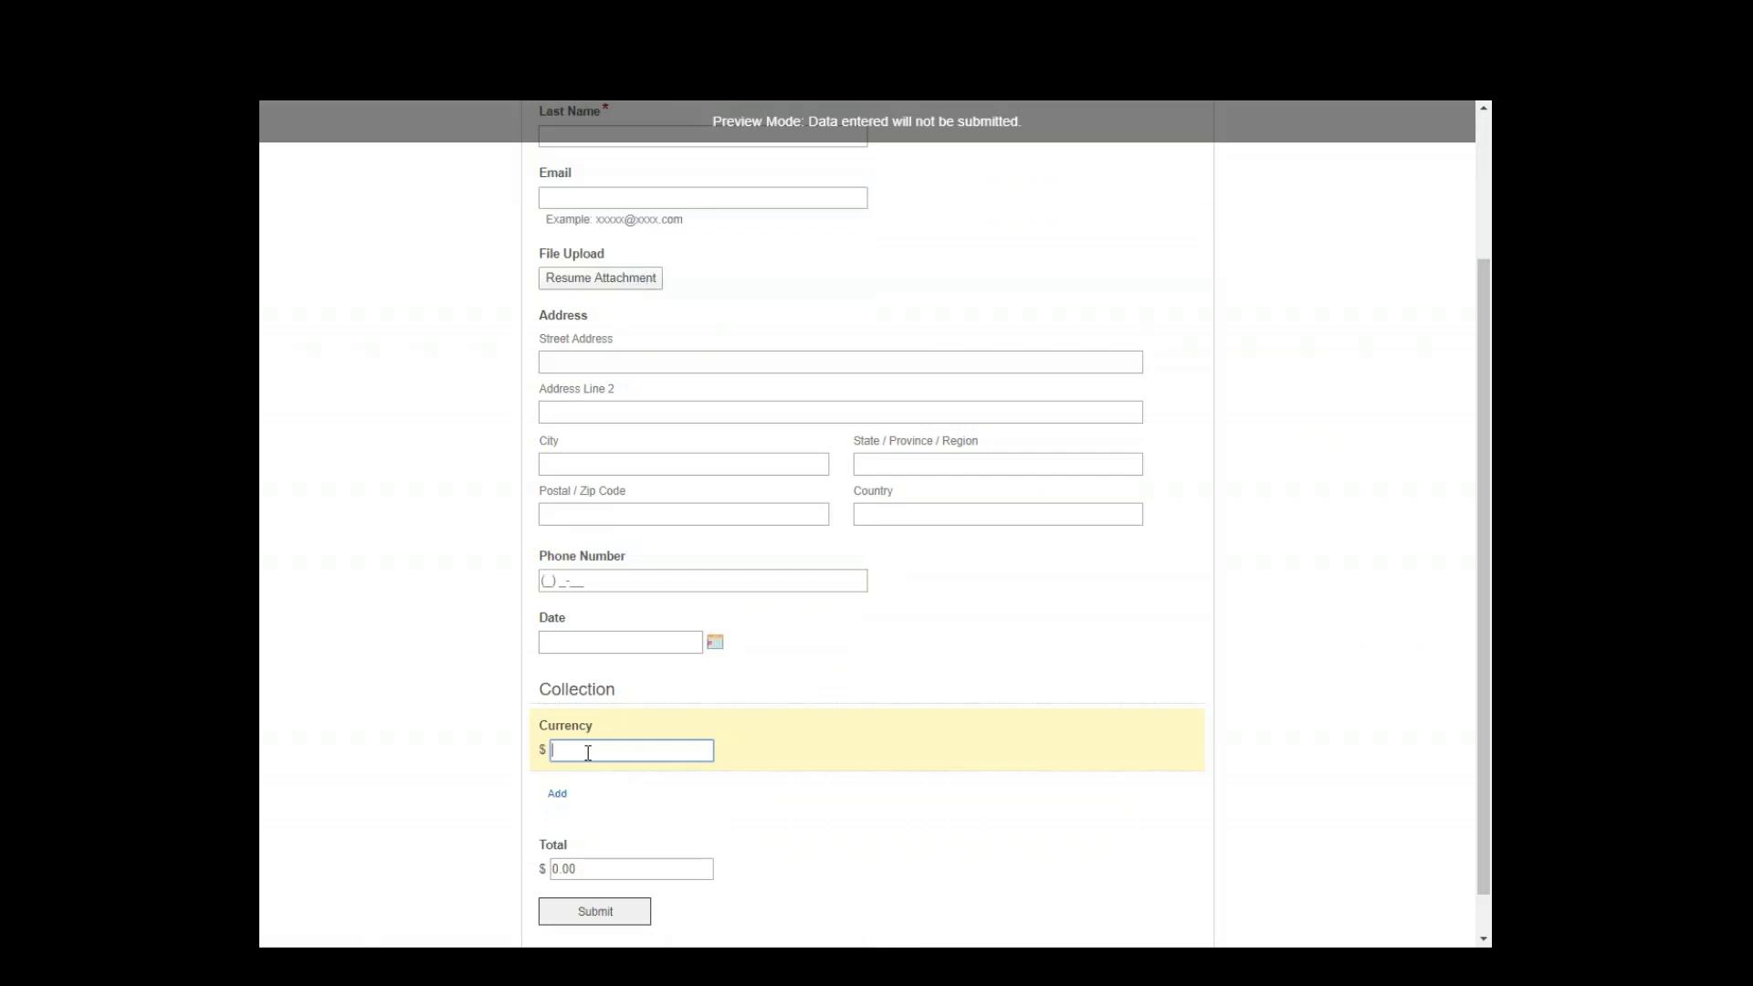
{"action": "key", "text": "Tab"}
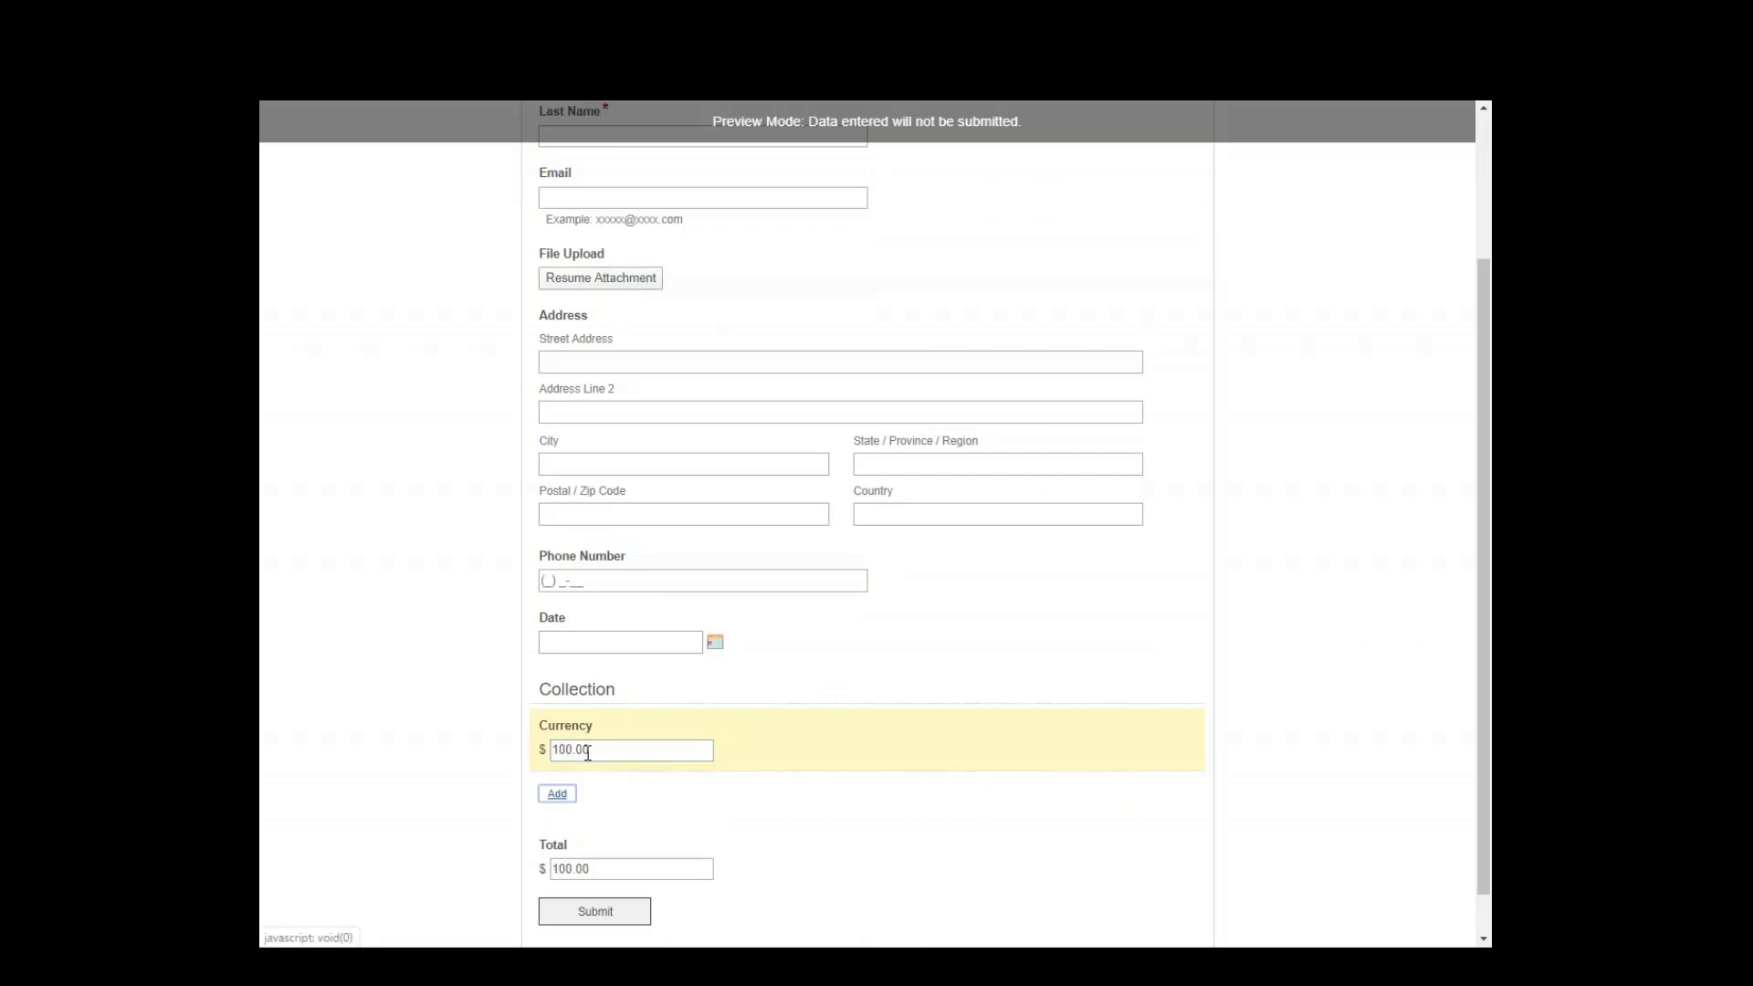
{"action": "left_click", "coordinate": [558, 793]}
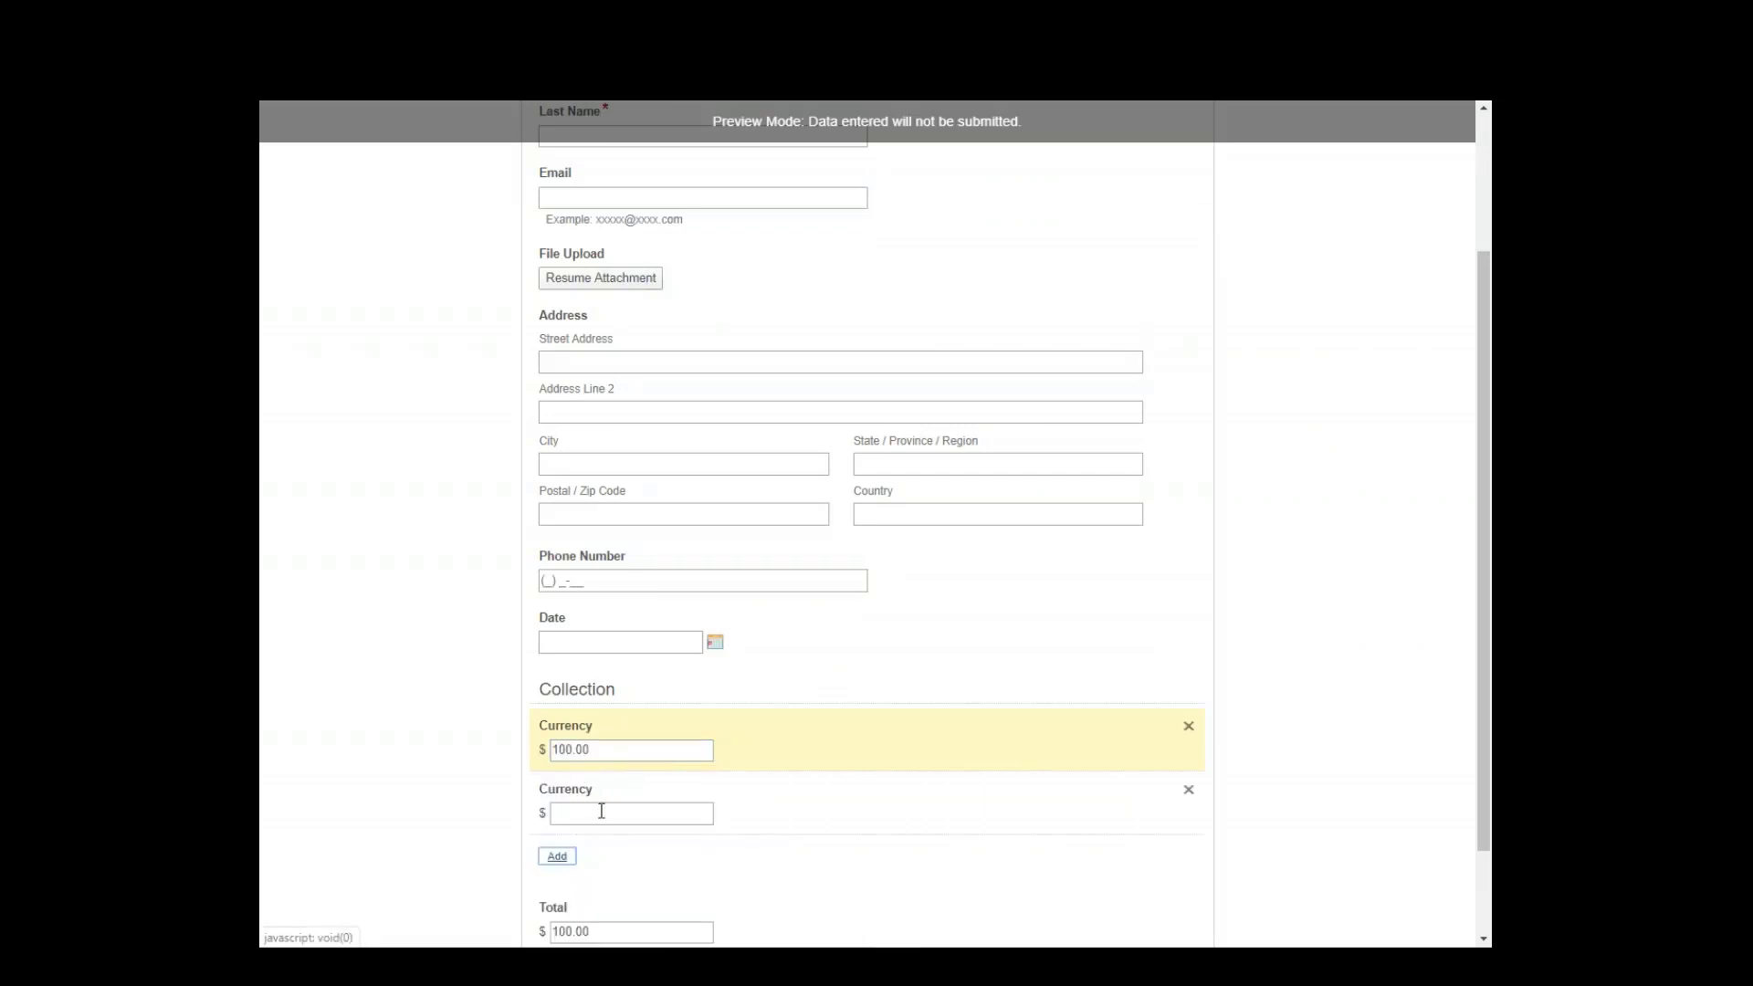
{"action": "left_click", "coordinate": [602, 810]}
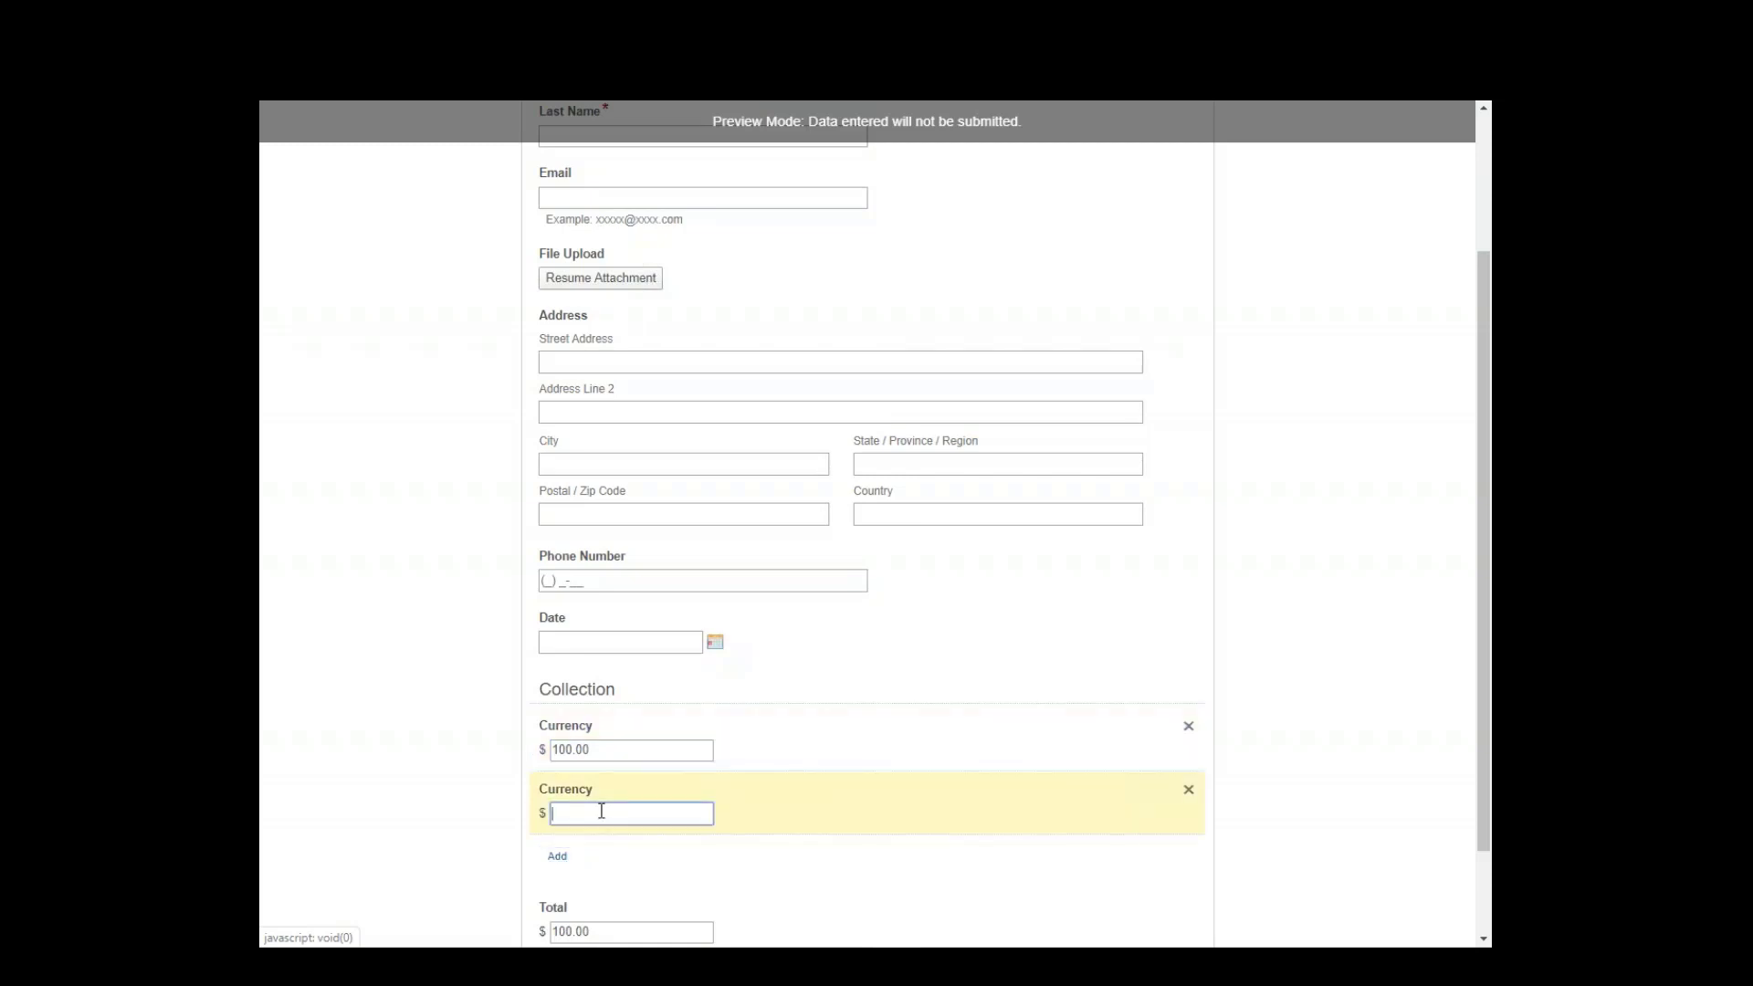
{"action": "type", "text": "150"}
{"action": "key", "text": "Tab"}
{"action": "scroll", "coordinate": [659, 841], "scroll_direction": "down", "scroll_amount": 1}
{"action": "key", "text": "Return"}
{"action": "left_click", "coordinate": [613, 765]}
{"action": "type", "text": "300"}
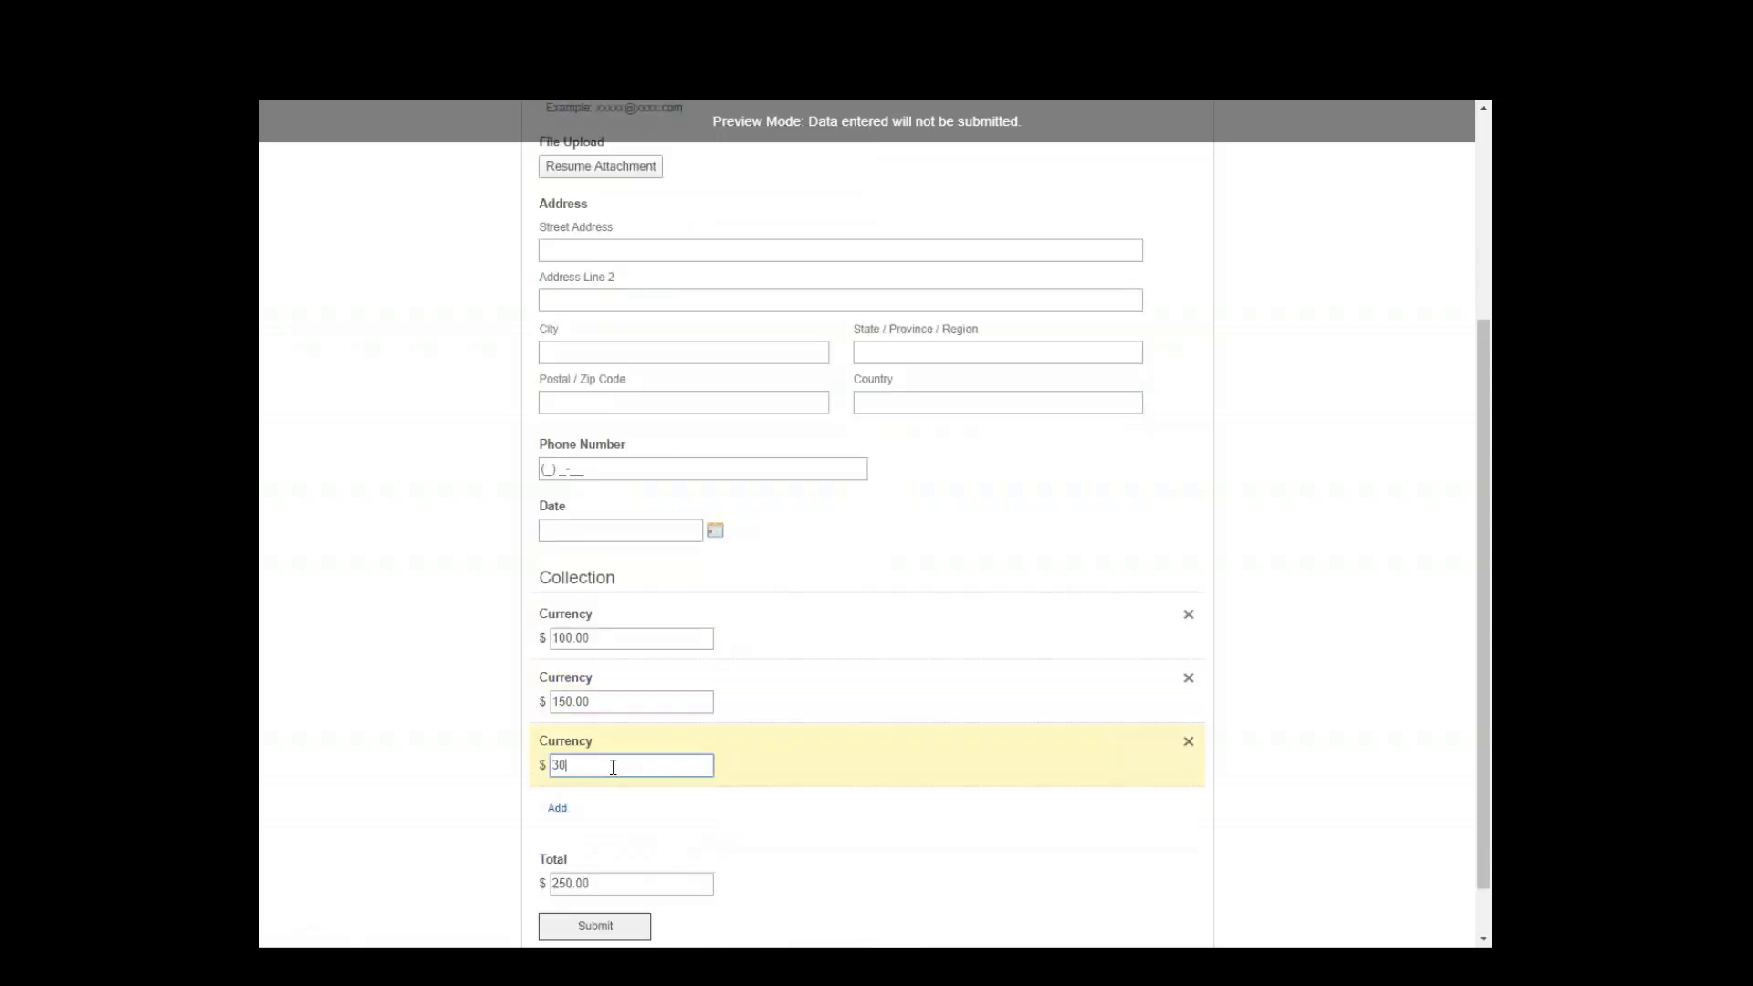
{"action": "key", "text": "Tab"}
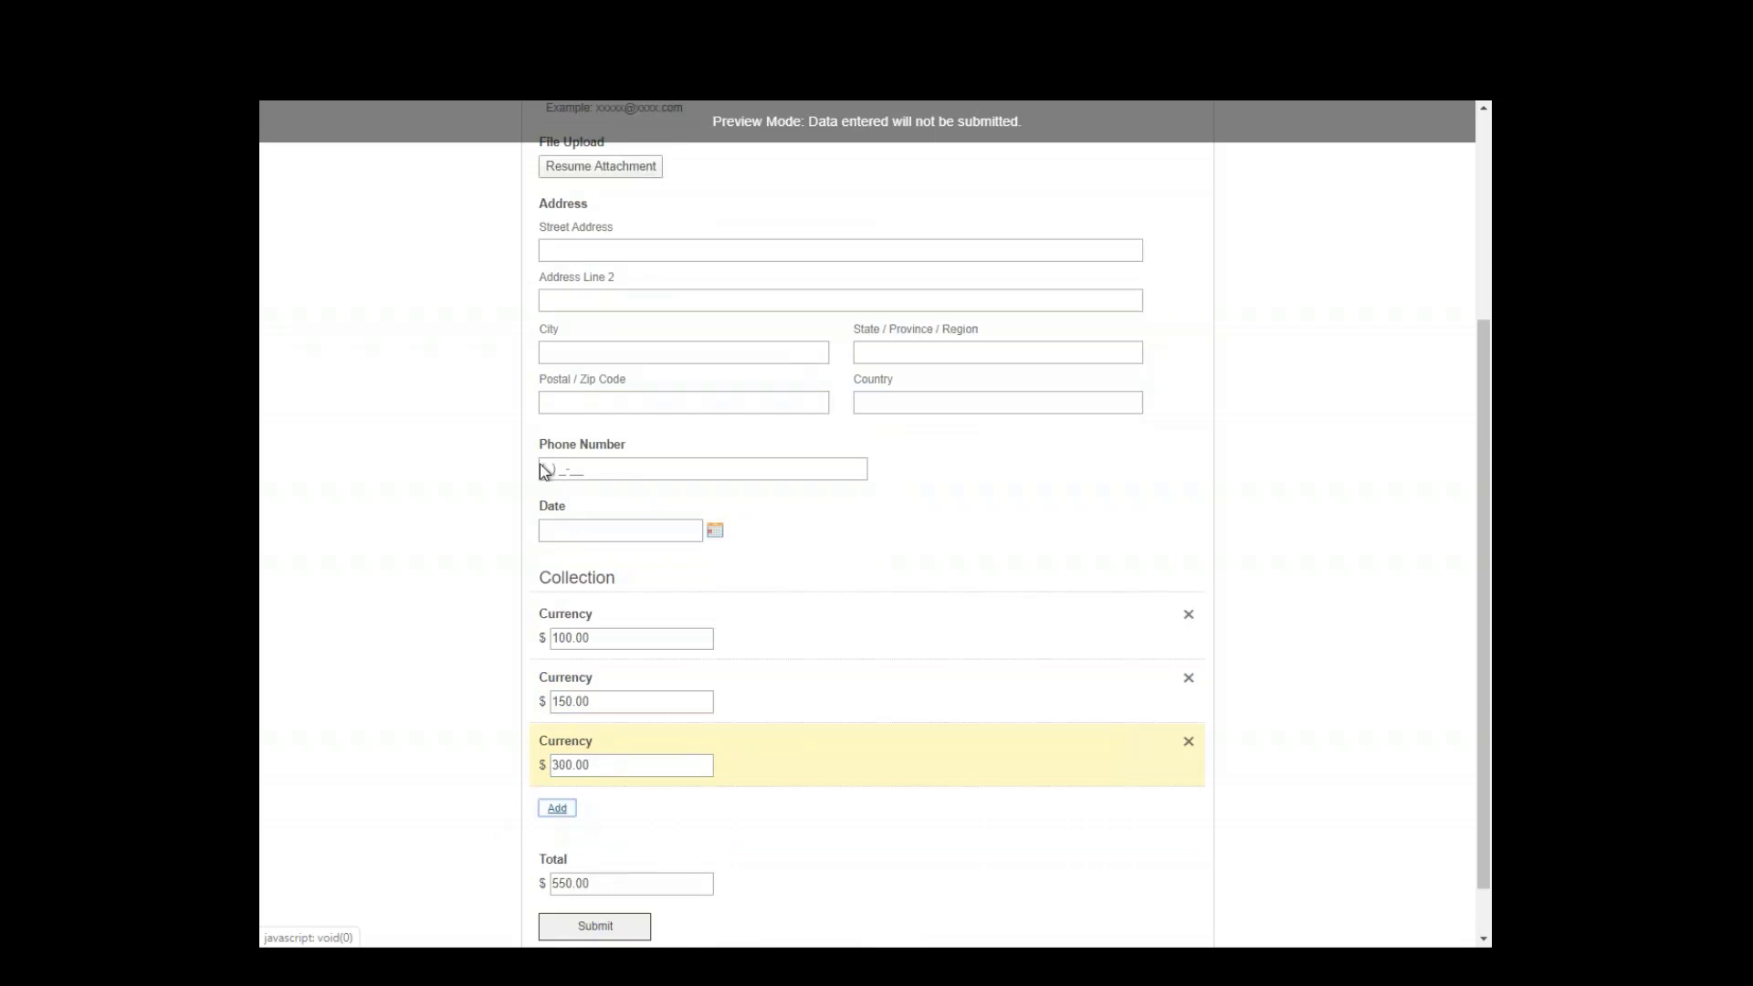
{"action": "scroll", "coordinate": [933, 486], "scroll_direction": "up", "scroll_amount": 4}
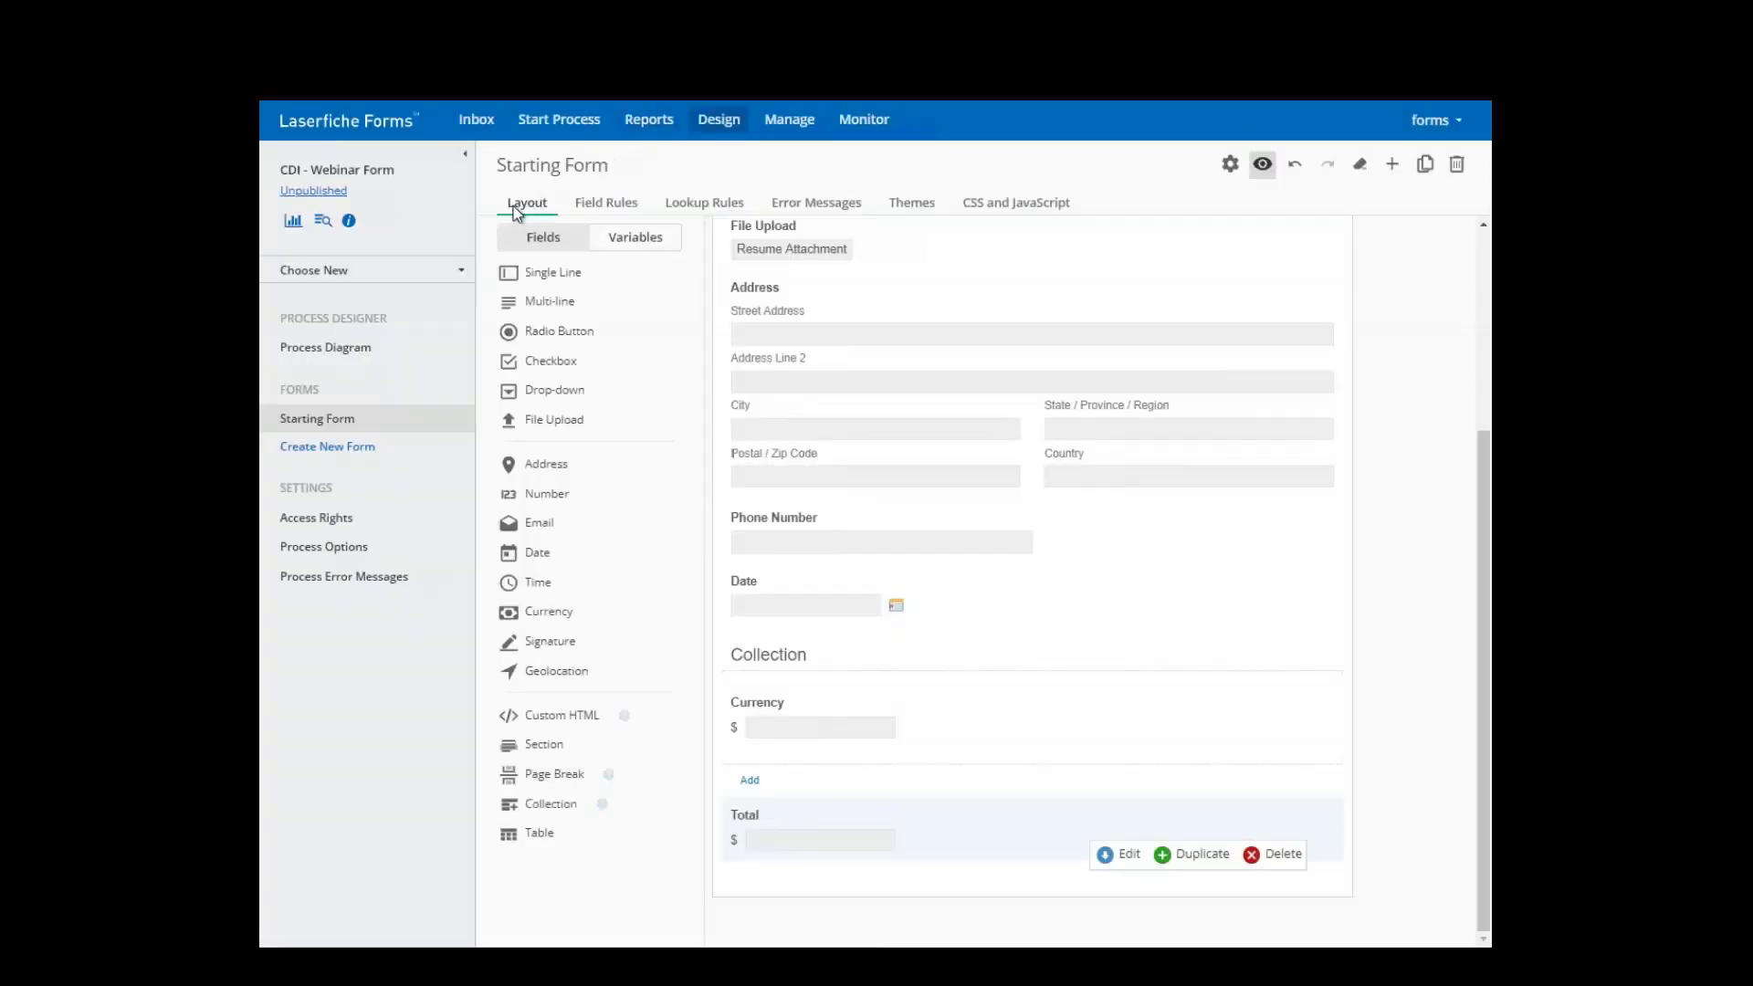
- Try the 2018 Orange and CDI - Blue themes, then apply the CityofSomewhere custom theme
{"action": "left_click", "coordinate": [906, 205]}
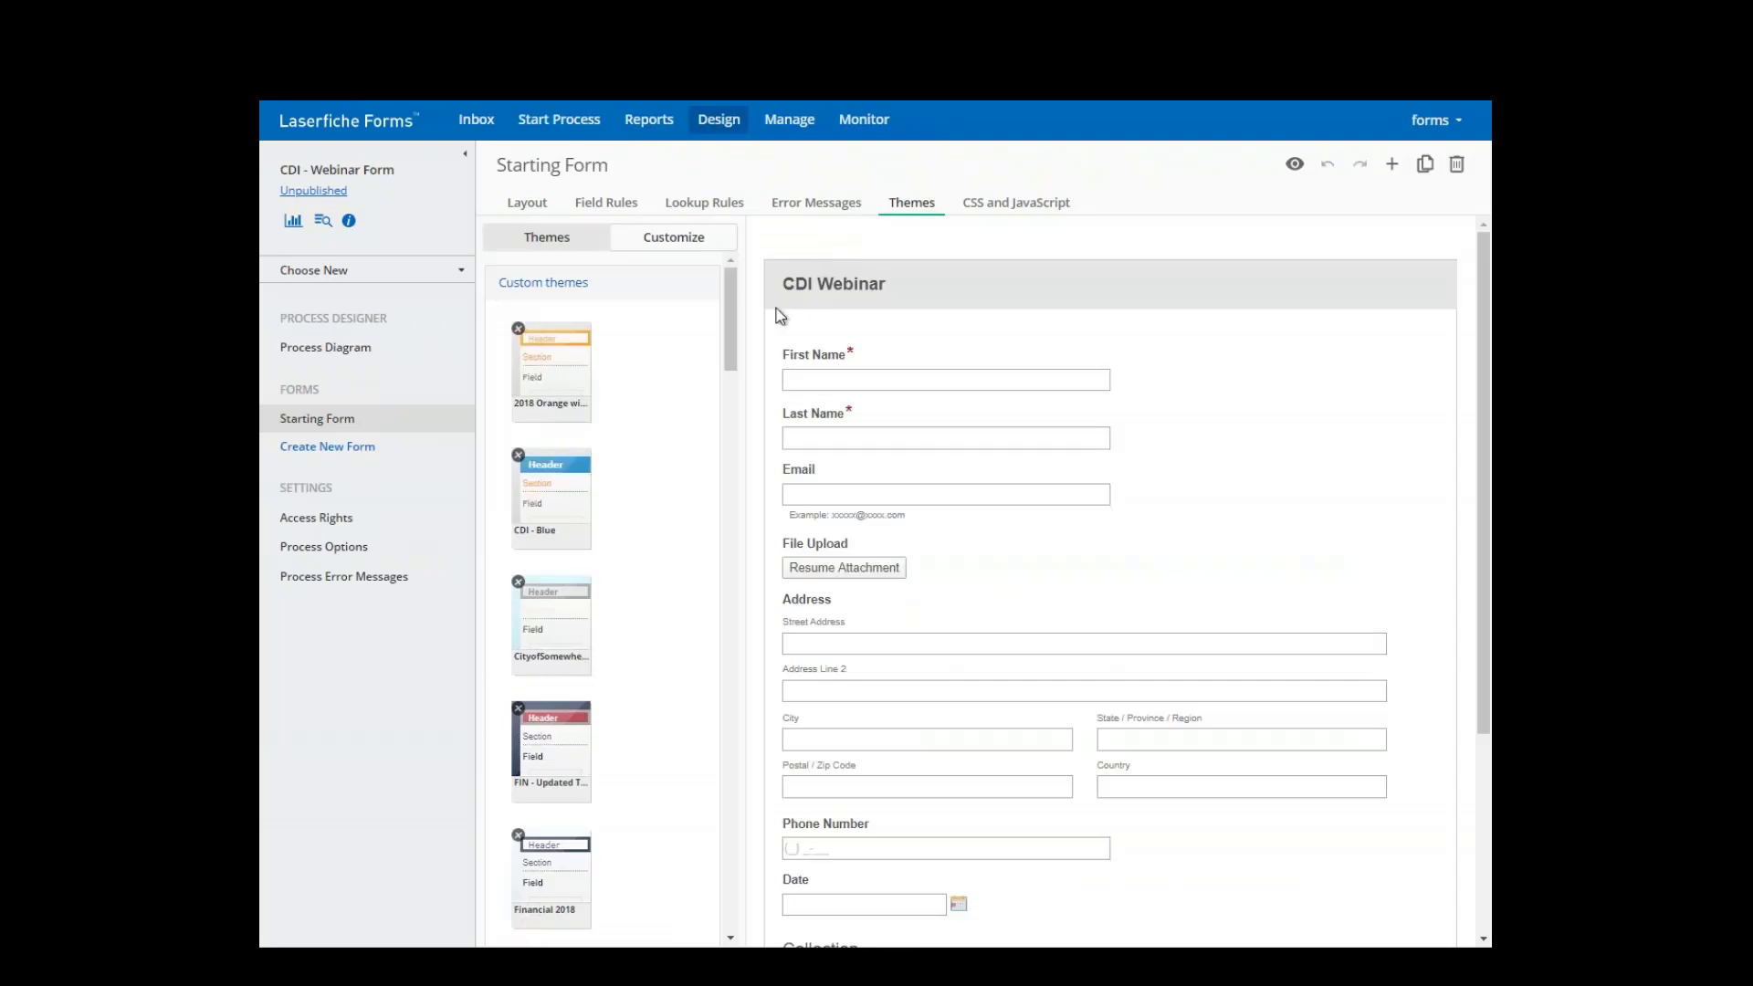
{"action": "left_click", "coordinate": [566, 390]}
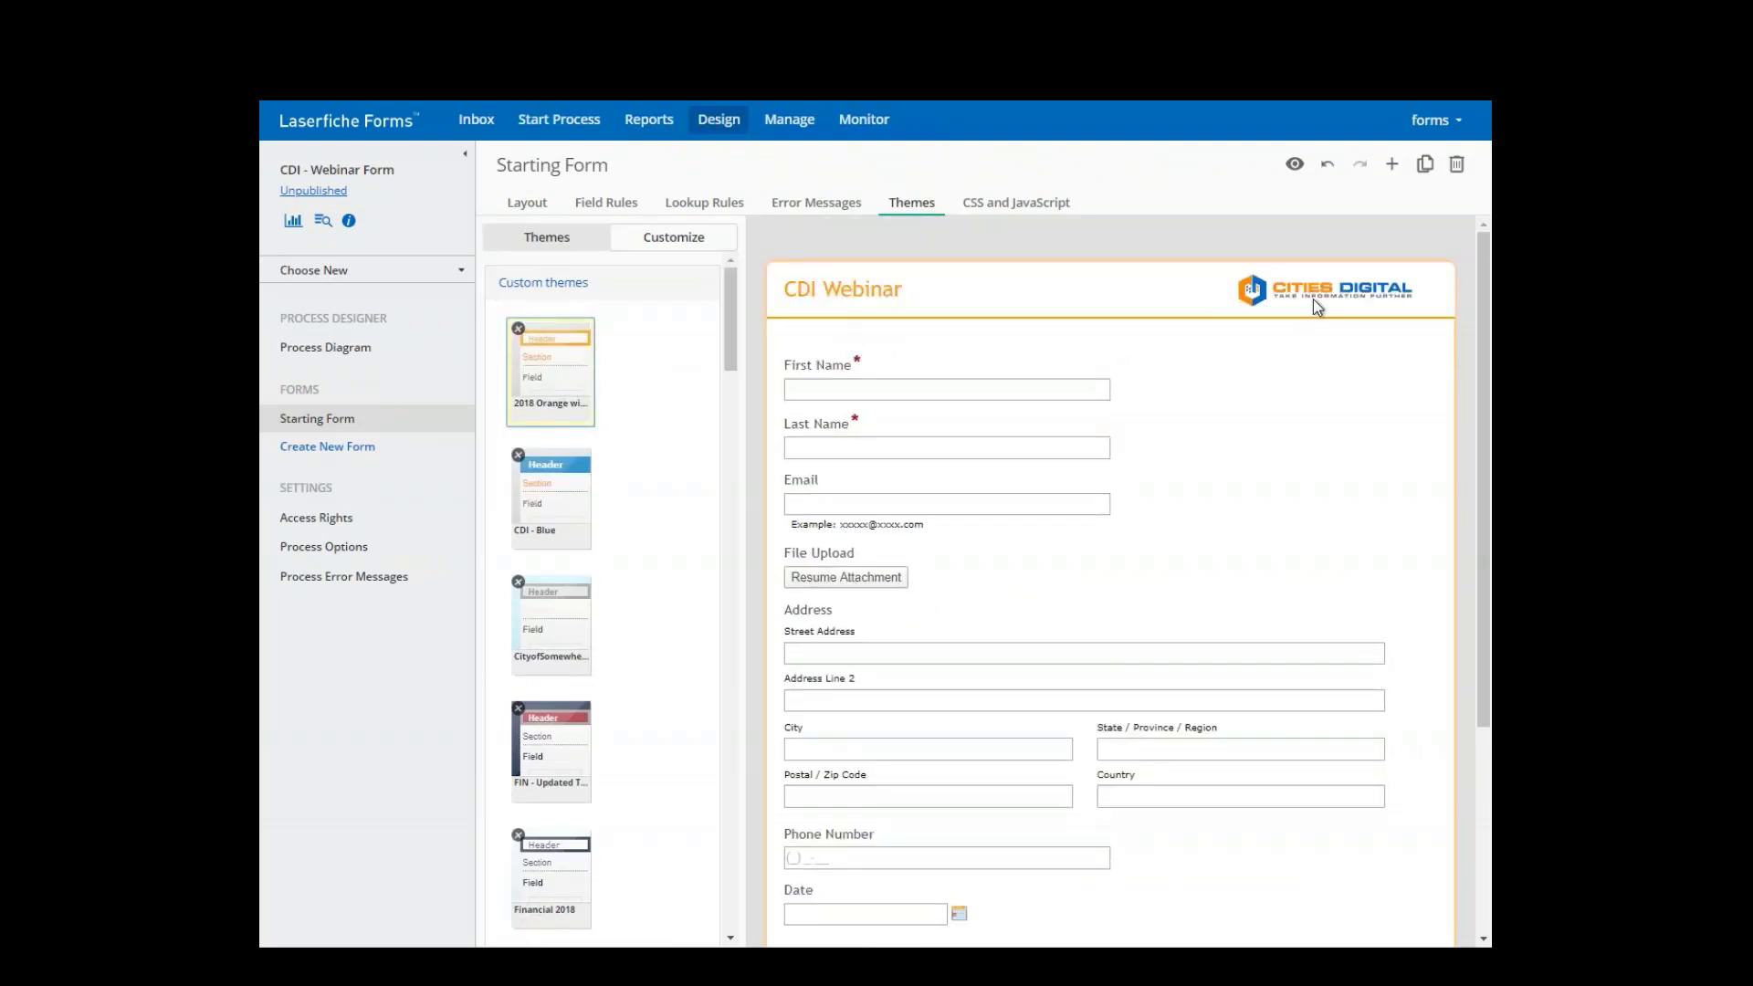
{"action": "left_click", "coordinate": [577, 493]}
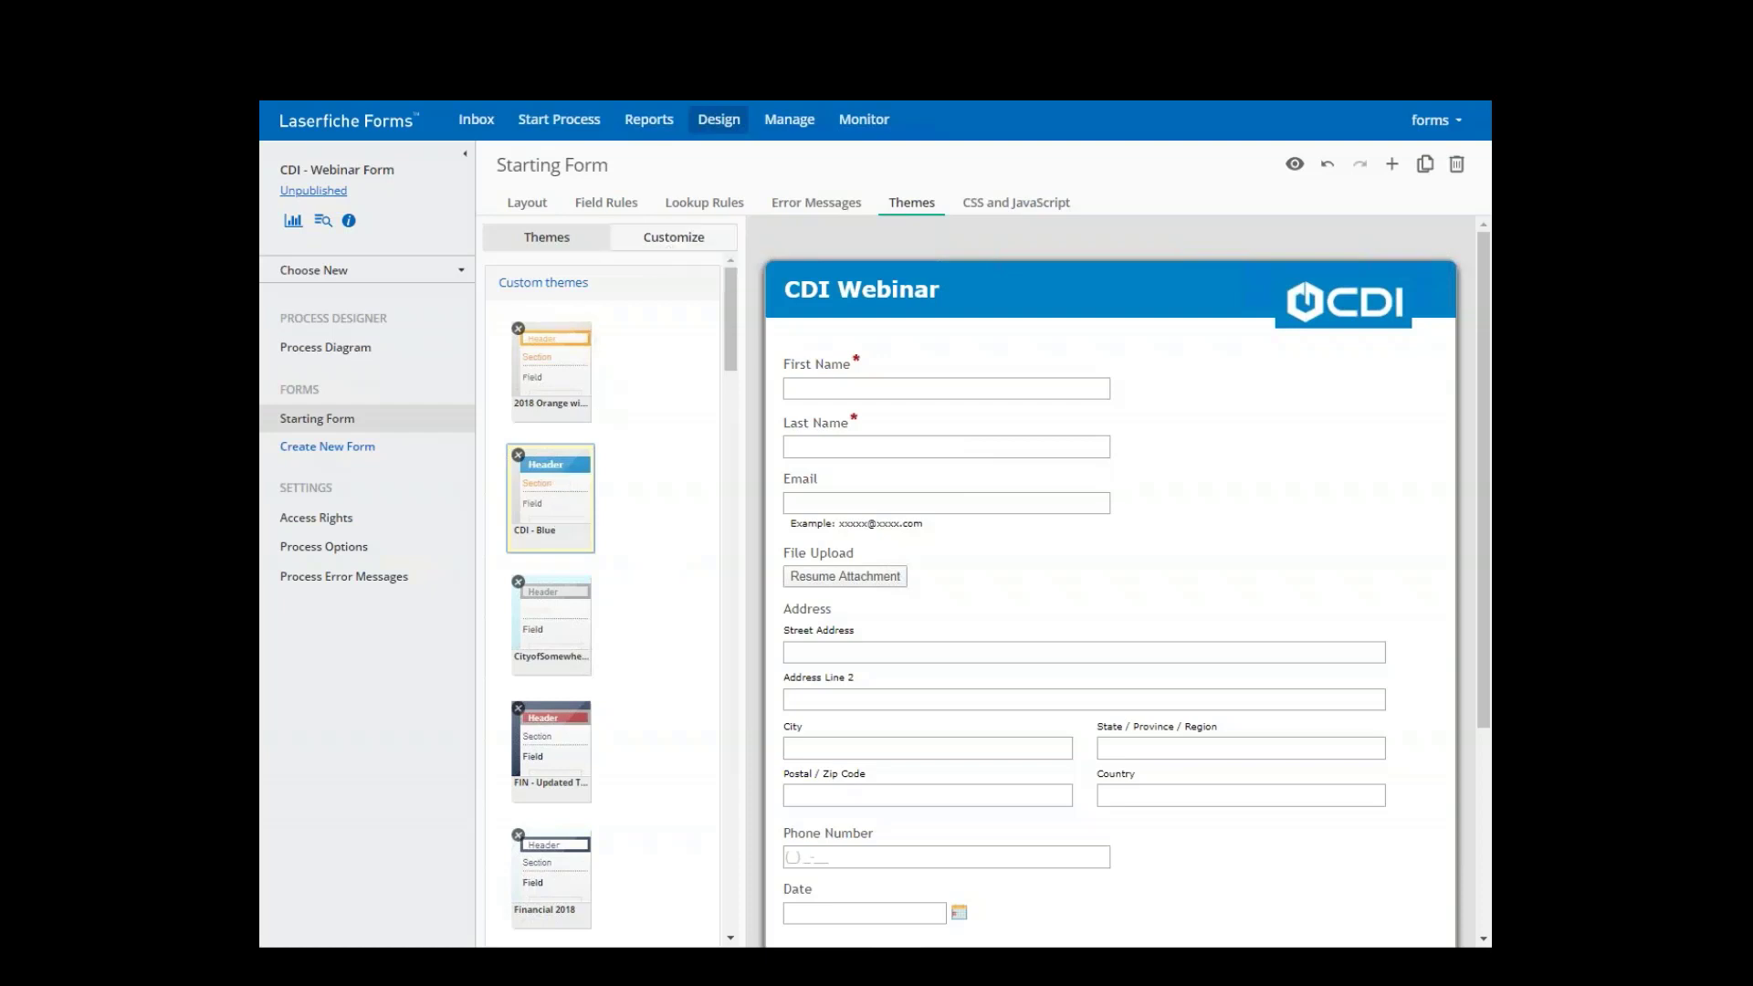
{"action": "left_click", "coordinate": [522, 605]}
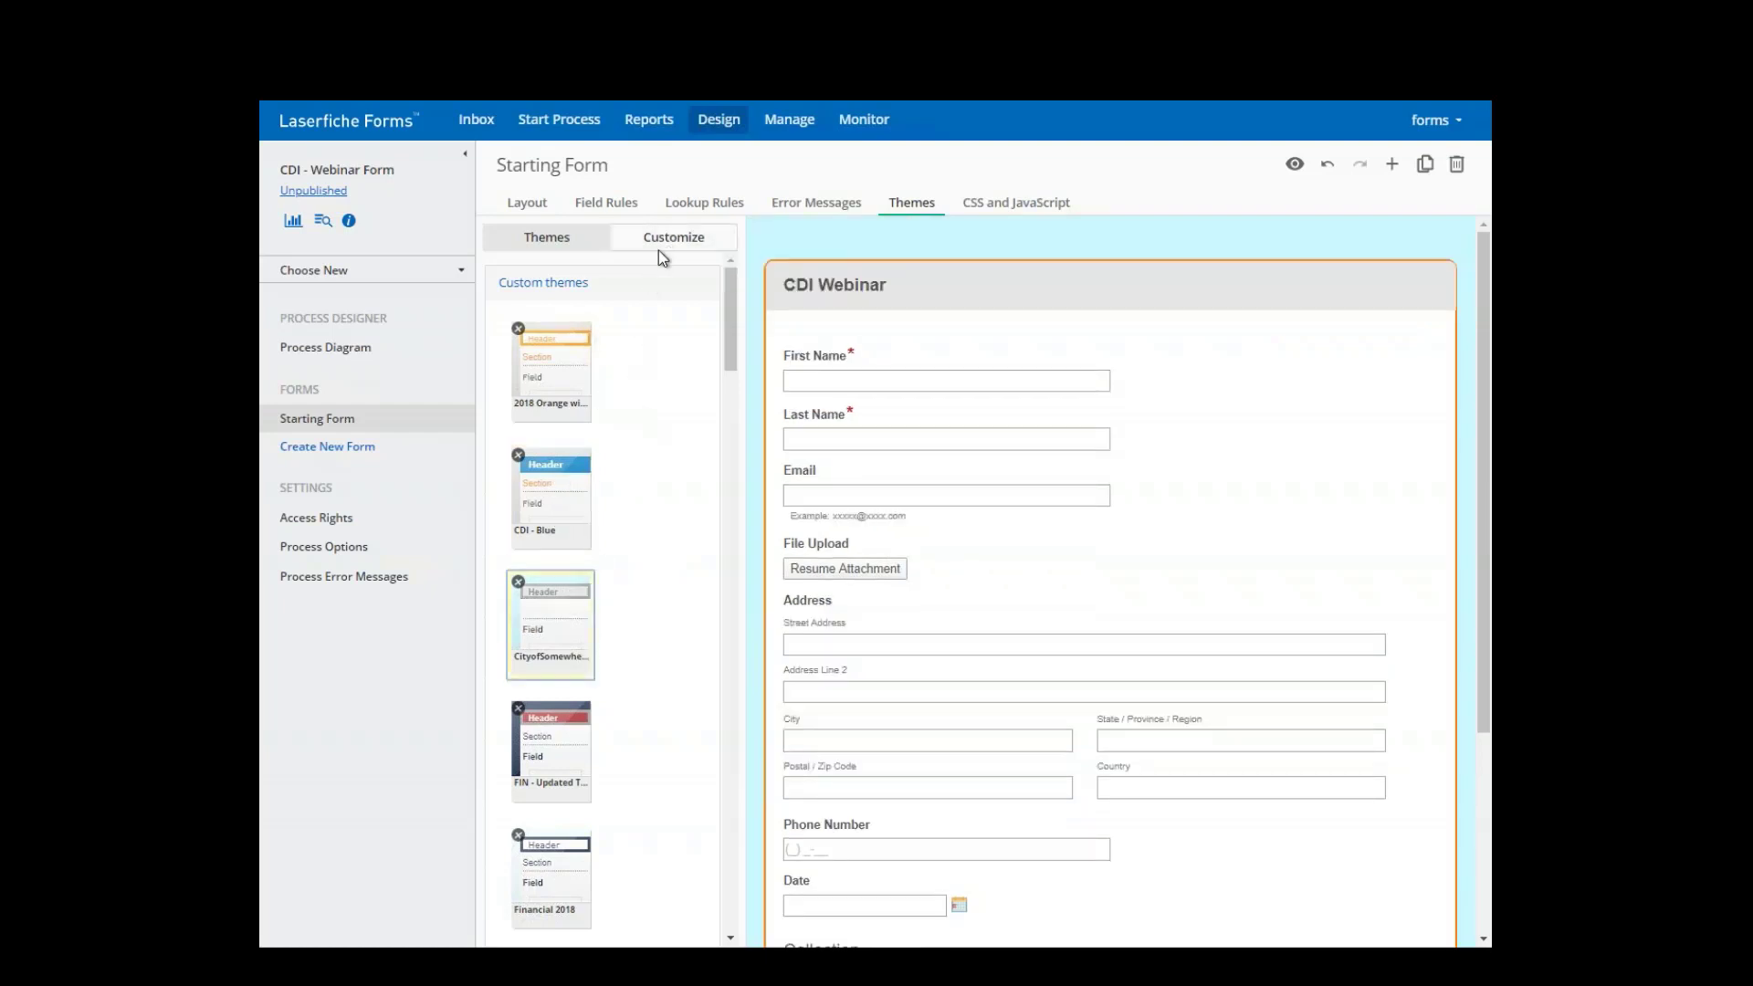
- Set the background wallpaper to the flannel plaid pattern with a dark brown fill
{"action": "left_click", "coordinate": [662, 250]}
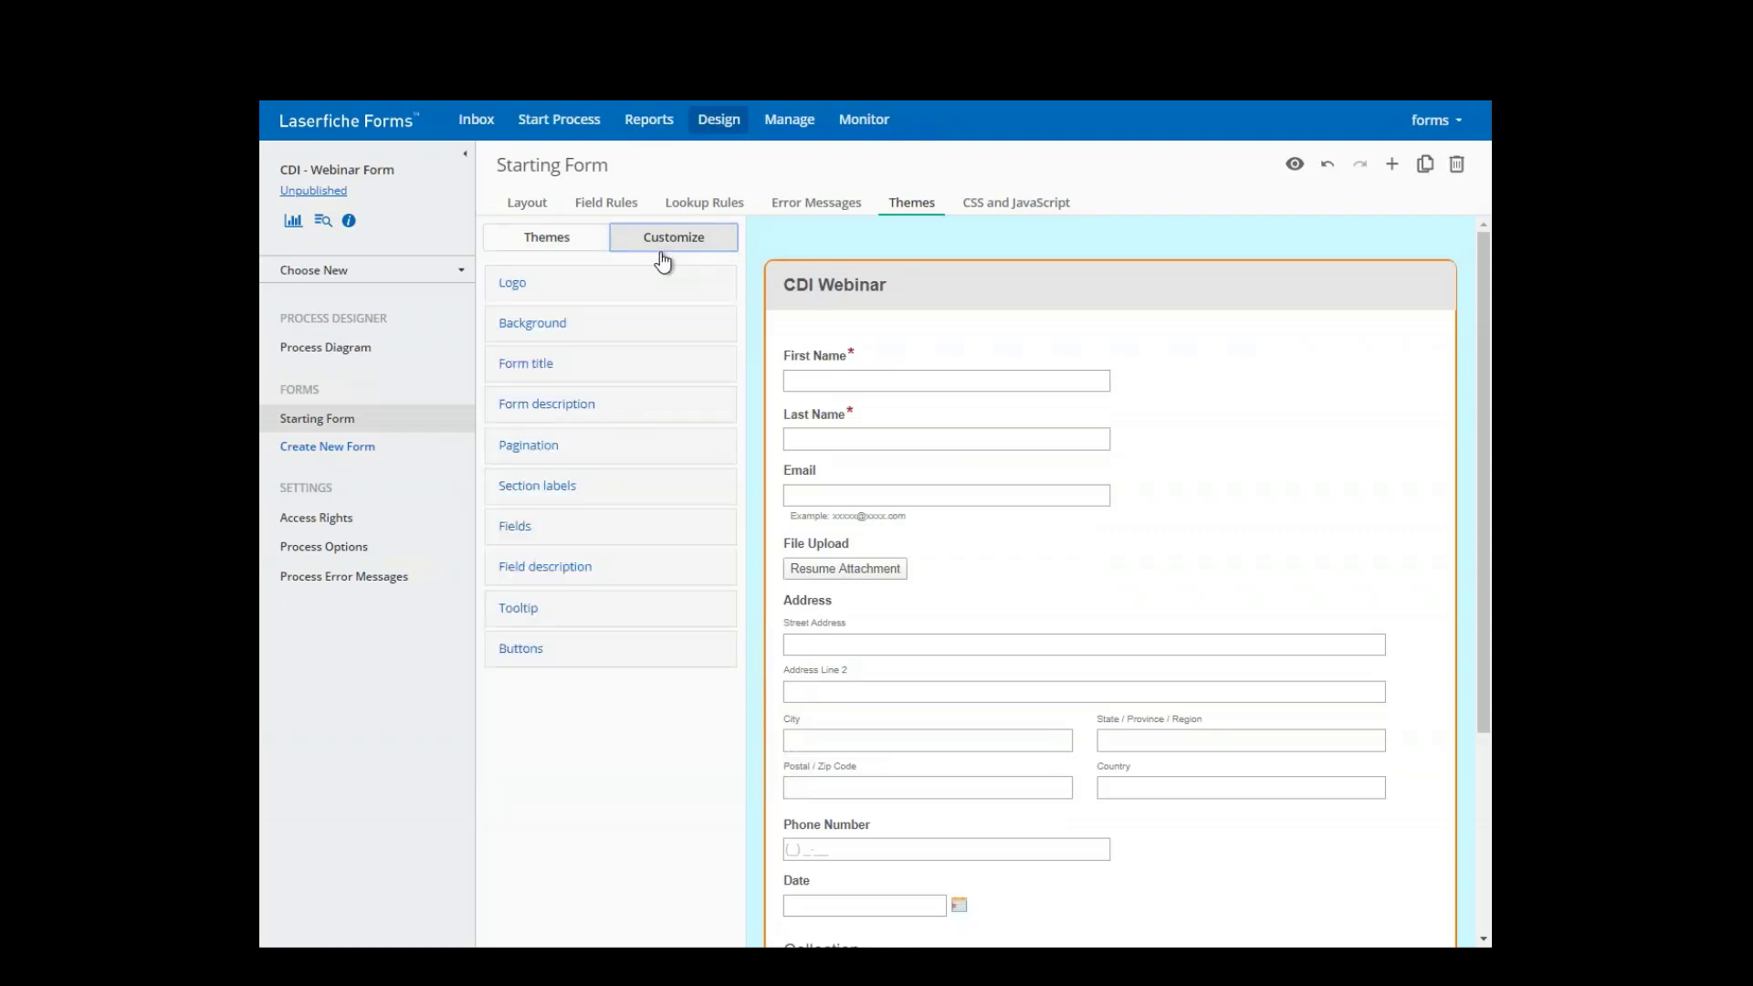
{"action": "left_click", "coordinate": [513, 285]}
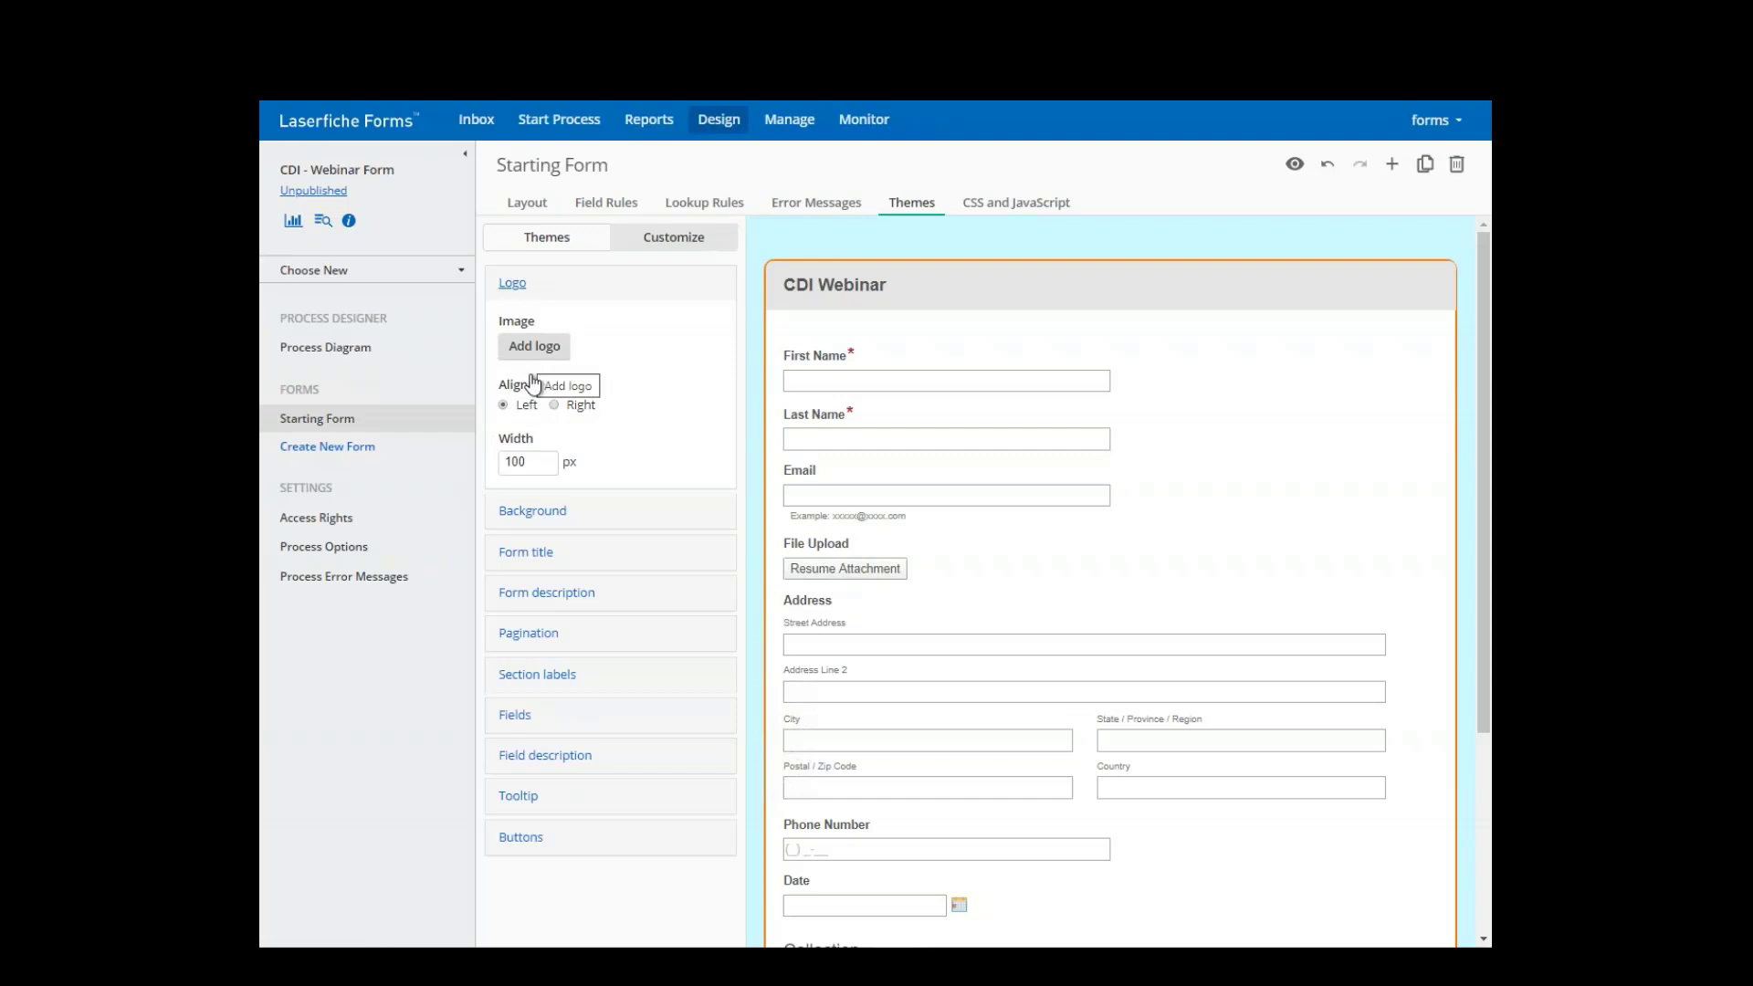
{"action": "left_click", "coordinate": [535, 511]}
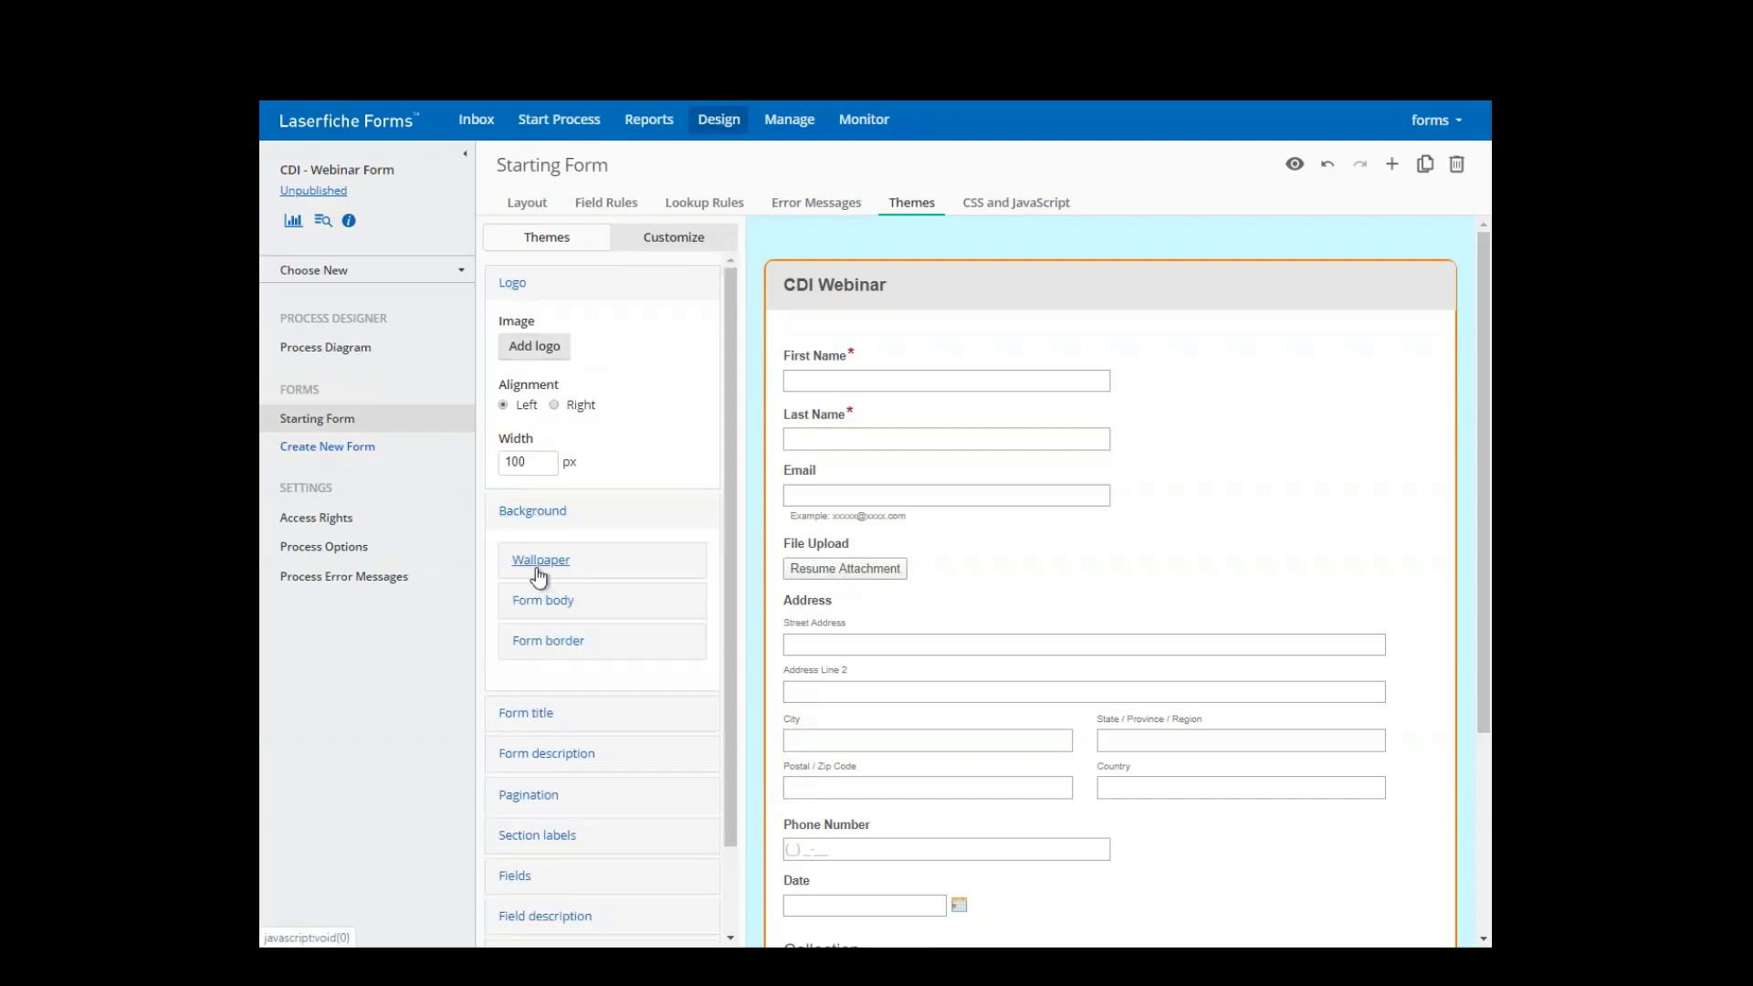
{"action": "left_click", "coordinate": [540, 573]}
{"action": "left_click", "coordinate": [551, 619]}
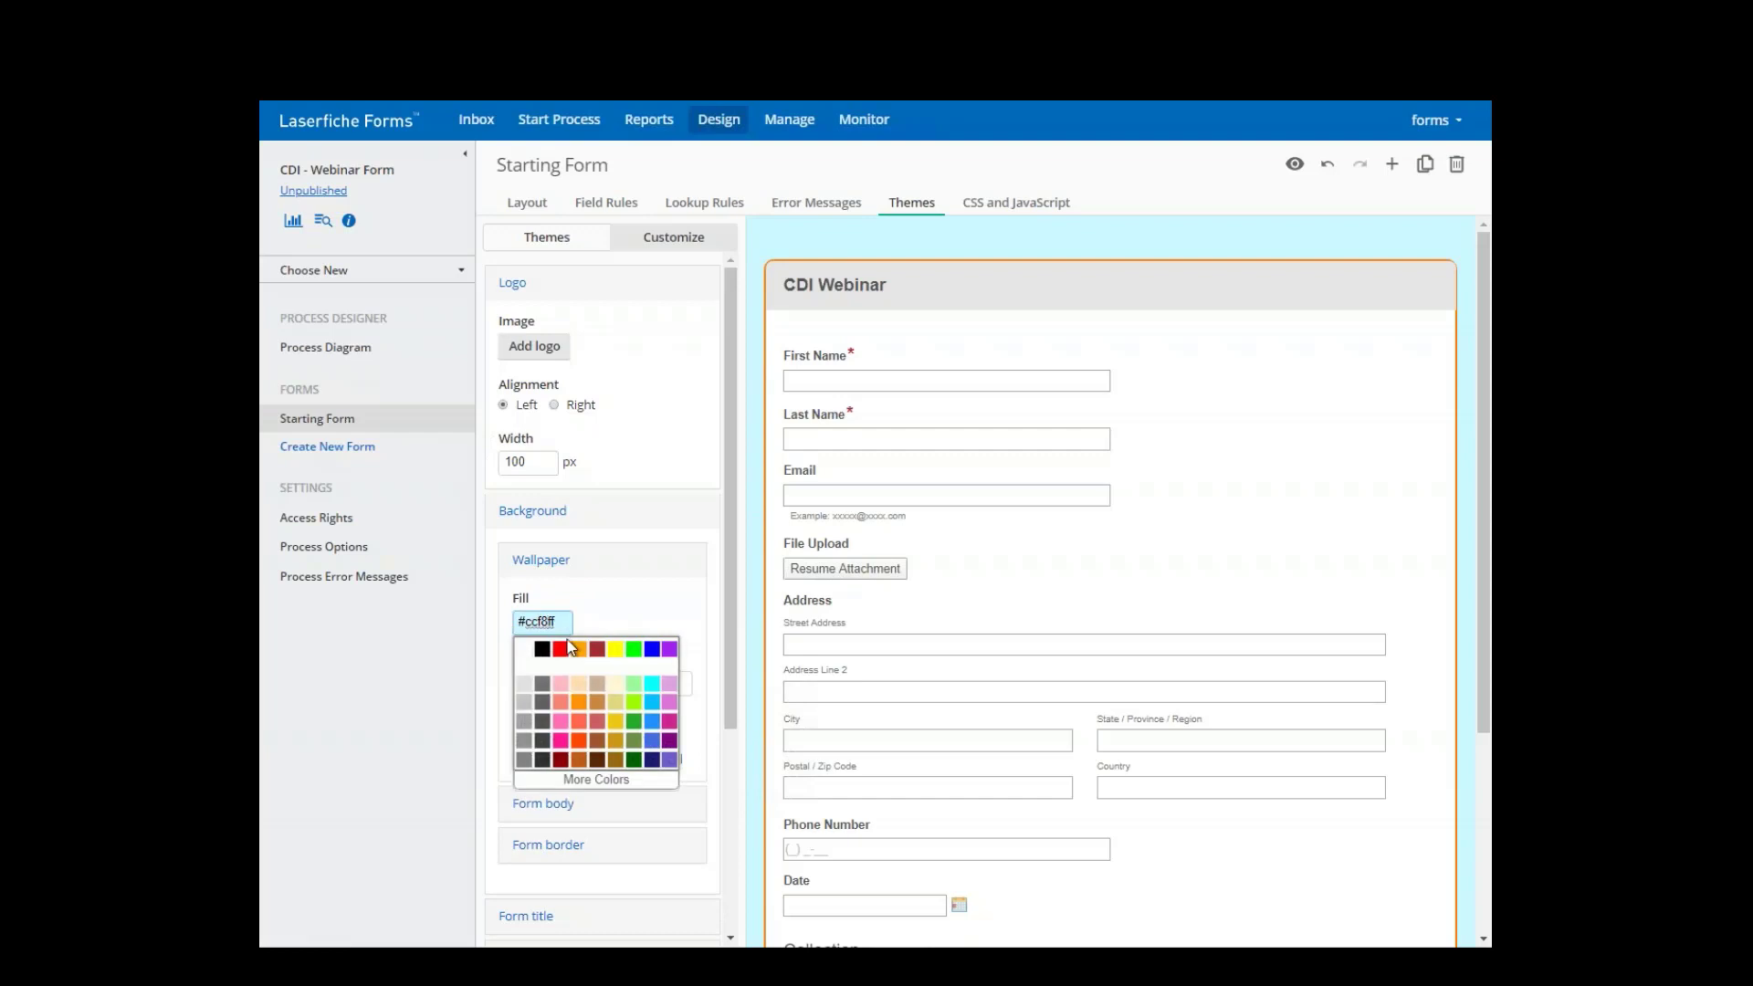
{"action": "left_click", "coordinate": [606, 765]}
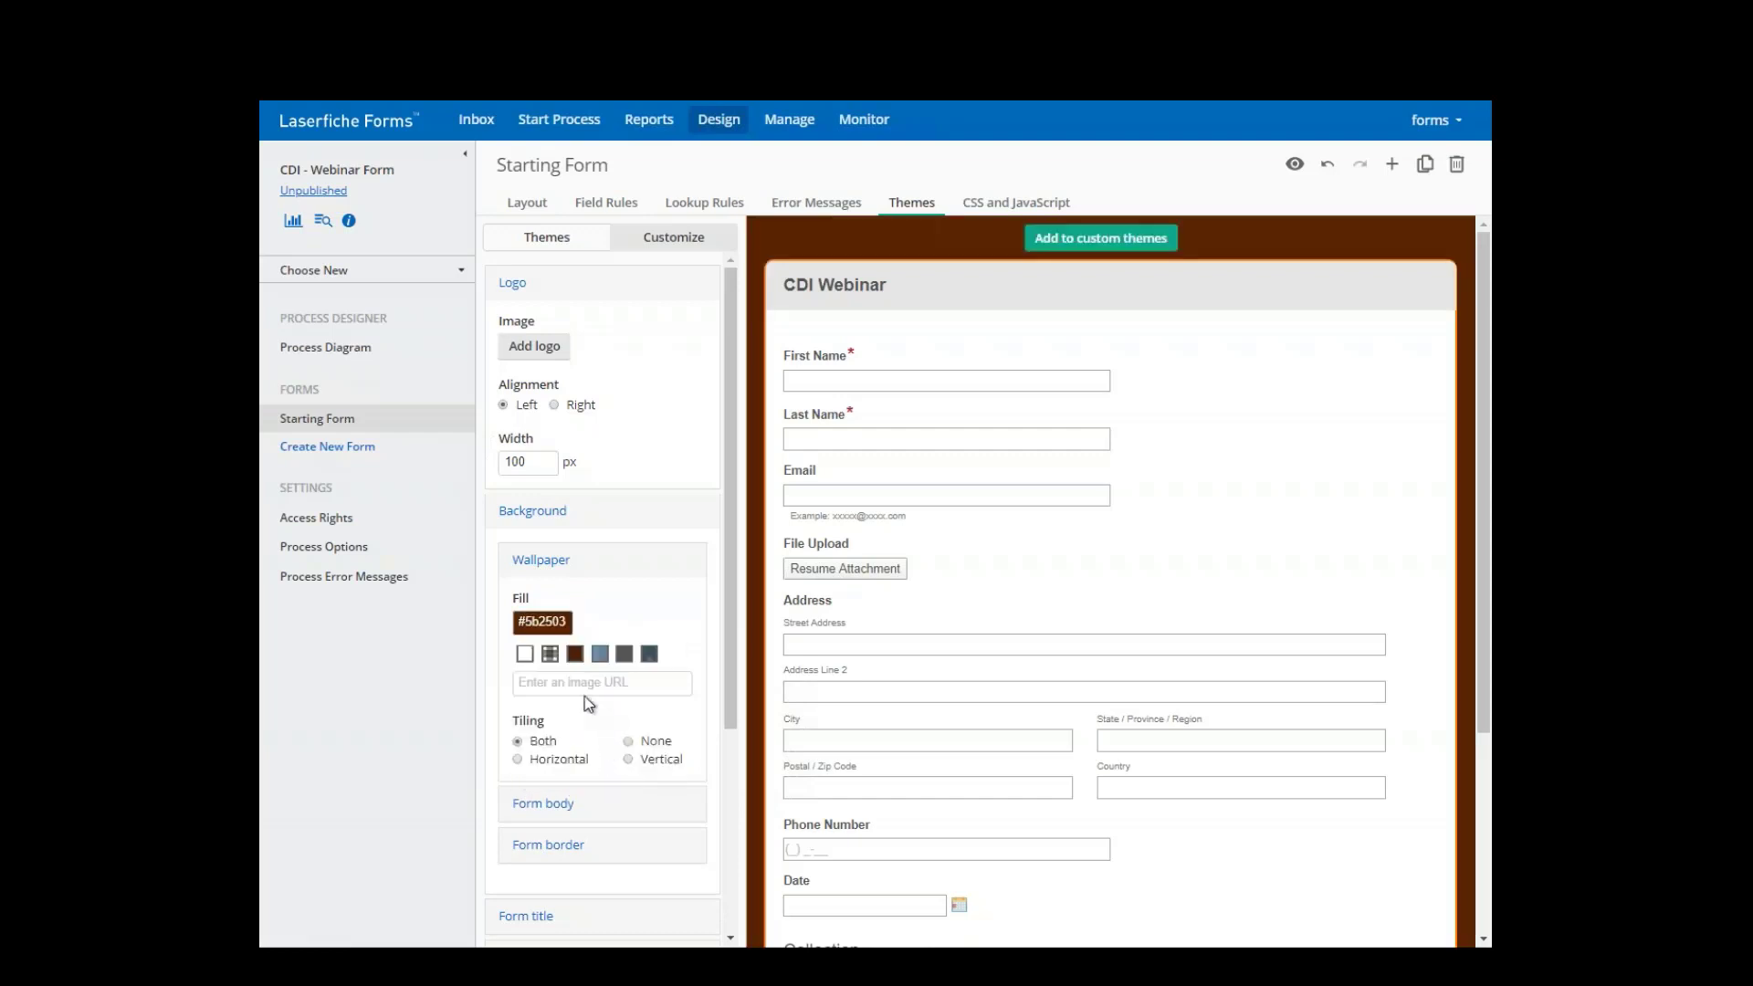
{"action": "left_click", "coordinate": [574, 654]}
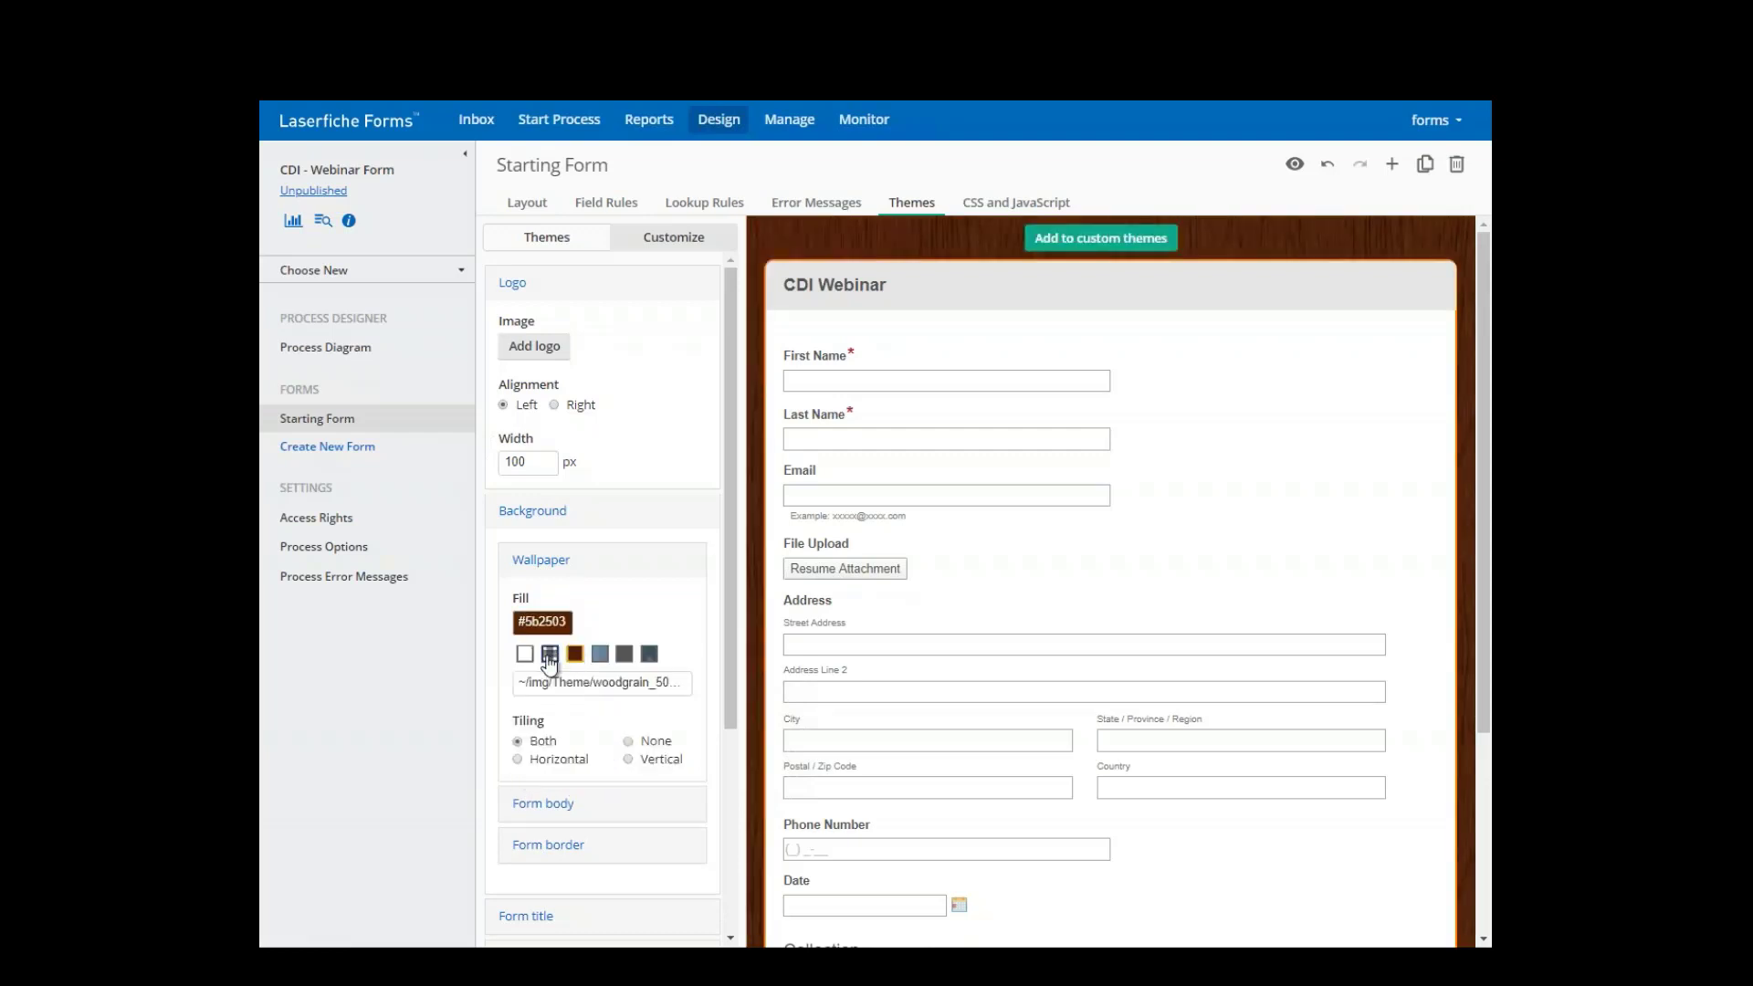
{"action": "left_click", "coordinate": [549, 654]}
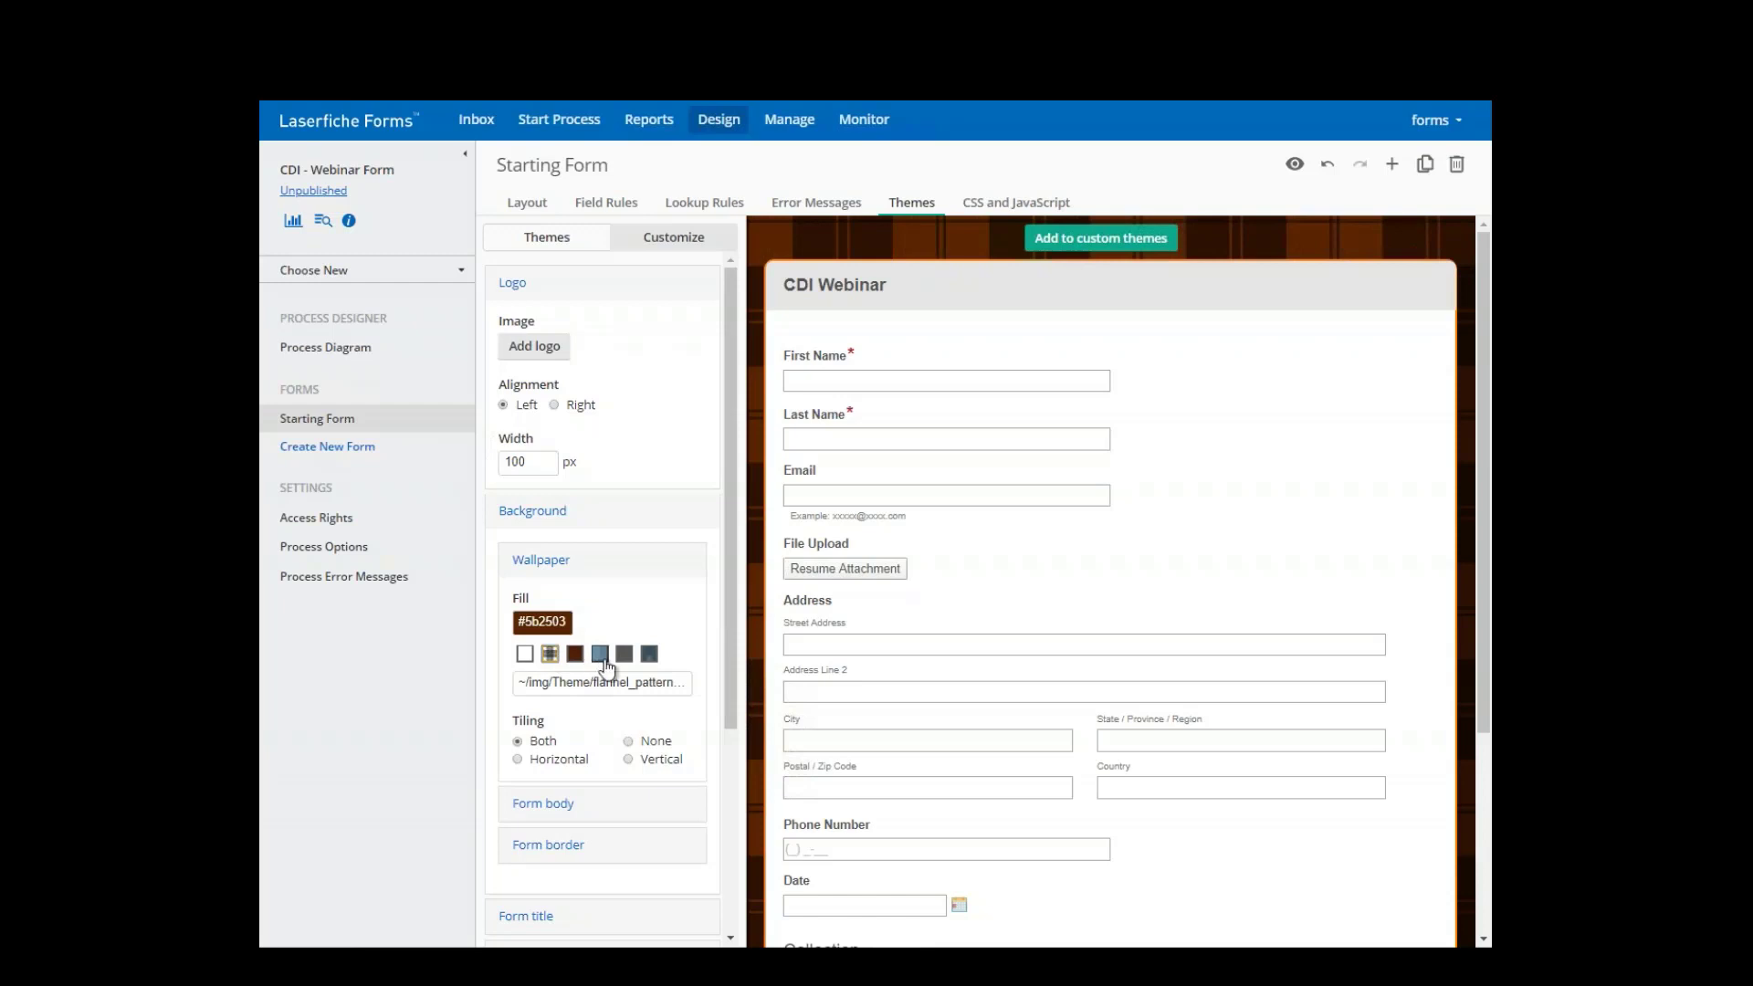
- Change the wallpaper fill colour to bright green #33ff04
{"action": "left_click", "coordinate": [558, 628]}
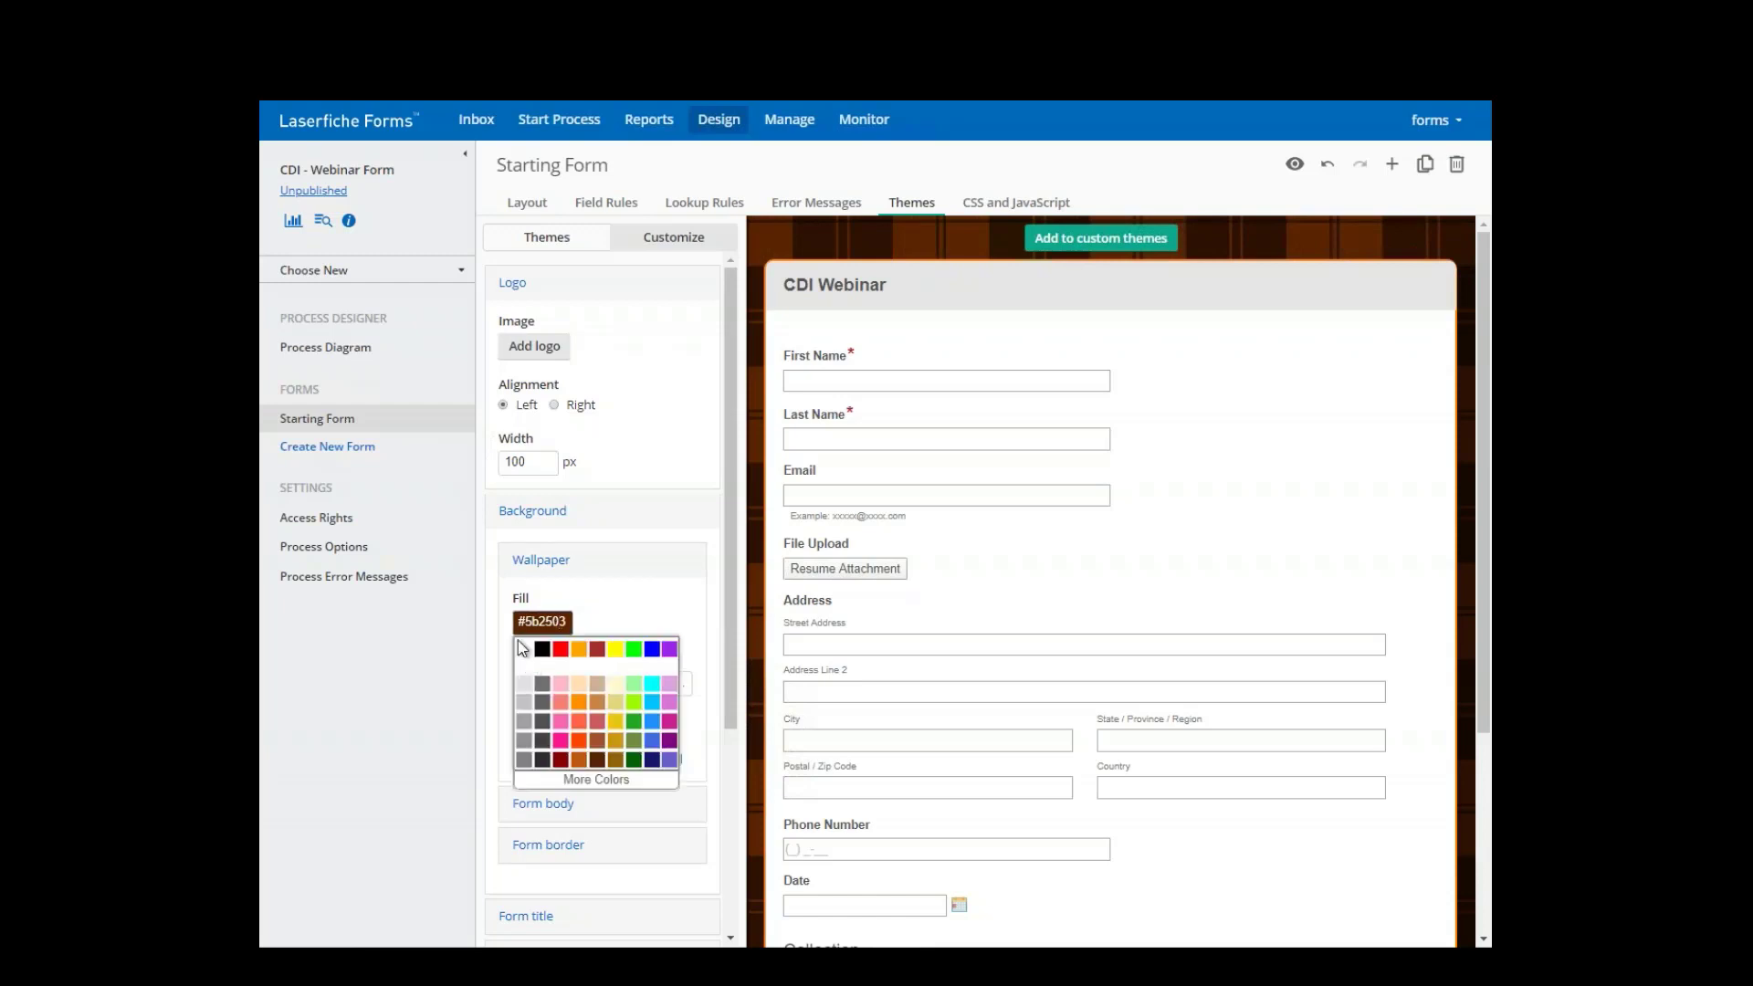
{"action": "left_click", "coordinate": [595, 779]}
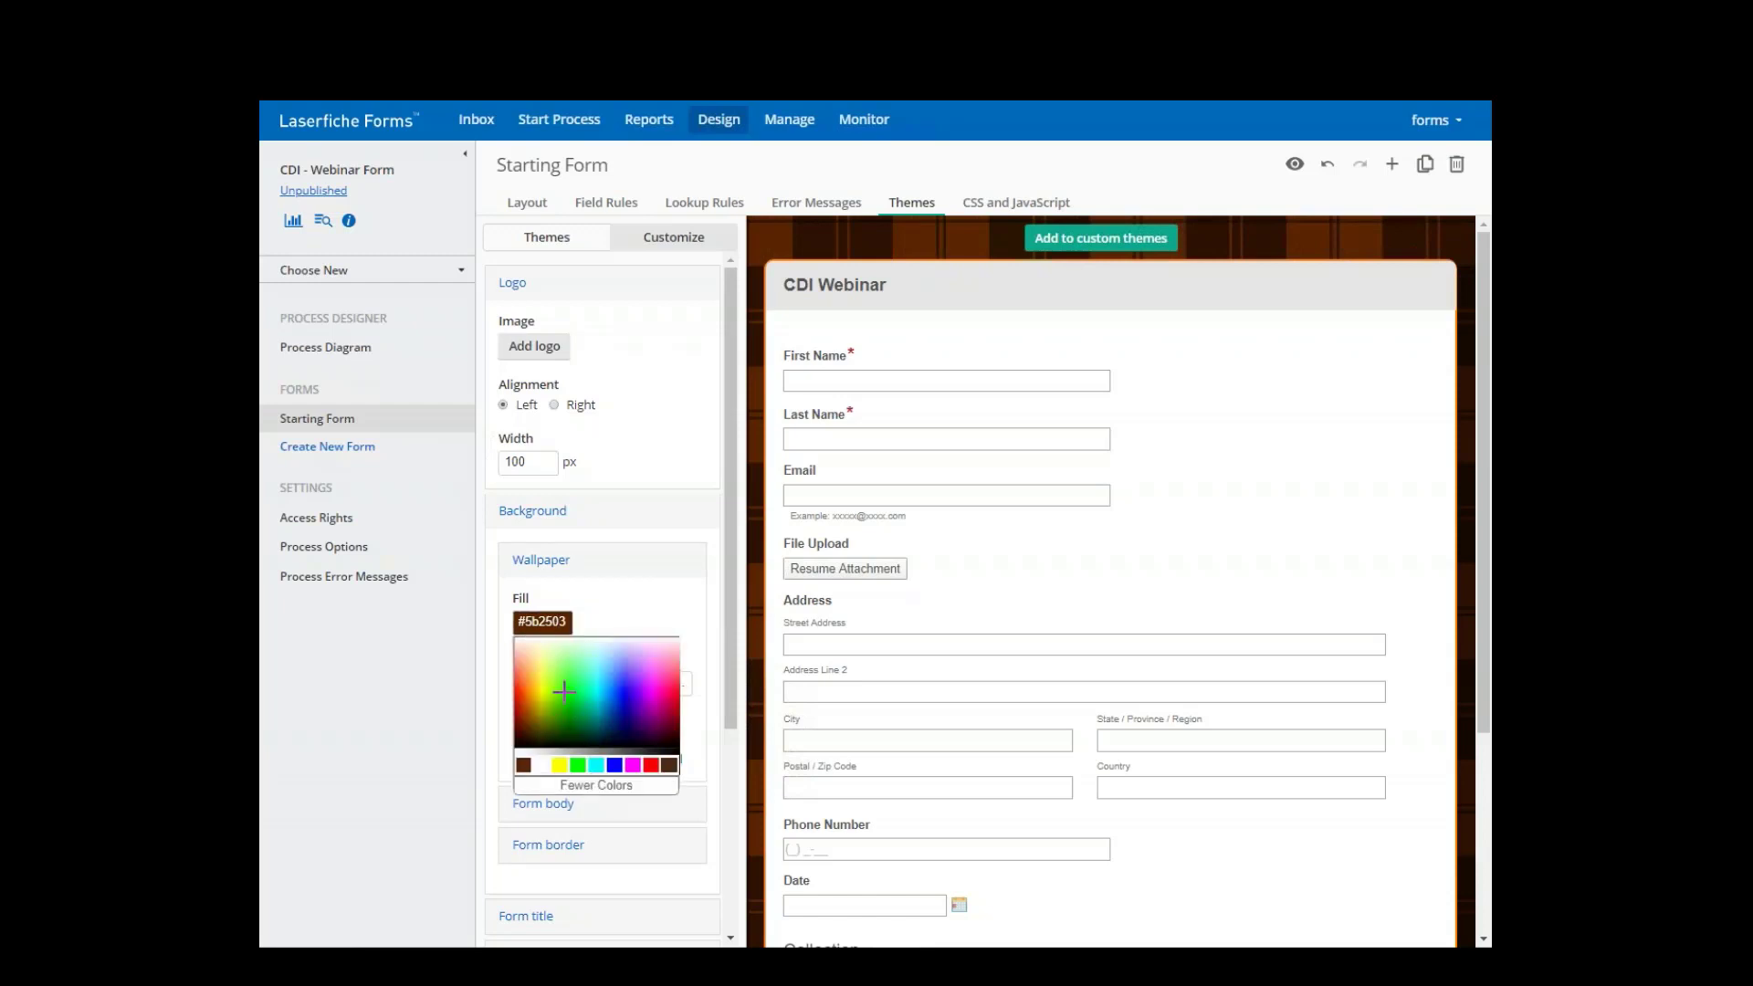
{"action": "left_click", "coordinate": [564, 690]}
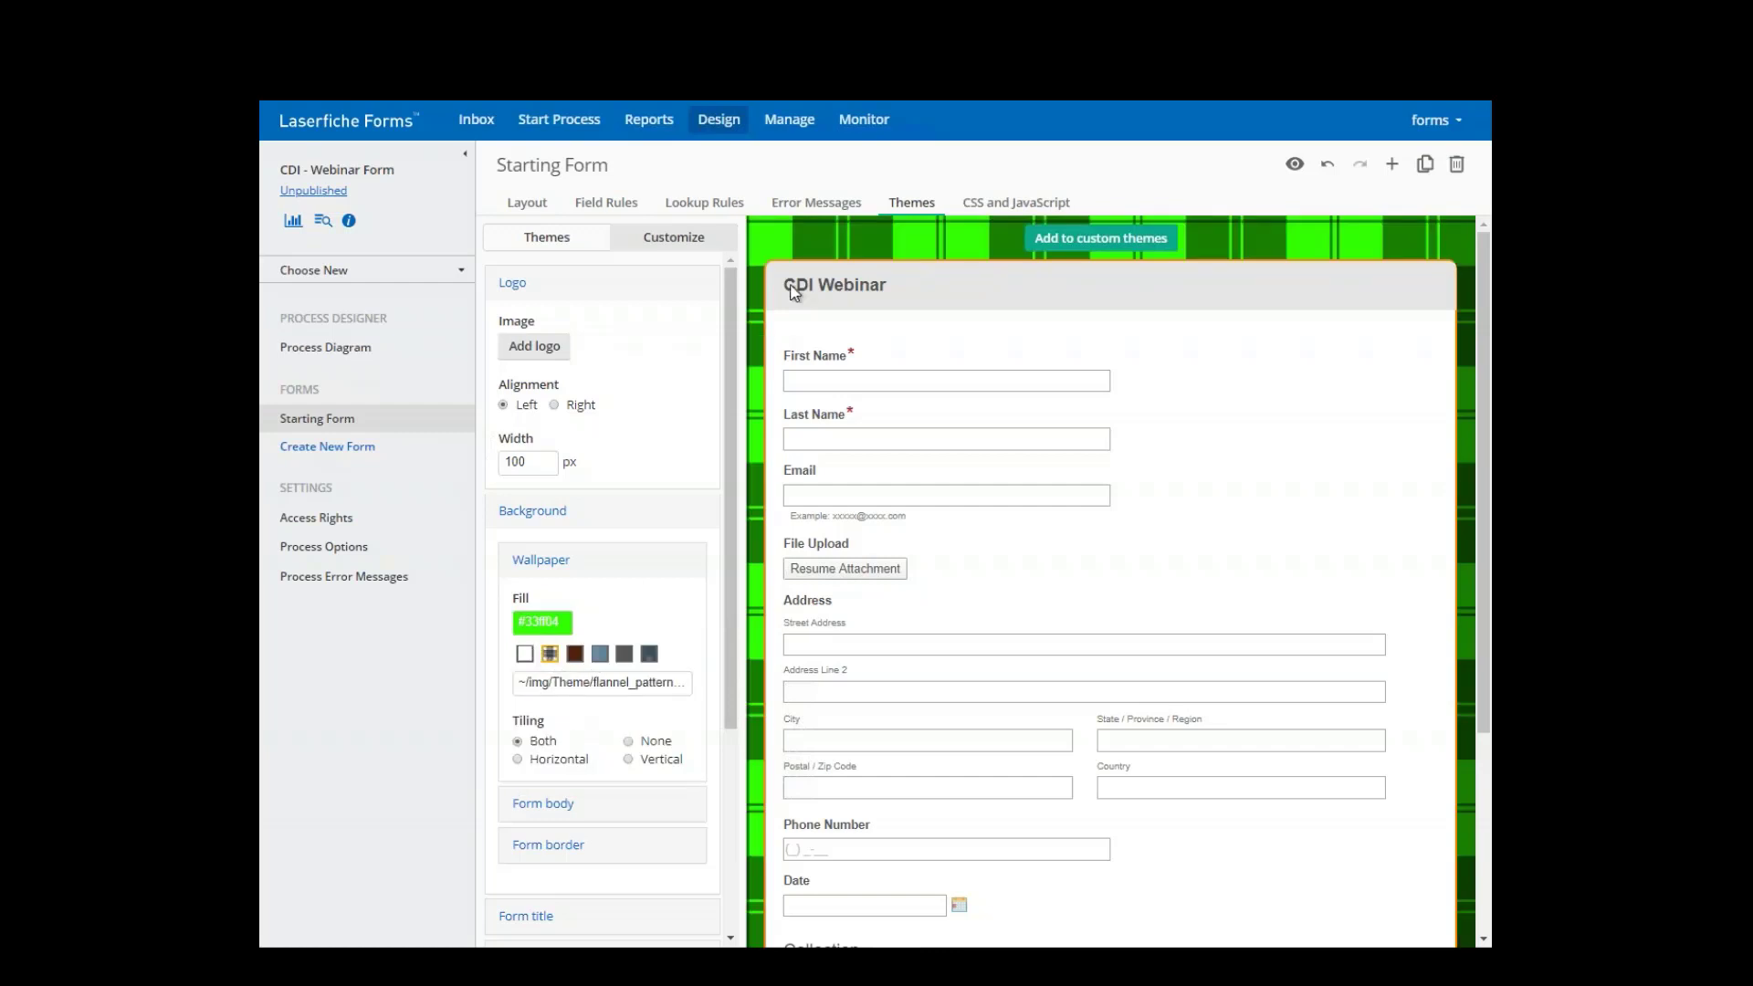
- Under Form title > Text, set the title colour to blue #0000ff and make it italic
{"action": "left_click", "coordinate": [547, 809]}
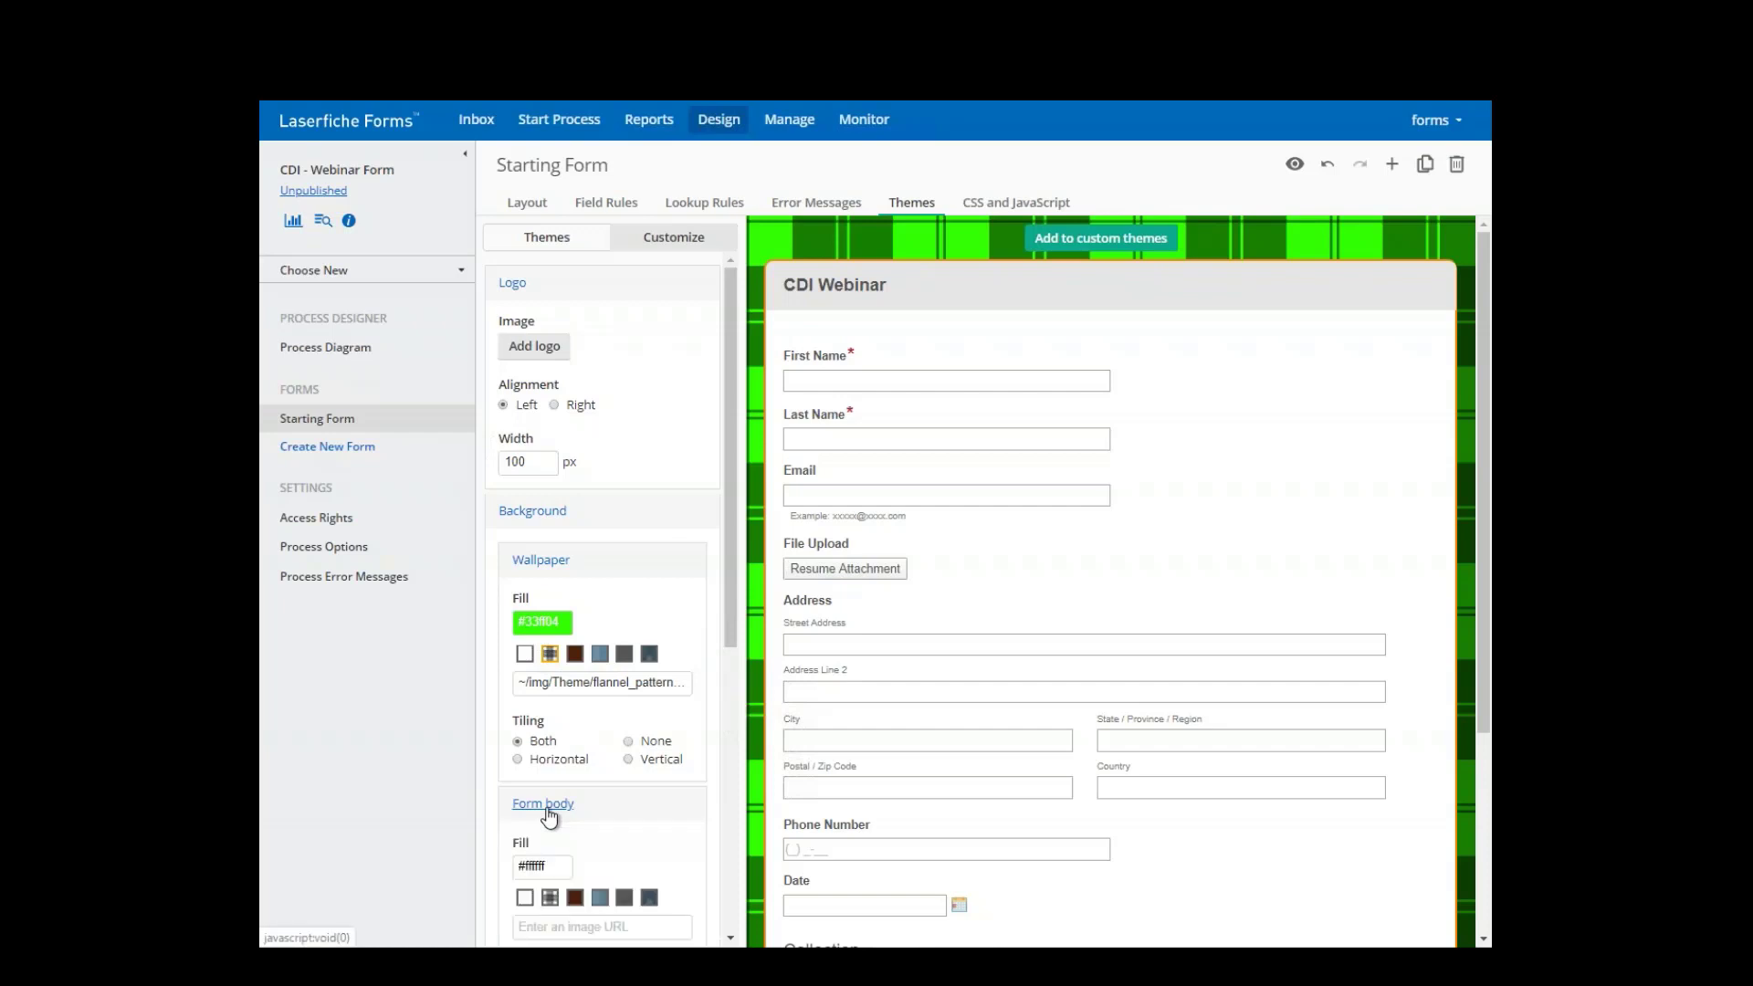
{"action": "scroll", "coordinate": [566, 849], "scroll_direction": "down", "scroll_amount": 5}
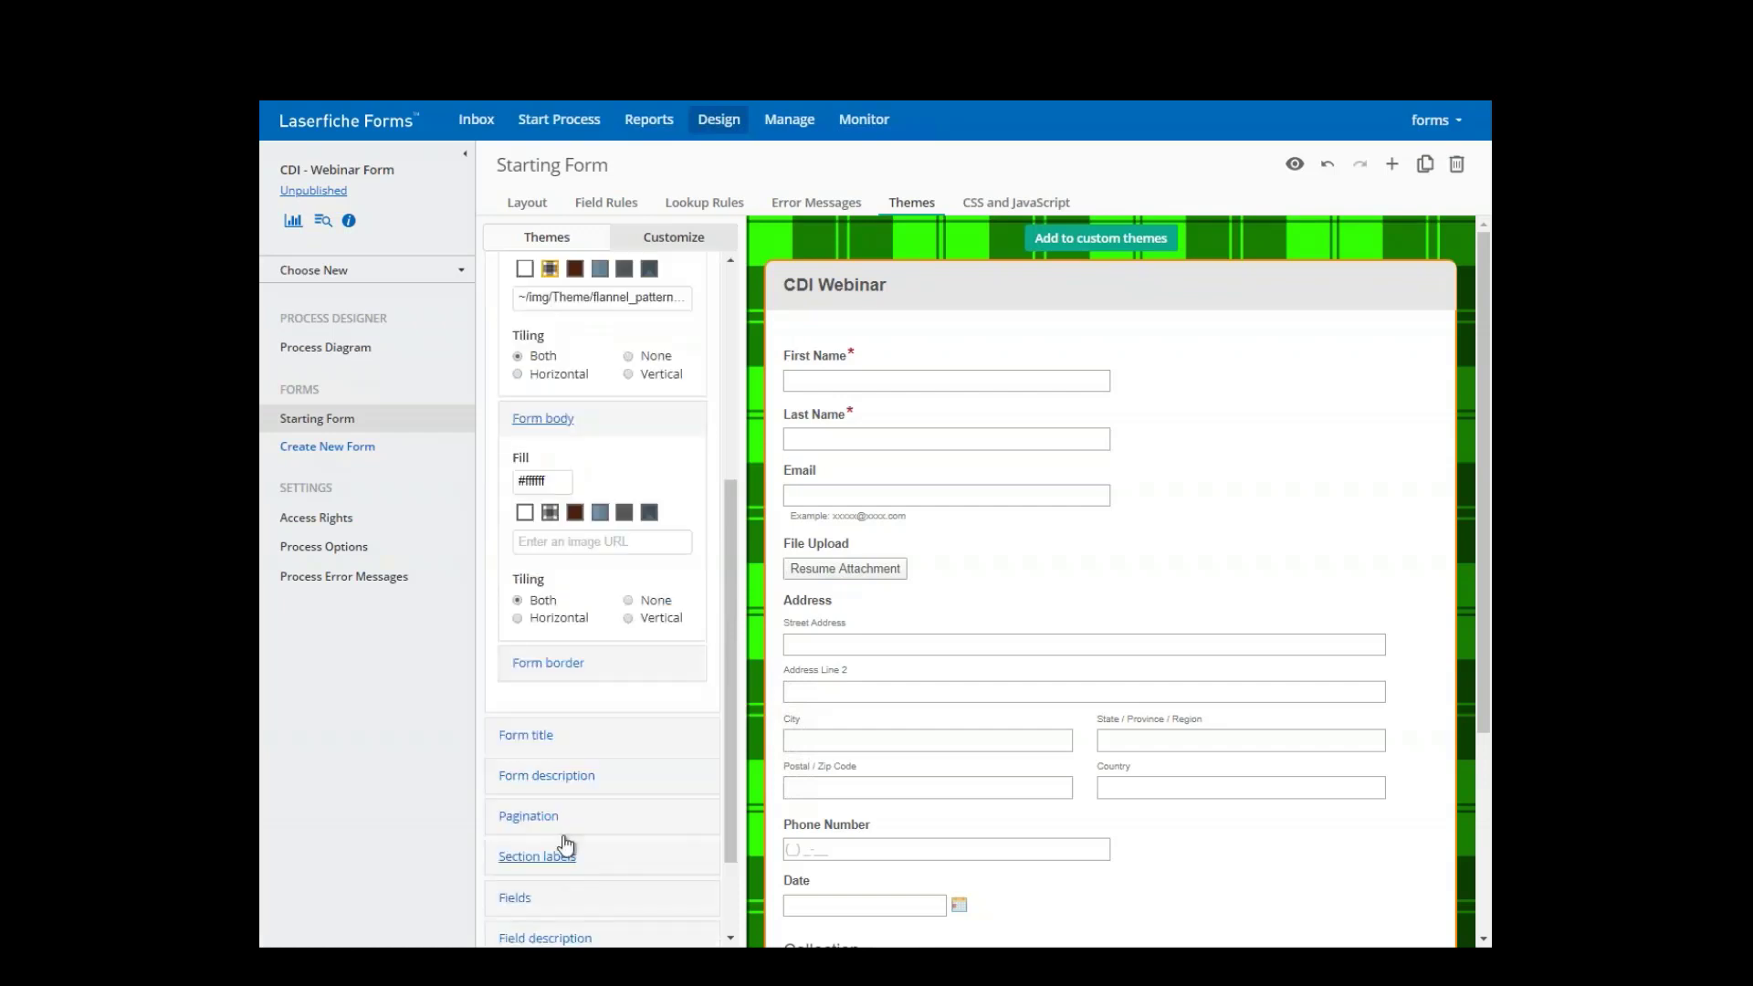
{"action": "left_click", "coordinate": [530, 642]}
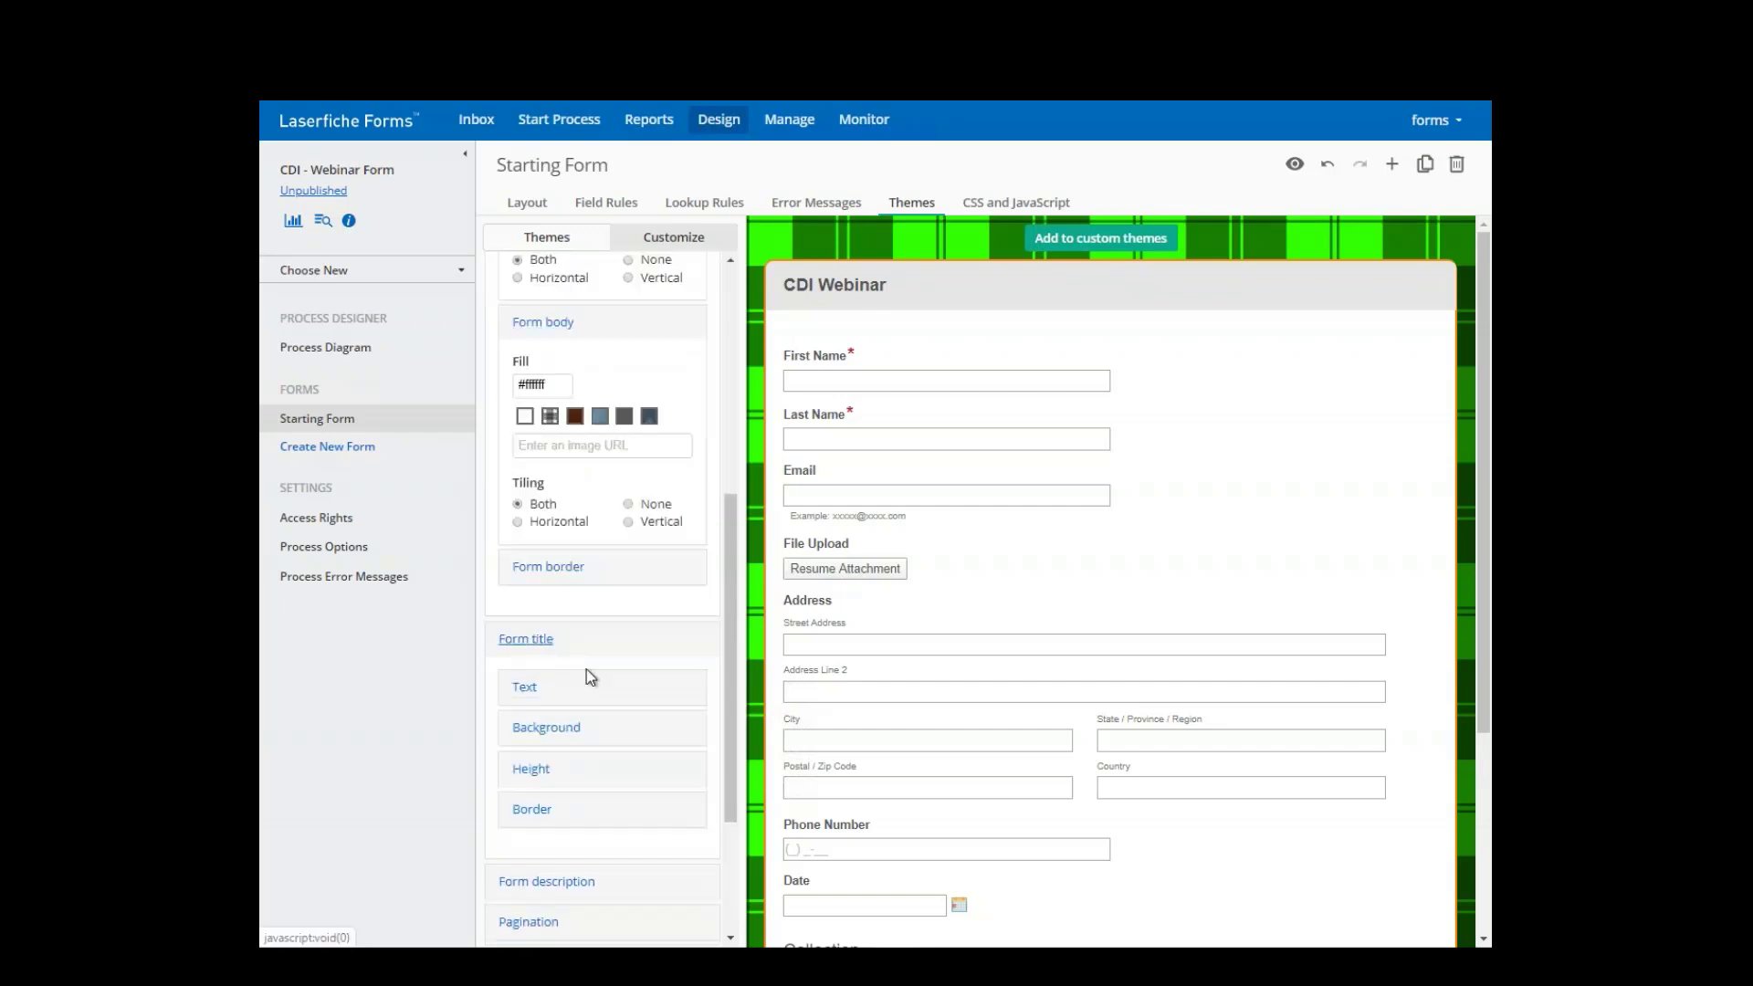
{"action": "left_click", "coordinate": [532, 692]}
{"action": "scroll", "coordinate": [585, 741], "scroll_direction": "down", "scroll_amount": 2}
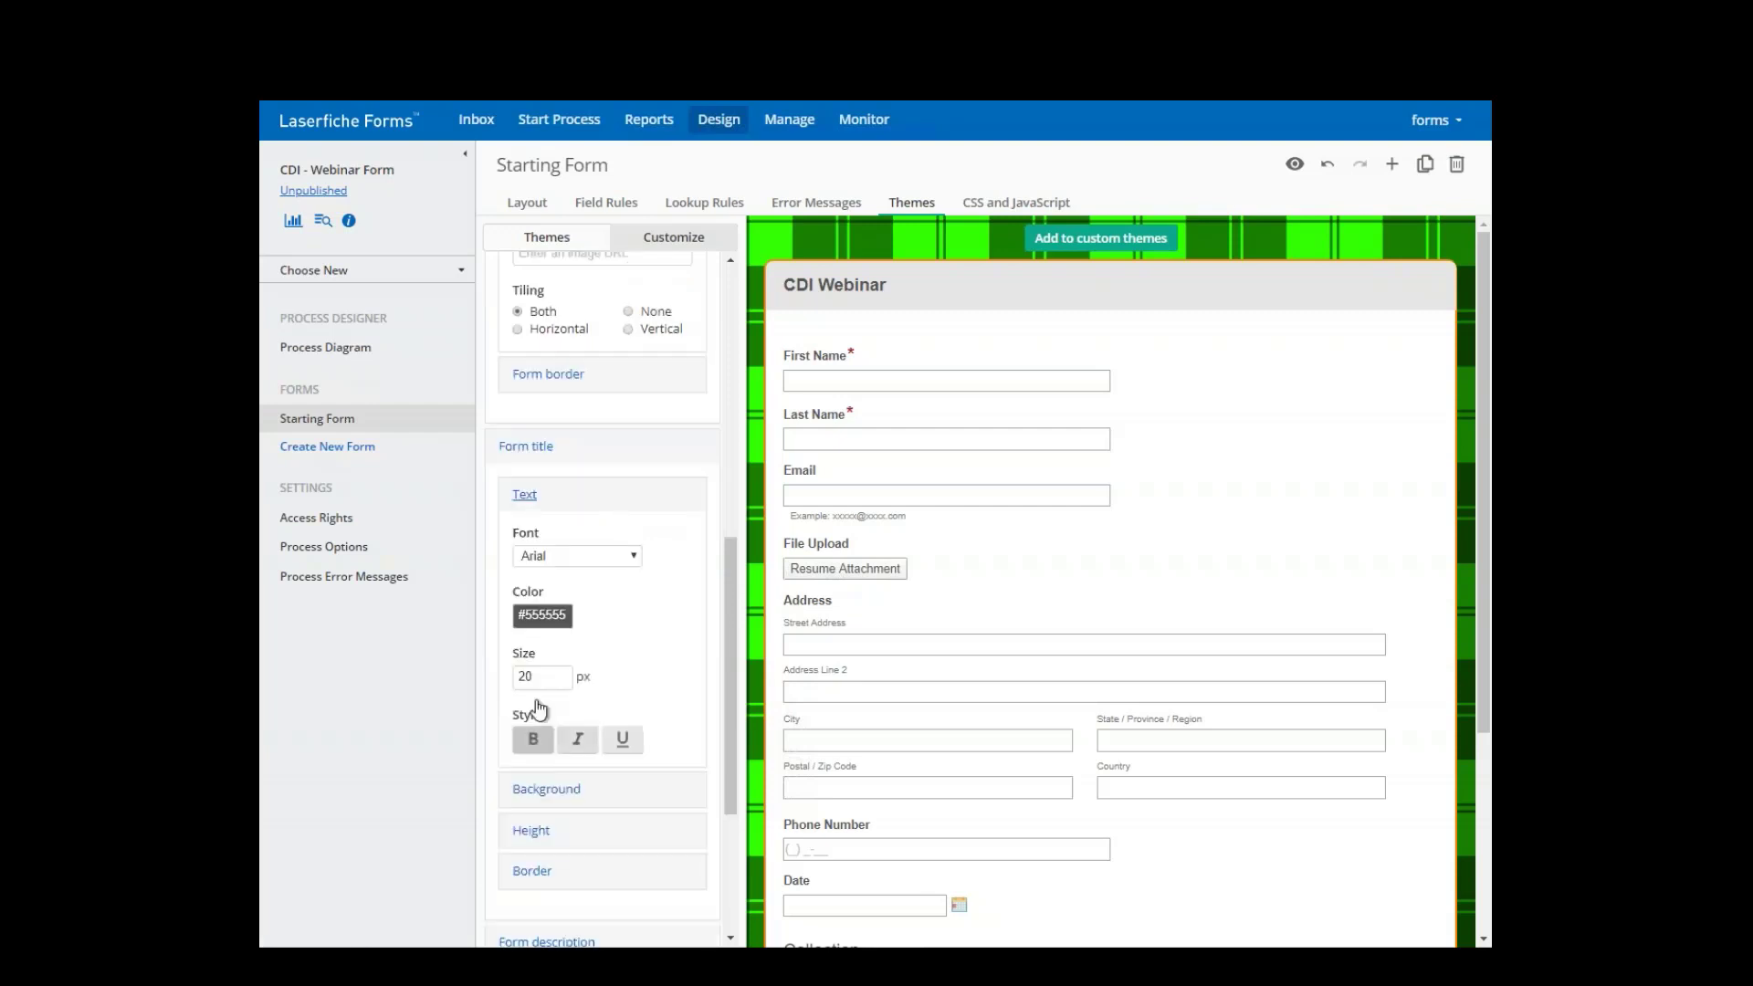
{"action": "left_click", "coordinate": [566, 615]}
{"action": "left_click", "coordinate": [571, 618]}
{"action": "left_click", "coordinate": [573, 614]}
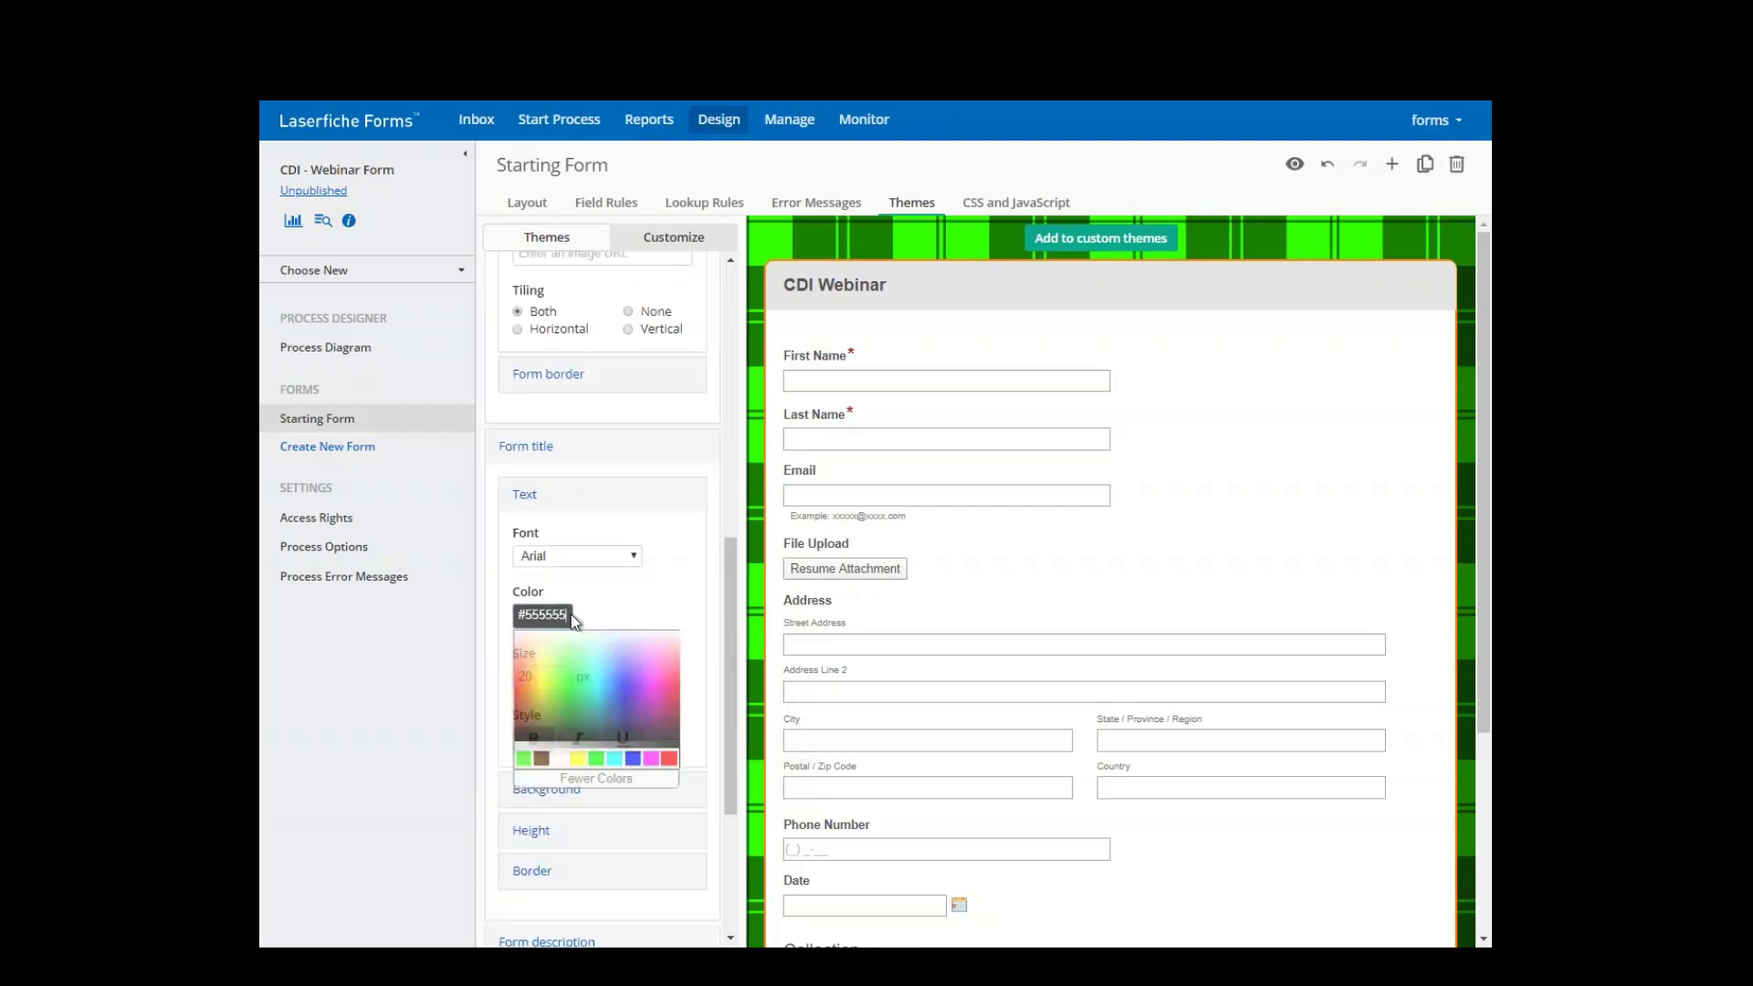
{"action": "left_click", "coordinate": [639, 748]}
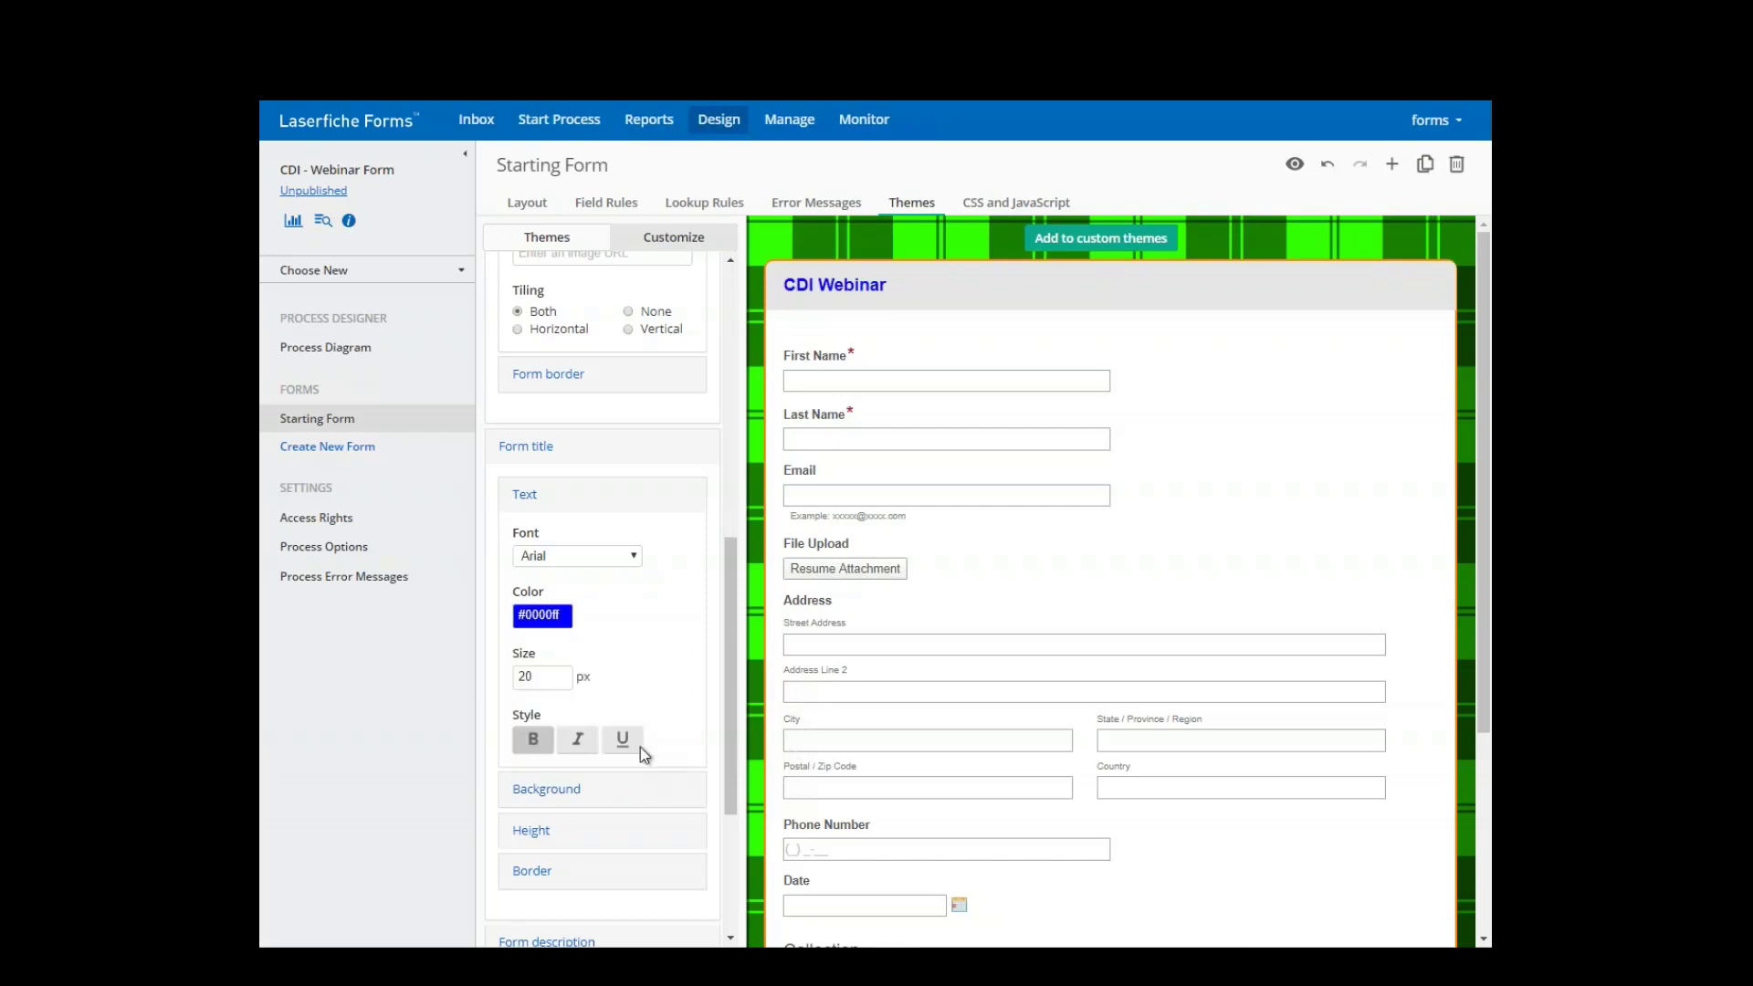
{"action": "left_click", "coordinate": [577, 742]}
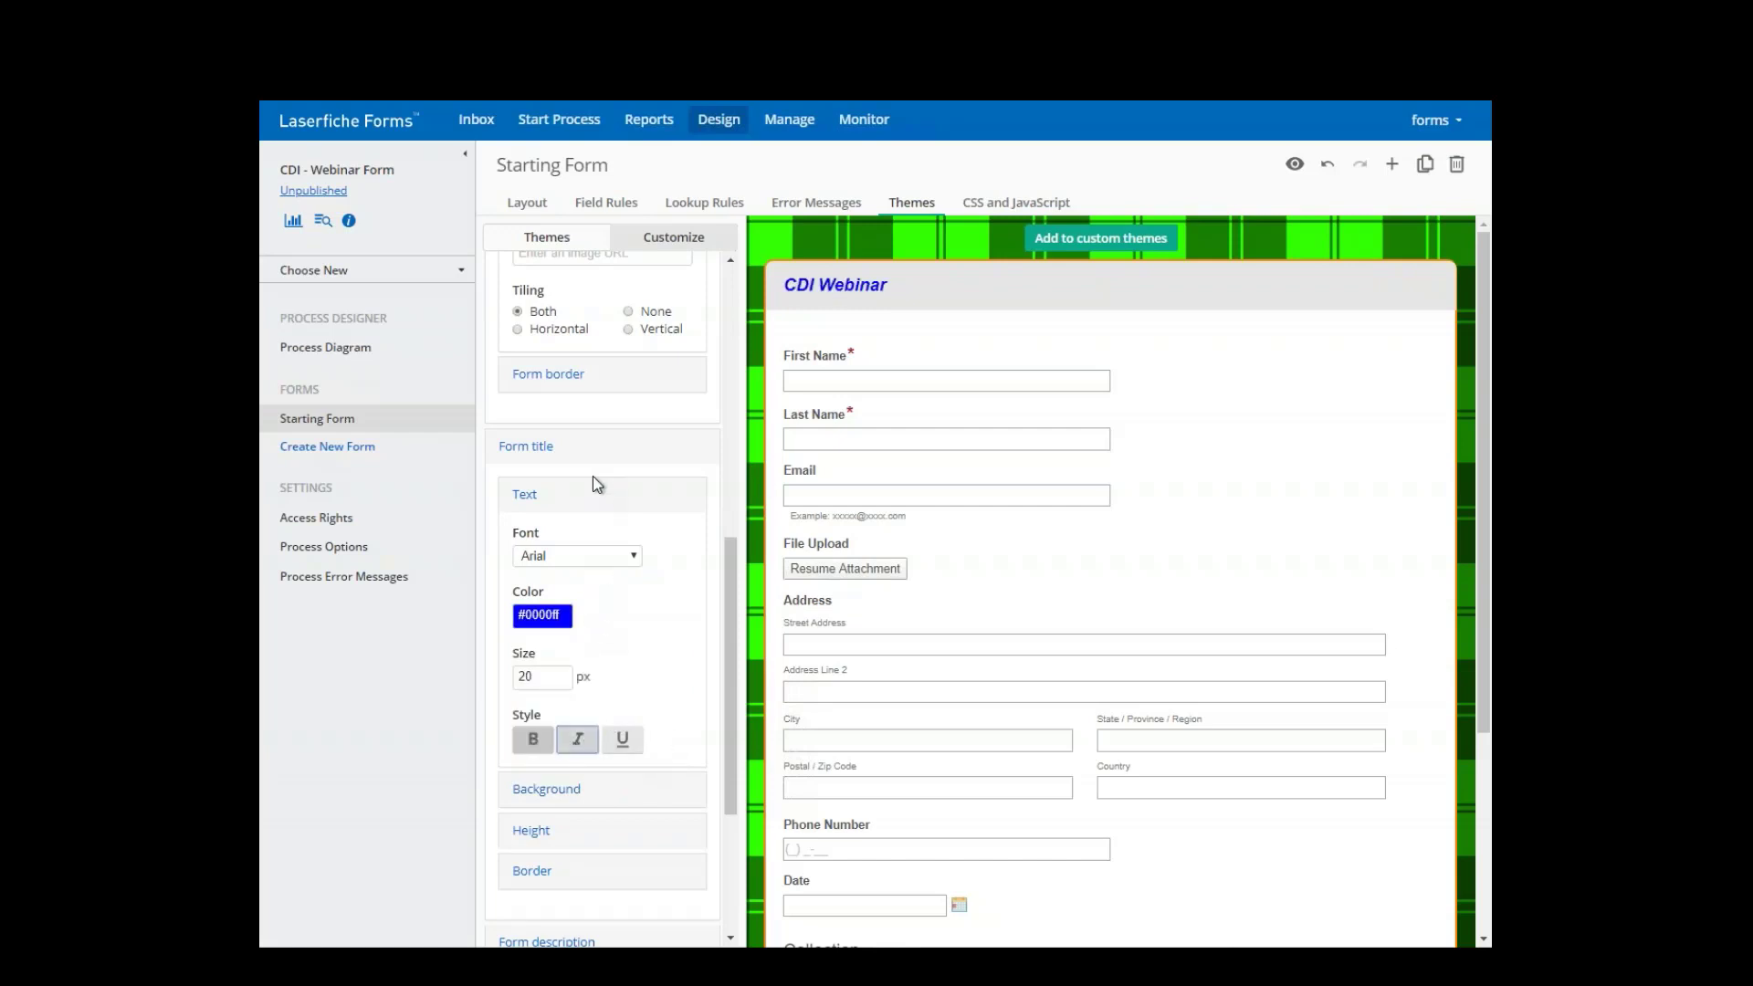
{"action": "scroll", "coordinate": [584, 639], "scroll_direction": "down", "scroll_amount": 3}
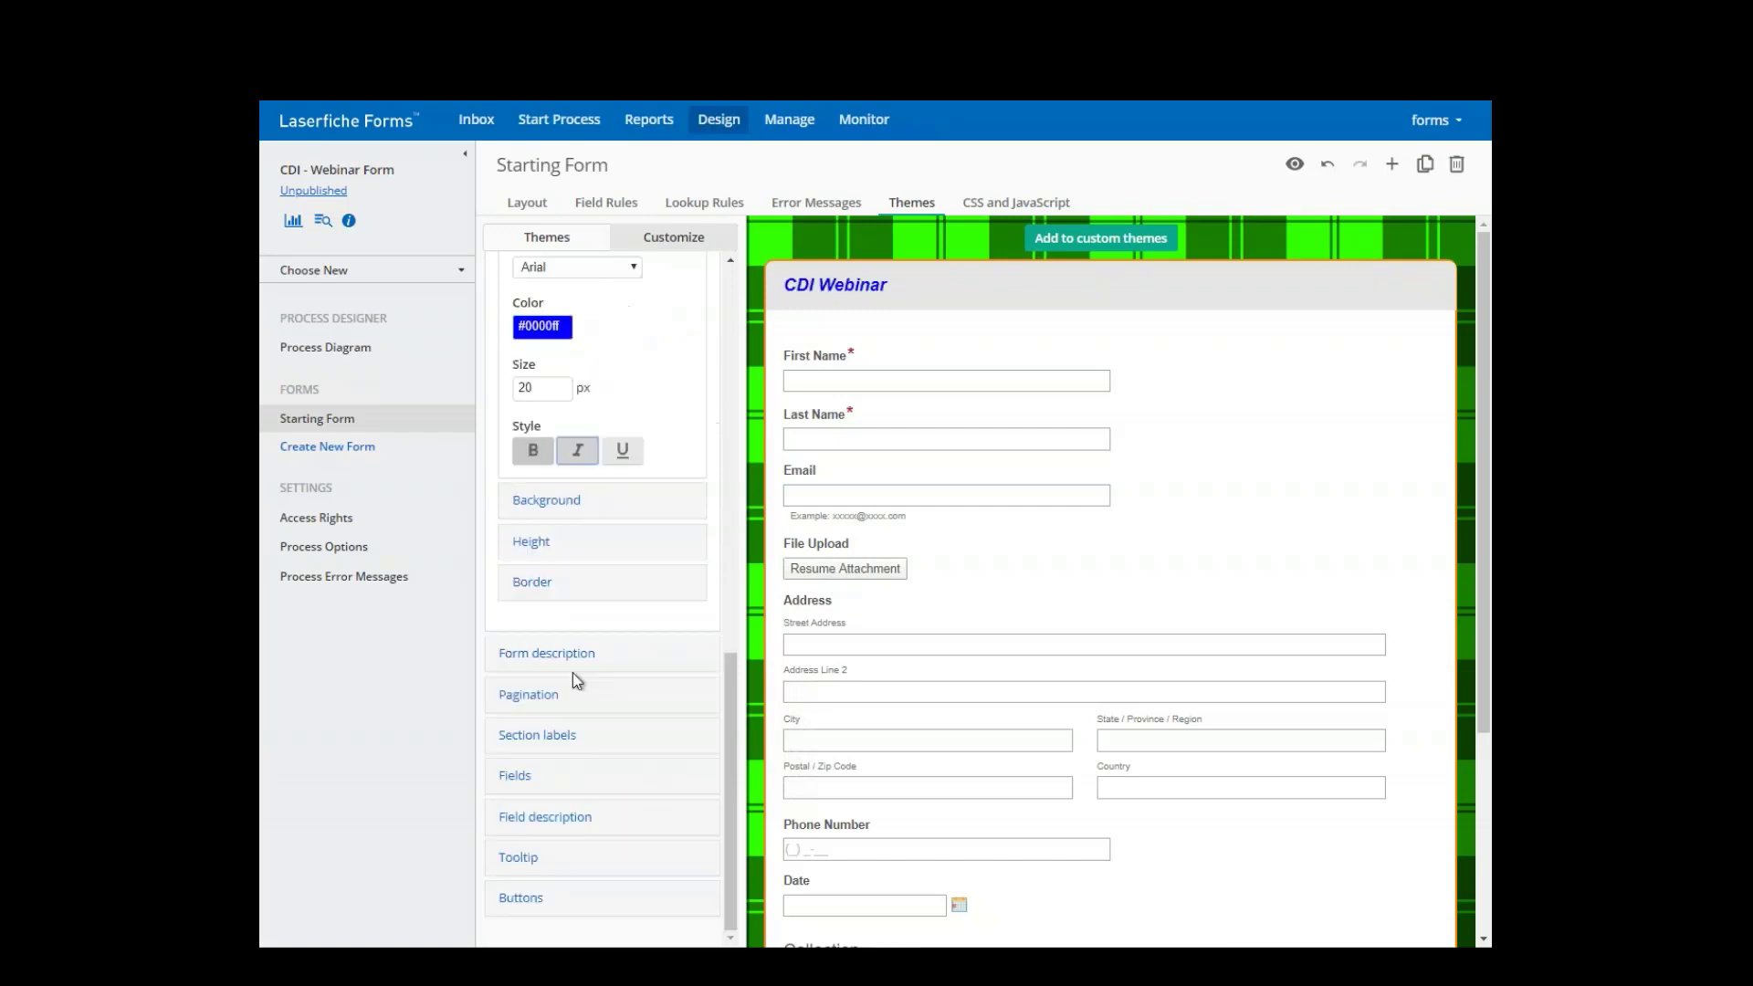
- Under Buttons > Submit > Text, turn on Bold and replace the colour with #6275ff
{"action": "left_click", "coordinate": [526, 901]}
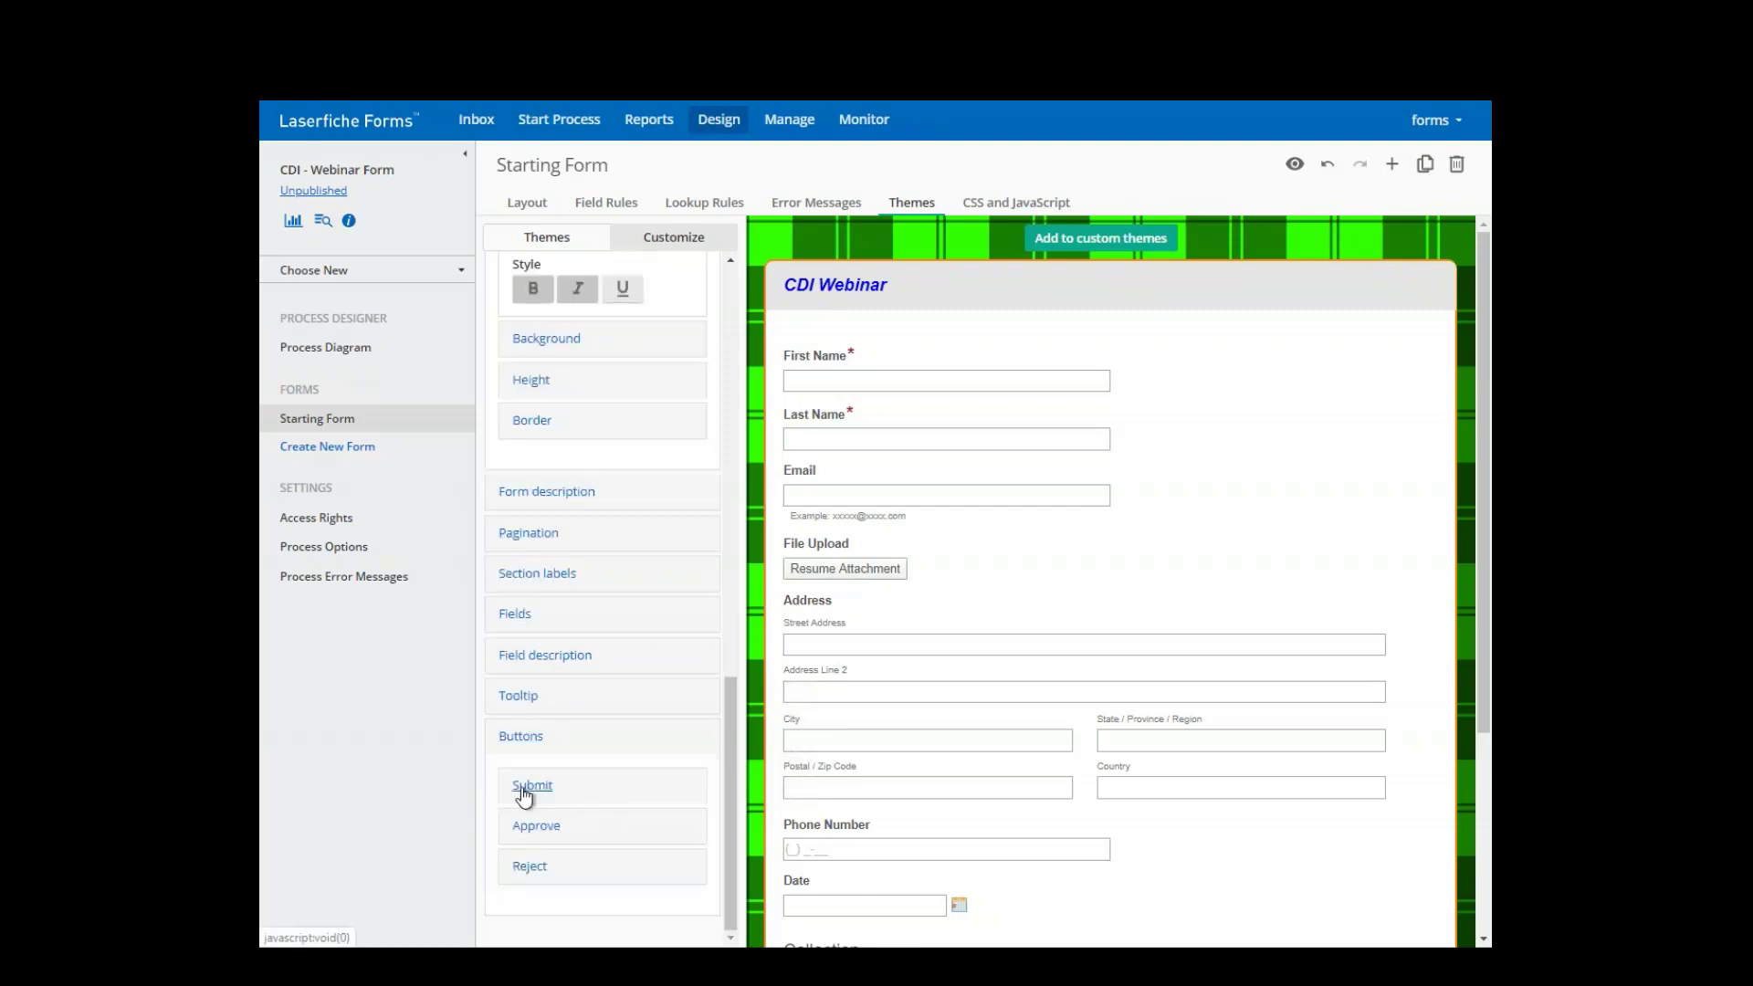
{"action": "left_click", "coordinate": [528, 789]}
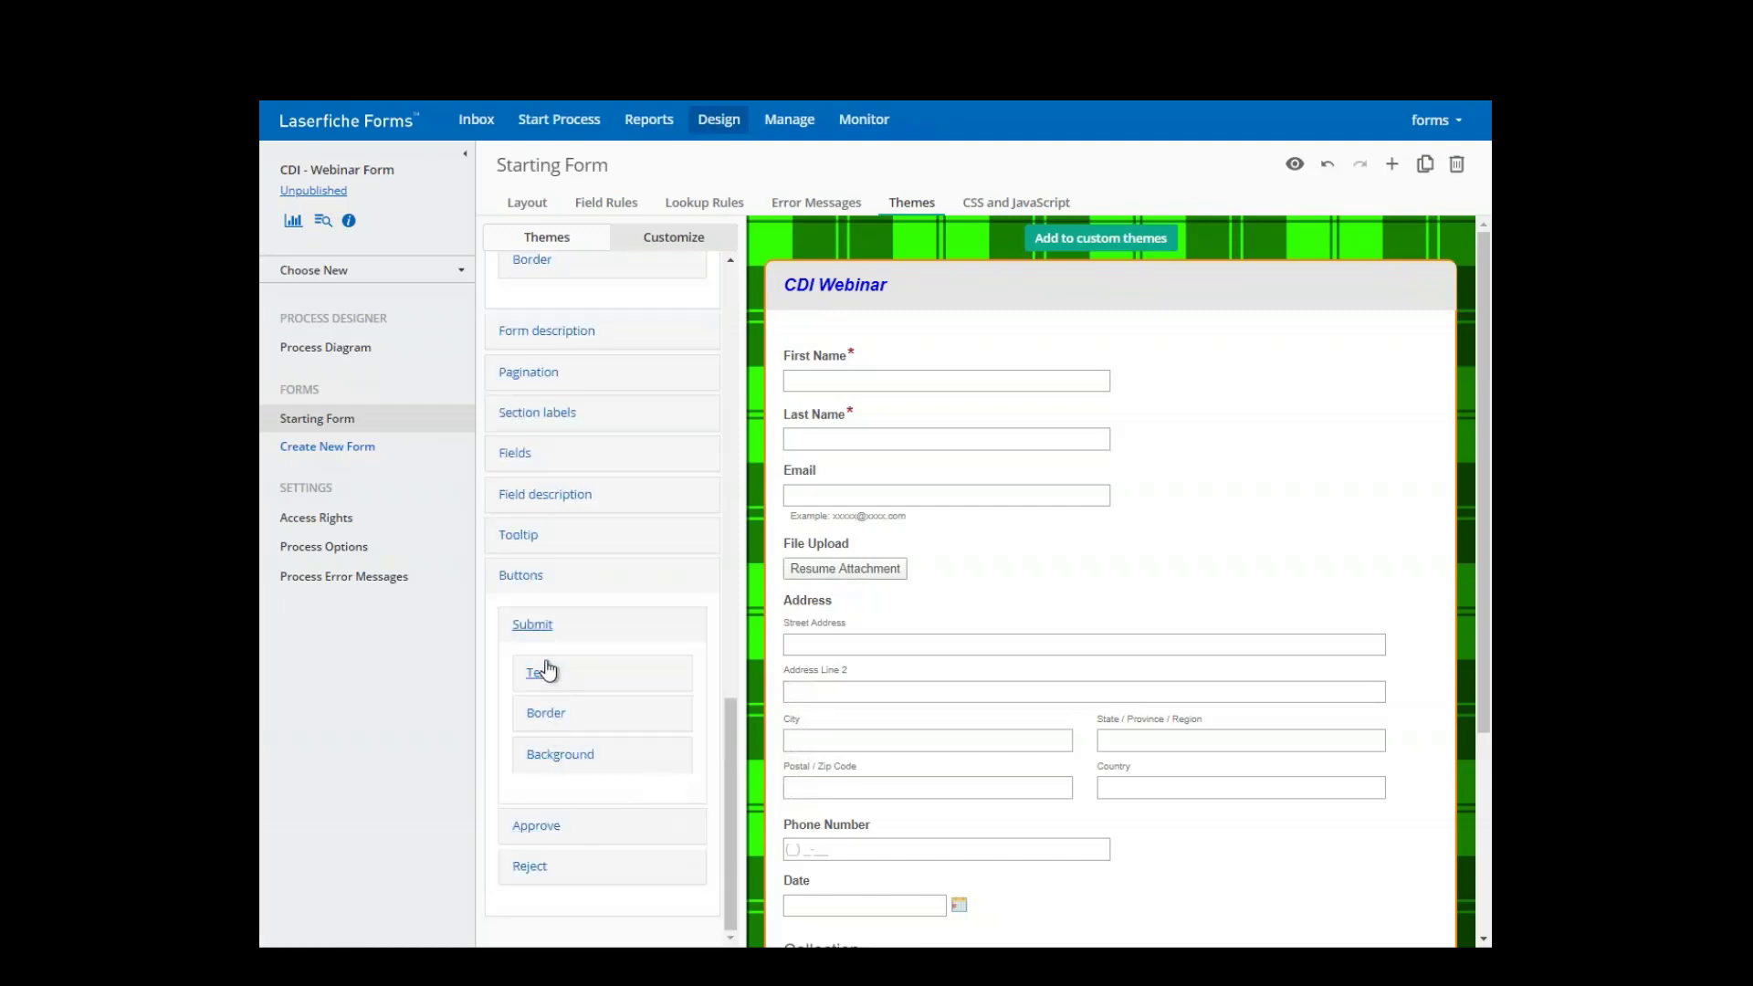
{"action": "left_click", "coordinate": [543, 676]}
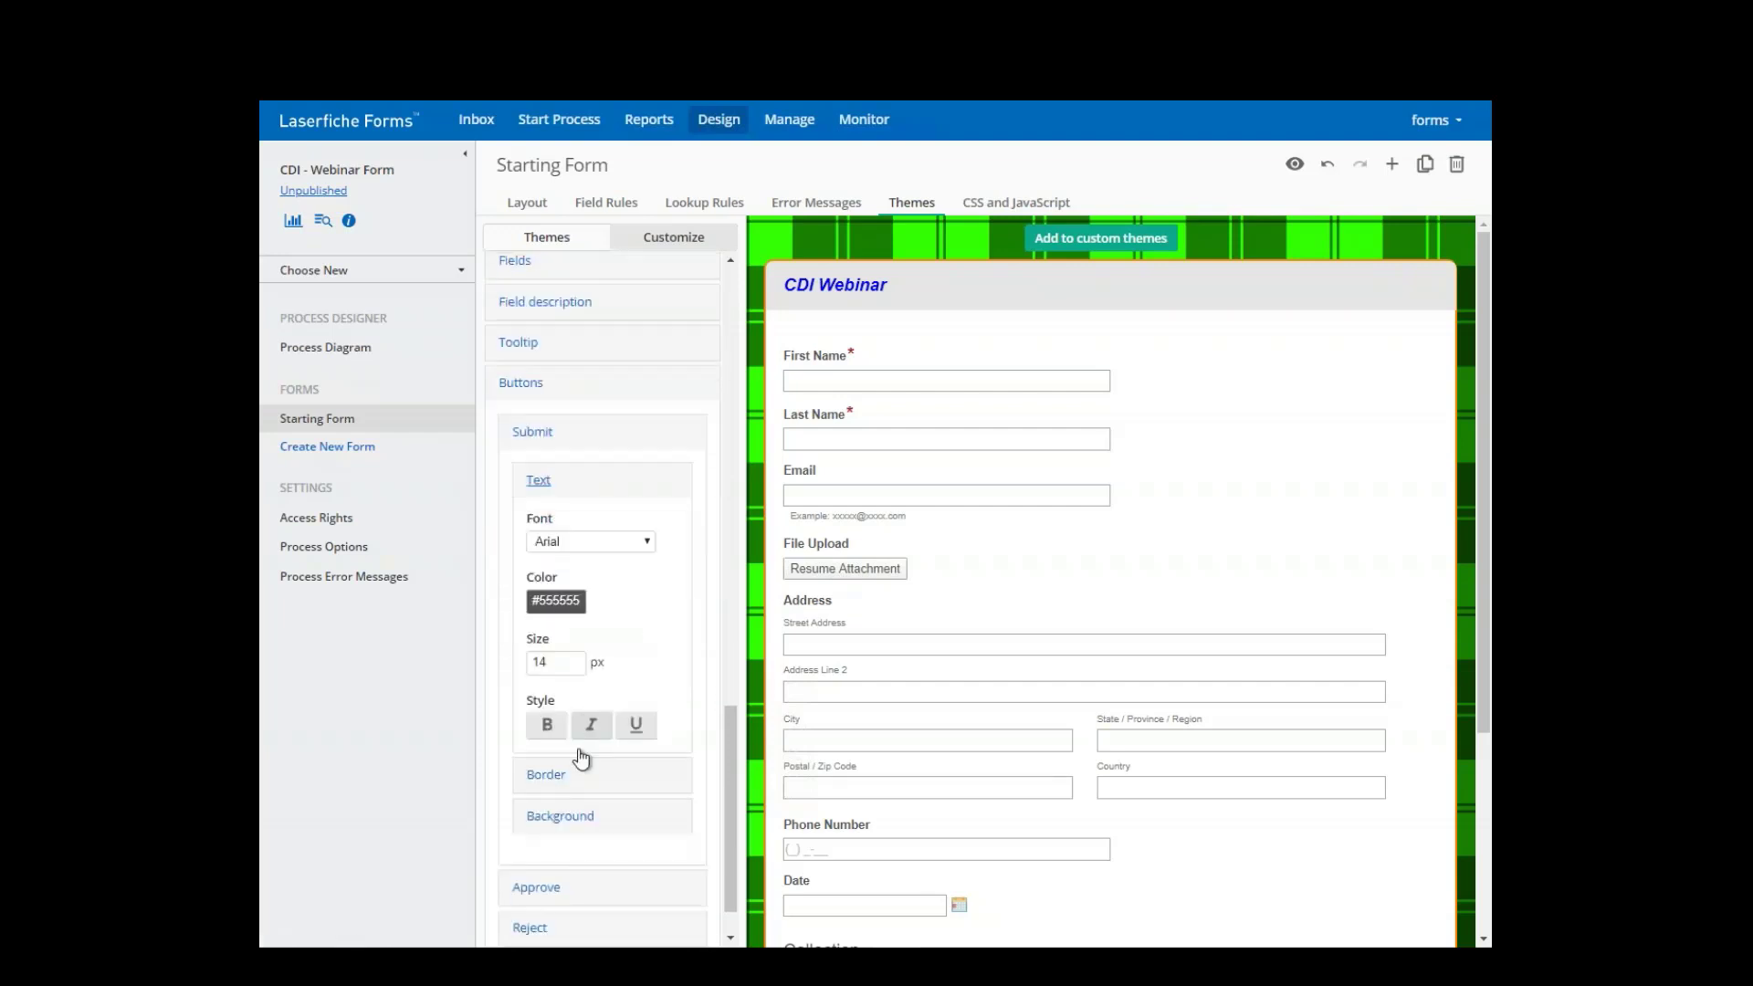
{"action": "left_click", "coordinate": [547, 725]}
{"action": "left_click_drag", "start_coordinate": [582, 602], "coordinate": [519, 608]}
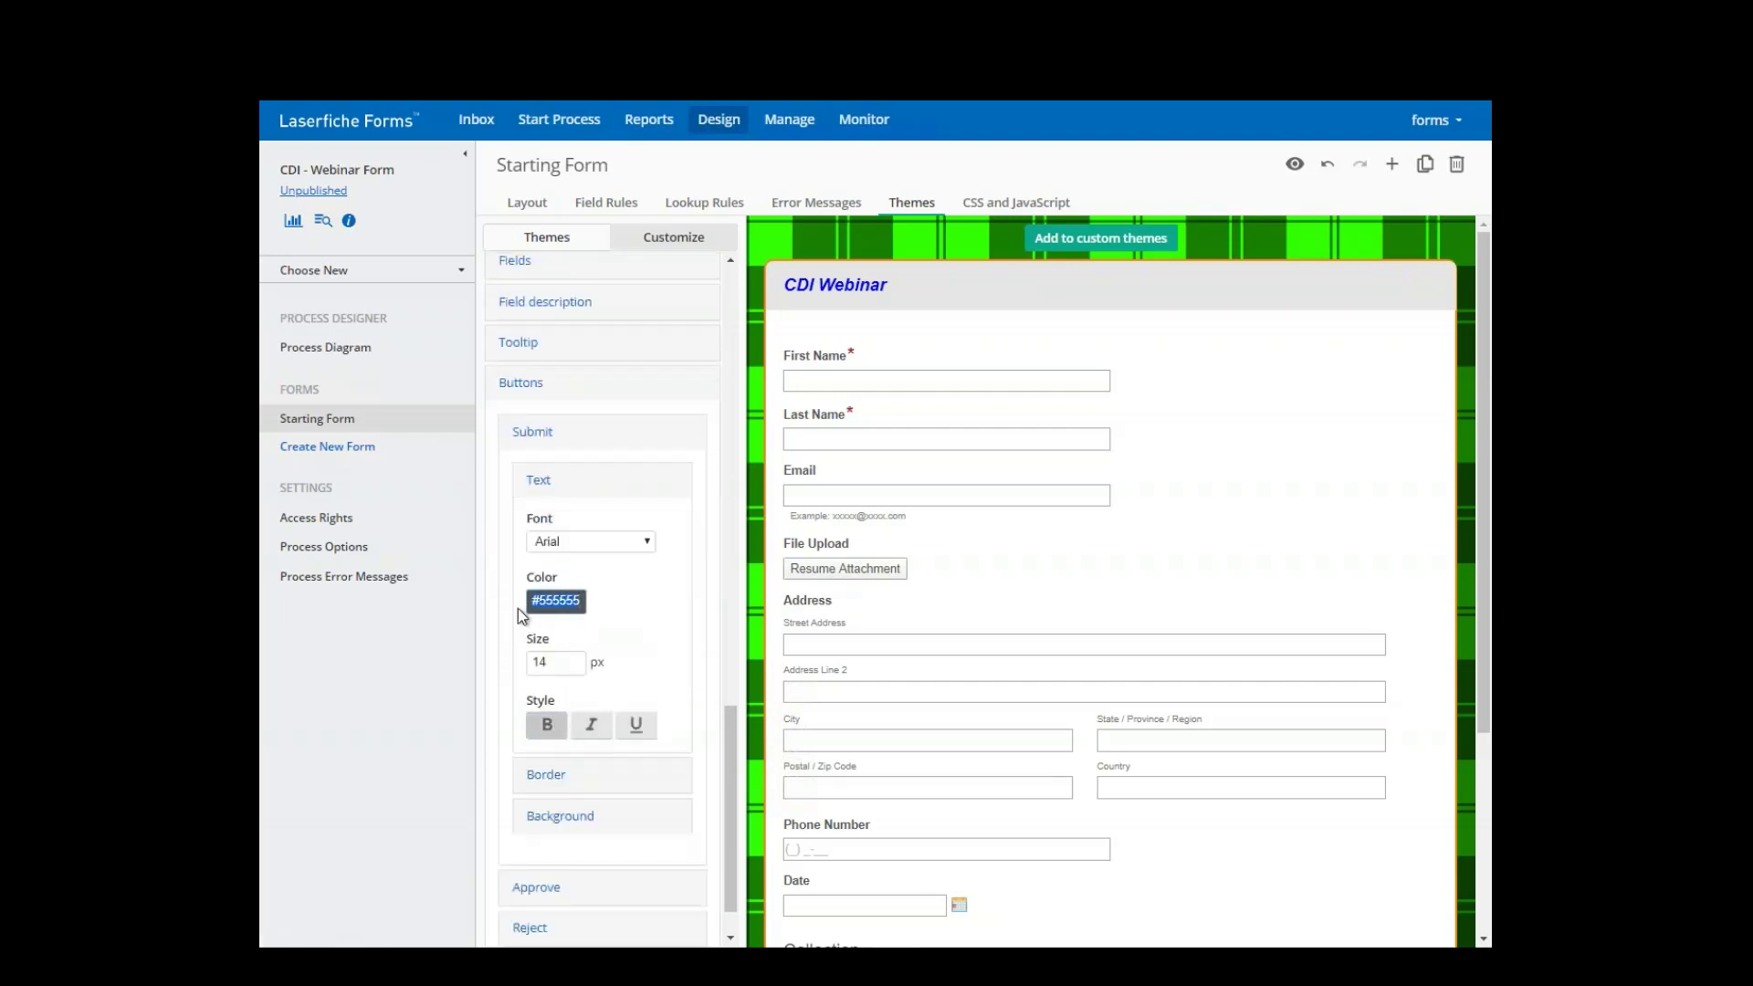
{"action": "key", "text": "BackSpace"}
{"action": "left_click", "coordinate": [545, 602]}
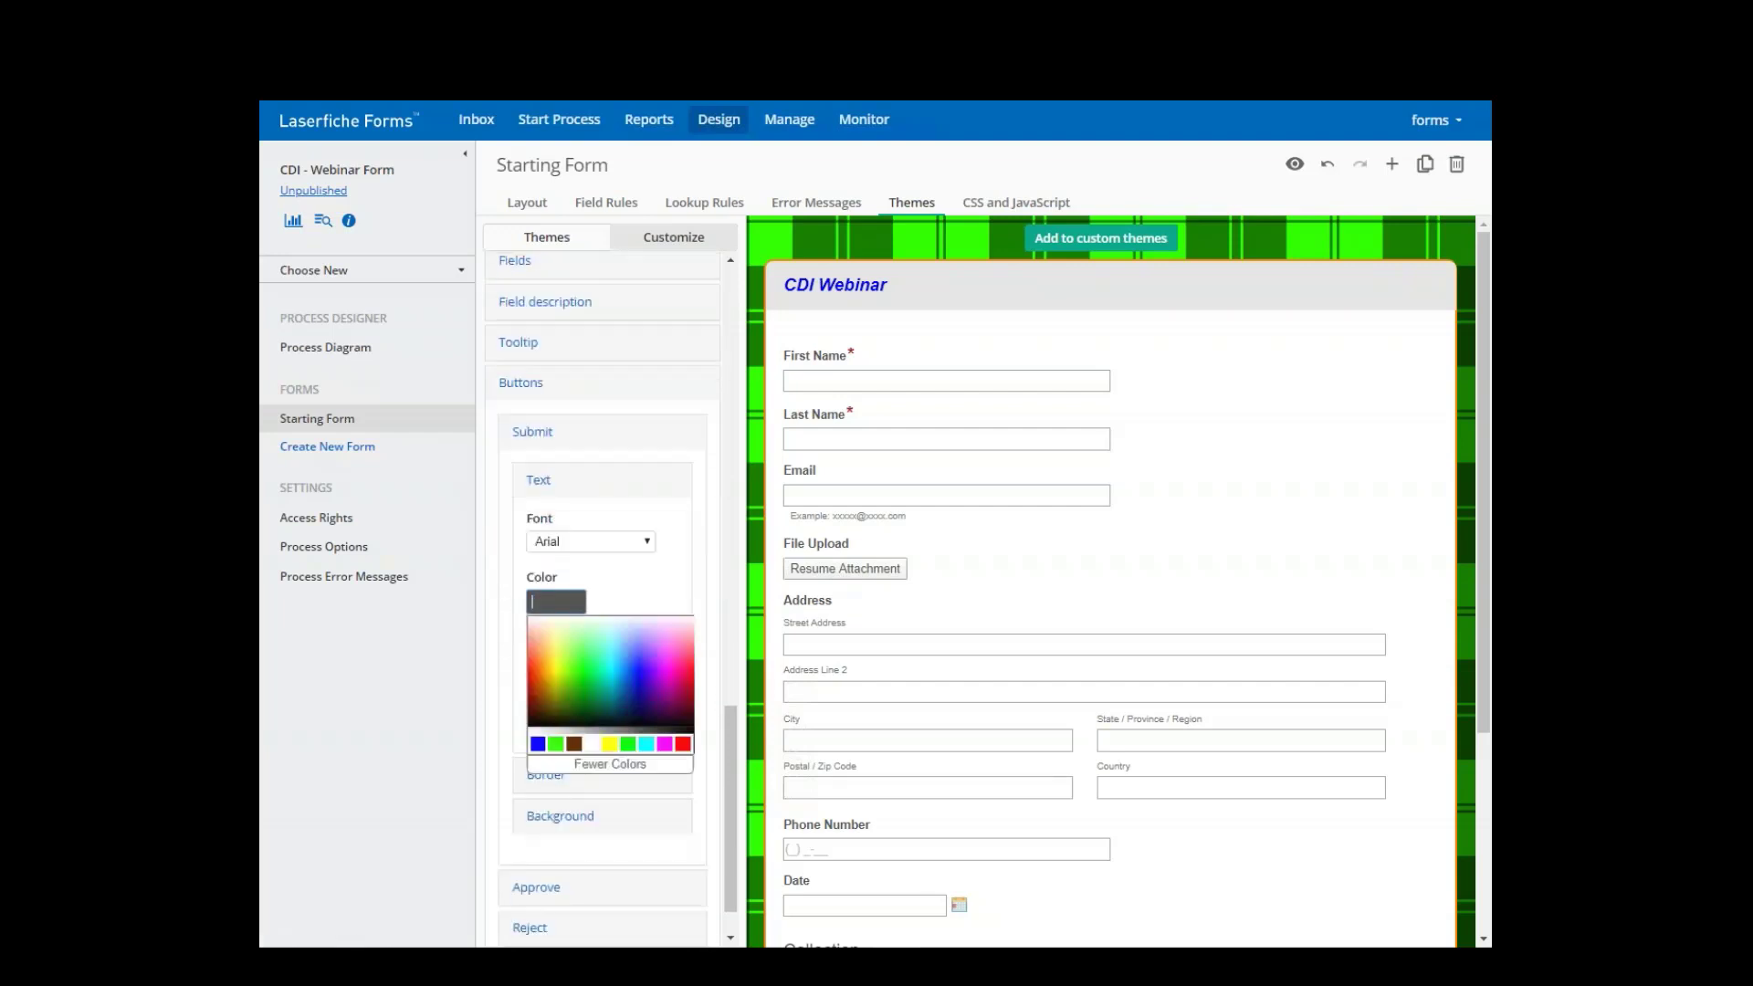
{"action": "left_click", "coordinate": [635, 650]}
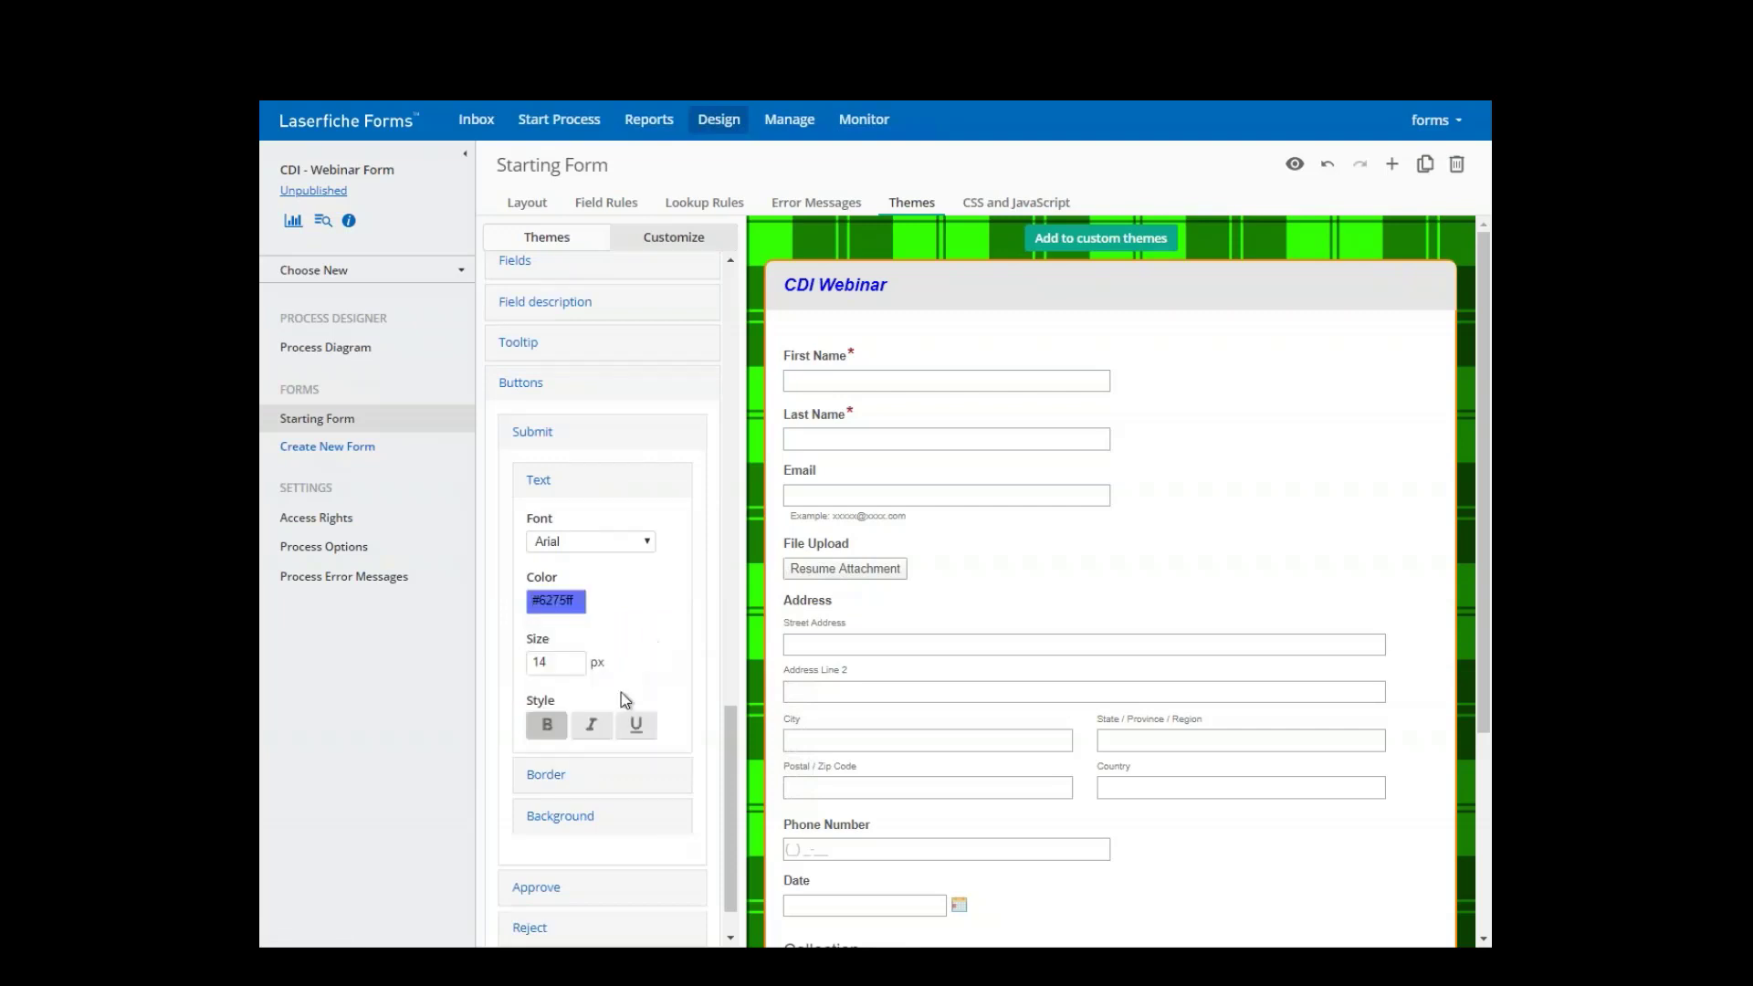
- Preview the restyled form
{"action": "scroll", "coordinate": [730, 572], "scroll_direction": "down", "scroll_amount": 1}
{"action": "scroll", "coordinate": [731, 572], "scroll_direction": "up", "scroll_amount": 3}
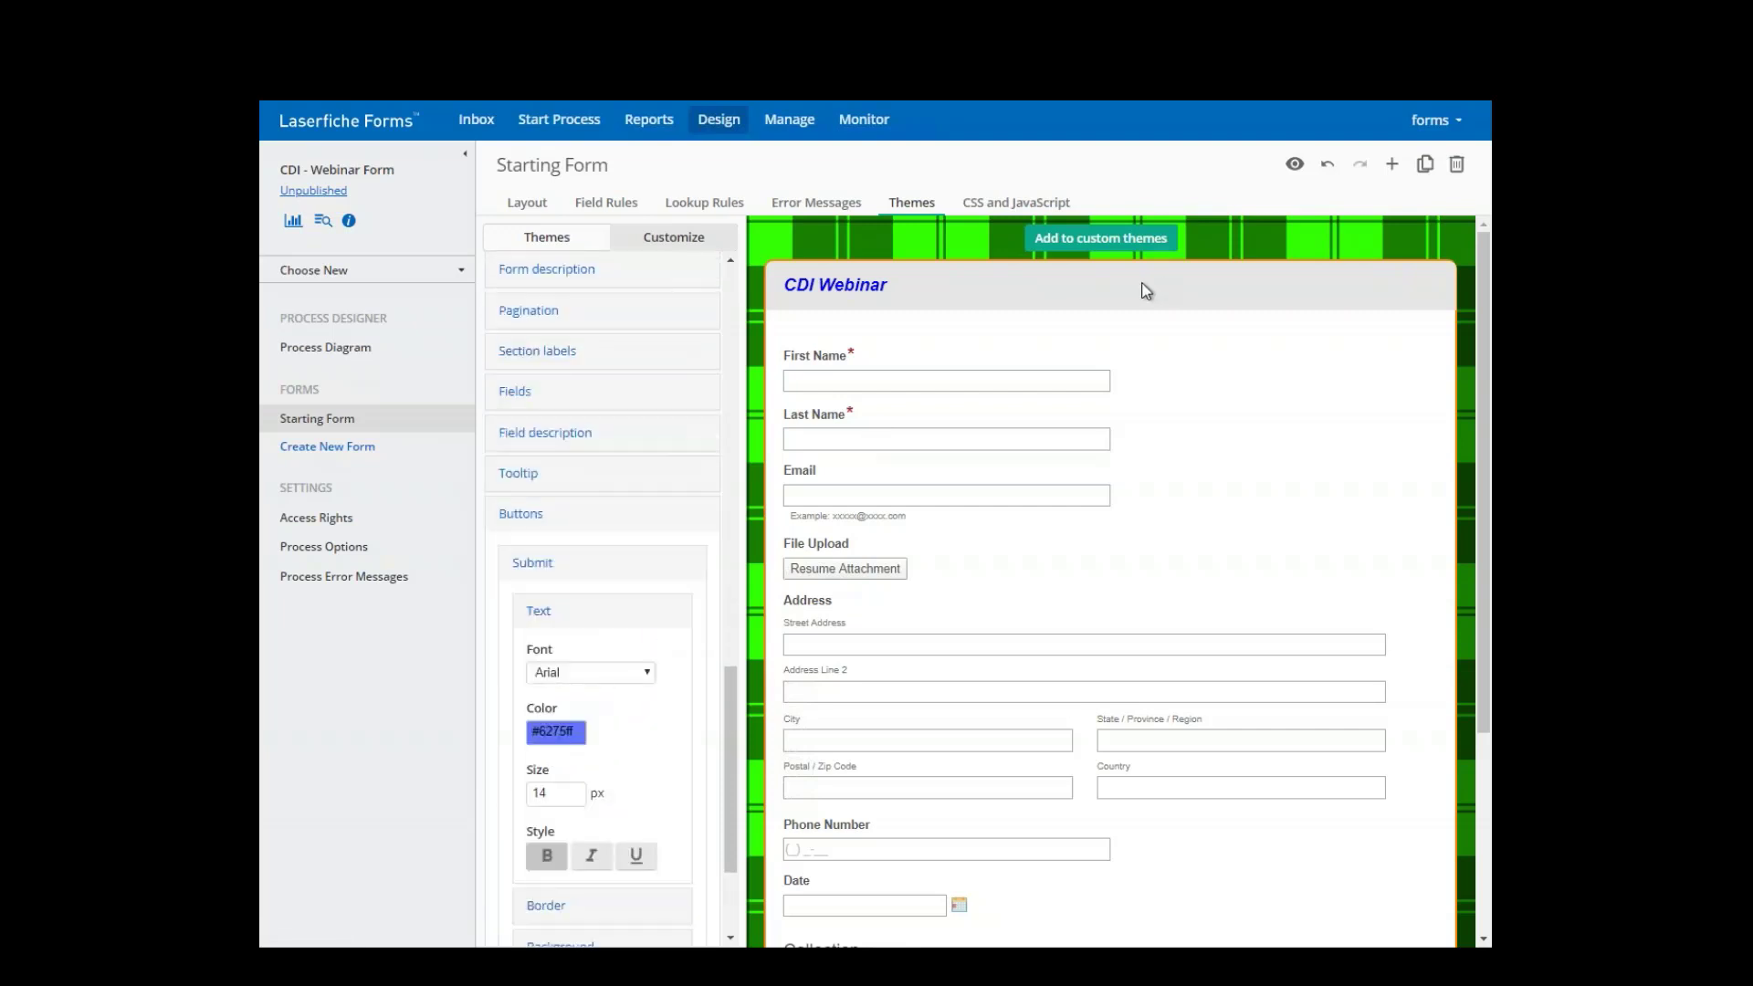
{"action": "left_click", "coordinate": [1296, 167]}
- Apply the CDI - Blue custom theme from the Themes list and preview the result
{"action": "scroll", "coordinate": [653, 361], "scroll_direction": "up", "scroll_amount": 10}
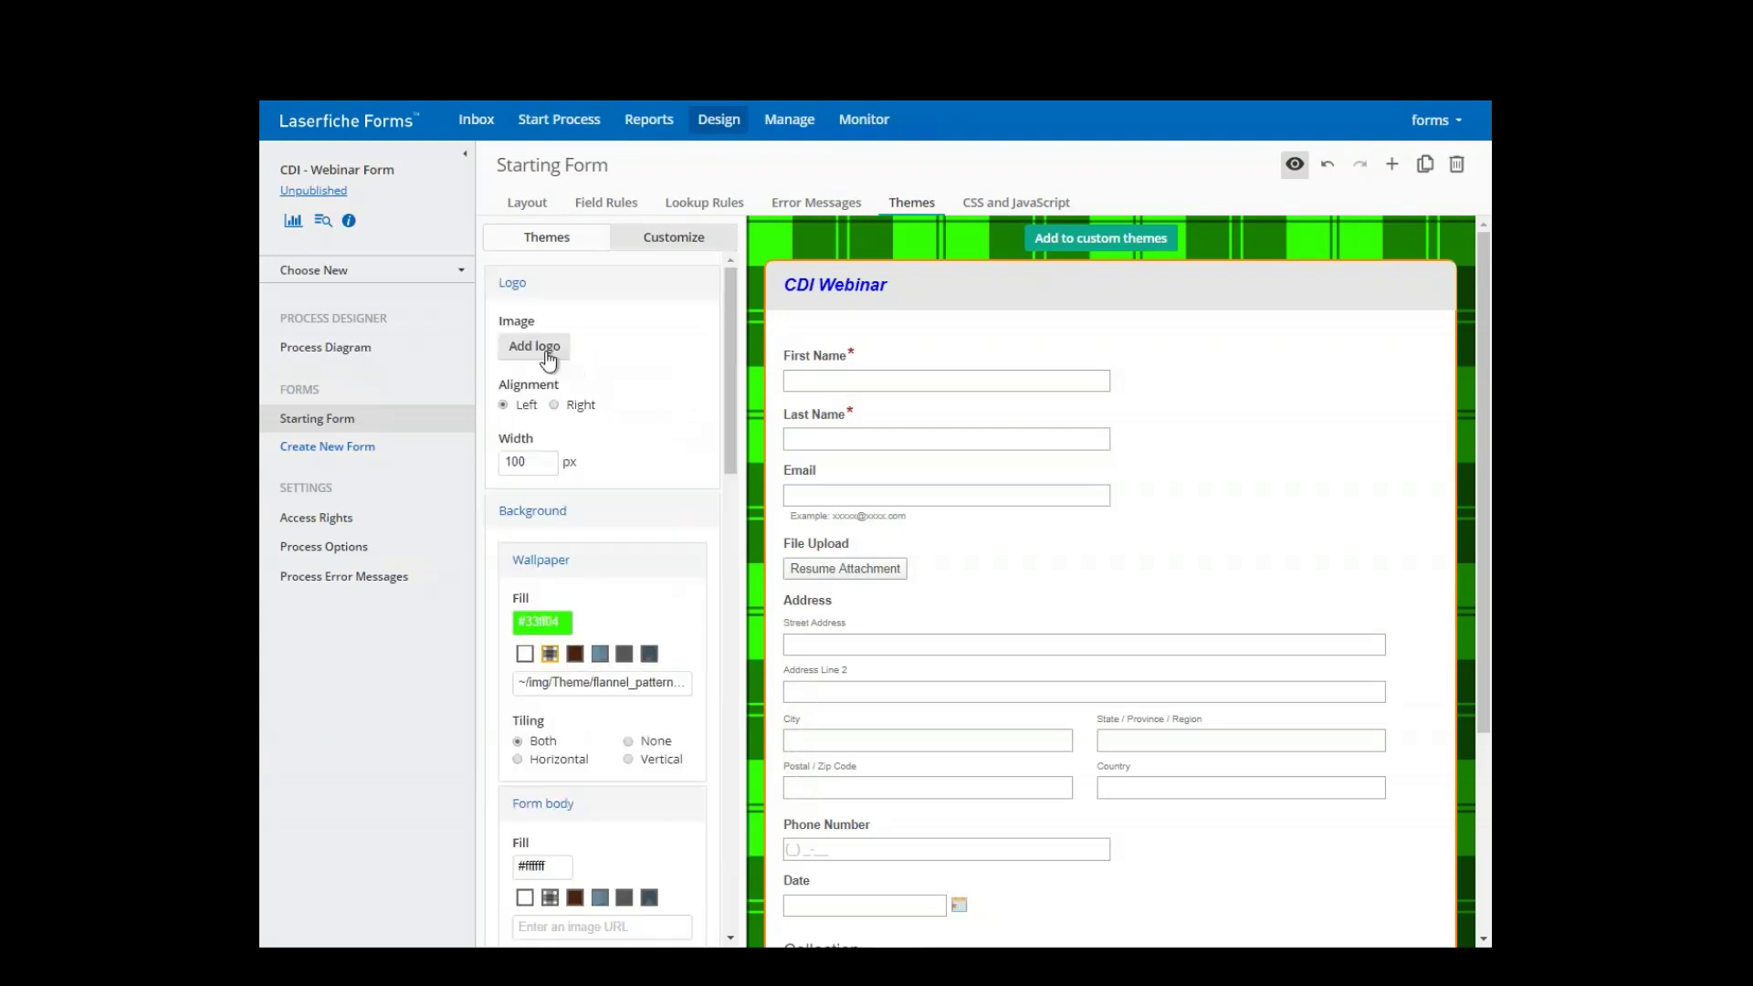
{"action": "left_click", "coordinate": [573, 243]}
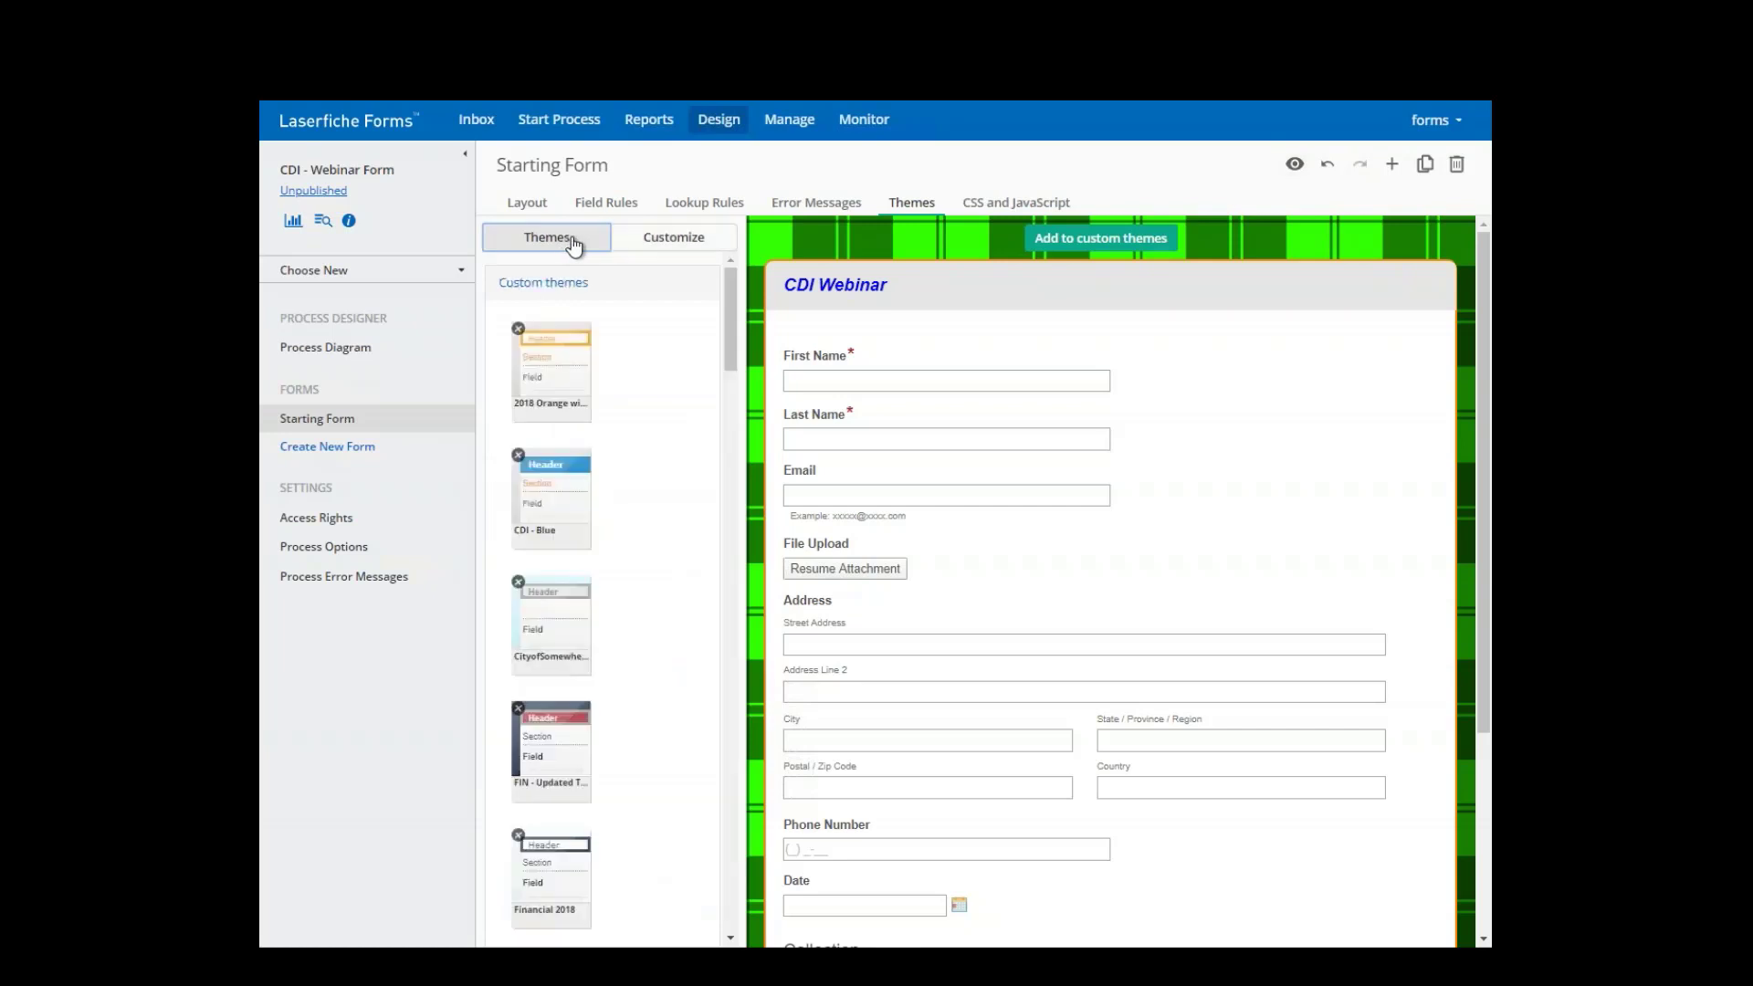
{"action": "left_click", "coordinate": [554, 481]}
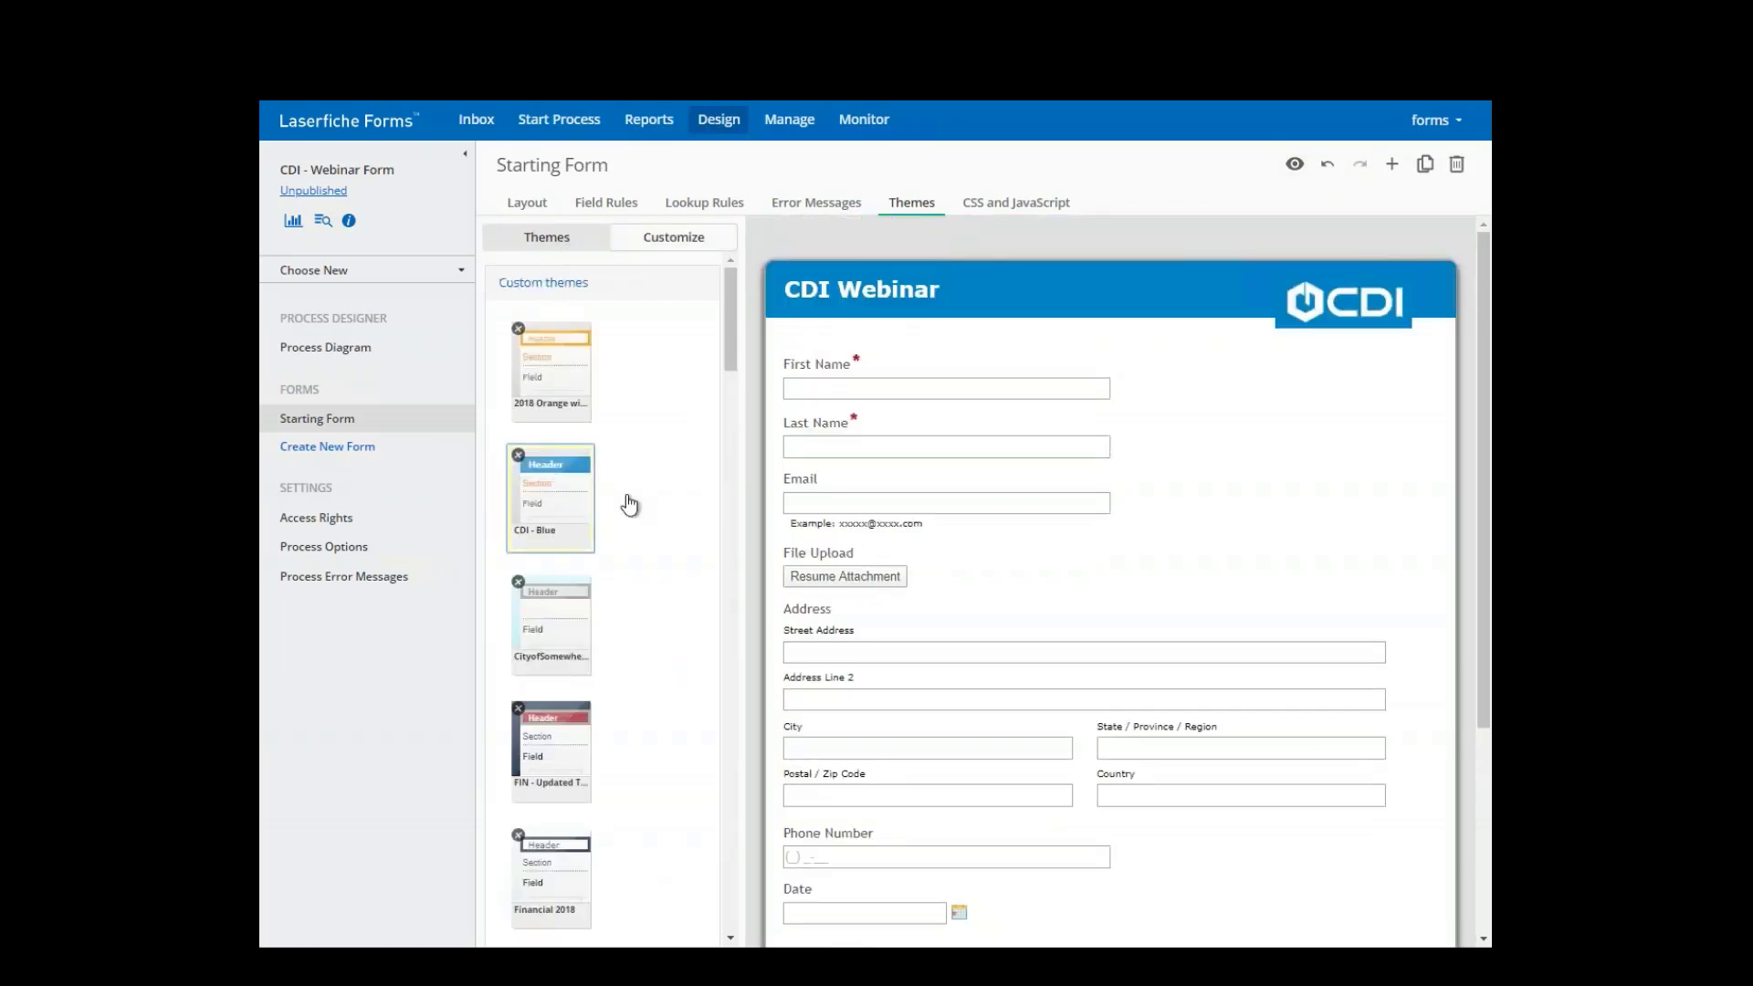
{"action": "left_click", "coordinate": [1295, 165]}
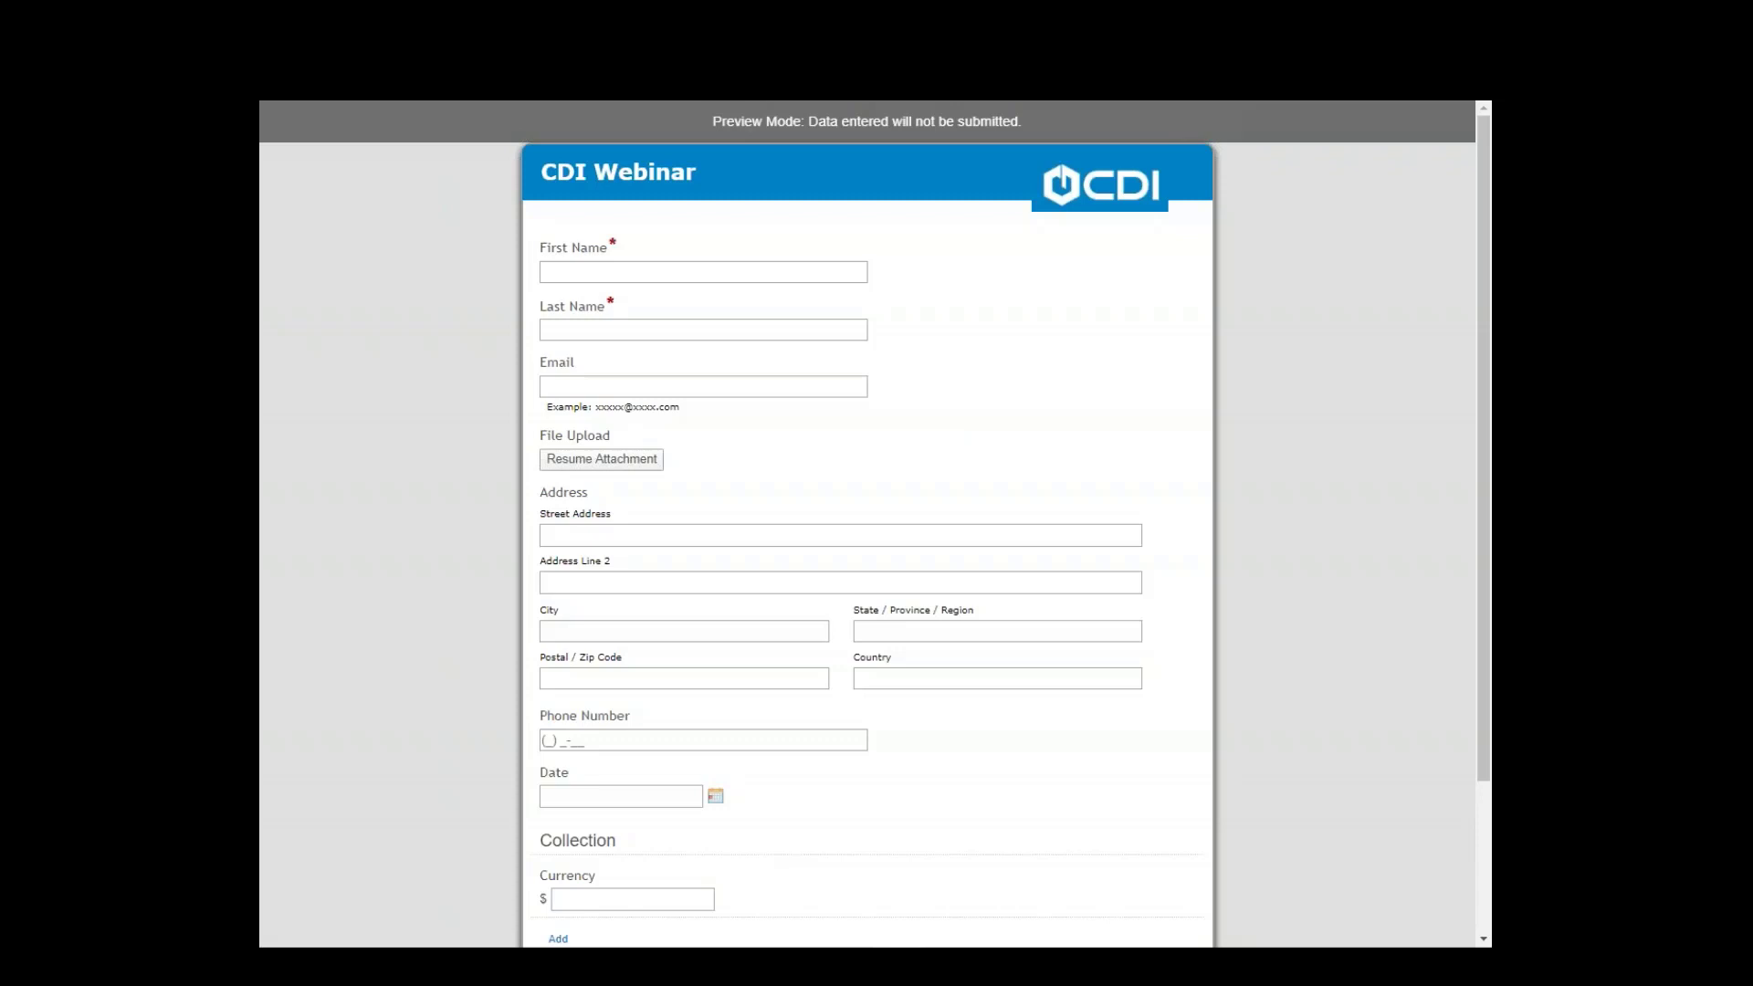
{"action": "key", "text": "Escape"}
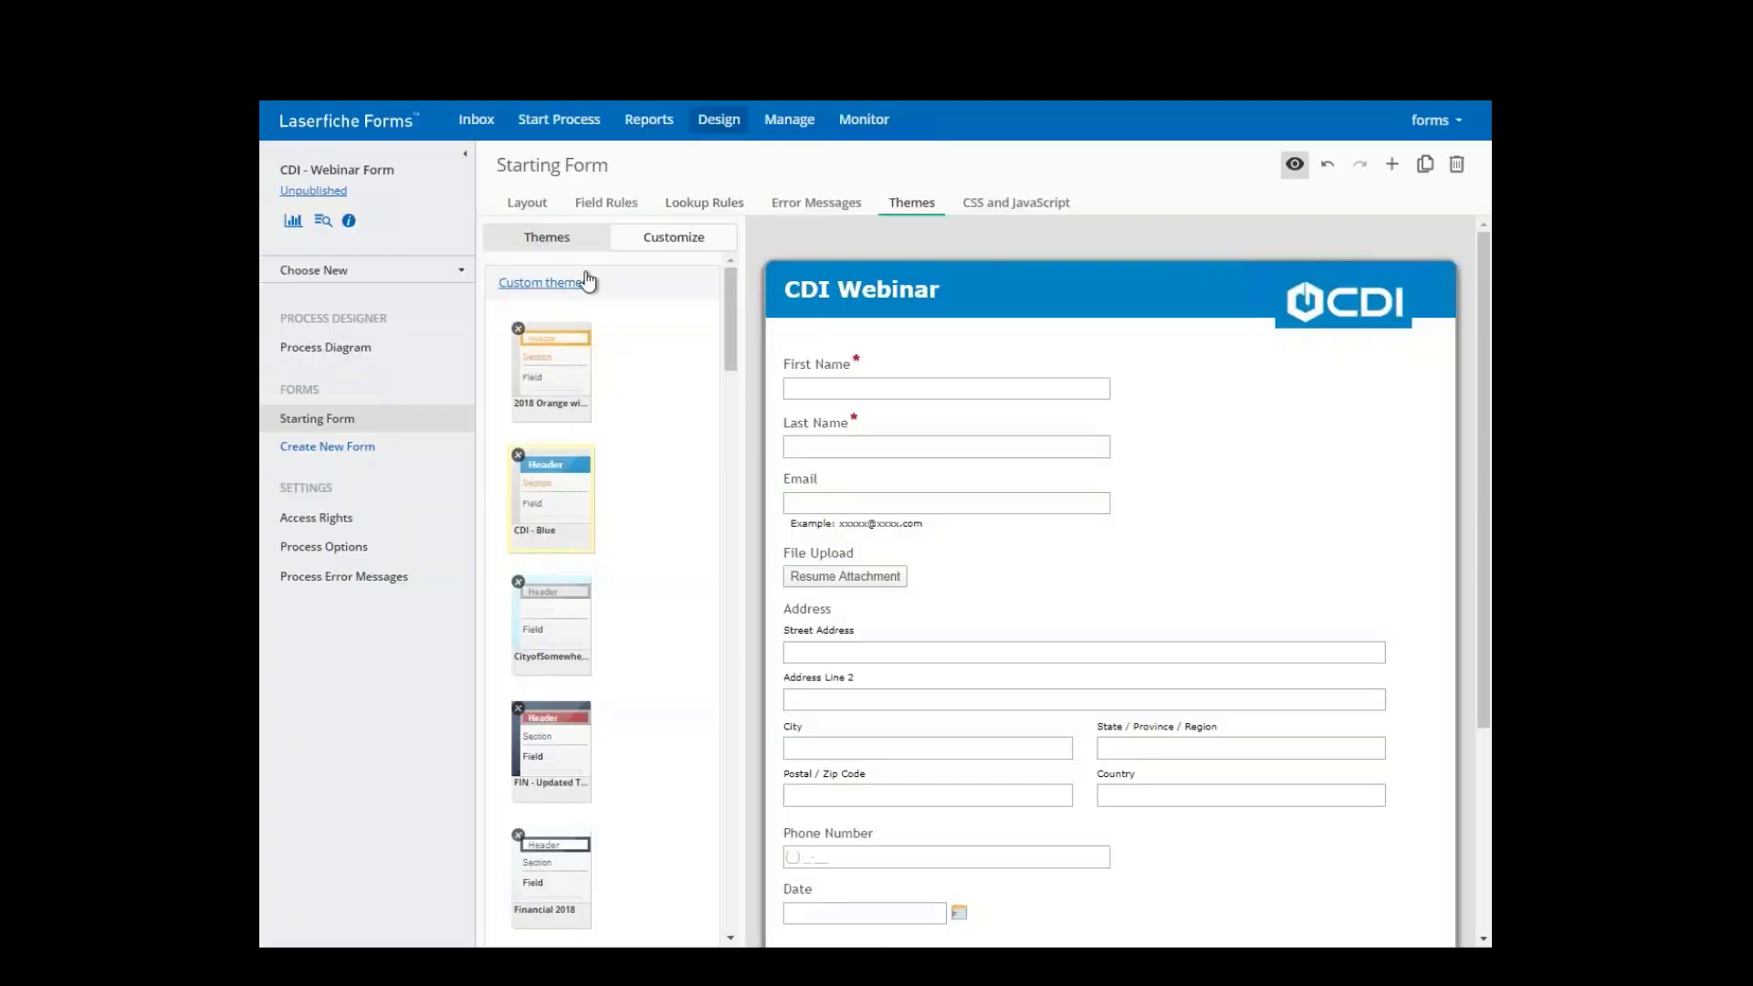
- In the Process Diagram, enable 'Allow user to save incomplete form for later' on the Start event, keeping the default notification email
{"action": "left_click", "coordinate": [314, 354]}
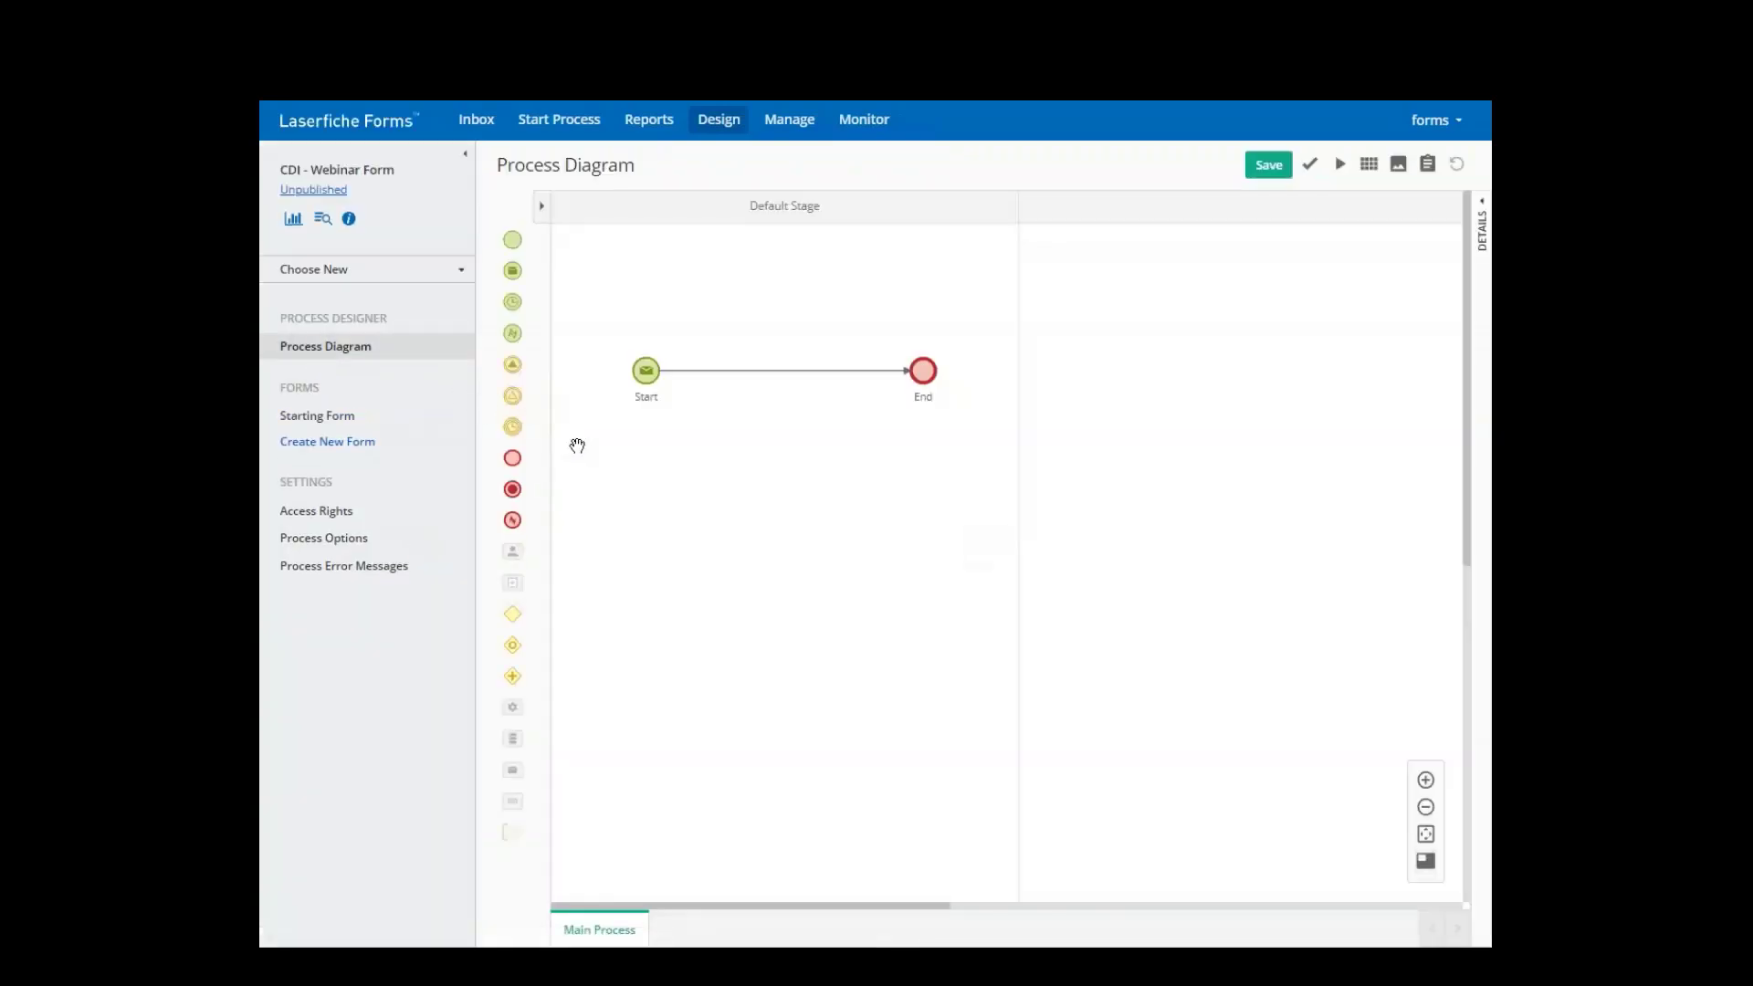
{"action": "left_click", "coordinate": [647, 375]}
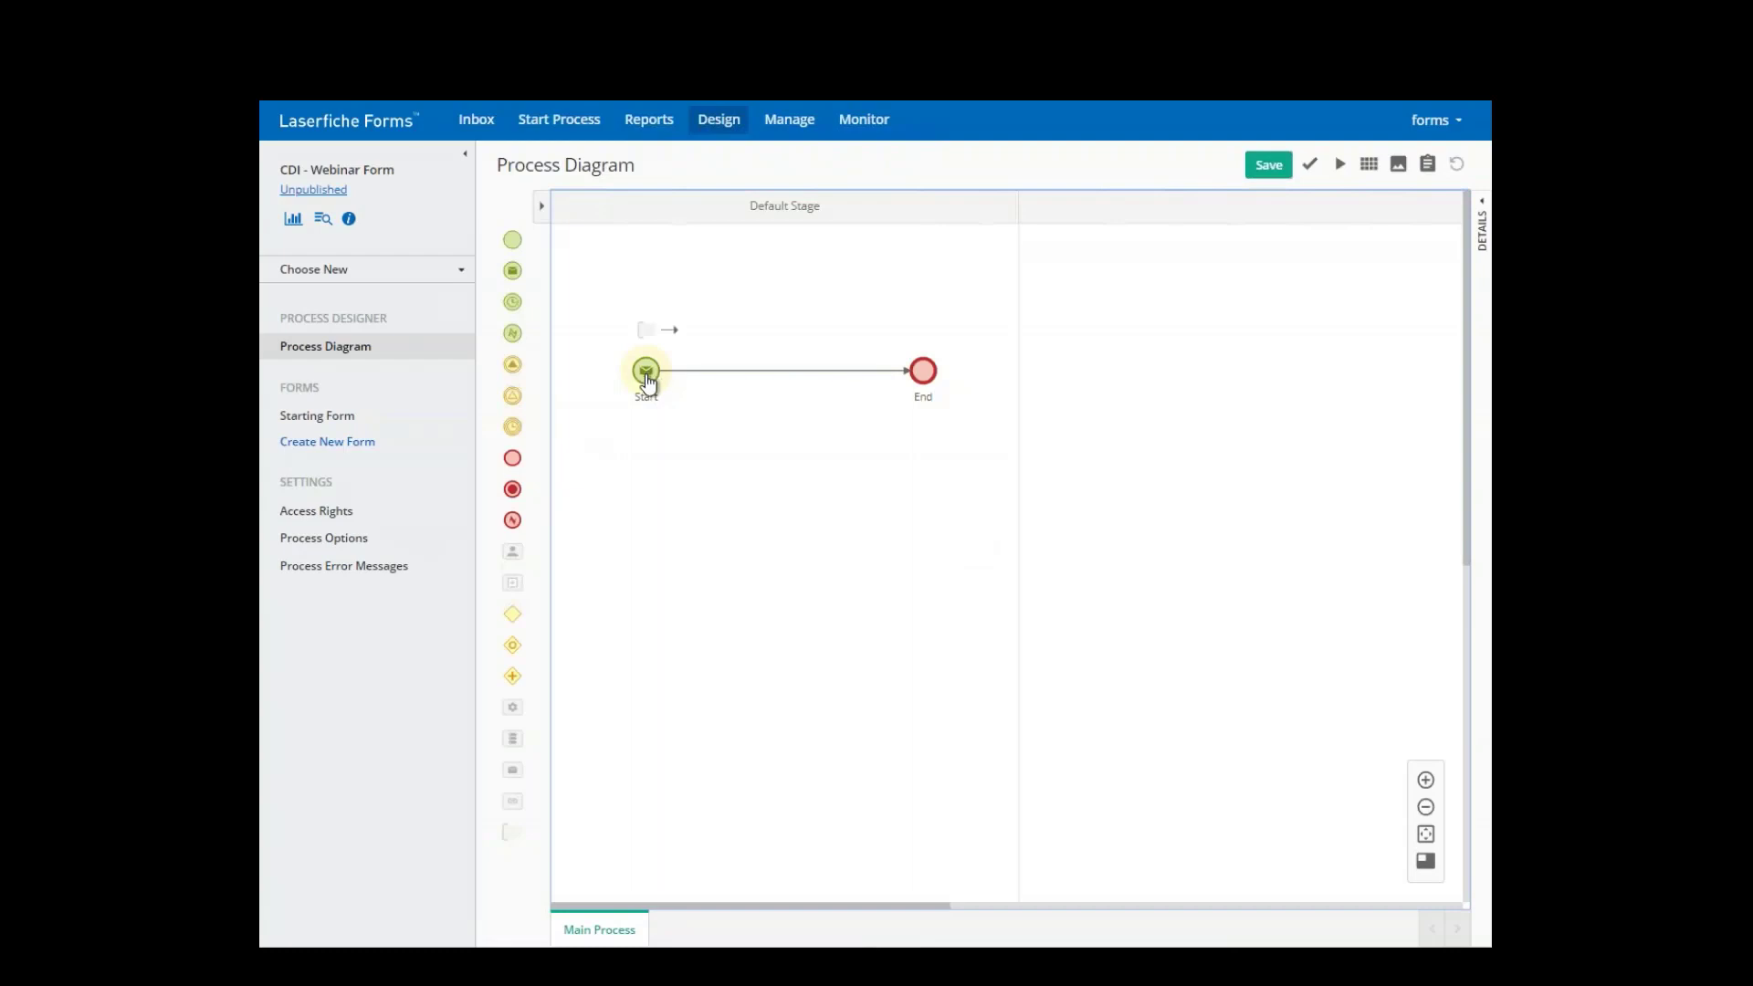
{"action": "double_click", "coordinate": [647, 382]}
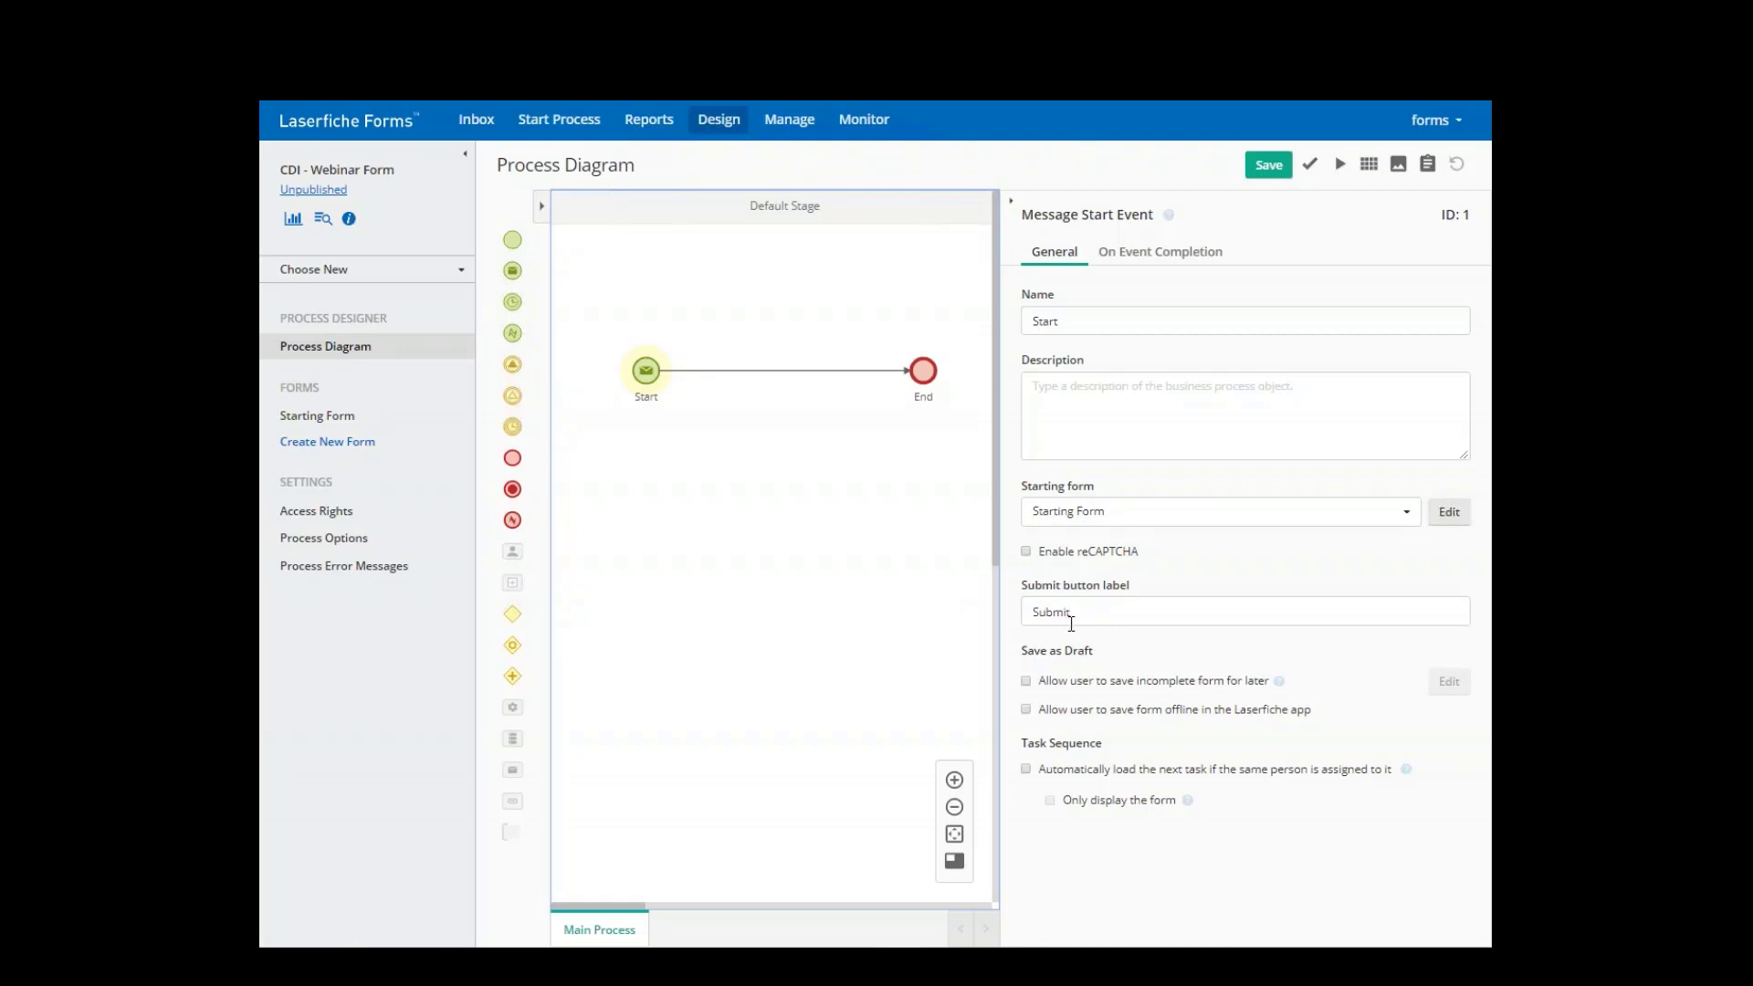
{"action": "left_click", "coordinate": [1026, 681]}
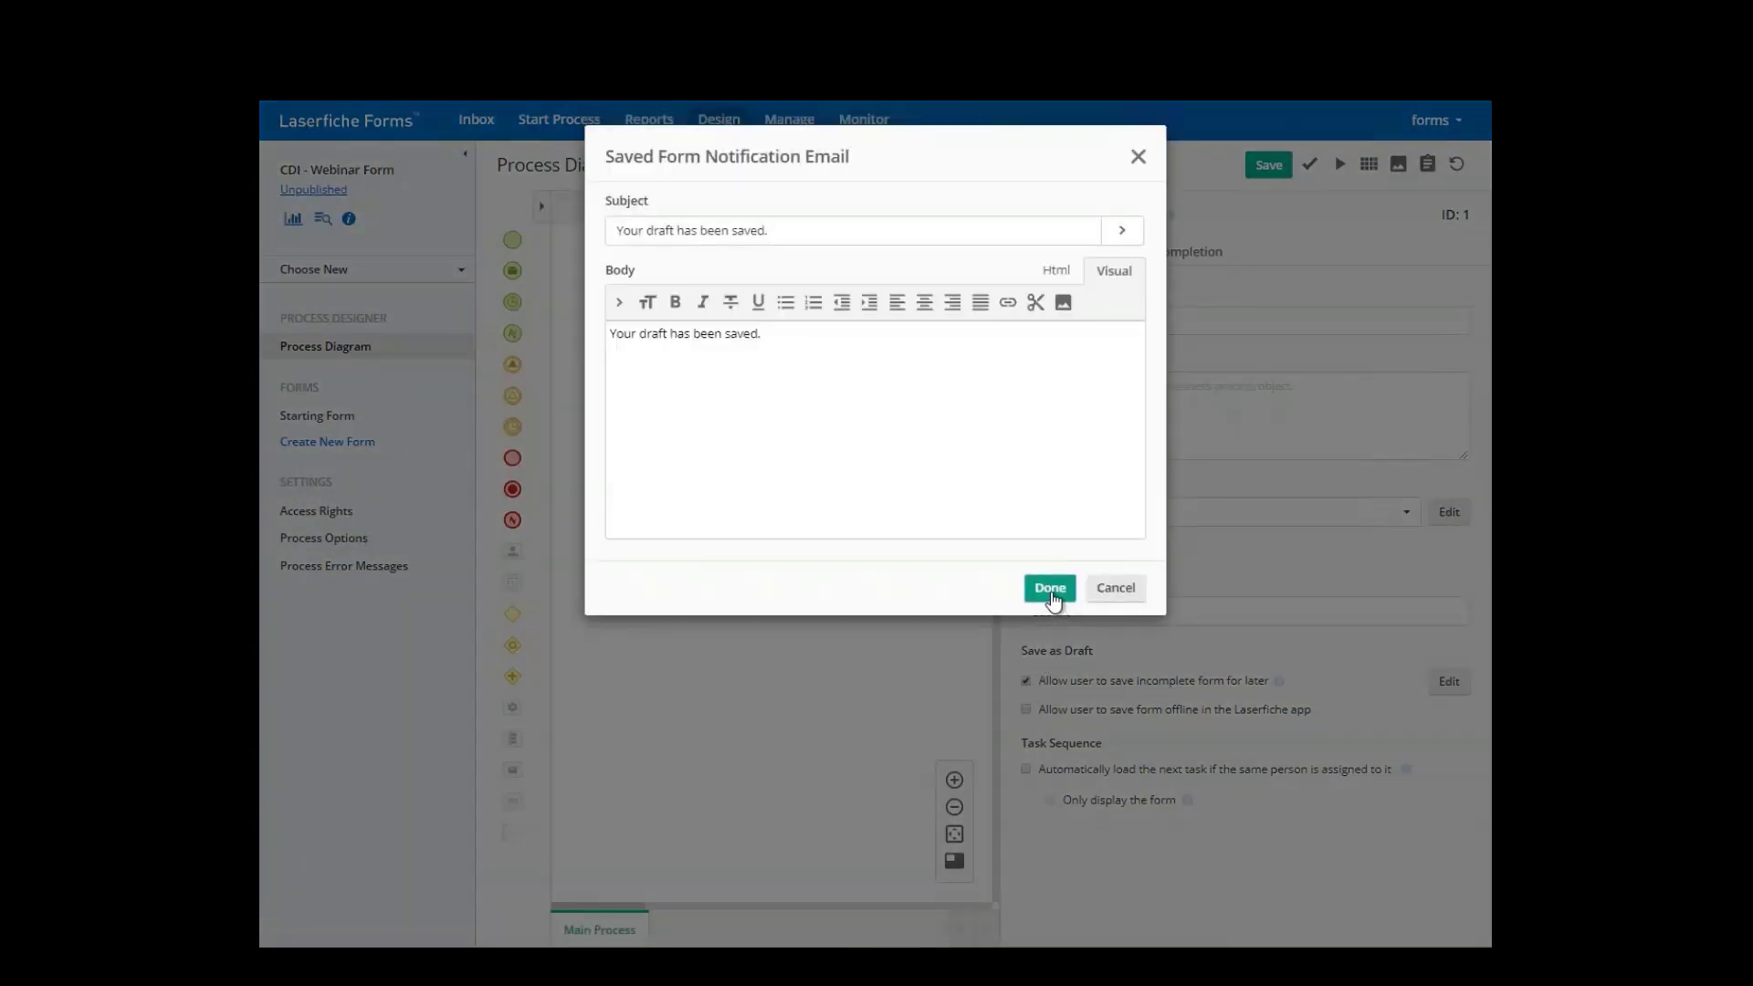
{"action": "left_click", "coordinate": [1050, 589]}
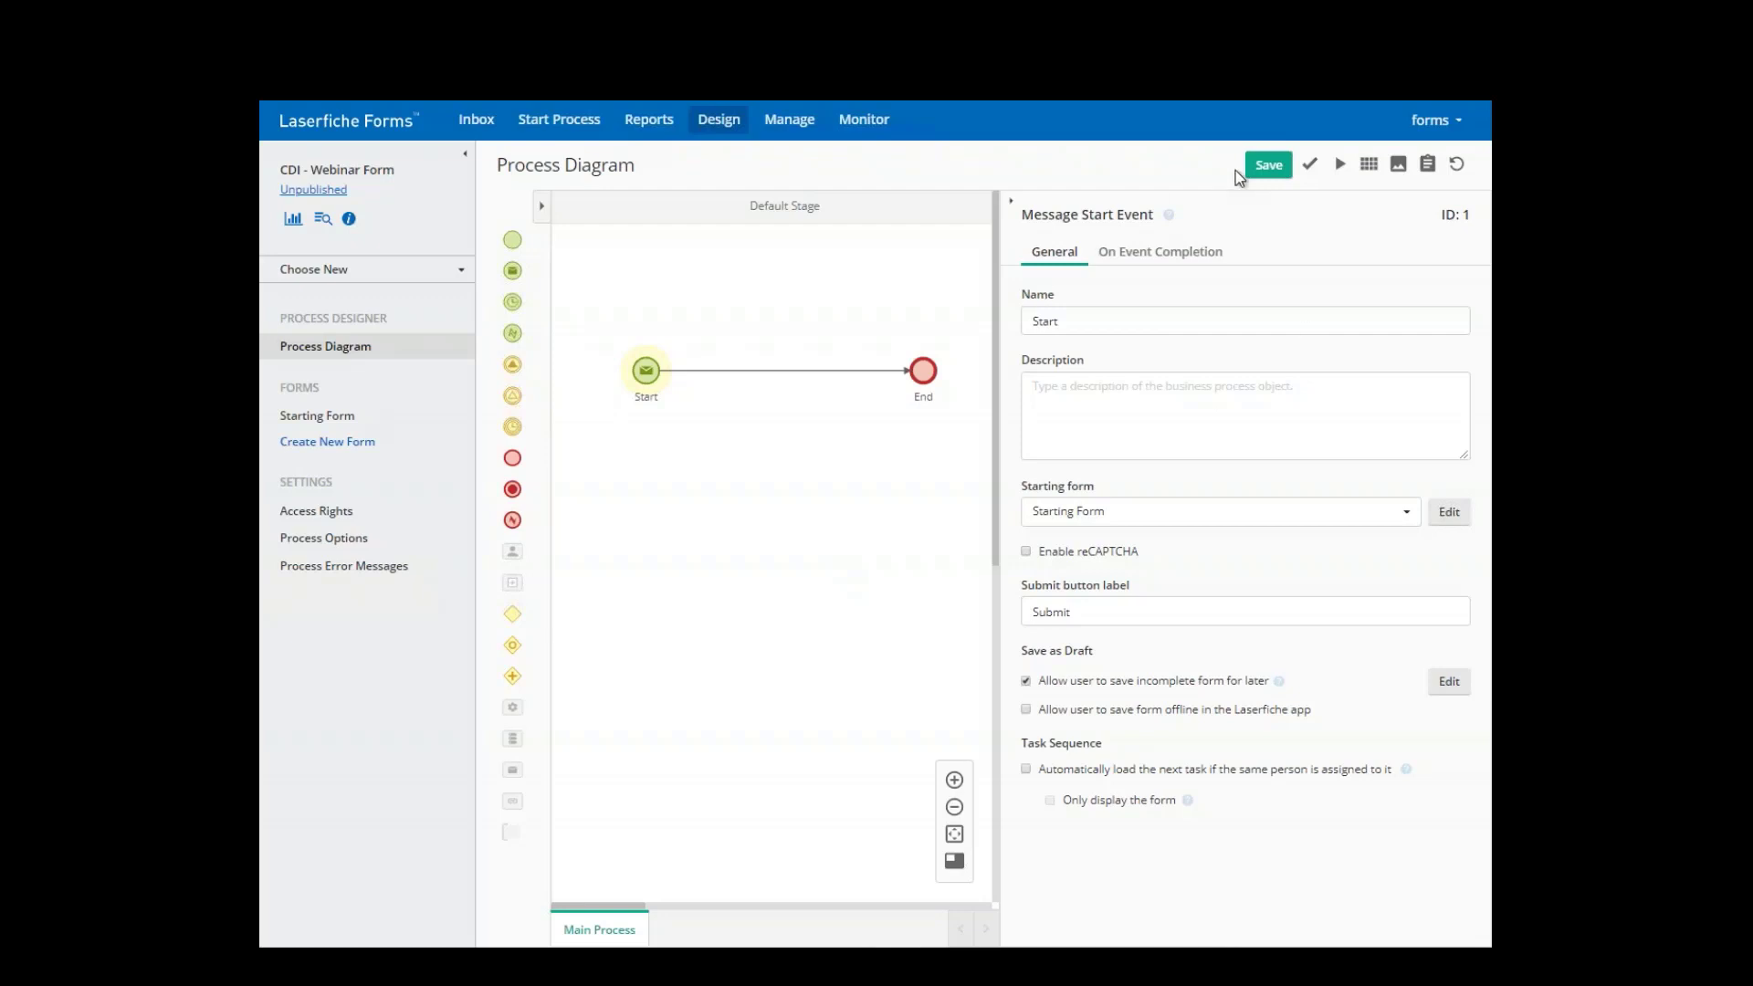
- Save the process diagram, collapse the details panel and select the Start–End link
{"action": "left_click", "coordinate": [1264, 175]}
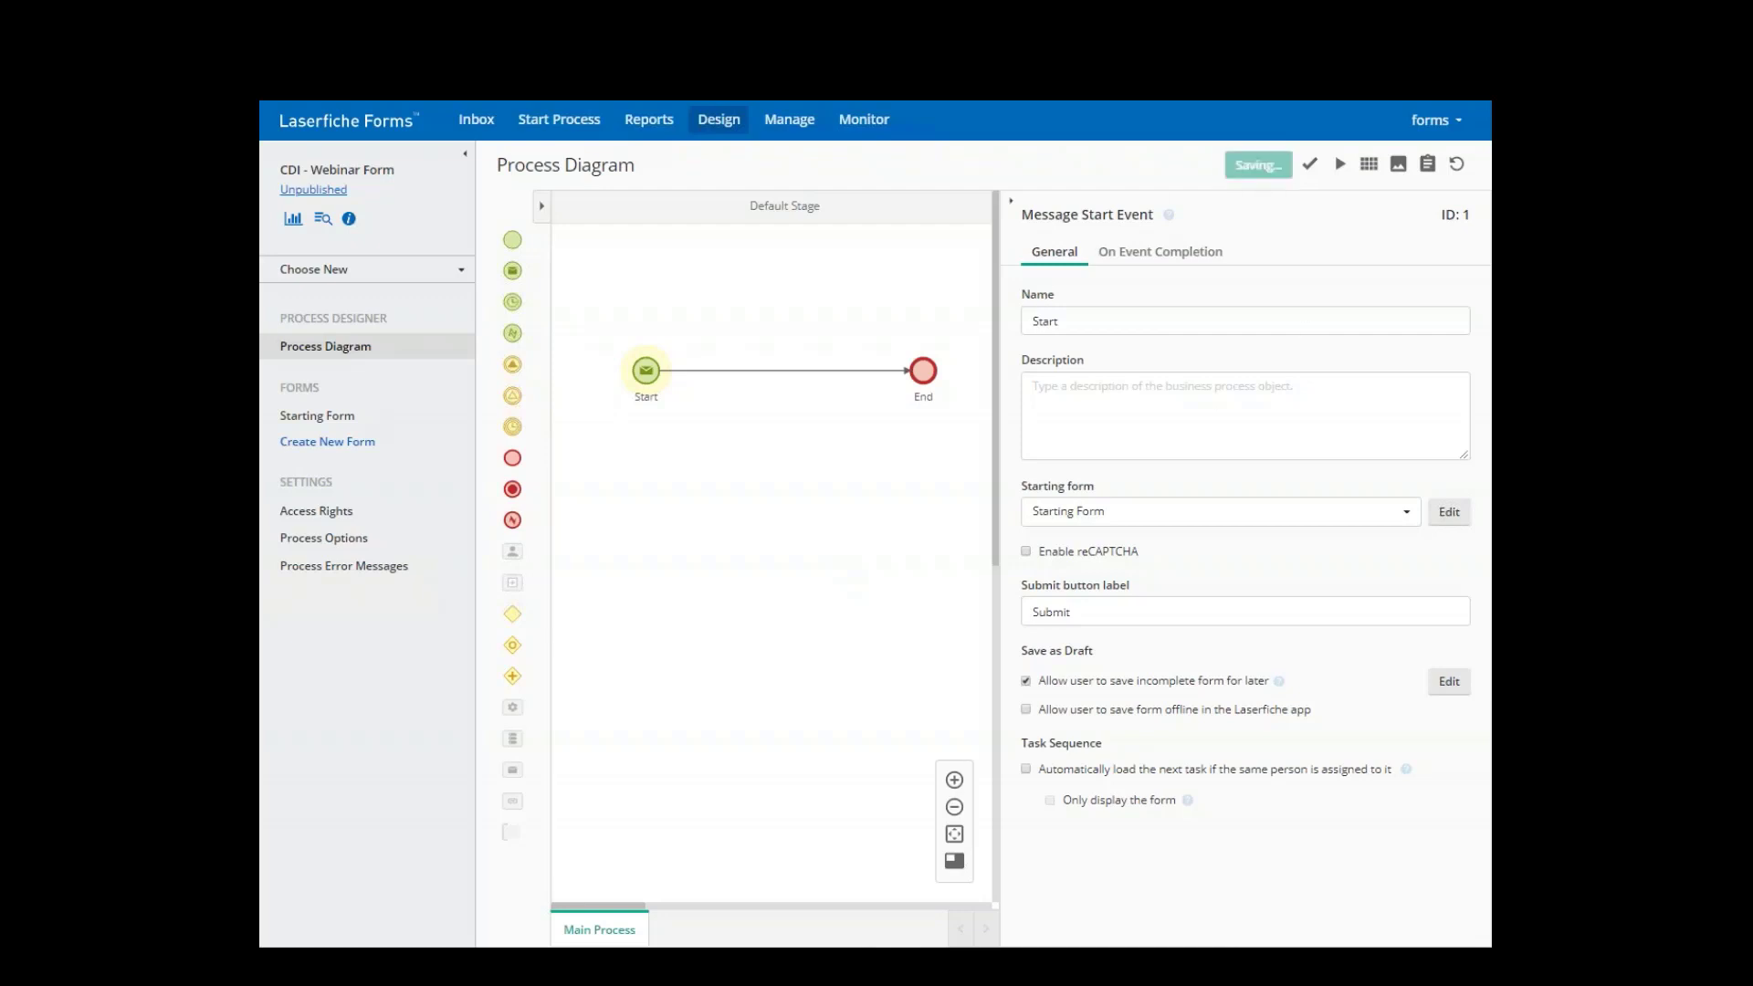
{"action": "left_click", "coordinate": [1011, 205]}
{"action": "left_click", "coordinate": [781, 377]}
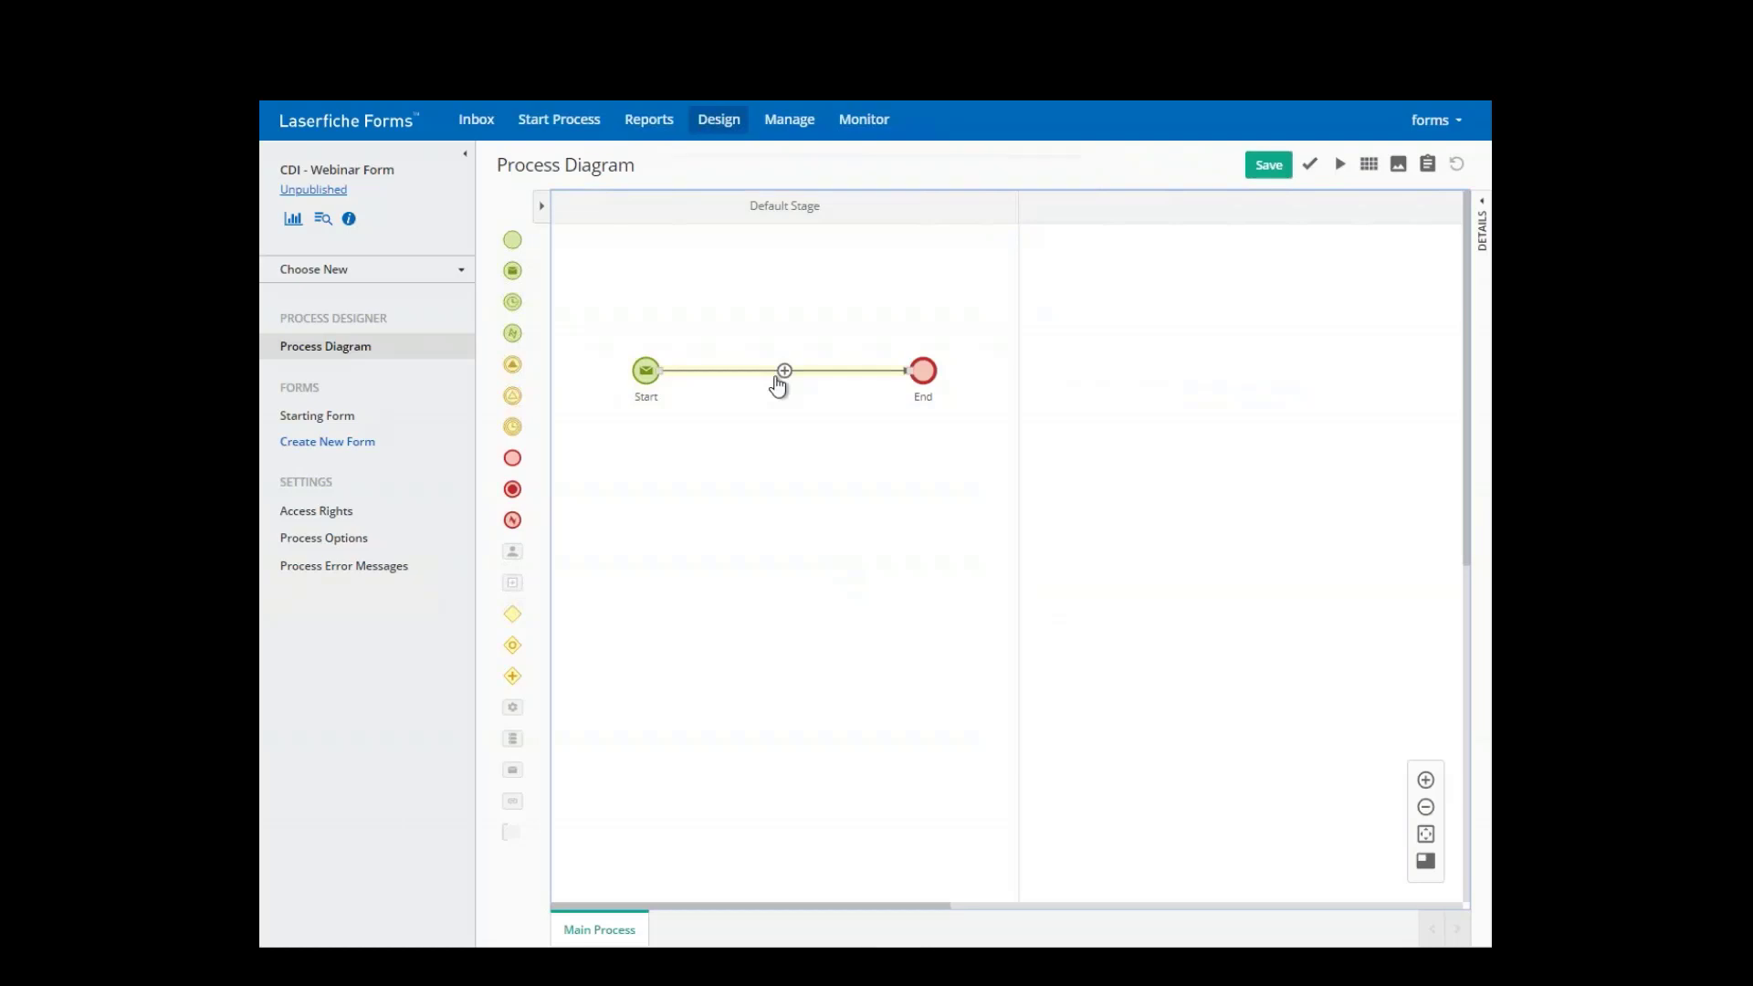
- Replace the direct Start–End link with a User Task connected from Start, and open its properties
{"action": "key", "text": "Delete"}
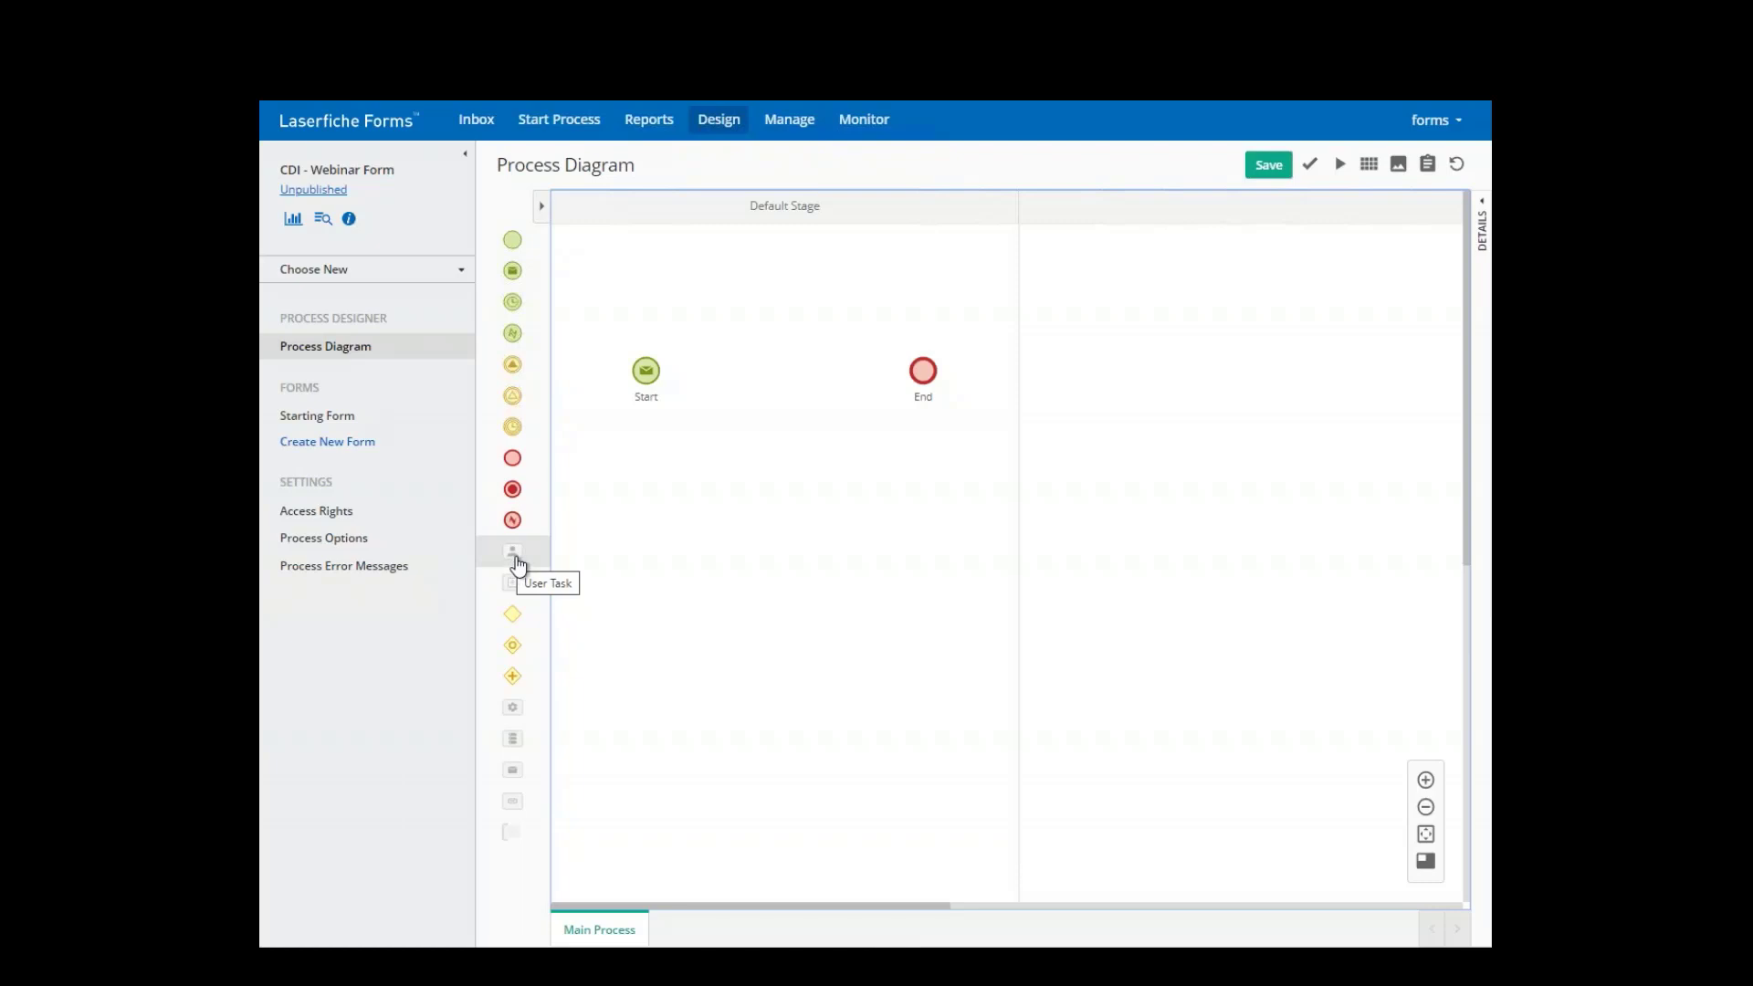
{"action": "left_click_drag", "start_coordinate": [517, 564], "coordinate": [737, 392]}
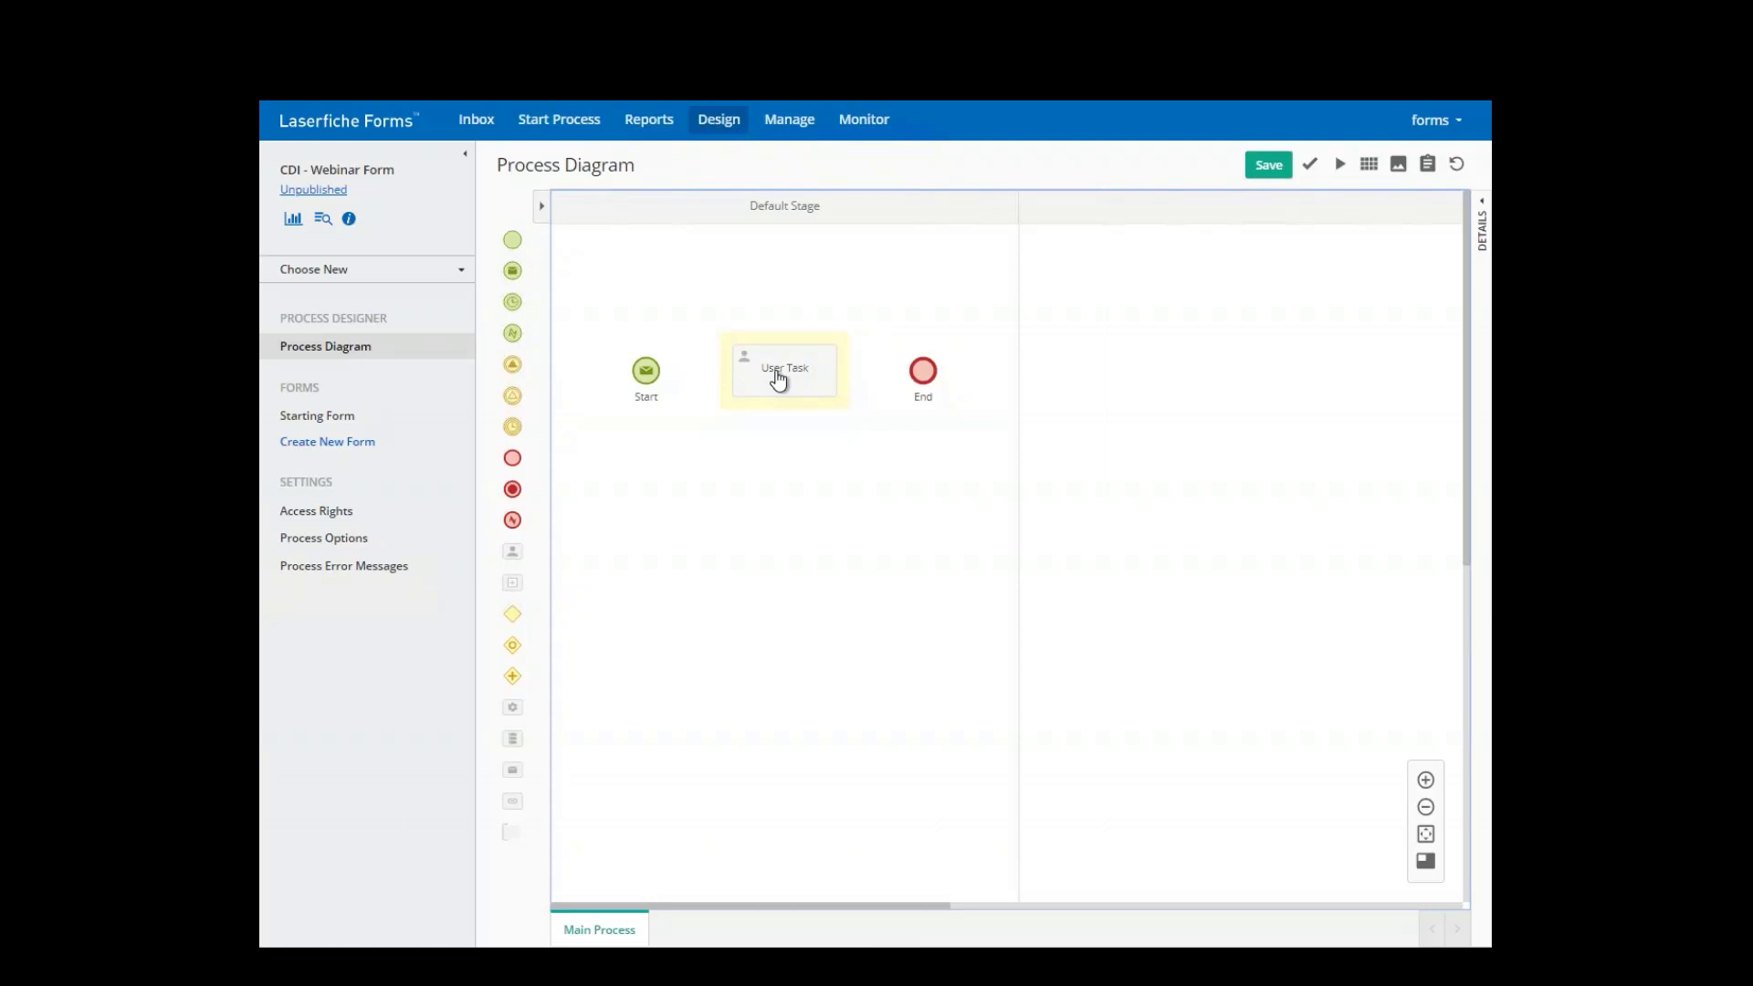
{"action": "left_click", "coordinate": [657, 370]}
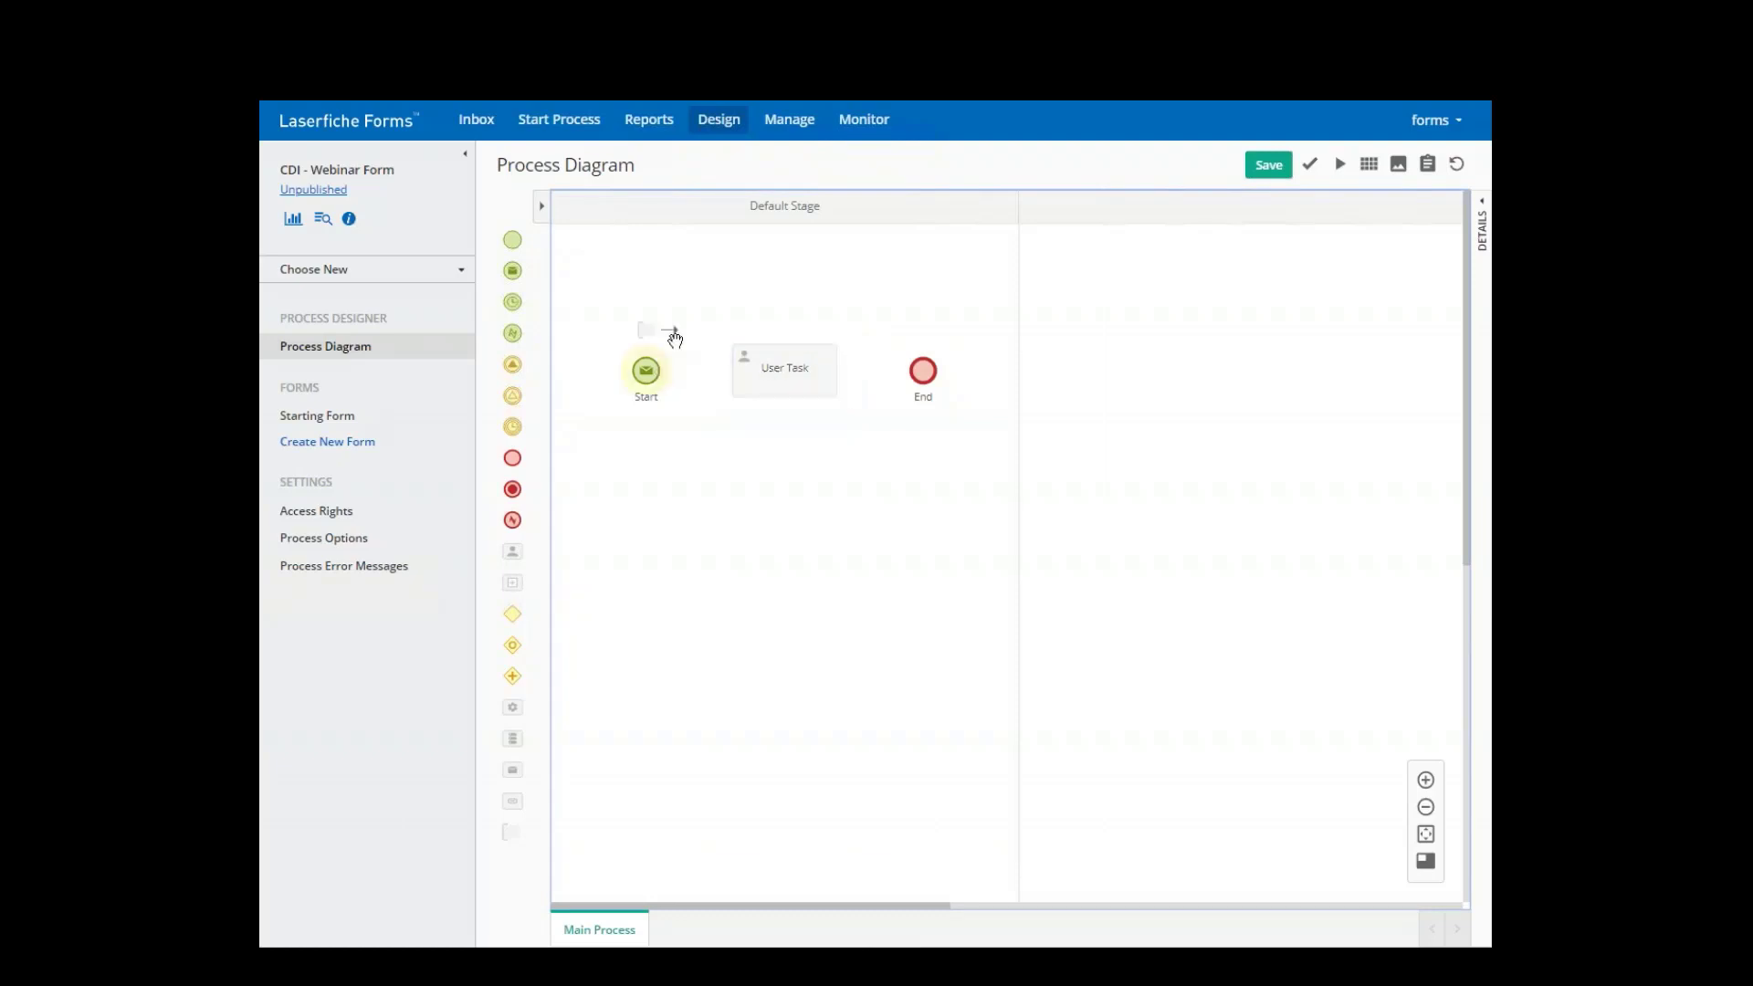
{"action": "left_click_drag", "start_coordinate": [675, 338], "coordinate": [733, 376]}
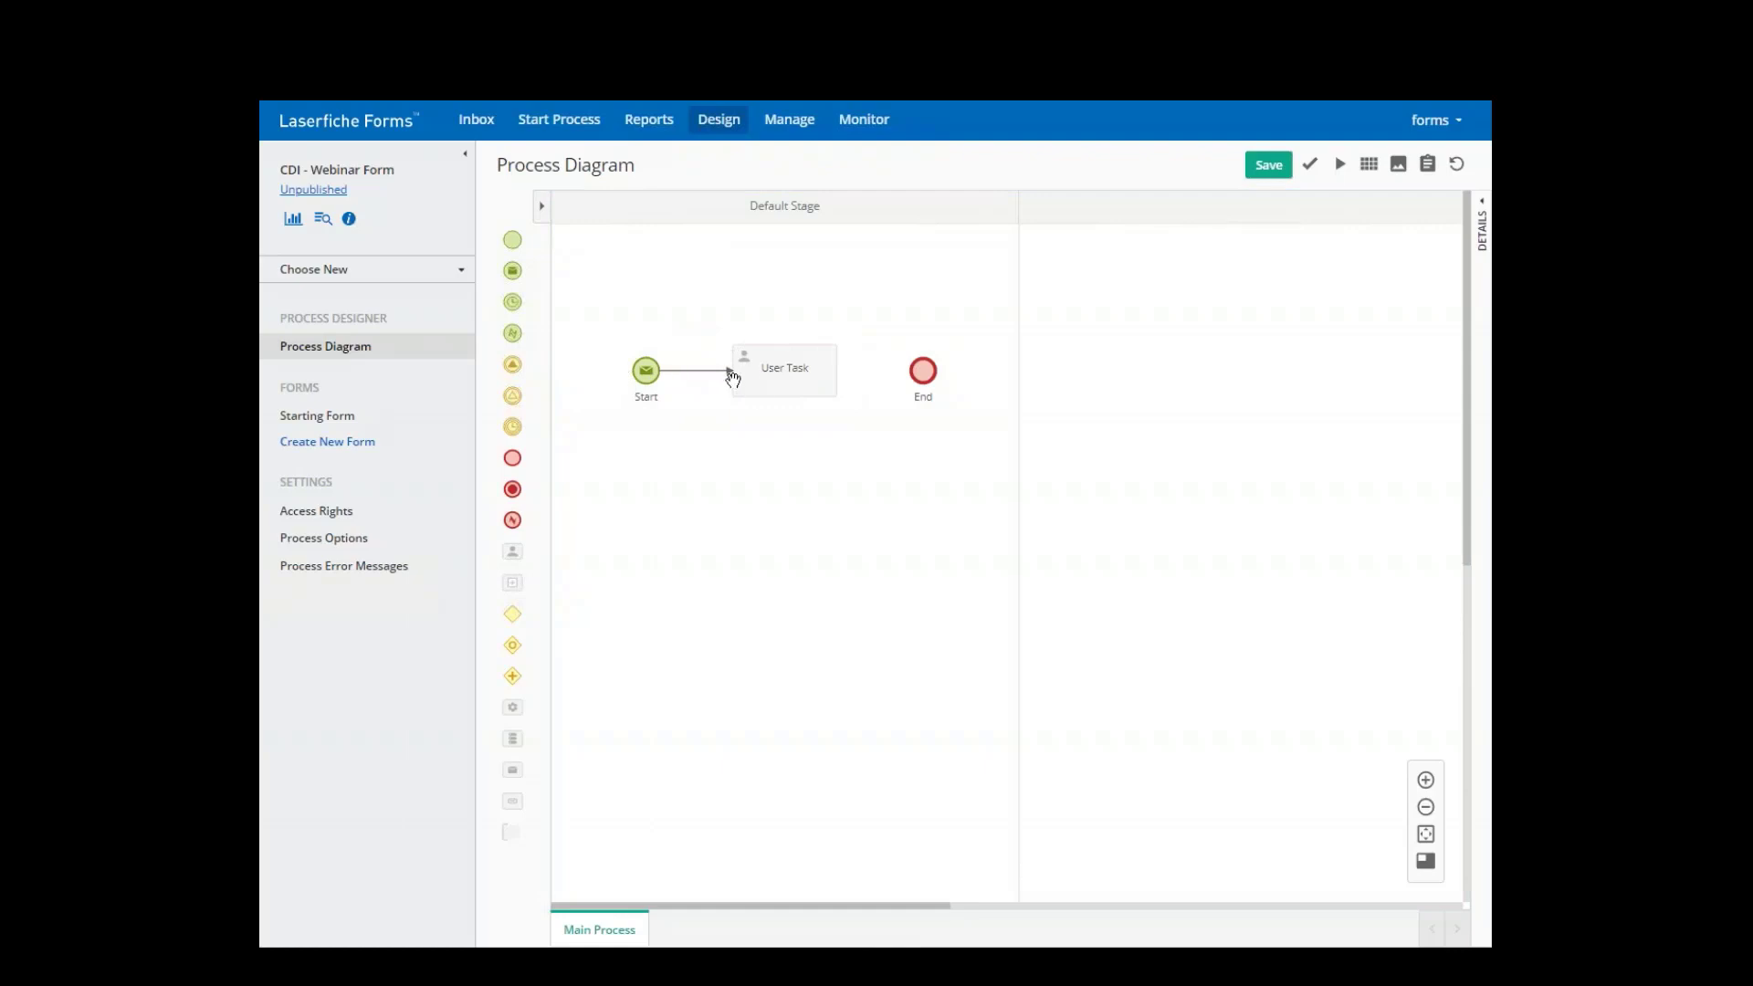
{"action": "left_click", "coordinate": [778, 384]}
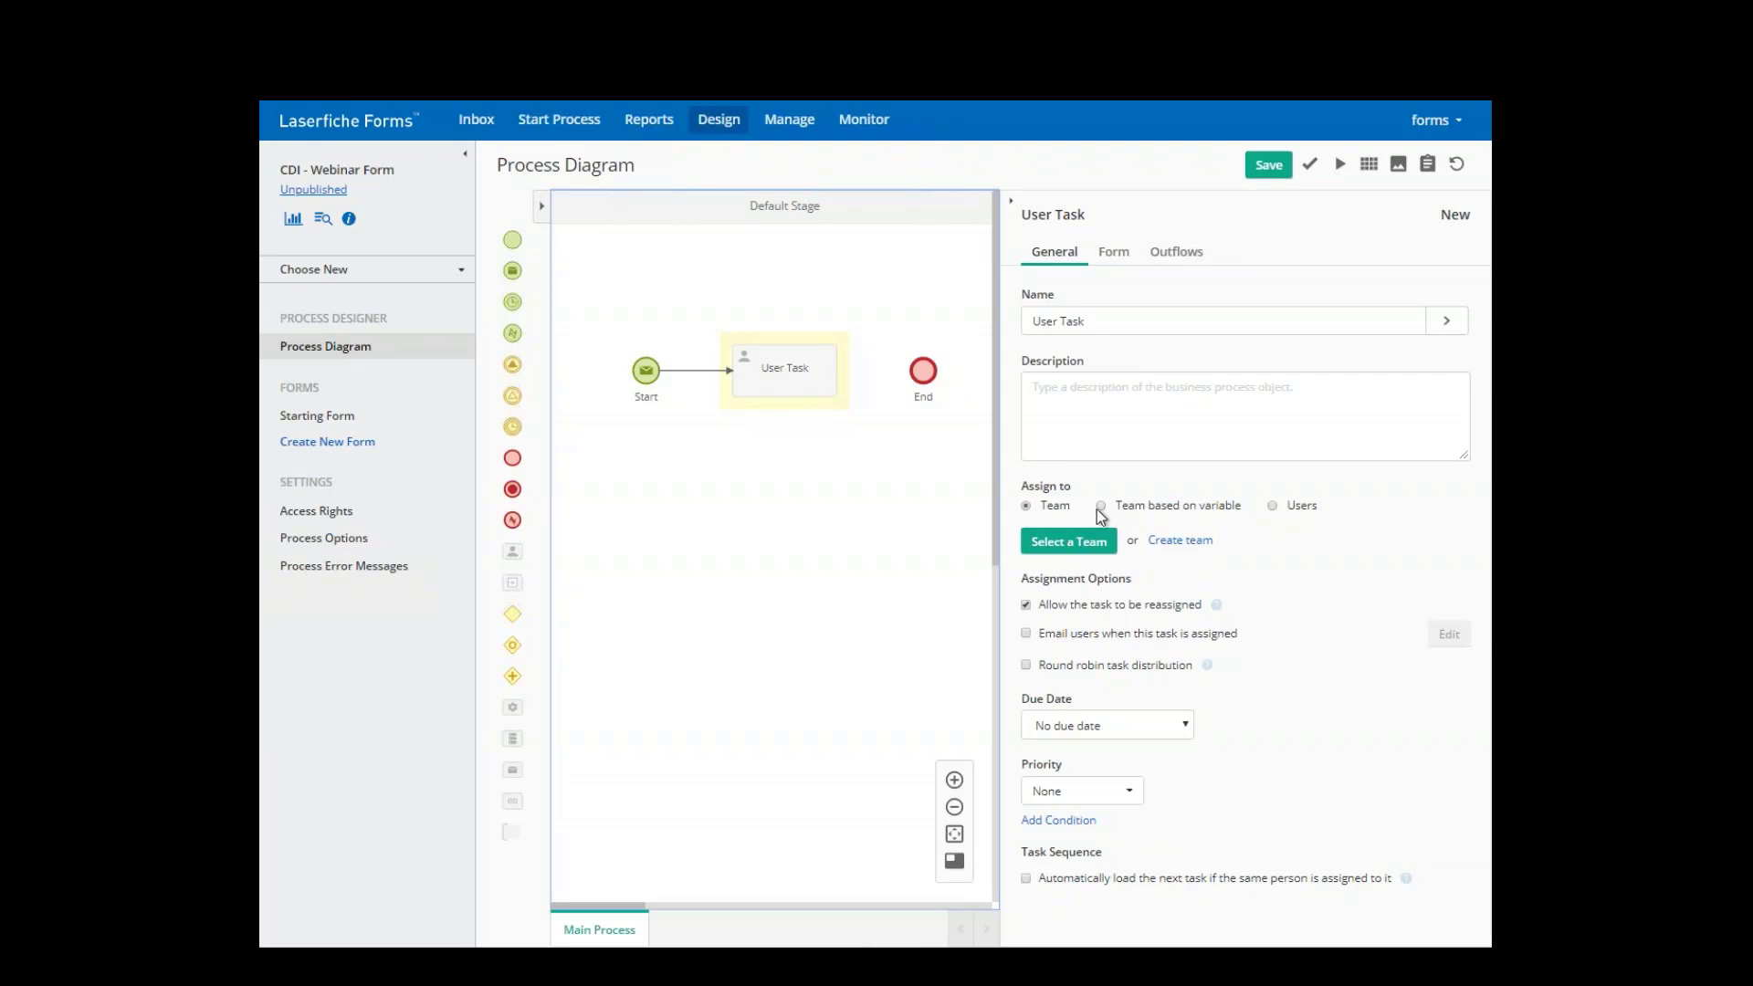
- Assign the User Task to a team based on variable, testing a 'Total >100' filter then clearing it
{"action": "left_click", "coordinate": [1101, 507]}
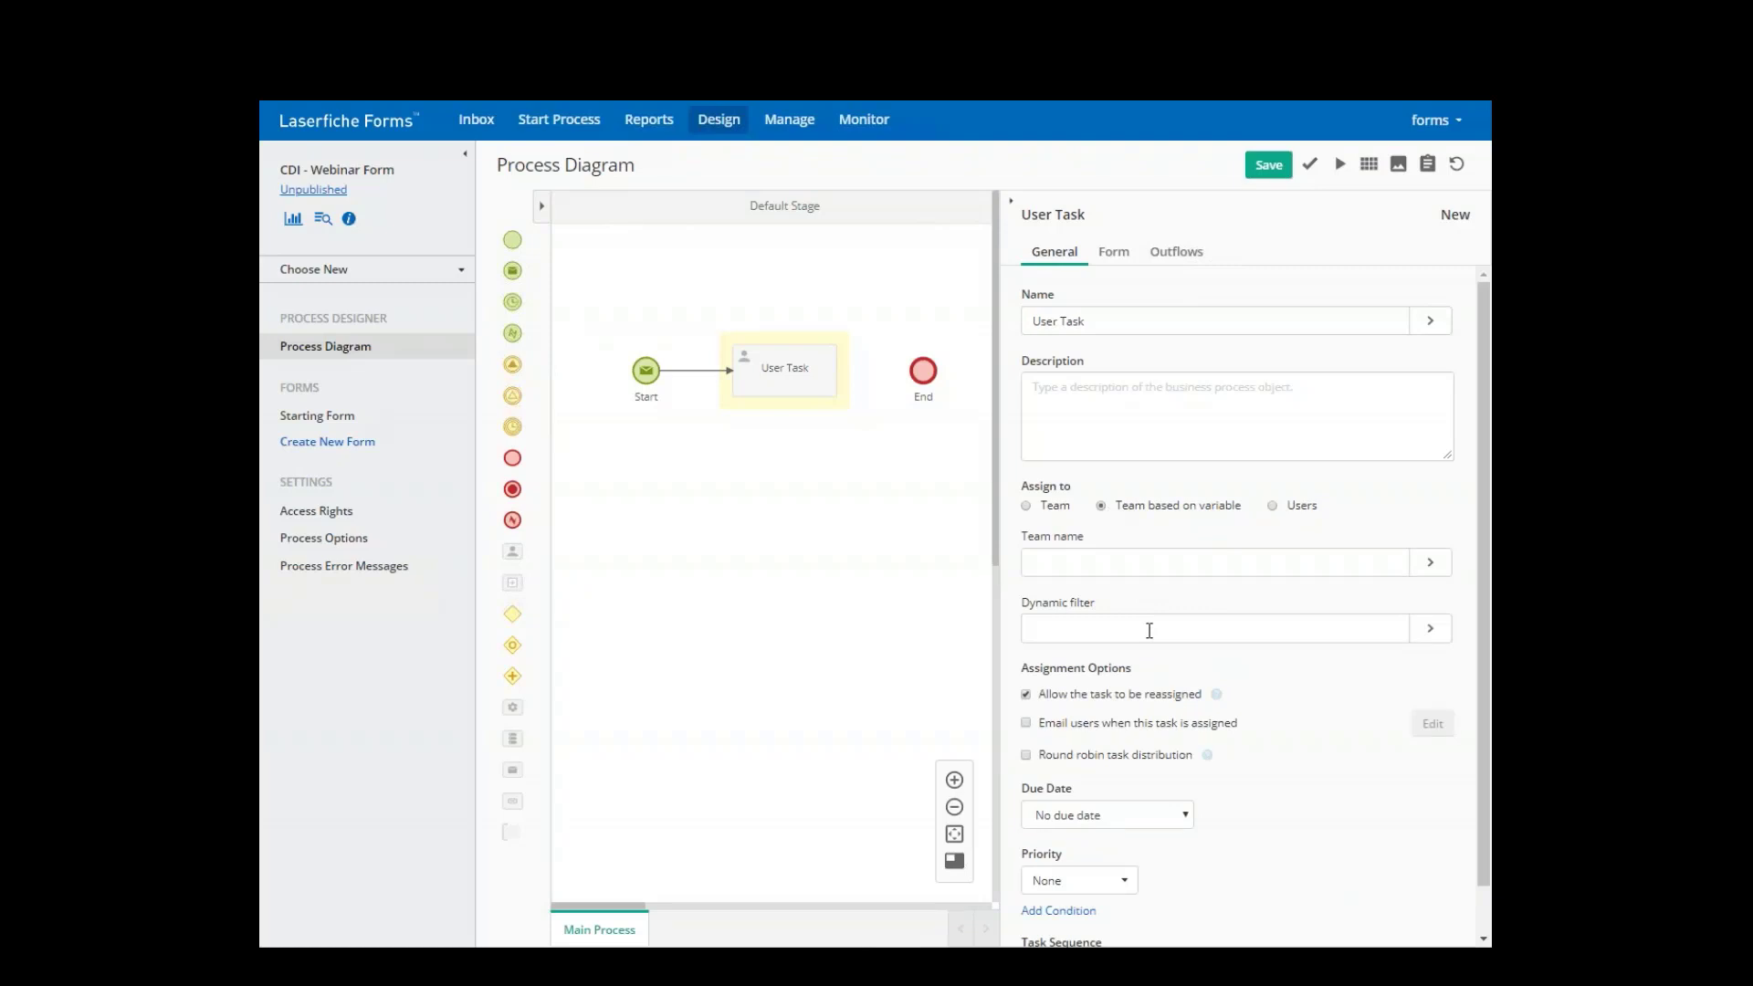
{"action": "left_click", "coordinate": [1431, 630]}
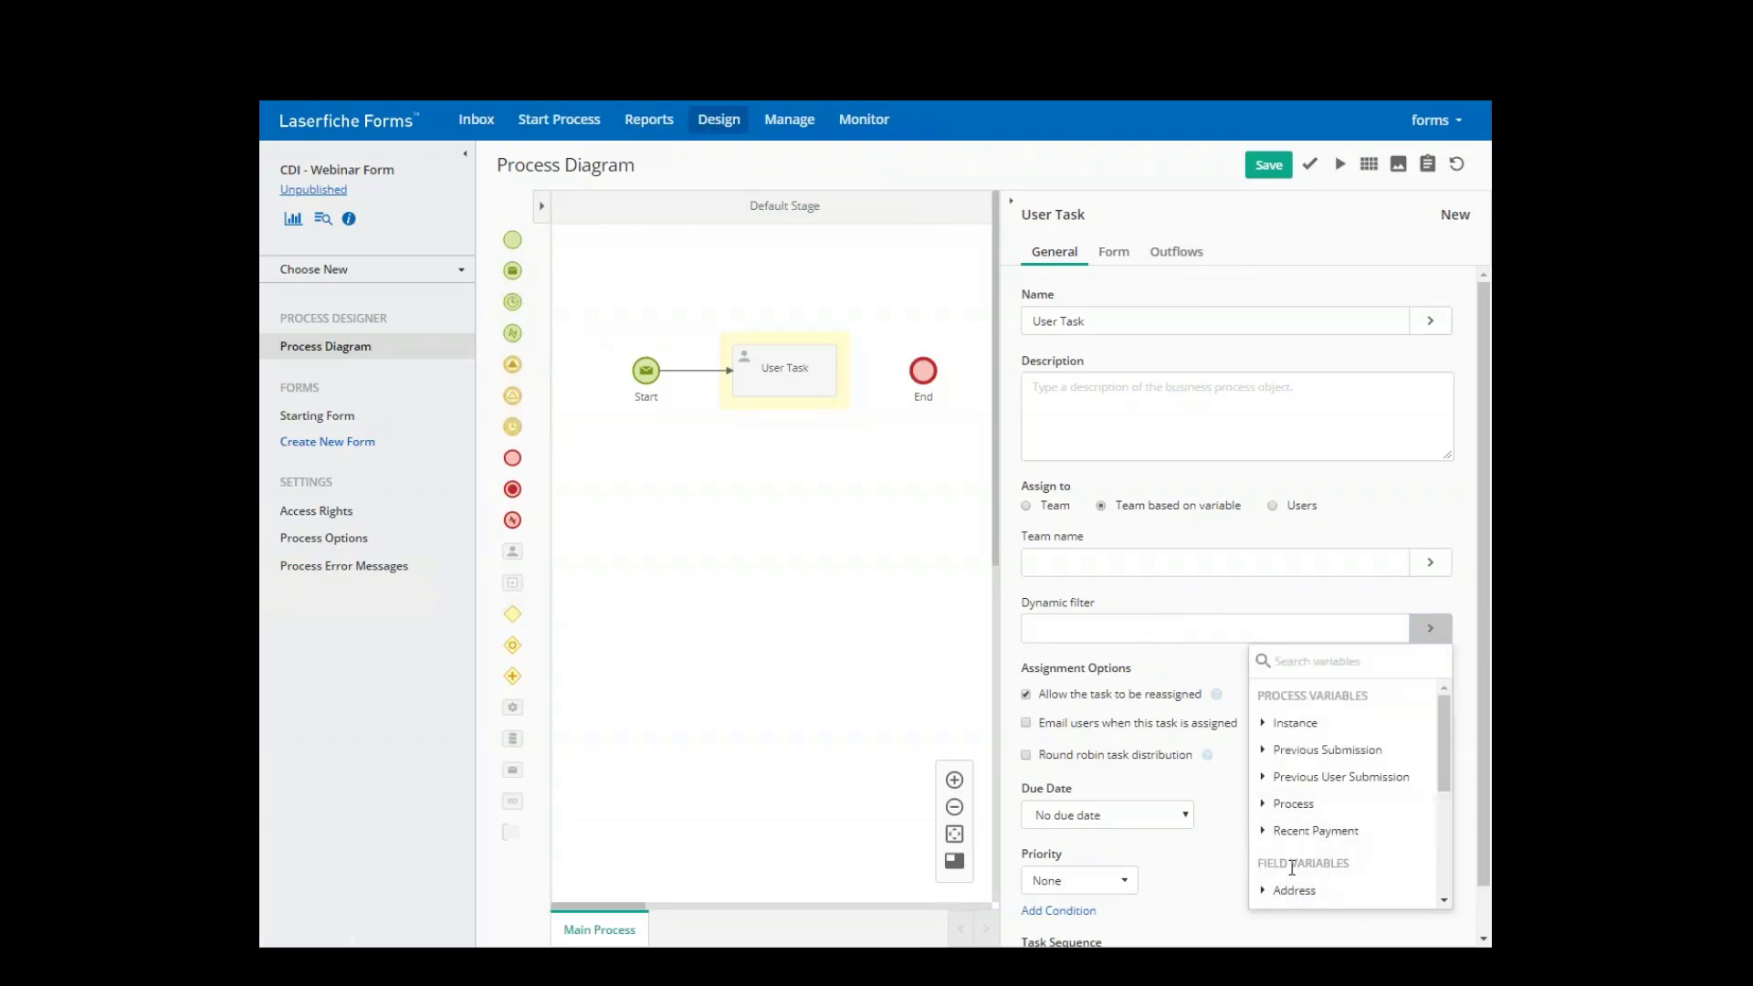
{"action": "scroll", "coordinate": [1306, 862], "scroll_direction": "down", "scroll_amount": 5}
{"action": "left_click", "coordinate": [1294, 817]}
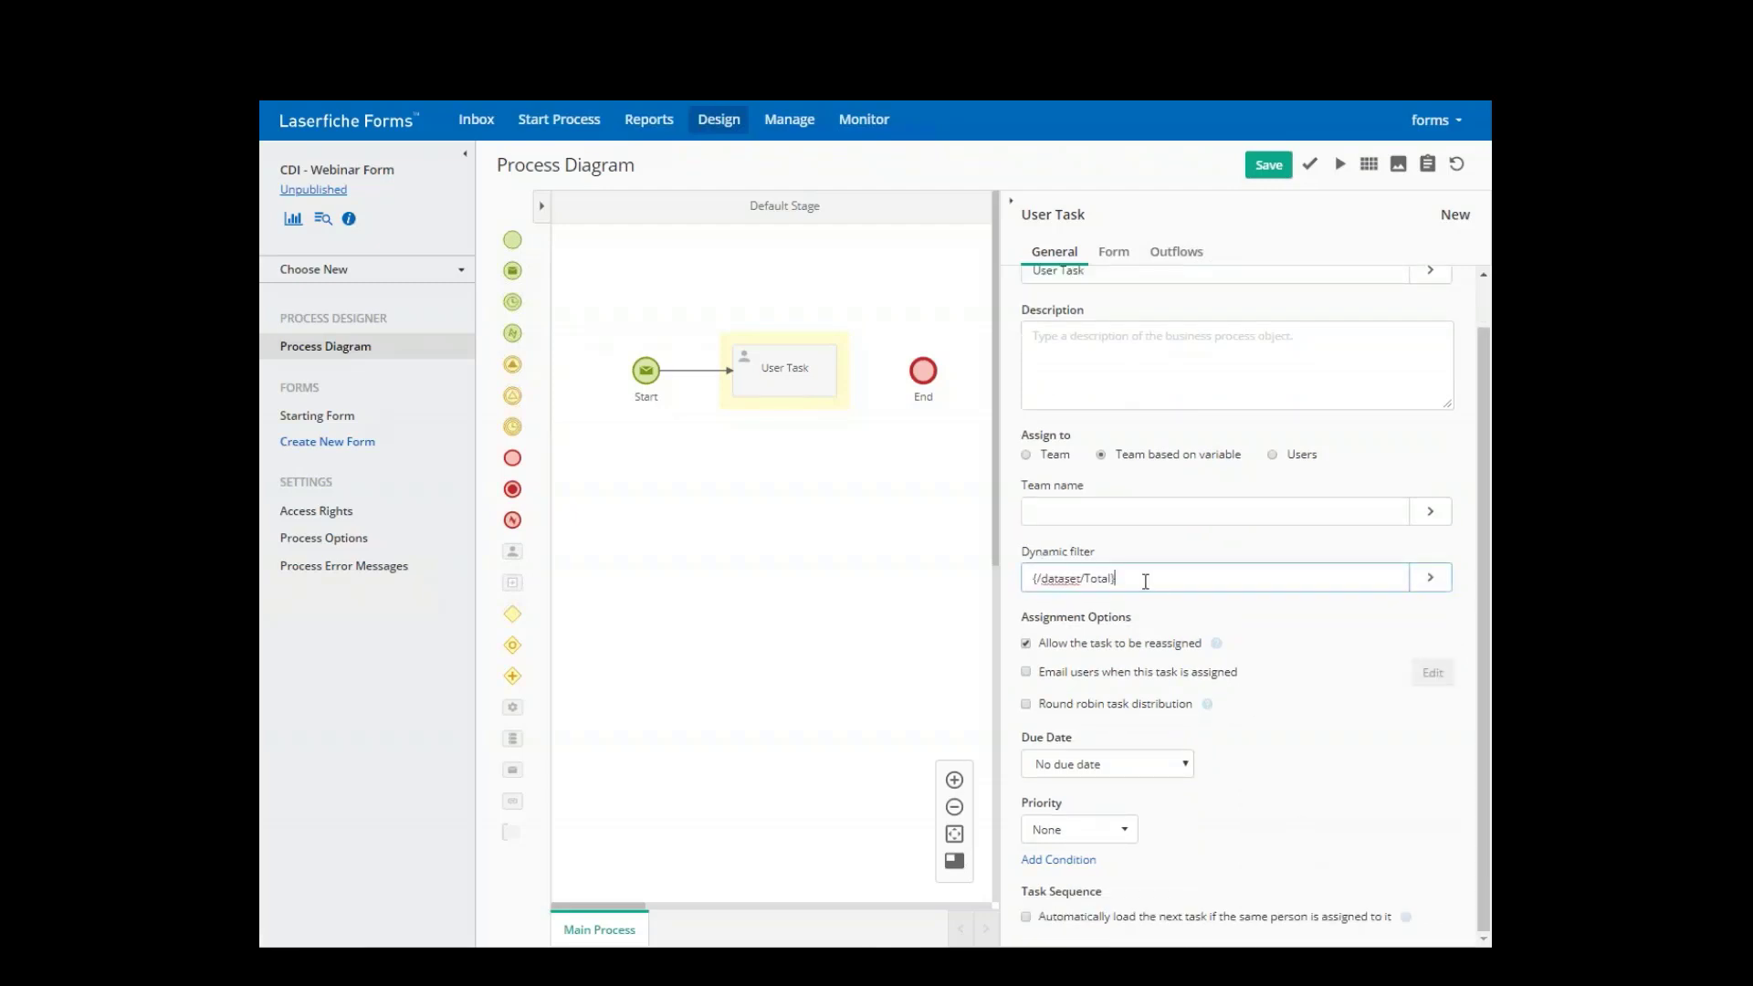
{"action": "type", "text": ">100"}
{"action": "key", "text": "ctrl+a"}
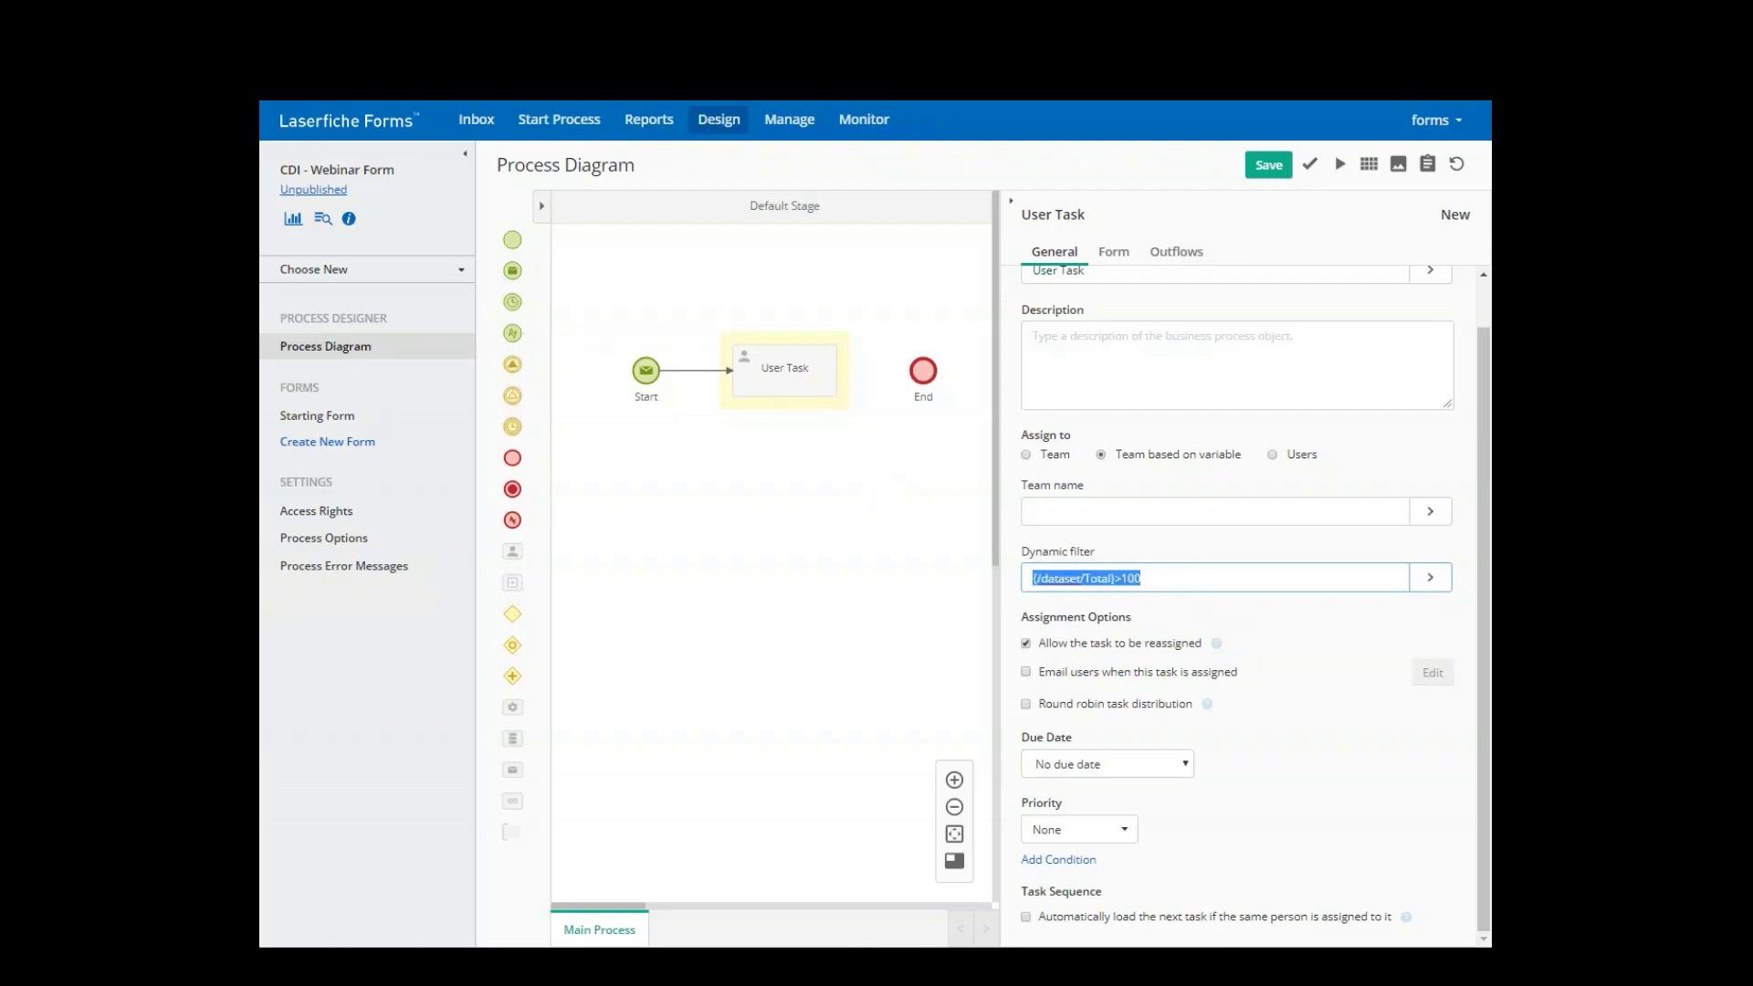
{"action": "key", "text": "BackSpace"}
- Assign the User Task to two specific users chosen from the name suggestions
{"action": "left_click", "coordinate": [1272, 453]}
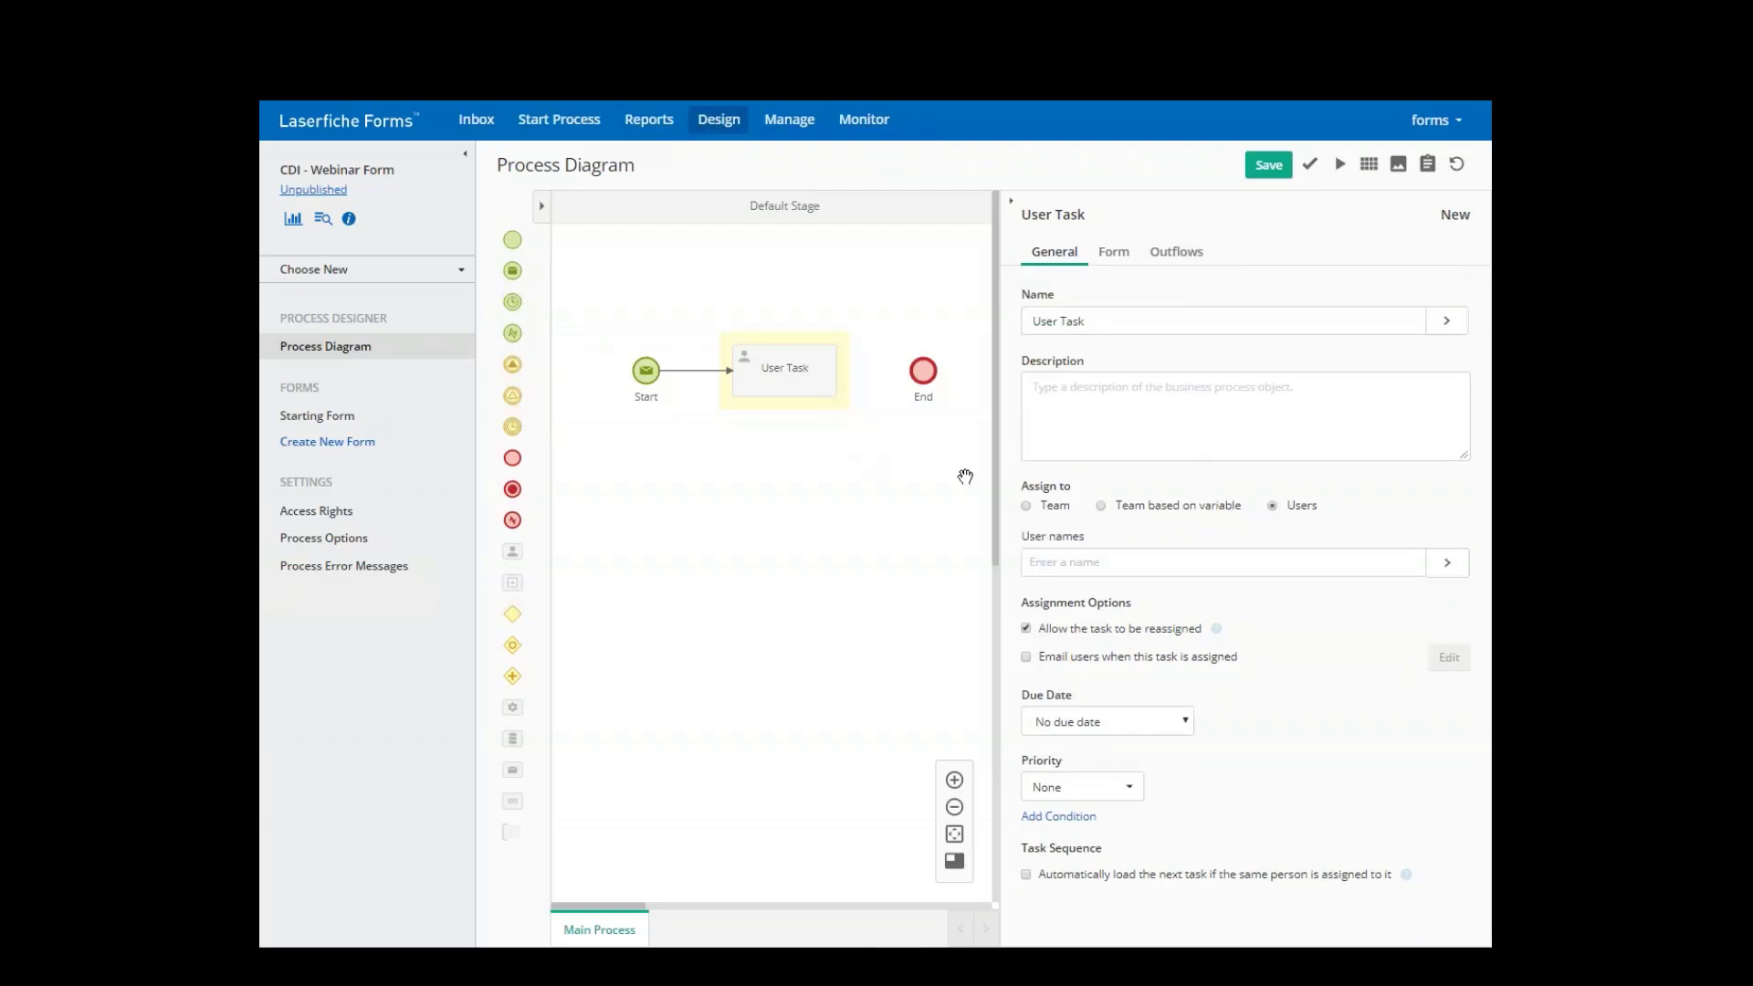
{"action": "left_click", "coordinate": [1151, 560]}
{"action": "type", "text": "forms"}
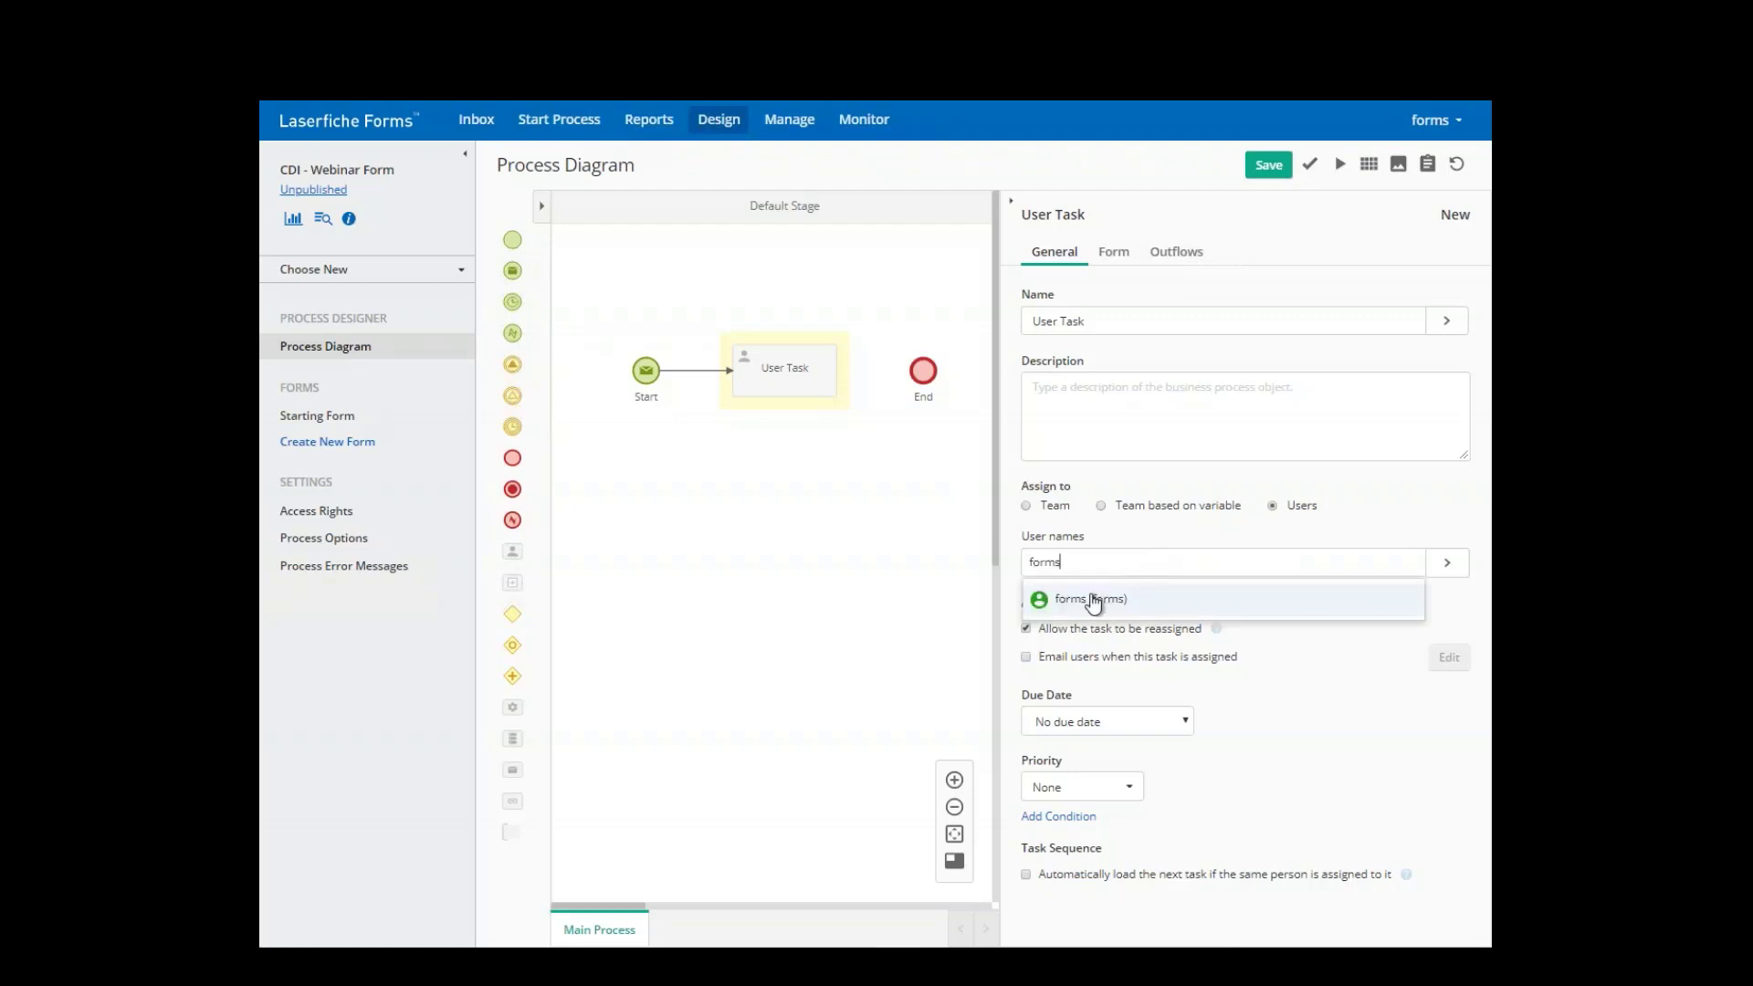
{"action": "left_click", "coordinate": [1096, 598]}
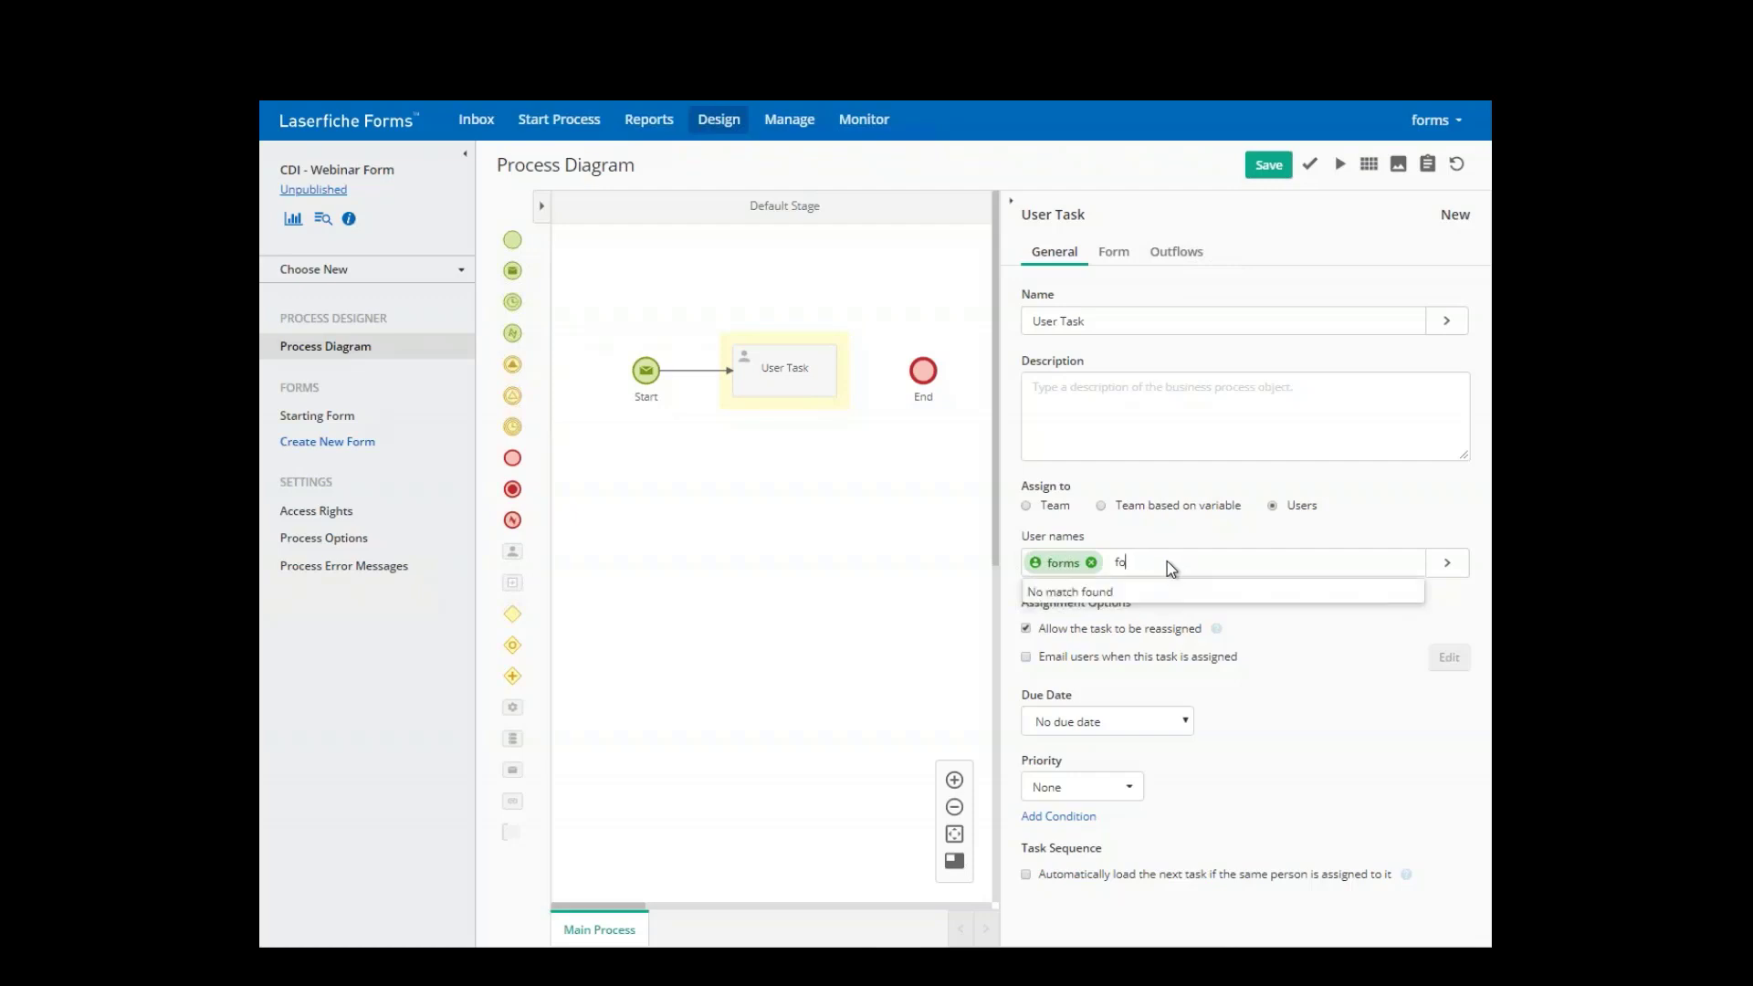
{"action": "key", "text": "BackSpace"}
{"action": "type", "text": "admin"}
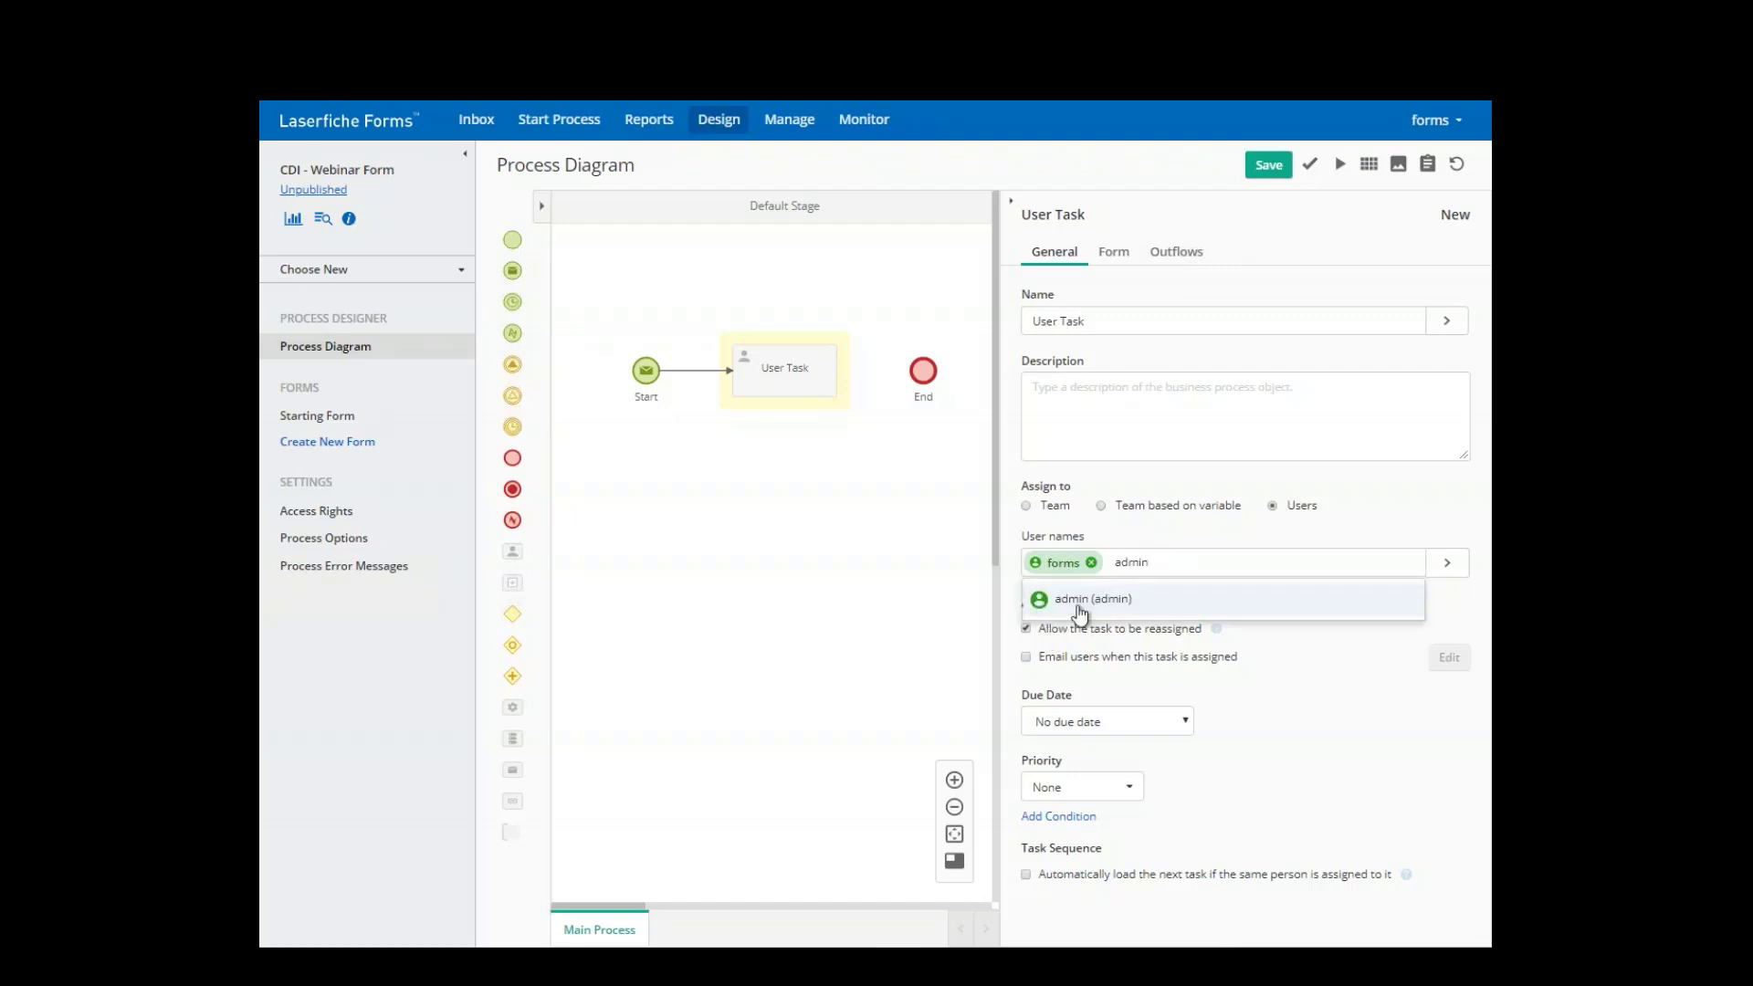
{"action": "left_click", "coordinate": [1080, 610]}
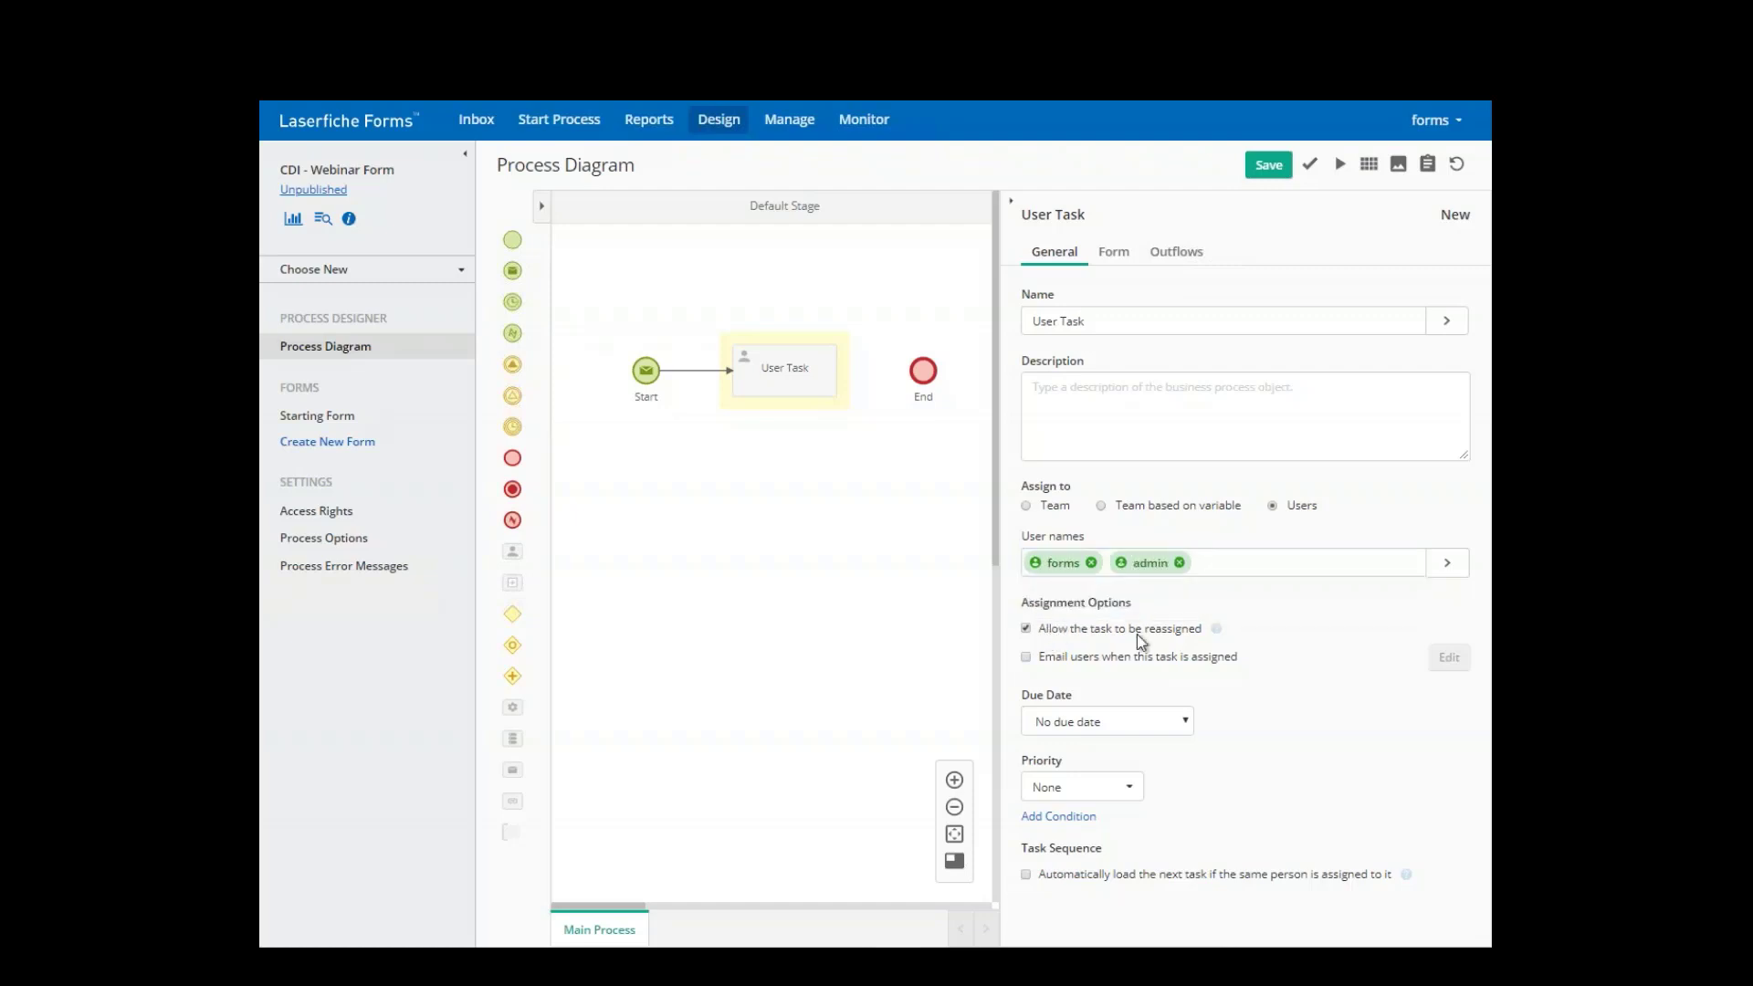
- Email the assignees when the task is assigned, using the default message and priority None
{"action": "left_click", "coordinate": [1026, 655]}
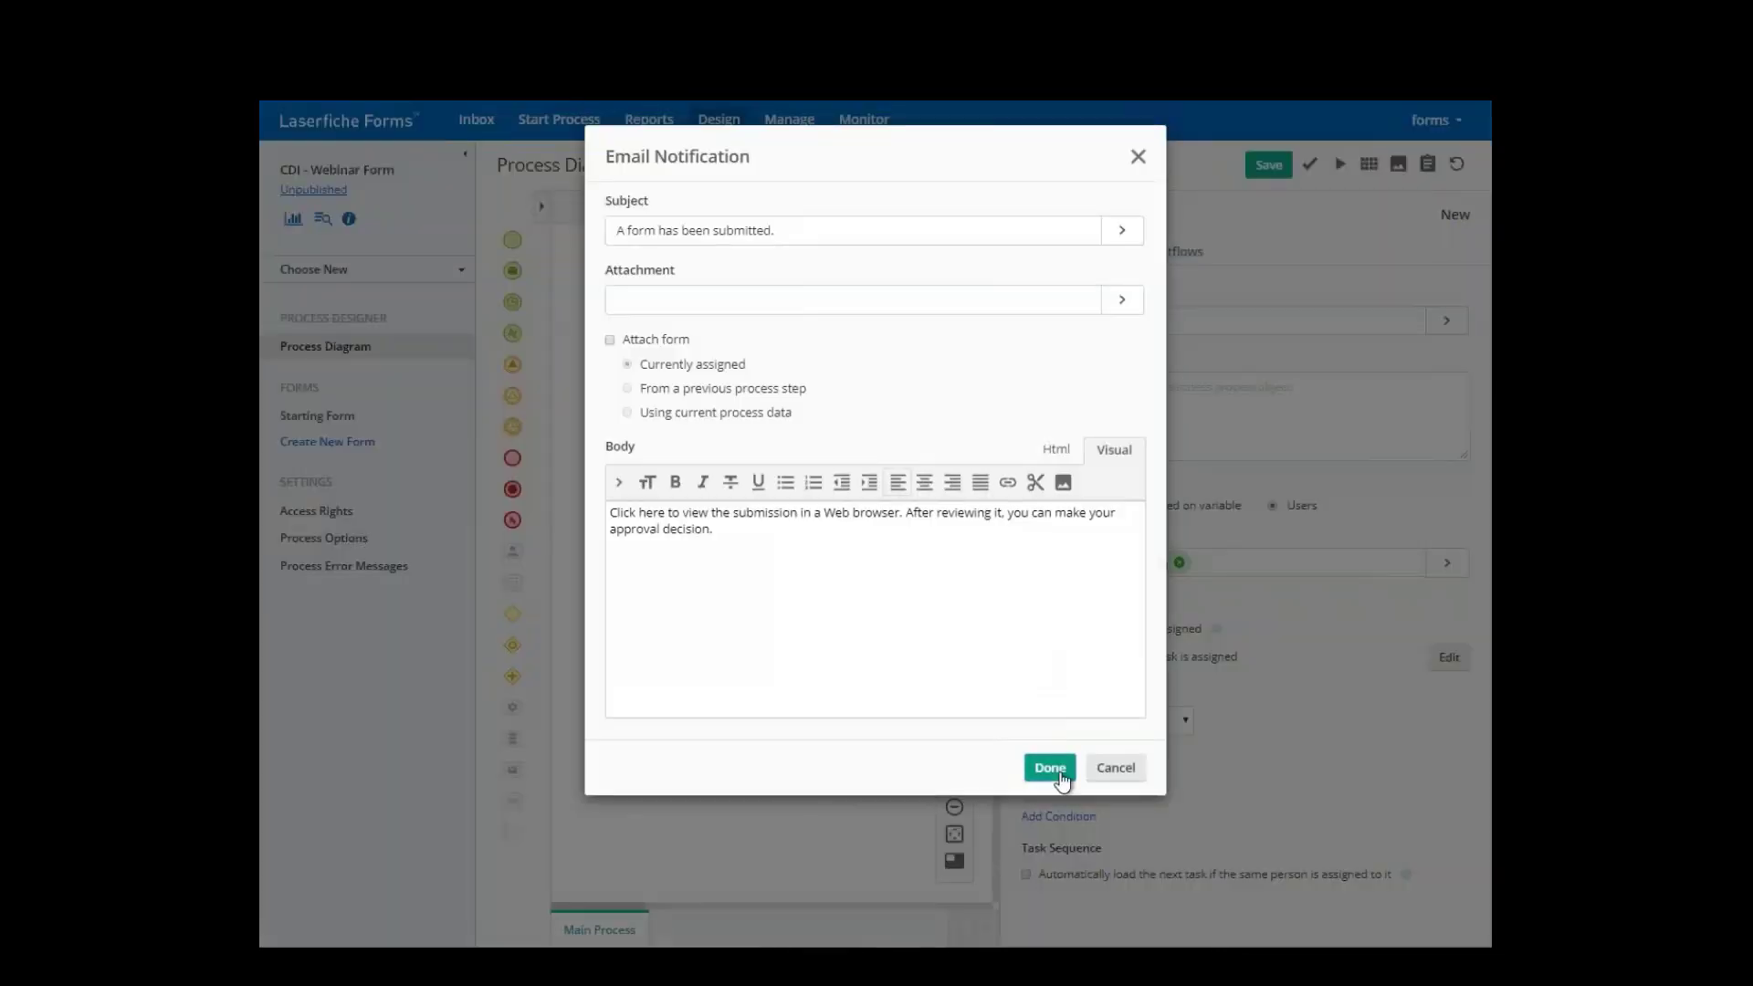
{"action": "left_click", "coordinate": [1050, 767]}
{"action": "left_click", "coordinate": [1101, 794]}
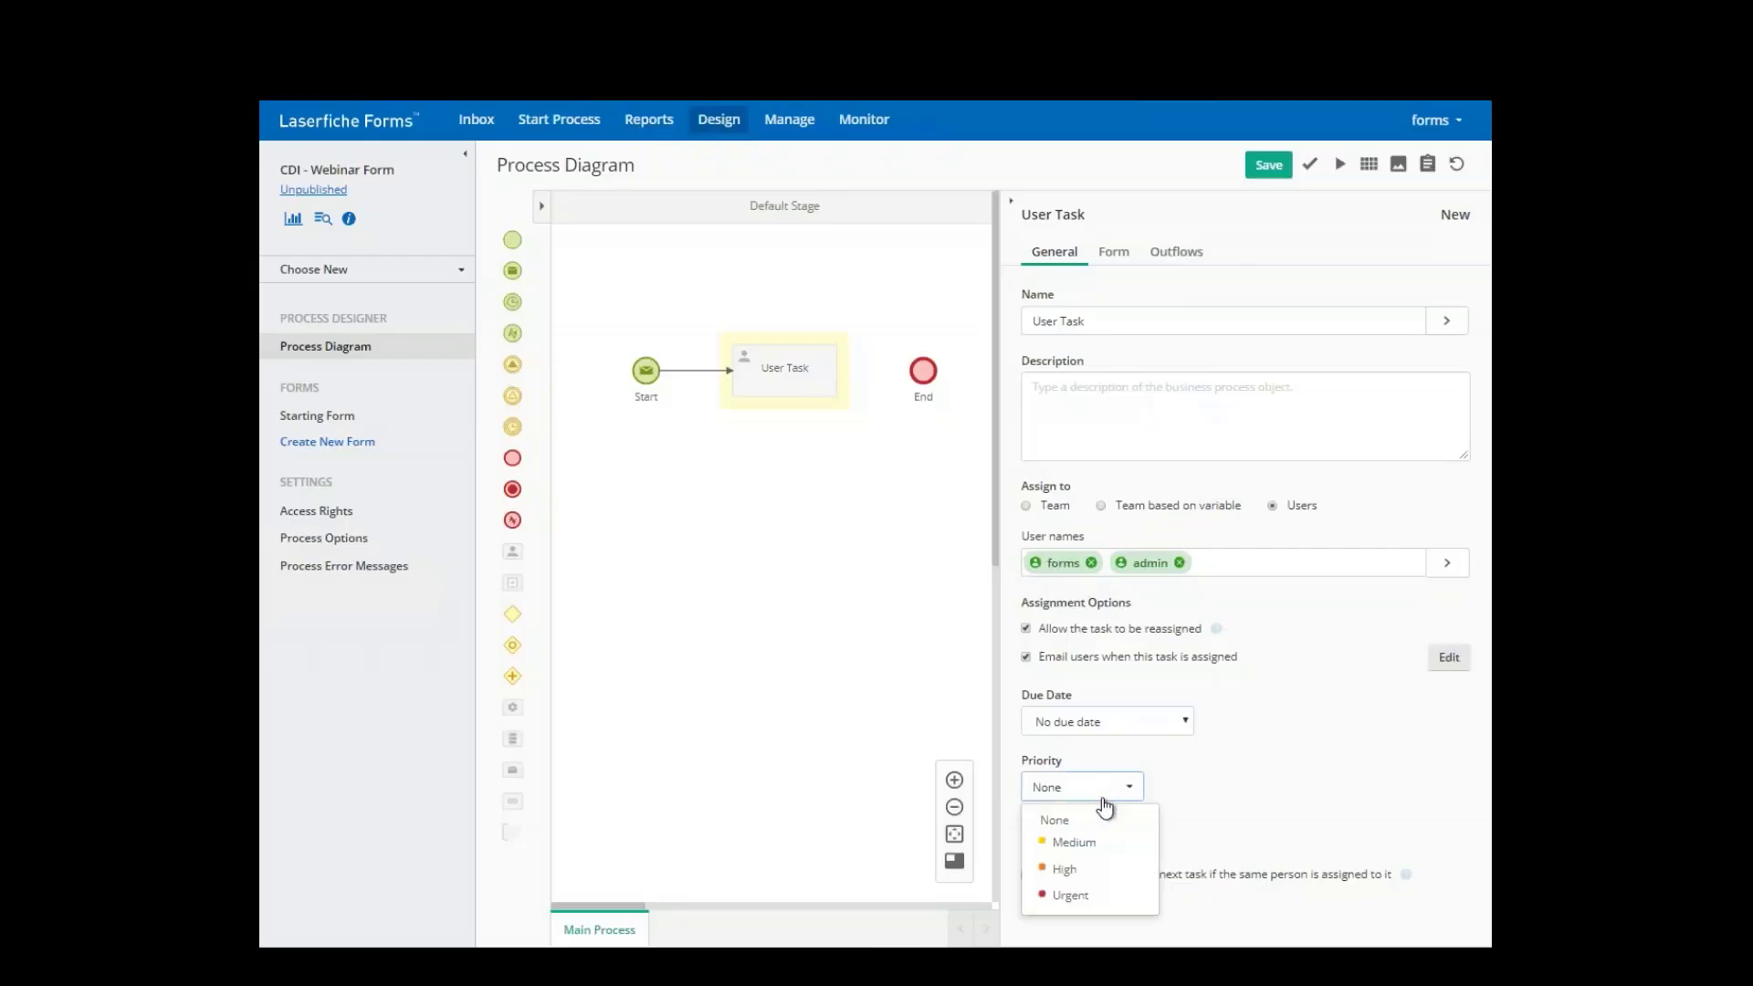
{"action": "left_click", "coordinate": [1111, 787]}
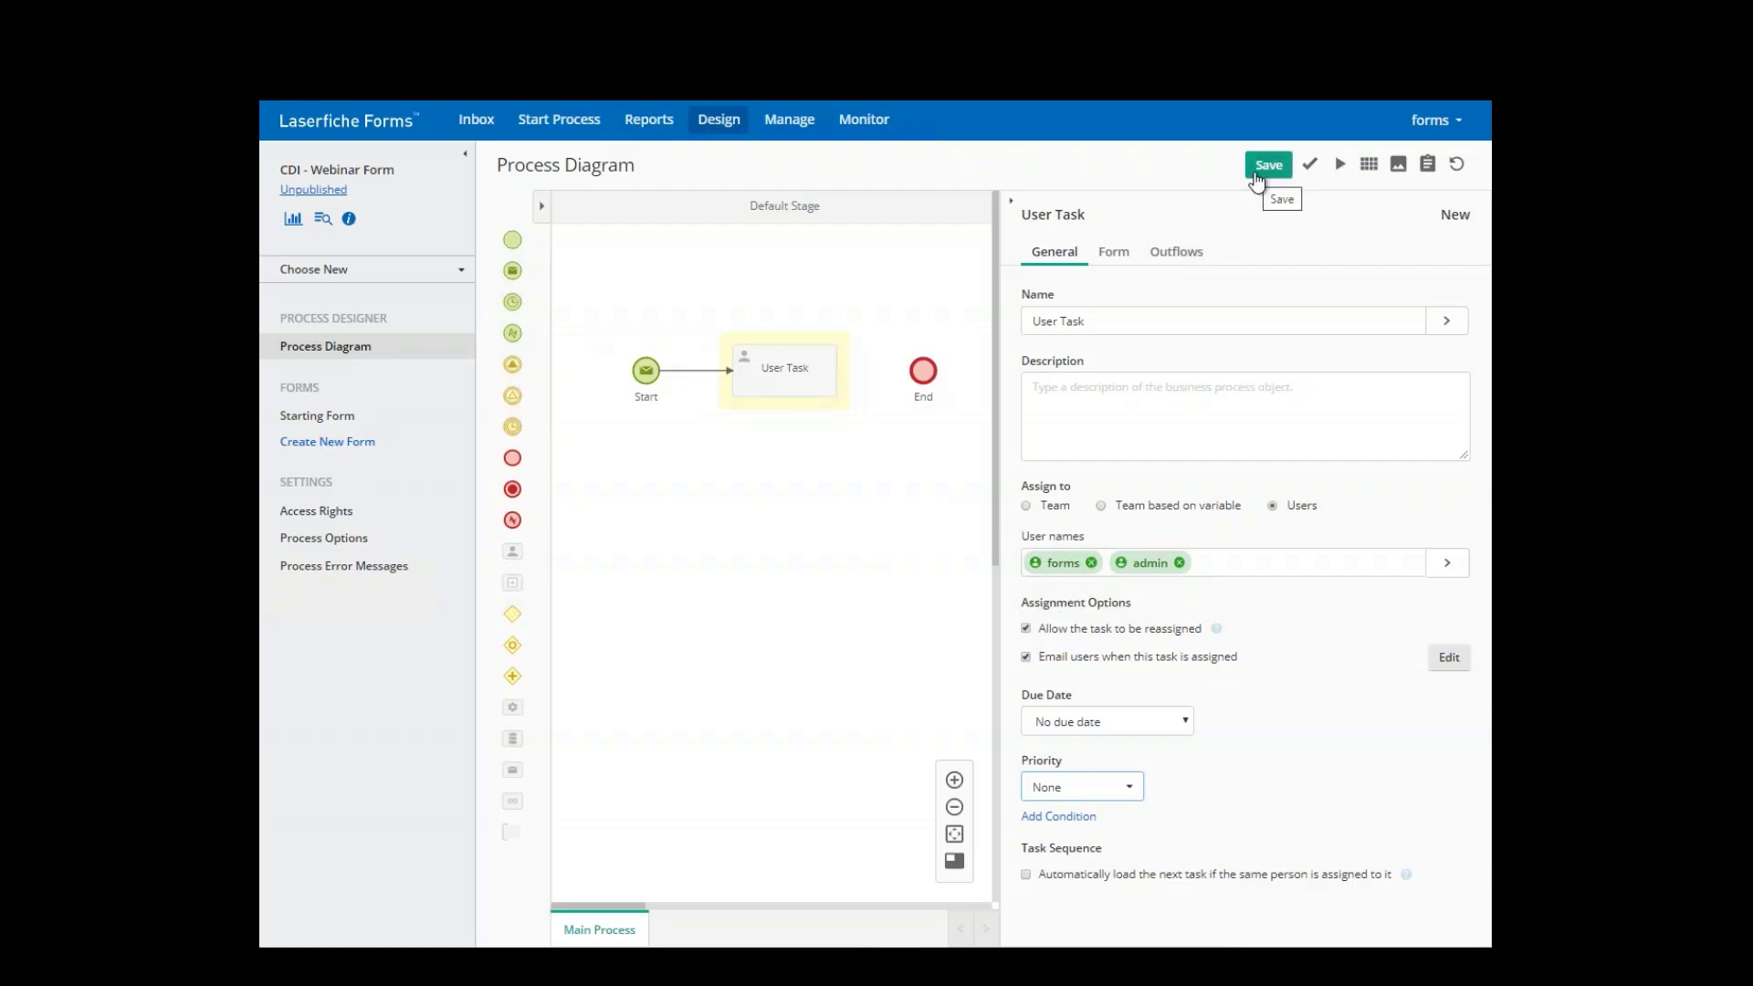
- Set the User Task to display the Starting Form
{"action": "left_click", "coordinate": [1107, 254]}
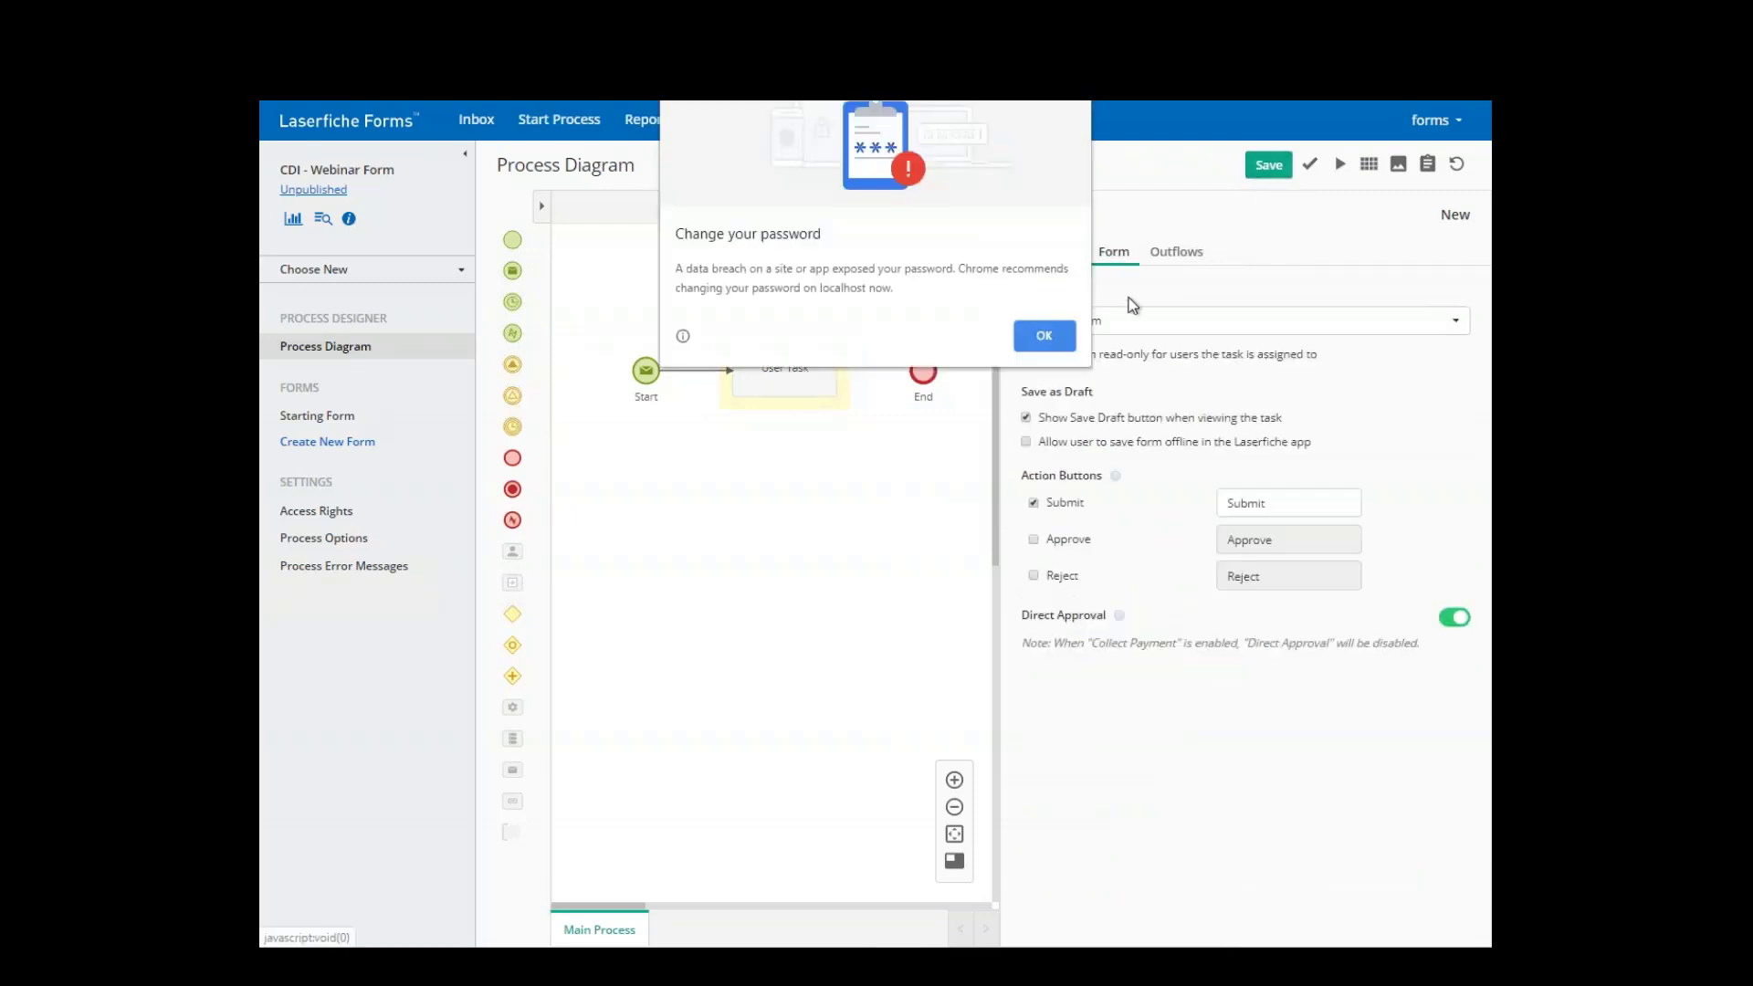
{"action": "left_click", "coordinate": [1063, 339]}
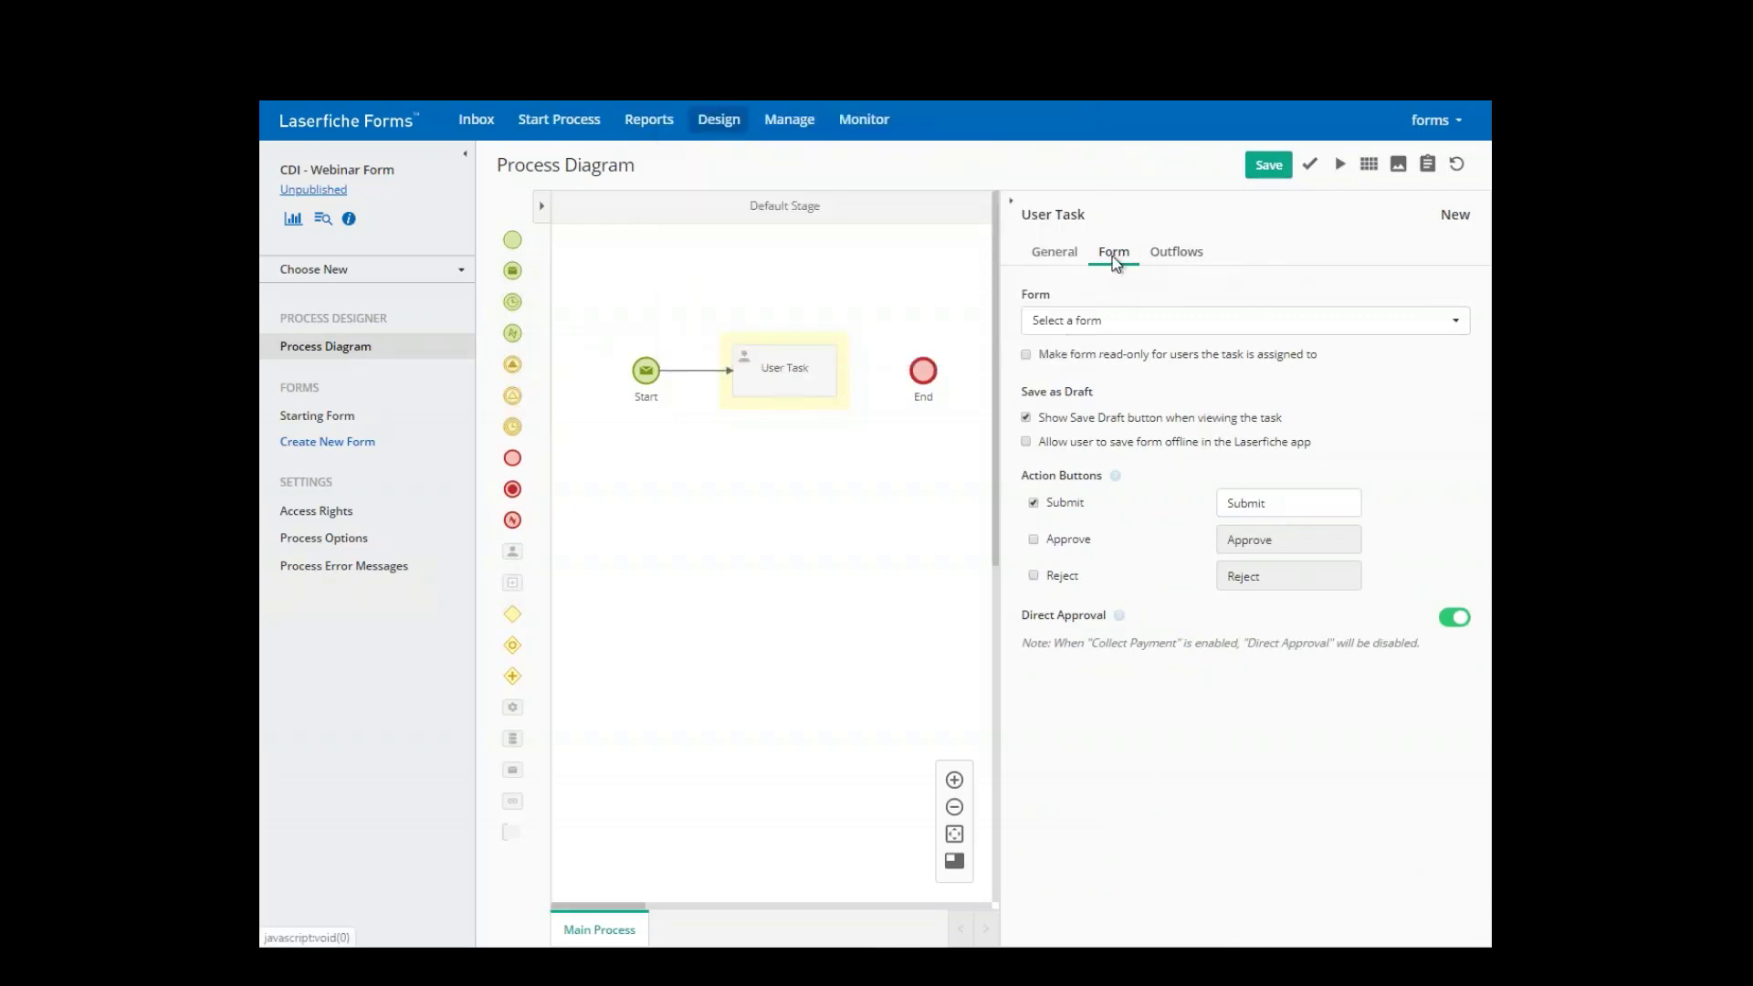
{"action": "left_click", "coordinate": [1130, 324]}
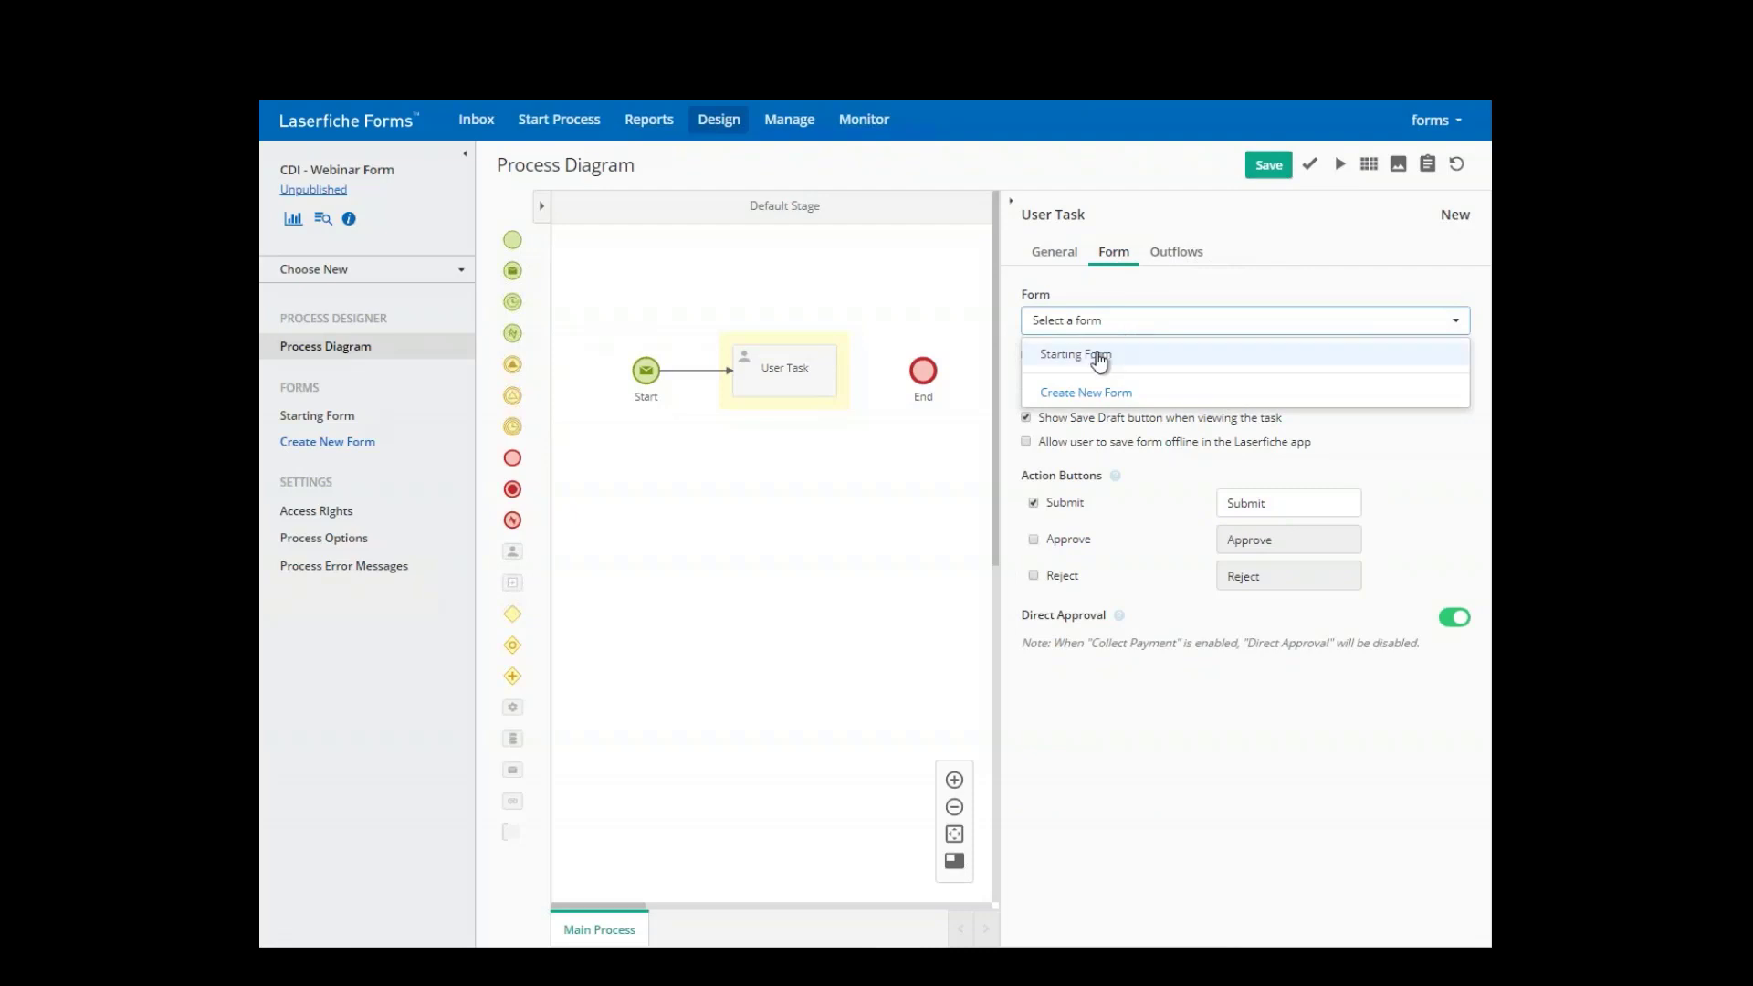
{"action": "left_click", "coordinate": [1095, 356]}
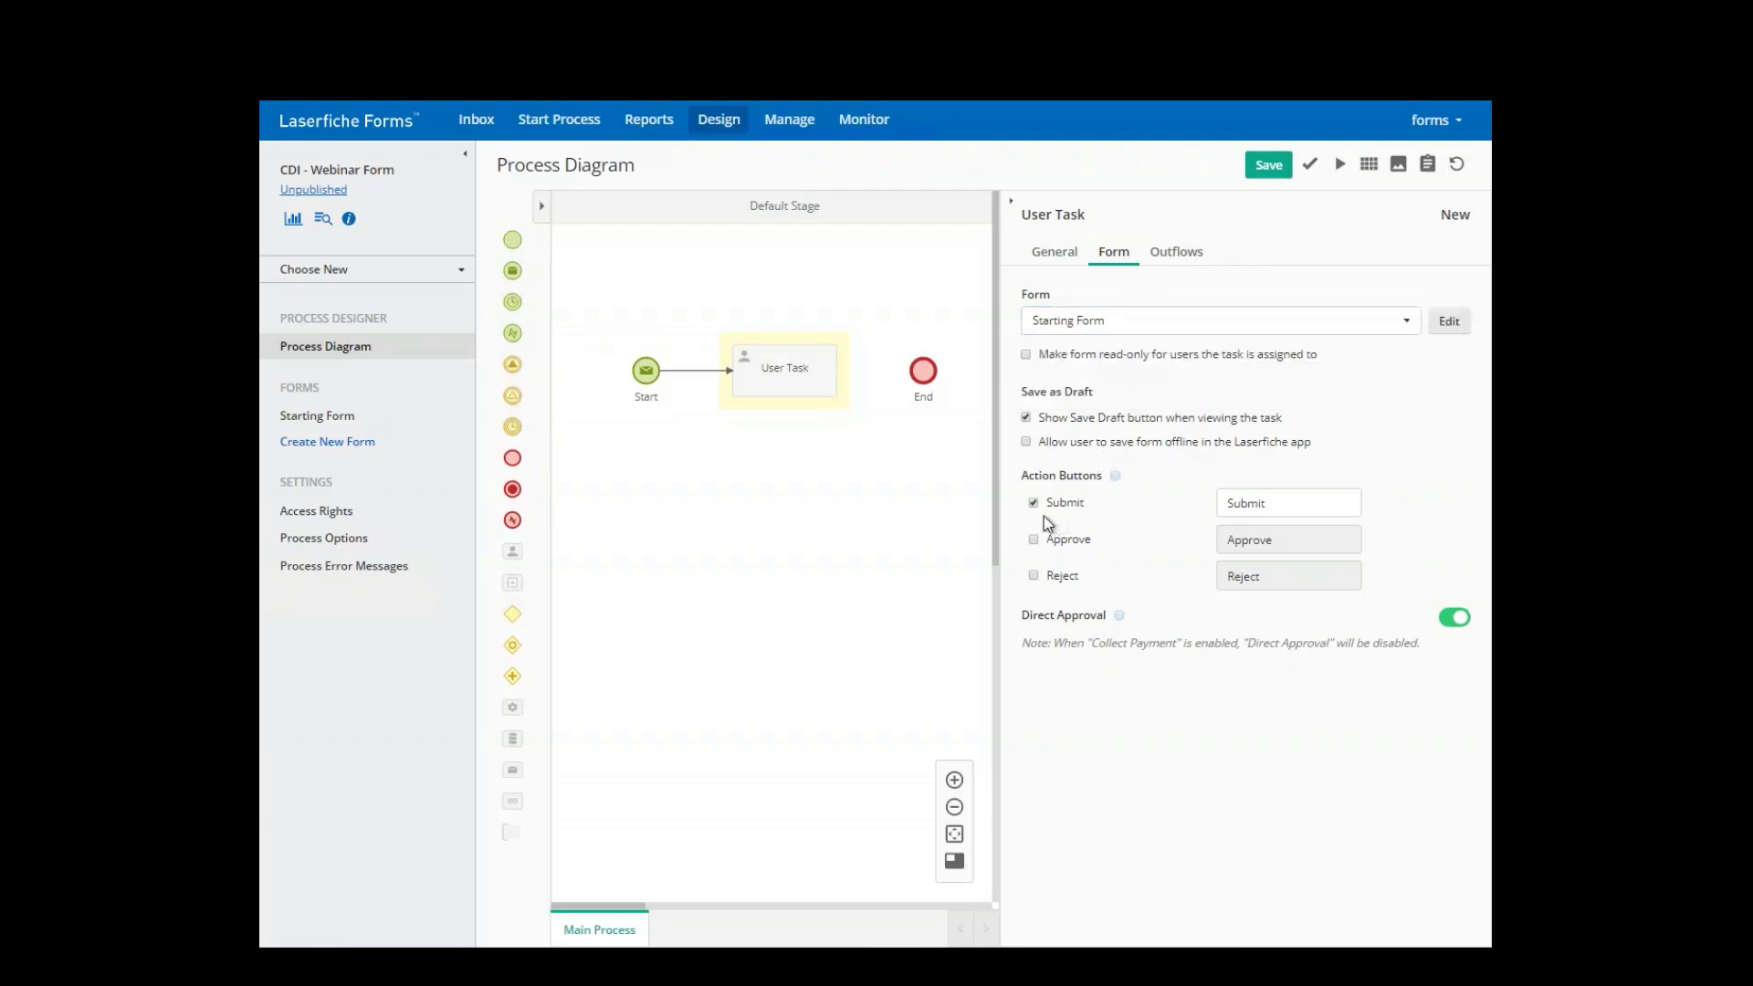
- Replace Submit with actions labelled 'Approve Form' and 'Reject Form', and save the process
{"action": "left_click", "coordinate": [1033, 540]}
{"action": "left_click", "coordinate": [1032, 575]}
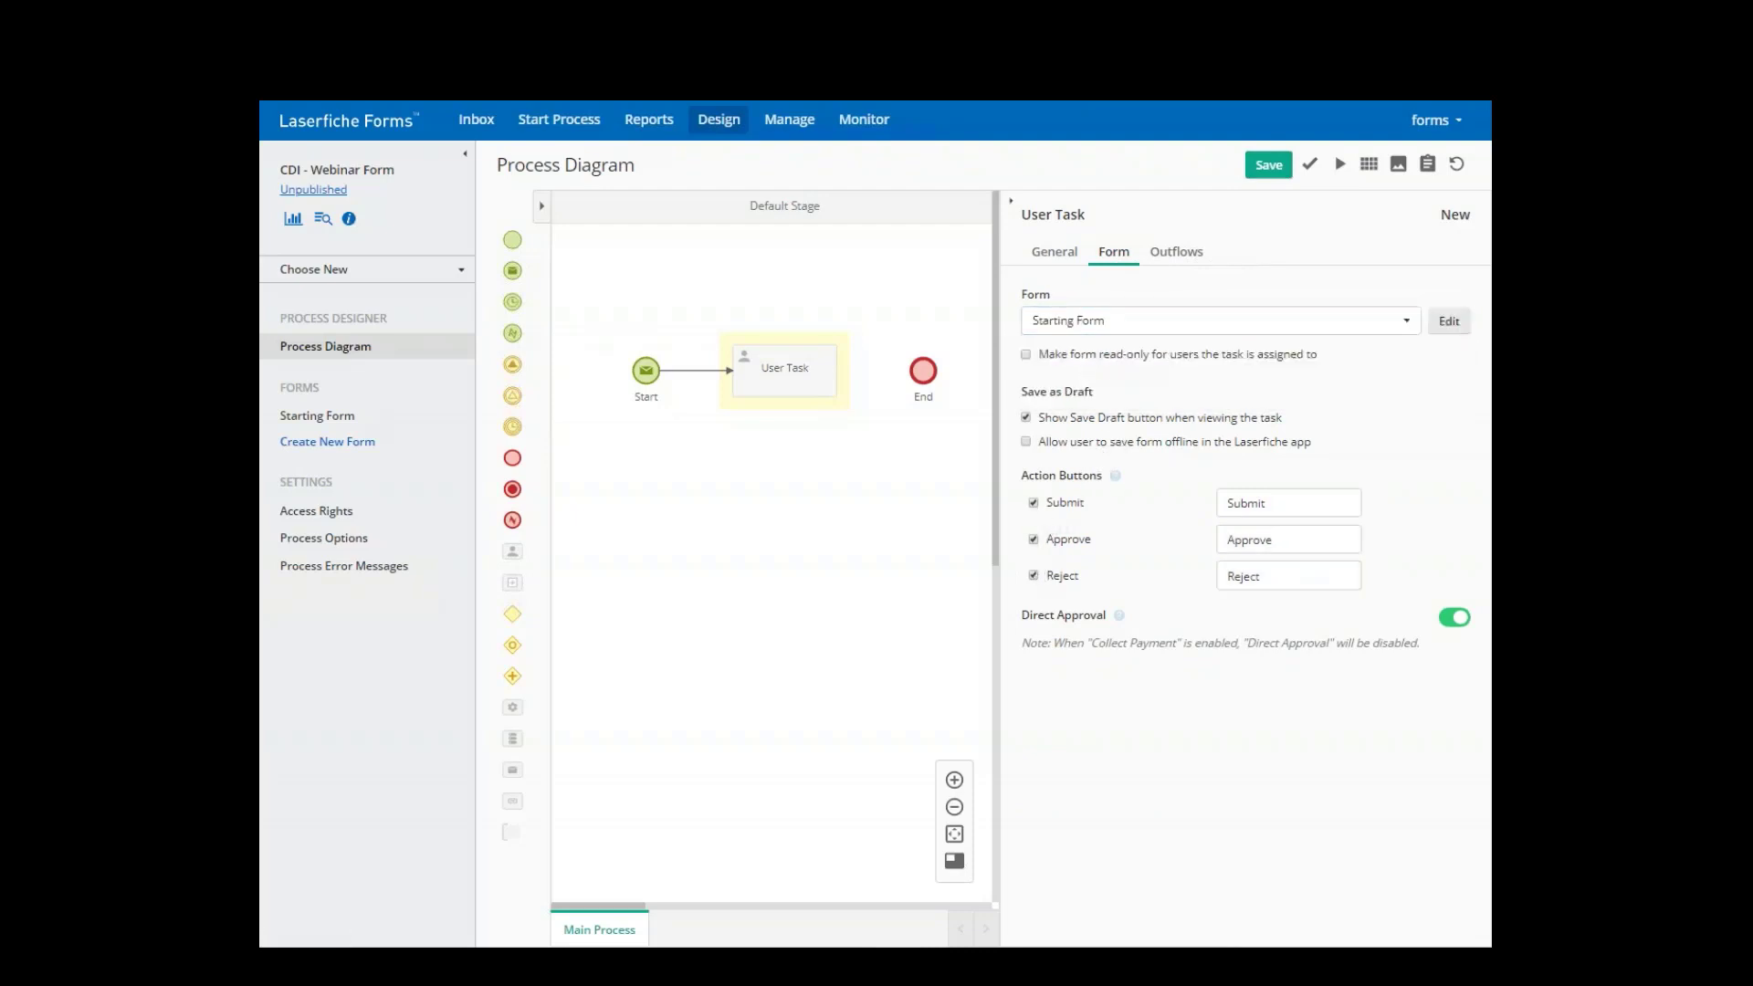
{"action": "left_click", "coordinate": [1034, 502]}
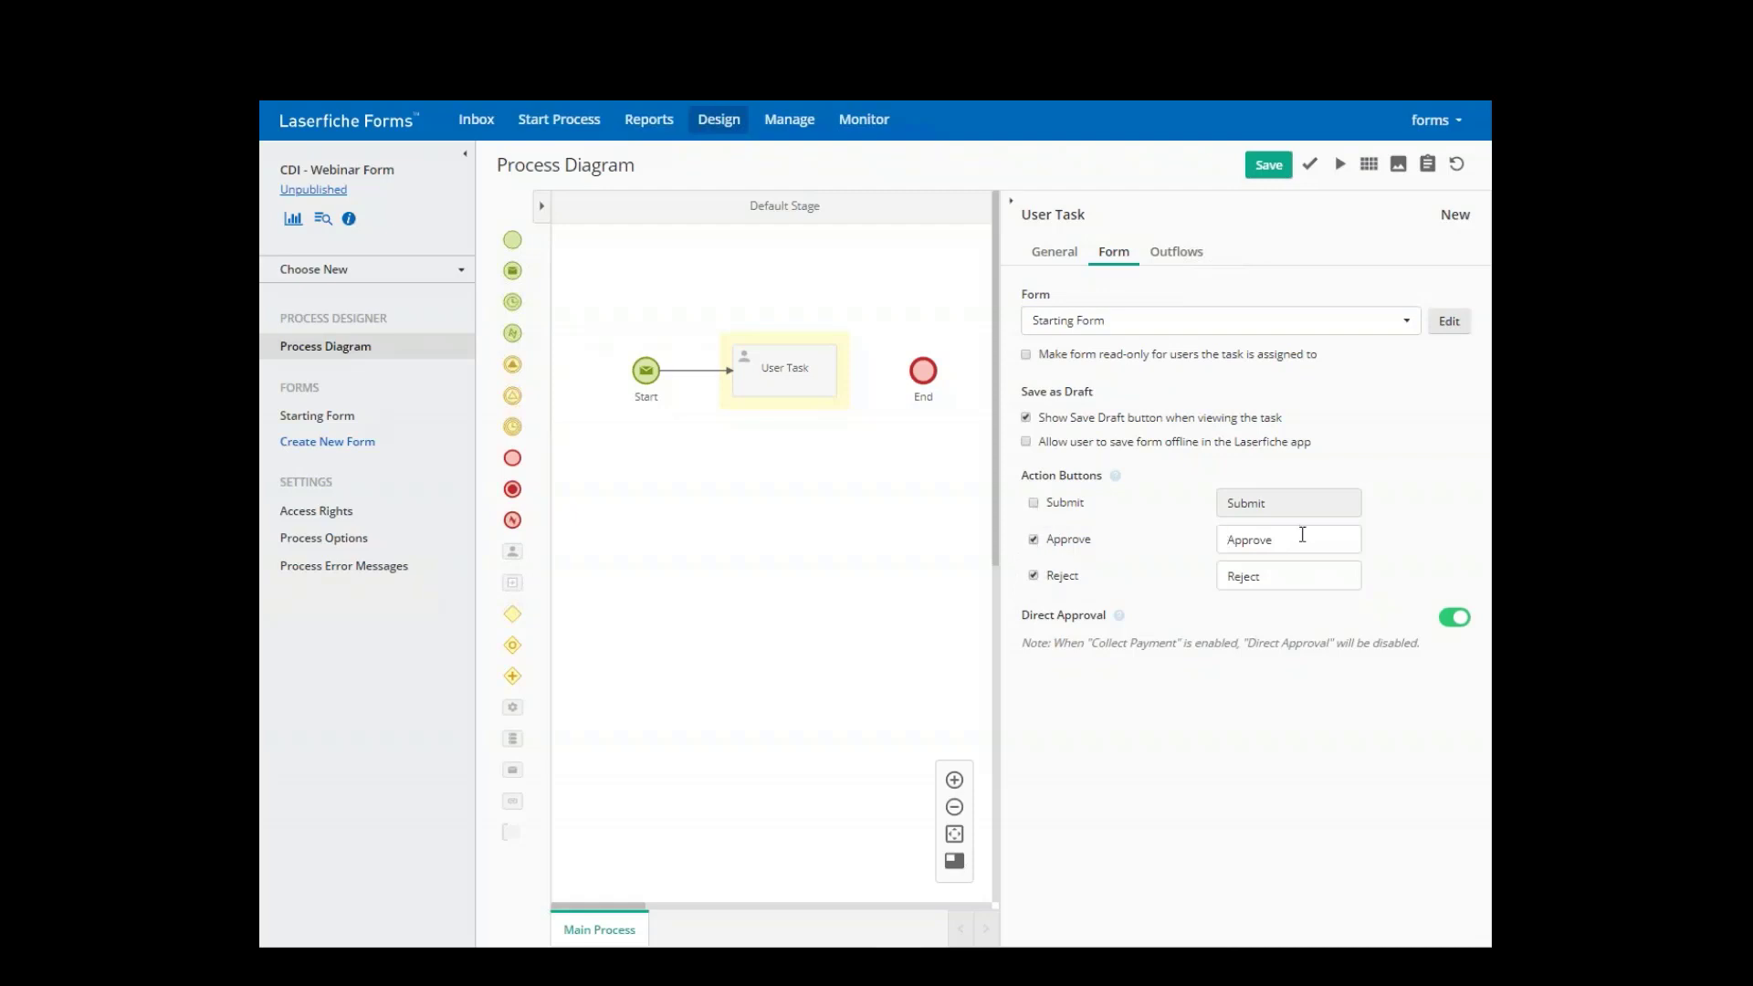
{"action": "double_click", "coordinate": [1258, 539]}
{"action": "key", "text": "Right"}
{"action": "type", "text": "Form"}
{"action": "left_click", "coordinate": [1300, 576]}
{"action": "type", "text": "Form"}
{"action": "left_click", "coordinate": [1258, 169]}
{"action": "left_click", "coordinate": [1011, 202]}
- Move the End event further right to make room in the diagram
{"action": "left_click", "coordinate": [923, 371]}
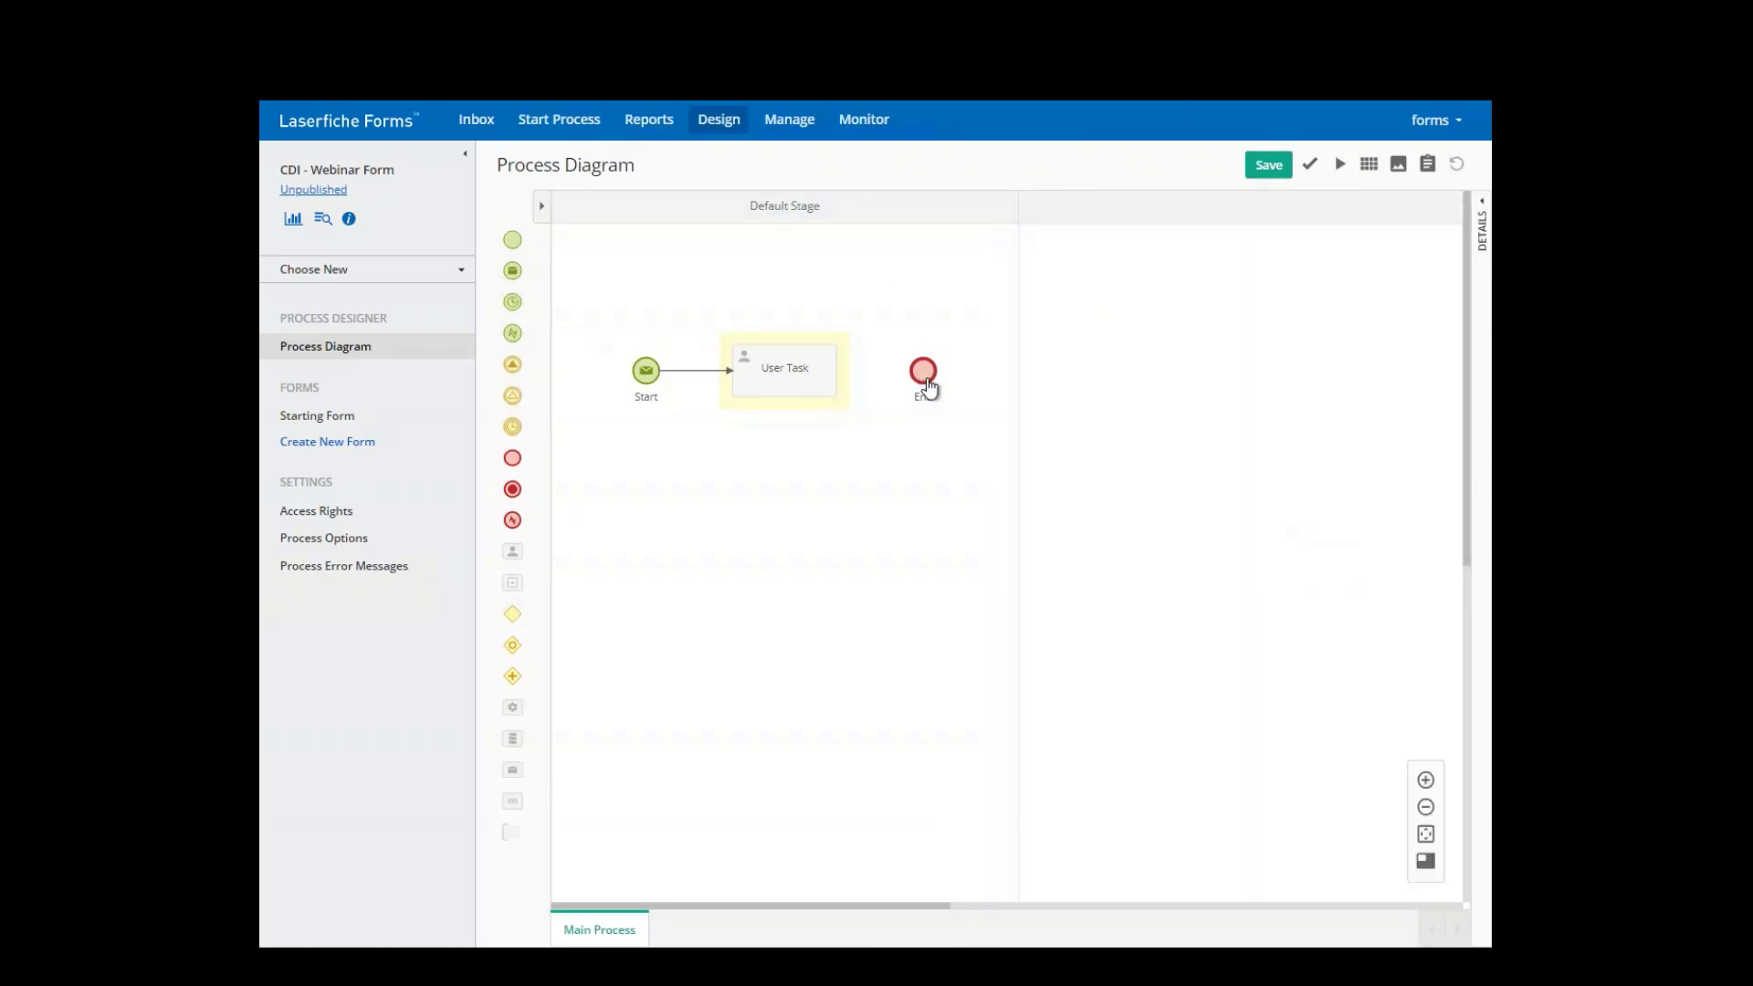
{"action": "left_click", "coordinate": [1028, 341]}
{"action": "left_click_drag", "start_coordinate": [1028, 341], "coordinate": [1213, 356]}
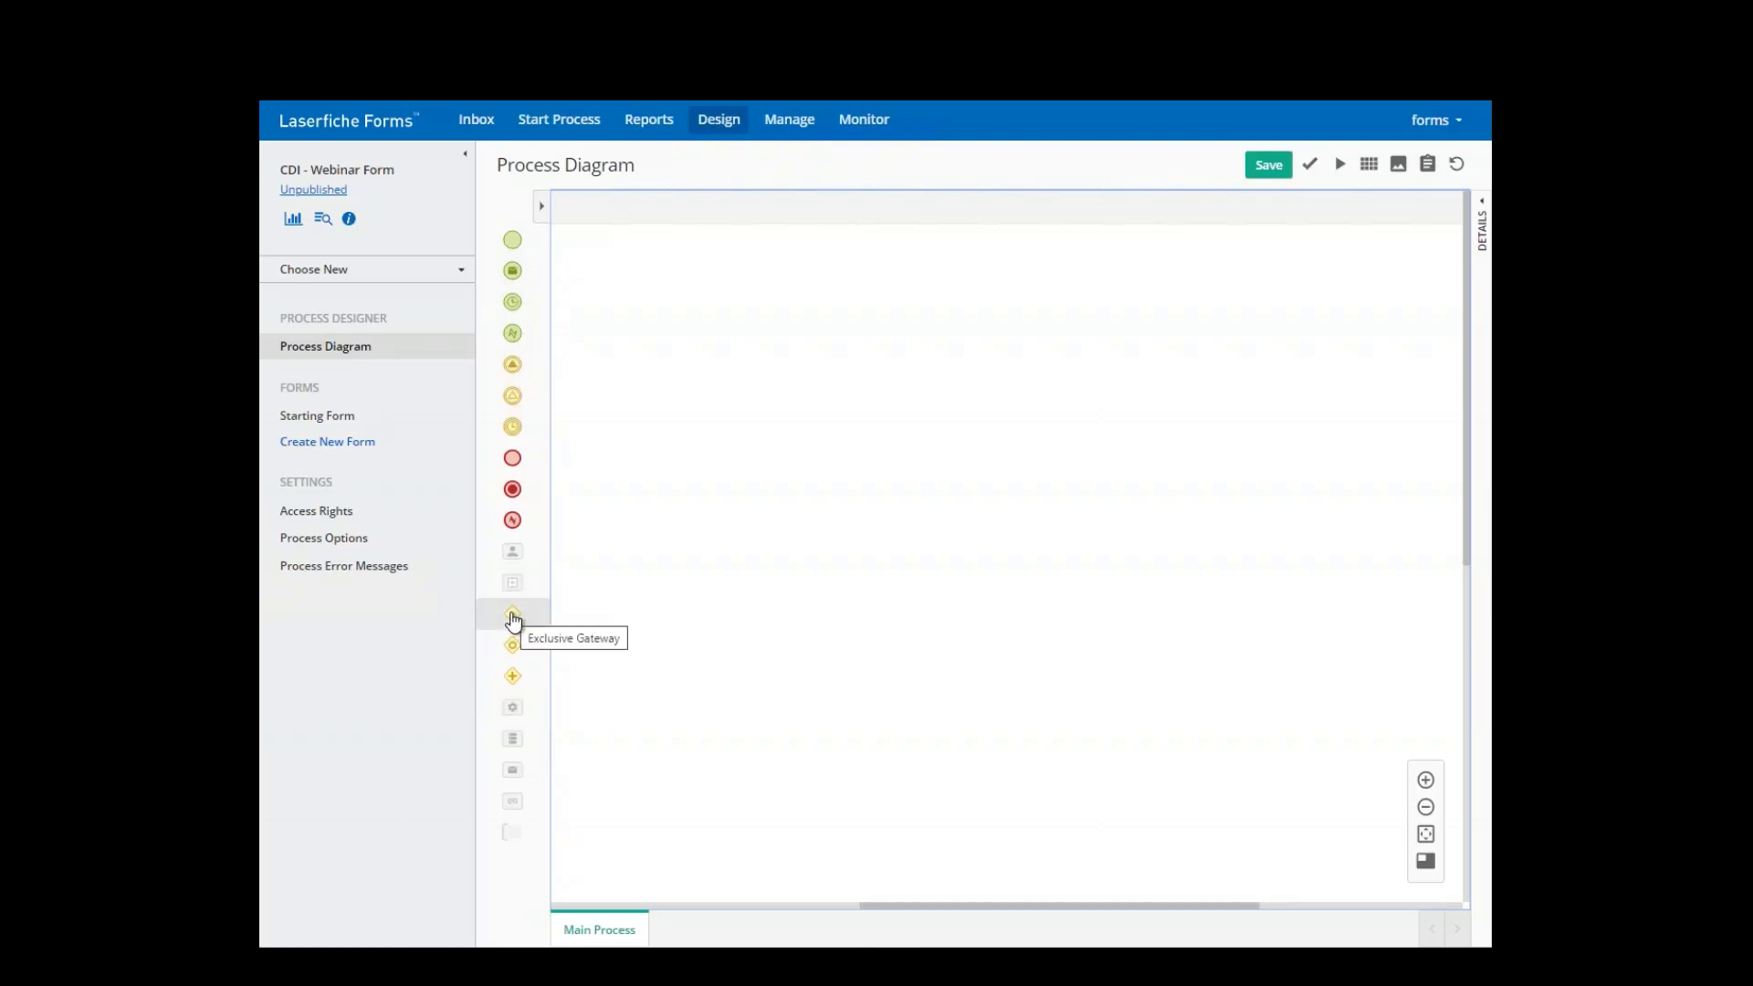
{"action": "left_click_drag", "start_coordinate": [512, 457], "coordinate": [767, 359]}
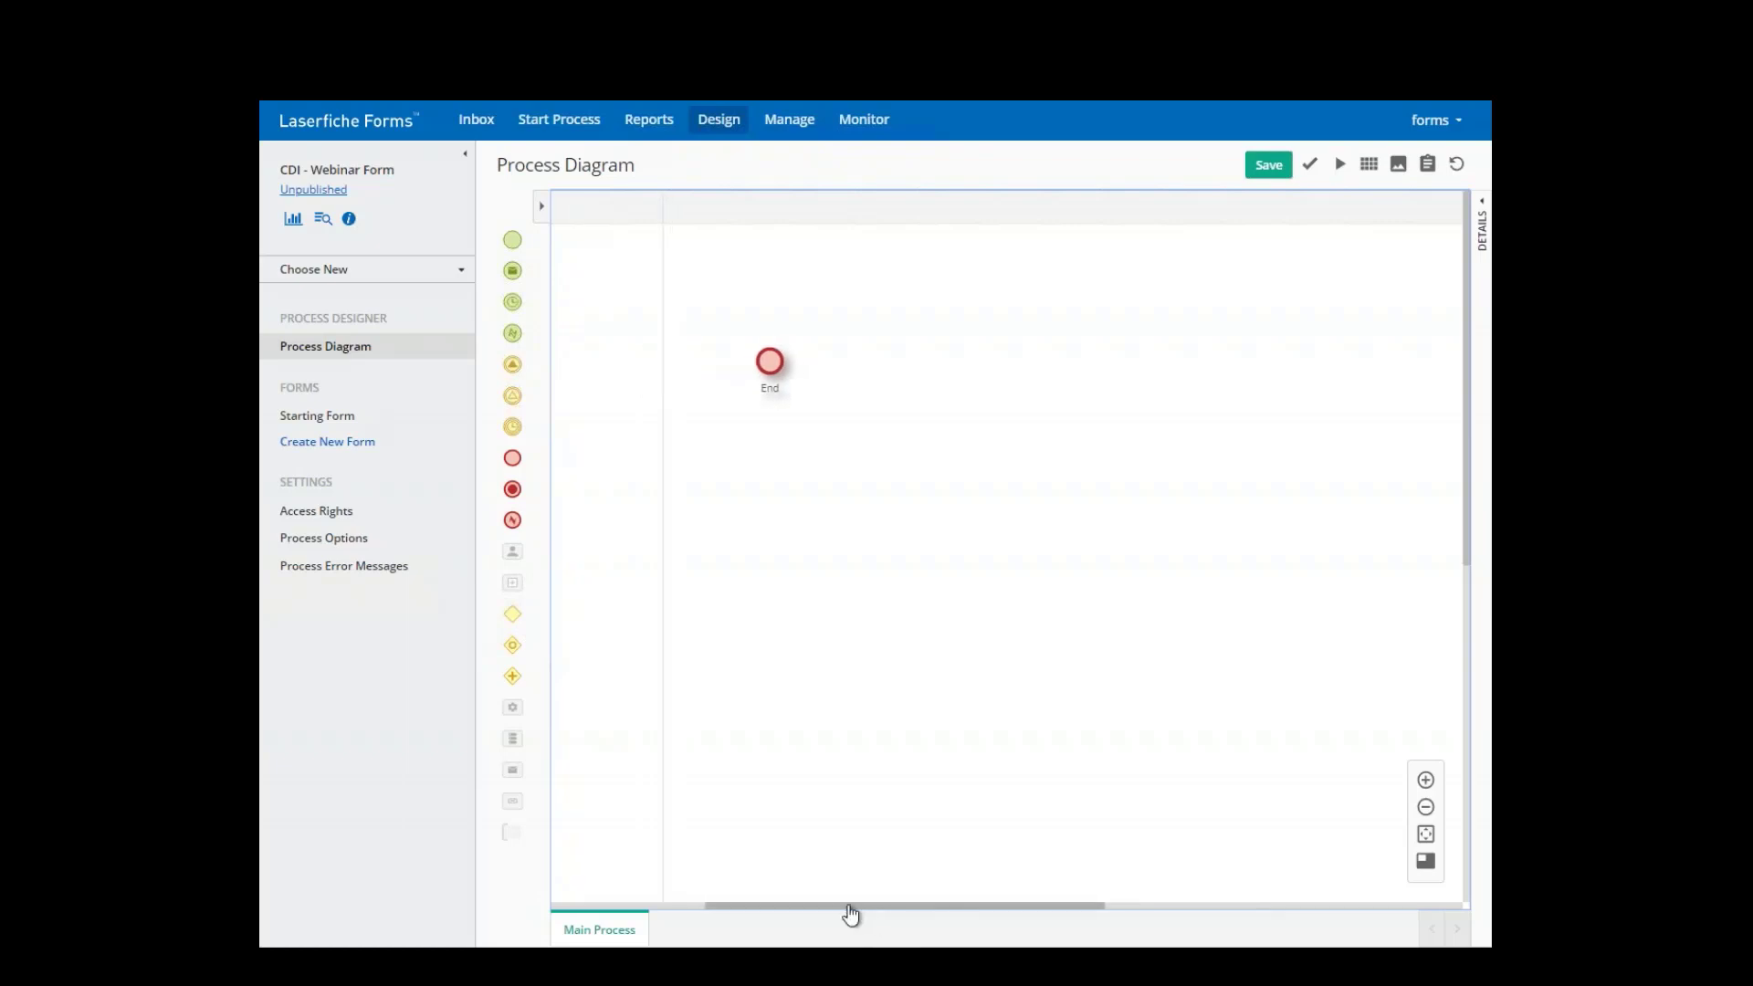
{"action": "left_click_drag", "start_coordinate": [849, 912], "coordinate": [690, 722]}
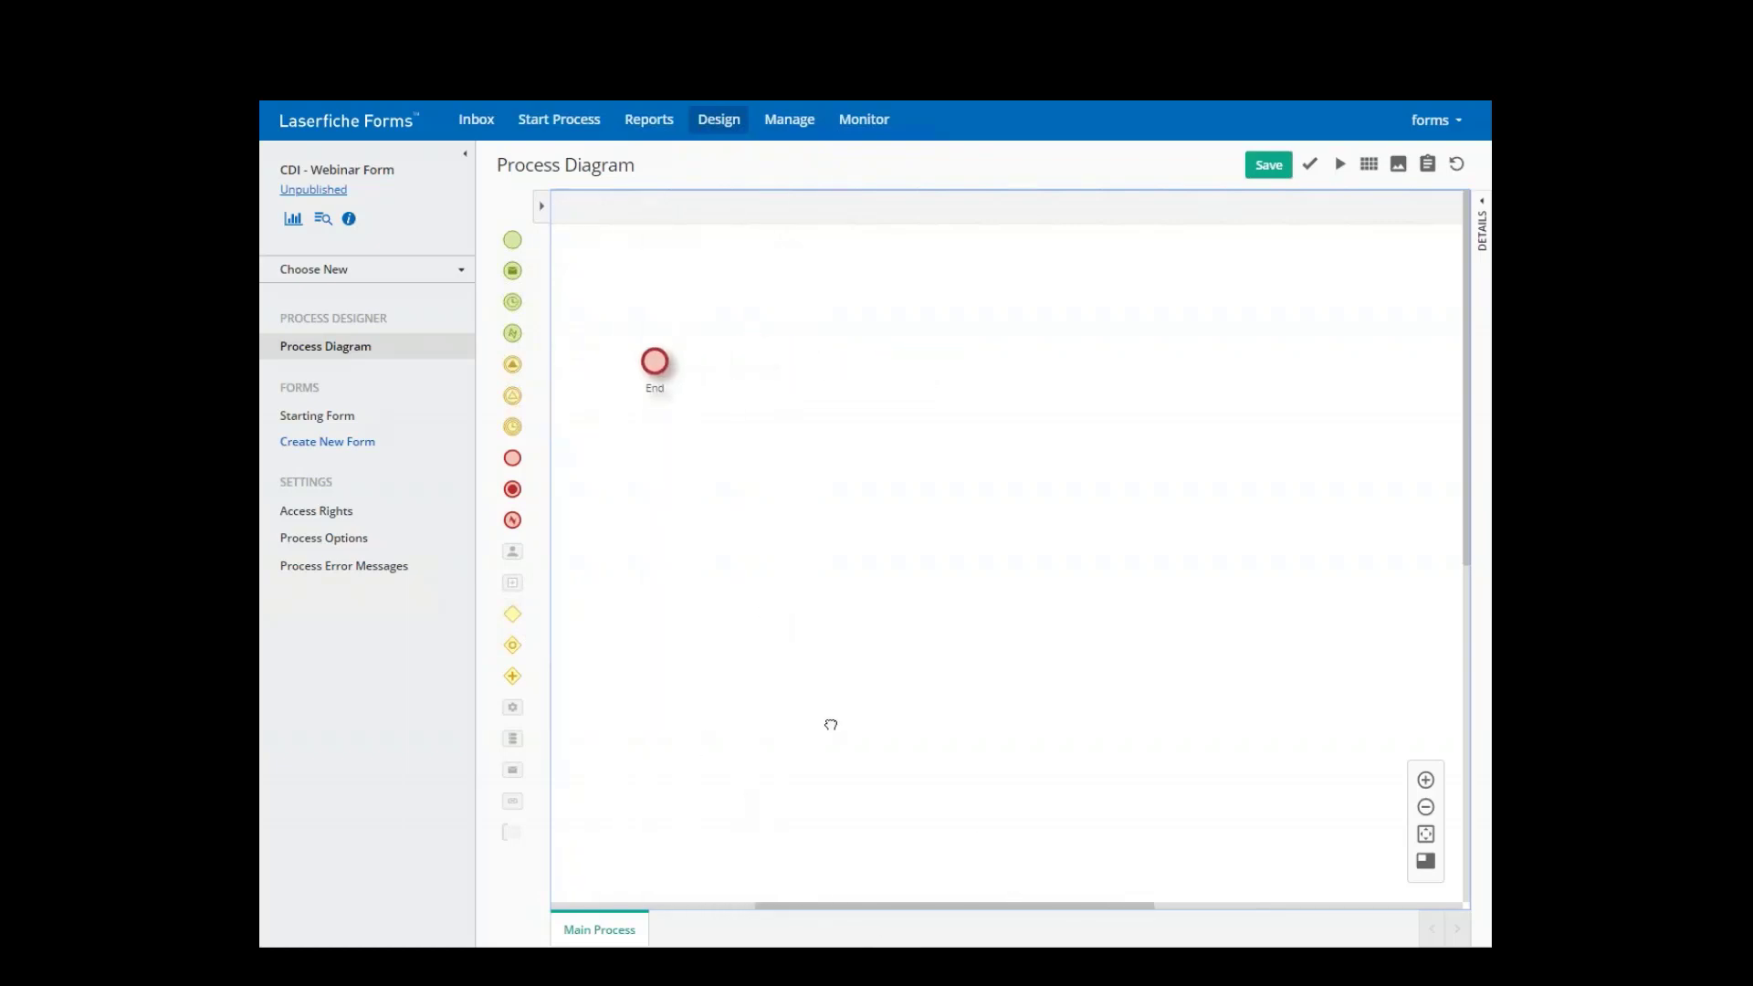
{"action": "left_click_drag", "start_coordinate": [831, 724], "coordinate": [868, 551]}
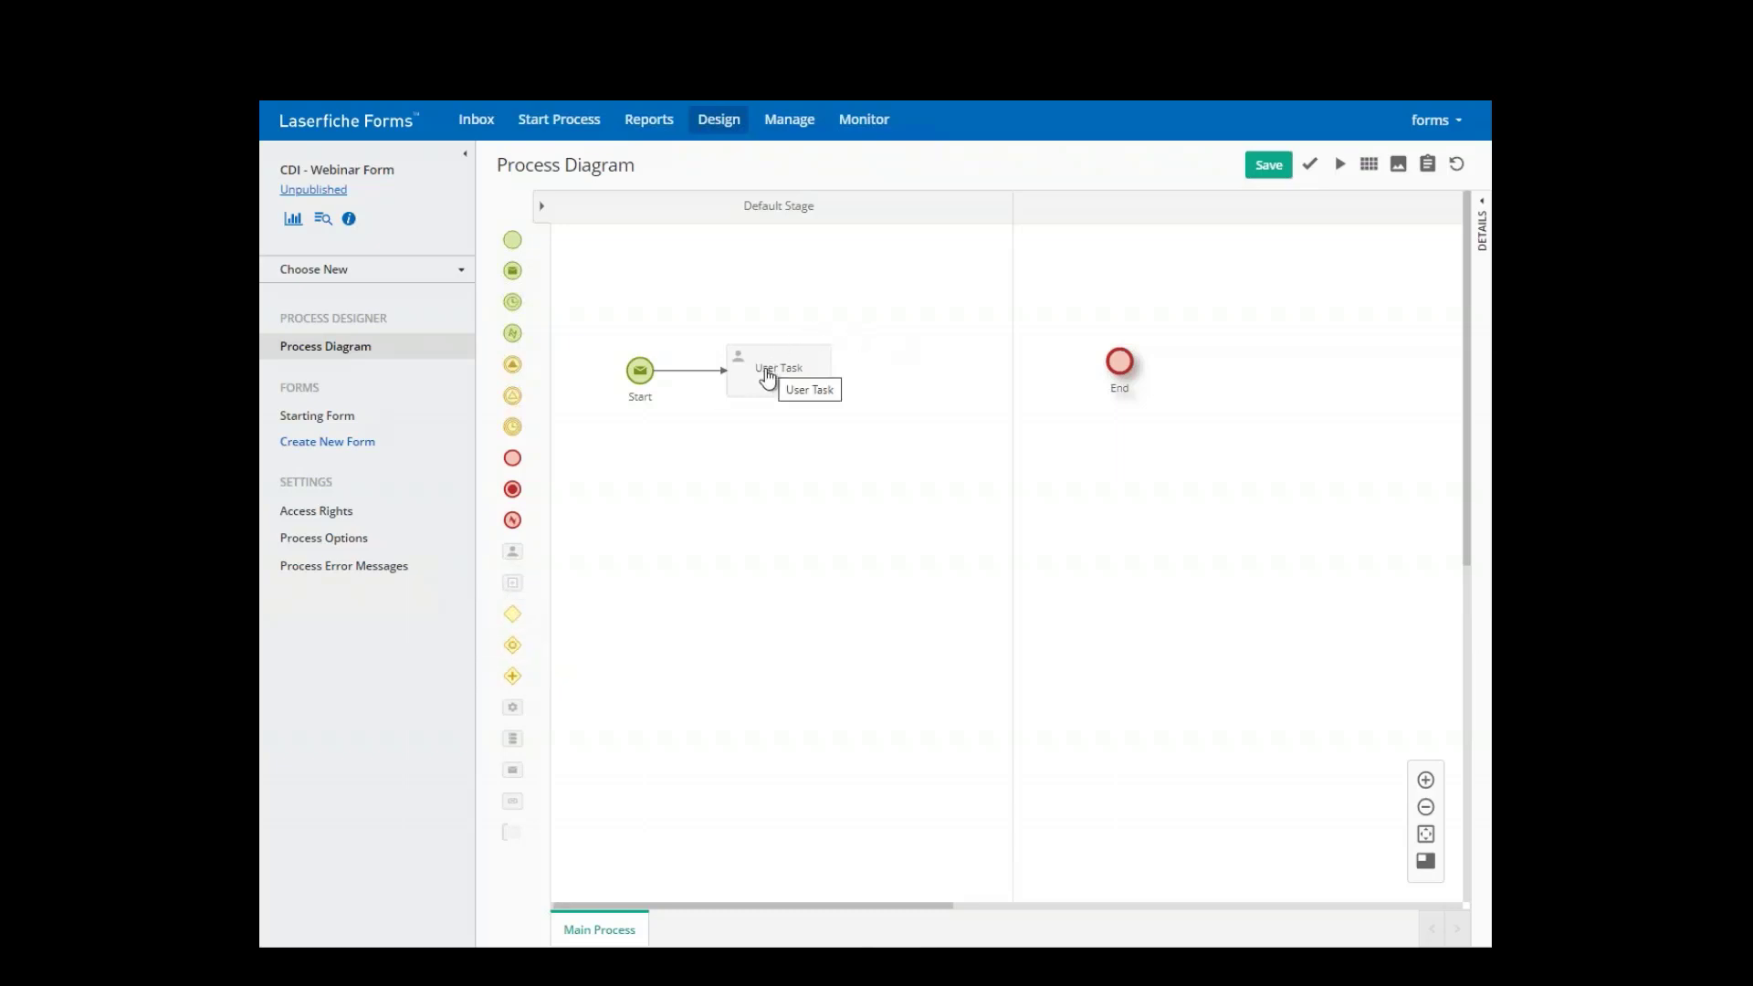
- Add an Exclusive Gateway and connect the User Task to it
{"action": "left_click_drag", "start_coordinate": [512, 614], "coordinate": [940, 398]}
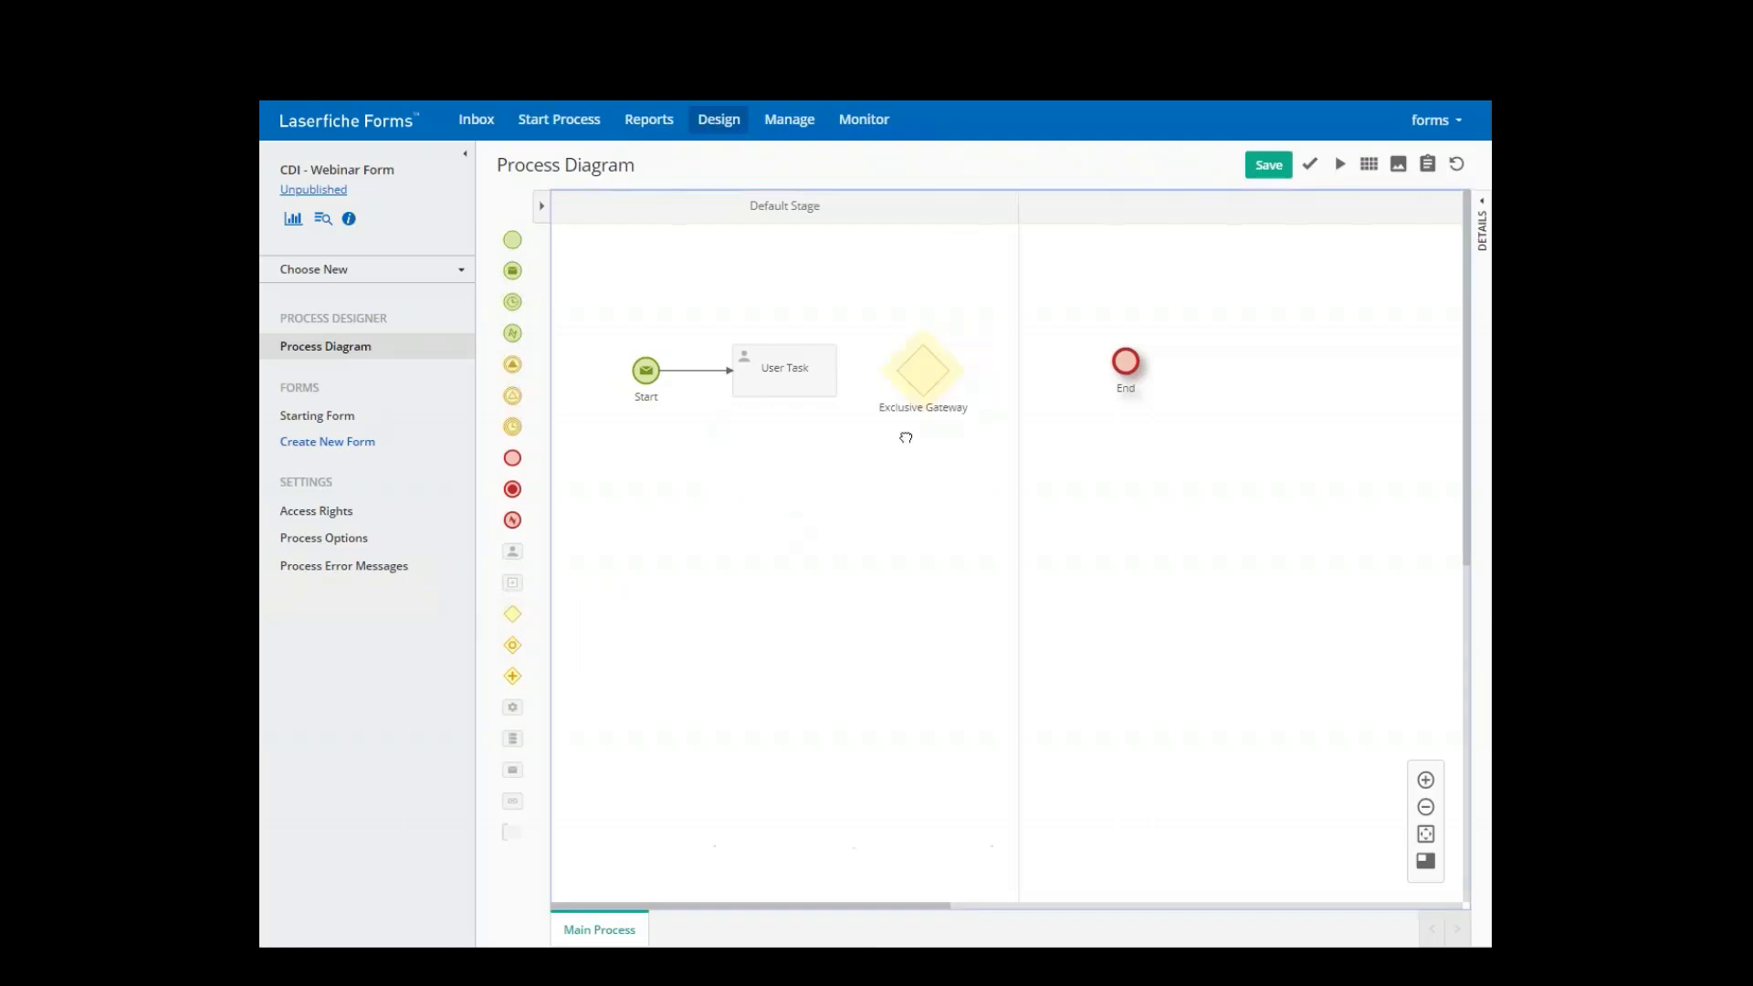
{"action": "left_click", "coordinate": [823, 377]}
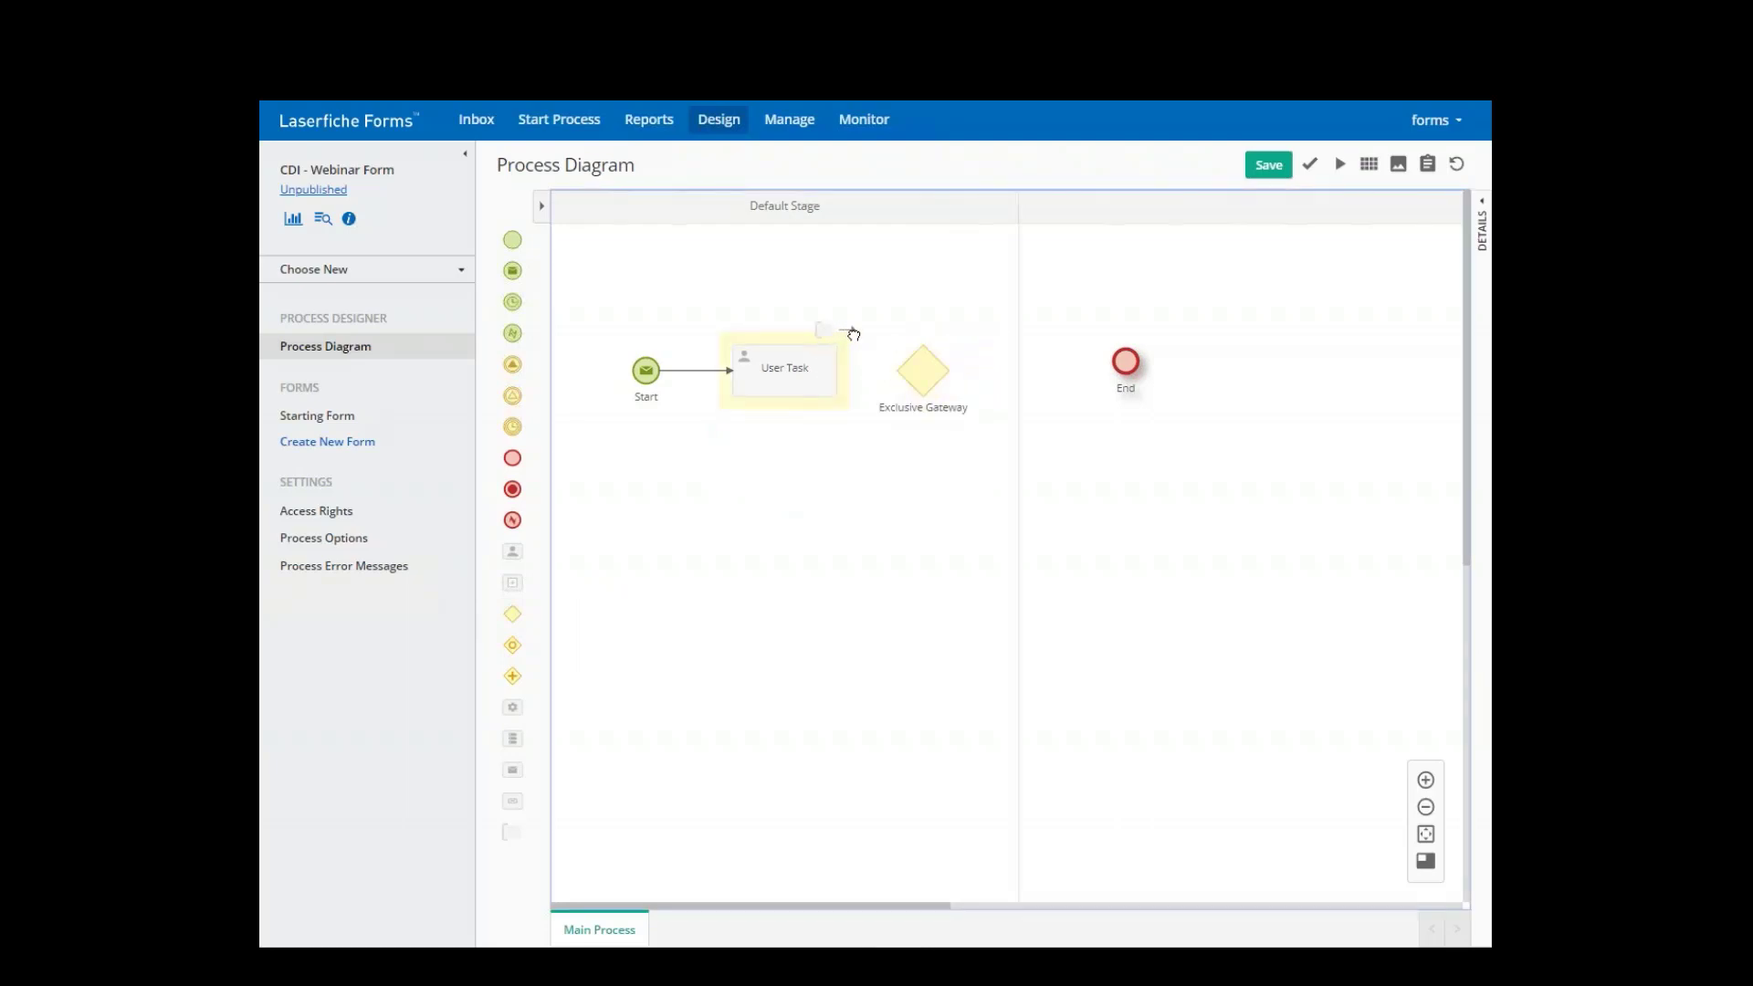
{"action": "left_click_drag", "start_coordinate": [849, 329], "coordinate": [899, 370]}
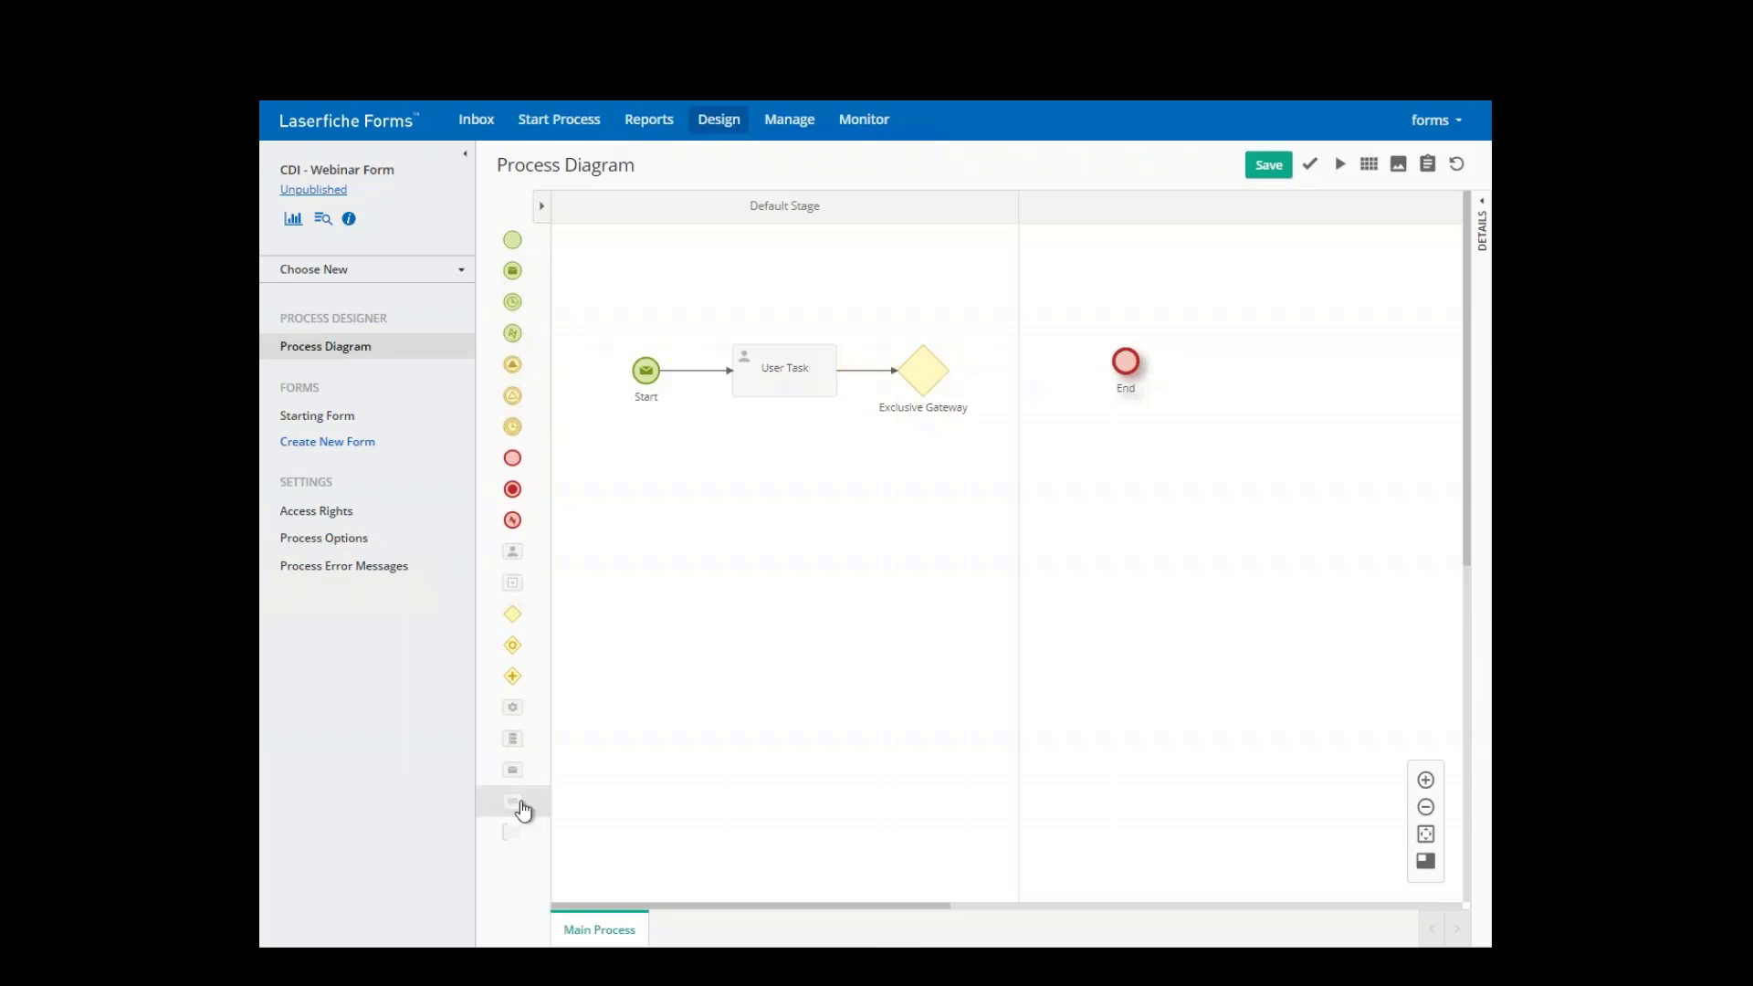
- Add a Save to Repository task in a new stage named 'Service Task = Save to LF'
{"action": "left_click_drag", "start_coordinate": [516, 751], "coordinate": [1050, 387]}
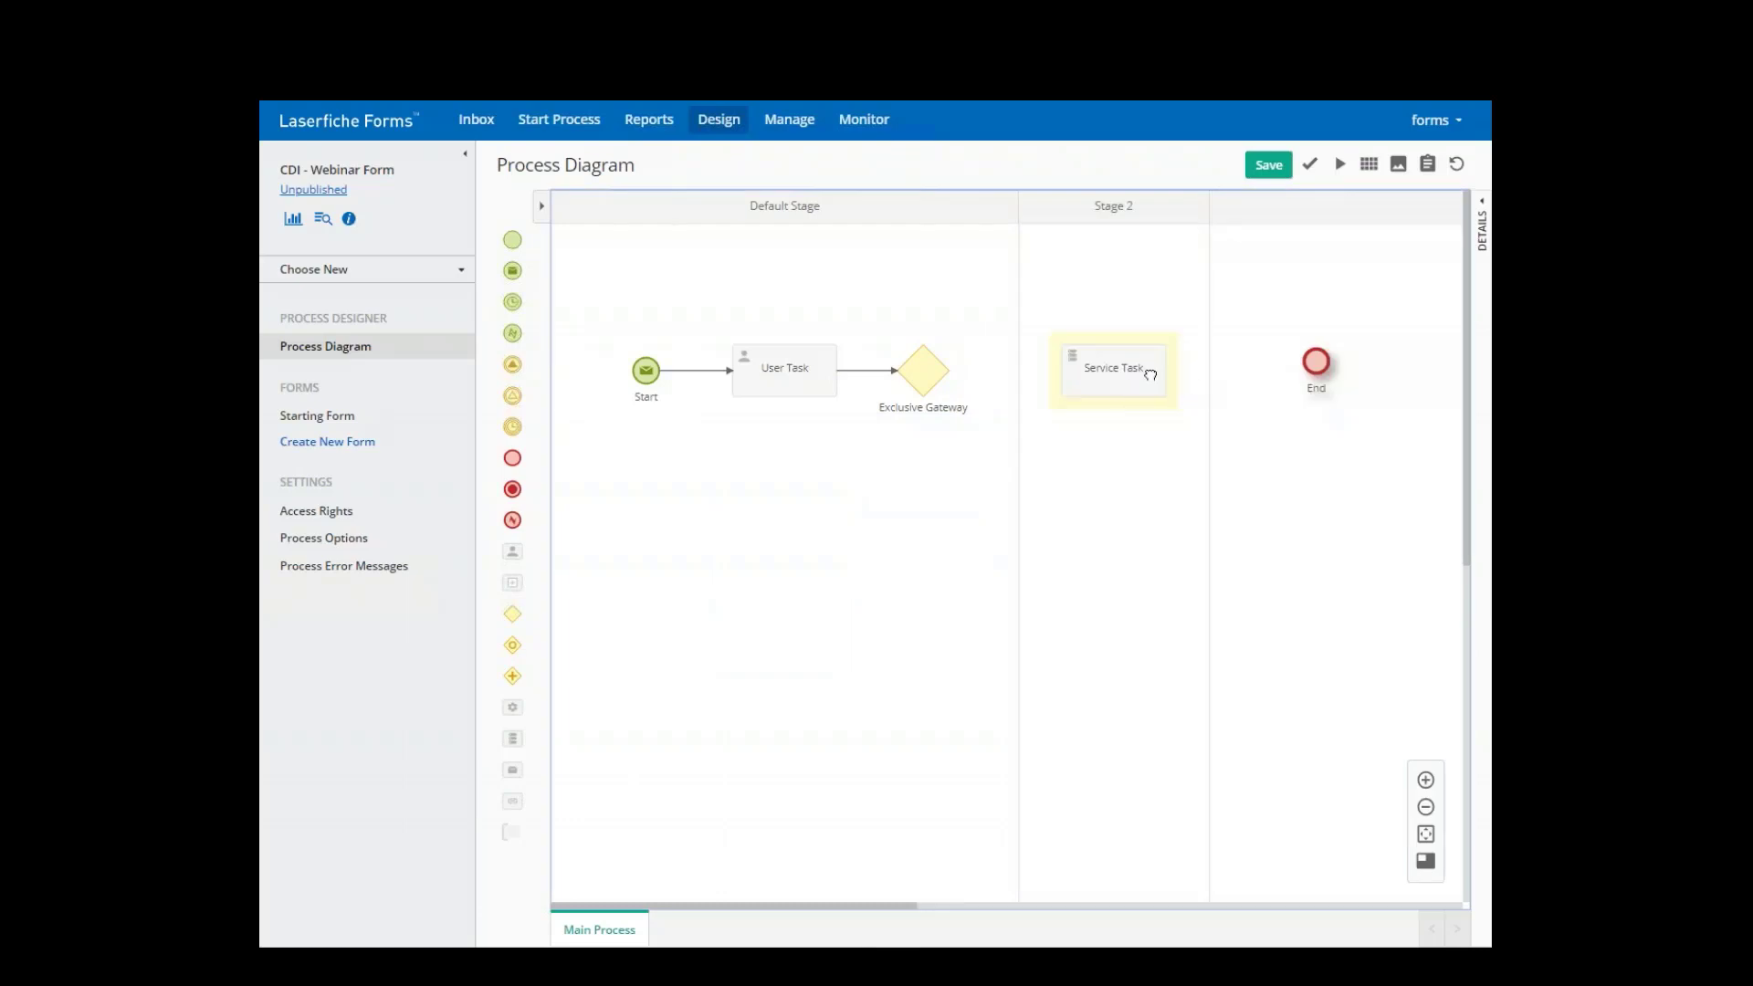
{"action": "left_click", "coordinate": [1118, 374]}
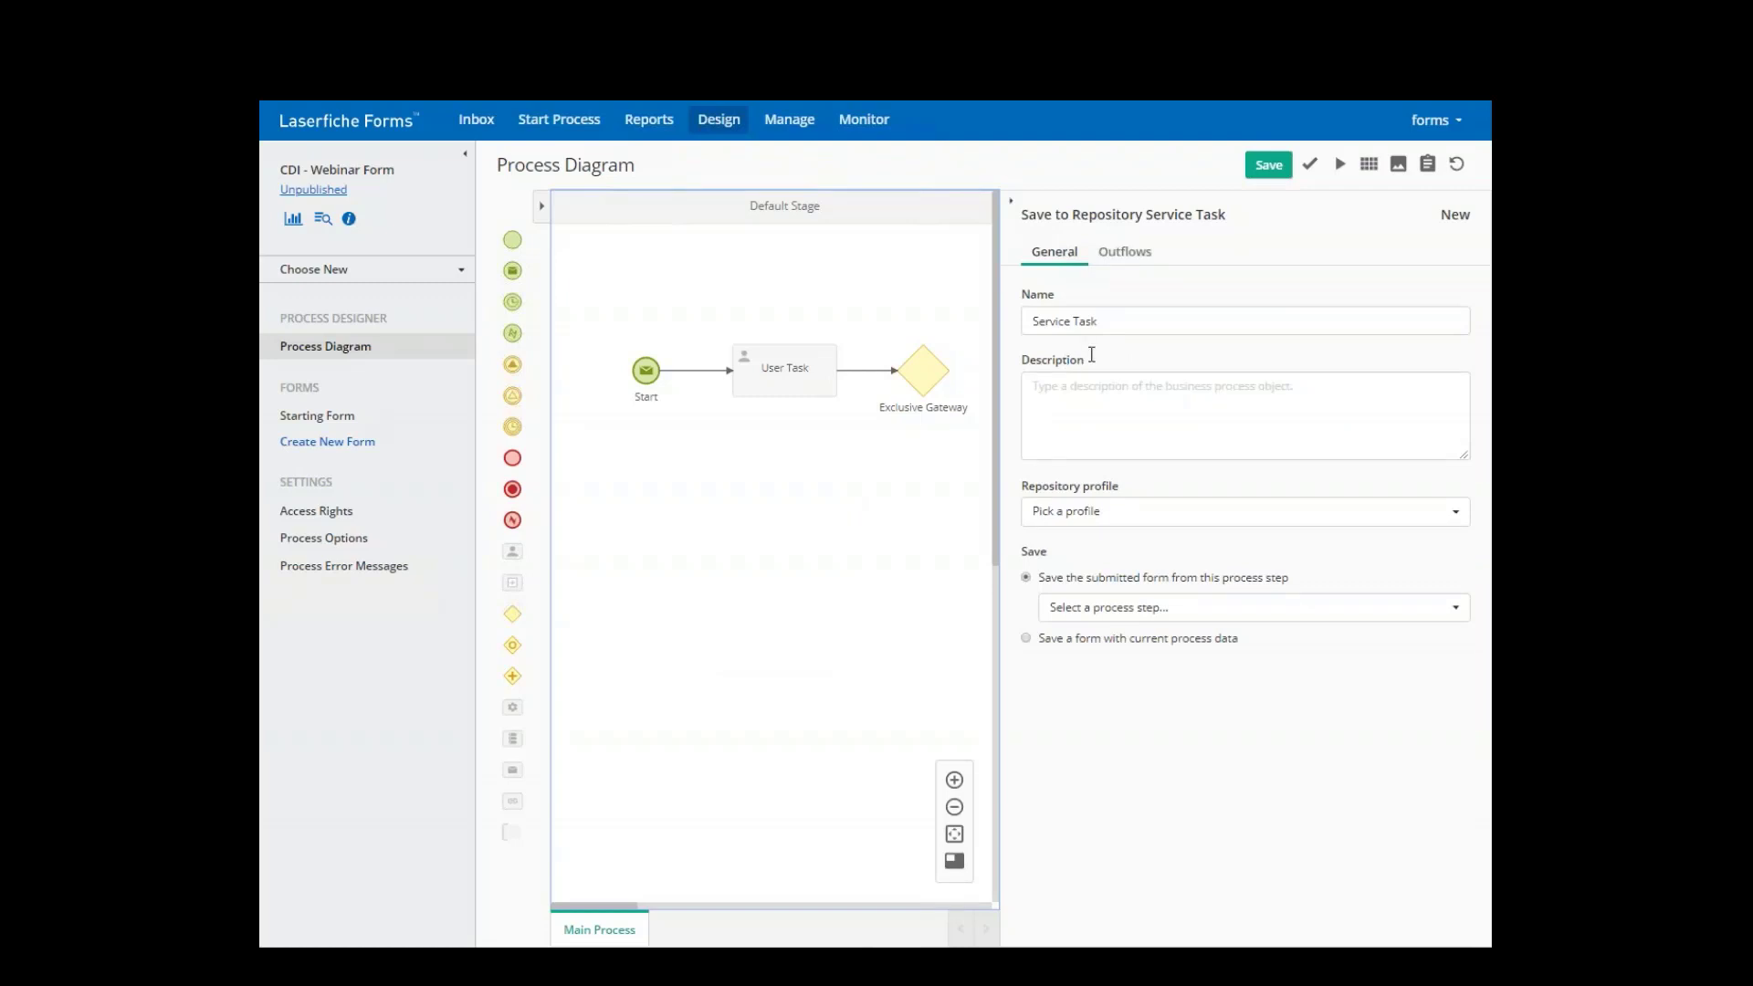
{"action": "triple_click", "coordinate": [1130, 320]}
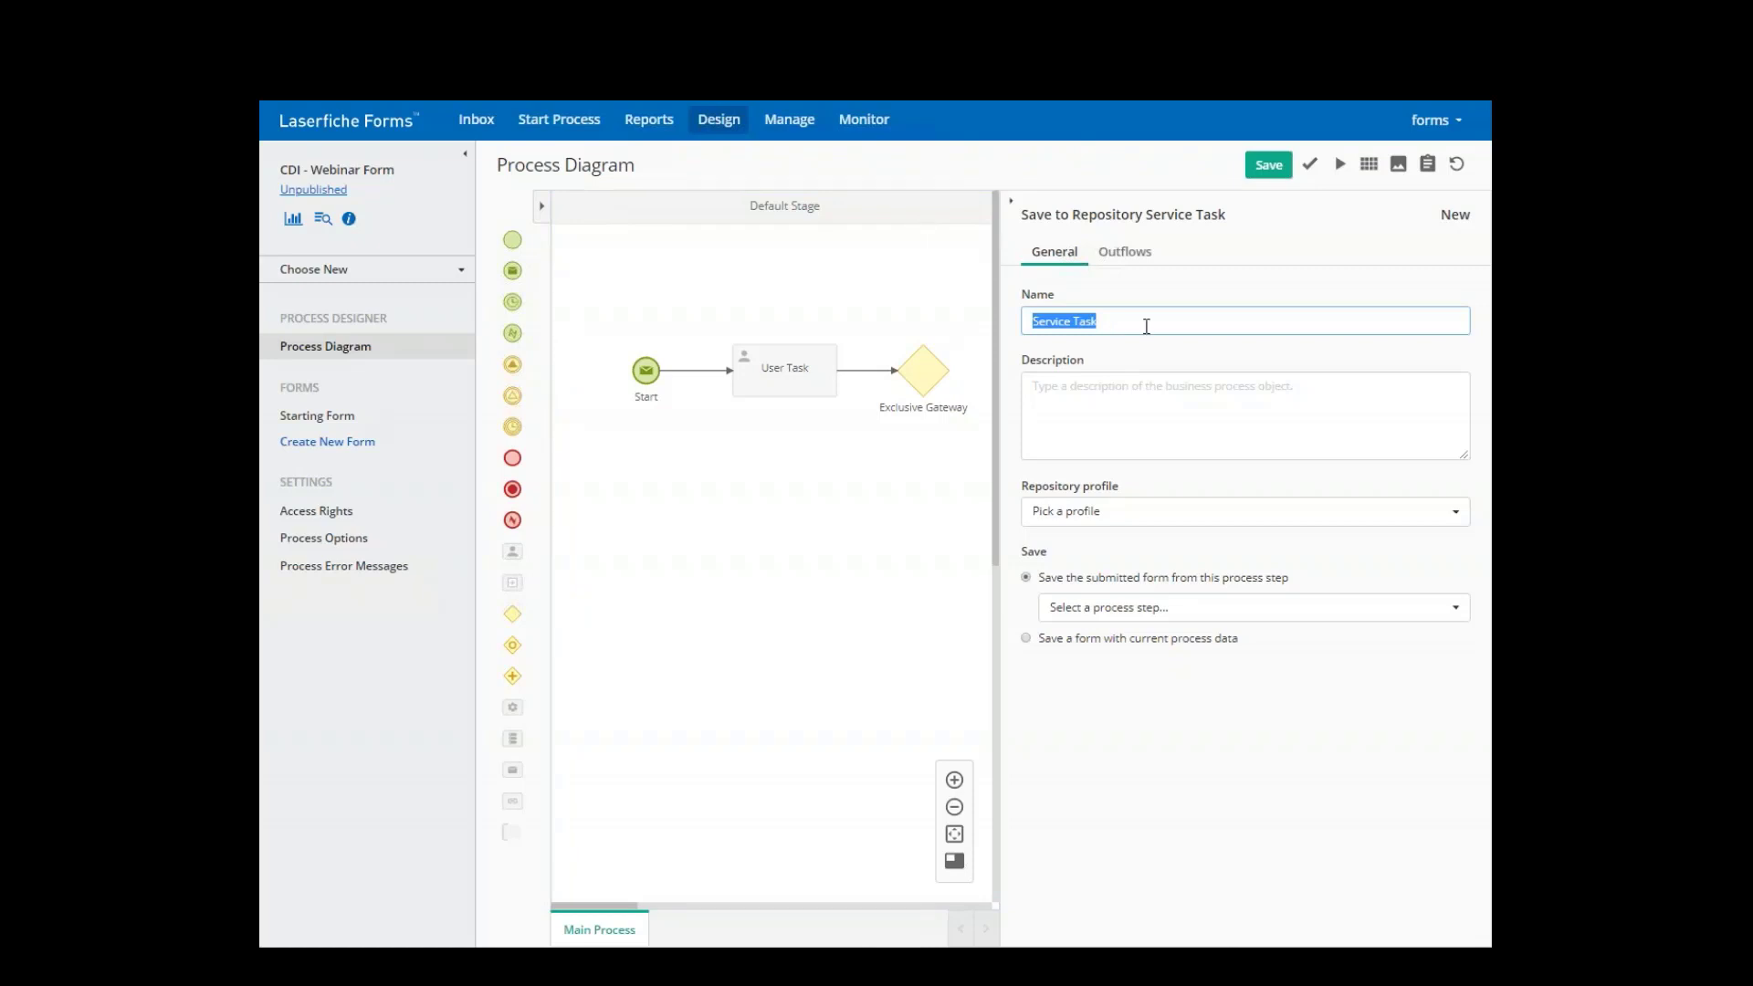
{"action": "left_click", "coordinate": [1146, 326]}
{"action": "type", "text": "= Save to LF"}
- Start creating a new repository profile for the save task
{"action": "left_click", "coordinate": [1180, 513]}
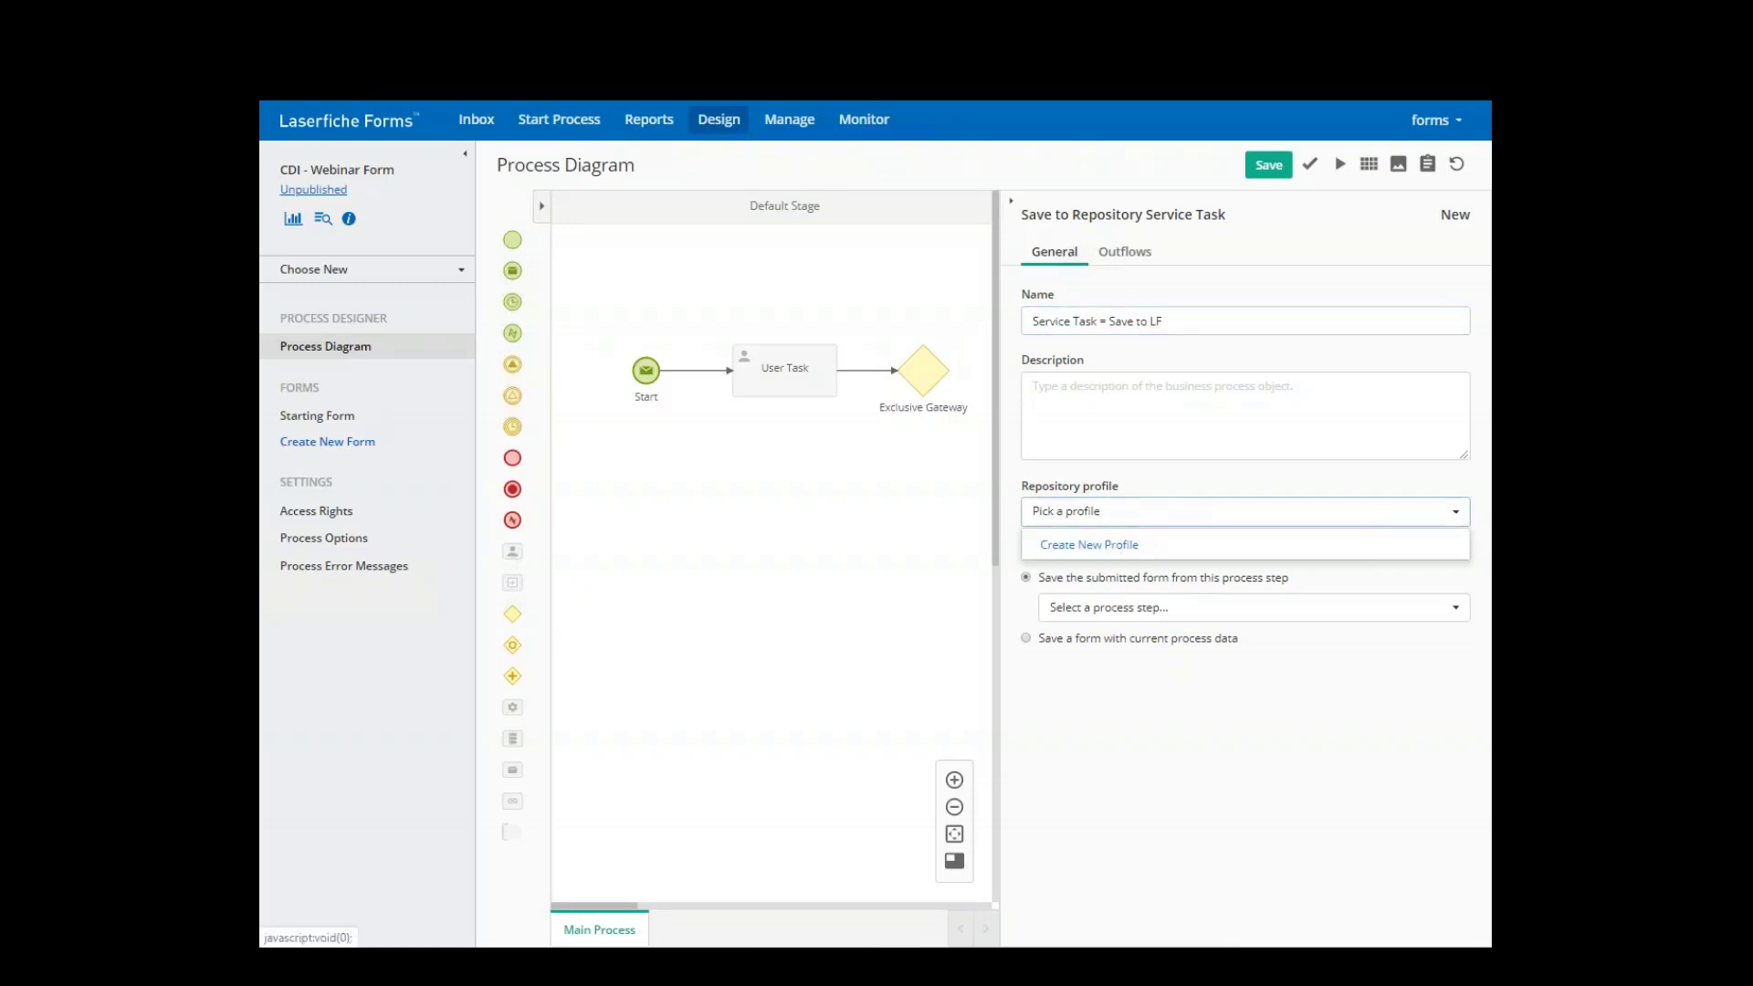
{"action": "left_click", "coordinate": [1089, 545]}
{"action": "left_click", "coordinate": [708, 291]}
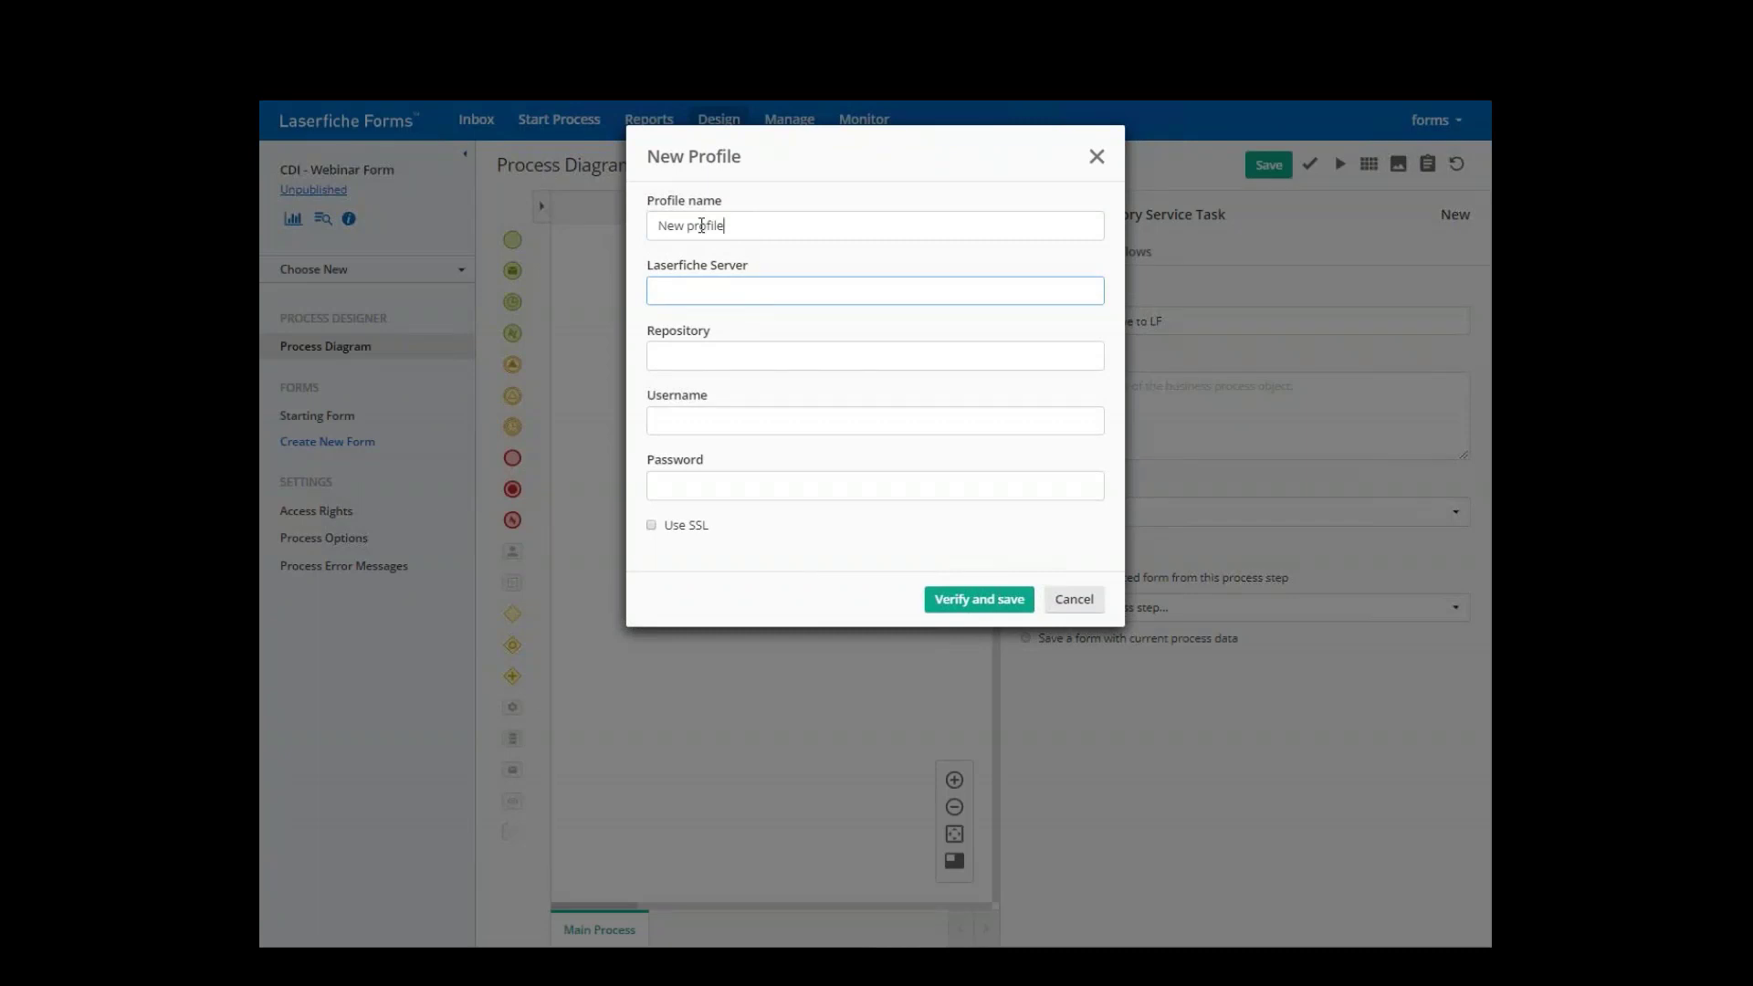
- Create and verify profile 'Forms' on server cdlfh_demo112, repository LFBusiness, with saved credentials
{"action": "left_click_drag", "start_coordinate": [721, 226], "coordinate": [551, 227]}
{"action": "type", "text": "Forms"}
{"action": "key", "text": "Tab"}
{"action": "left_click", "coordinate": [720, 290]}
{"action": "left_click", "coordinate": [696, 317]}
{"action": "left_click", "coordinate": [709, 357]}
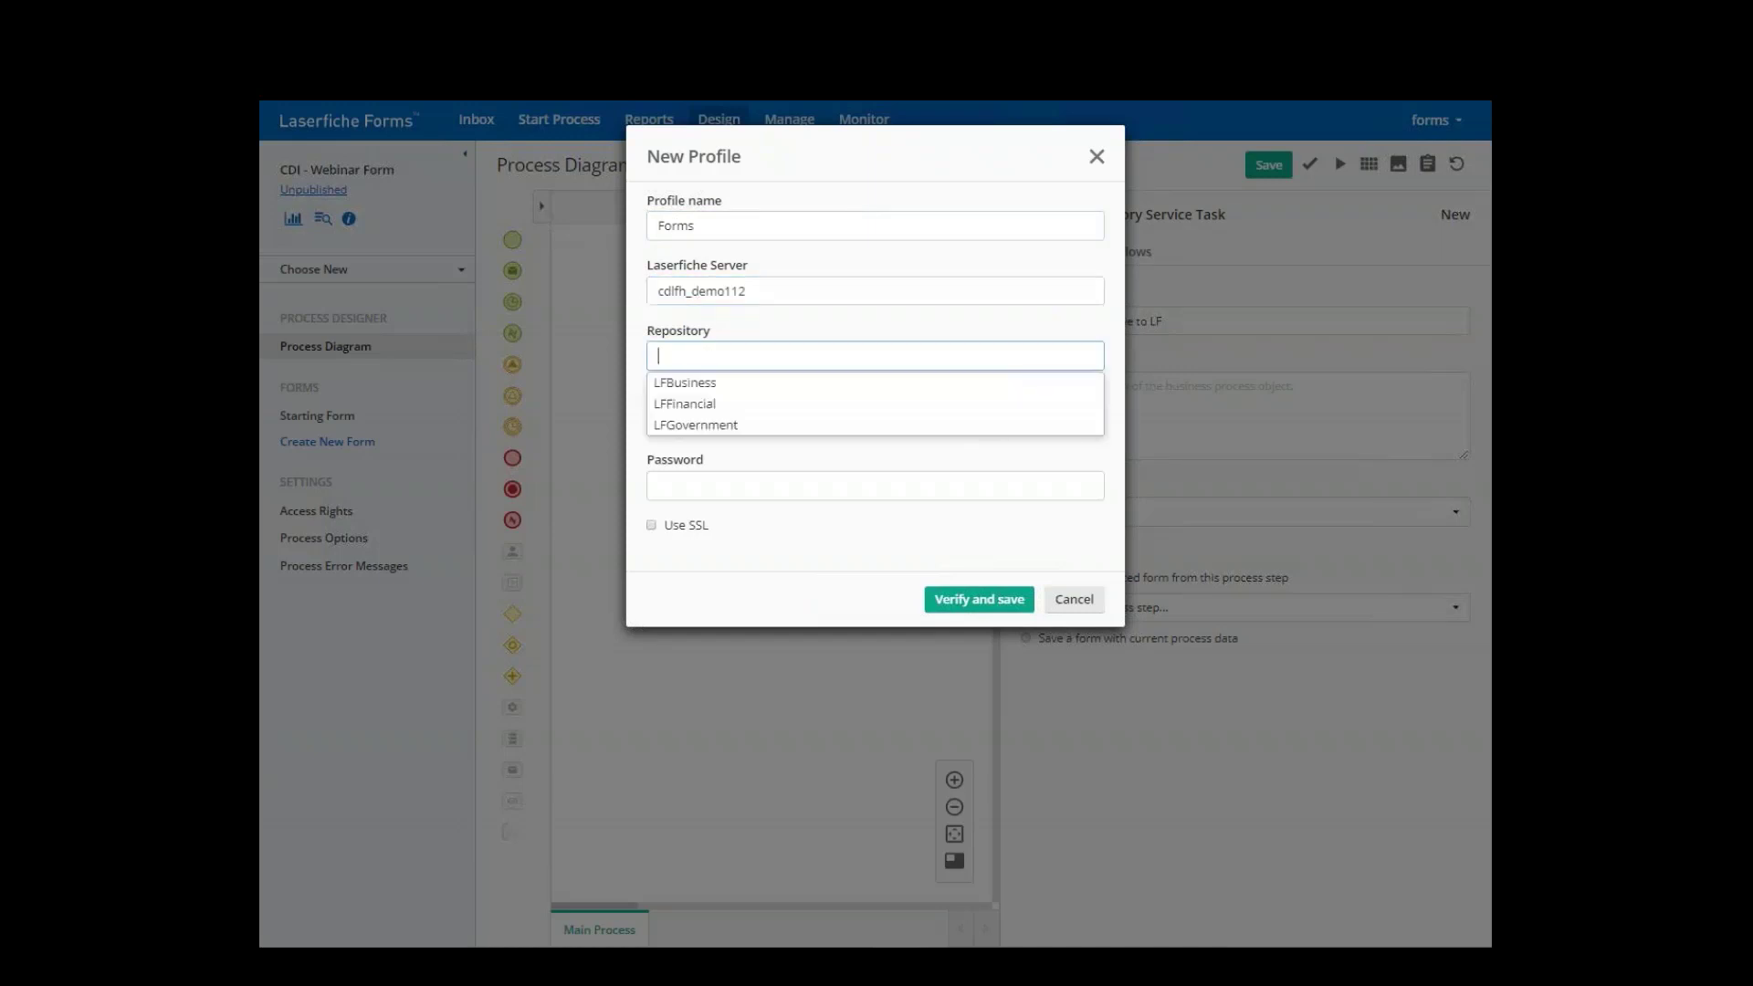
{"action": "left_click", "coordinate": [691, 384]}
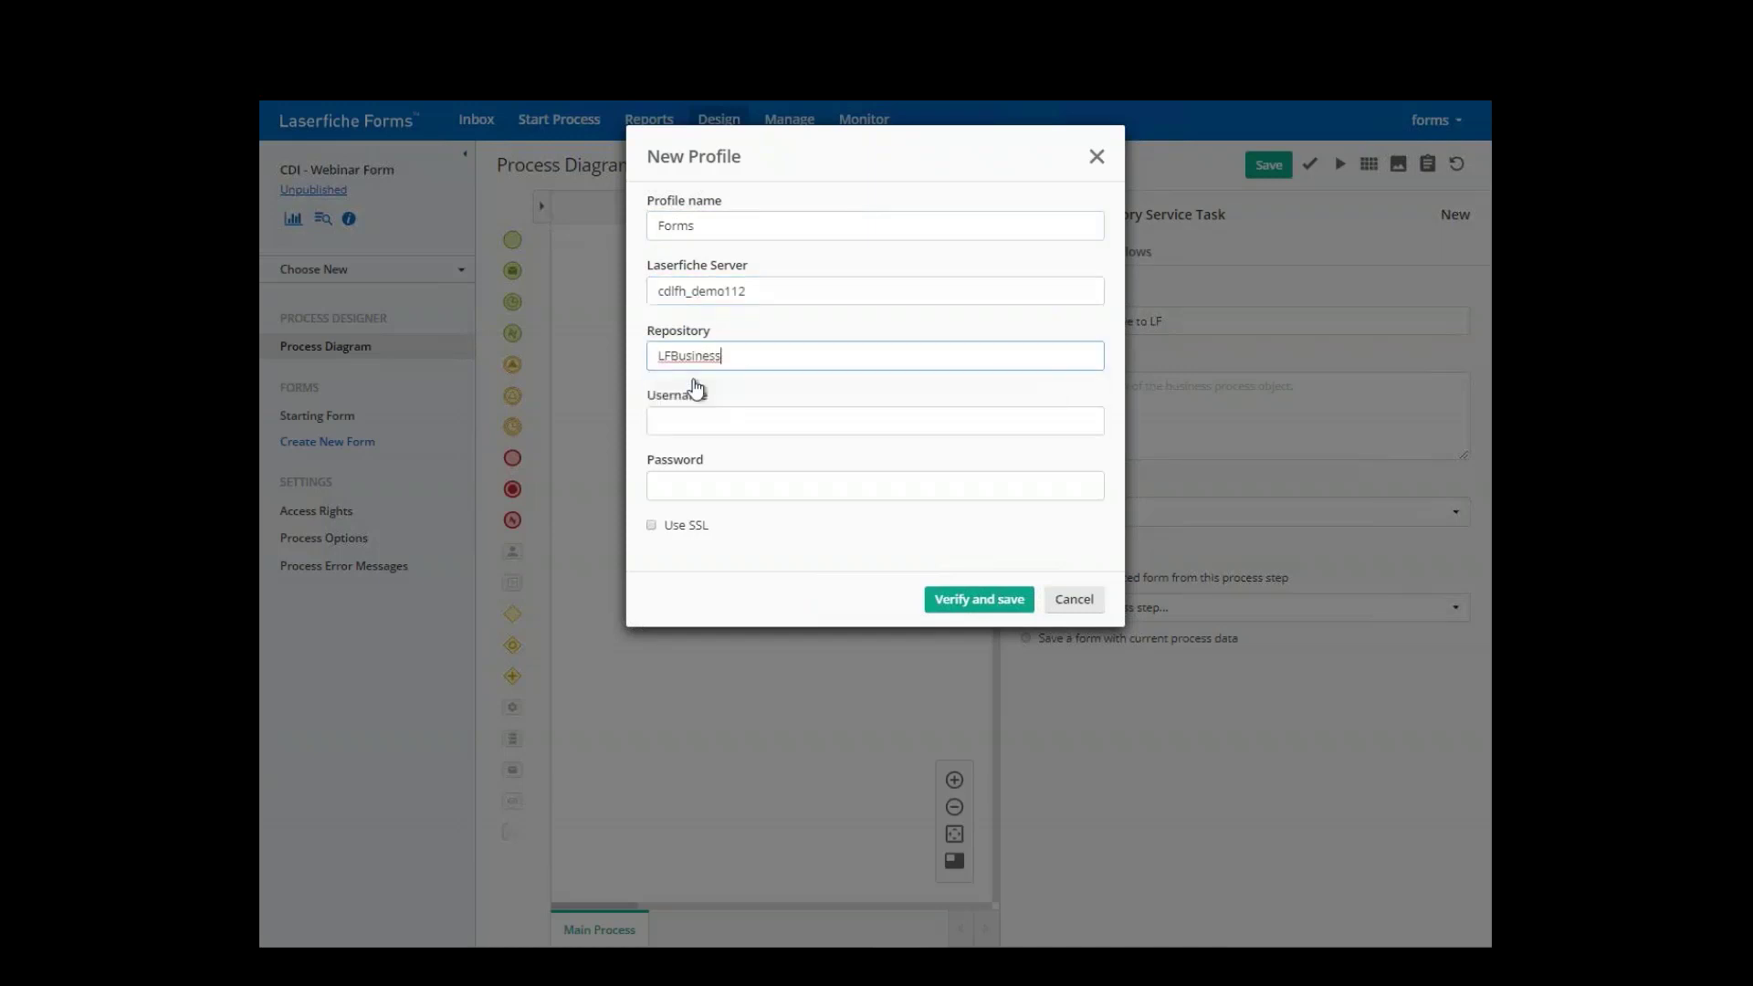
{"action": "left_click", "coordinate": [685, 425]}
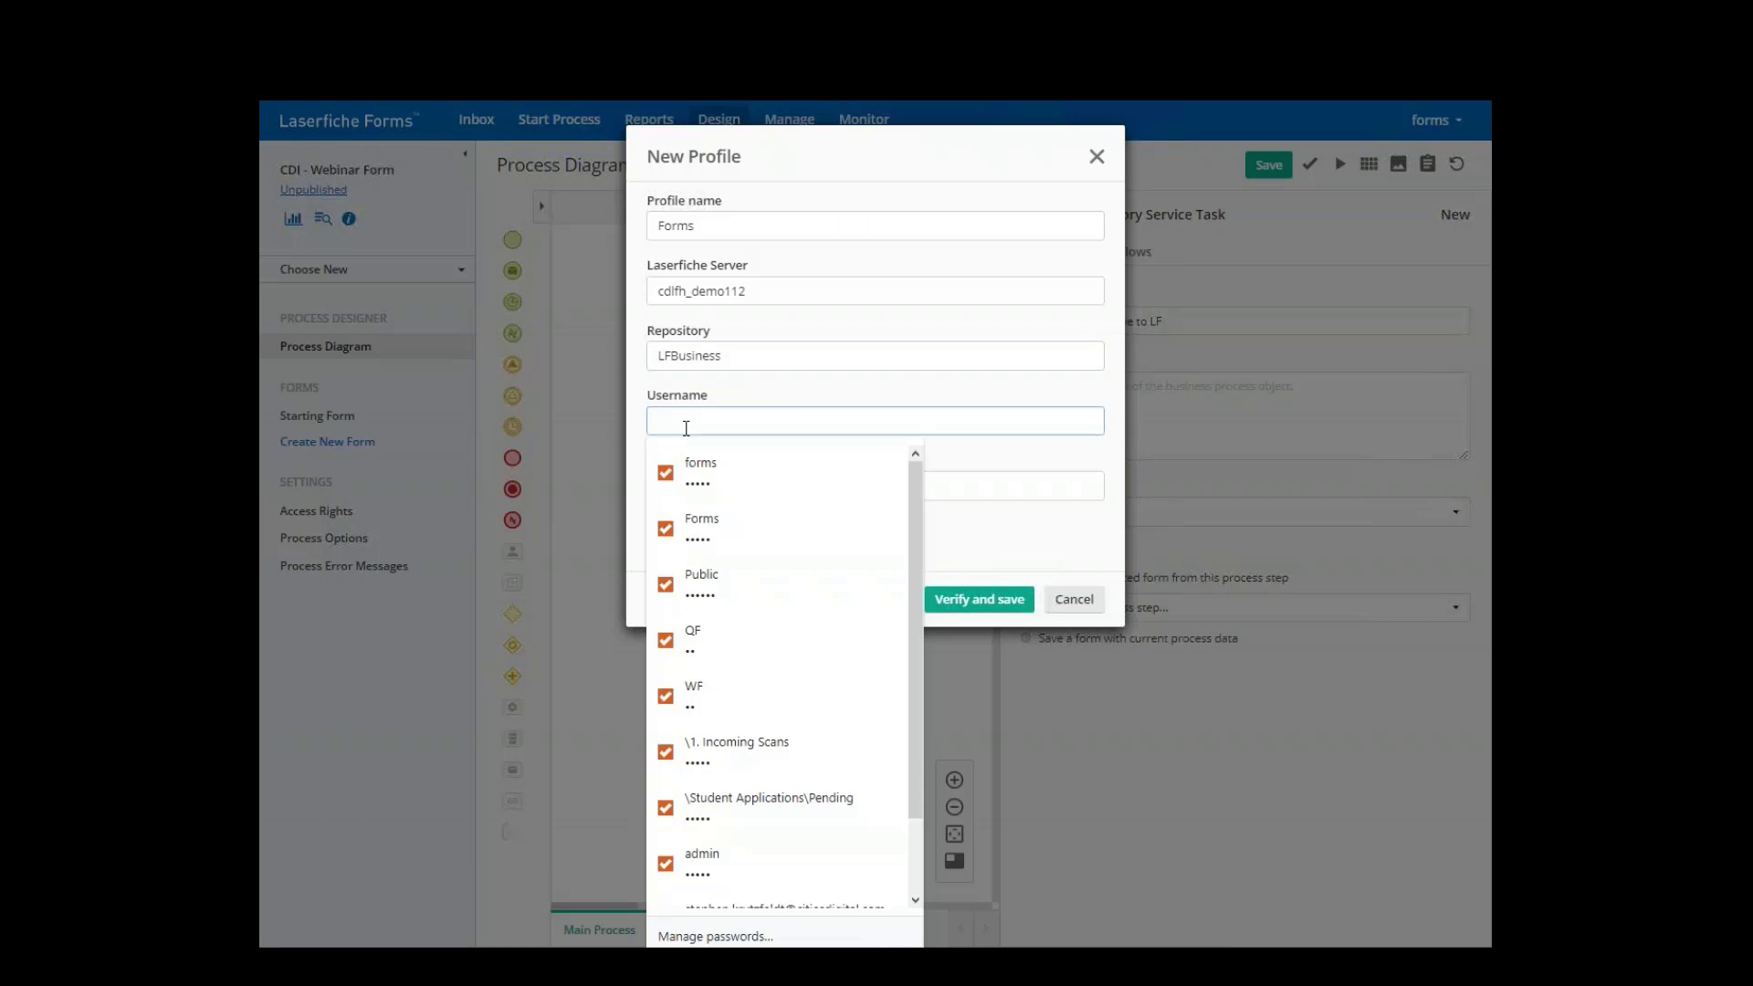
{"action": "left_click", "coordinate": [730, 469]}
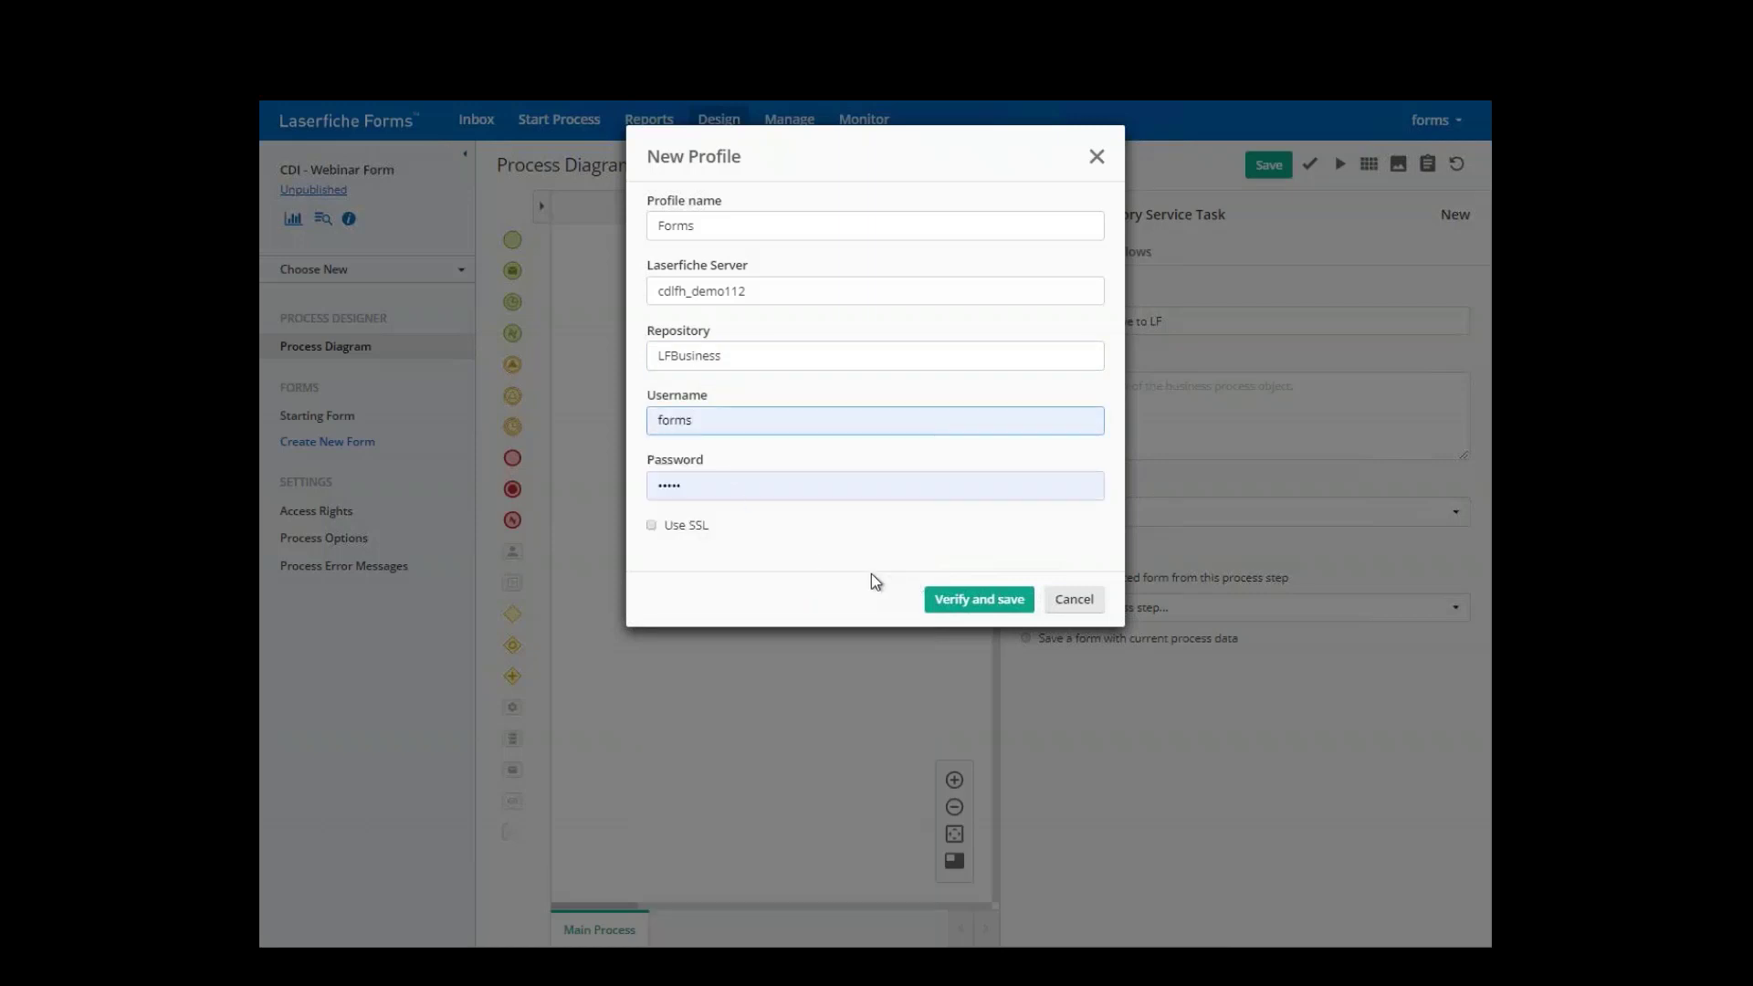
{"action": "left_click", "coordinate": [961, 603]}
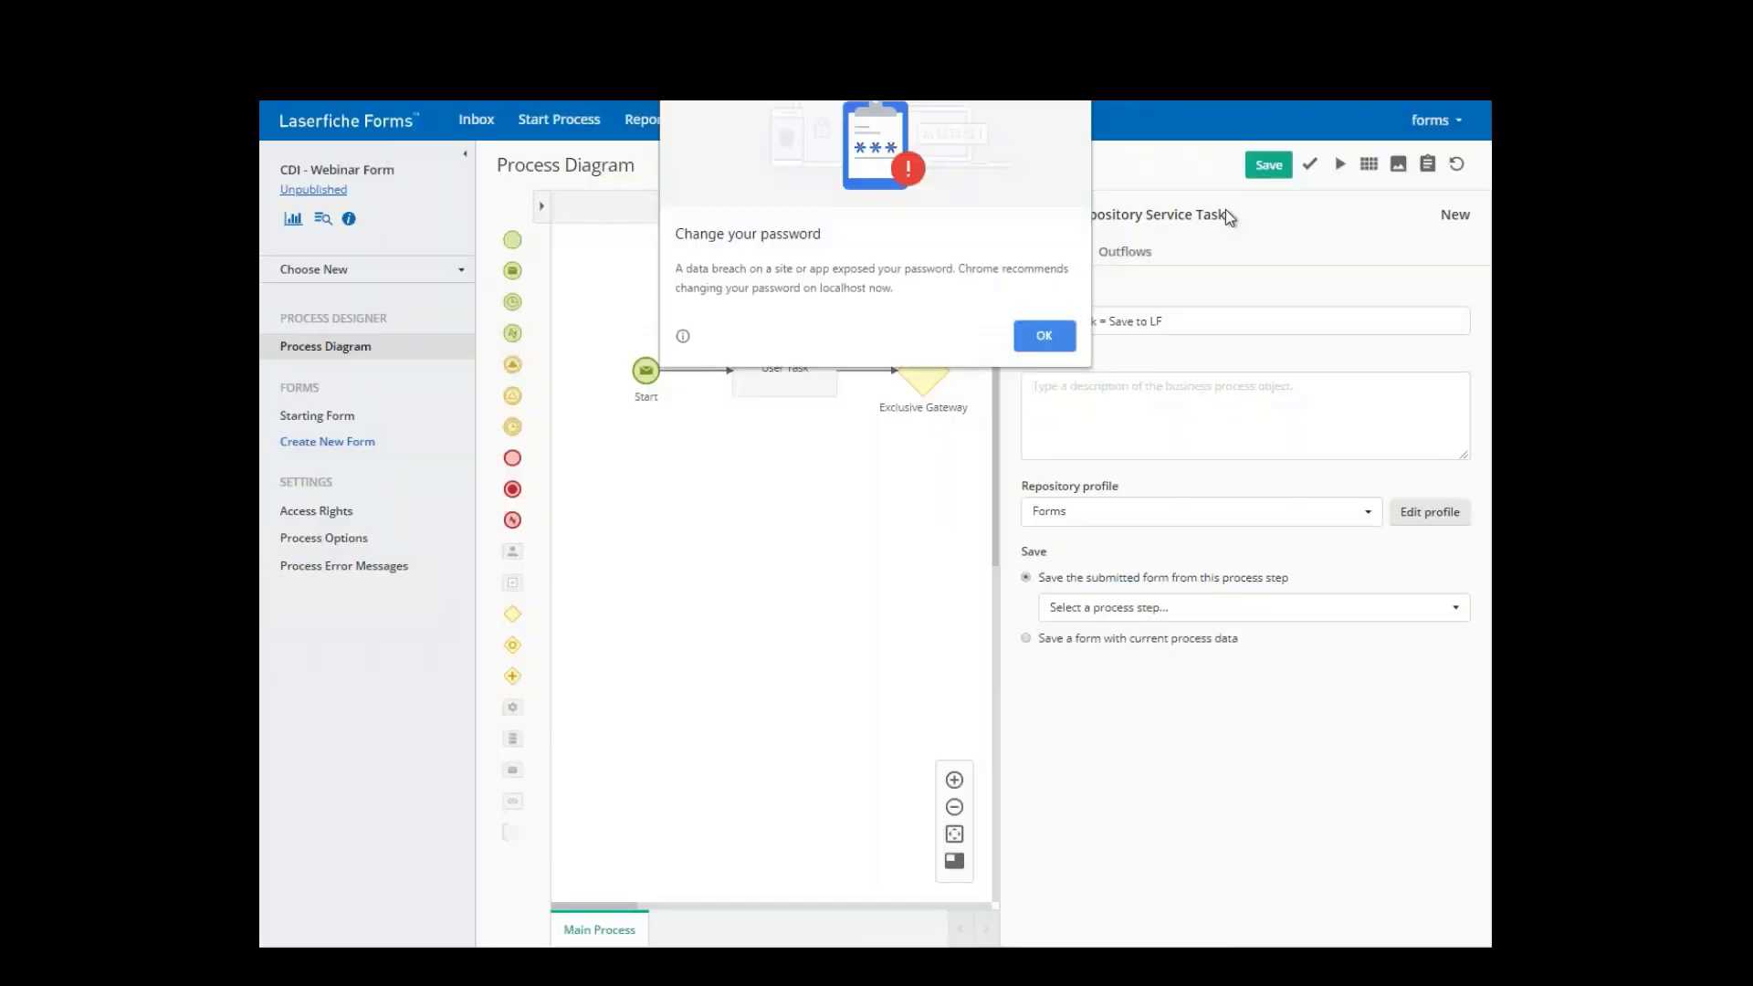
- Make the save task store the form submitted at User Task (Starting Form)
{"action": "left_click", "coordinate": [1044, 338]}
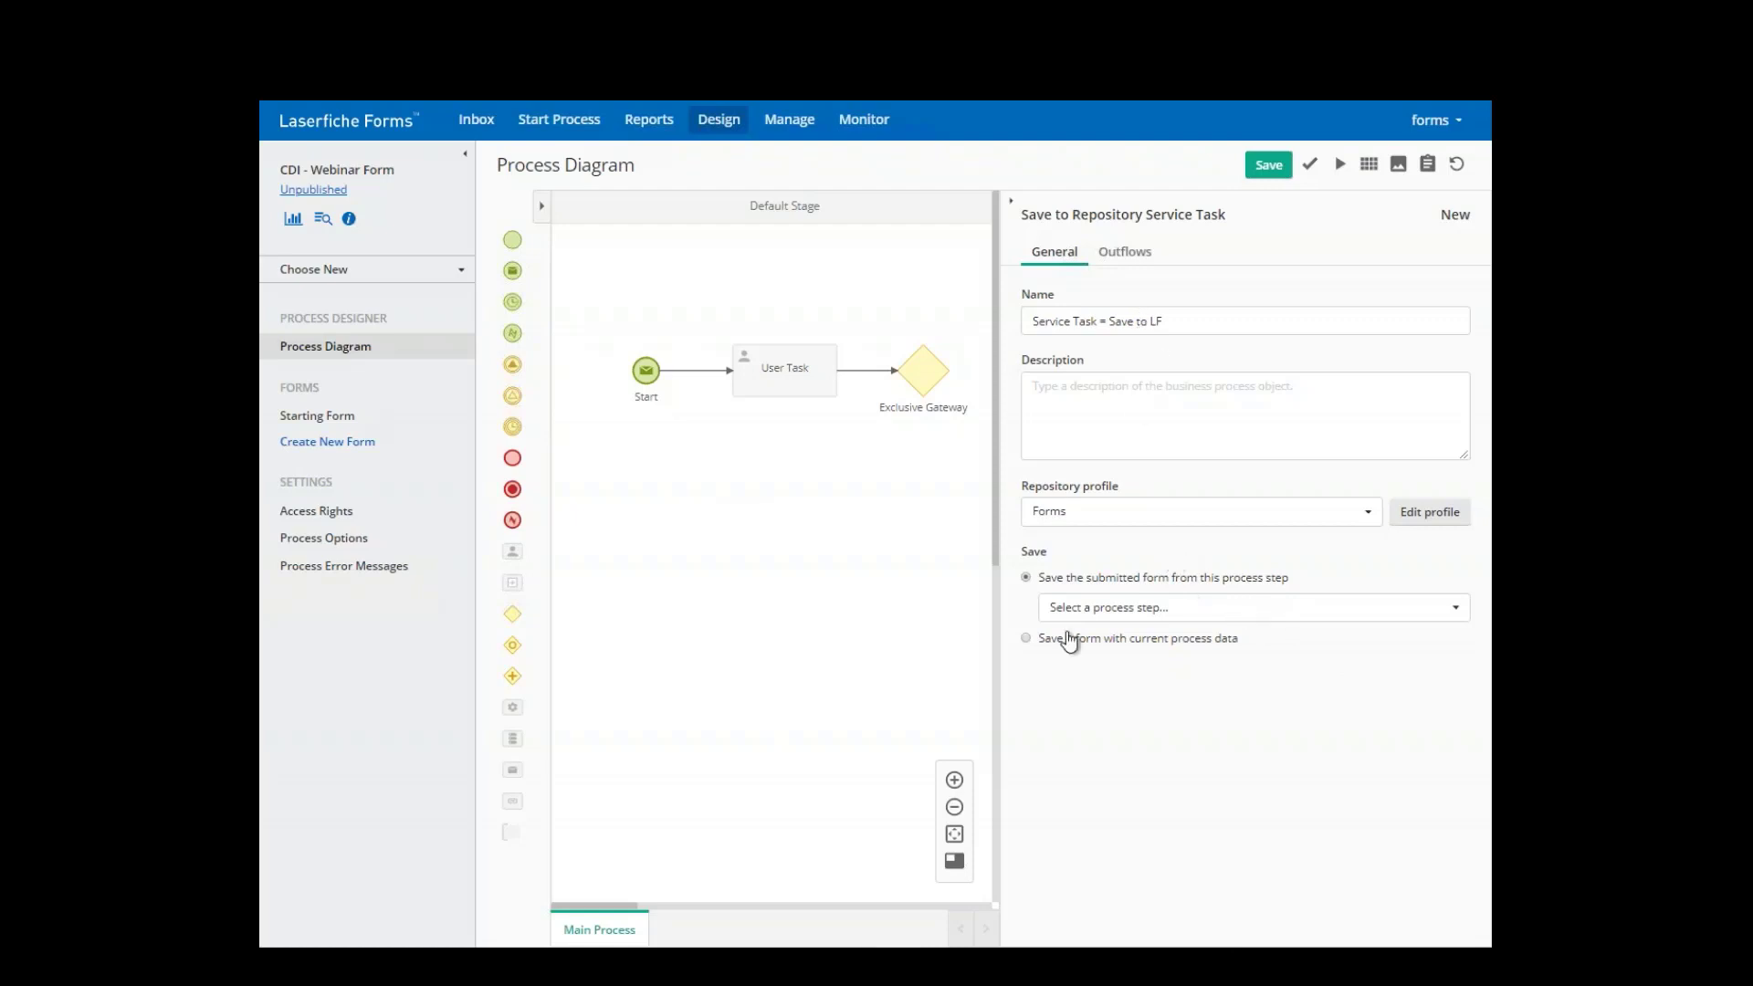
{"action": "left_click", "coordinate": [1156, 611]}
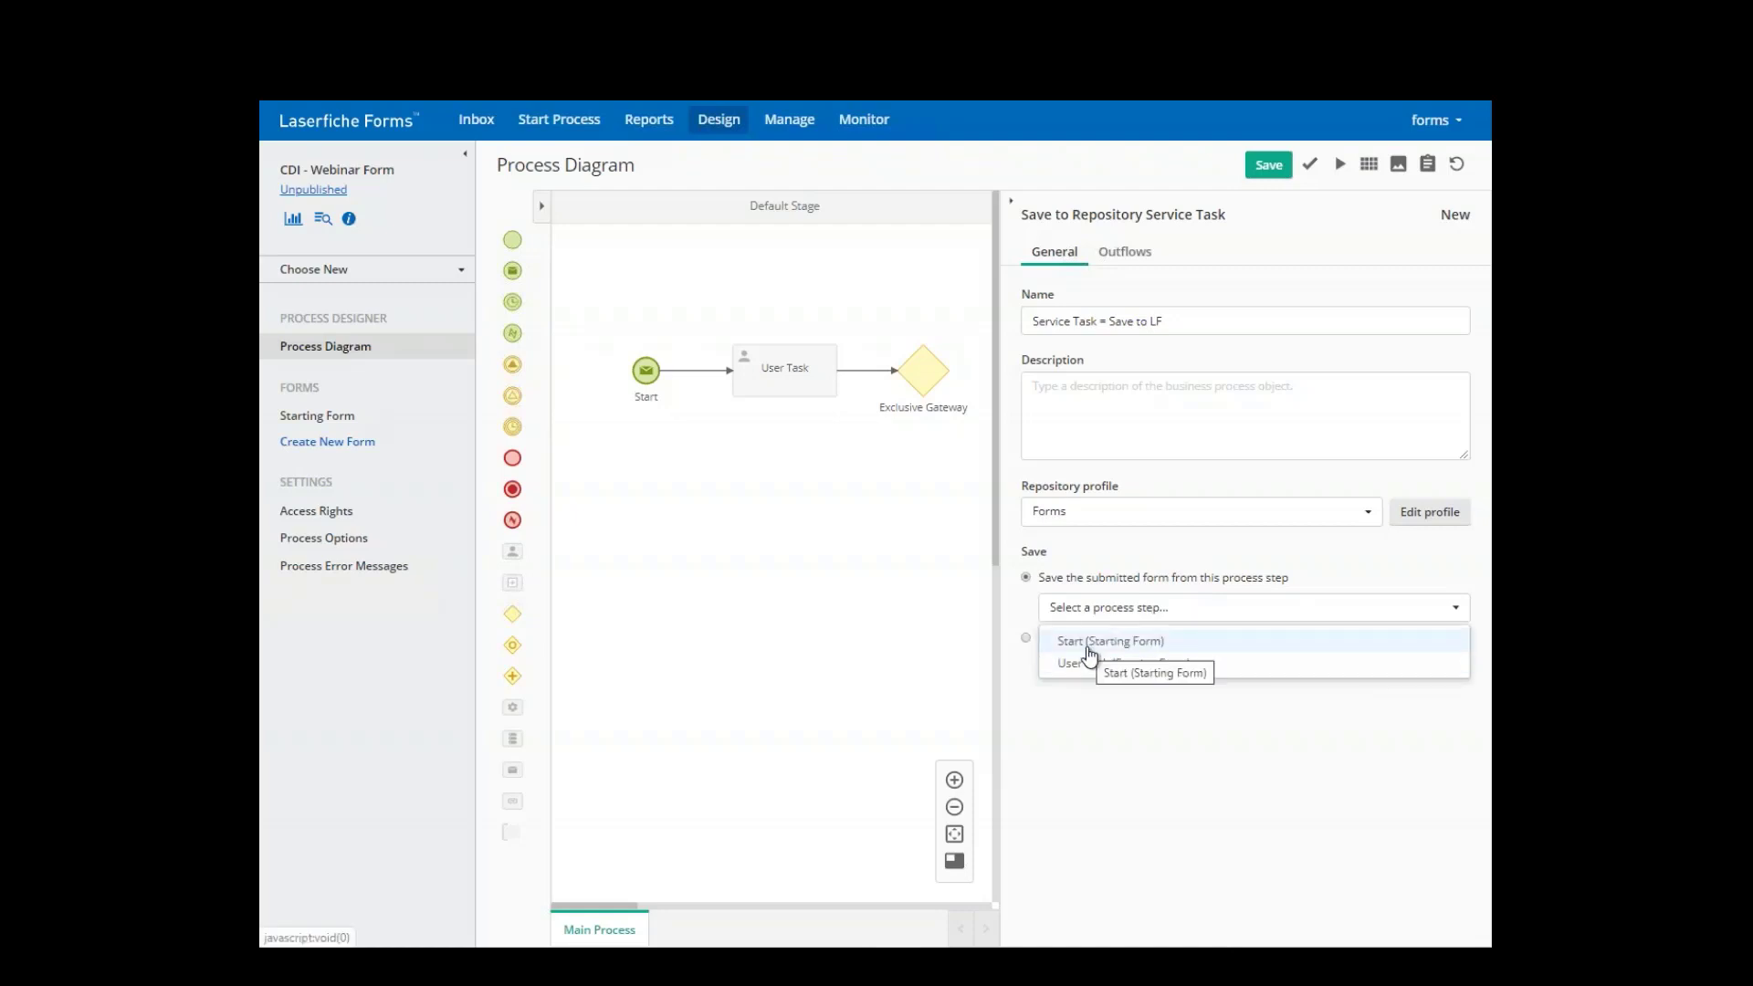
{"action": "left_click", "coordinate": [1070, 664]}
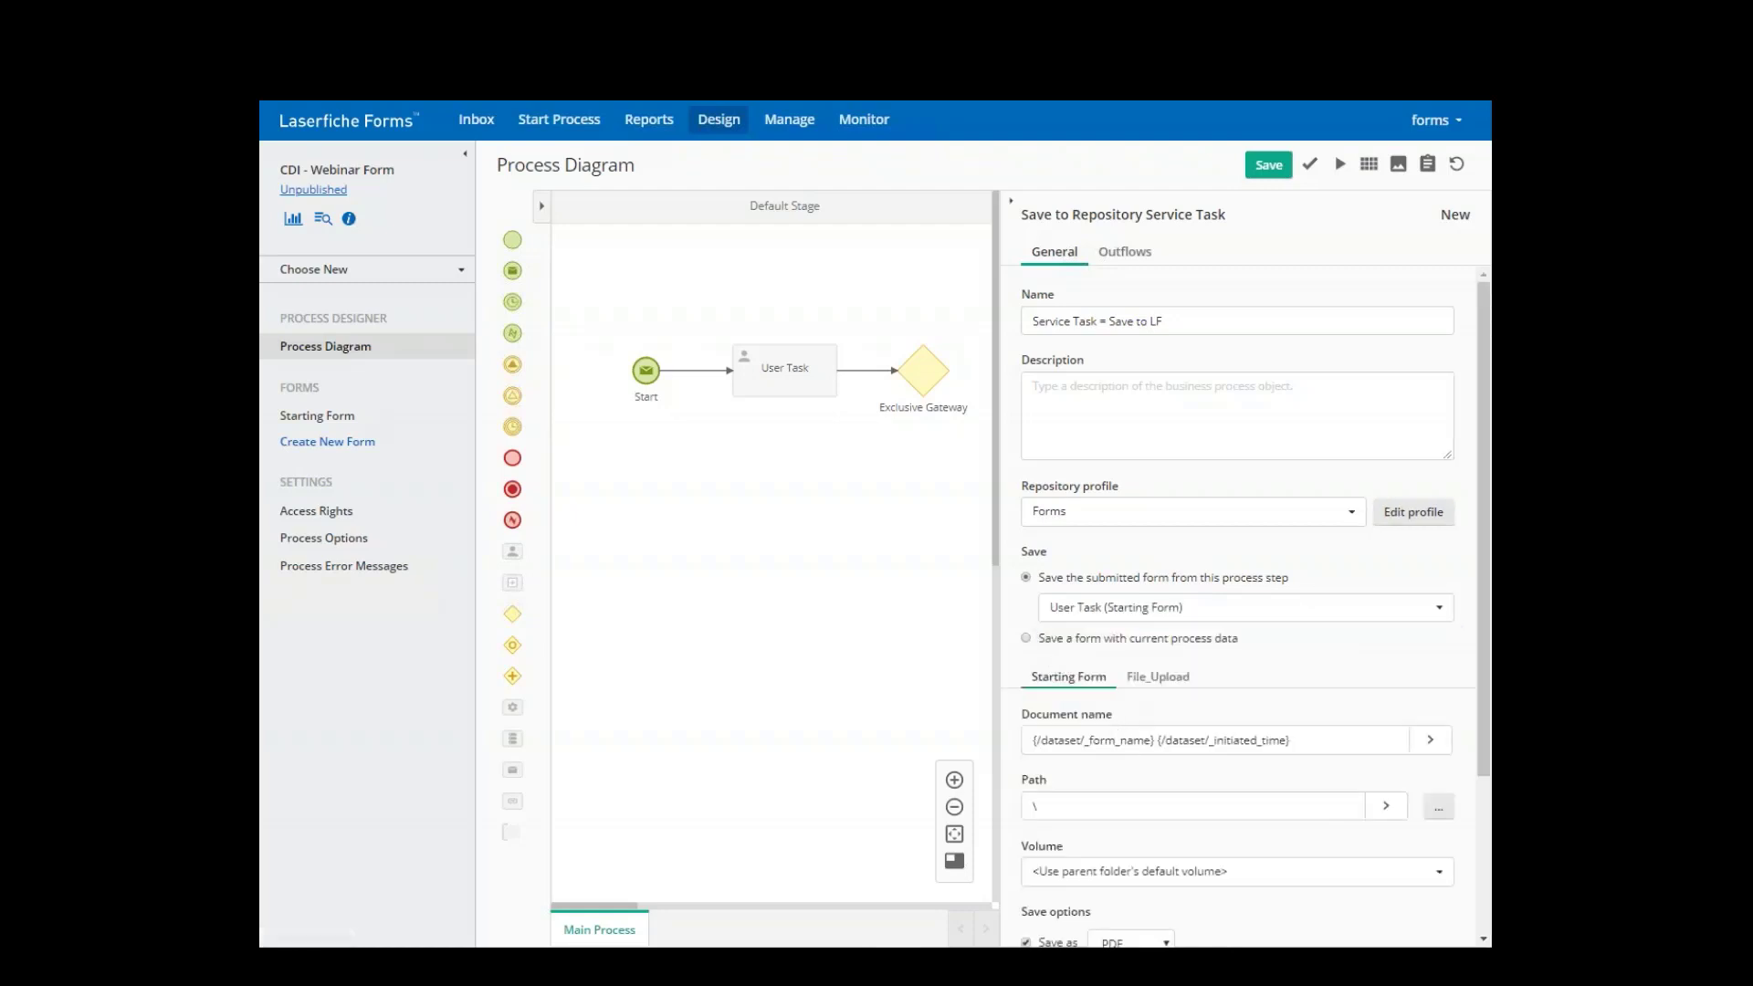
{"action": "scroll", "coordinate": [1080, 647], "scroll_direction": "down", "scroll_amount": 3}
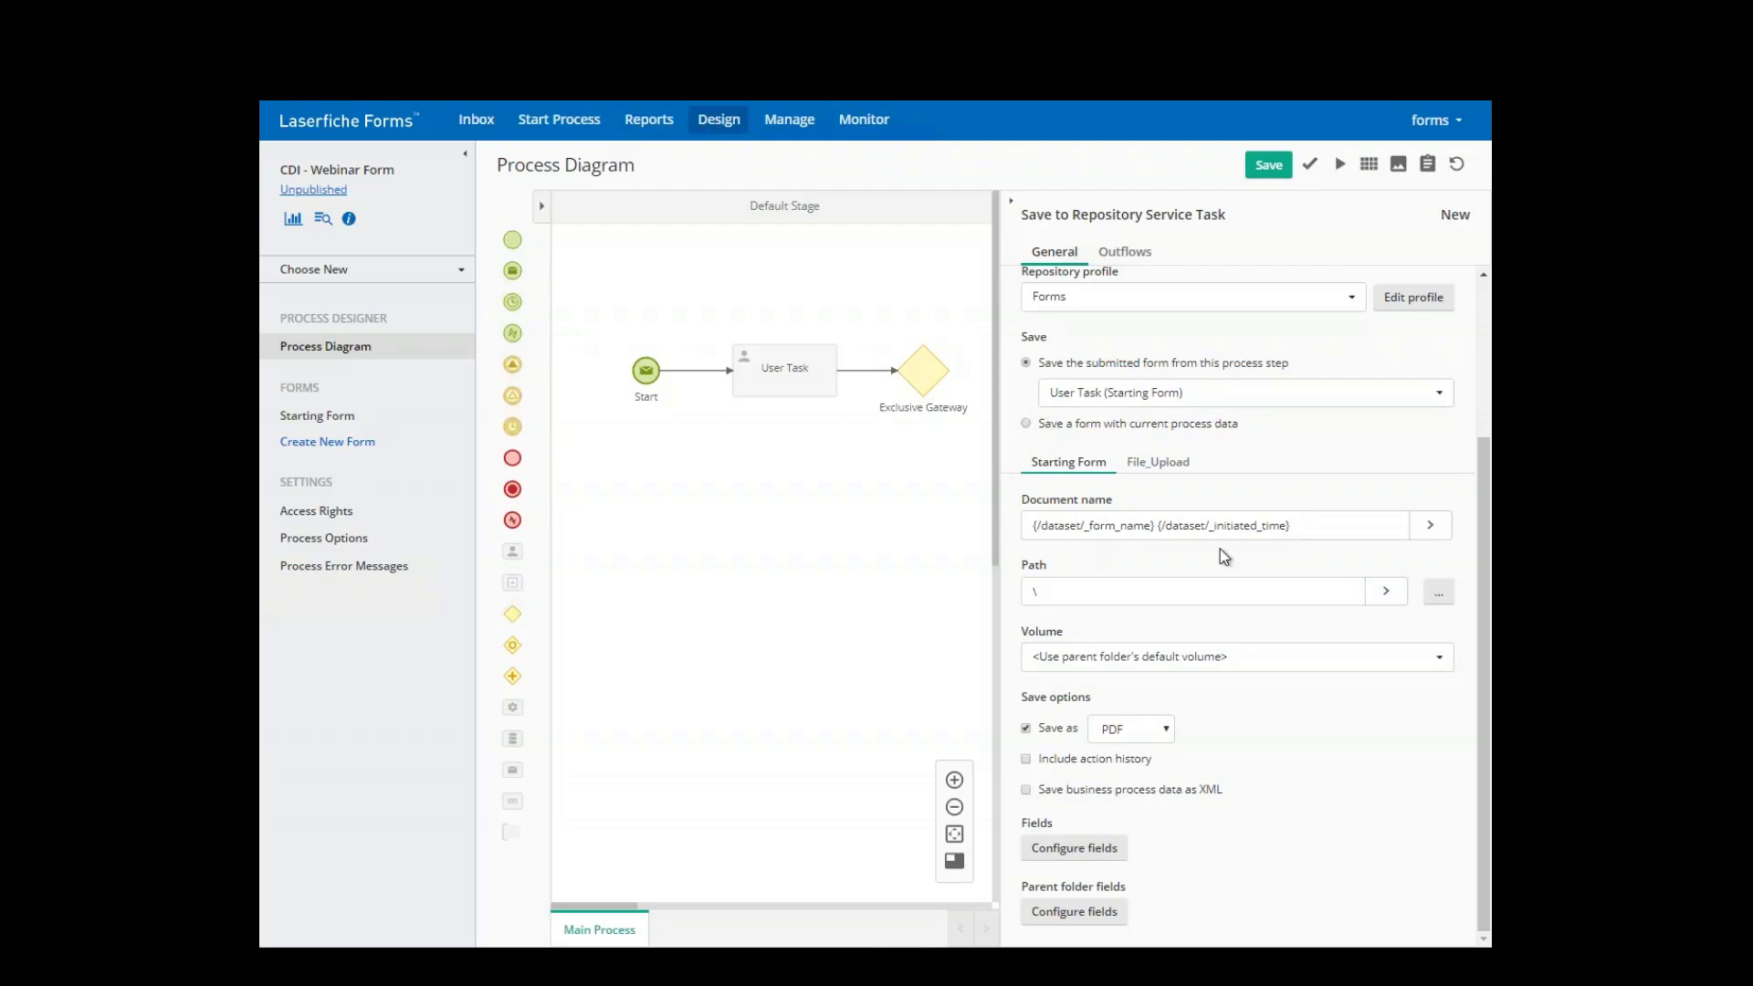
- Save to the \1. Incoming Scans folder as TIFF with action history included
{"action": "left_click", "coordinate": [1437, 592]}
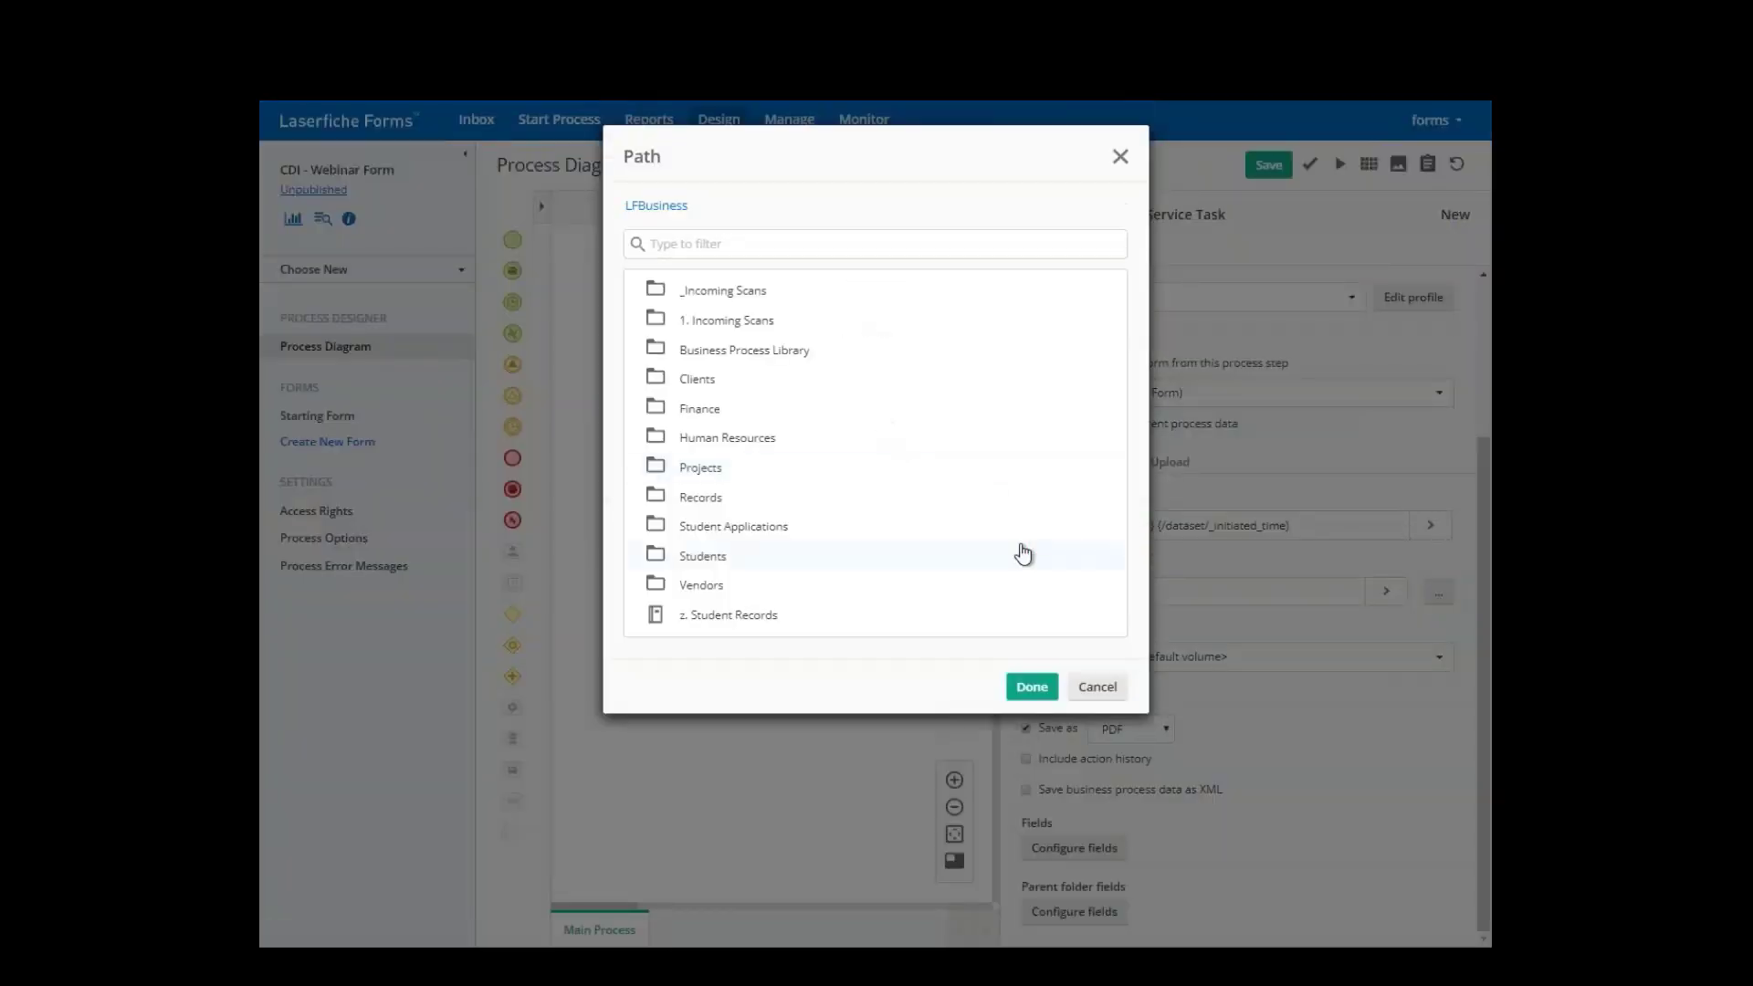
{"action": "left_click", "coordinate": [717, 318]}
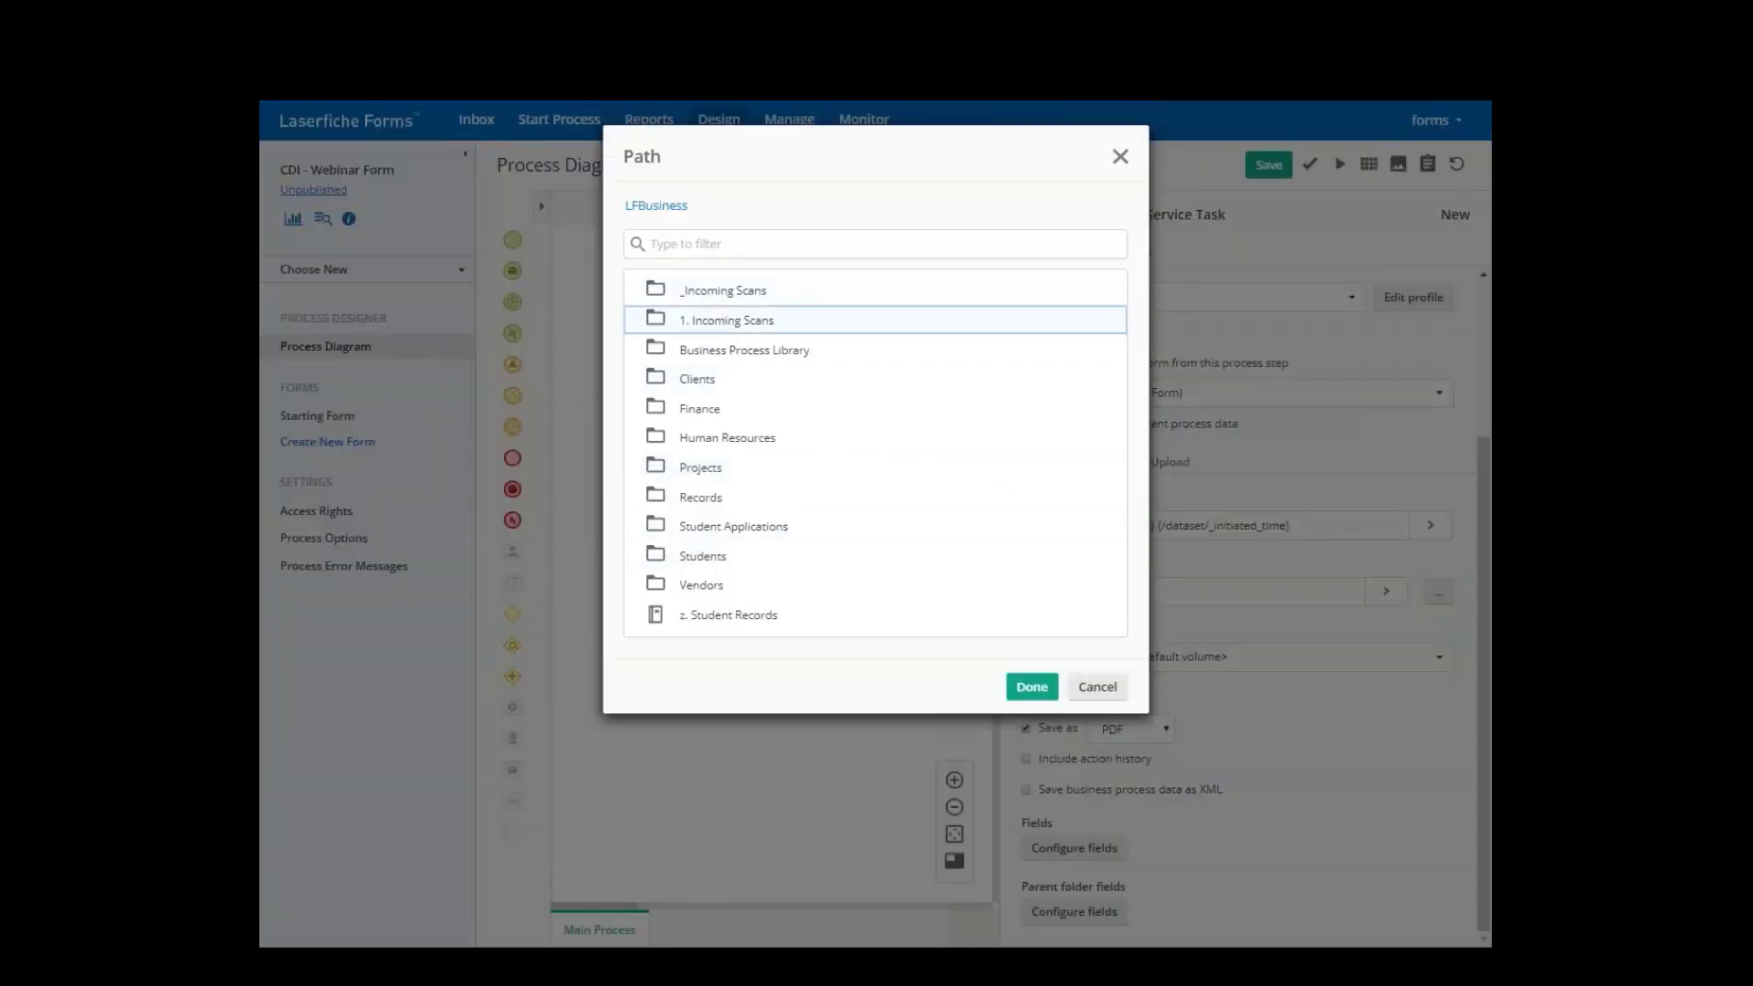
{"action": "double_click", "coordinate": [726, 320]}
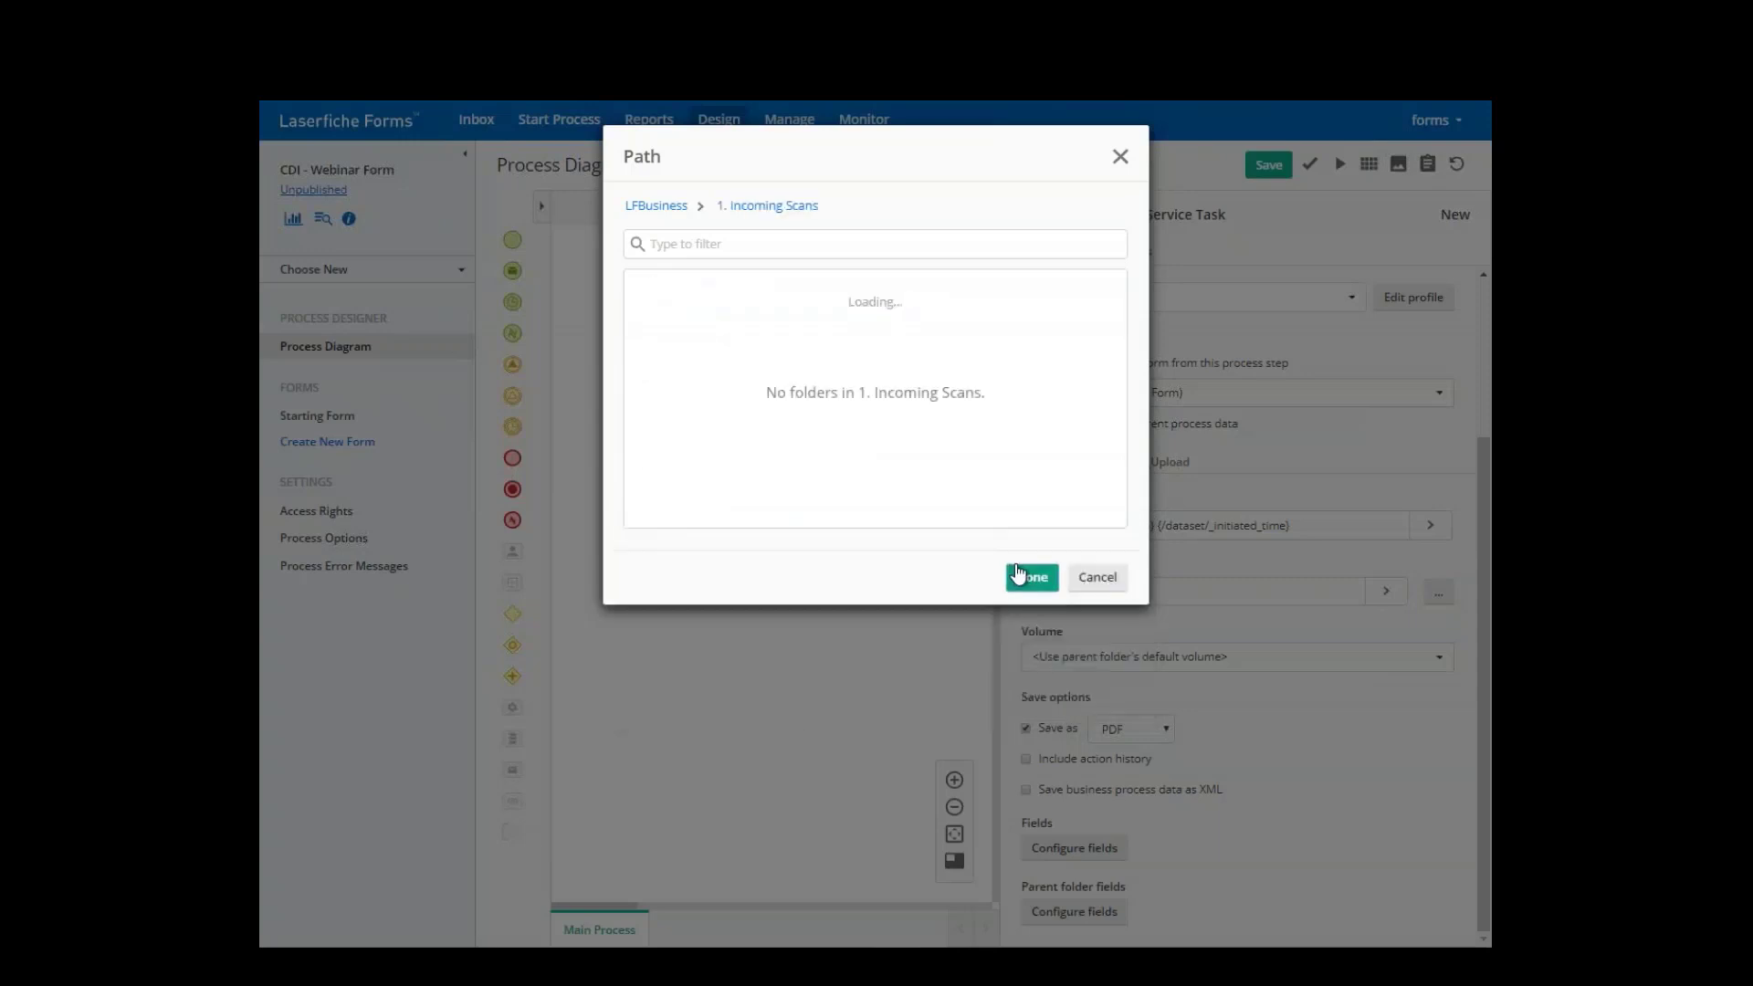
{"action": "left_click", "coordinate": [1029, 577]}
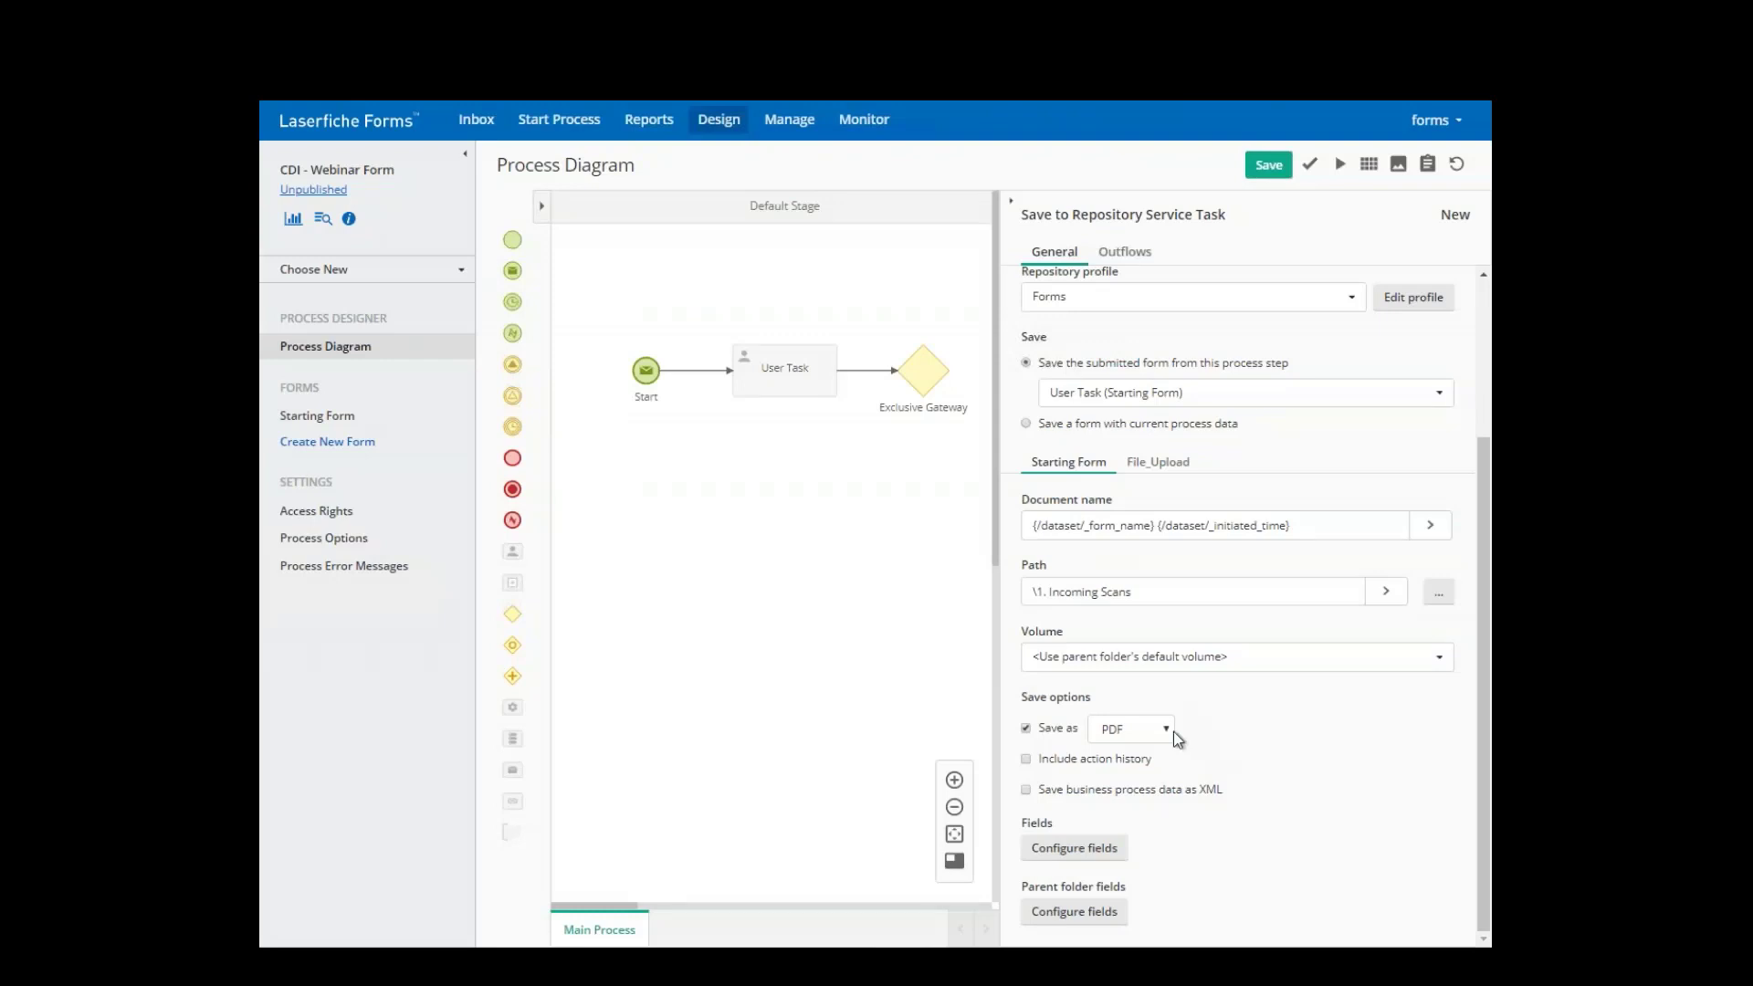
{"action": "left_click", "coordinate": [1172, 731]}
{"action": "left_click", "coordinate": [1136, 765]}
- Apply the Human Resources template, mapping Employee Last Name to Last_Name and Employee First Name to First_Name
{"action": "left_click", "coordinate": [1074, 847]}
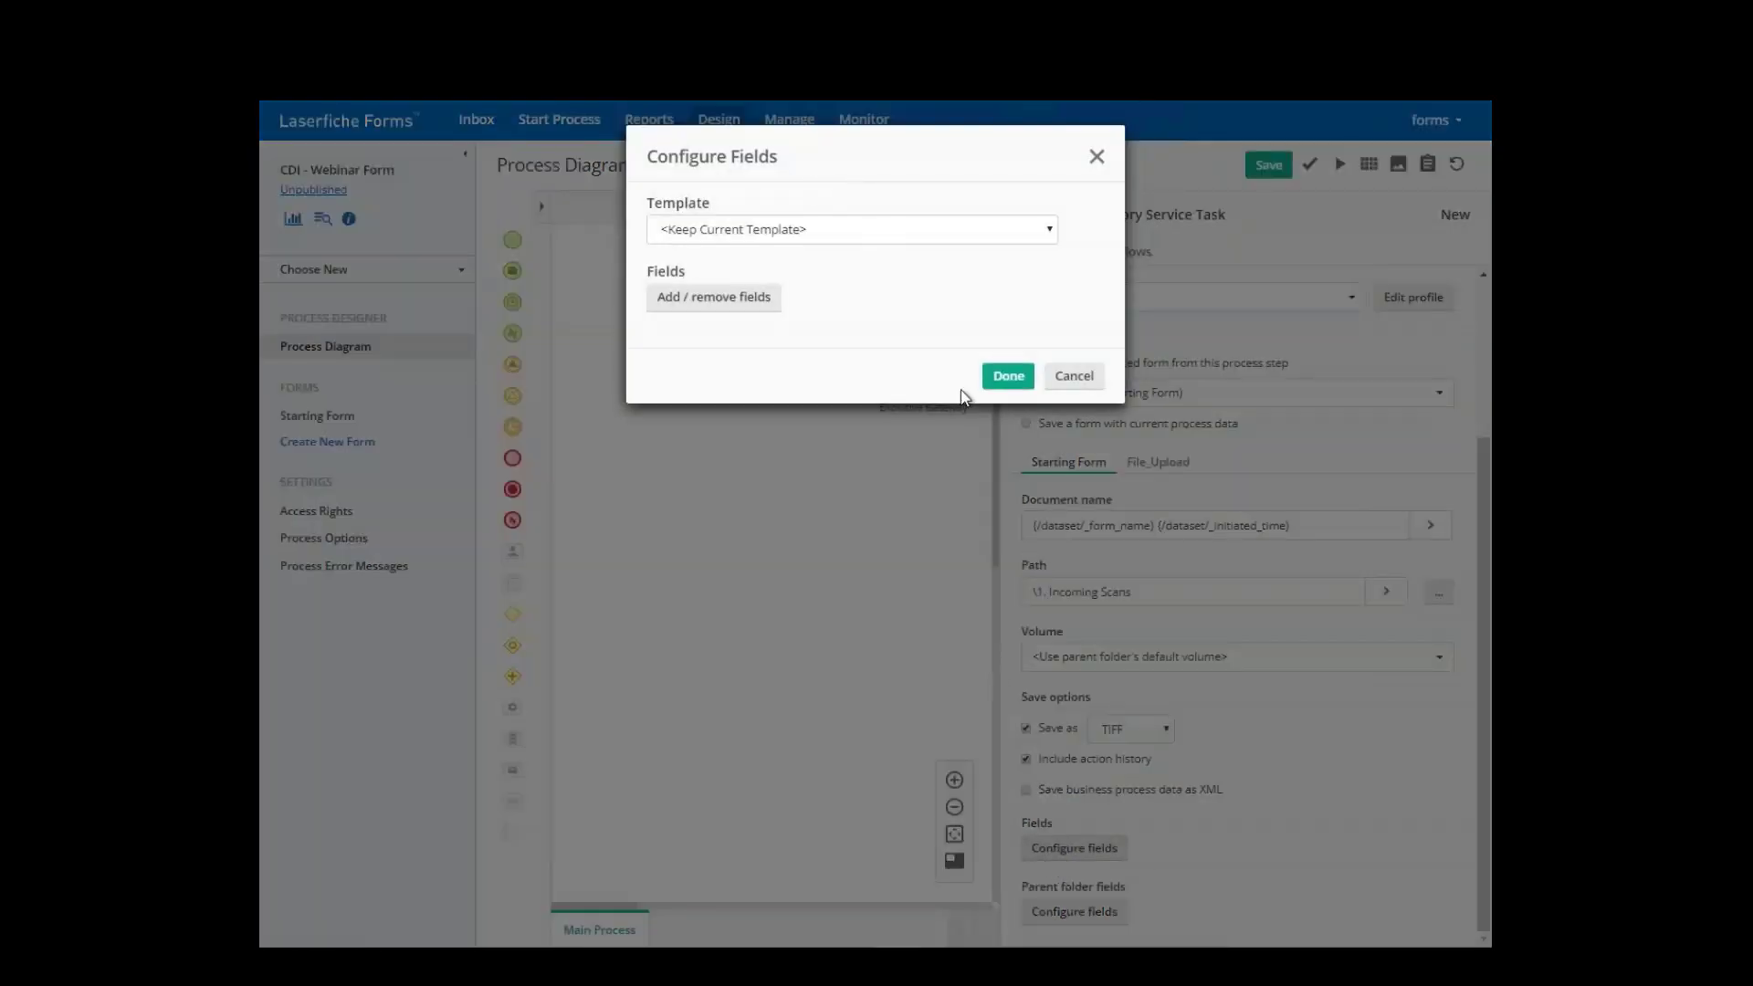
{"action": "left_click", "coordinate": [1010, 229]}
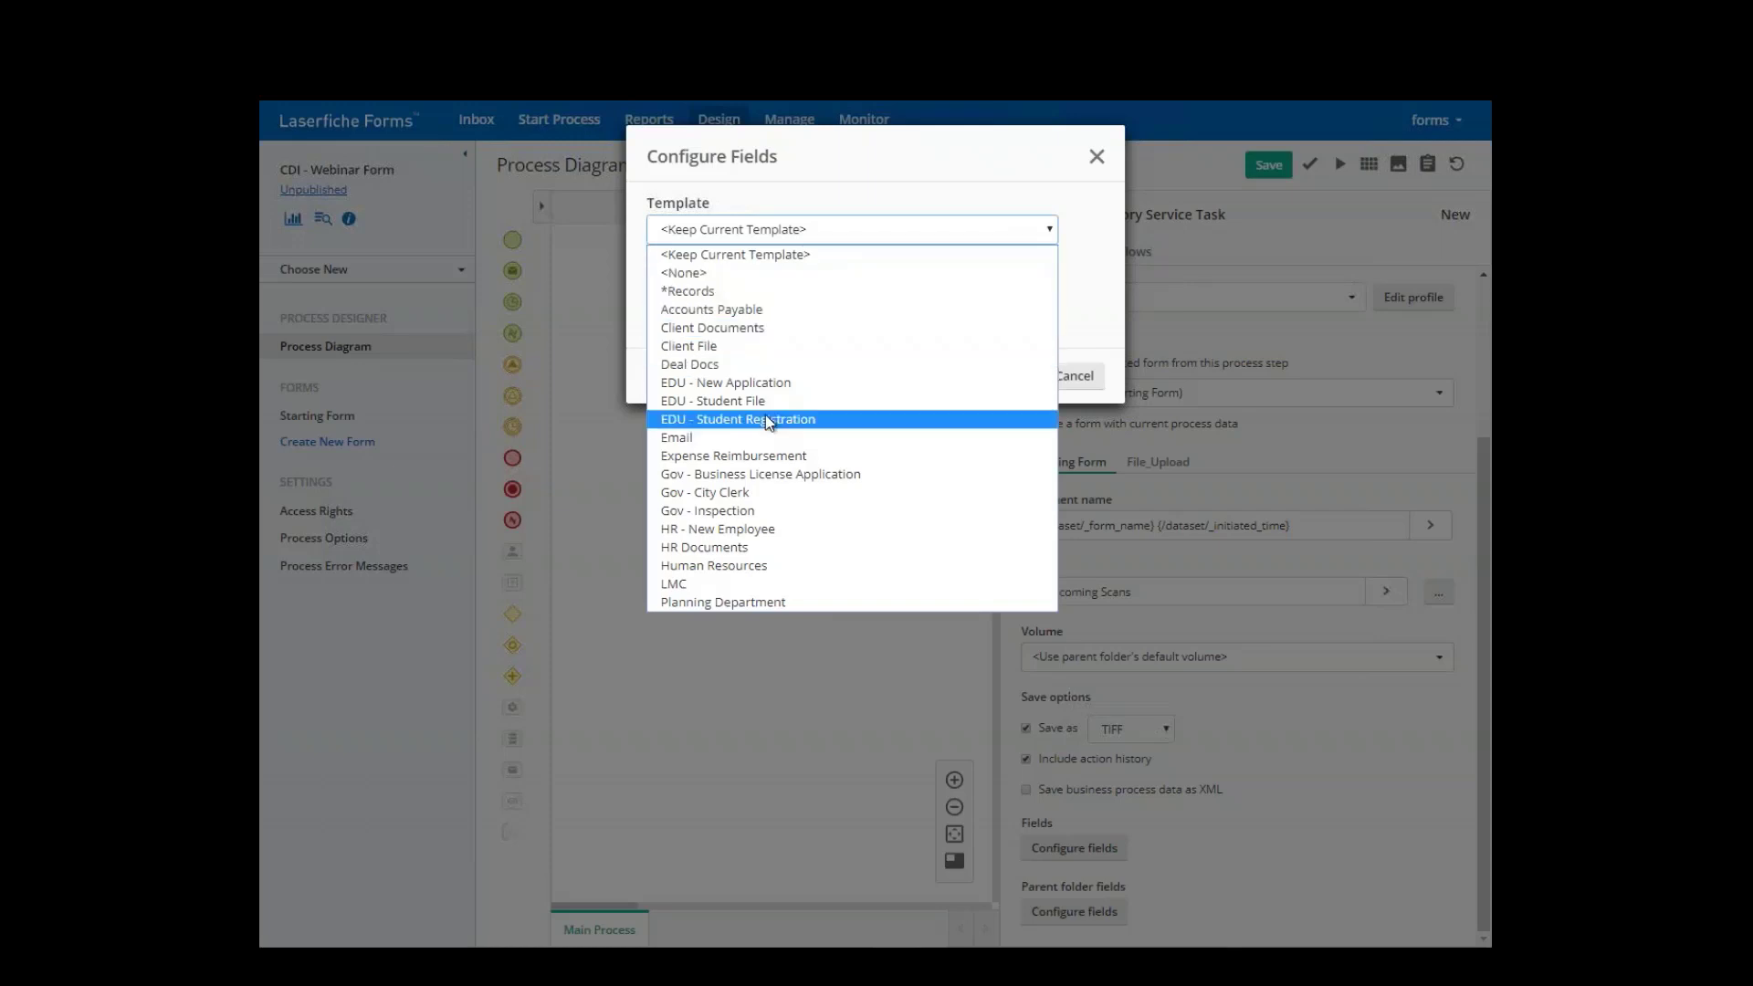
{"action": "left_click", "coordinate": [753, 566]}
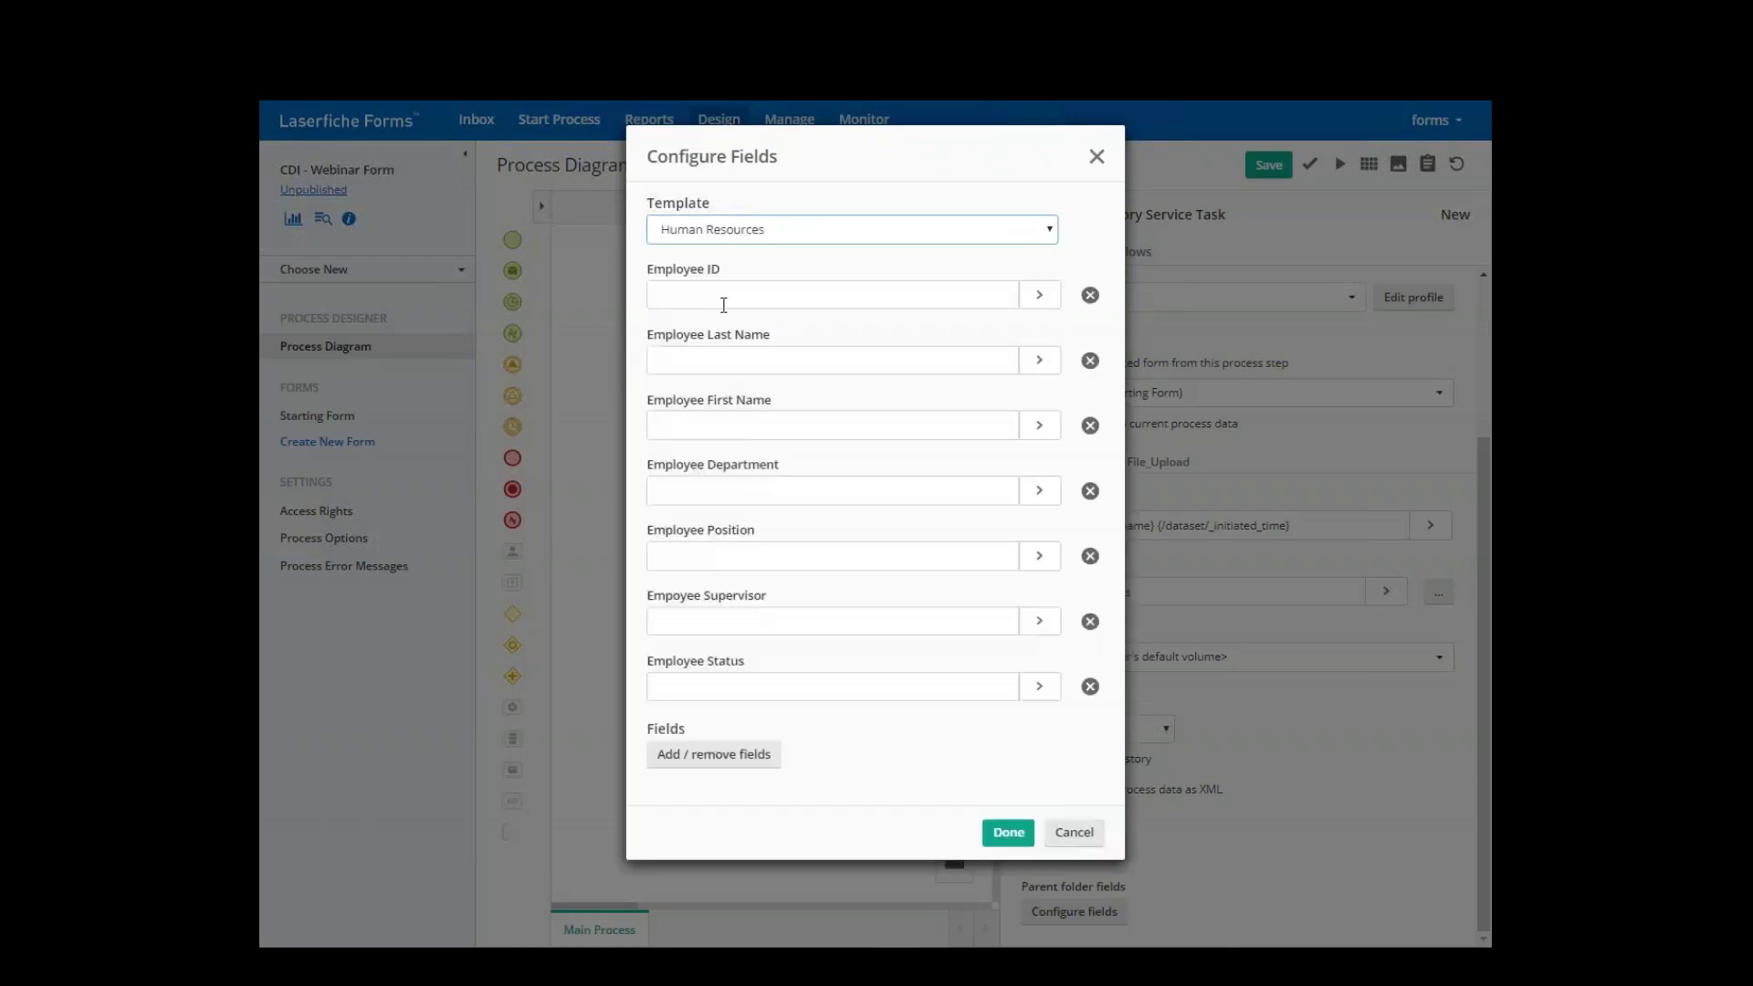
{"action": "left_click", "coordinate": [1037, 362]}
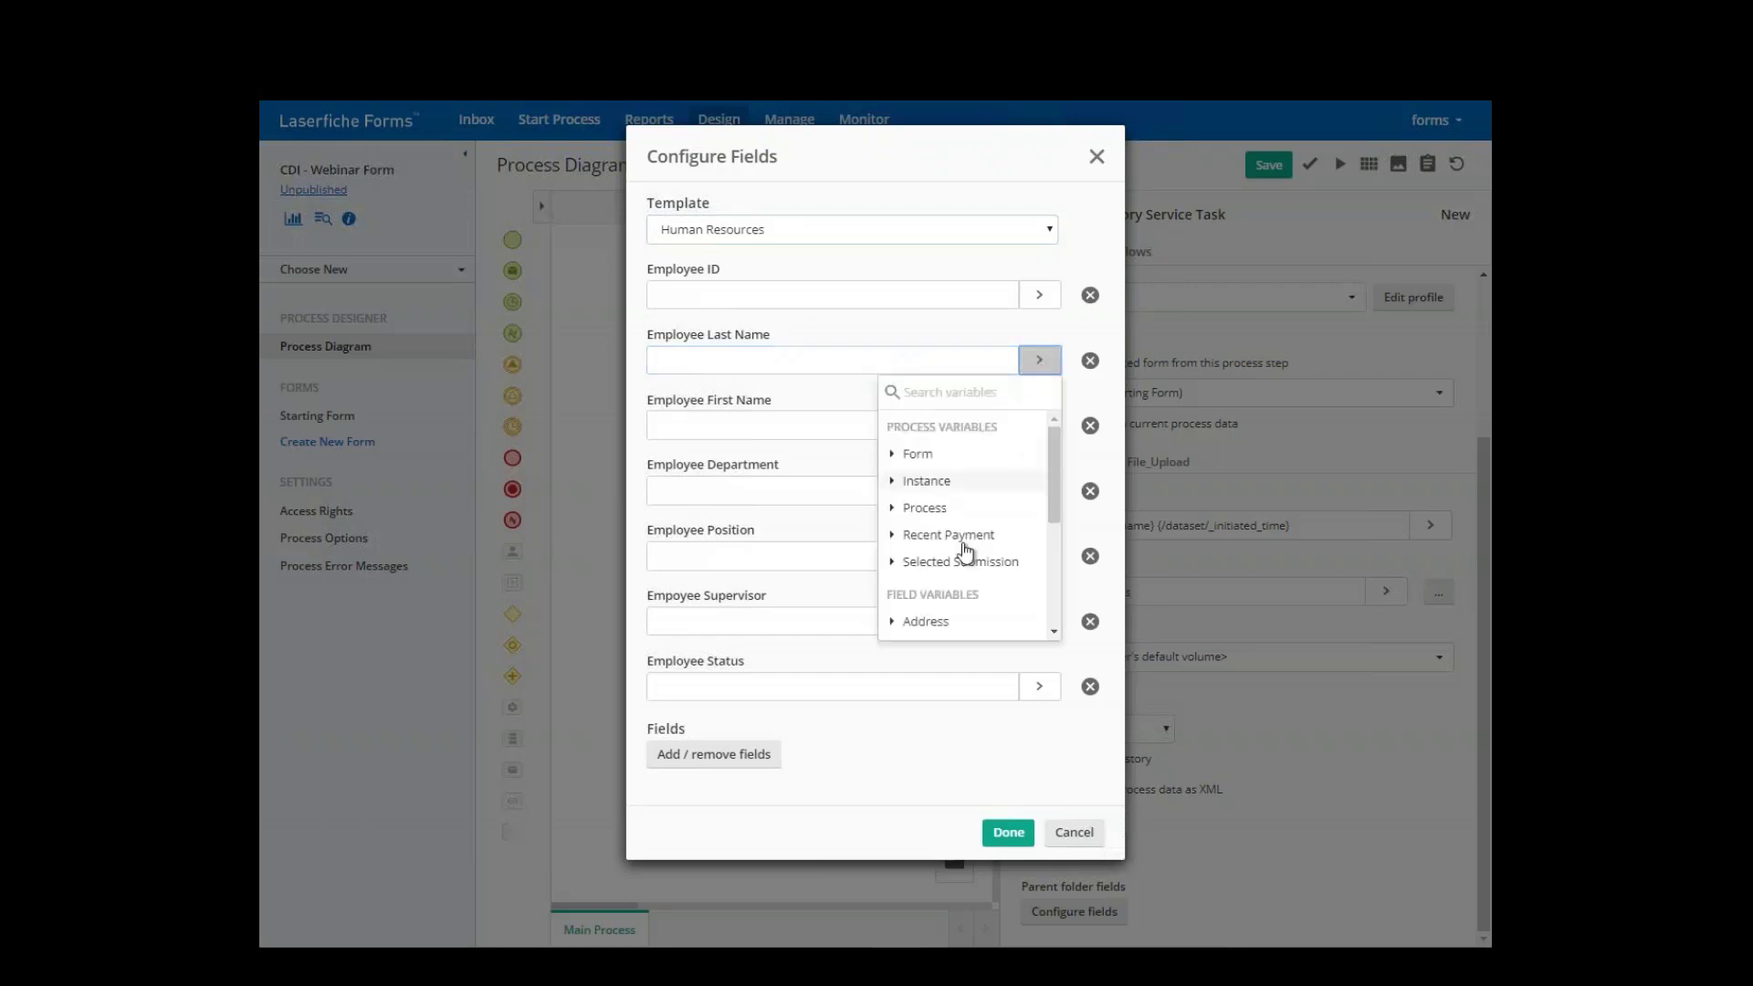
{"action": "scroll", "coordinate": [1050, 630], "scroll_direction": "down", "scroll_amount": 5}
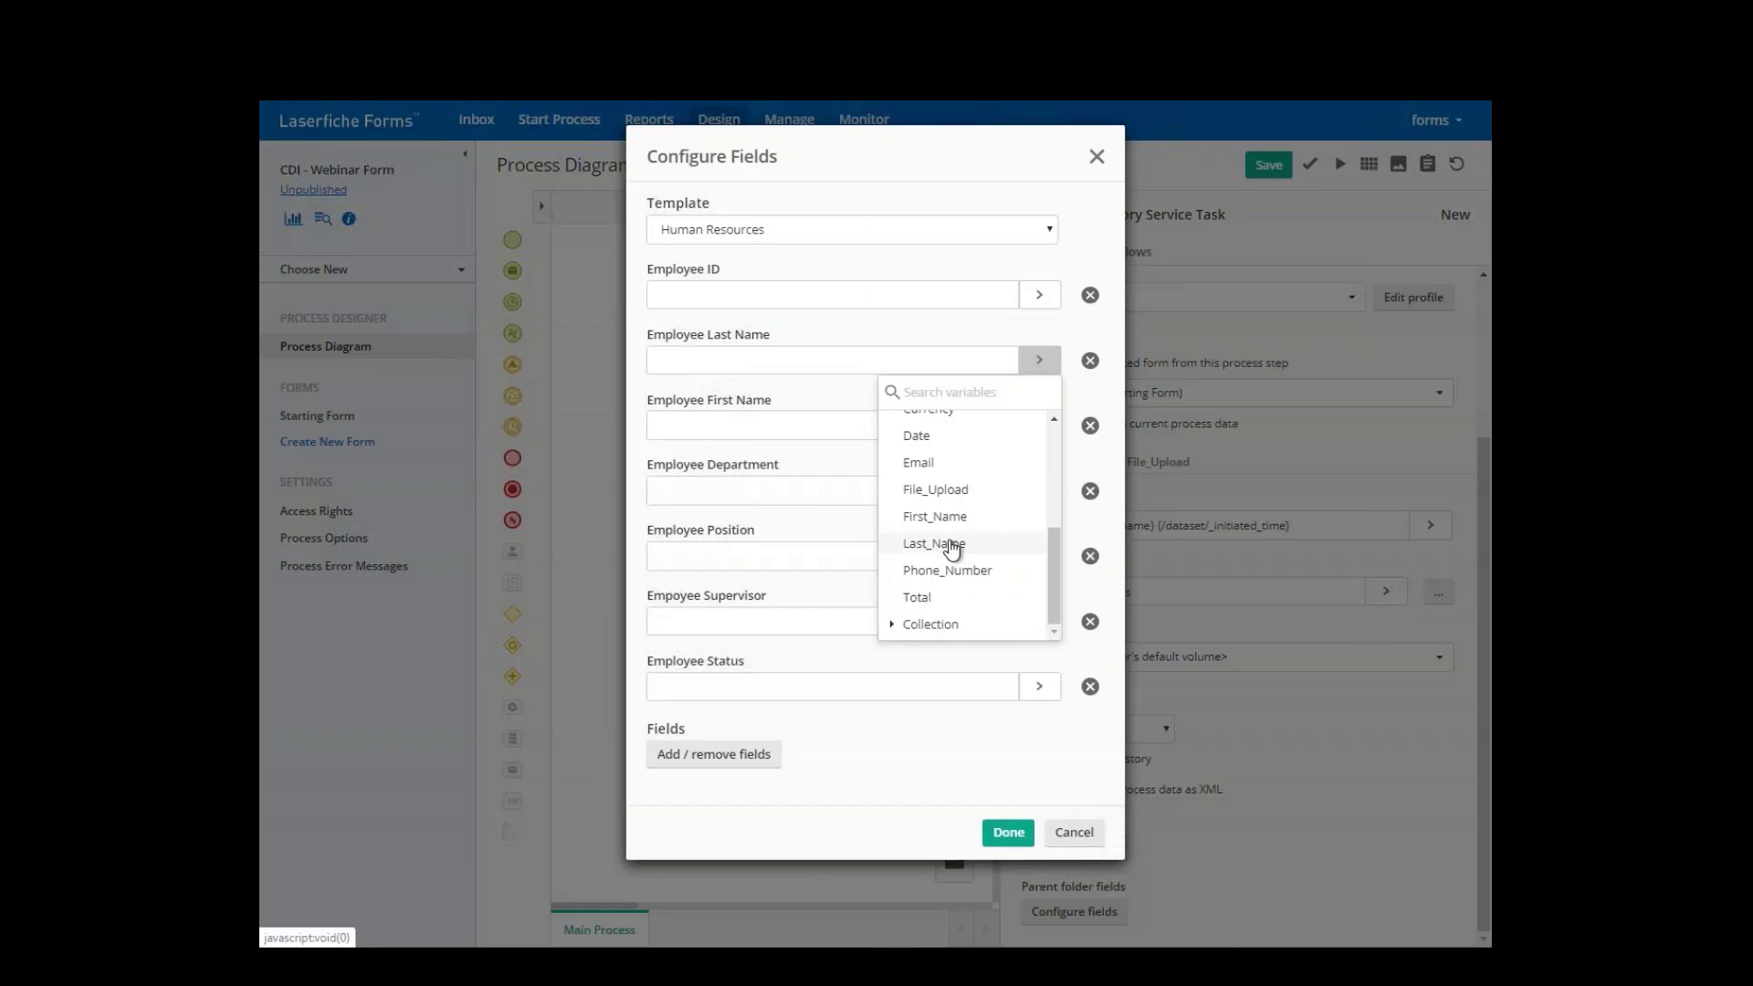
{"action": "left_click", "coordinate": [949, 545]}
{"action": "left_click", "coordinate": [1041, 428]}
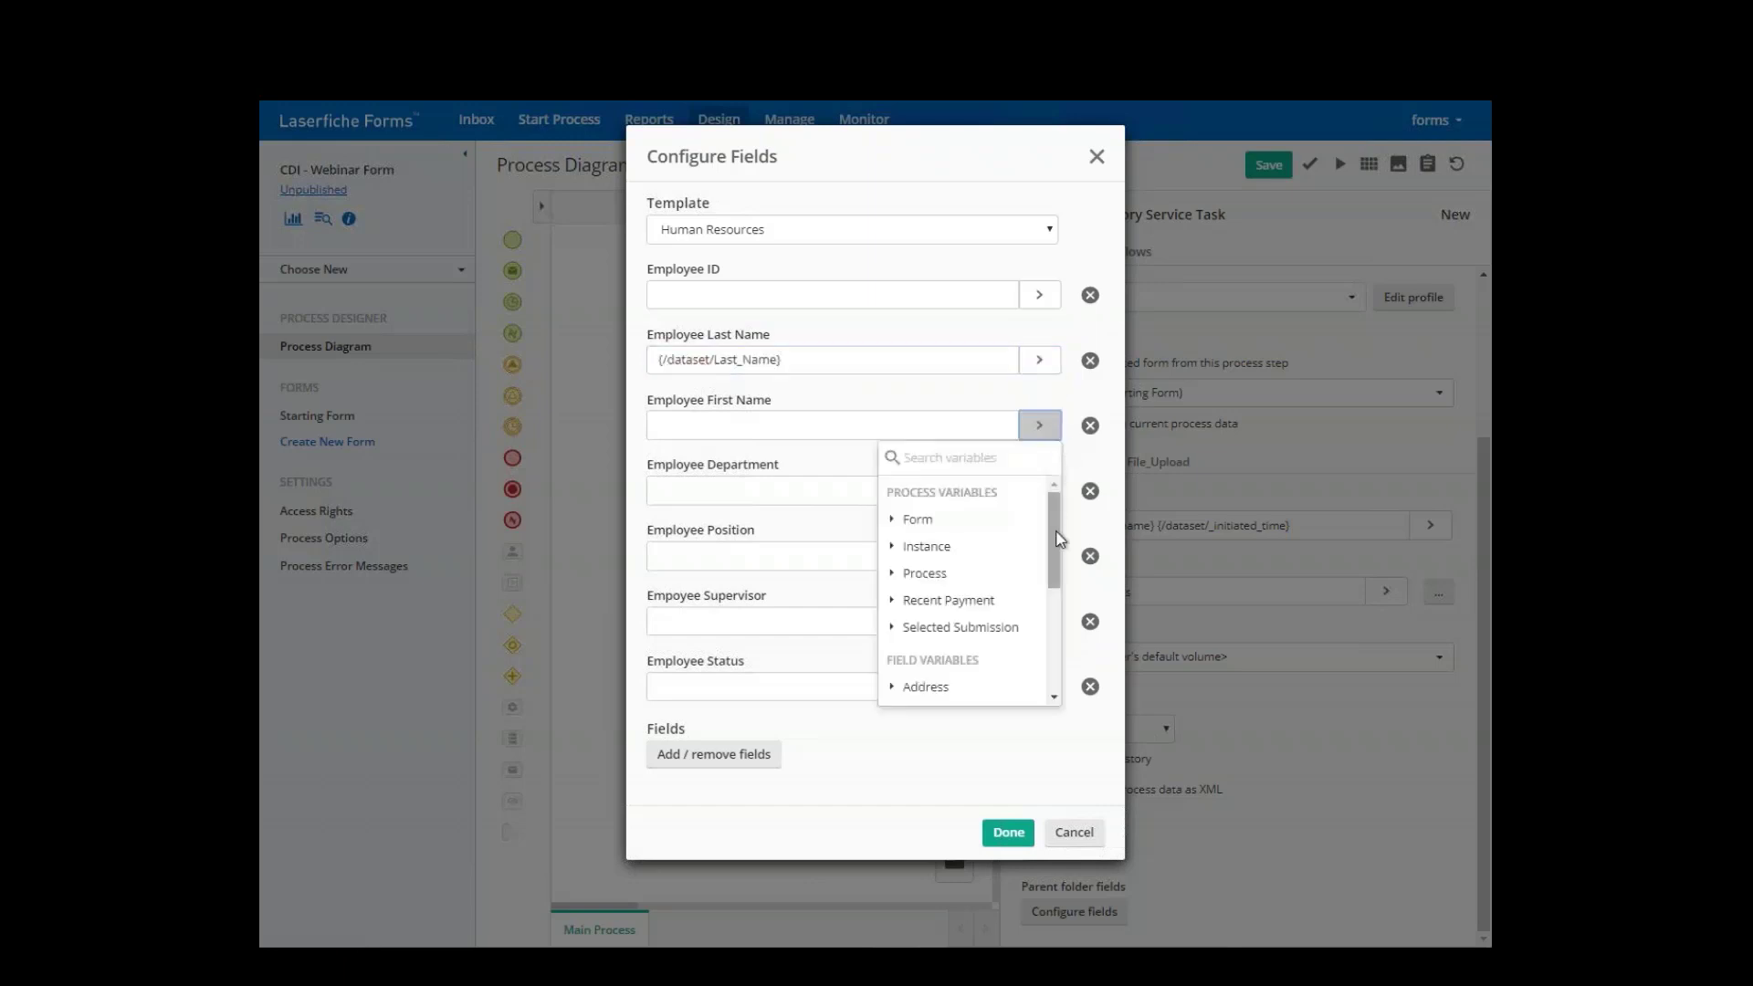
{"action": "left_click_drag", "start_coordinate": [1056, 539], "coordinate": [1031, 634]}
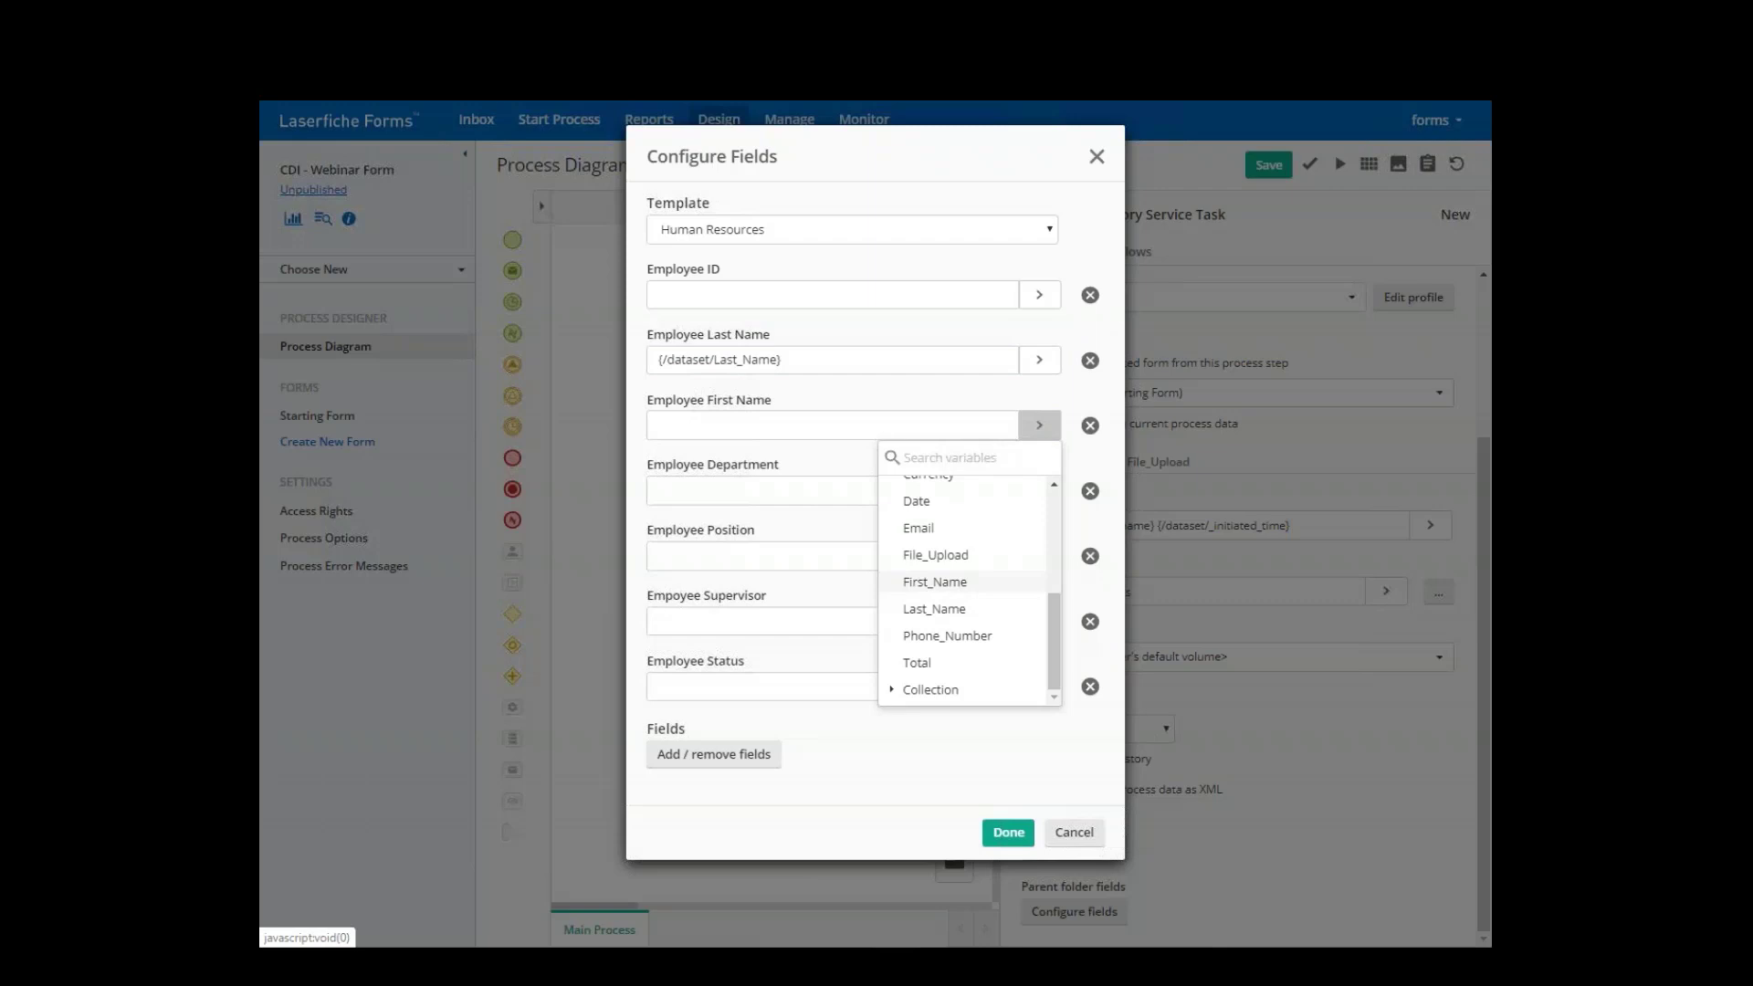
{"action": "left_click", "coordinate": [934, 581]}
{"action": "left_click", "coordinate": [1008, 833]}
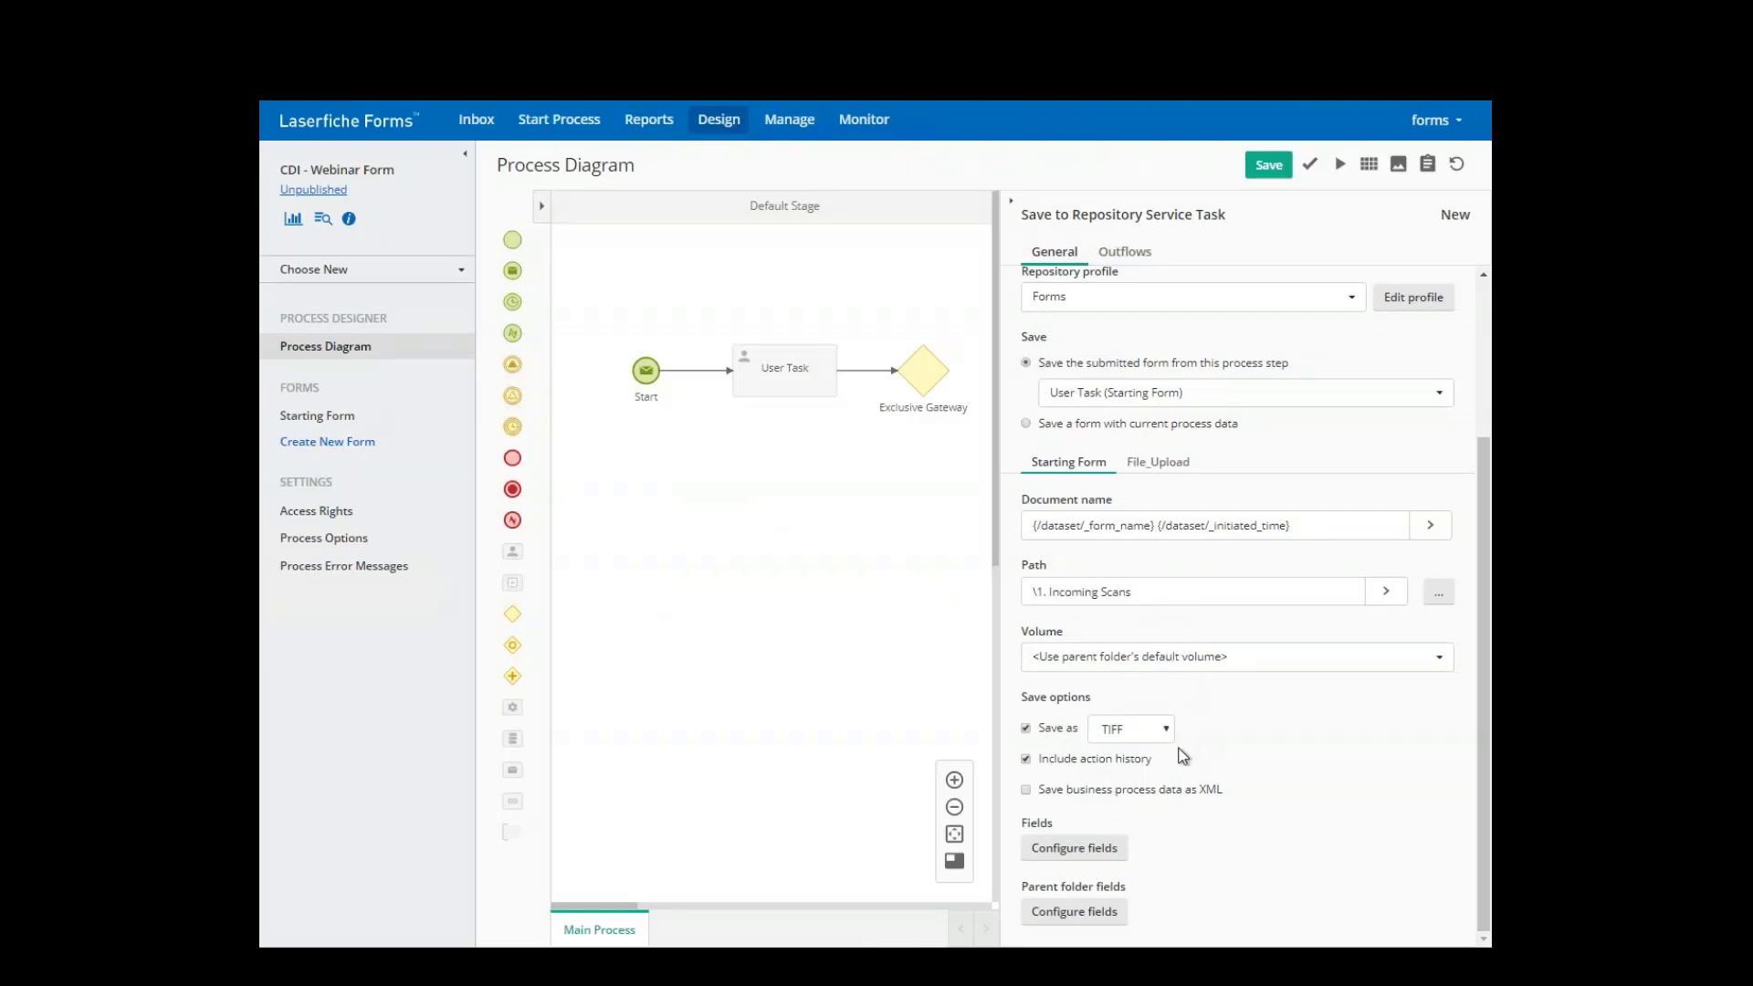
{"action": "scroll", "coordinate": [1178, 694], "scroll_direction": "up", "scroll_amount": 3}
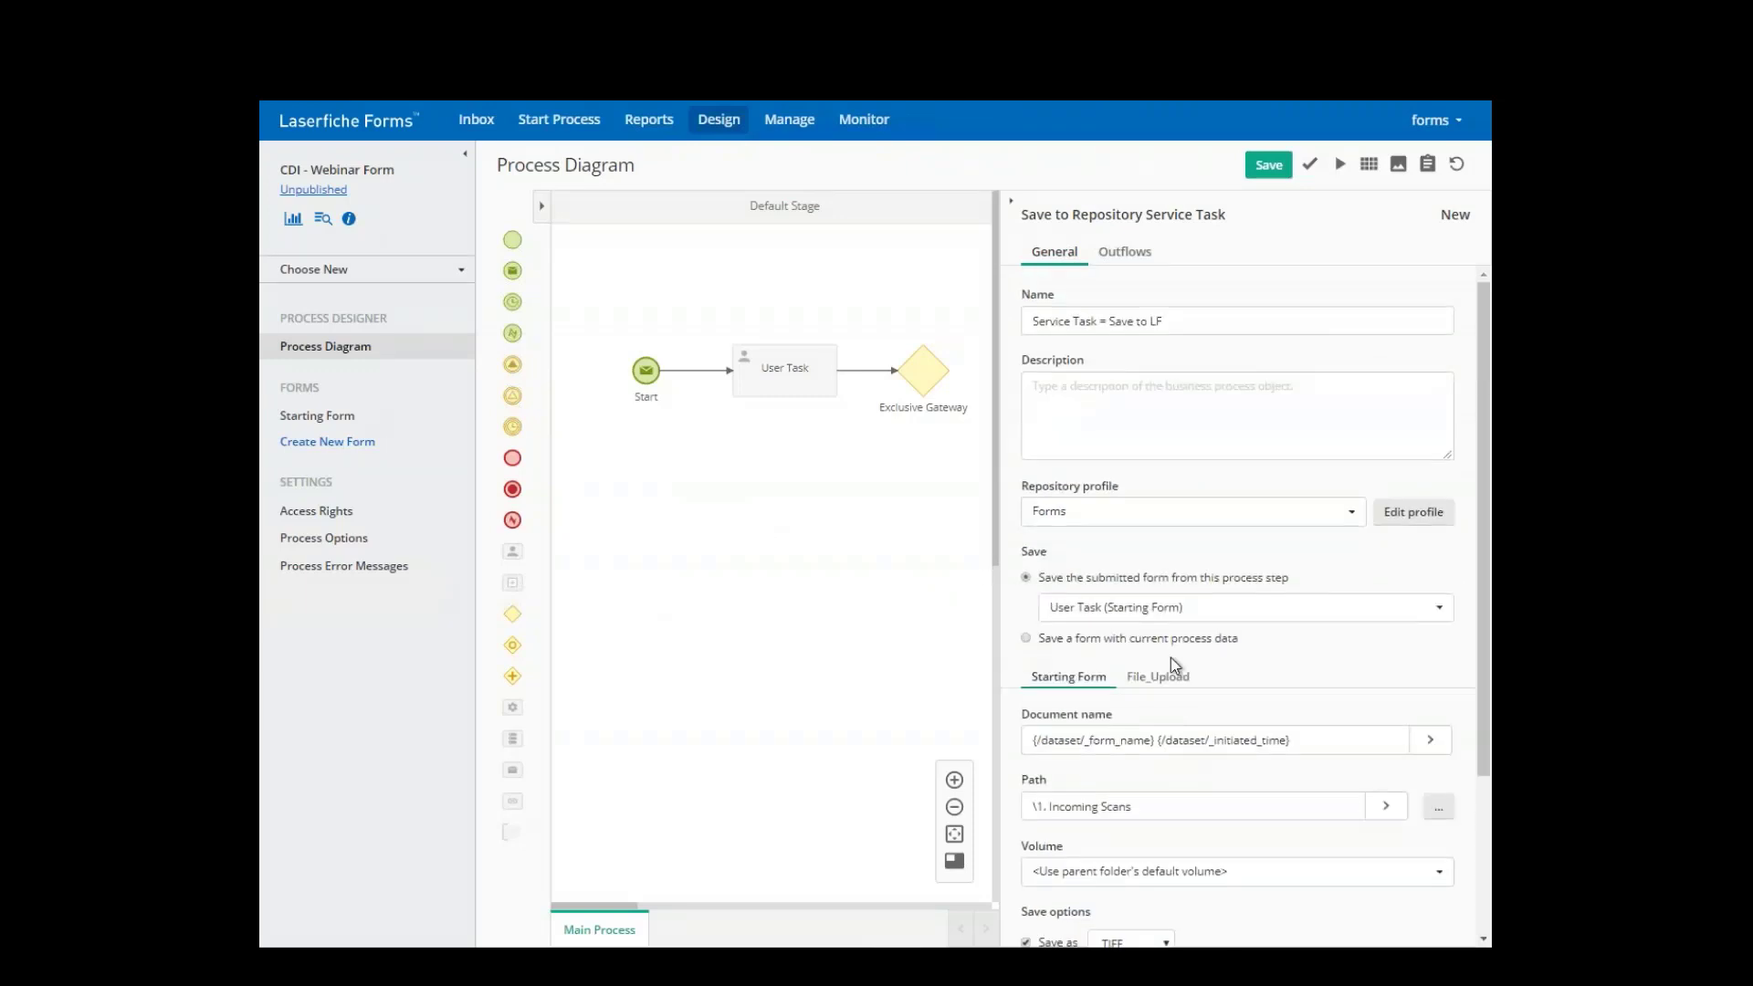
- Connect the Exclusive Gateway to the Save to LF task
{"action": "left_click", "coordinate": [1013, 206]}
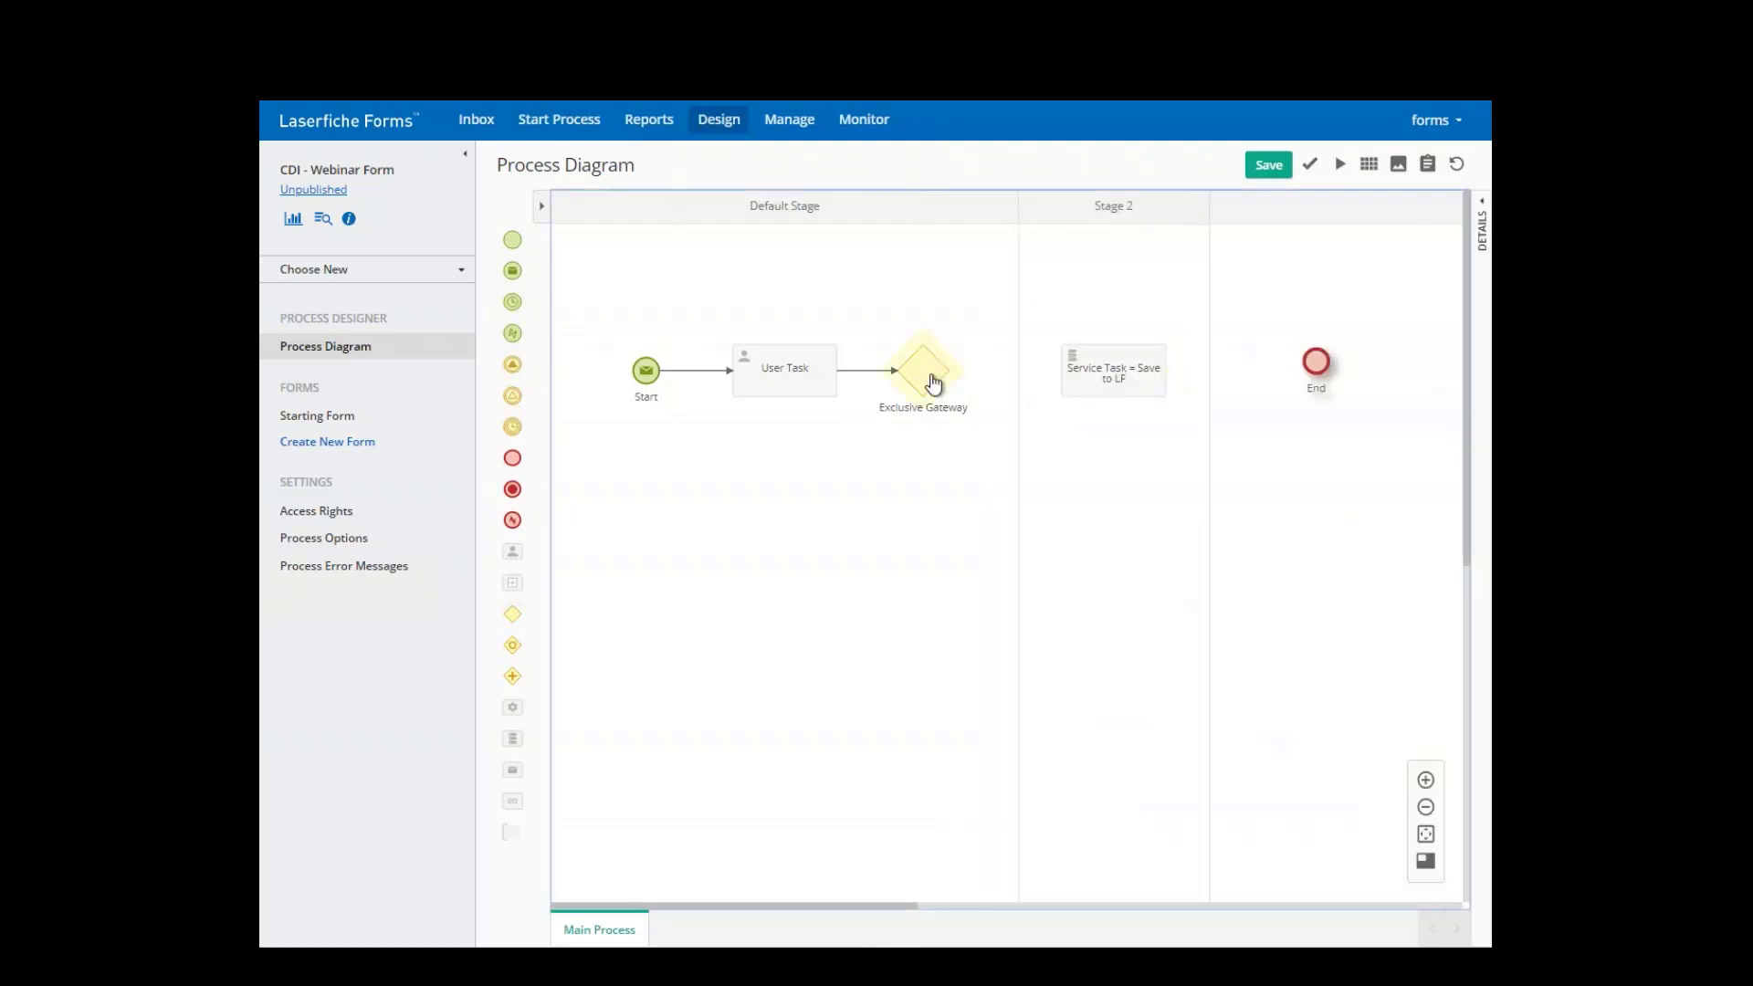
{"action": "mouse_move", "coordinate": [935, 362]}
{"action": "left_click_drag", "start_coordinate": [966, 331], "coordinate": [1062, 372]}
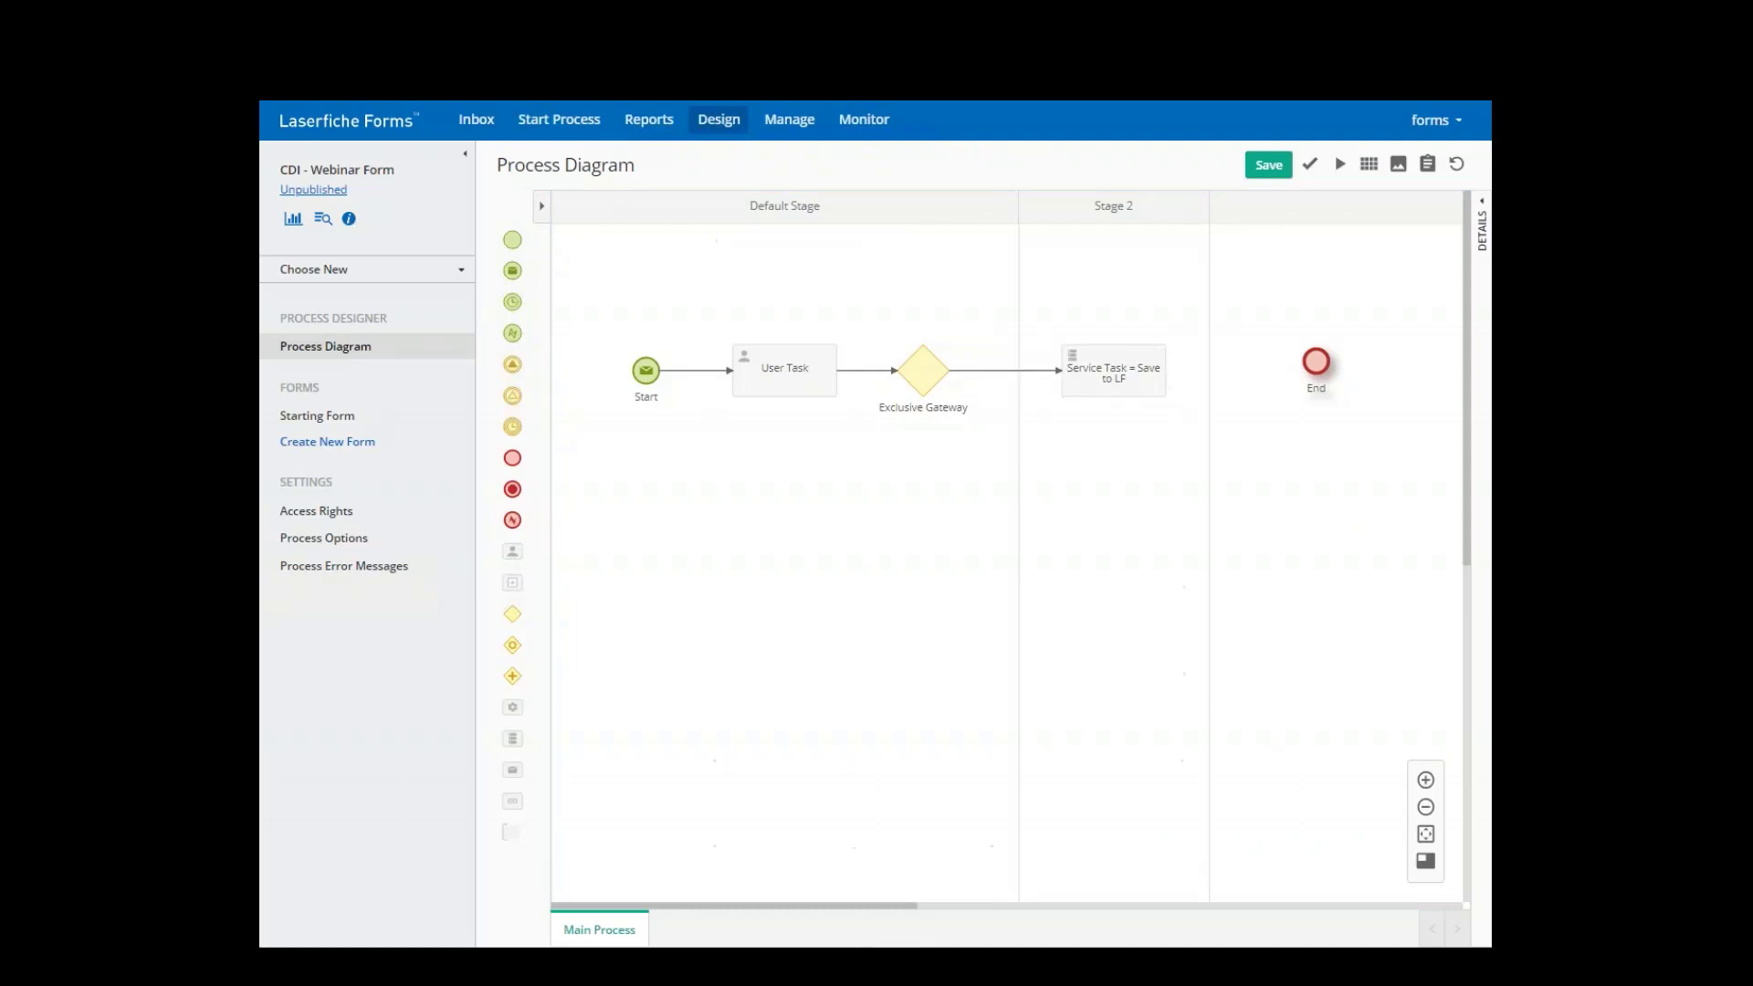
{"action": "right_click", "coordinate": [983, 378]}
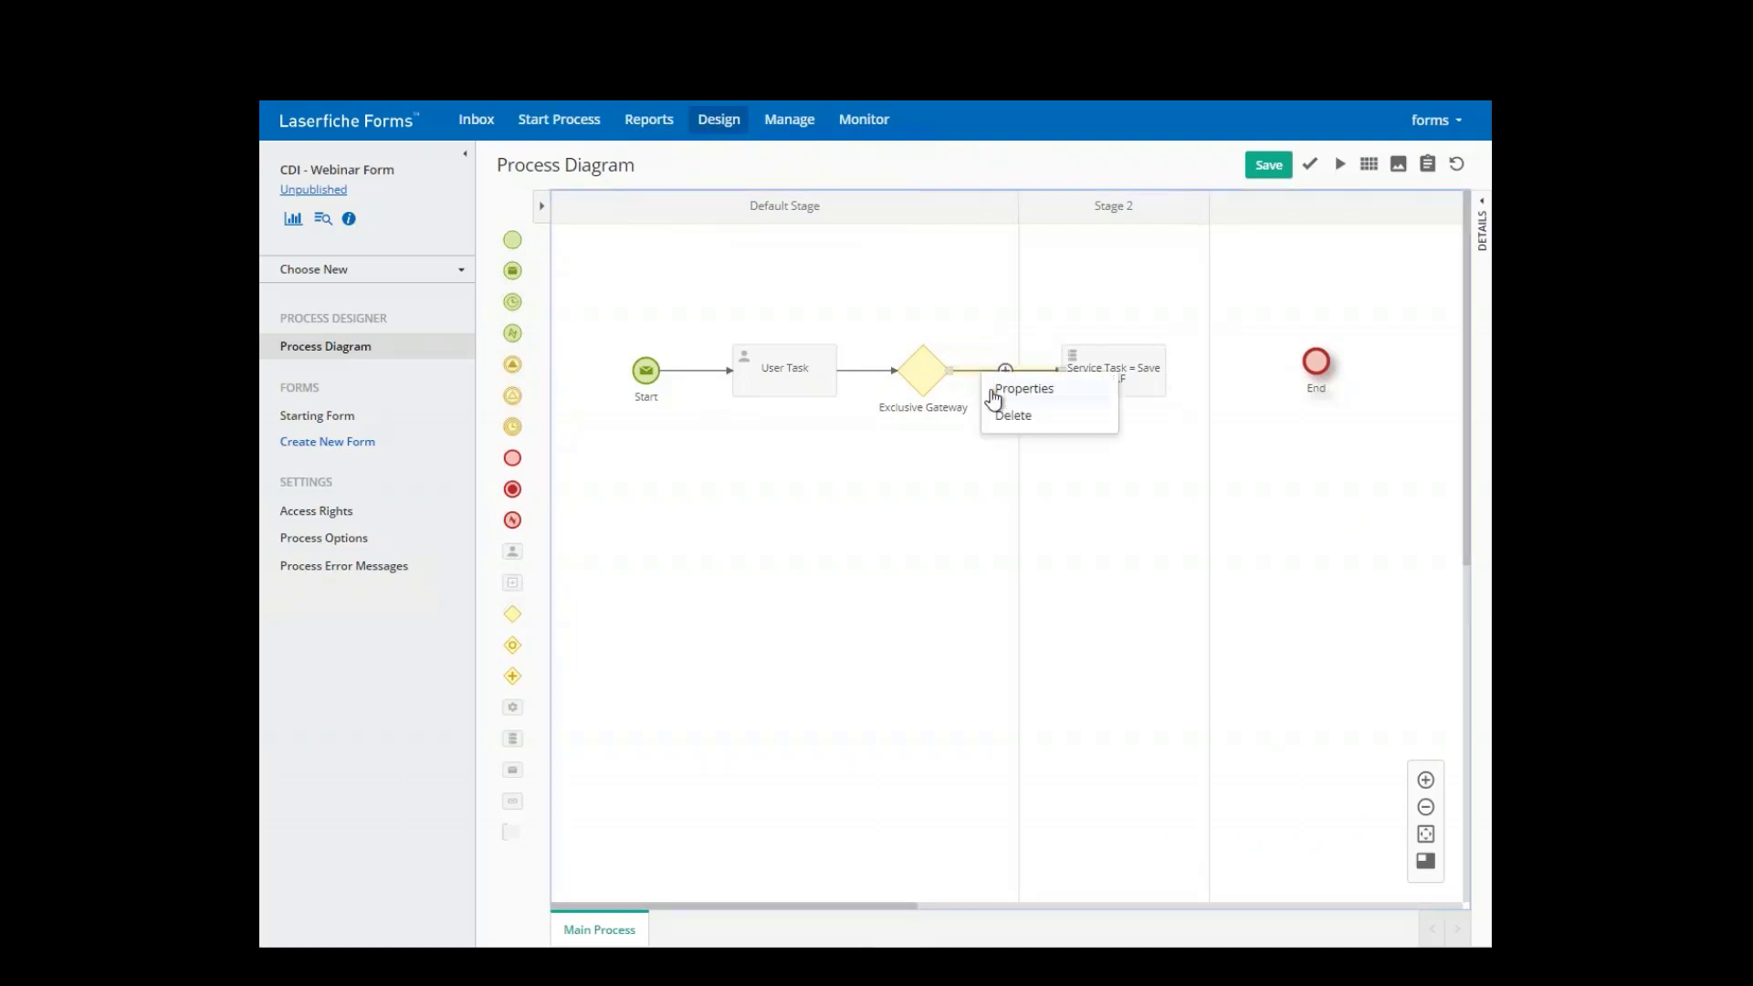
{"action": "left_click", "coordinate": [1000, 395]}
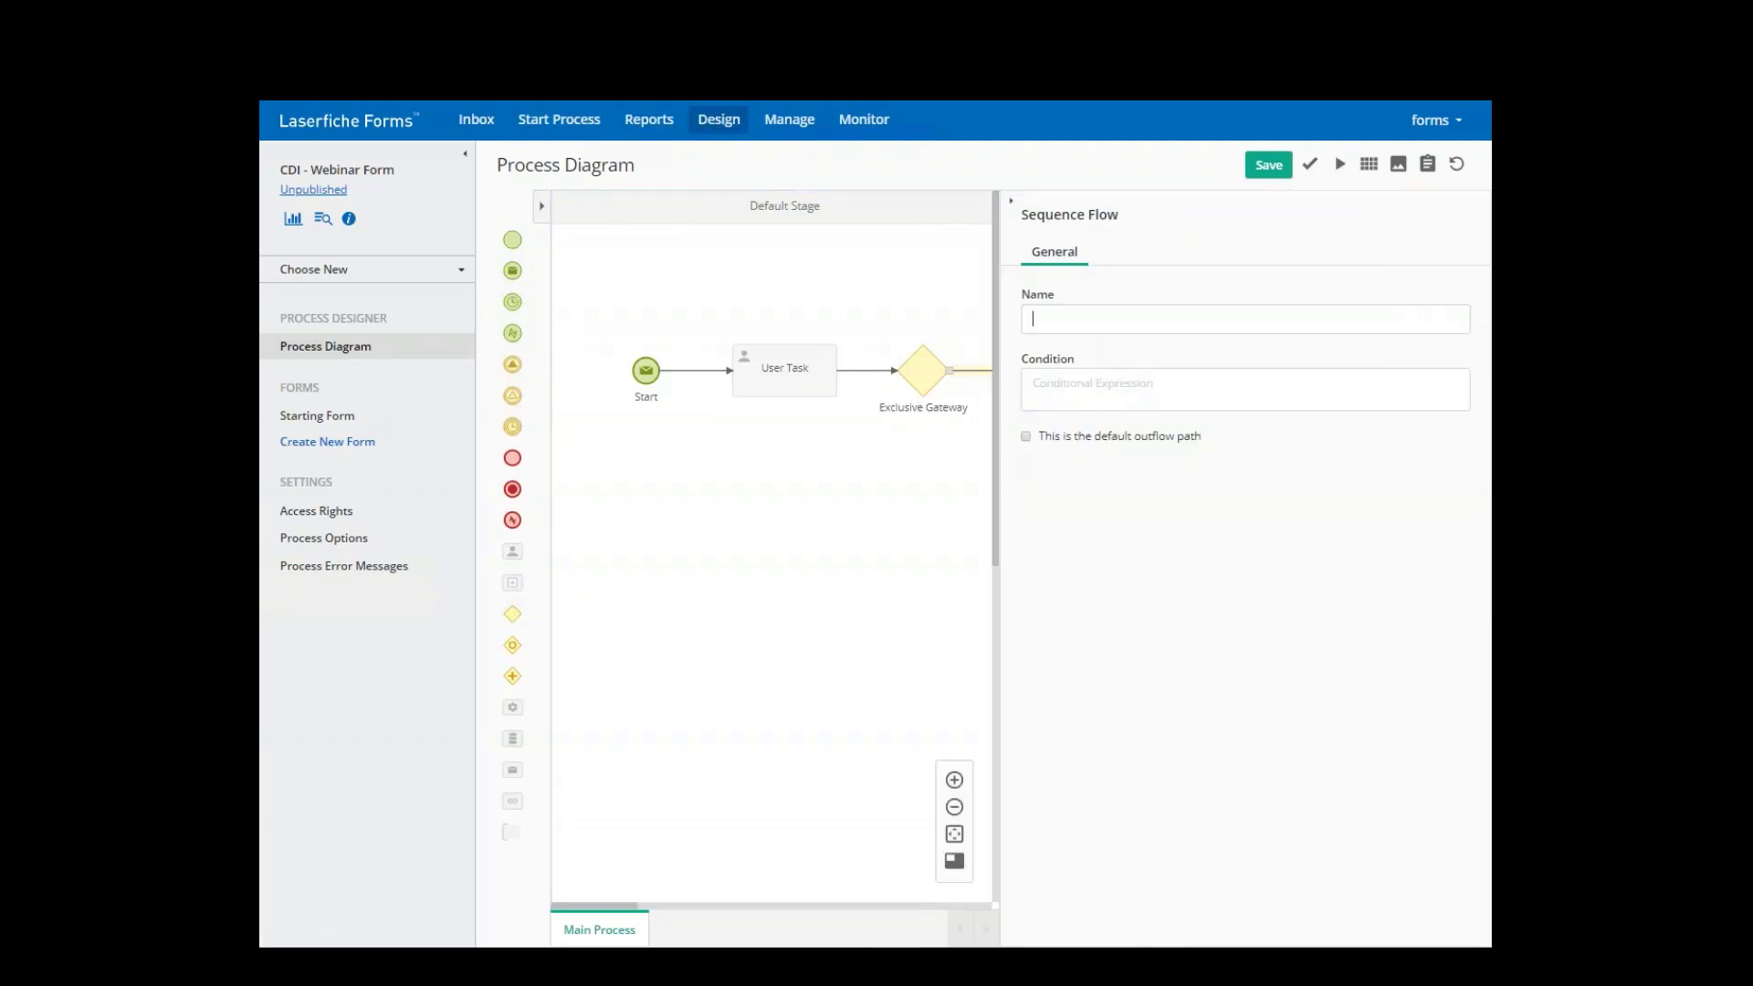
- Name the connector 'approved' with condition Last User Action = Approve Form, then save the diagram
{"action": "left_click", "coordinate": [1033, 319]}
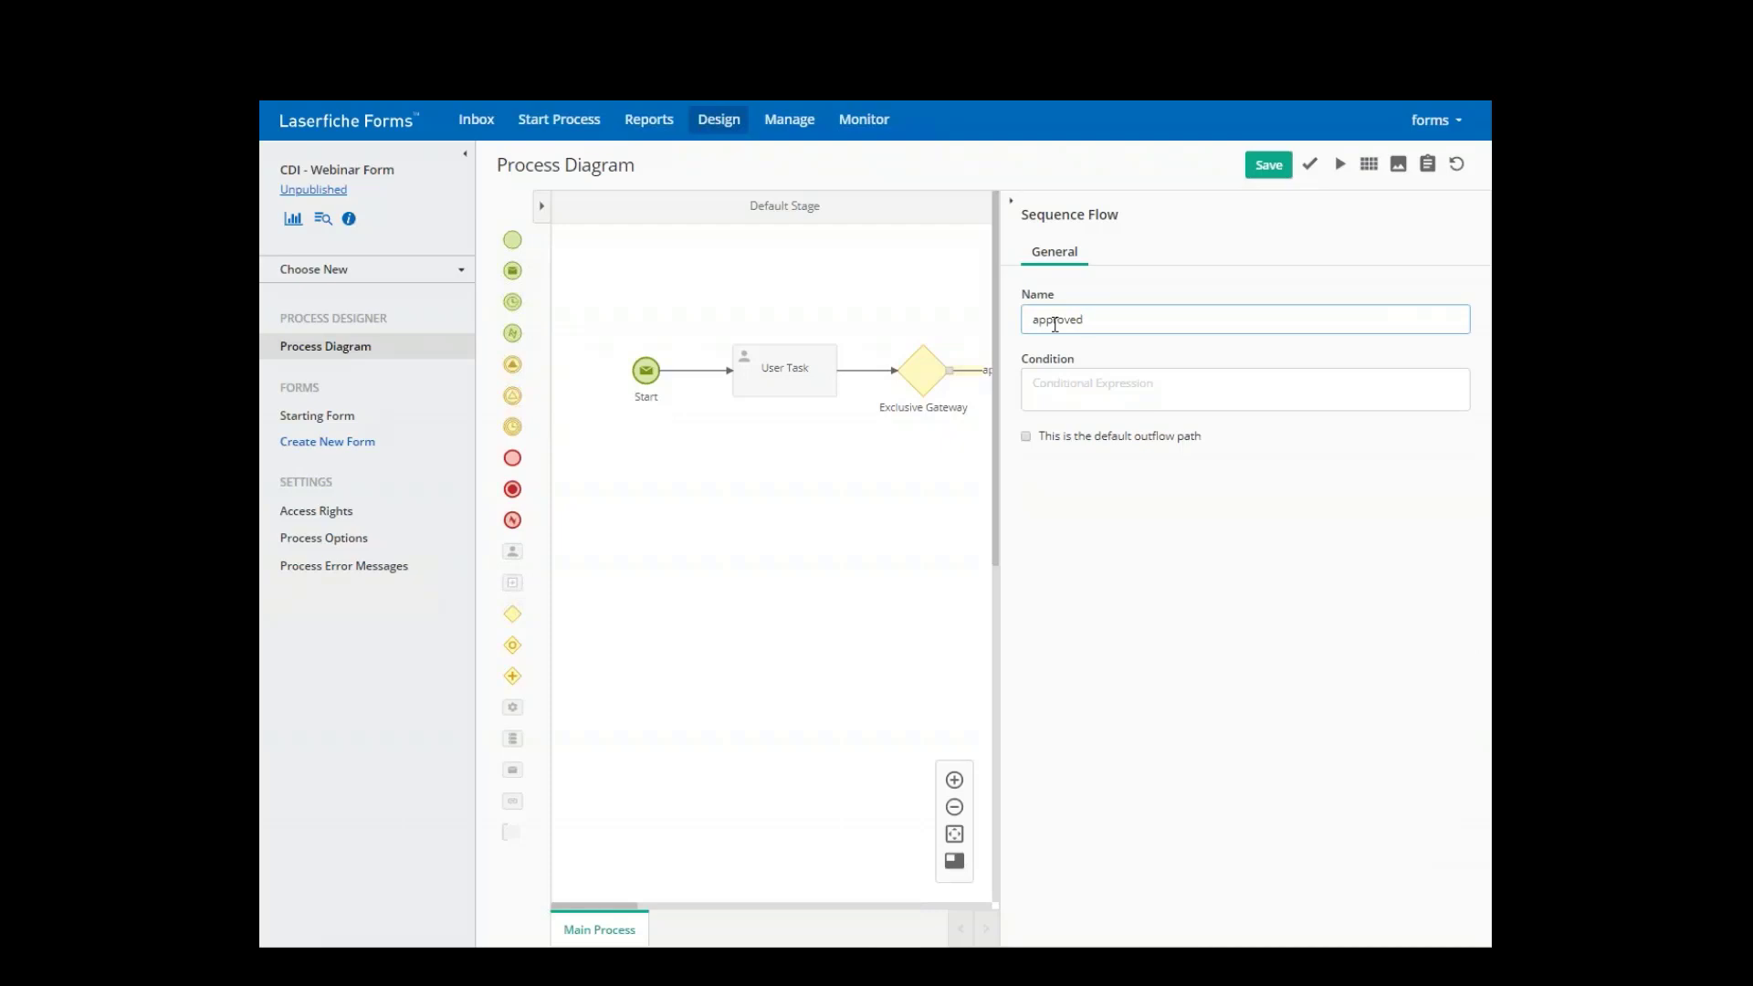
{"action": "left_click", "coordinate": [1059, 382]}
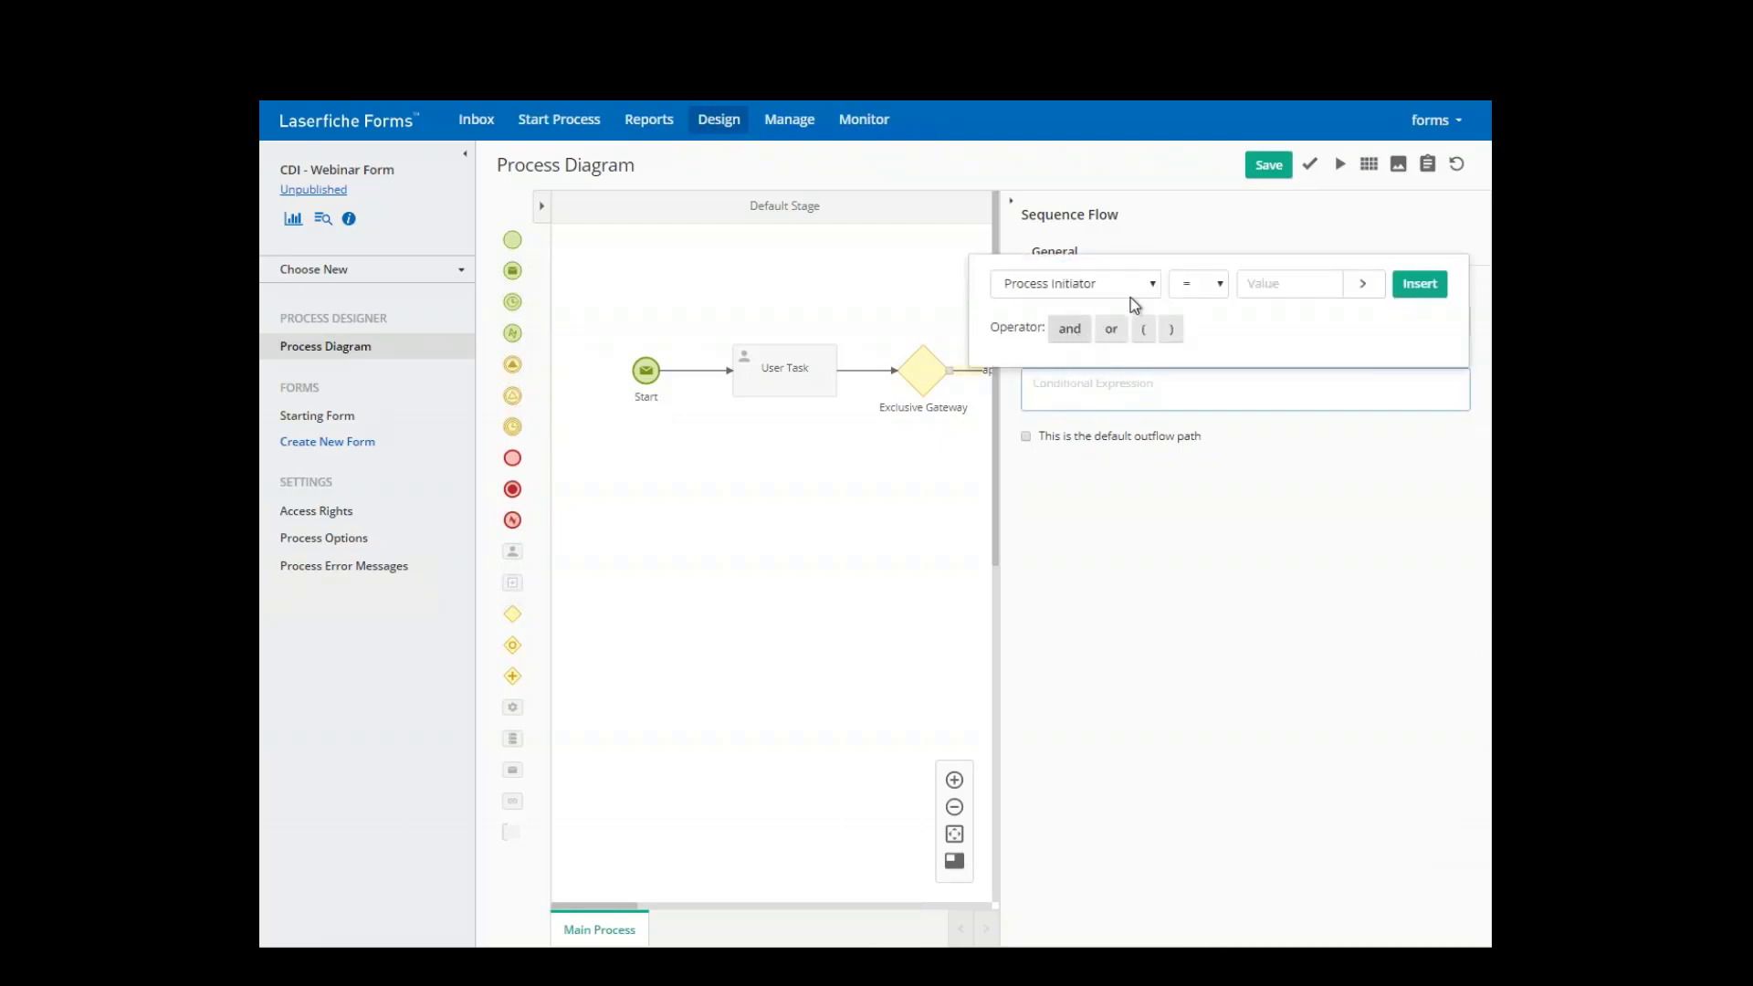
{"action": "scroll", "coordinate": [1130, 298], "scroll_direction": "up", "scroll_amount": 2}
{"action": "left_click", "coordinate": [1095, 286]}
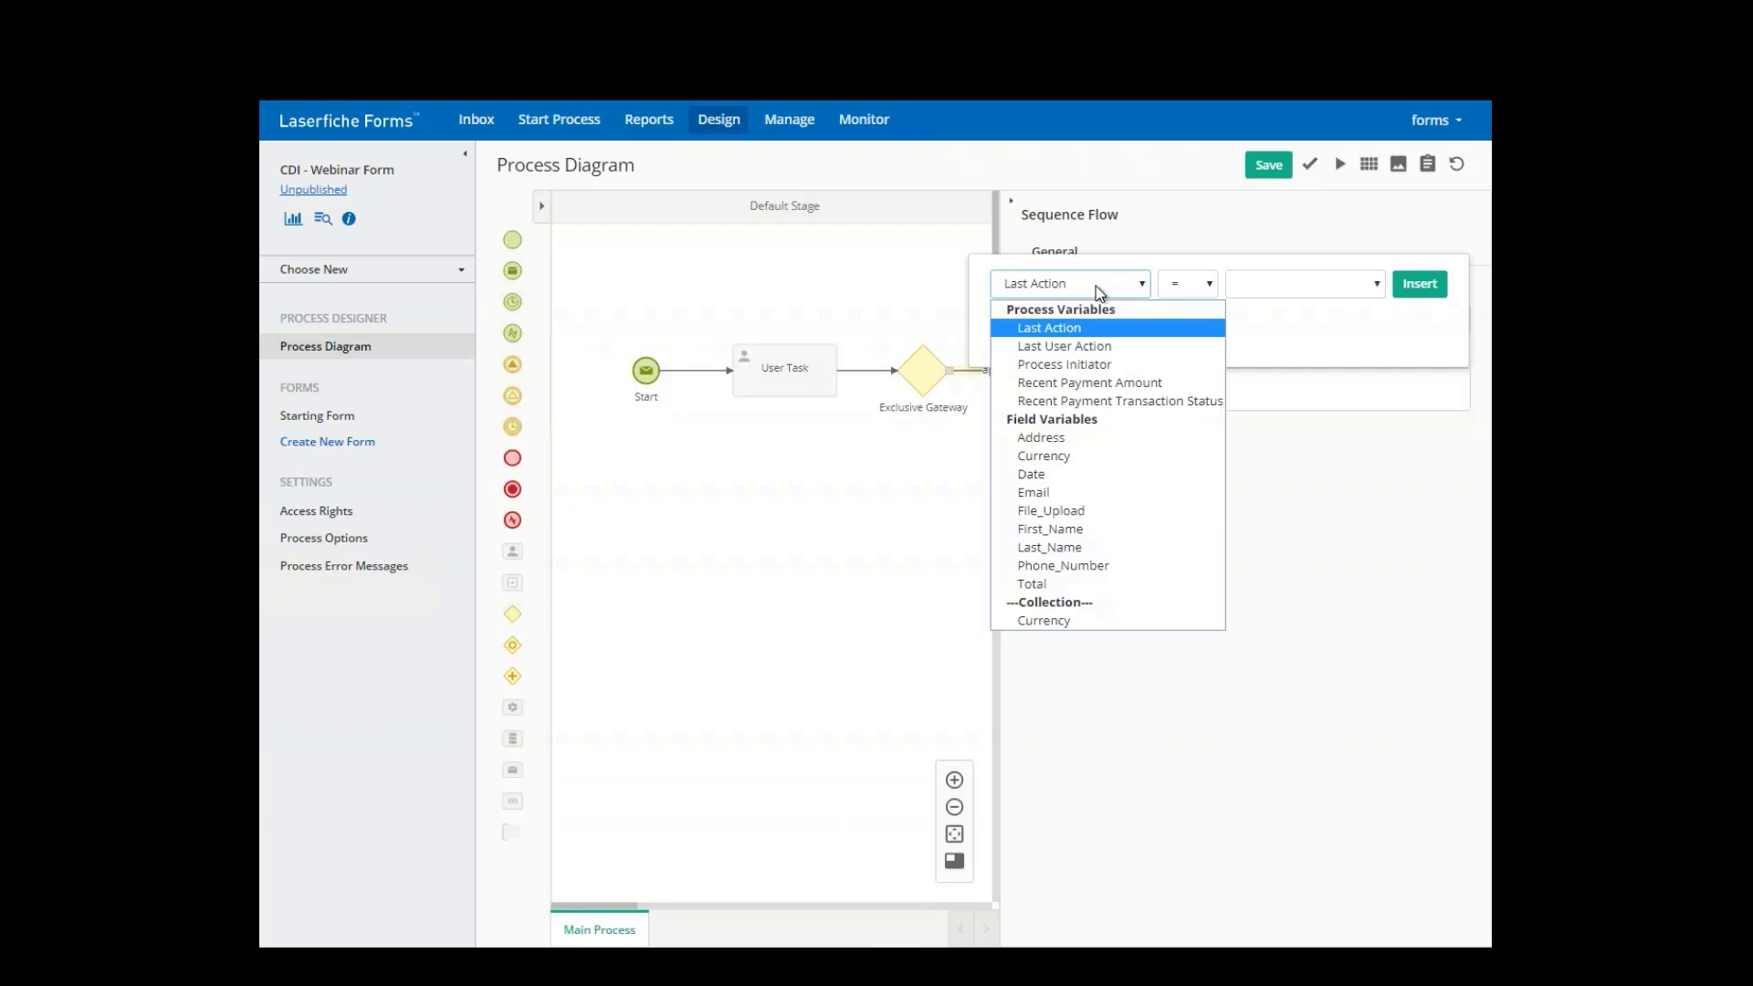
{"action": "left_click", "coordinate": [1070, 347]}
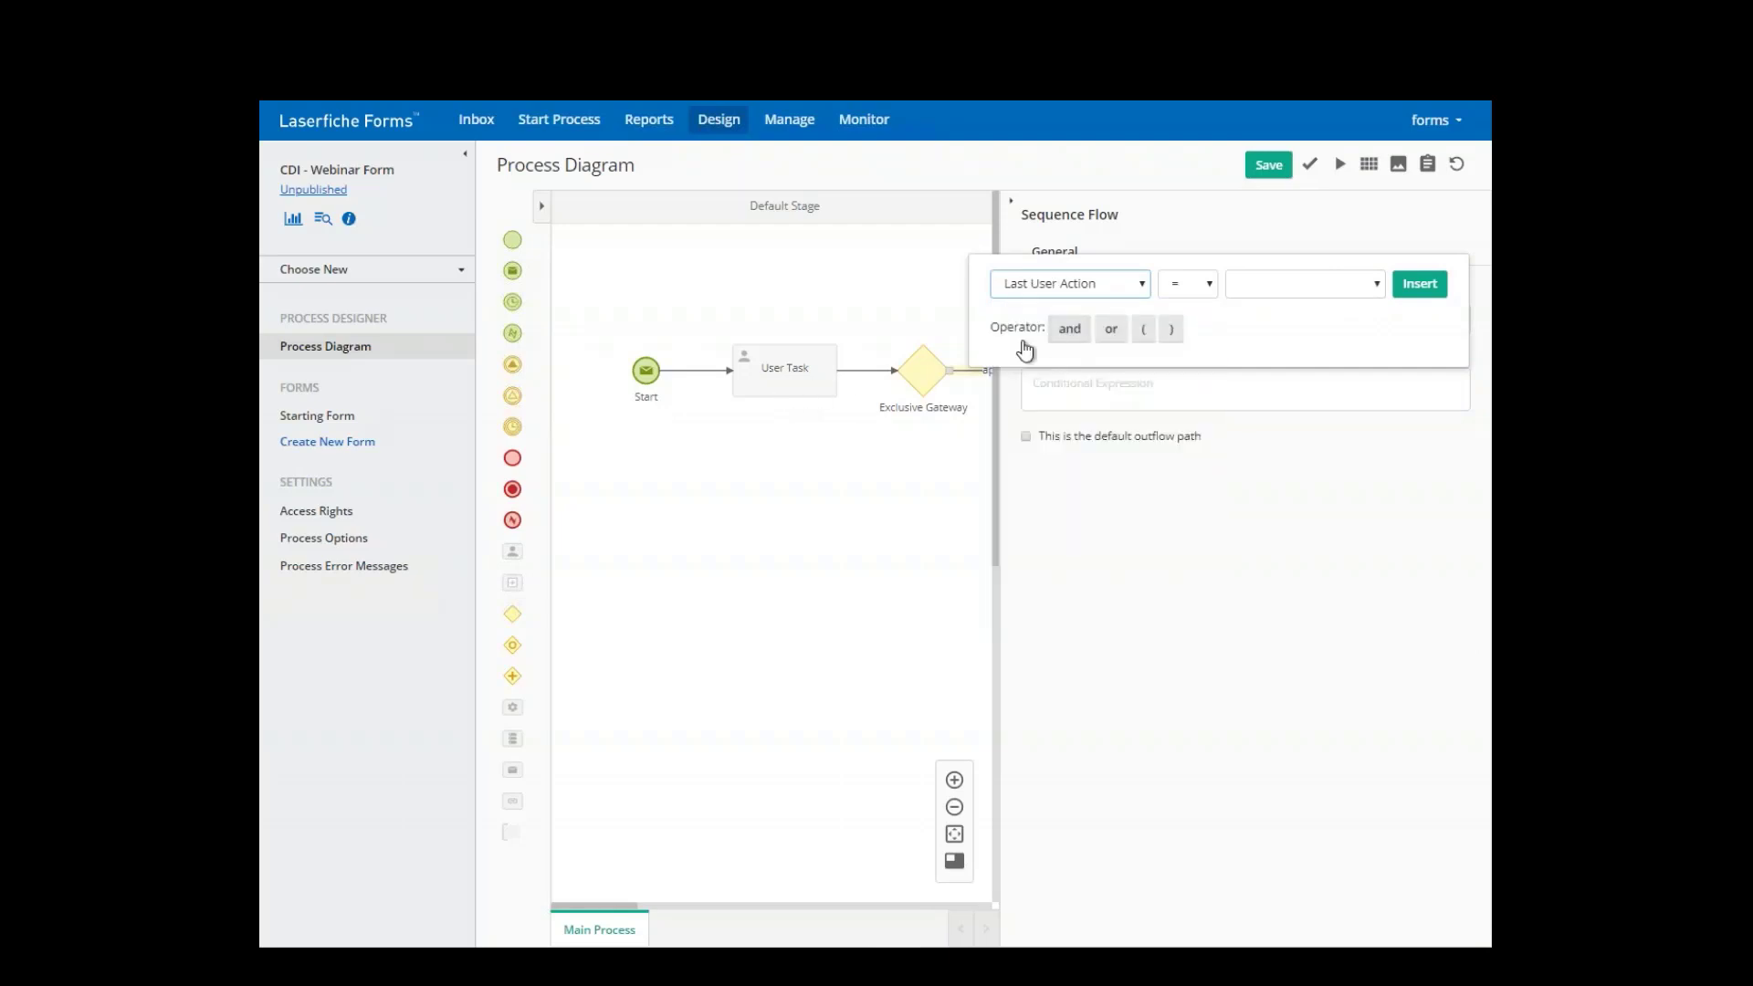
{"action": "left_click", "coordinate": [1376, 286]}
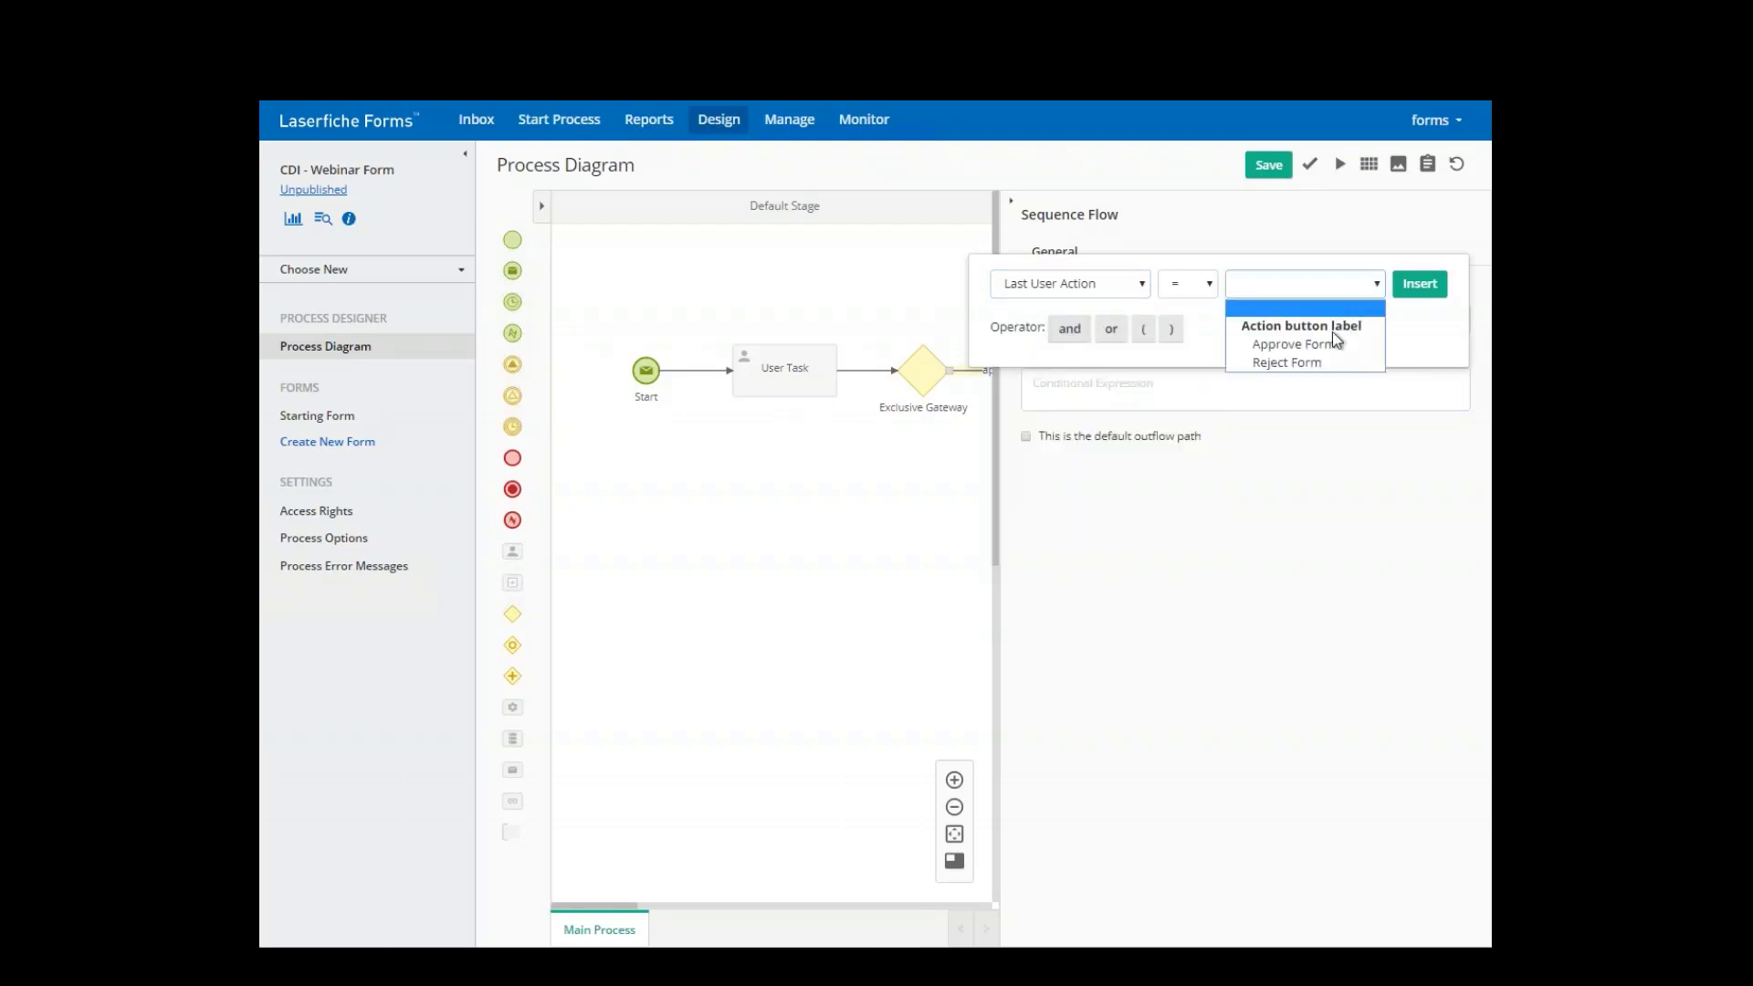
{"action": "left_click", "coordinate": [1305, 346]}
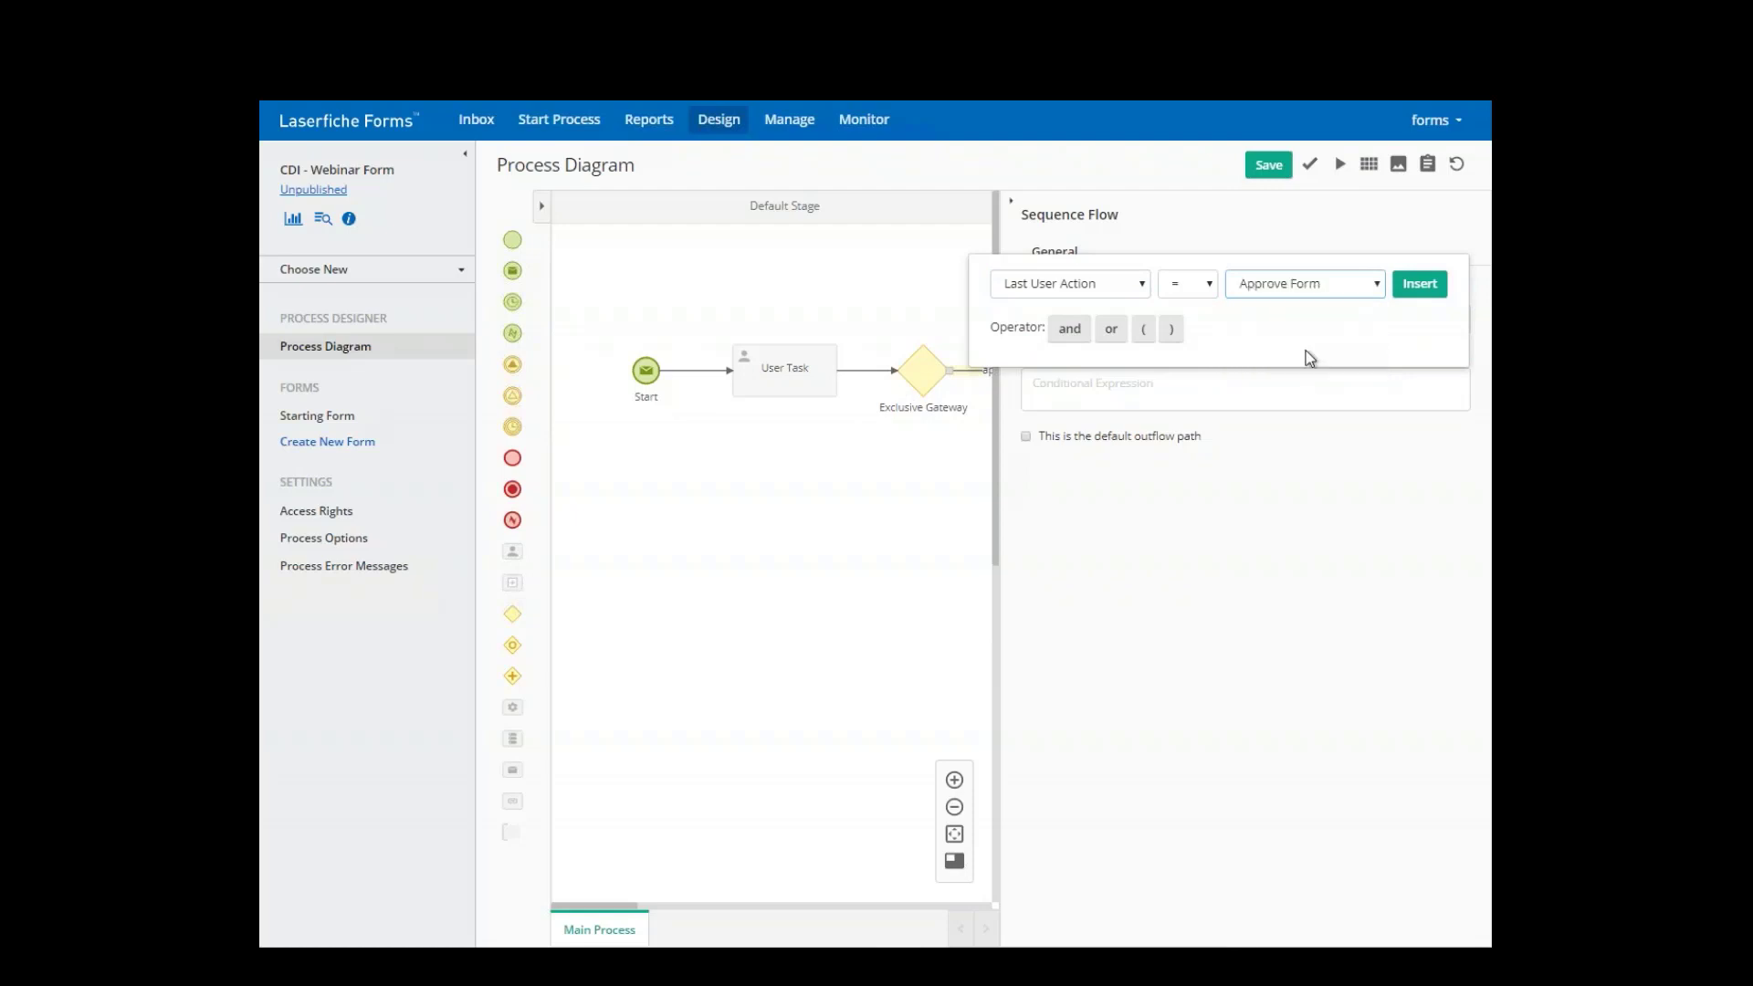
{"action": "left_click", "coordinate": [1419, 285]}
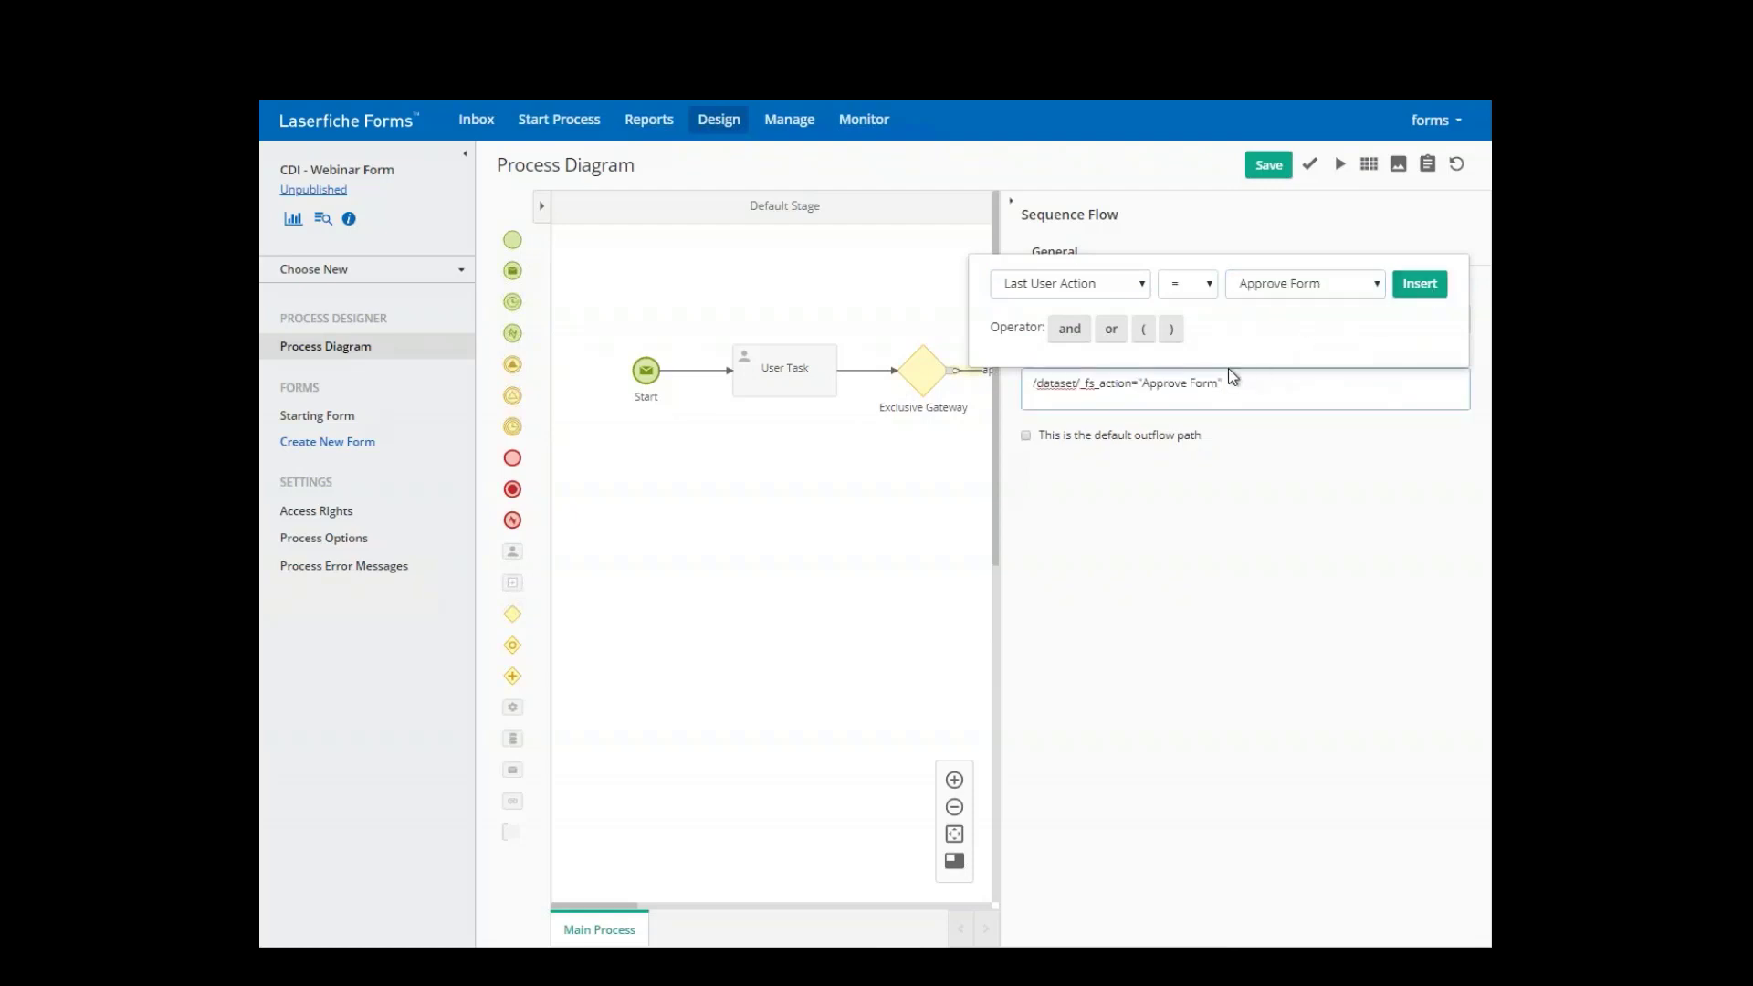
{"action": "left_click", "coordinate": [1252, 165]}
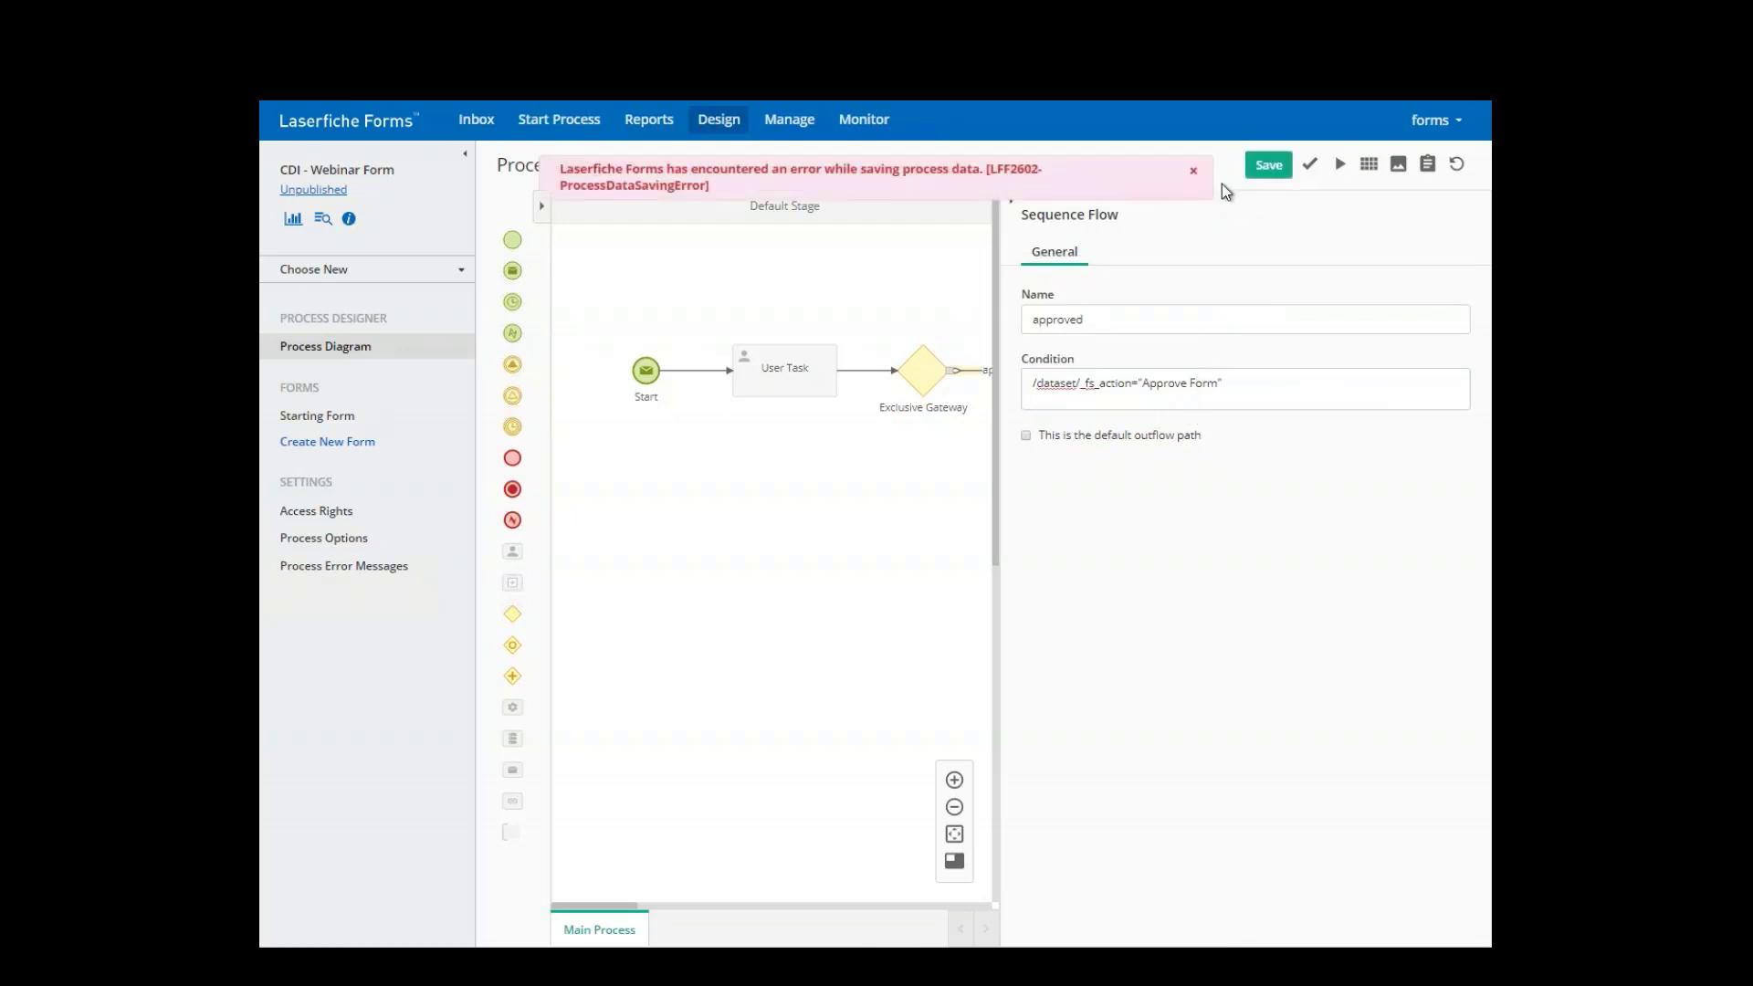
- Dismiss the save error and delete the extra Exclusive Gateway added by mistake
{"action": "left_click", "coordinate": [1193, 171]}
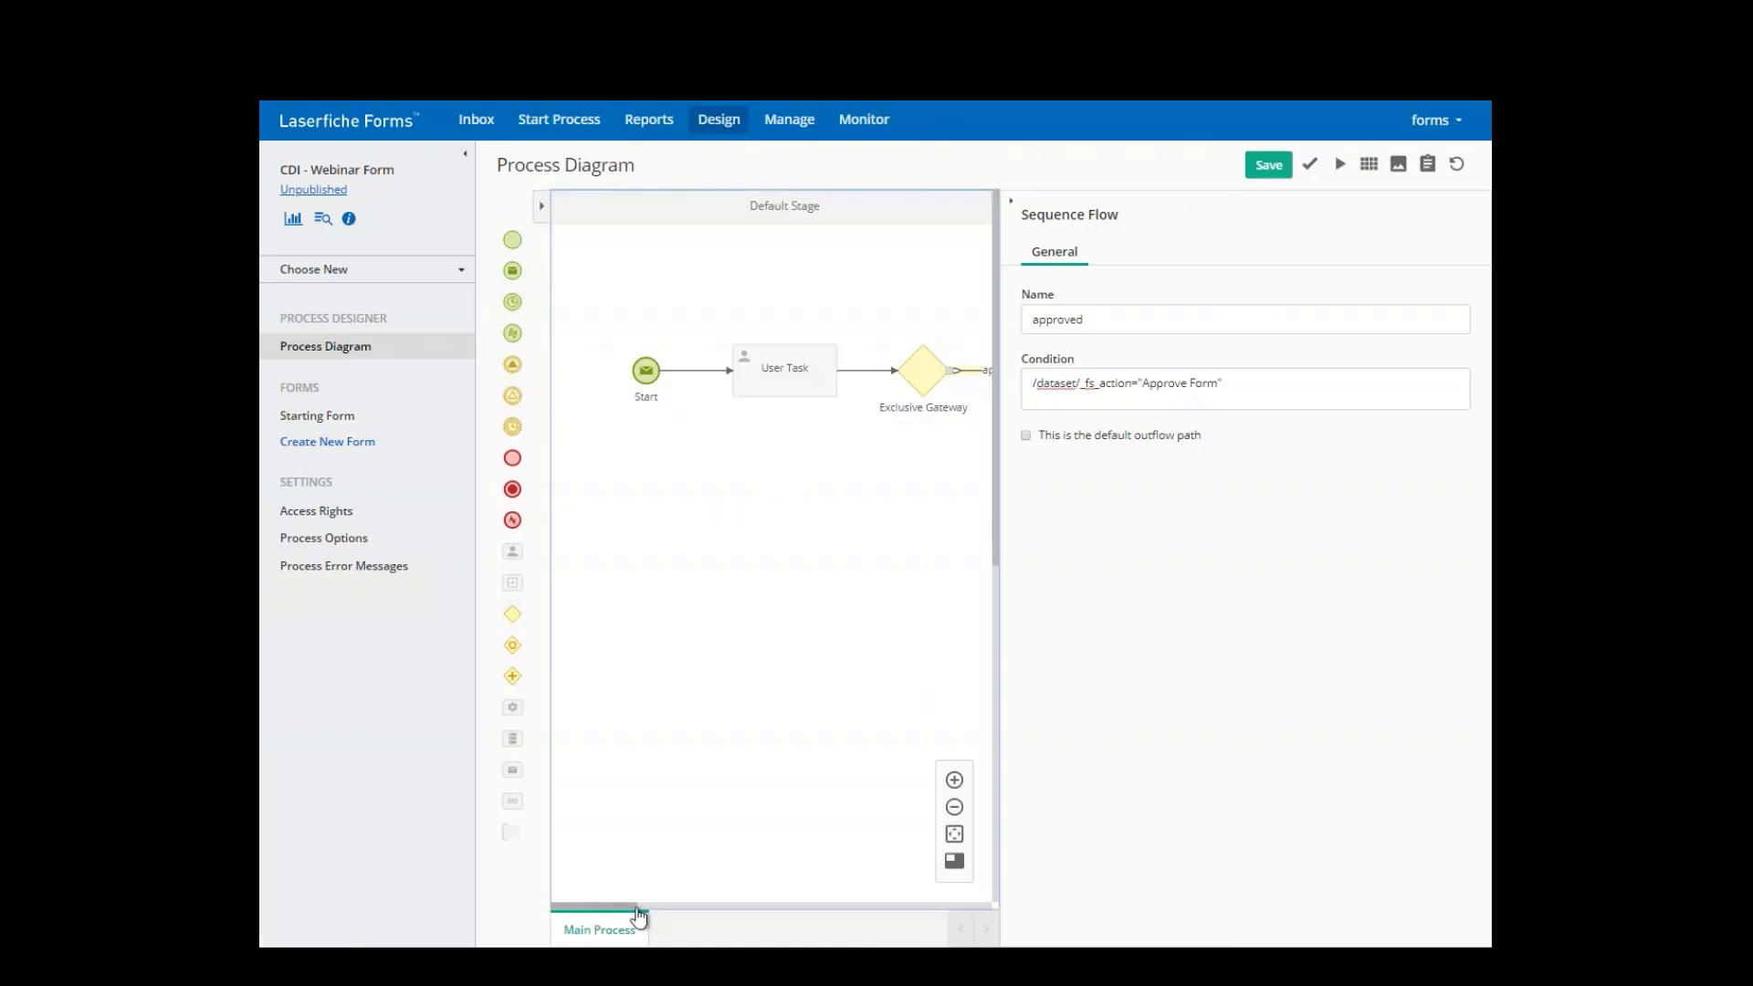
{"action": "left_click_drag", "start_coordinate": [638, 915], "coordinate": [659, 913]}
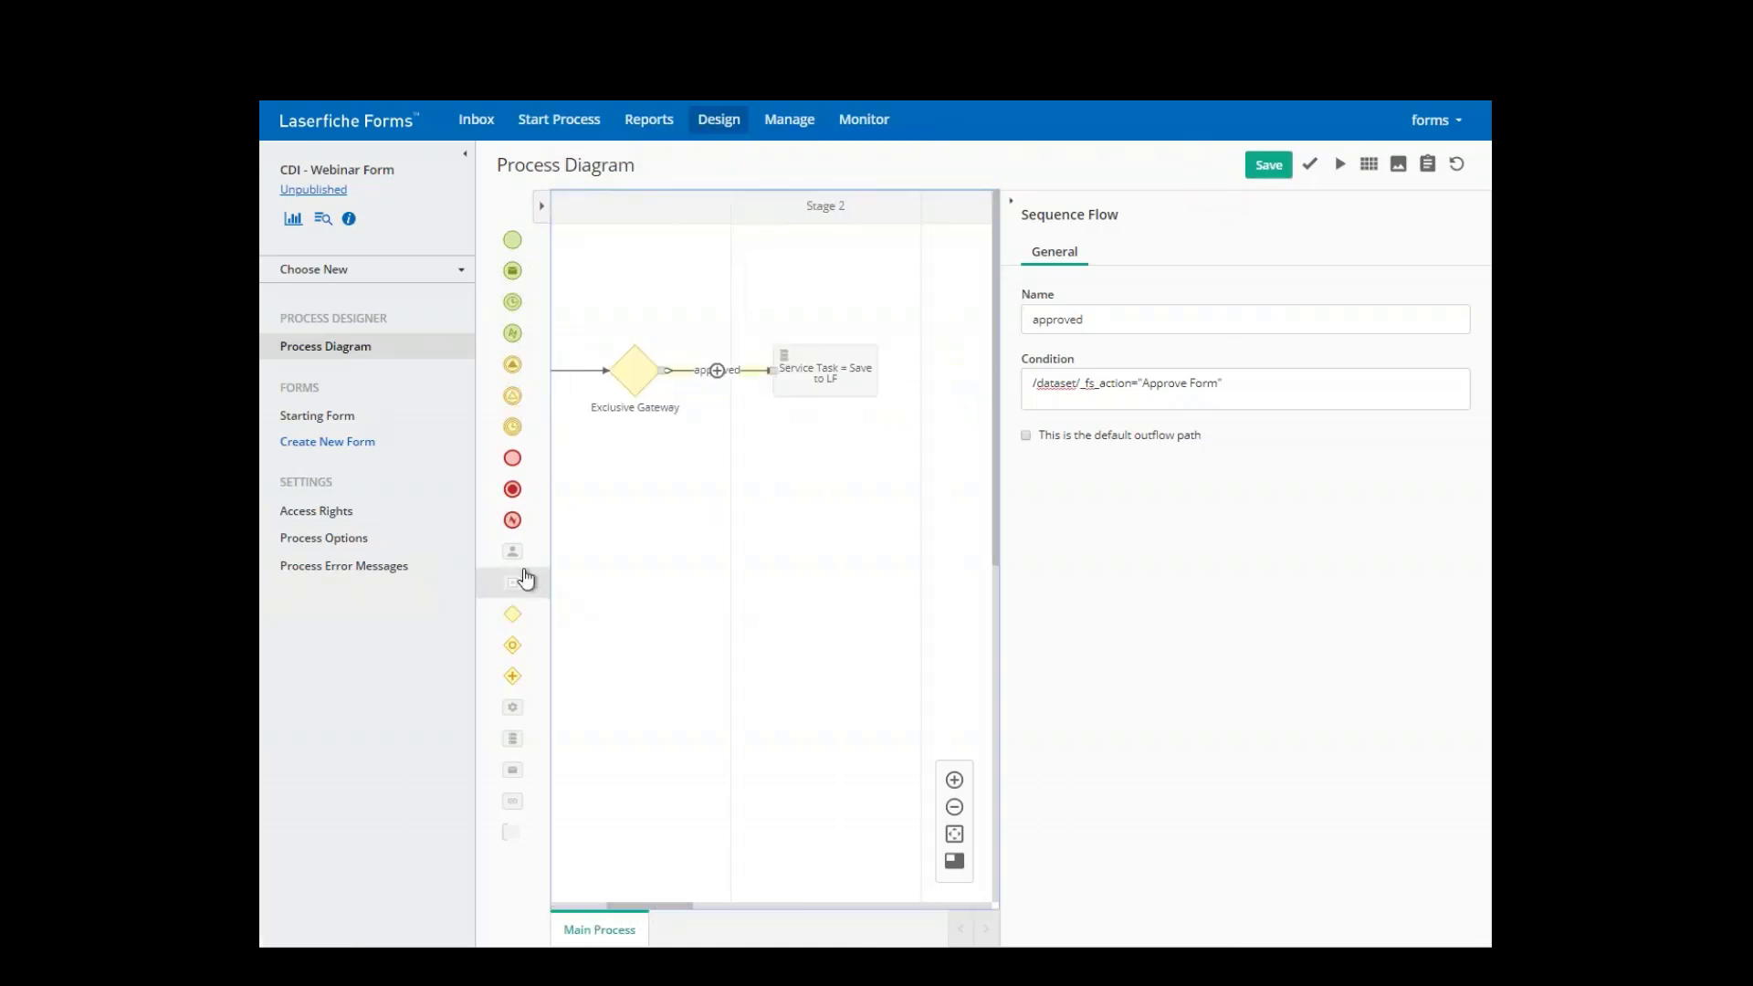
{"action": "left_click_drag", "start_coordinate": [512, 614], "coordinate": [636, 585]}
{"action": "left_click_drag", "start_coordinate": [625, 906], "coordinate": [566, 906]}
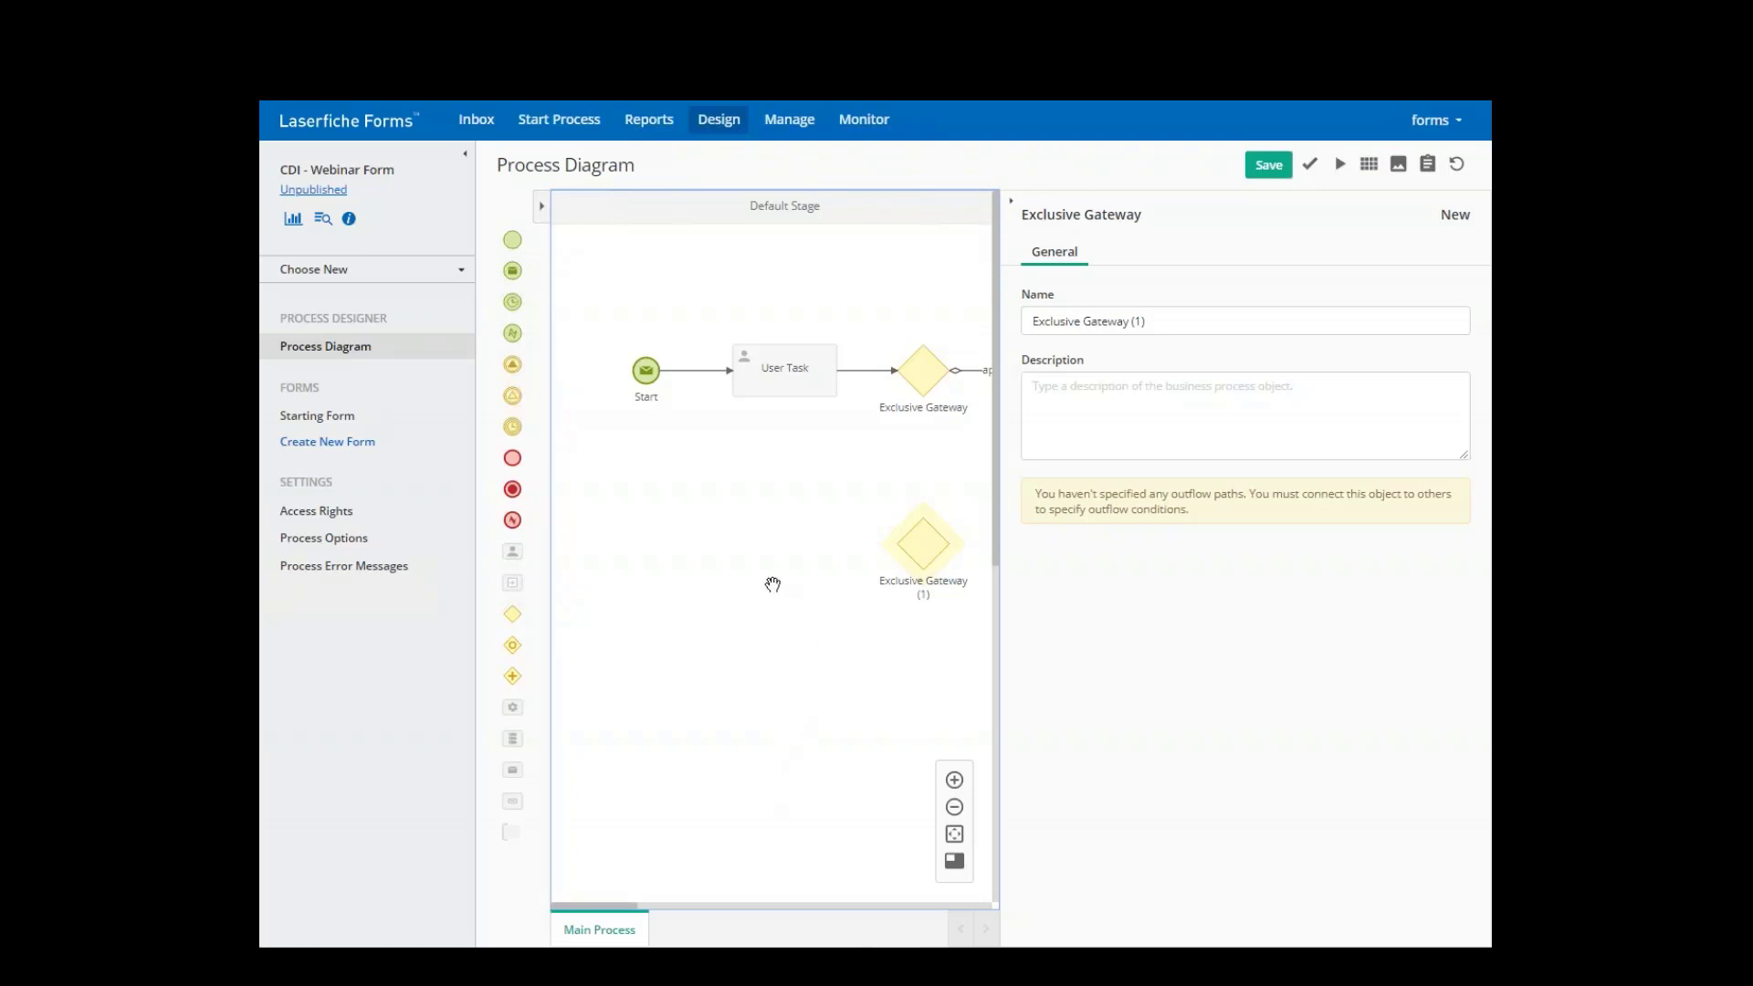
{"action": "left_click", "coordinate": [937, 504]}
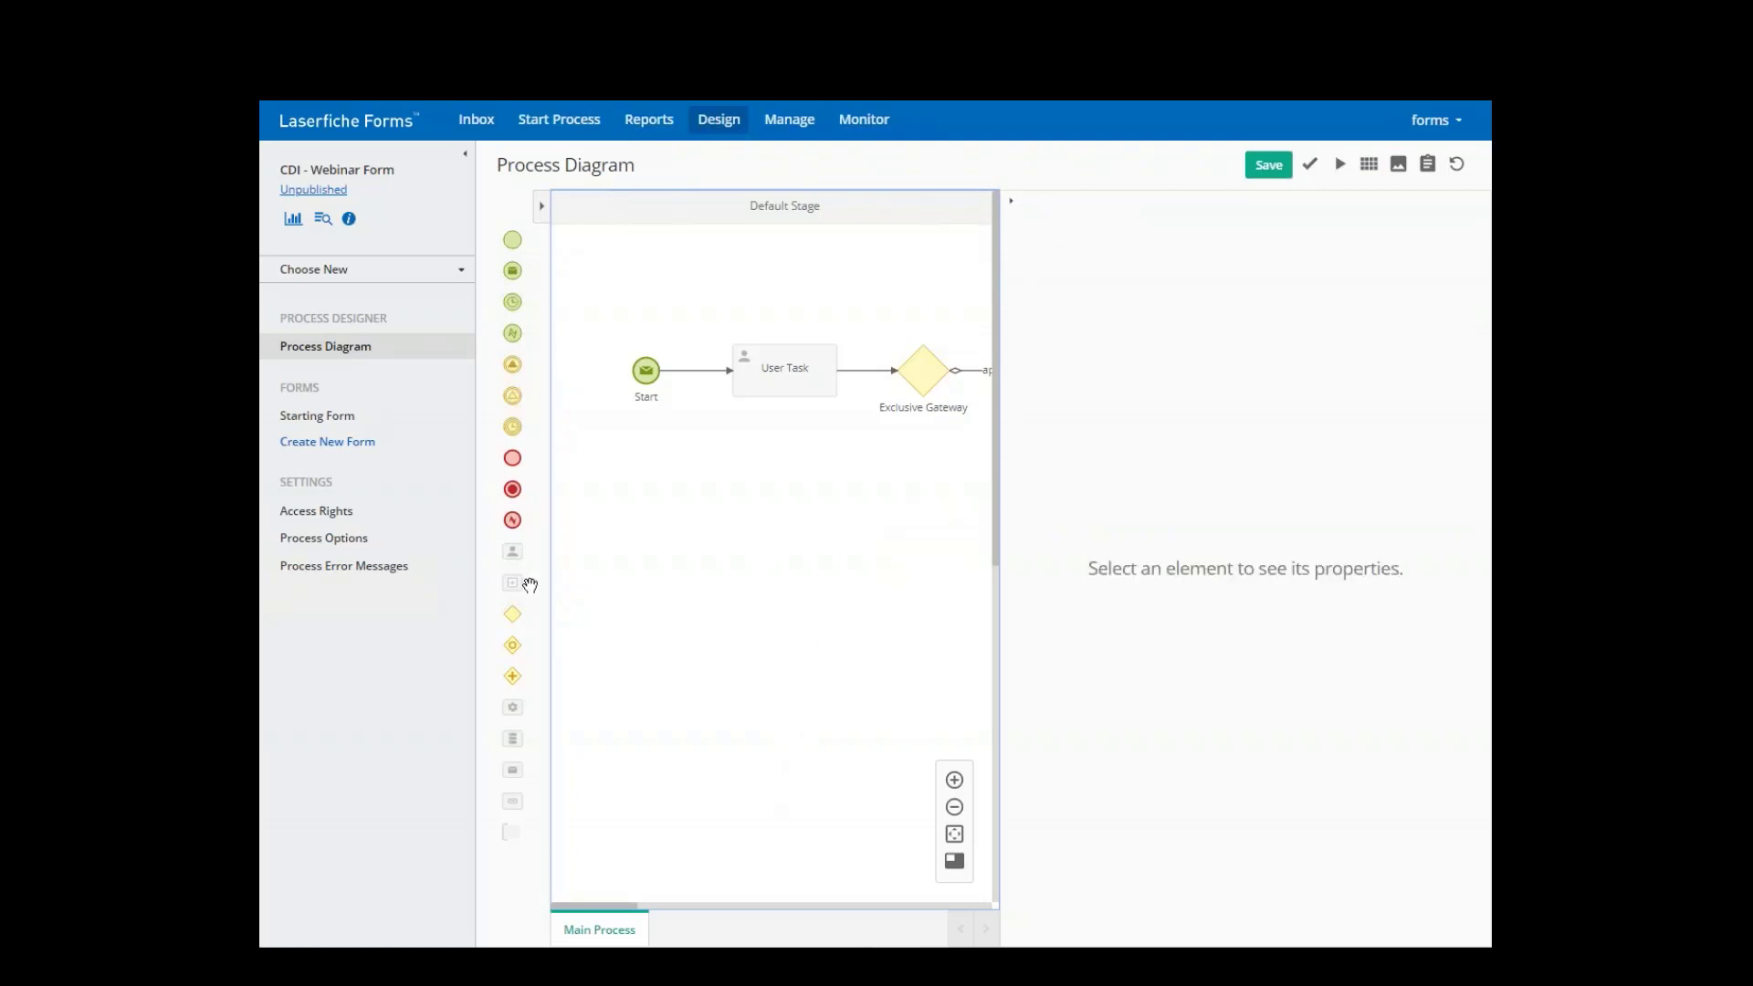
- Add a user task below the gateway, assigned to the process Initiator
{"action": "left_click_drag", "start_coordinate": [512, 553], "coordinate": [902, 568]}
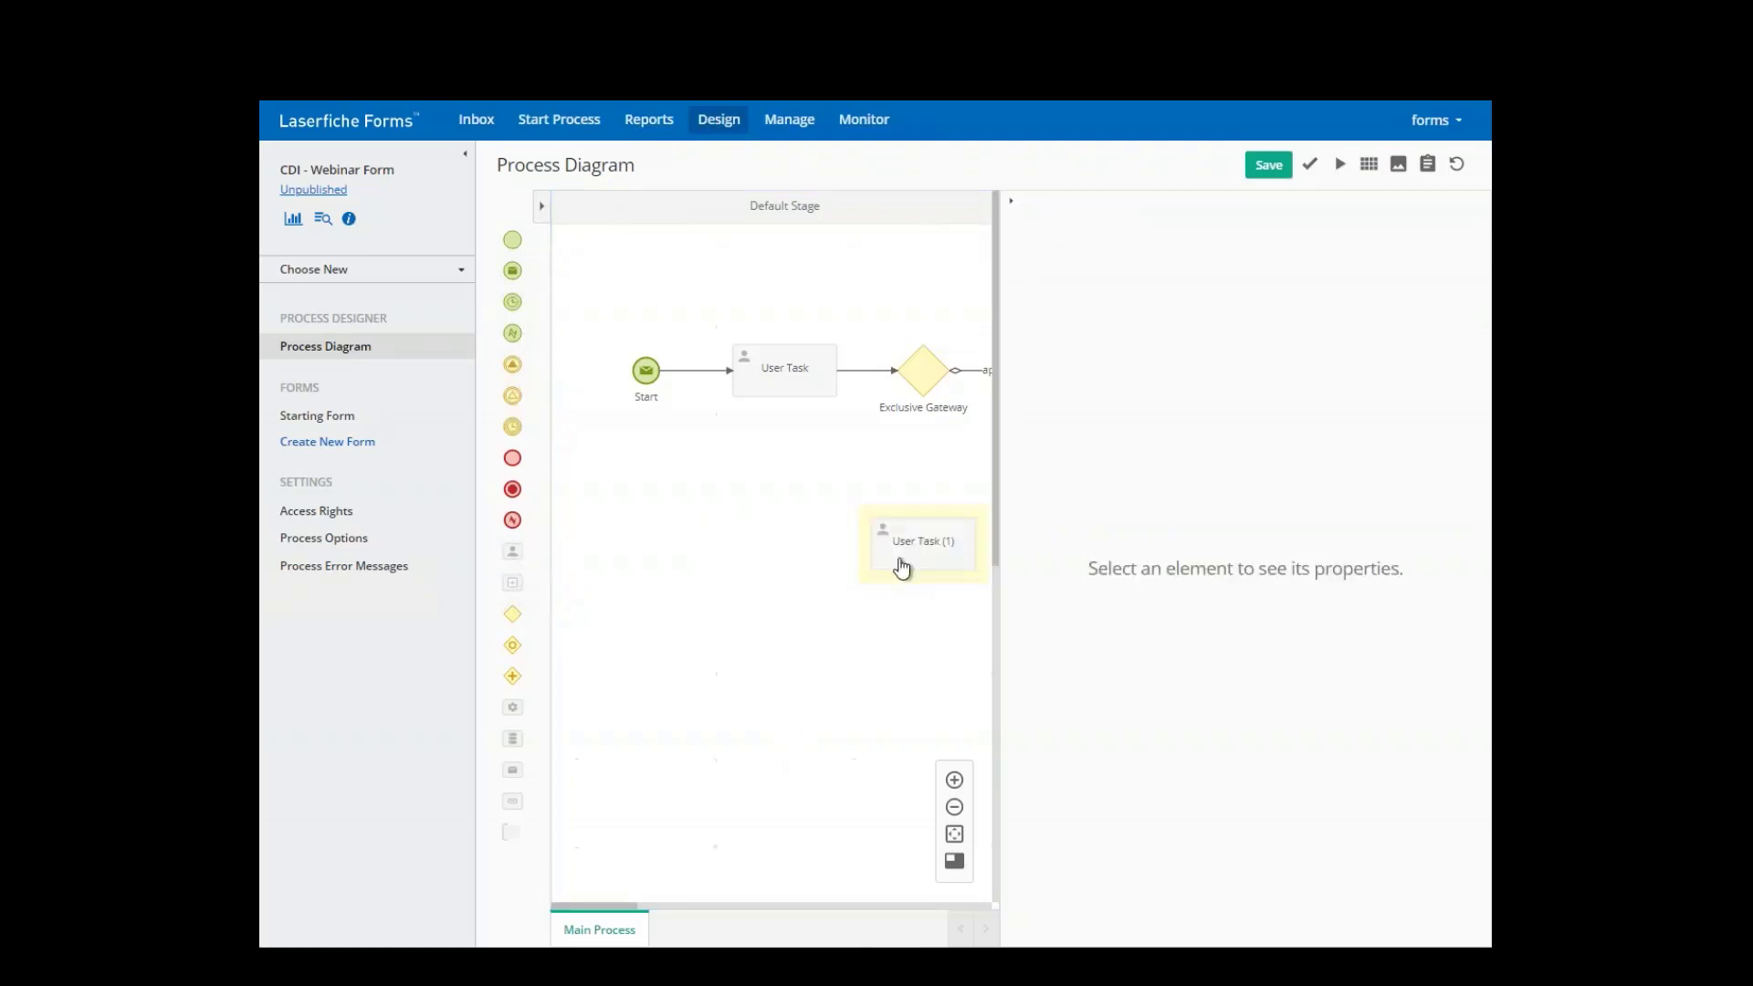
{"action": "left_click", "coordinate": [902, 568]}
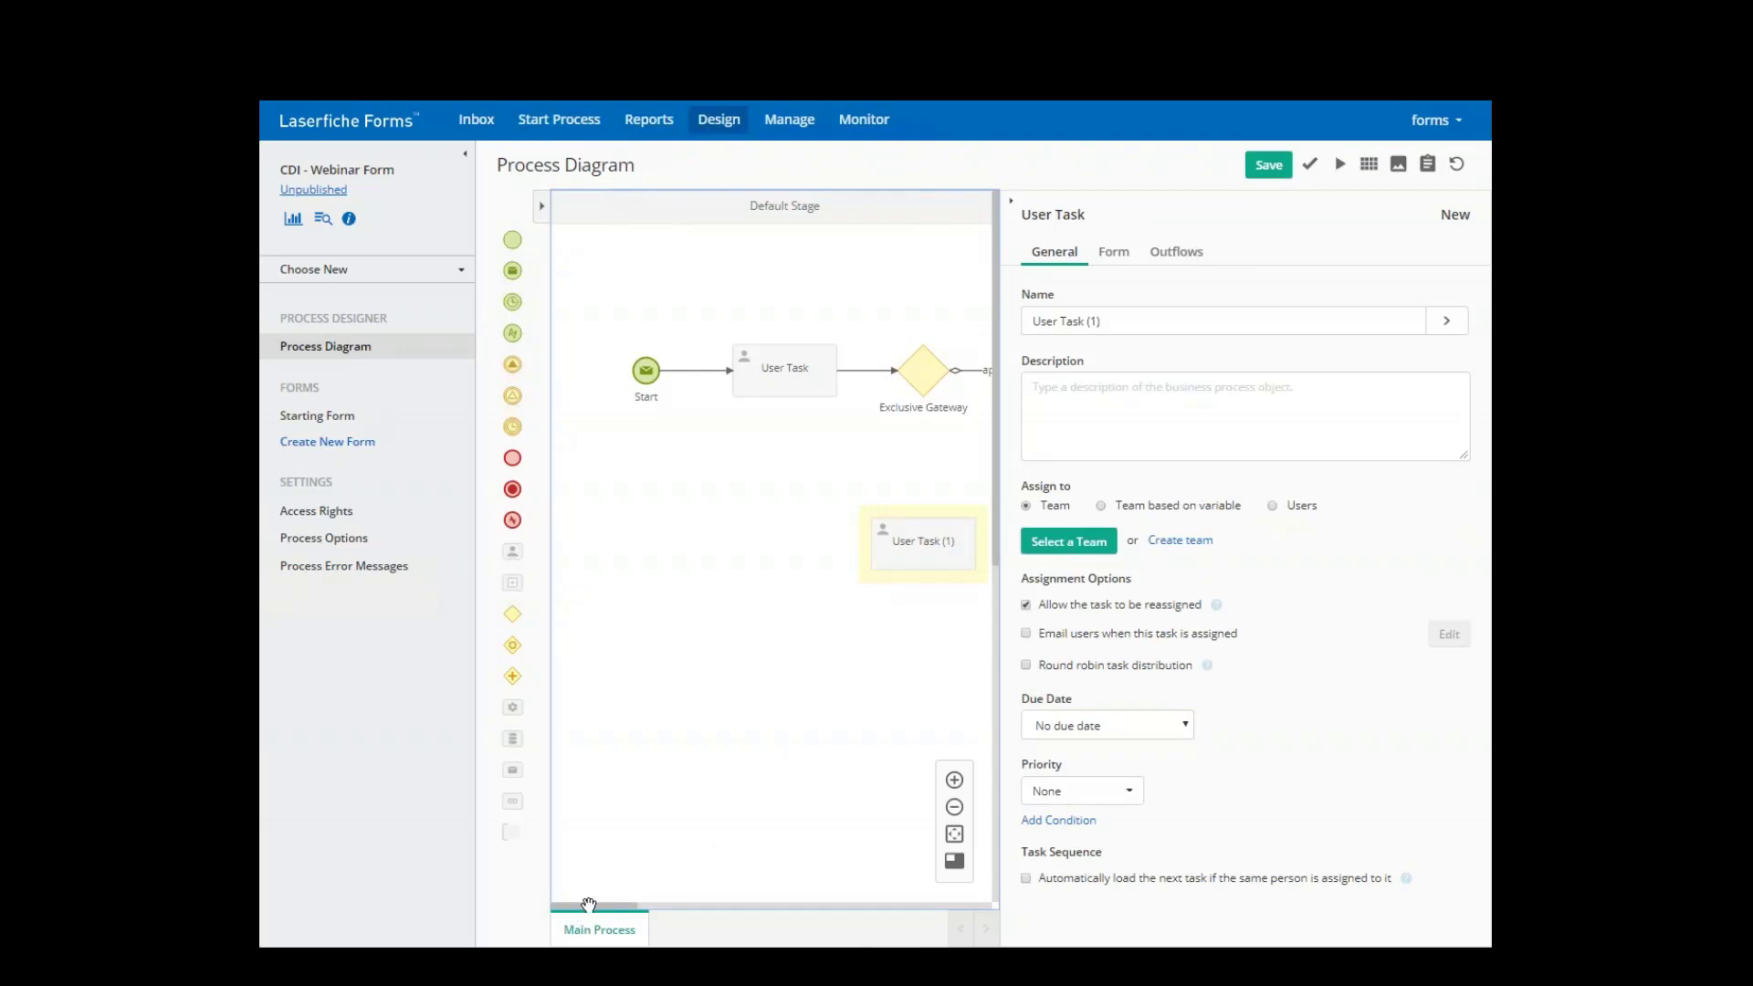
{"action": "left_click_drag", "start_coordinate": [583, 904], "coordinate": [644, 905]}
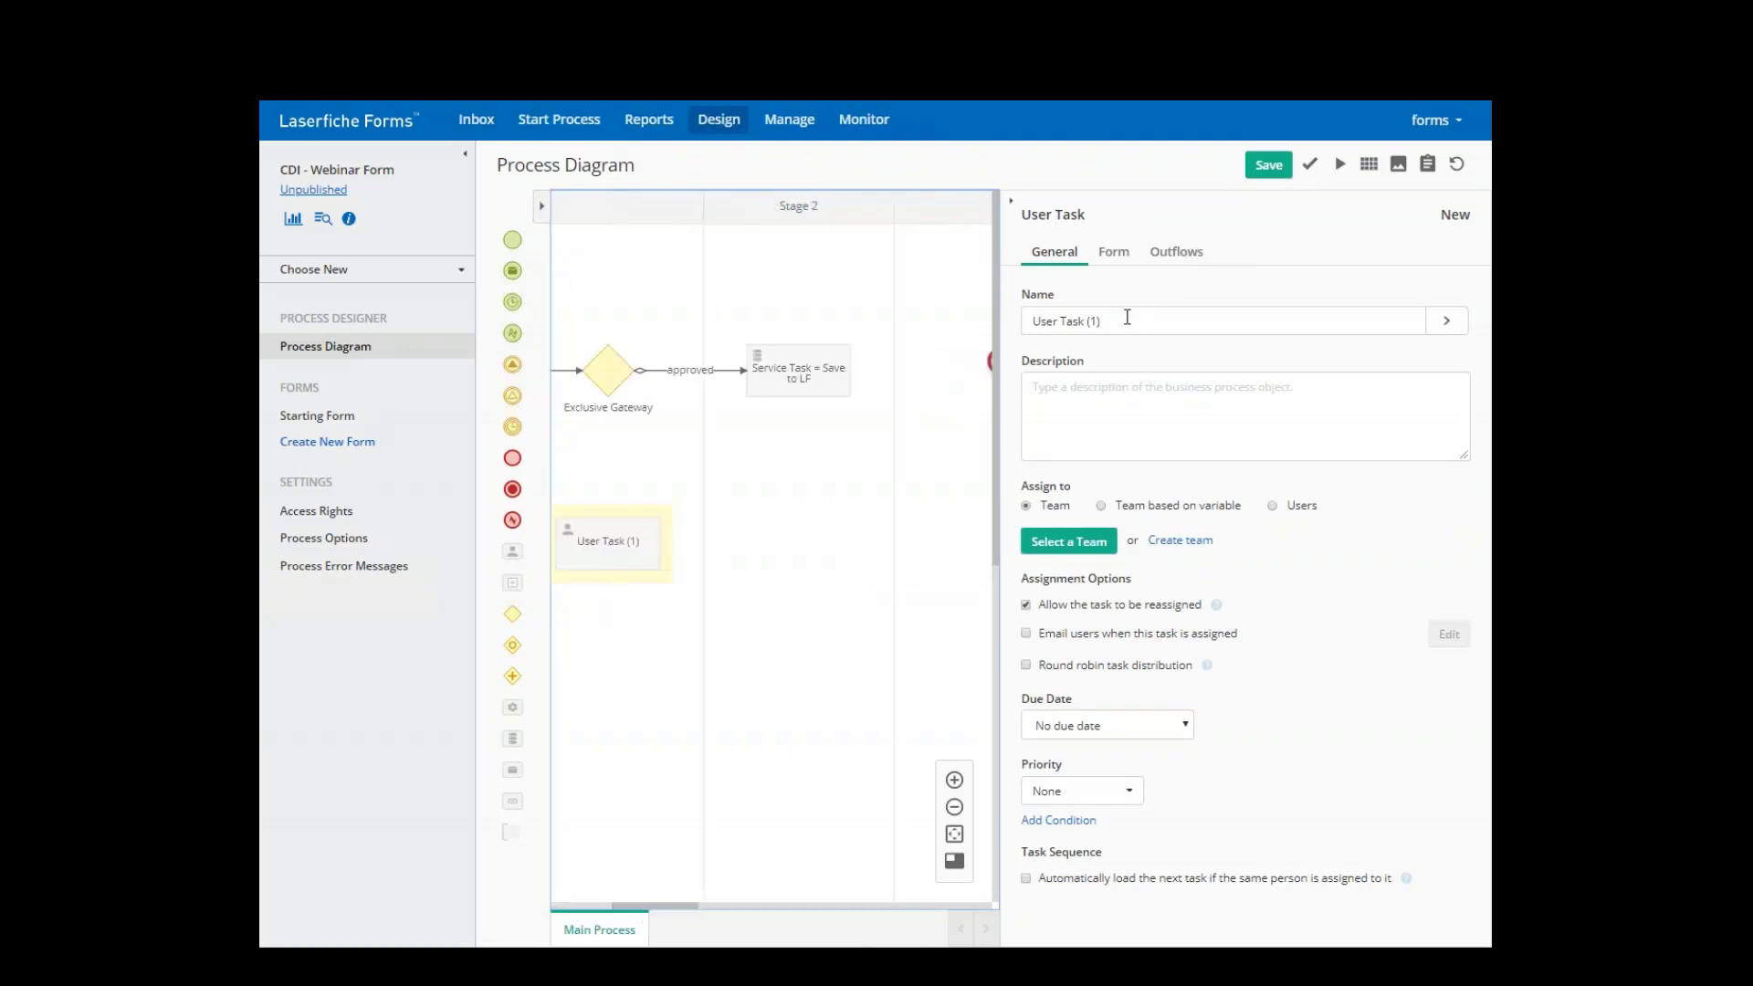
{"action": "left_click", "coordinate": [1271, 506]}
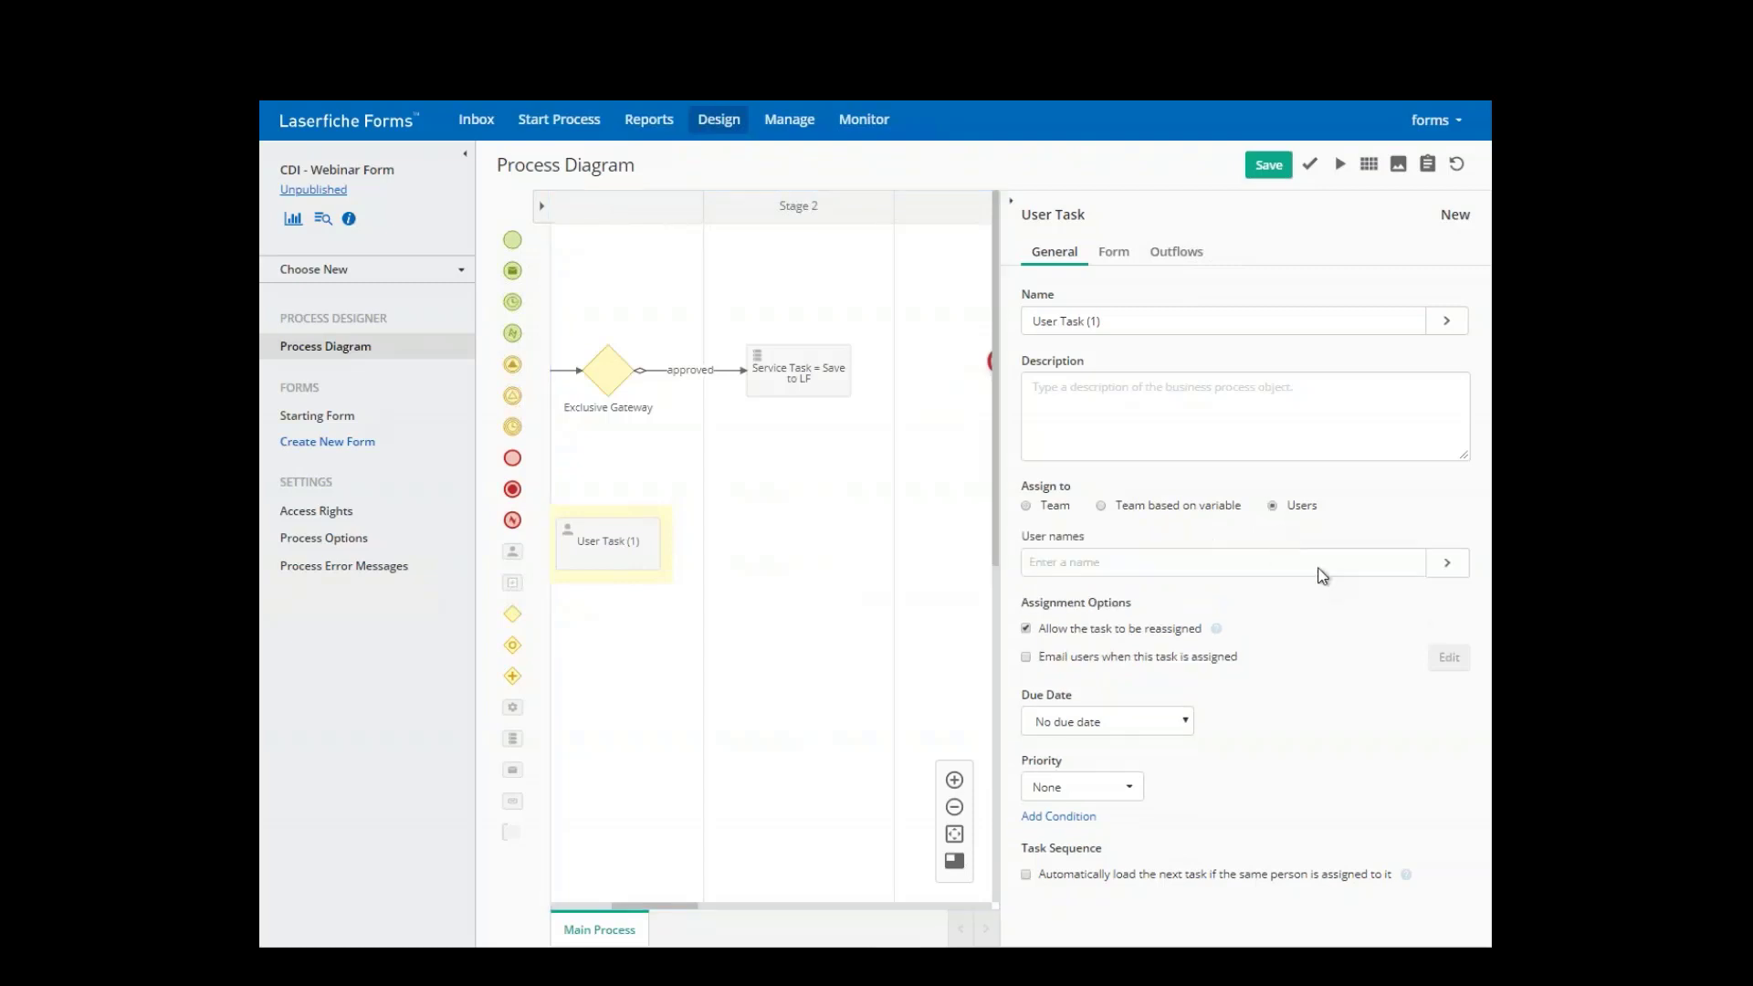
{"action": "left_click", "coordinate": [1447, 562]}
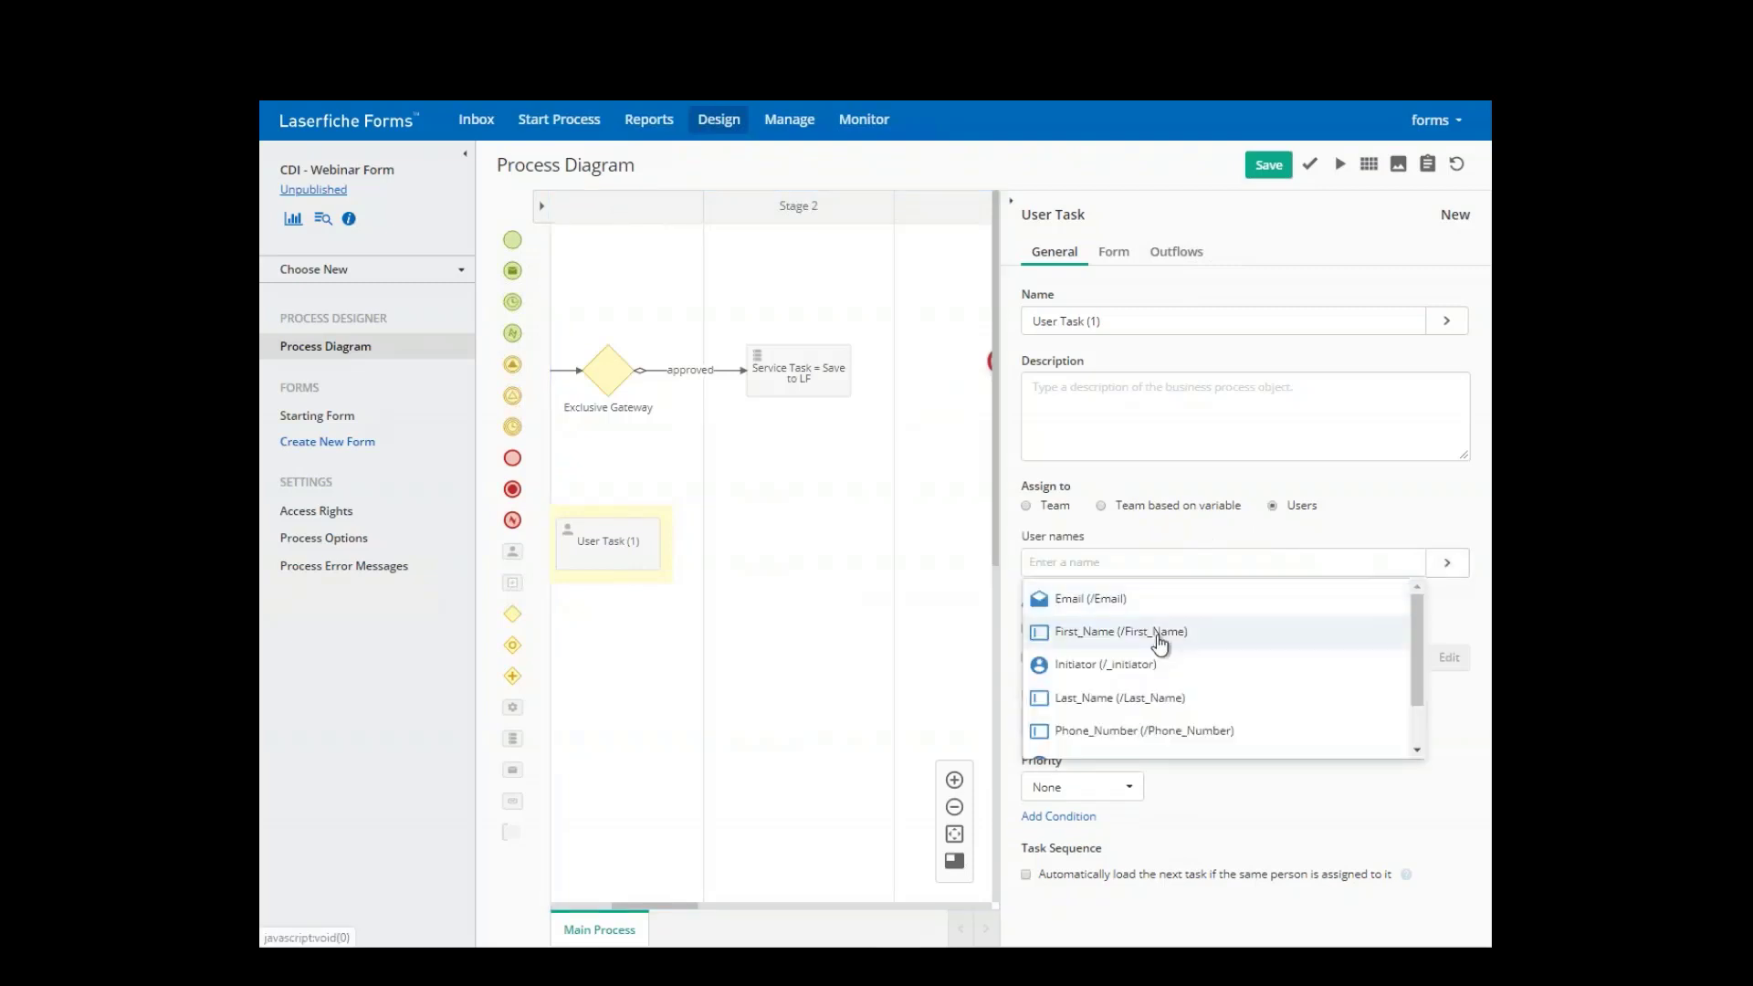
{"action": "left_click", "coordinate": [1107, 676]}
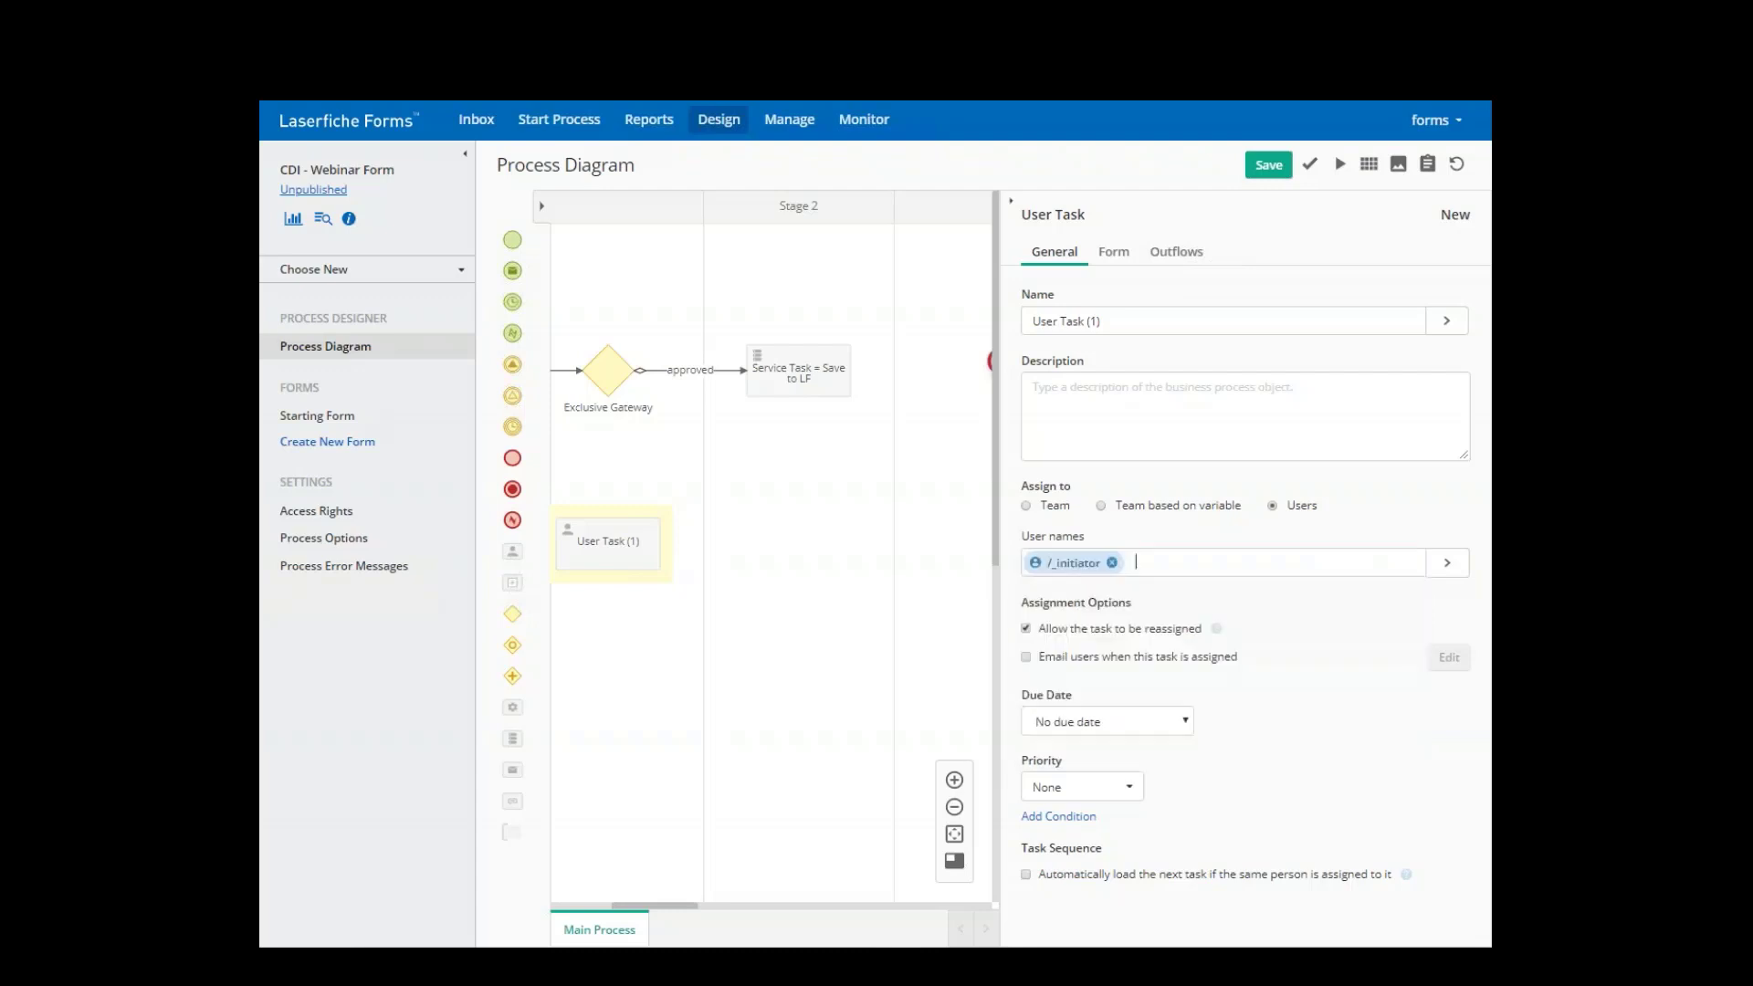
- Name the new task 'Send back to Initiator'
{"action": "triple_click", "coordinate": [1151, 323]}
{"action": "type", "text": "Send "}
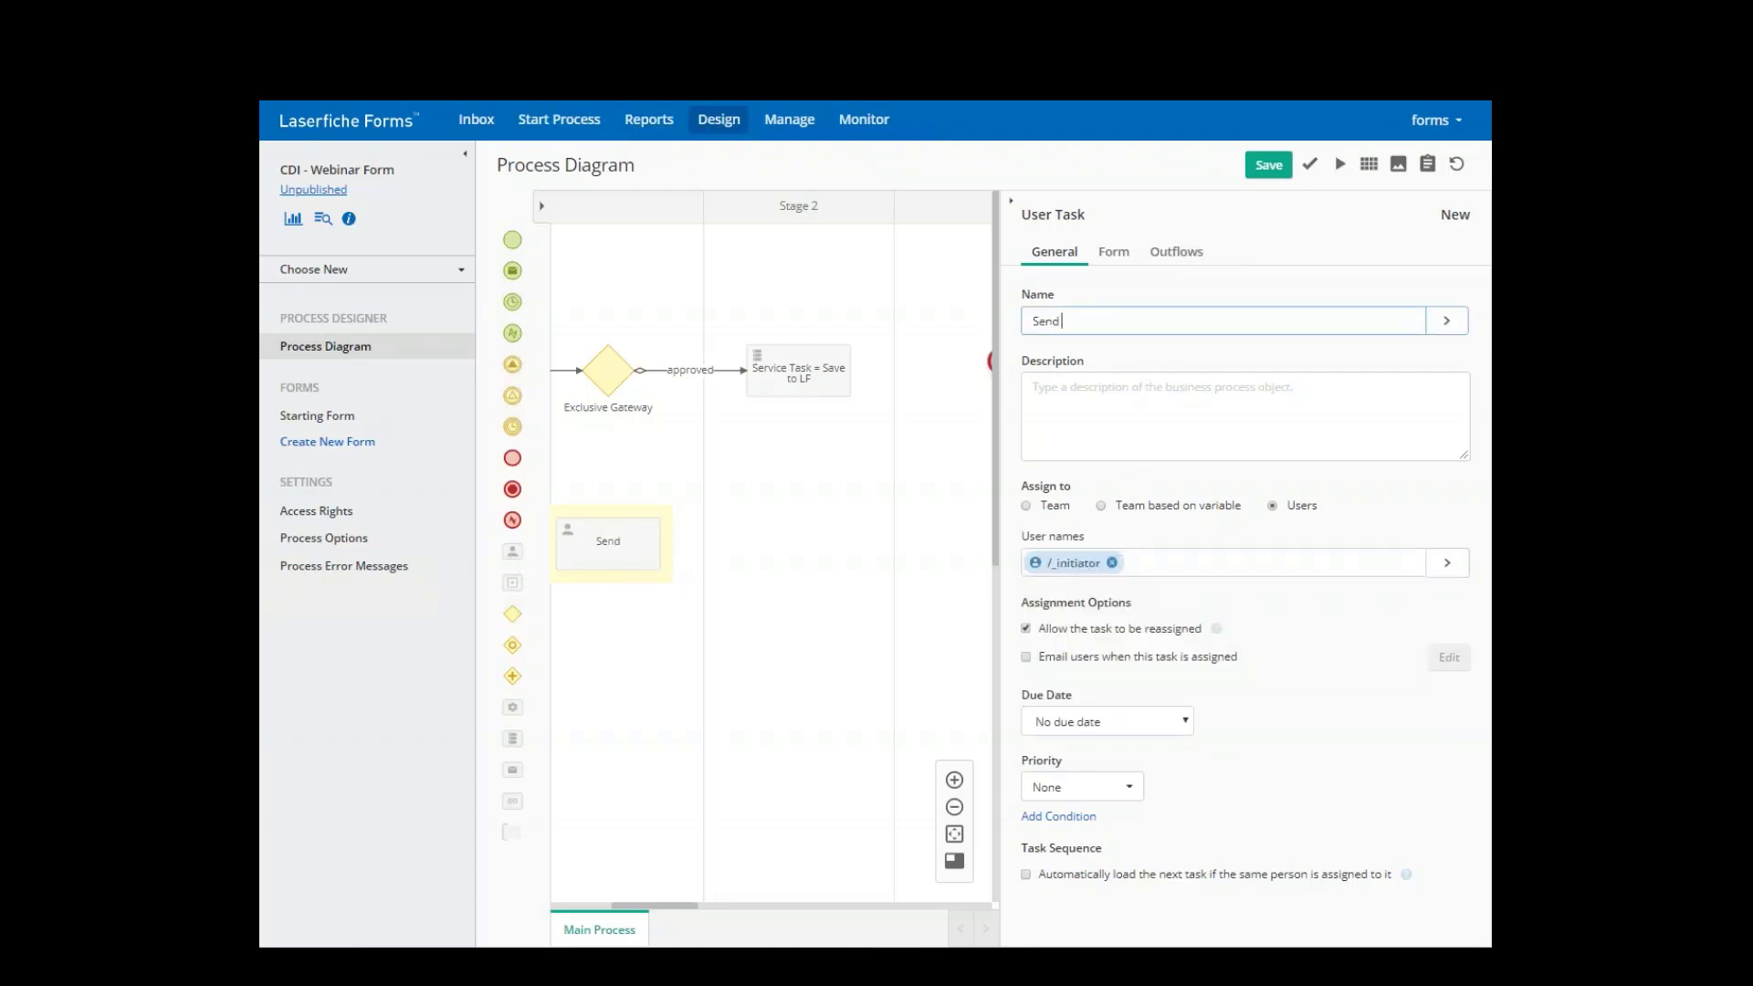
{"action": "type", "text": "back to Initiator"}
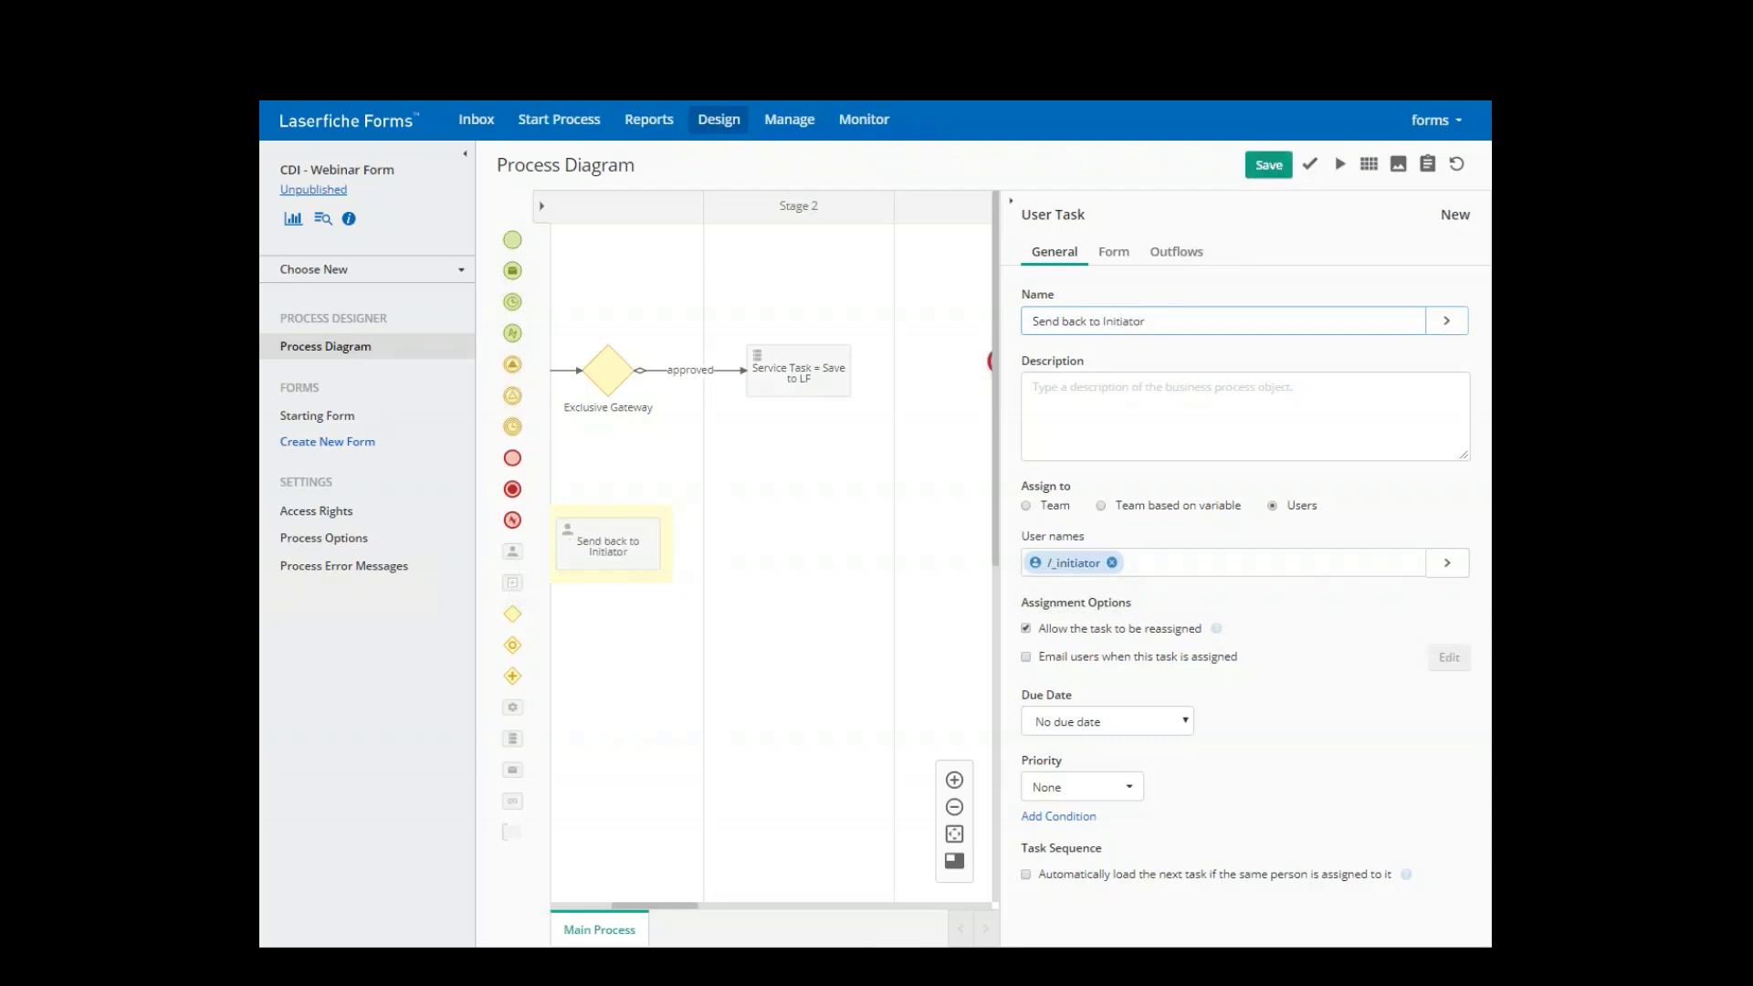
{"action": "left_click", "coordinate": [602, 372]}
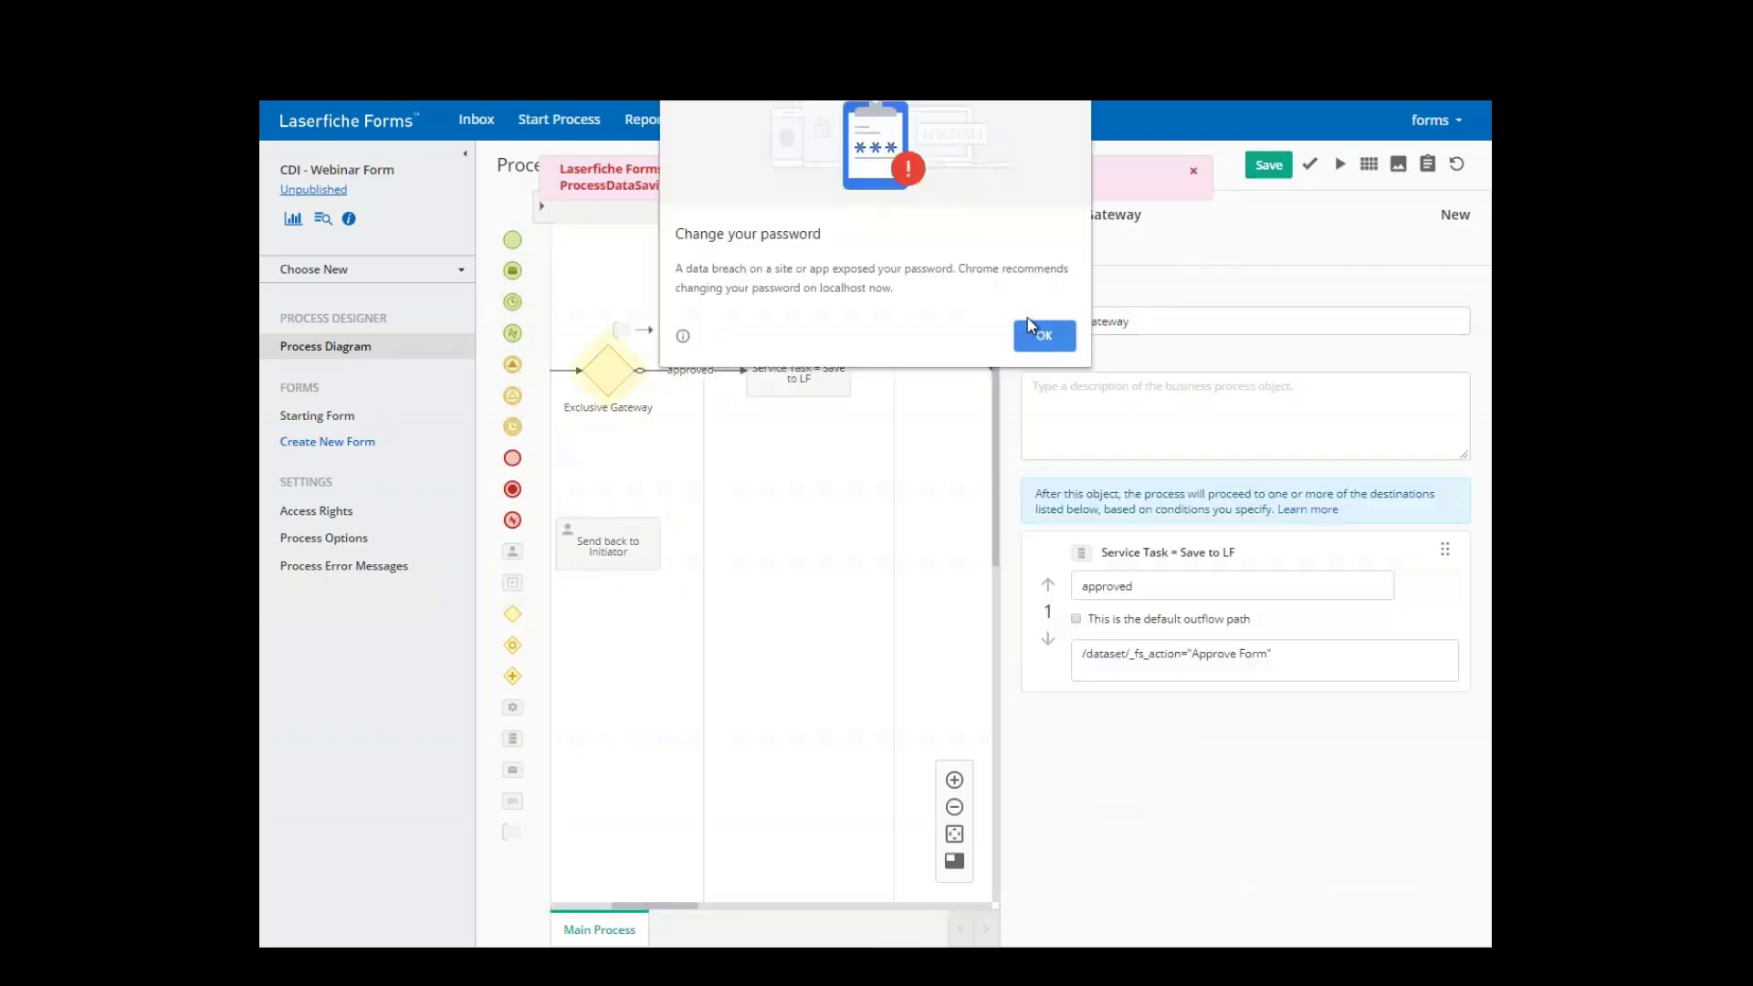
{"action": "left_click", "coordinate": [1037, 338]}
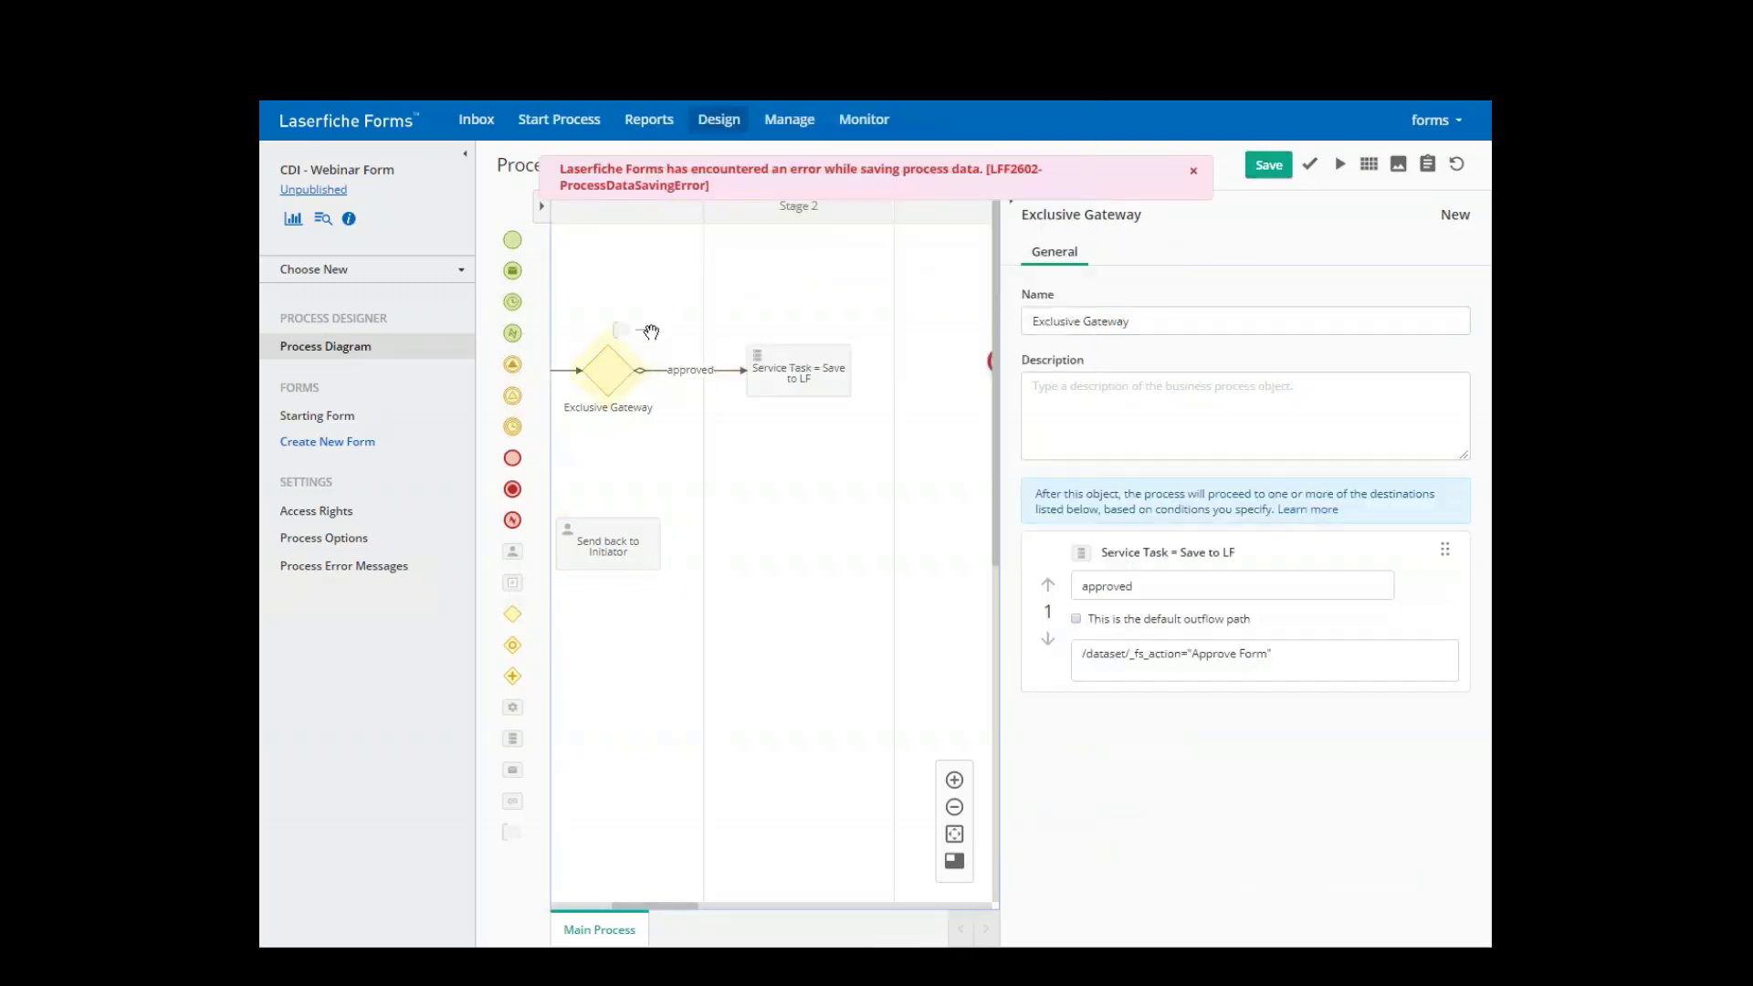
- Connect the gateway to Send back to Initiator and name the new flow 'Reject'
{"action": "left_click_drag", "start_coordinate": [646, 333], "coordinate": [608, 516]}
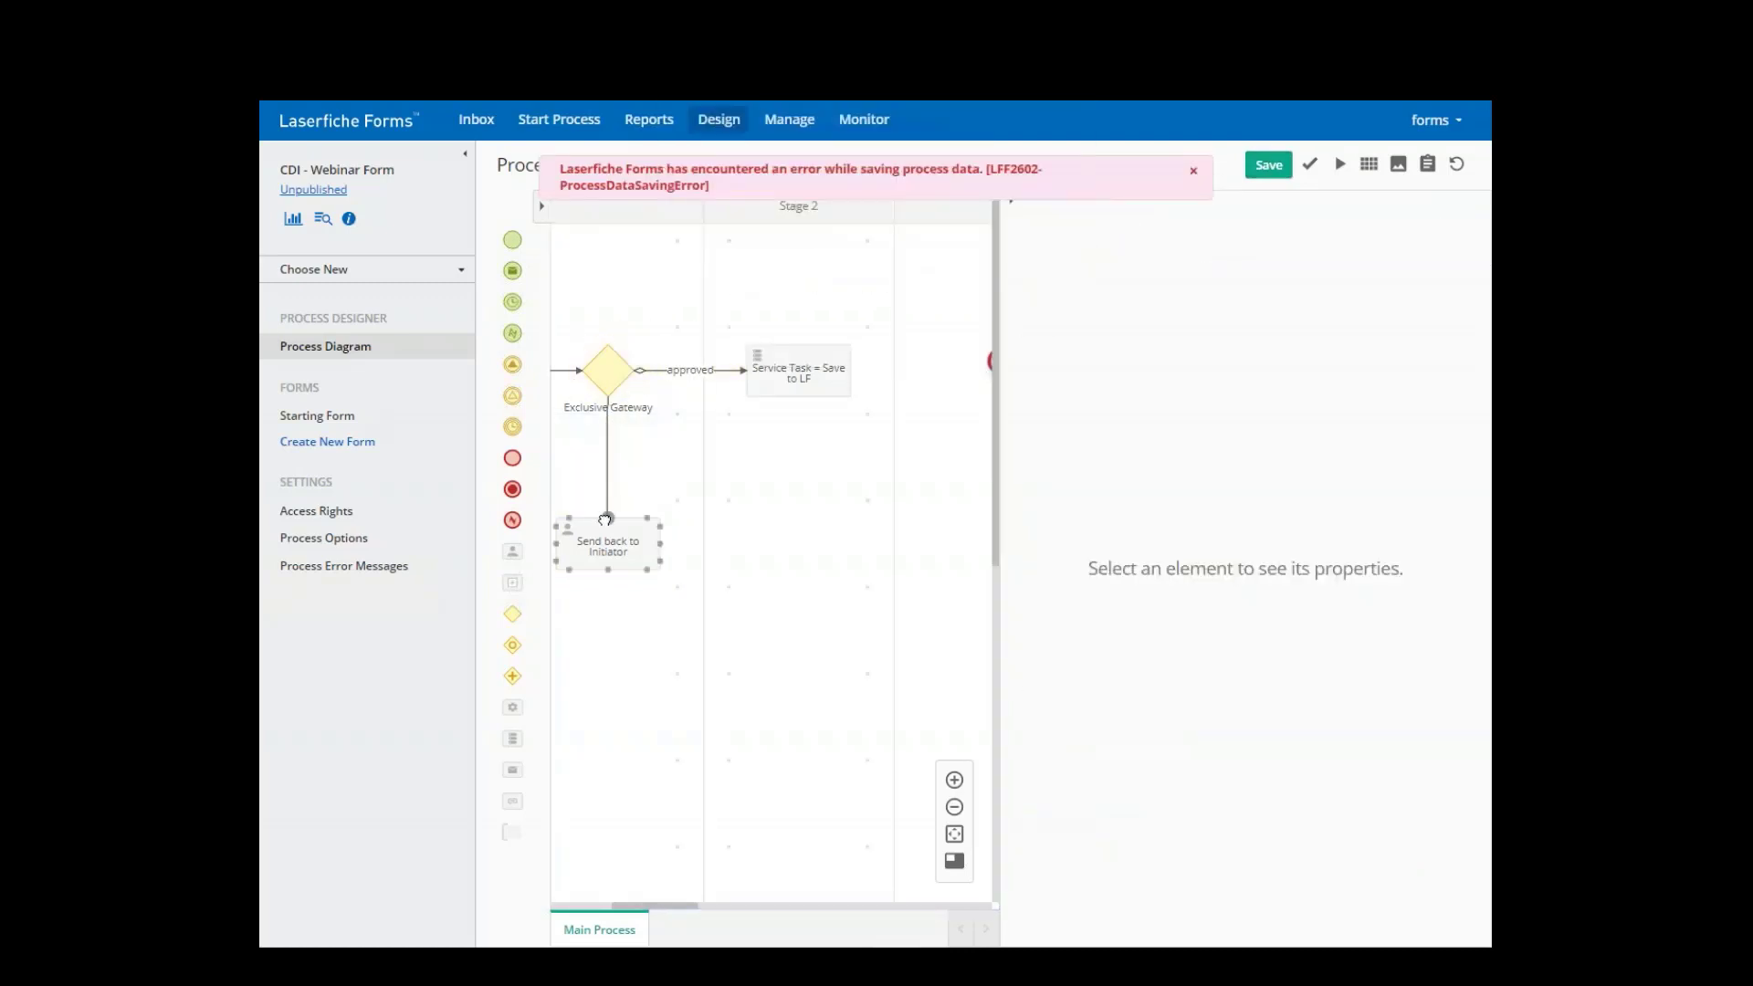
{"action": "left_click", "coordinate": [607, 459]}
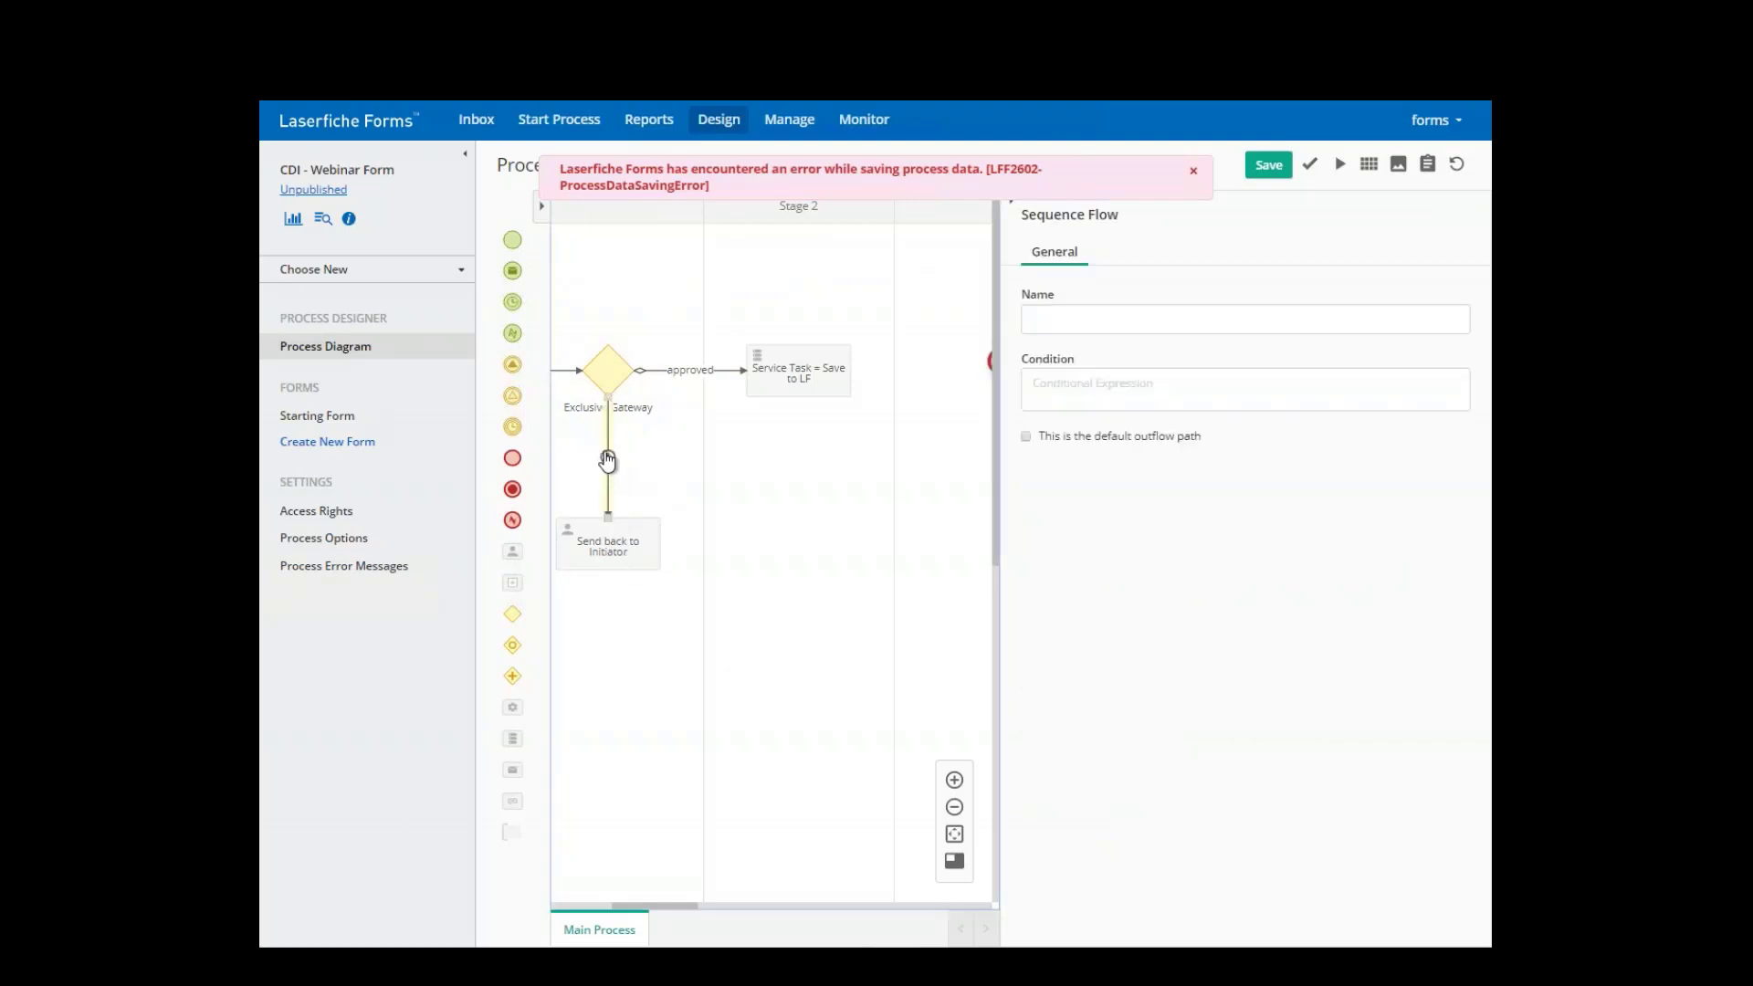
{"action": "left_click", "coordinate": [607, 459]}
{"action": "left_click", "coordinate": [607, 459]}
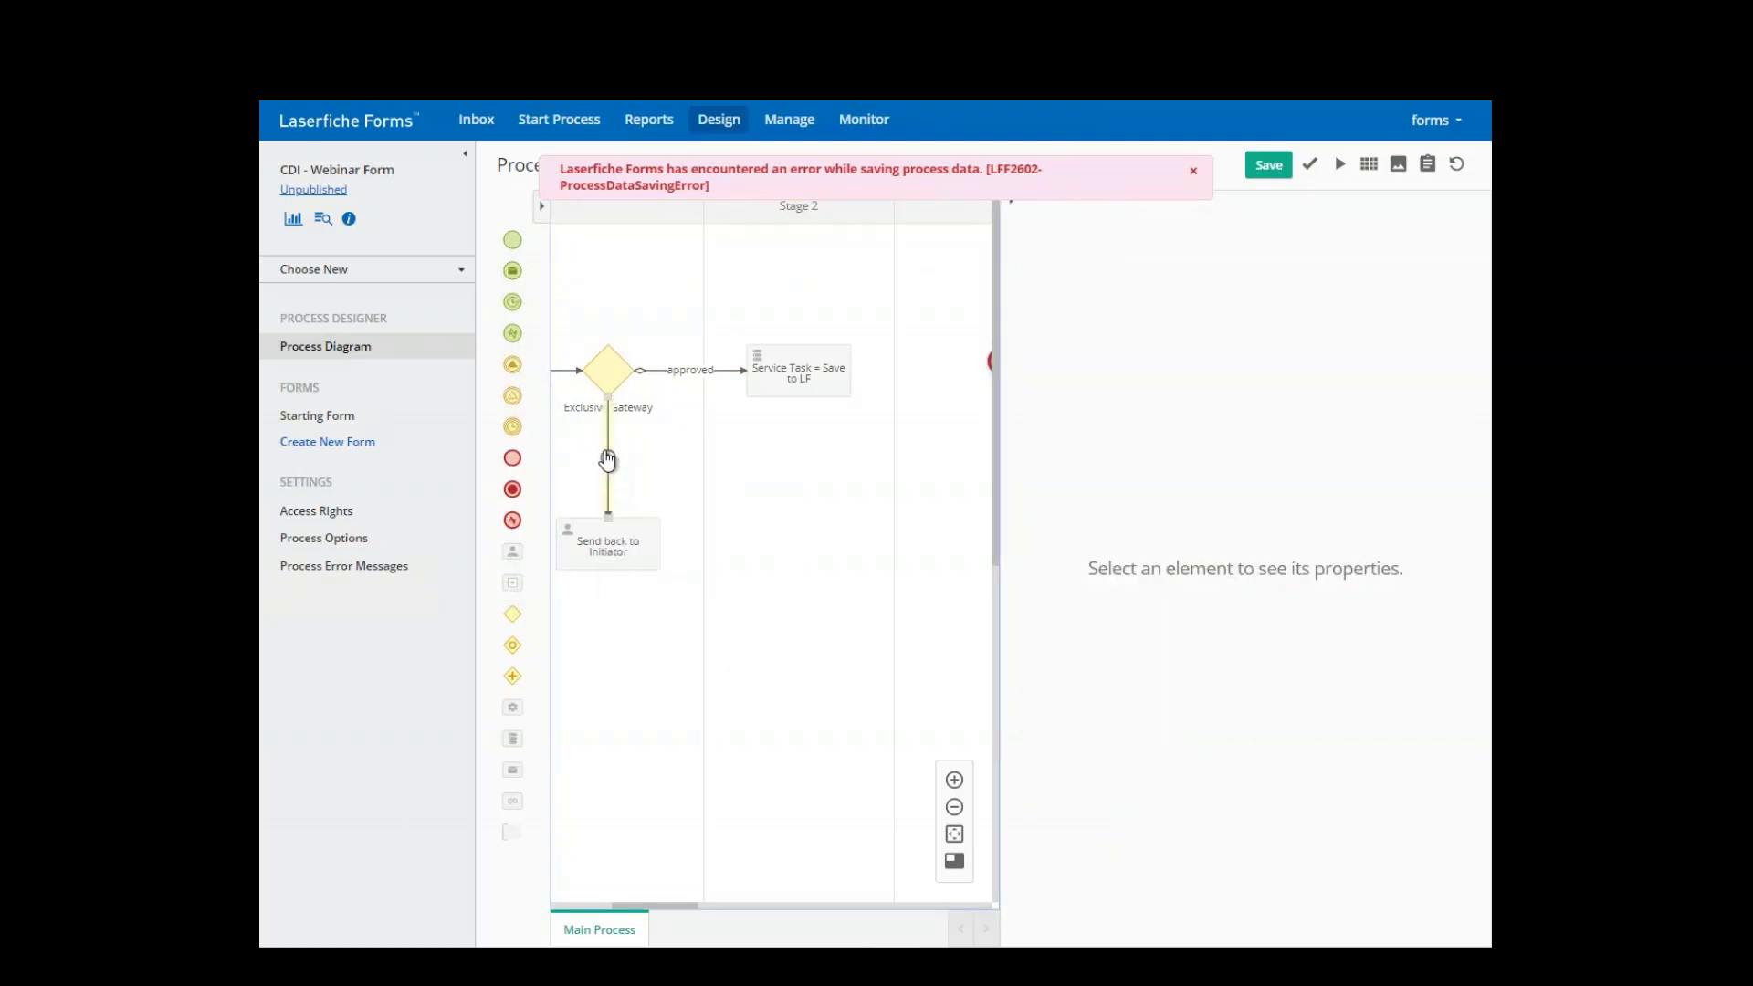
{"action": "left_click", "coordinate": [1059, 320]}
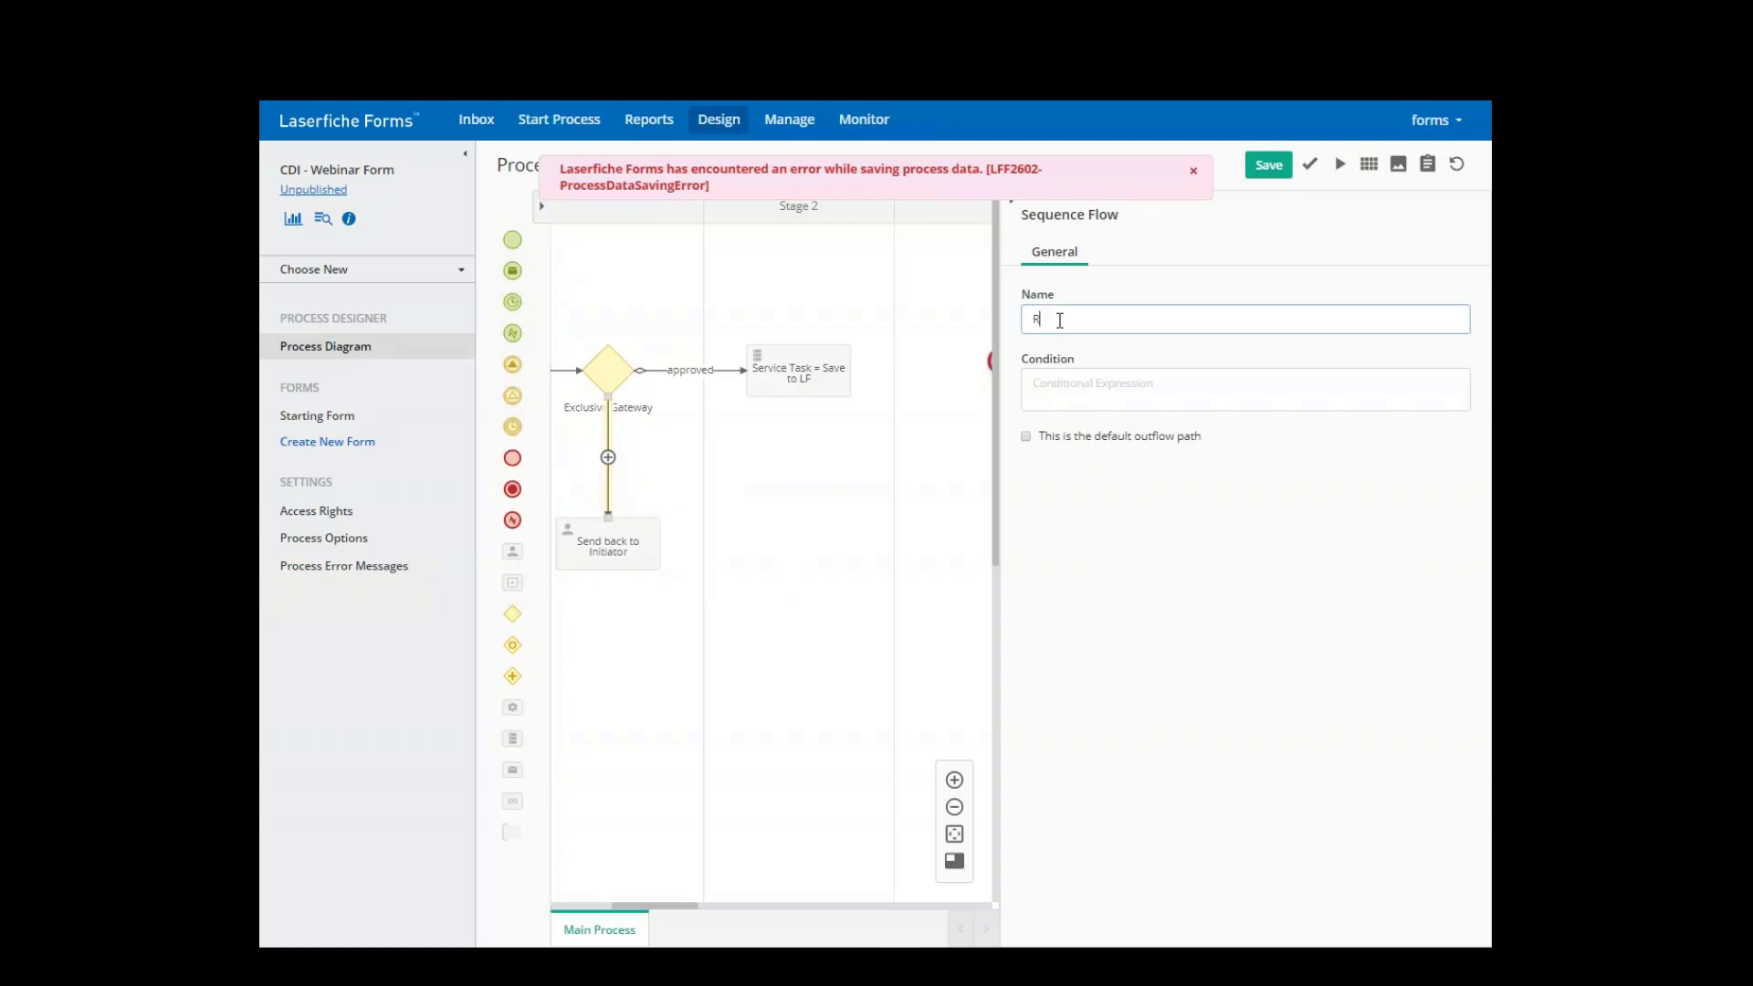
- Give the Reject flow the condition Last User Action = Reject Form and save the diagram
{"action": "left_click", "coordinate": [1057, 384]}
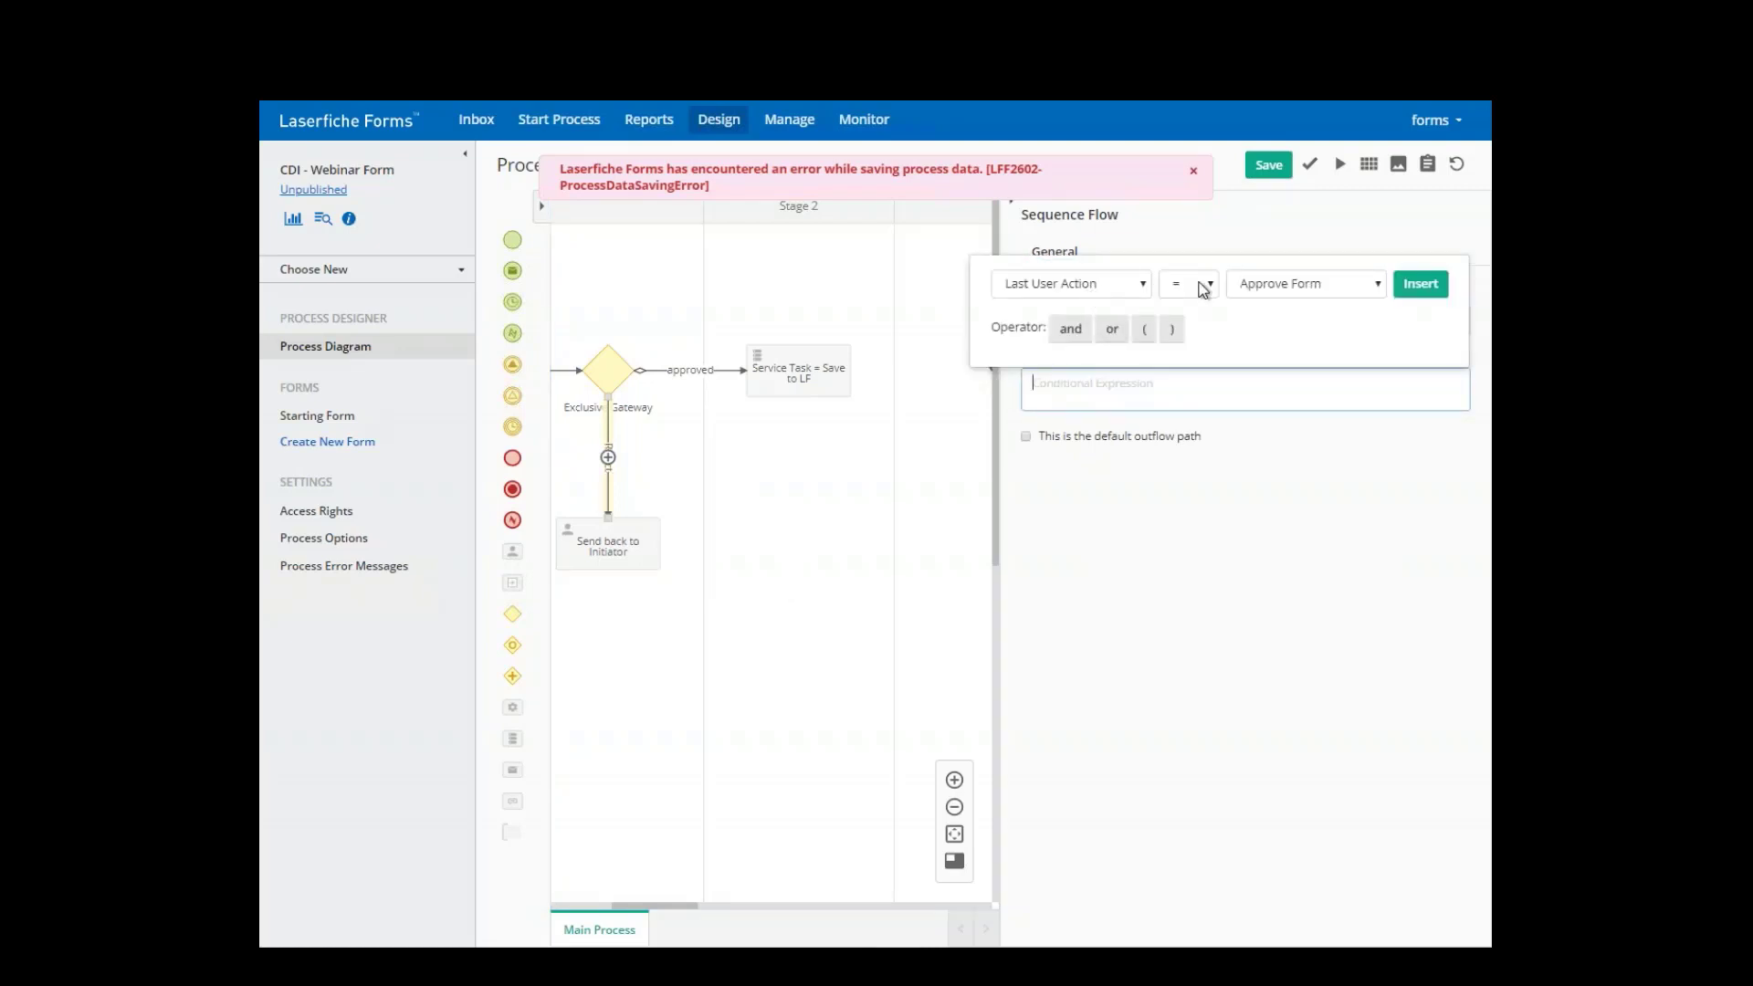
{"action": "left_click", "coordinate": [1072, 284]}
{"action": "left_click", "coordinate": [1049, 322]}
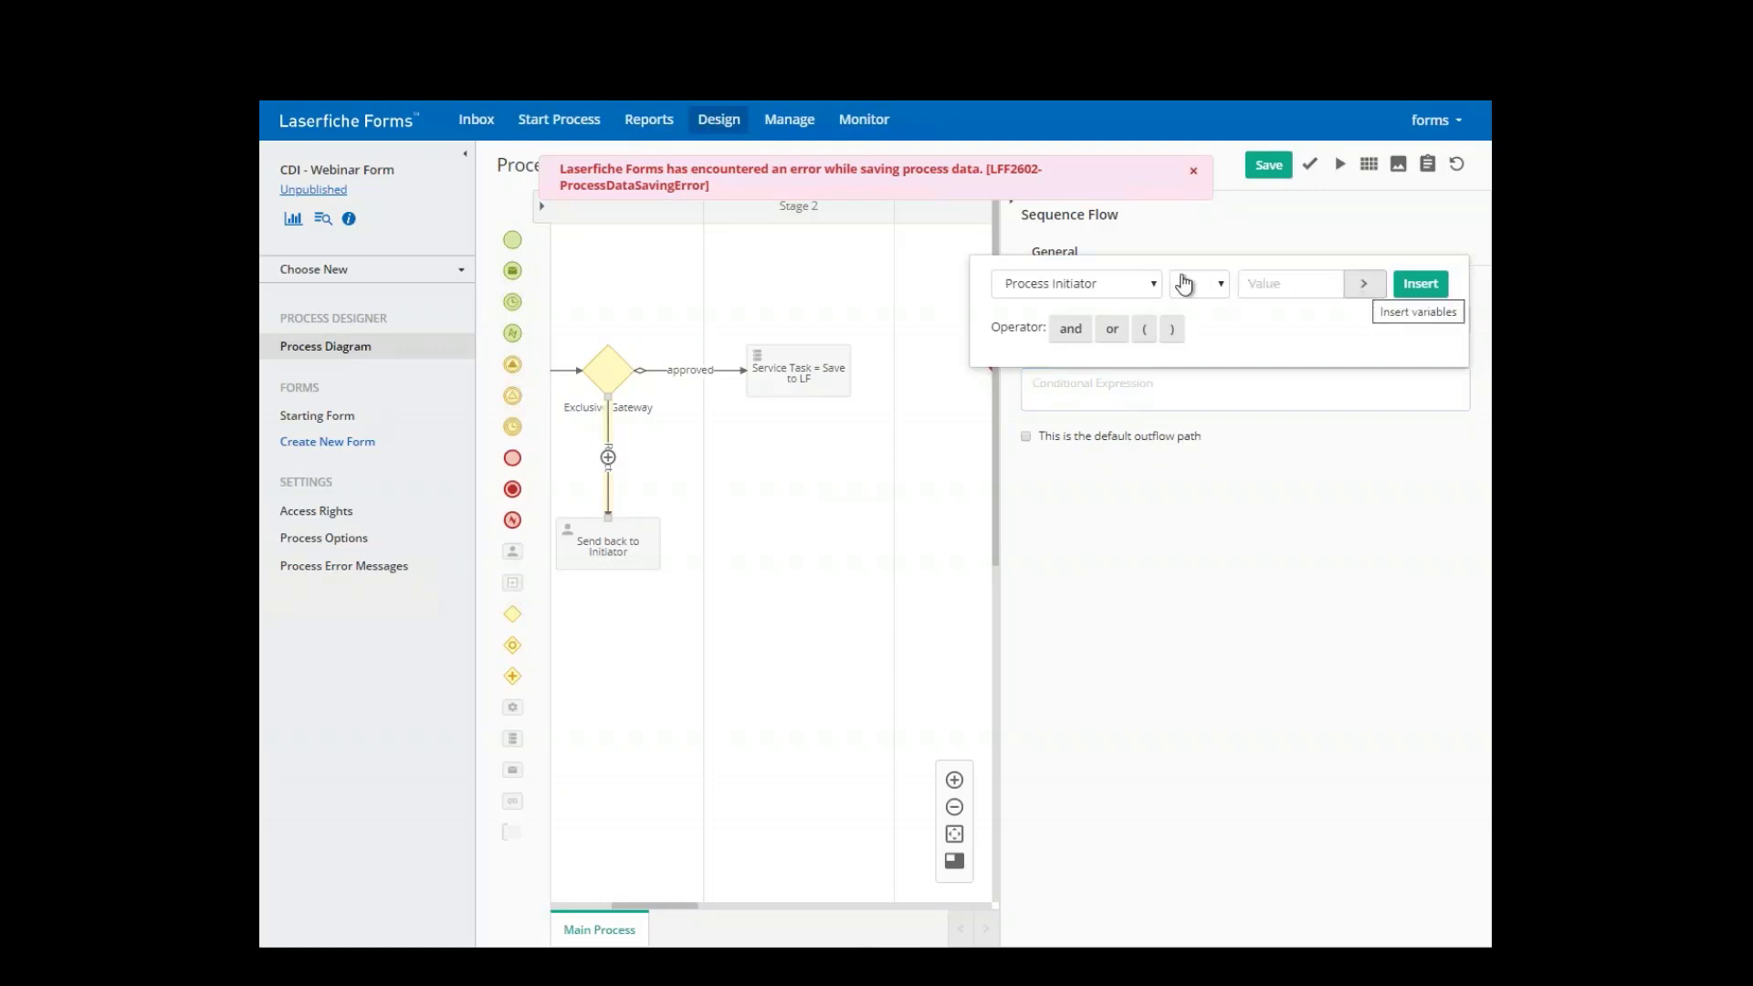
{"action": "left_click", "coordinate": [1153, 284]}
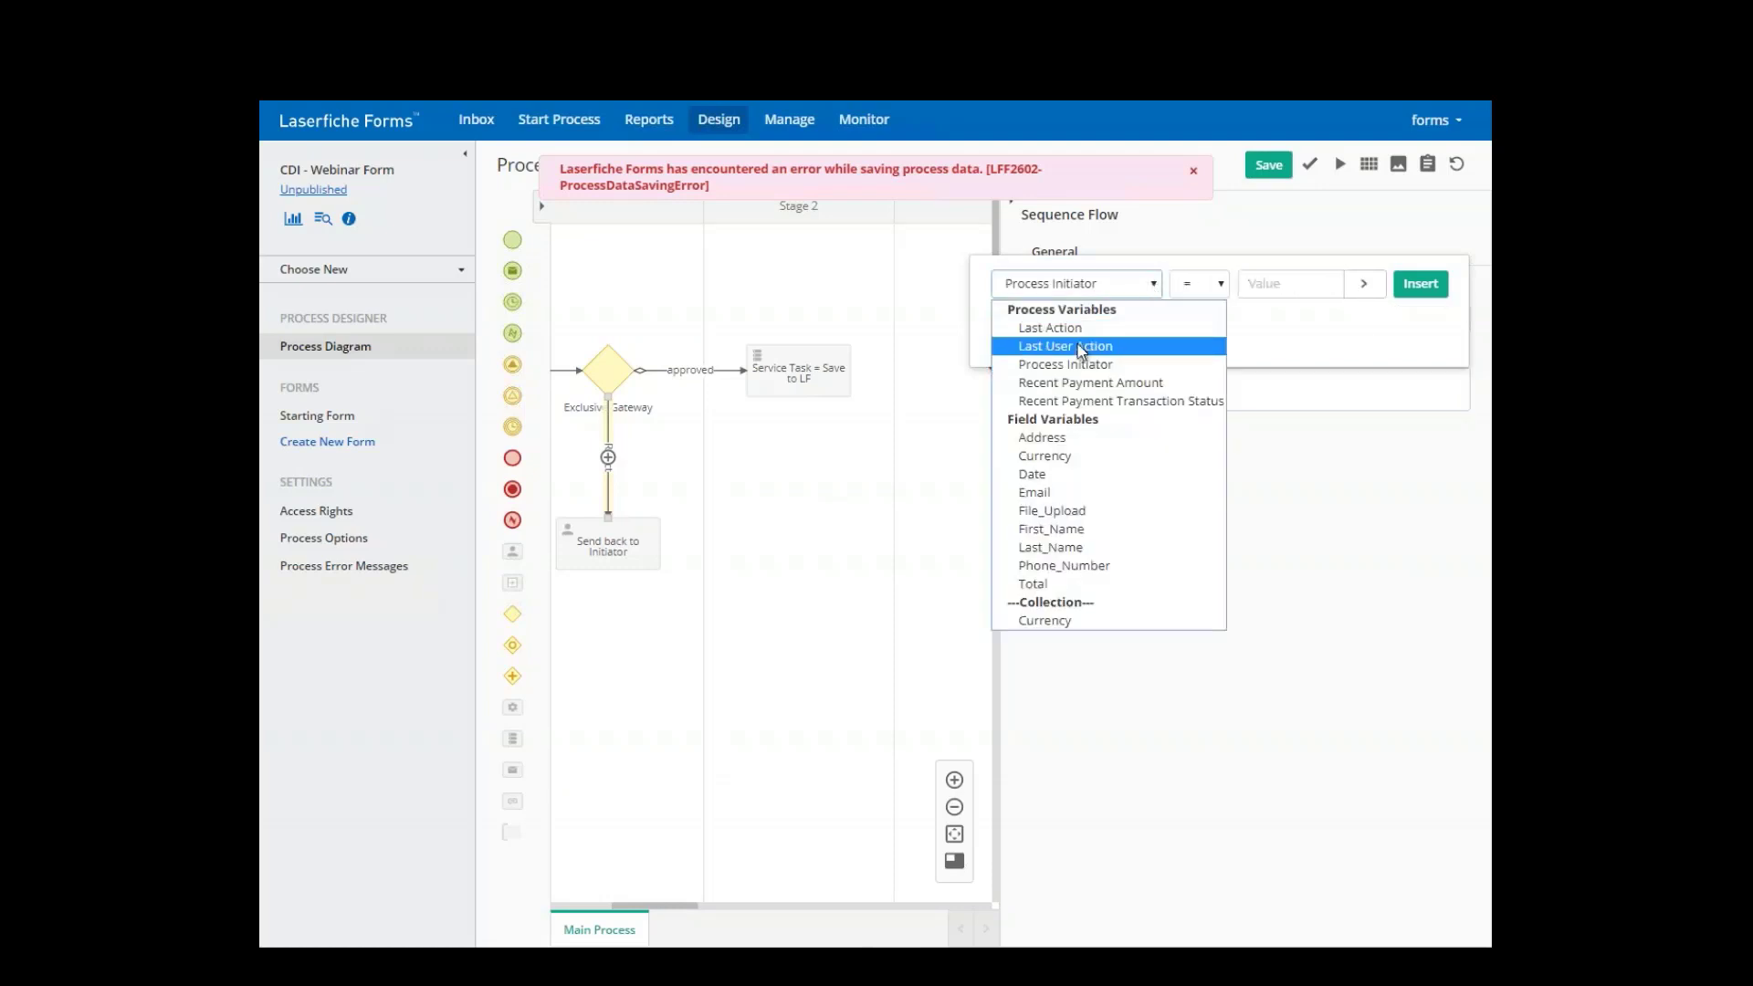
{"action": "left_click", "coordinate": [1103, 342]}
{"action": "left_click", "coordinate": [1344, 279]}
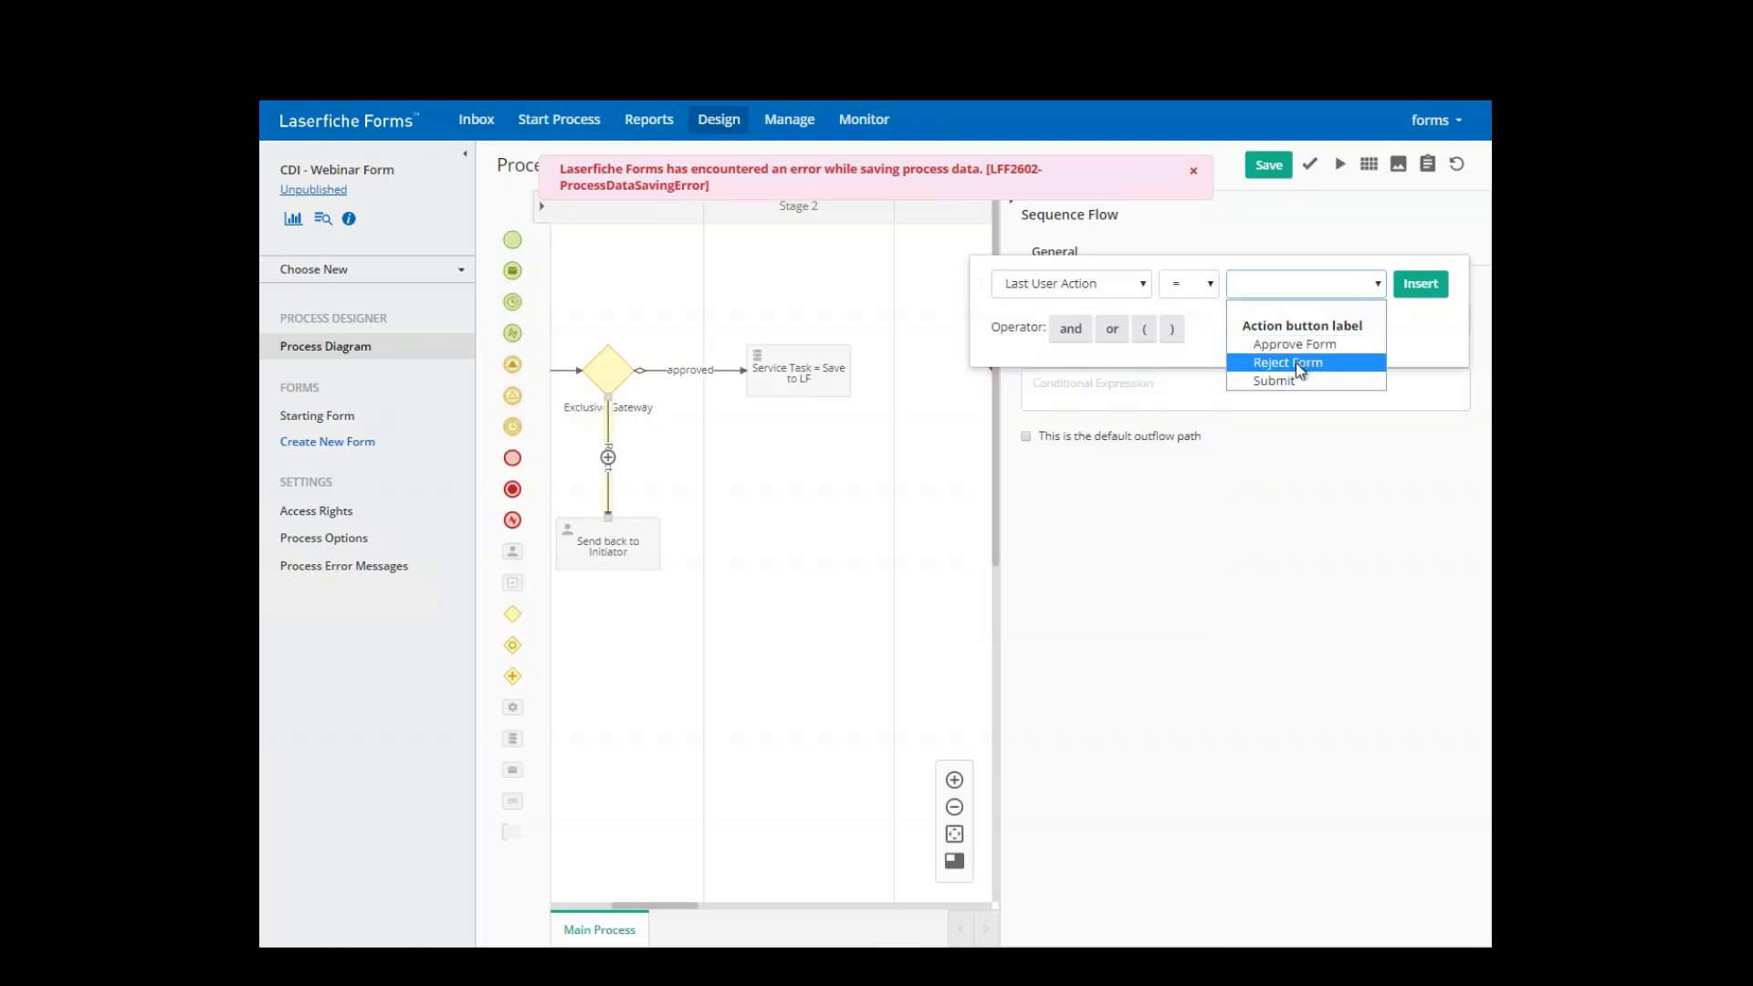
{"action": "left_click", "coordinate": [1296, 364]}
{"action": "left_click", "coordinate": [1411, 284]}
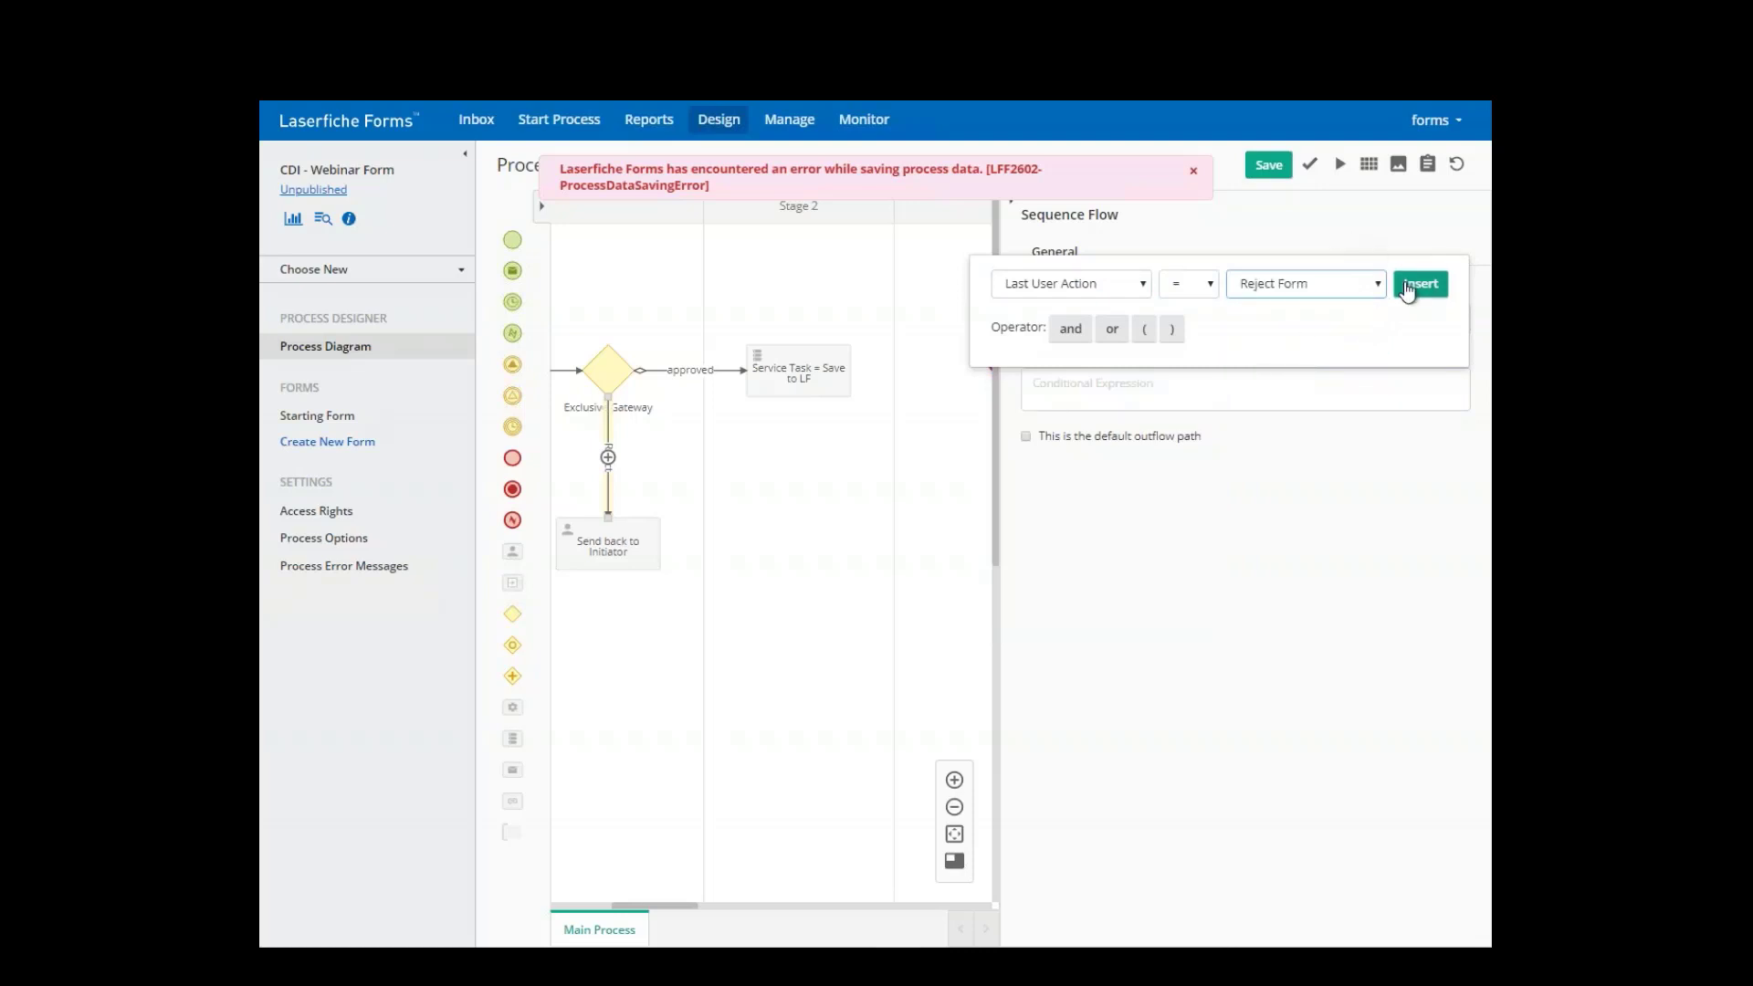
{"action": "left_click", "coordinate": [1269, 164]}
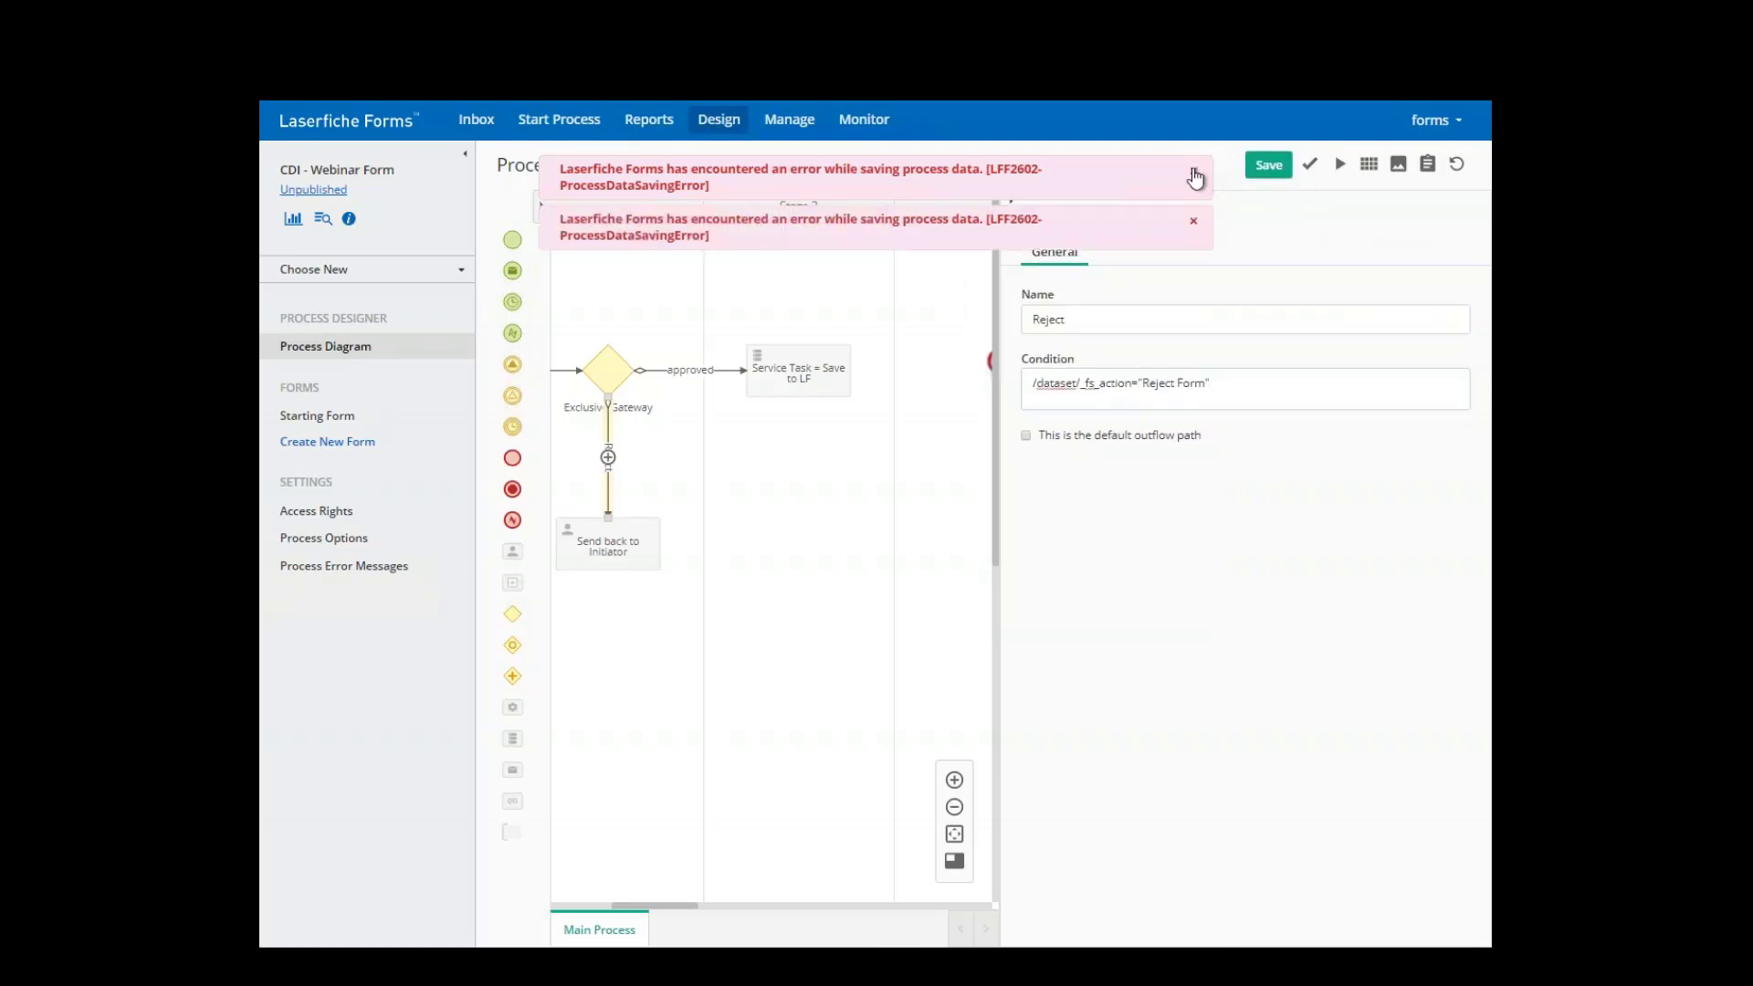
{"action": "left_click", "coordinate": [1195, 173]}
{"action": "left_click", "coordinate": [1194, 172]}
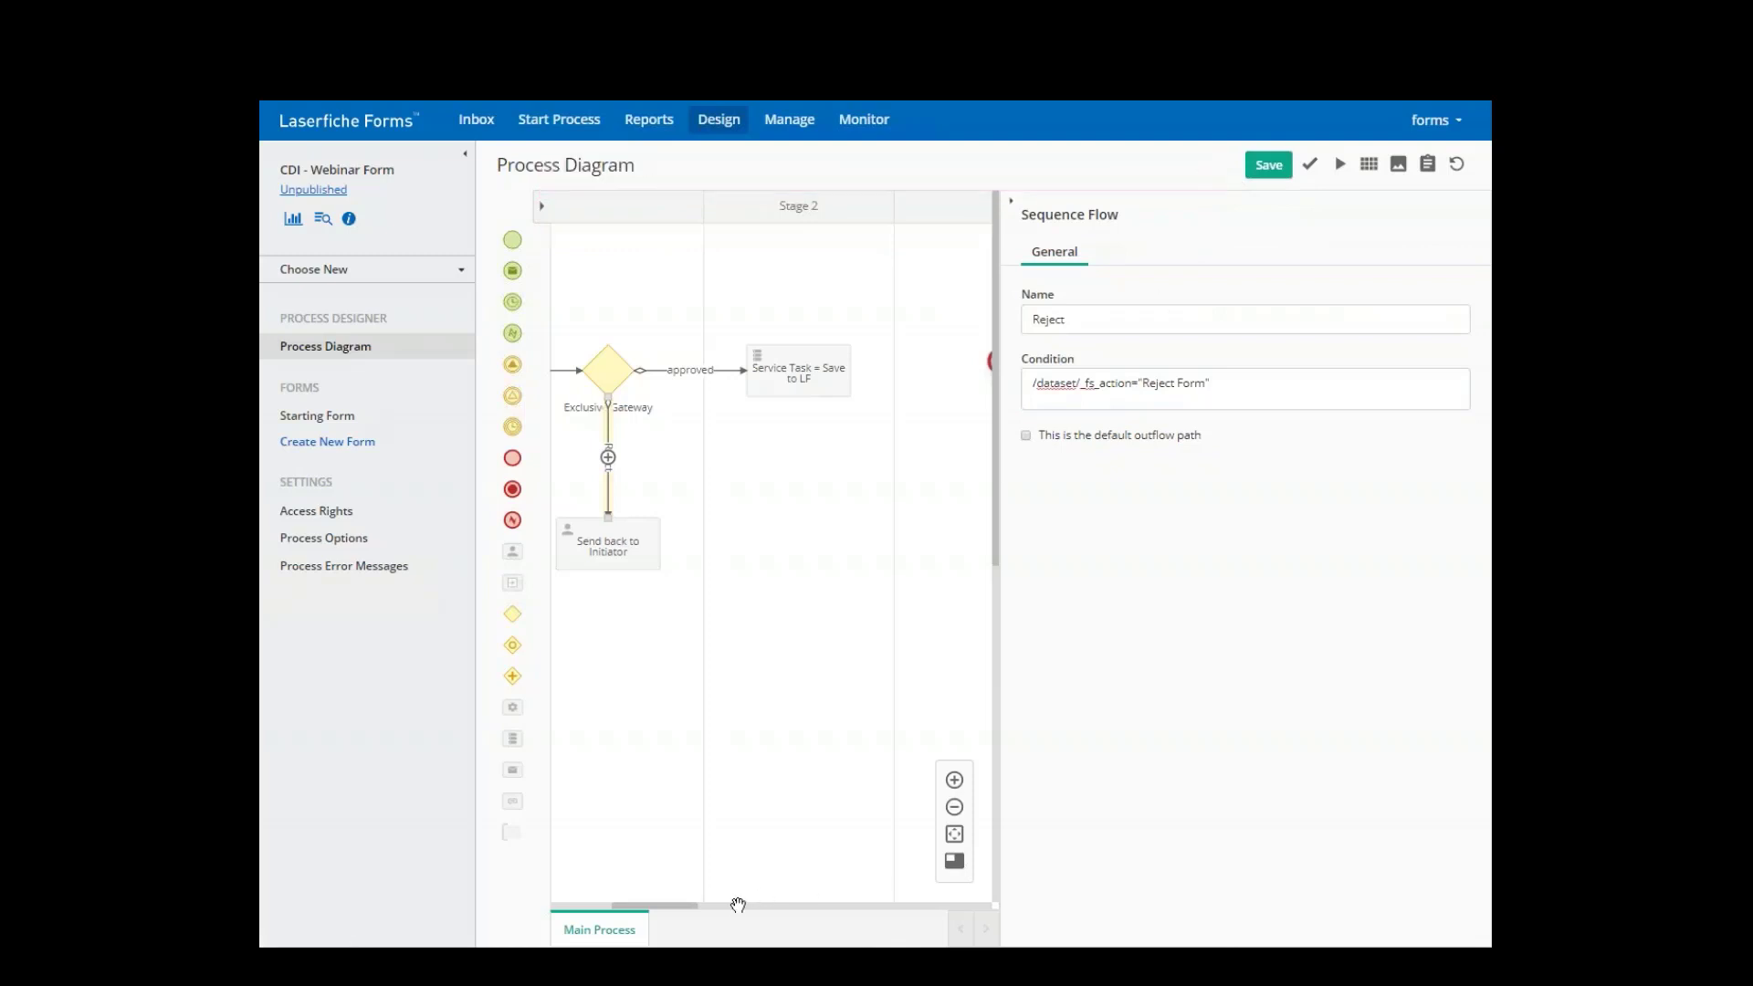
- Add Exclusive Gateway (1) and route Send back to Initiator through it
{"action": "left_click_drag", "start_coordinate": [684, 907], "coordinate": [623, 913]}
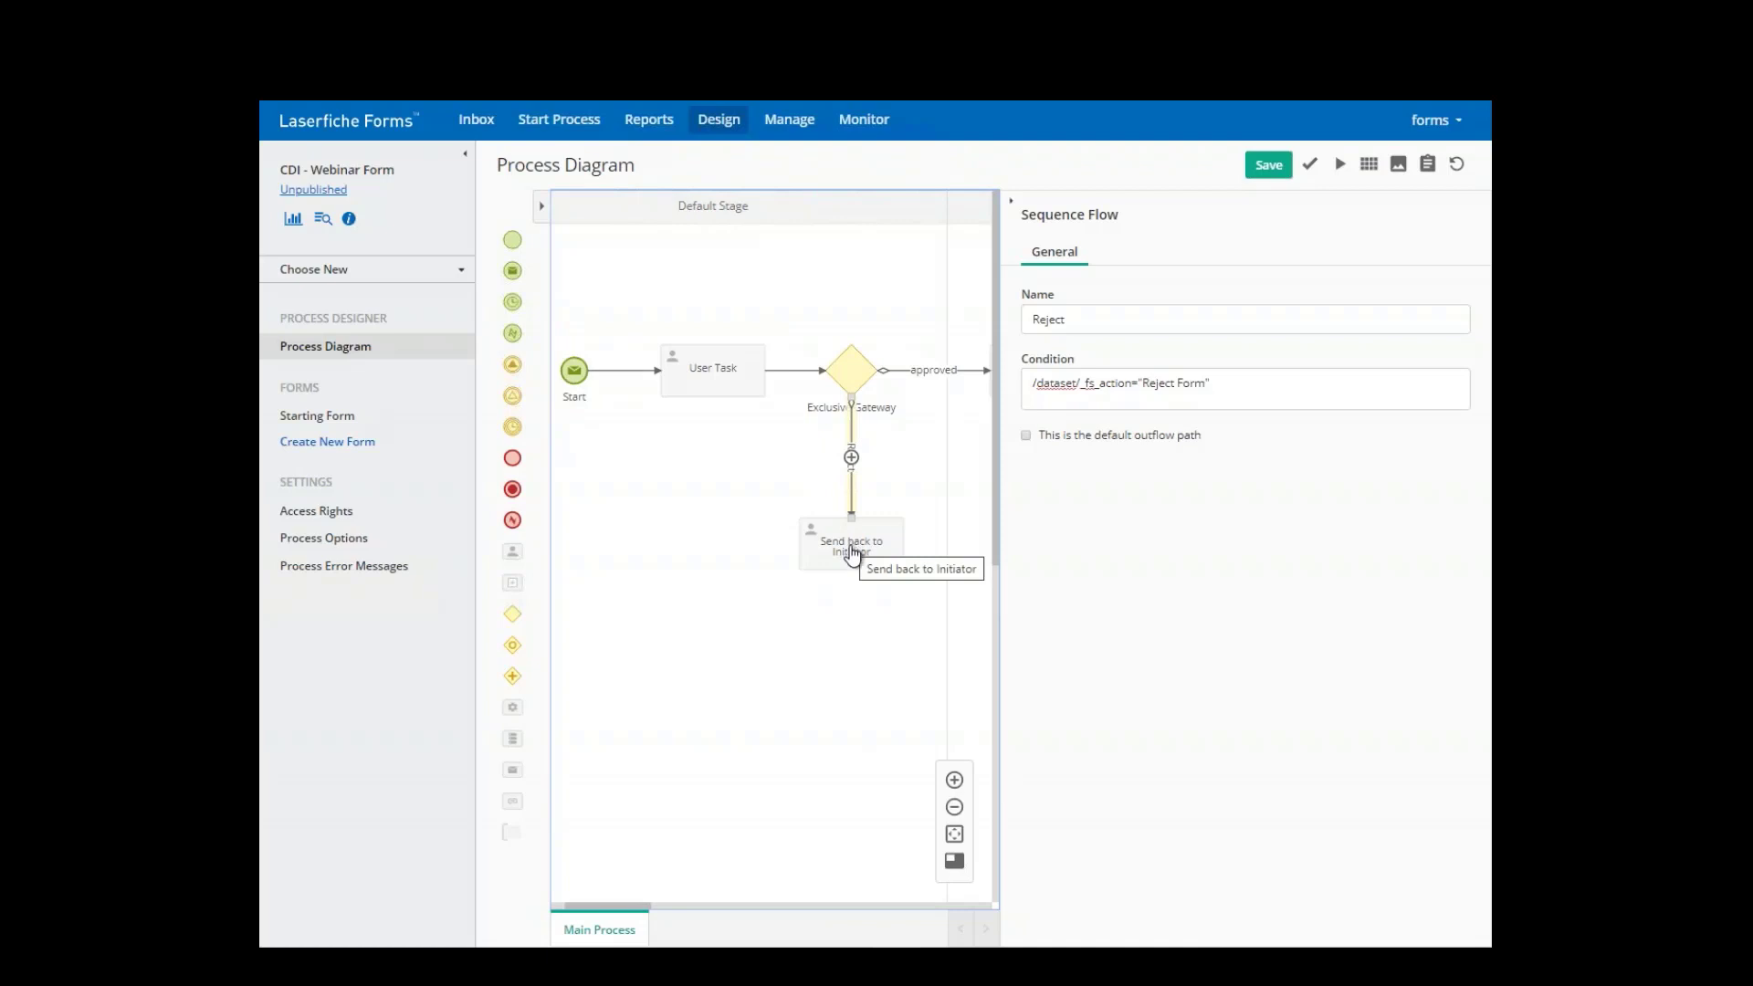
{"action": "left_click", "coordinate": [852, 548]}
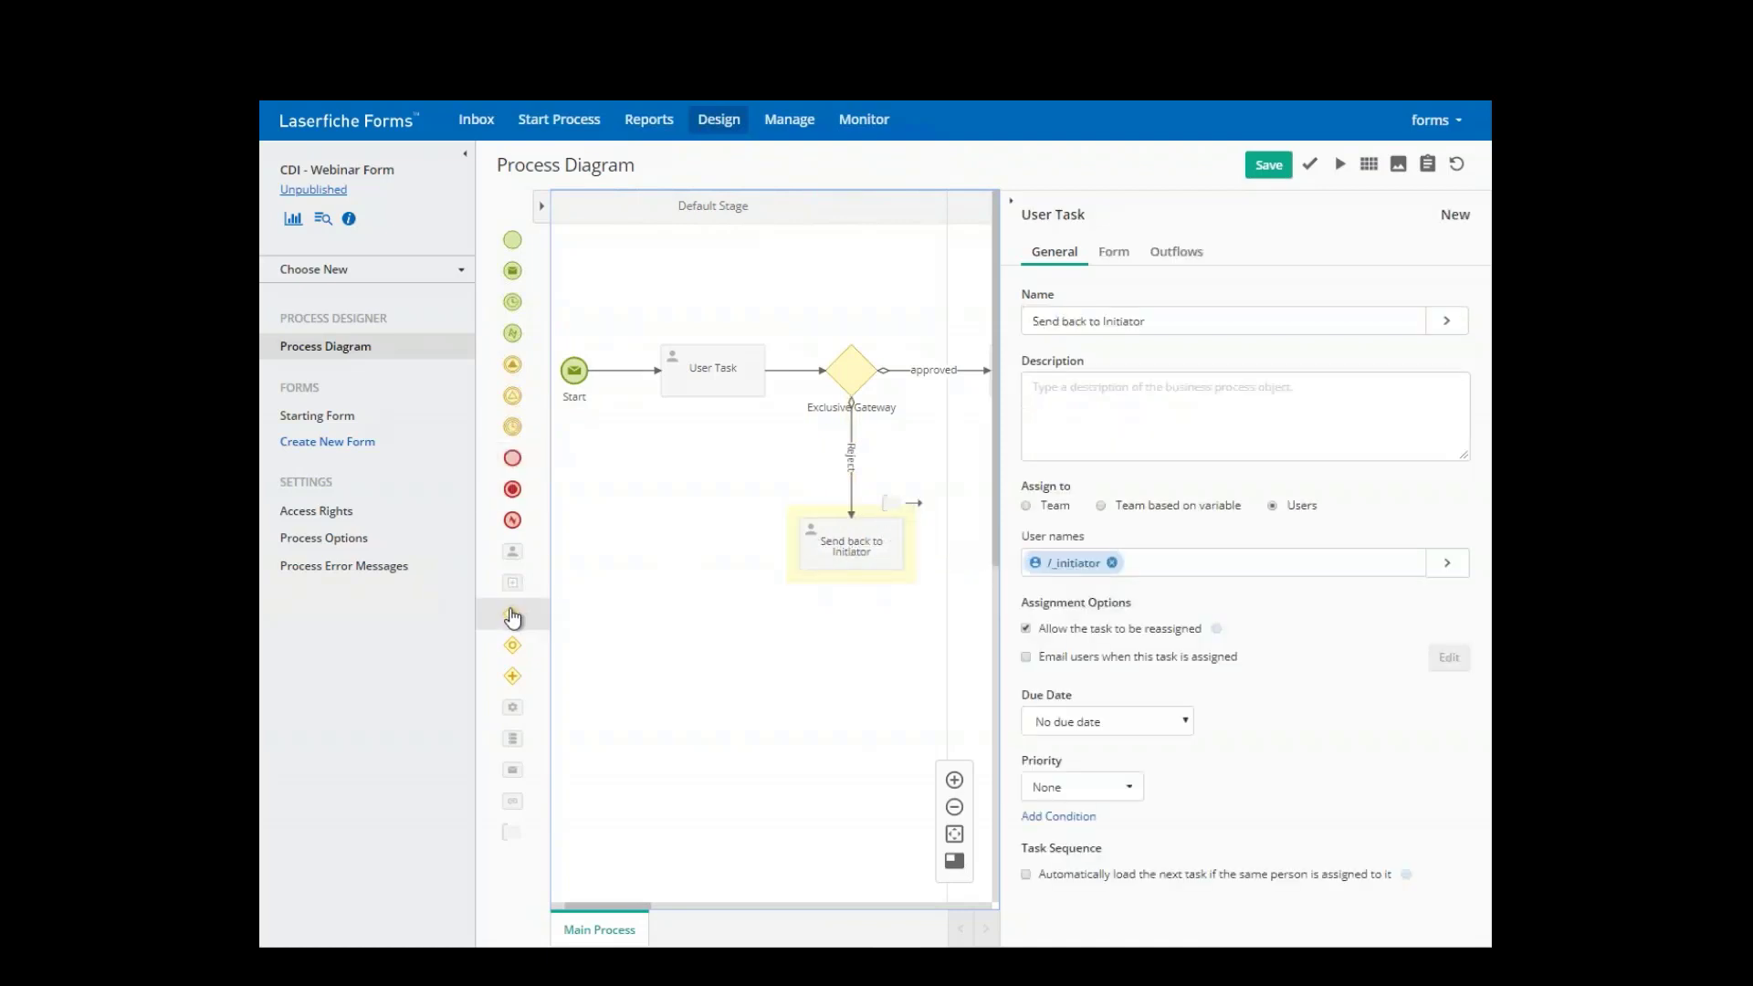
{"action": "left_click_drag", "start_coordinate": [510, 613], "coordinate": [666, 539]}
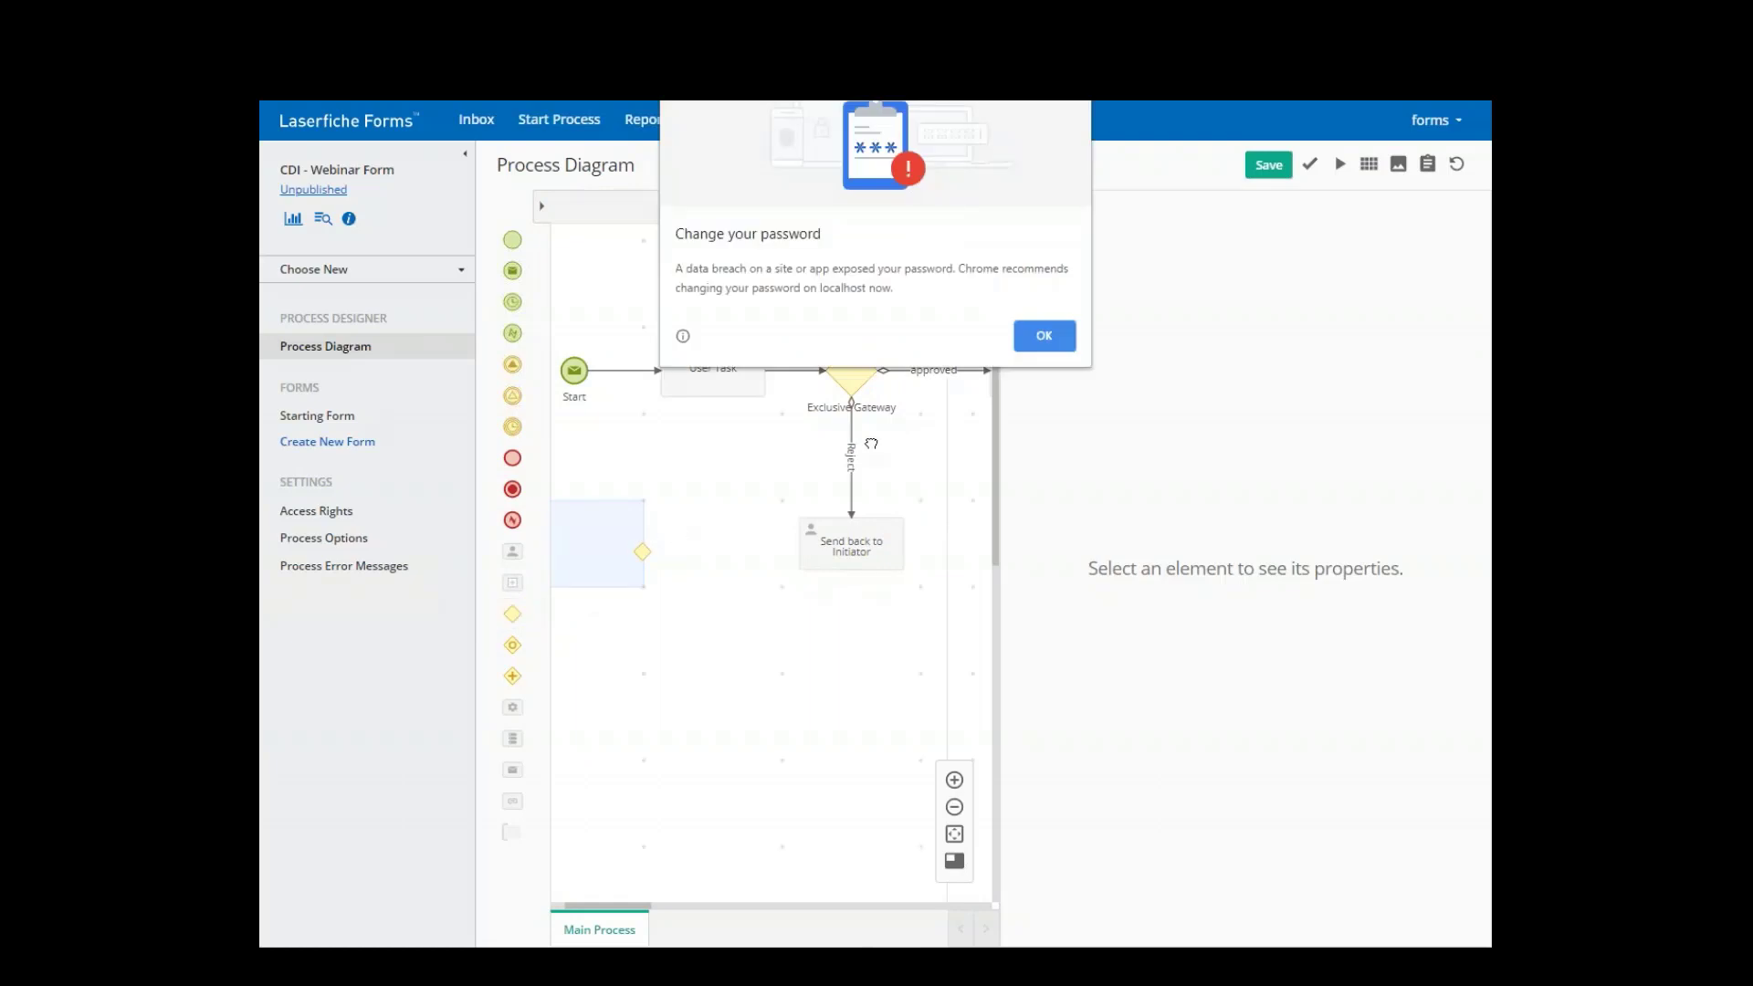
{"action": "left_click", "coordinate": [1044, 336]}
{"action": "left_click_drag", "start_coordinate": [512, 614], "coordinate": [694, 534]}
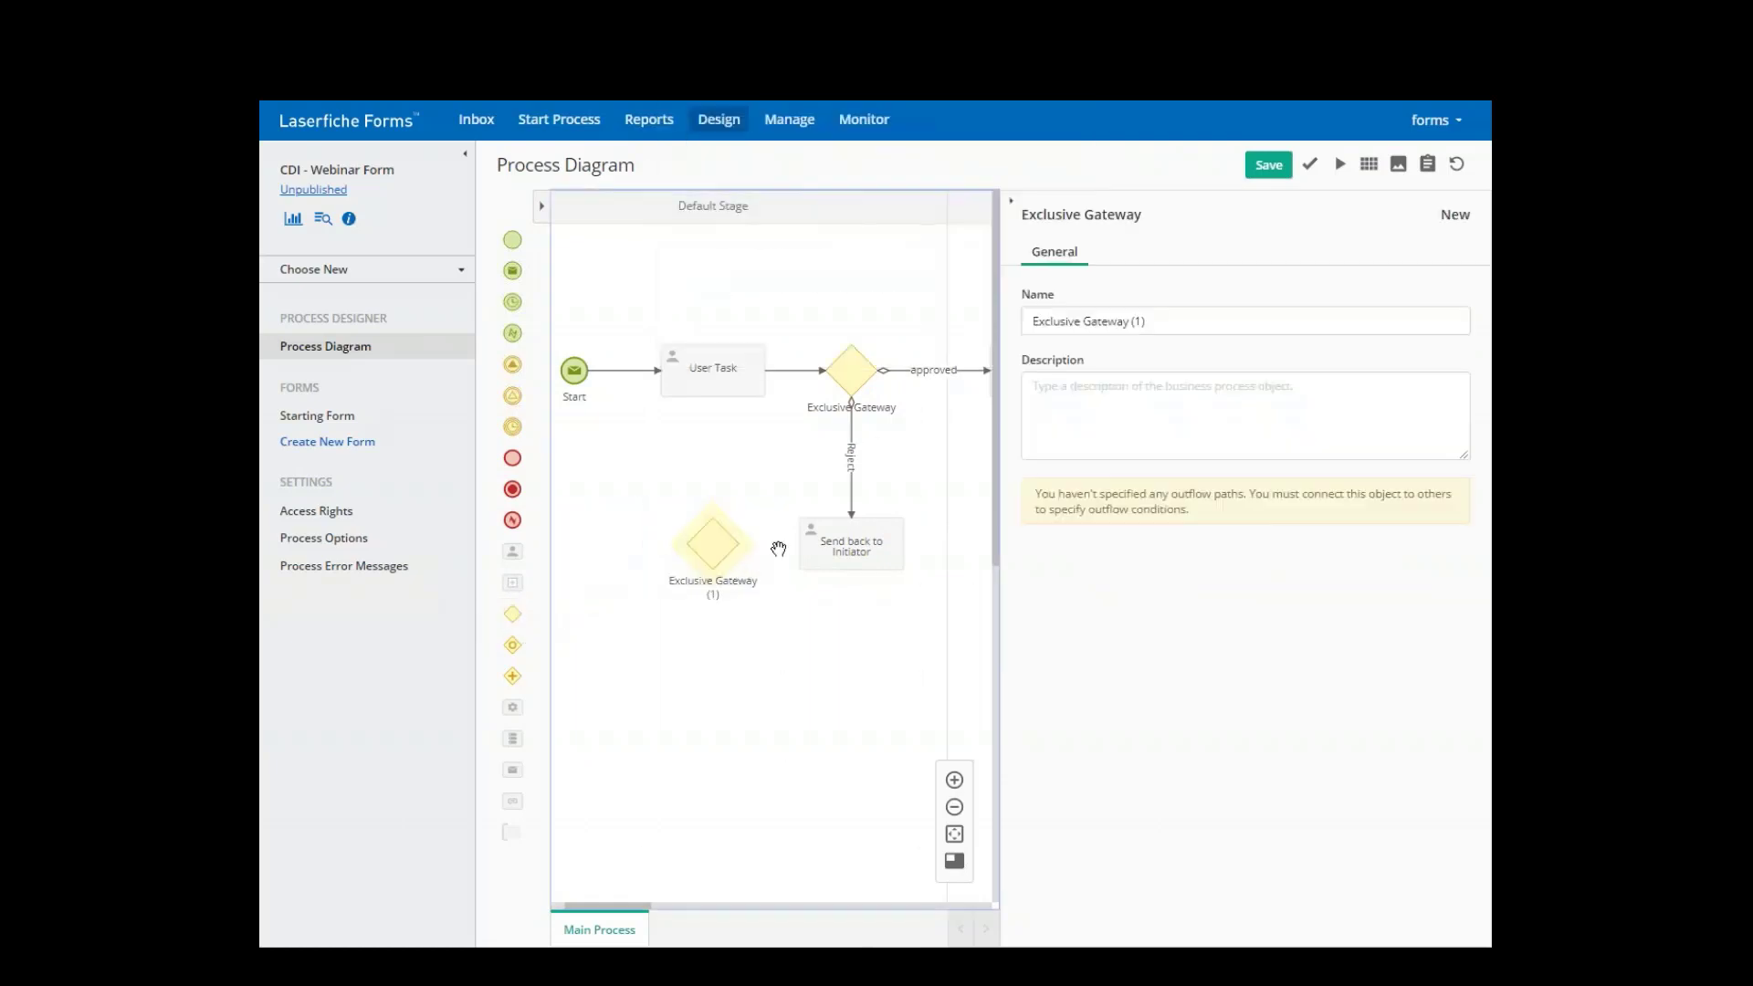
{"action": "left_click", "coordinate": [833, 544]}
{"action": "left_click_drag", "start_coordinate": [842, 511], "coordinate": [712, 379]}
{"action": "left_click", "coordinate": [721, 552]}
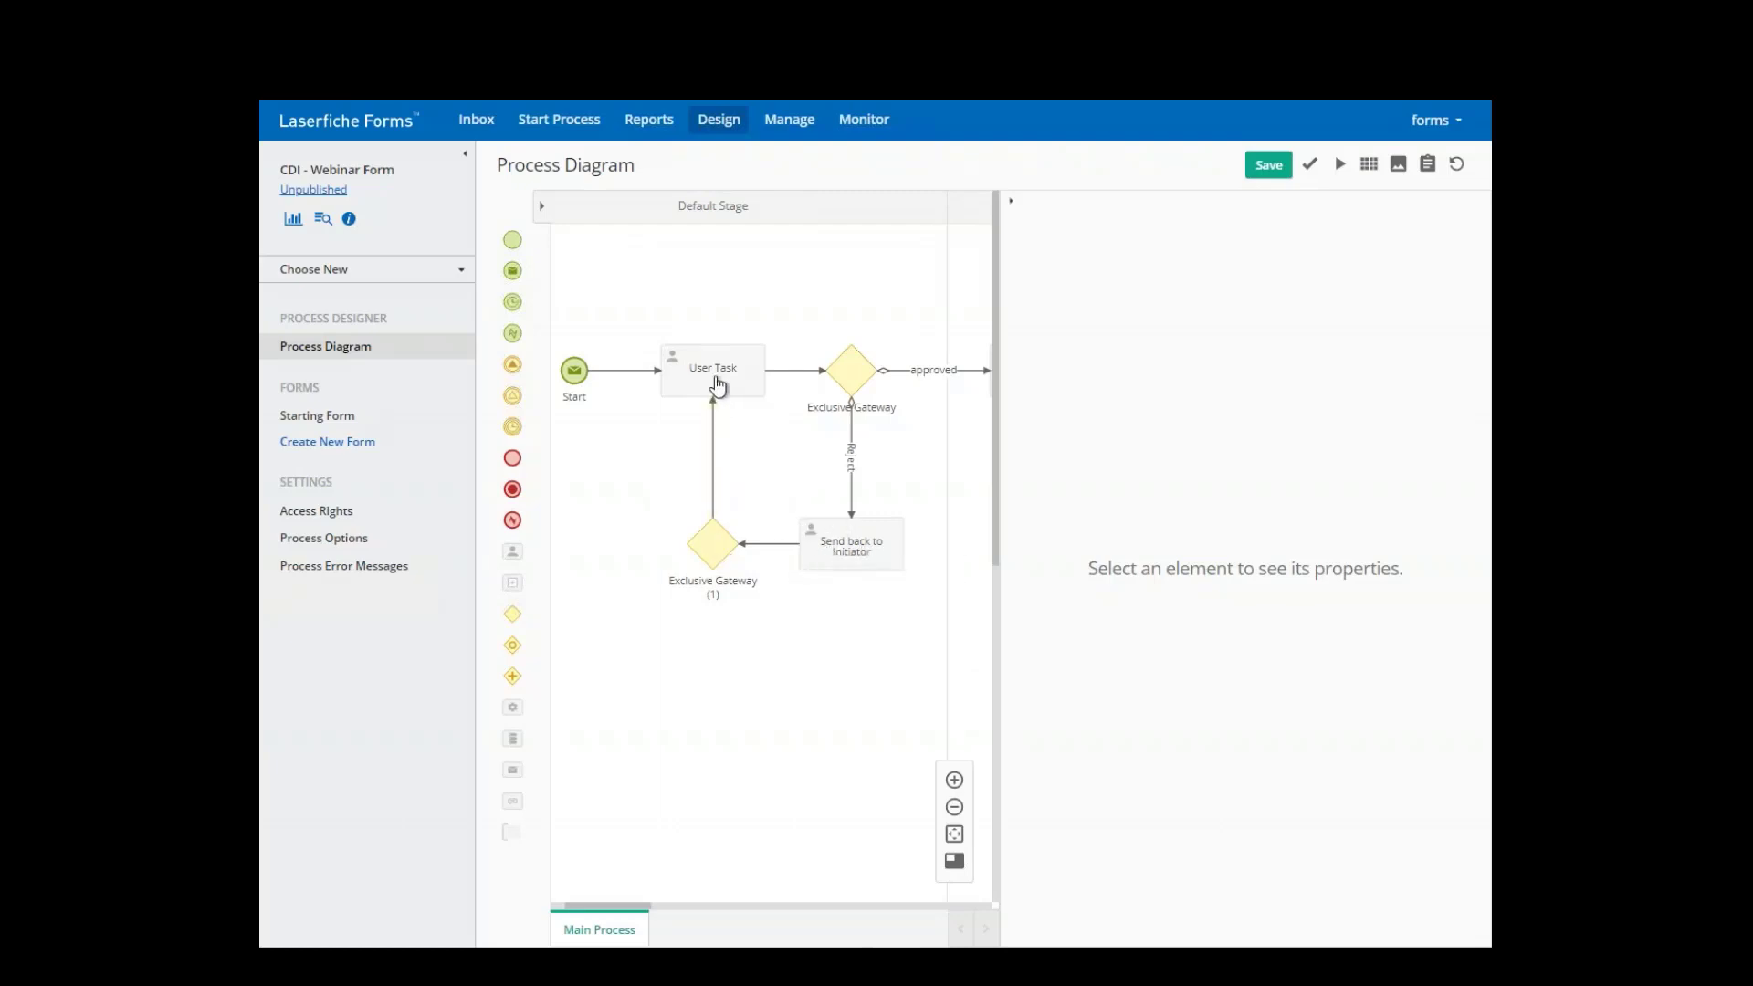
- Rename the first User Task to 'Approval'
{"action": "left_click", "coordinate": [718, 385]}
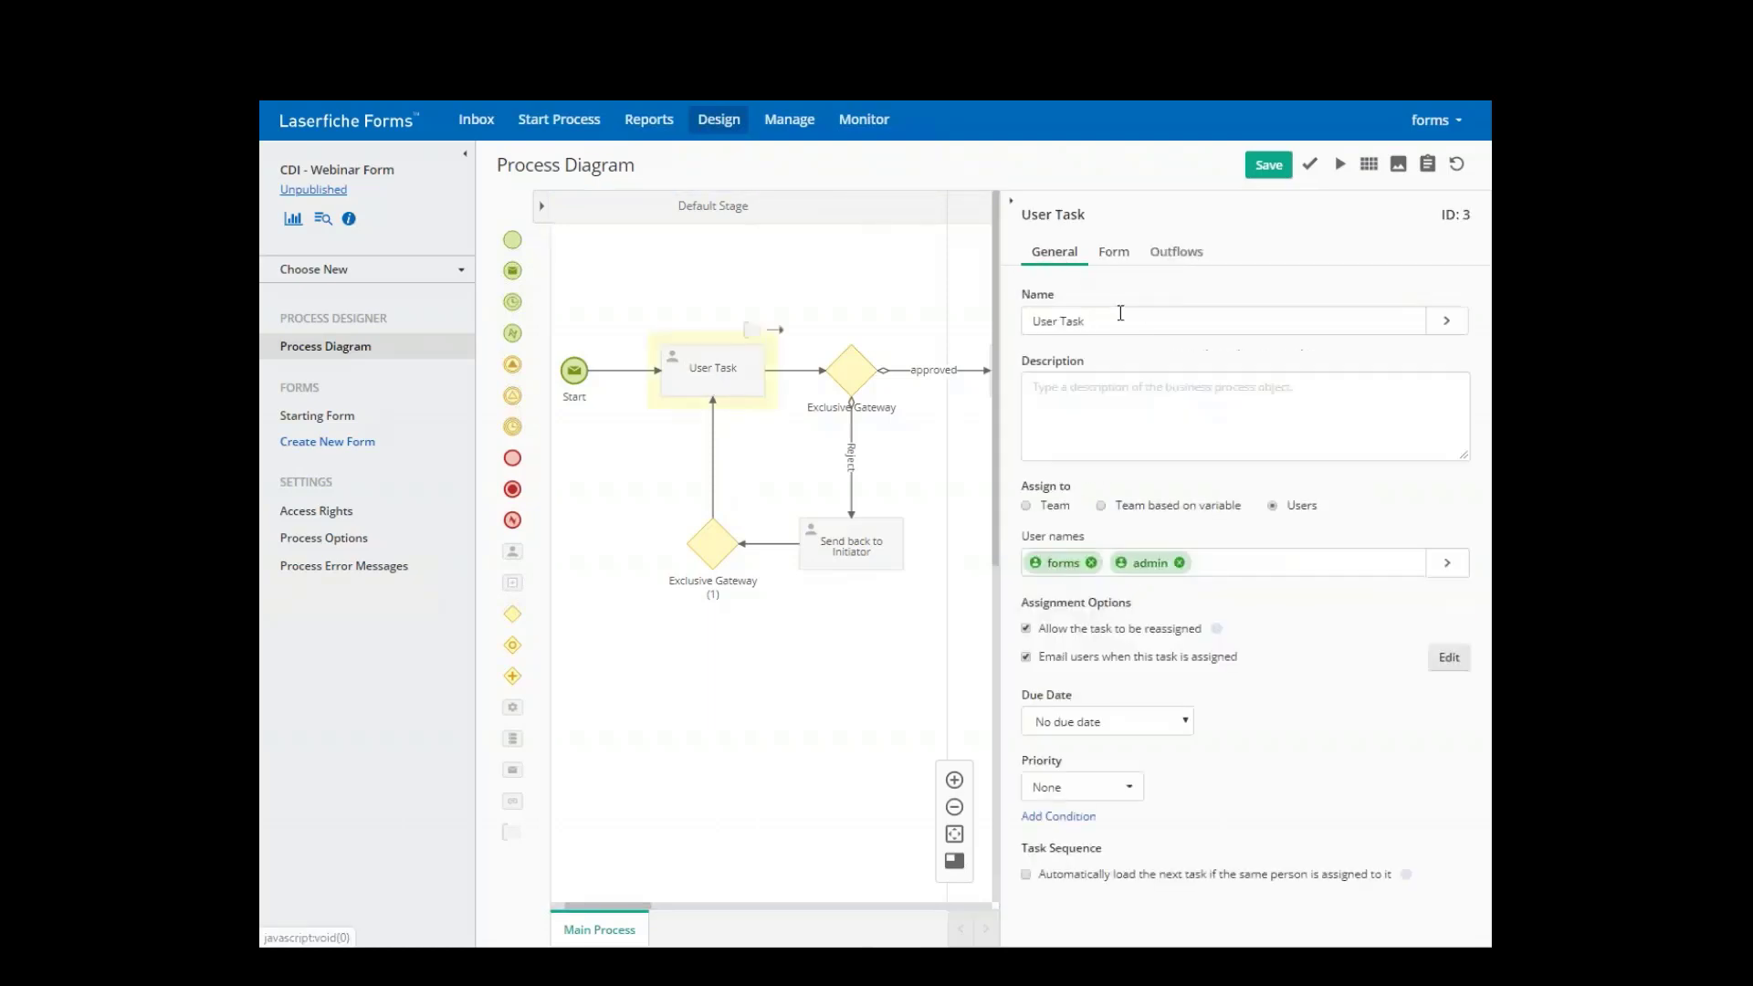
{"action": "type", "text": "Approval"}
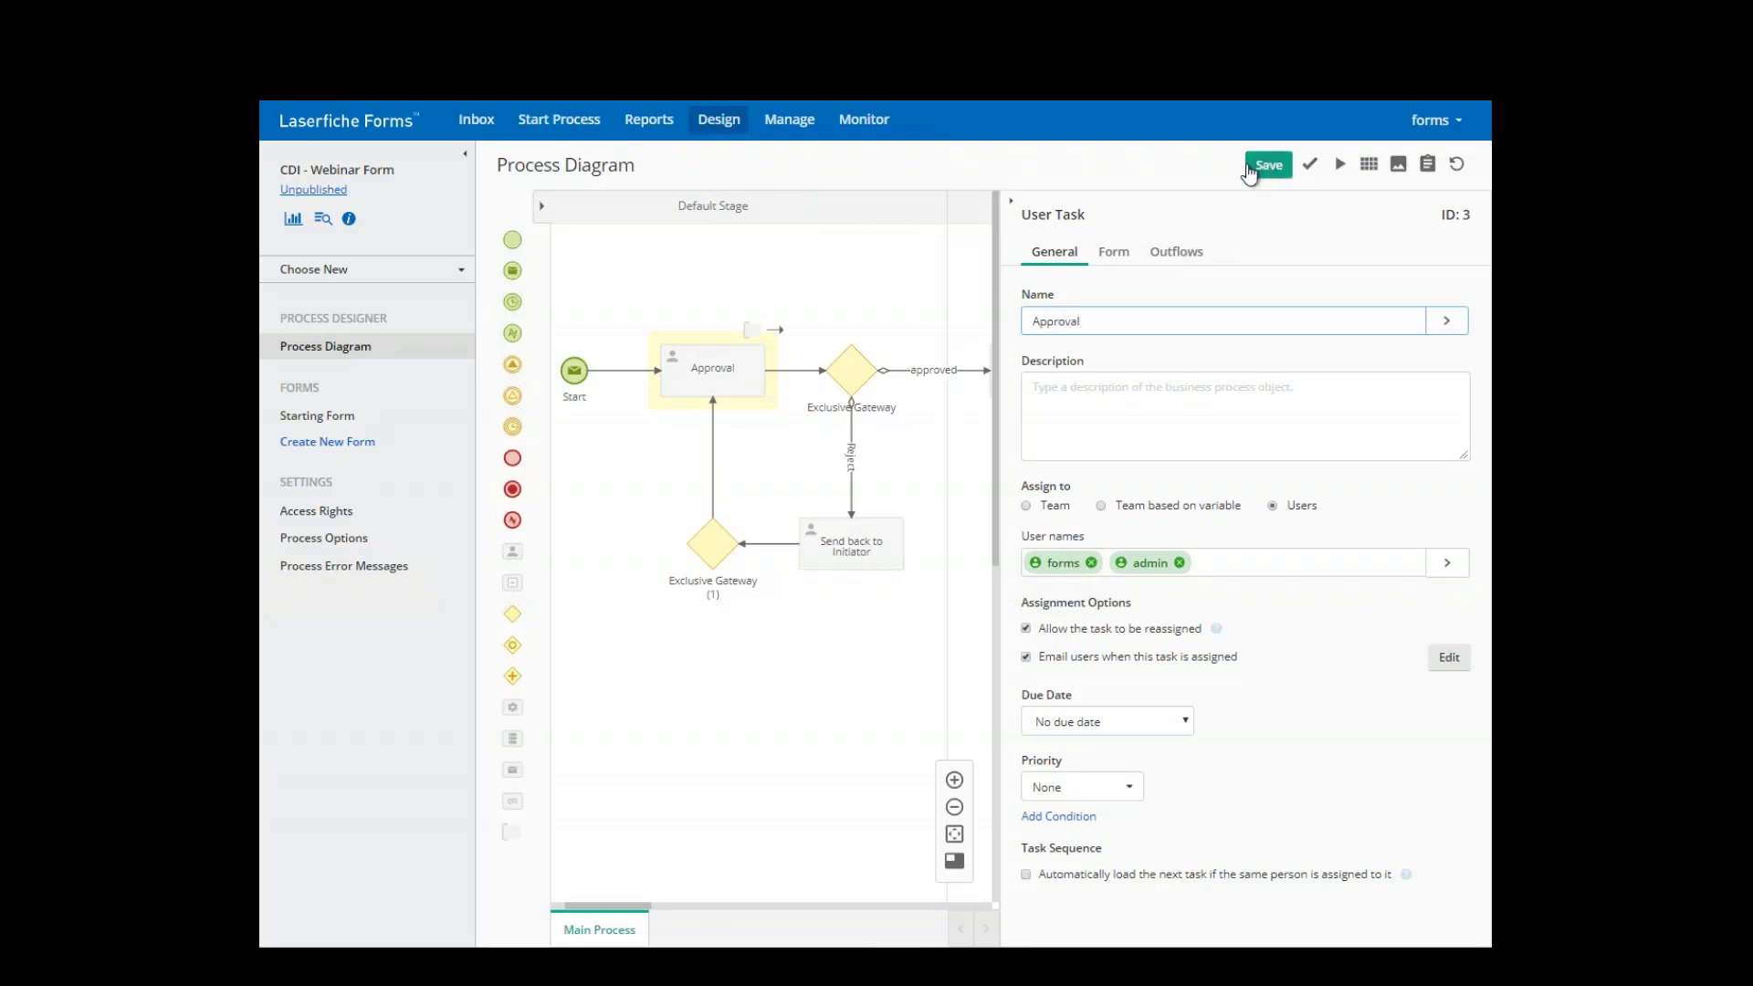
{"action": "left_click", "coordinate": [1010, 205]}
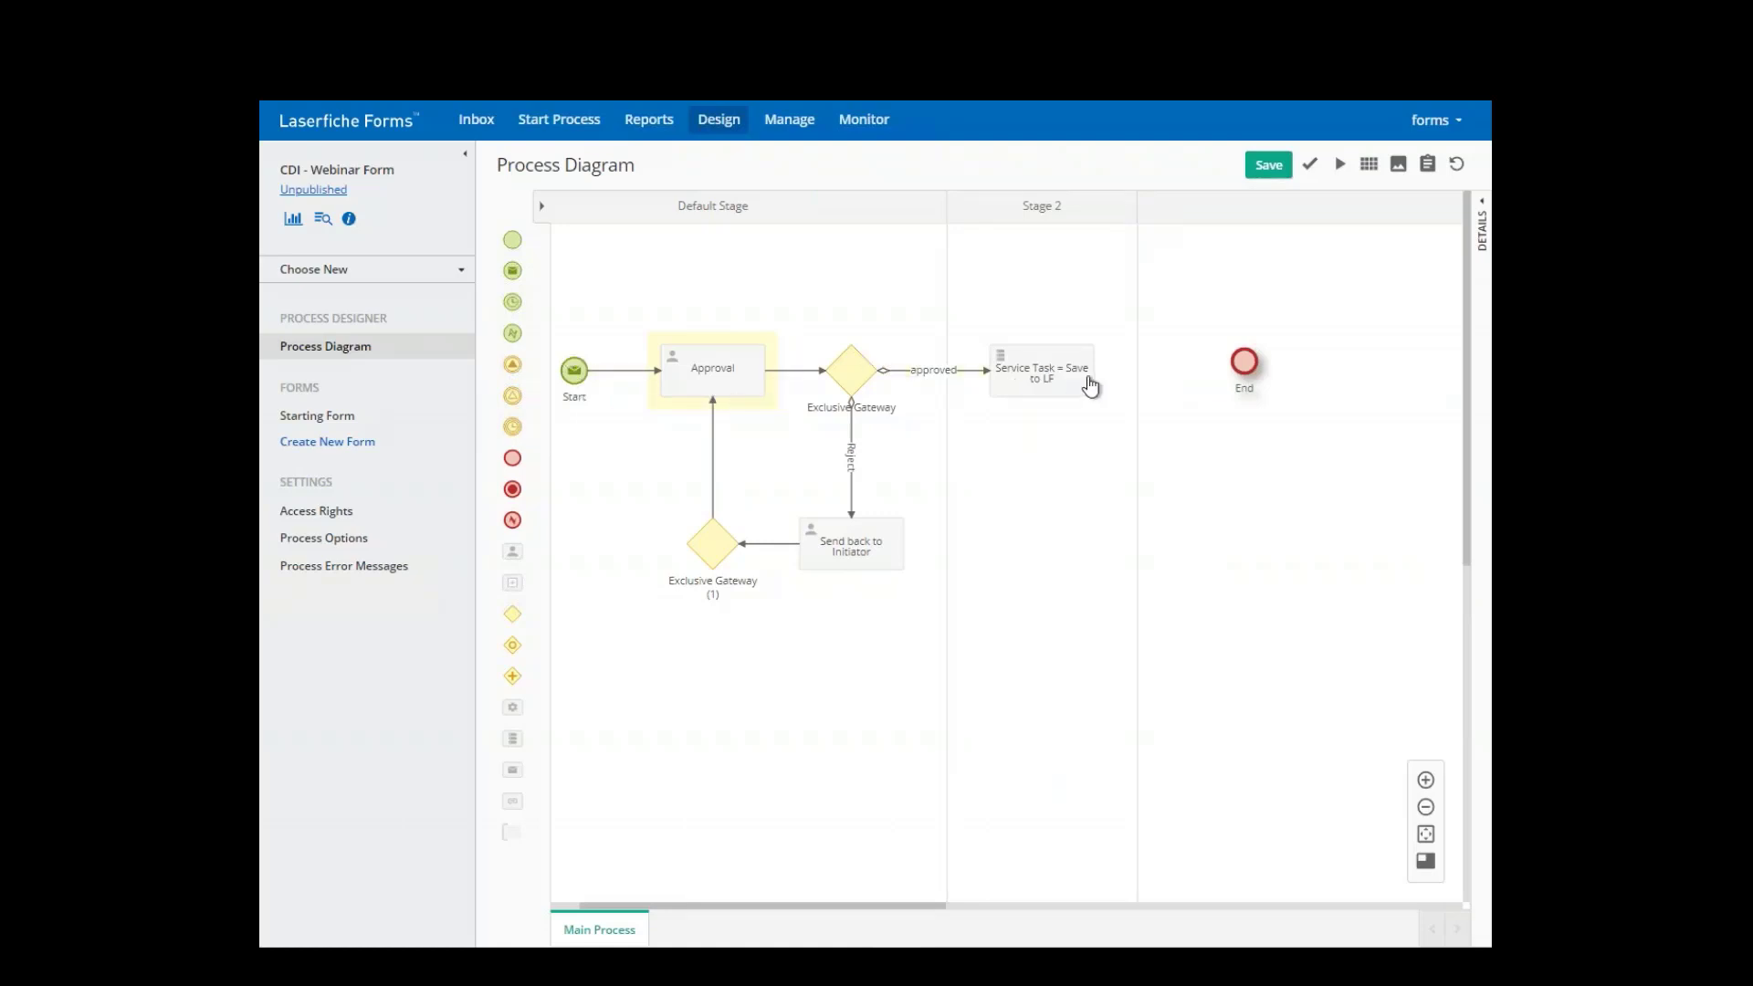
- Connect the Save to LF service task to the End event
{"action": "left_click", "coordinate": [1080, 375]}
{"action": "left_click_drag", "start_coordinate": [1111, 330], "coordinate": [1244, 362]}
{"action": "left_click", "coordinate": [1044, 334]}
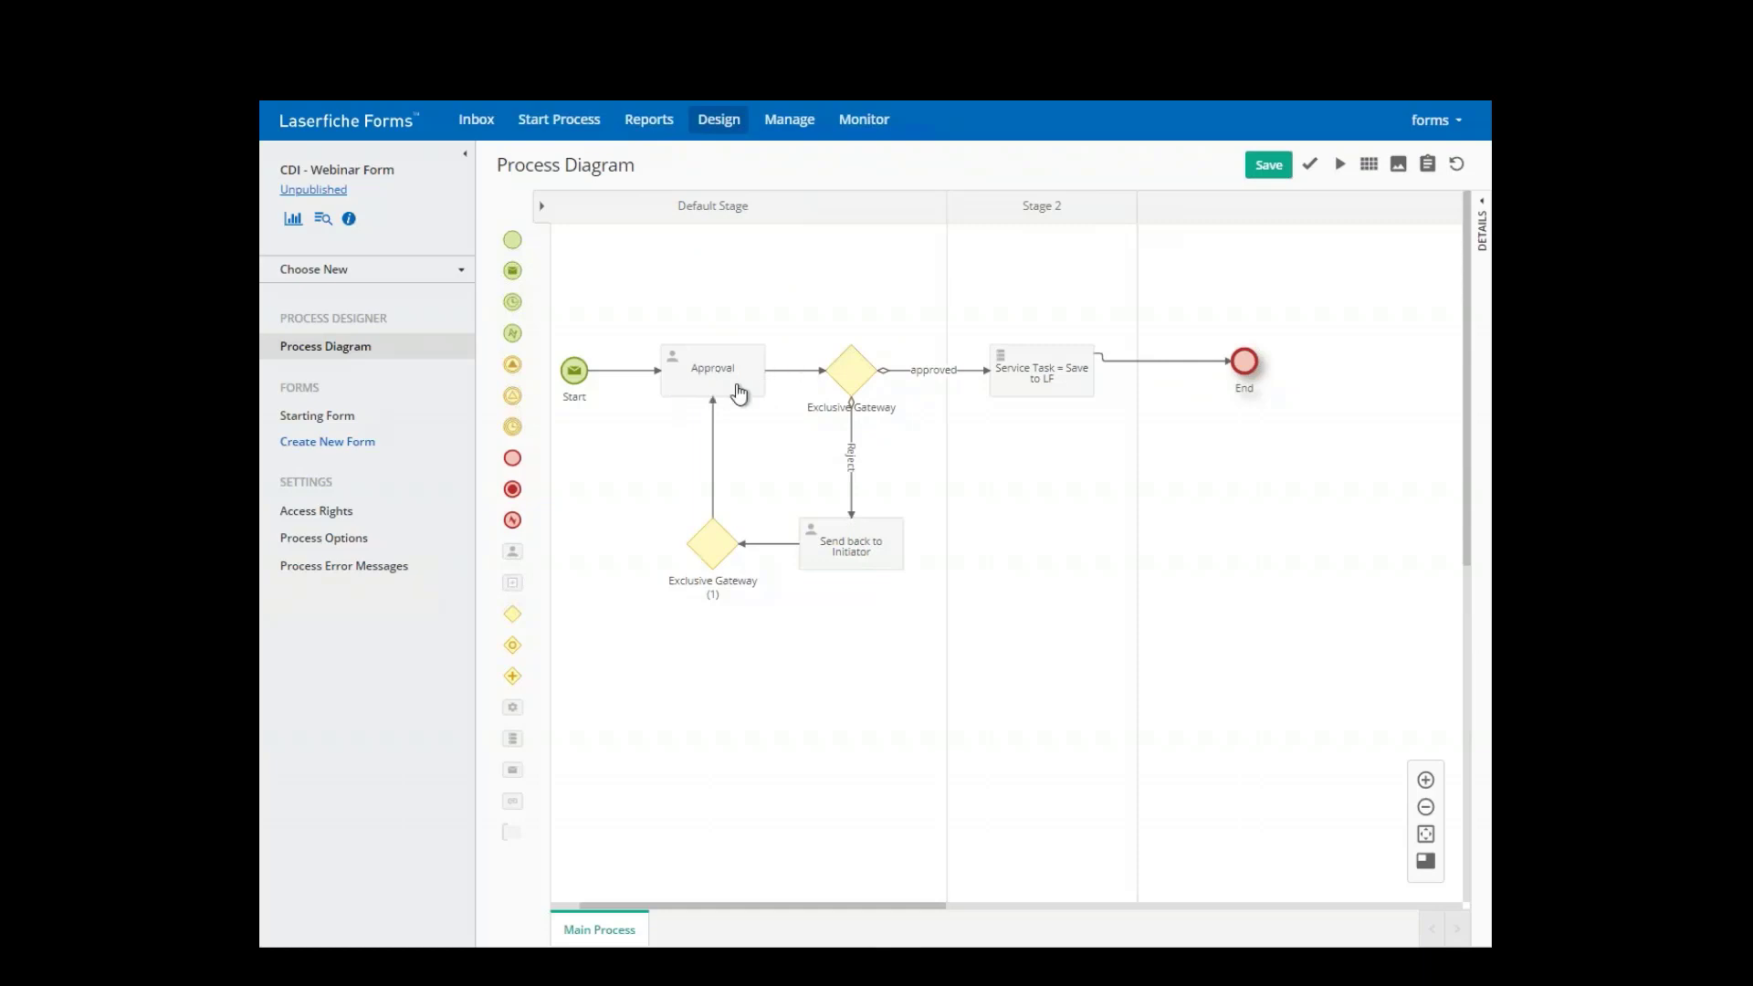
- Save the diagram and attempt a test run, saving changes when prompted
{"action": "left_click", "coordinate": [1258, 173]}
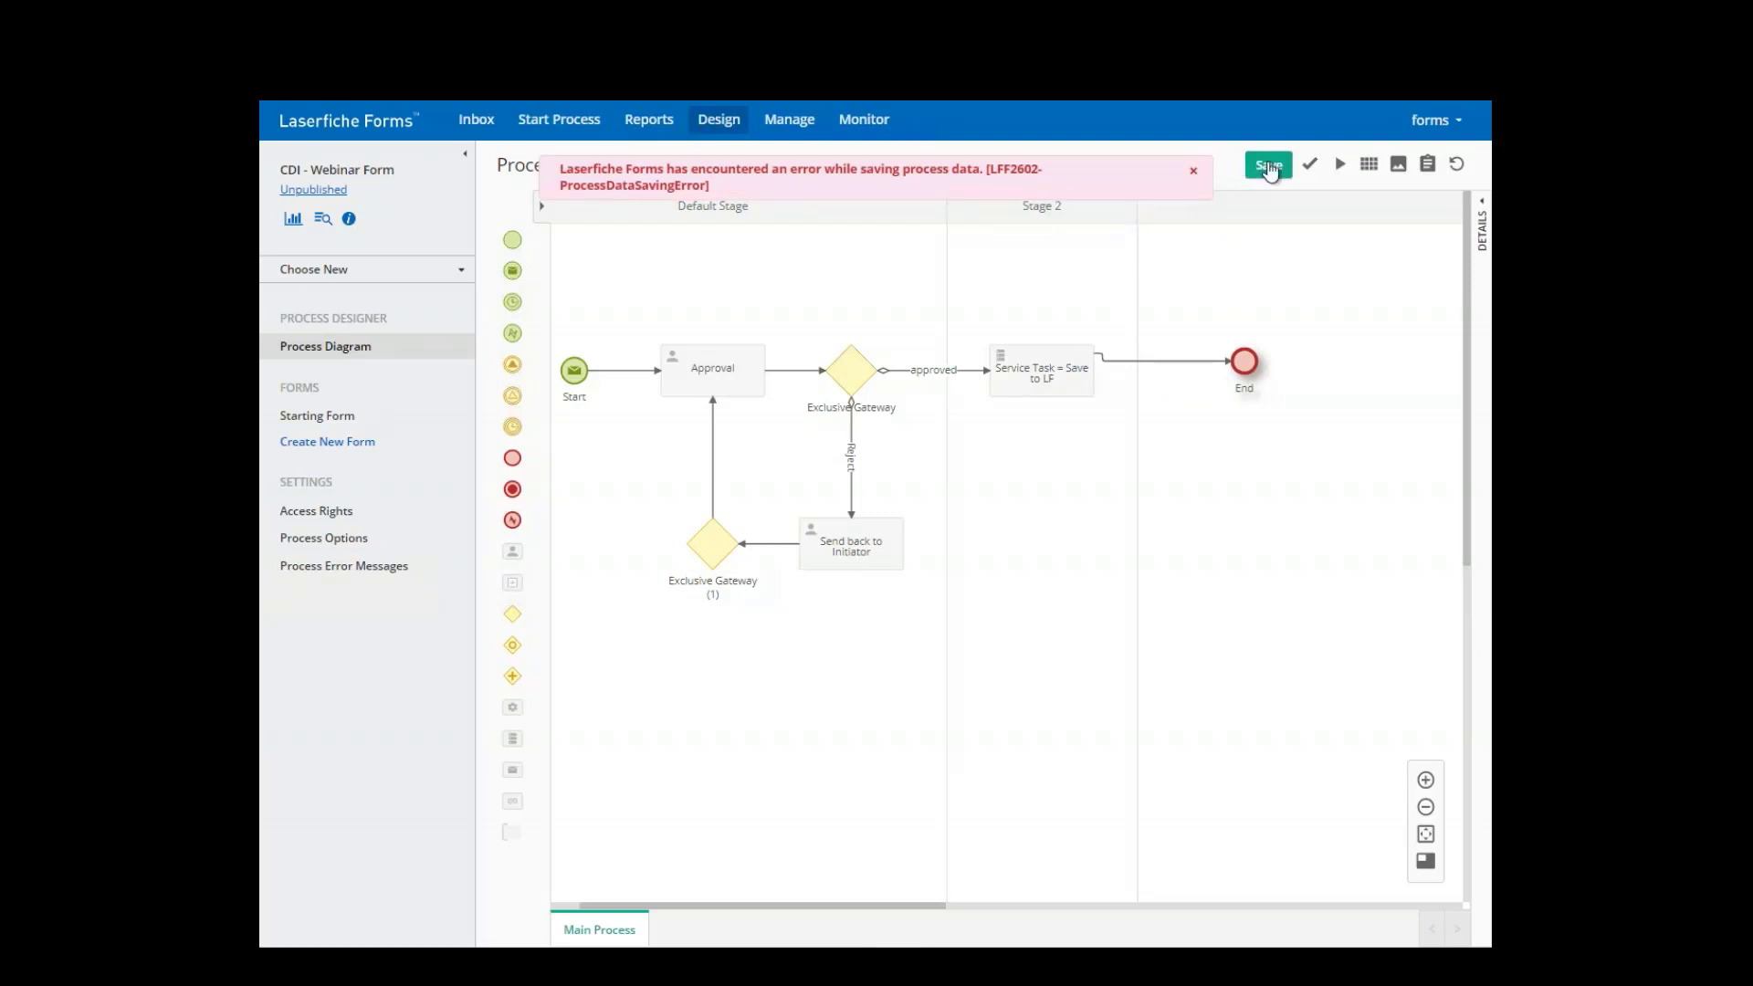
{"action": "left_click", "coordinate": [1193, 171]}
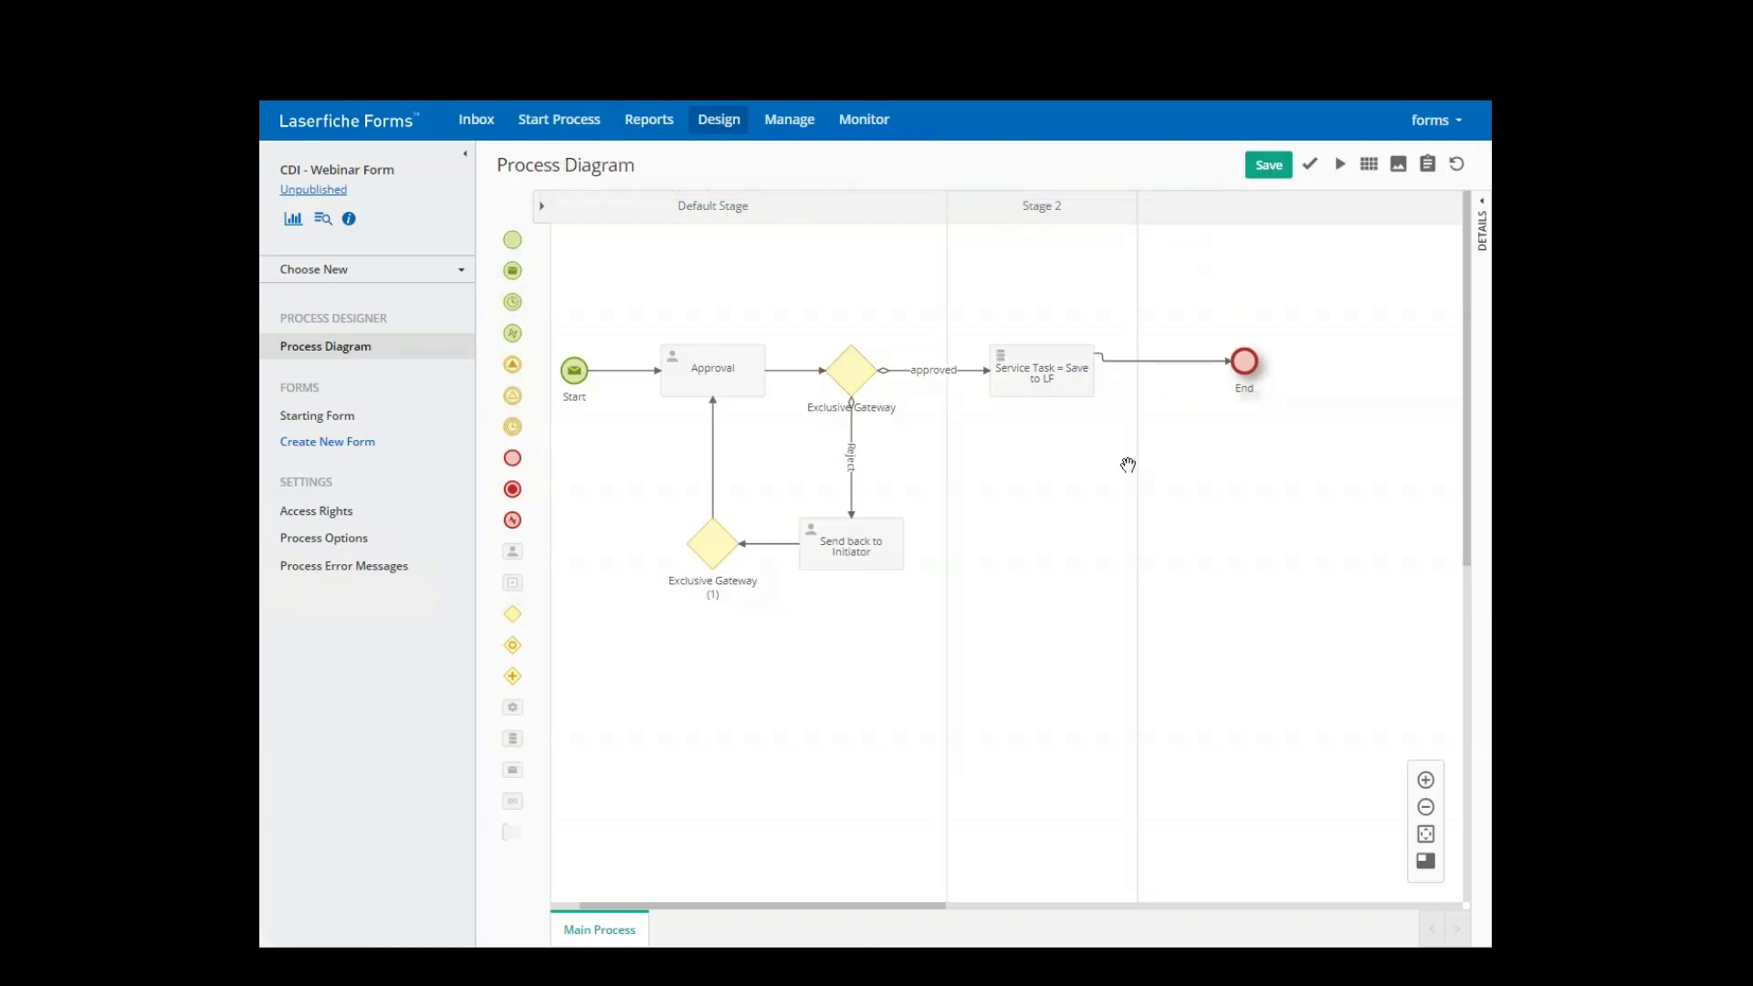
{"action": "left_click", "coordinate": [1339, 164]}
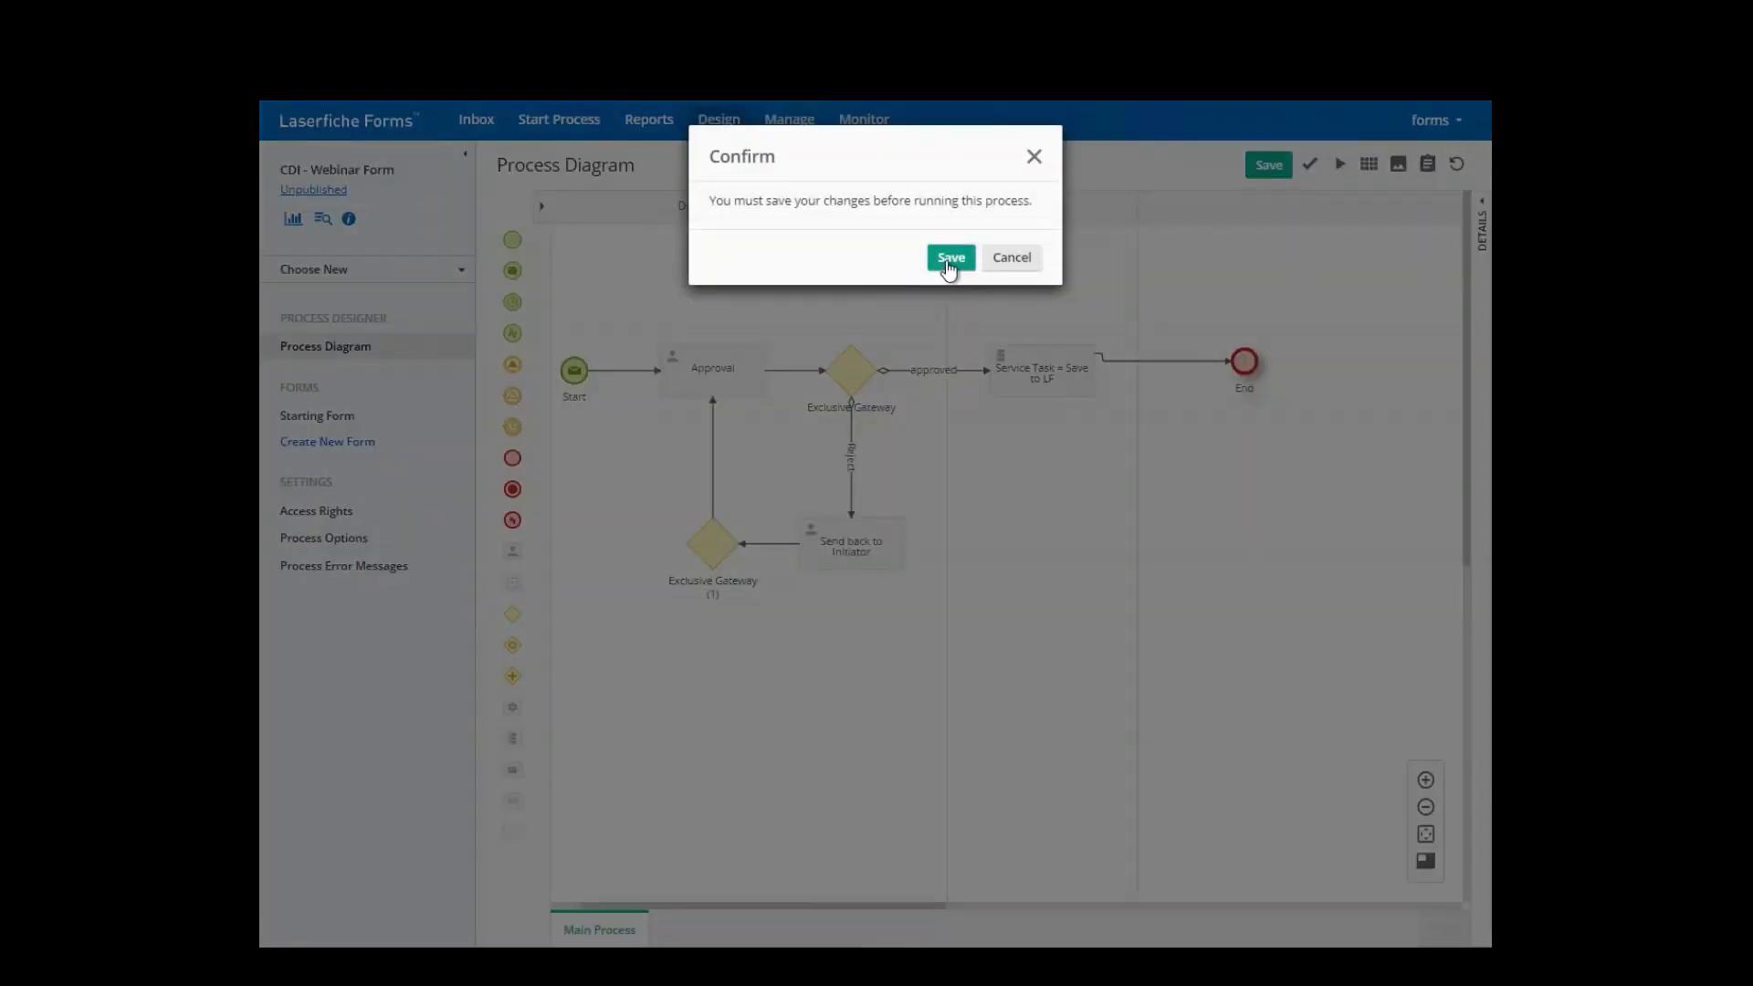
{"action": "left_click", "coordinate": [949, 258]}
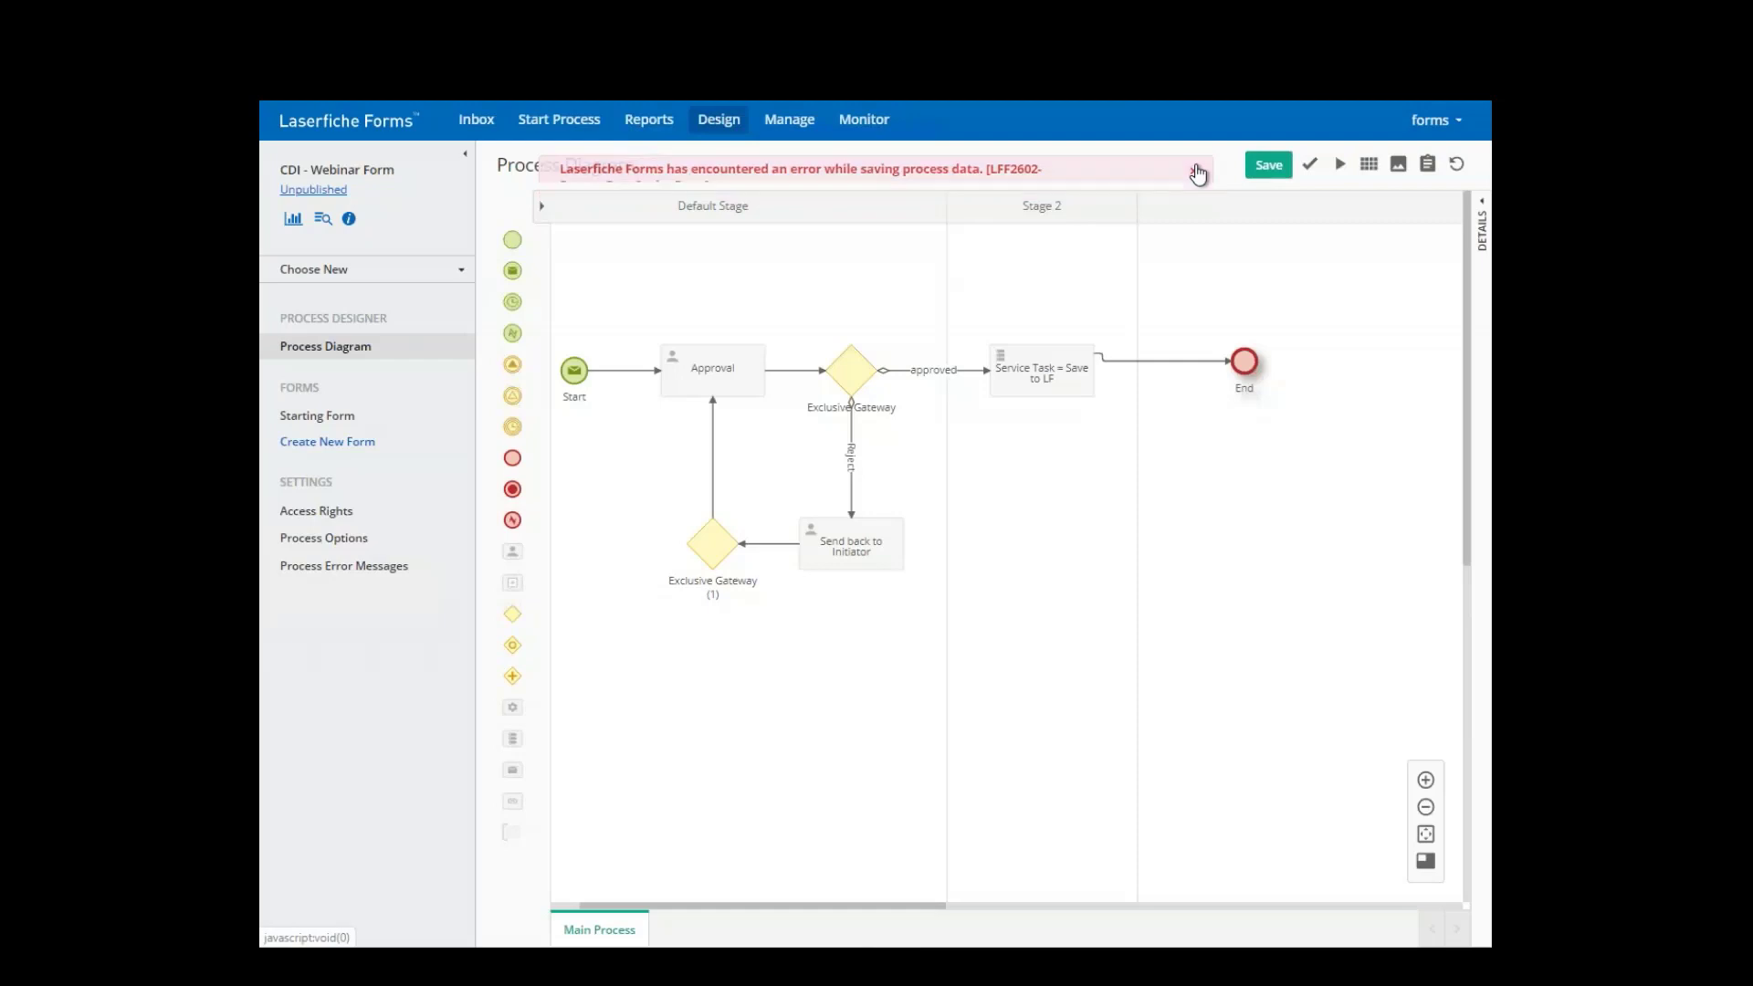
{"action": "left_click", "coordinate": [1198, 173]}
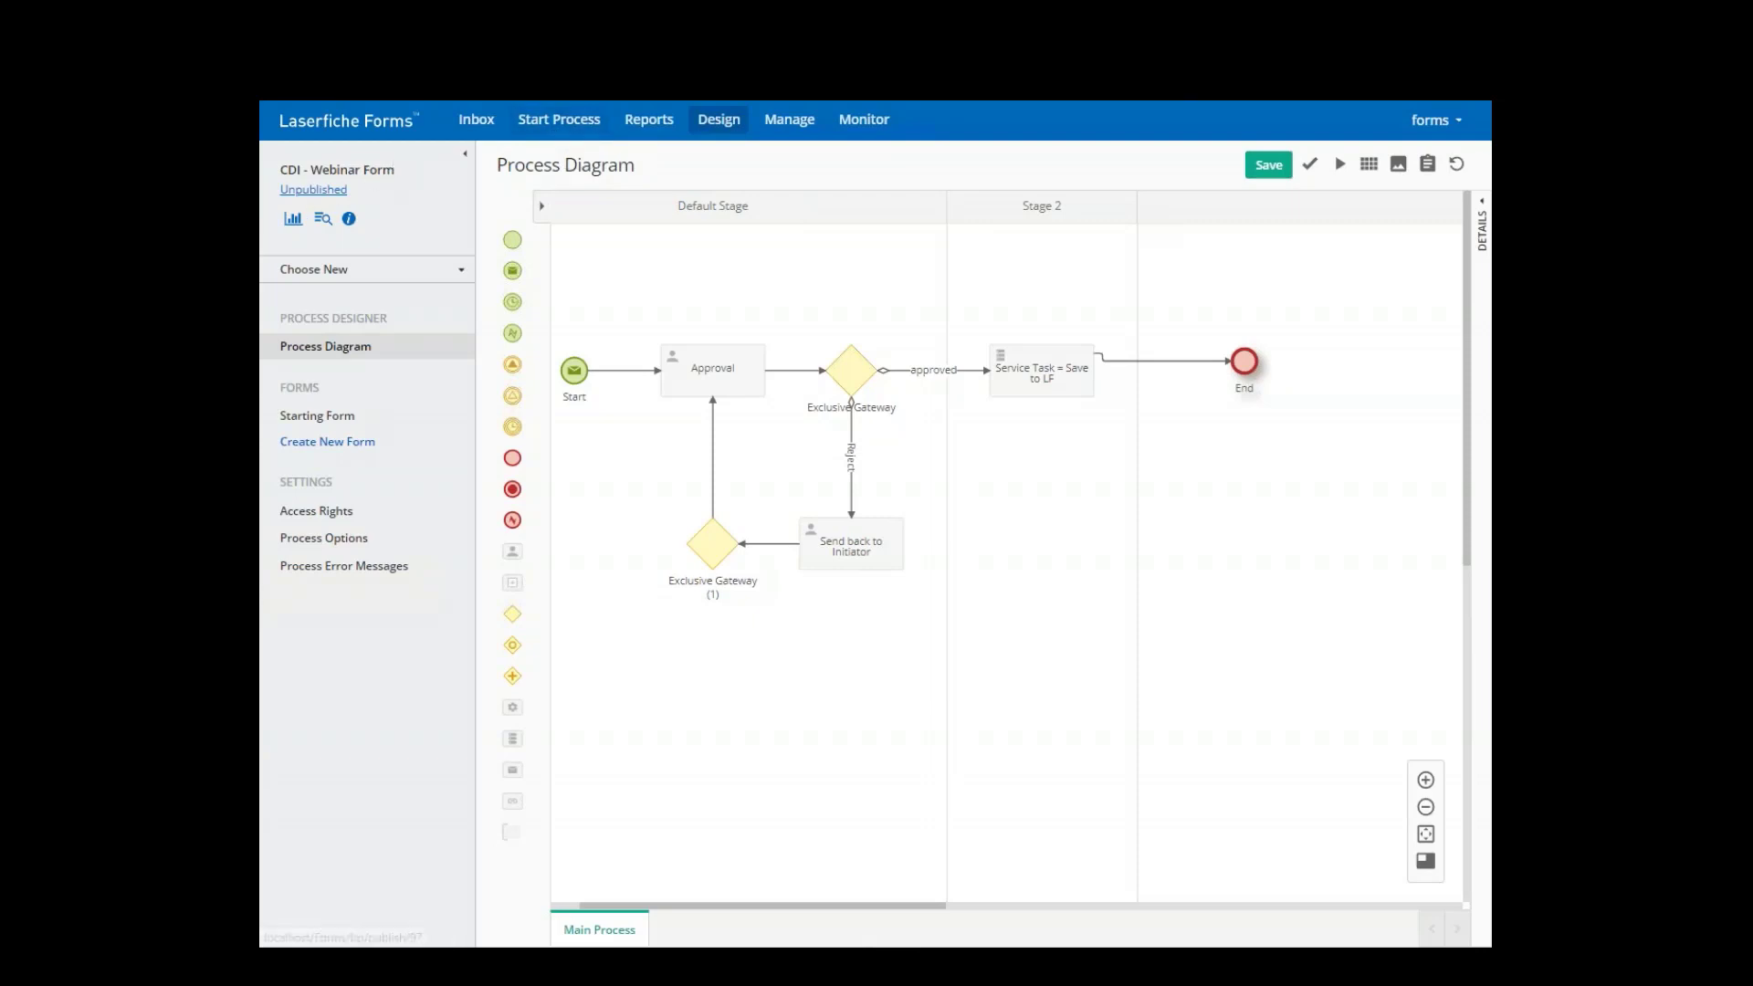
{"action": "left_click", "coordinate": [311, 193]}
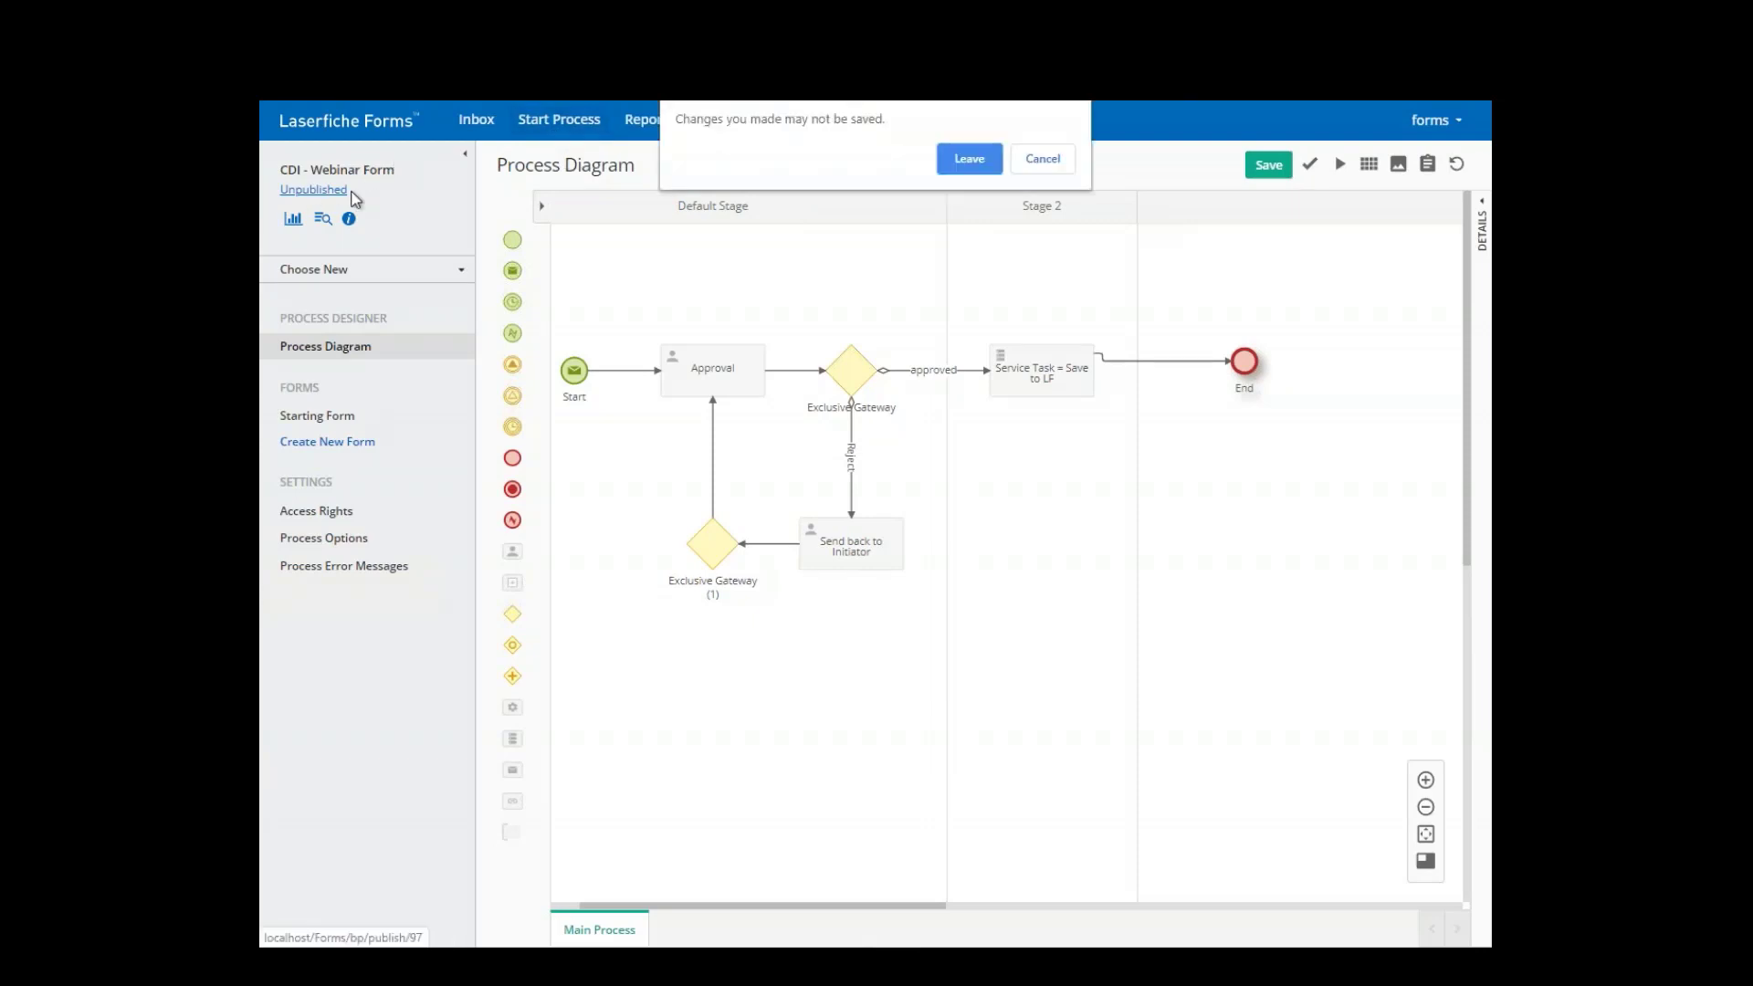
- Leave the diagram and set the CDI - Webinar Form process status to Published
{"action": "left_click", "coordinate": [955, 162]}
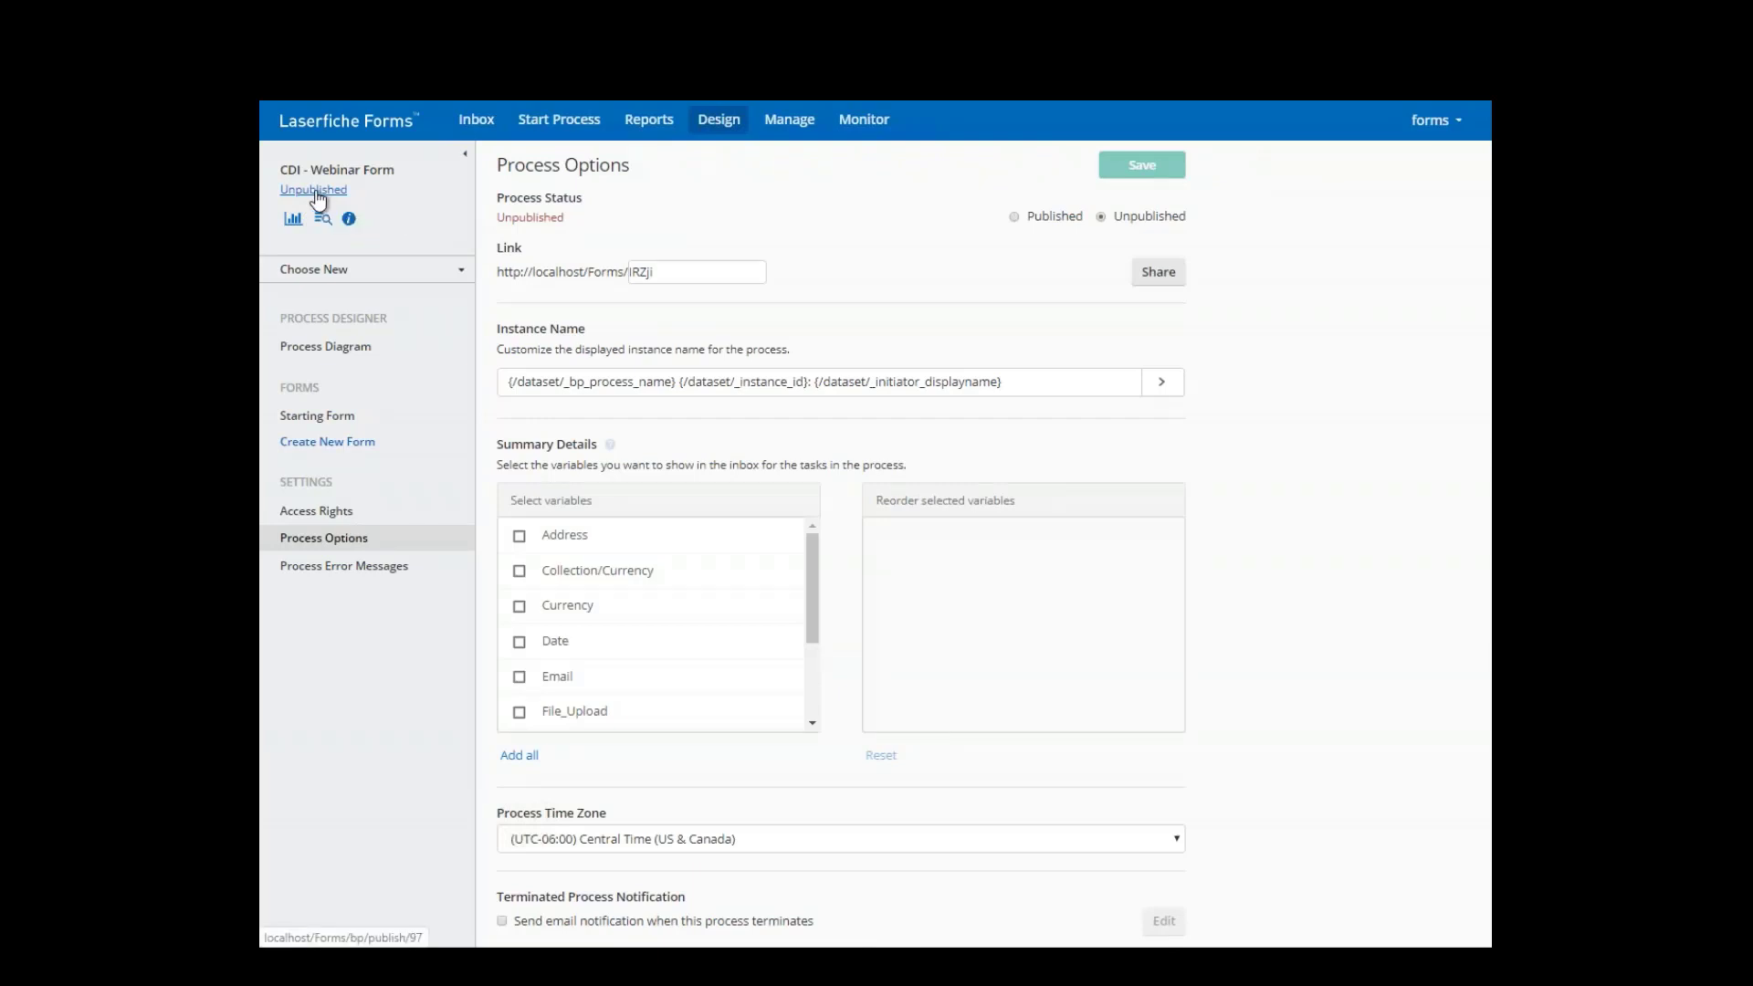
{"action": "left_click", "coordinate": [1014, 217]}
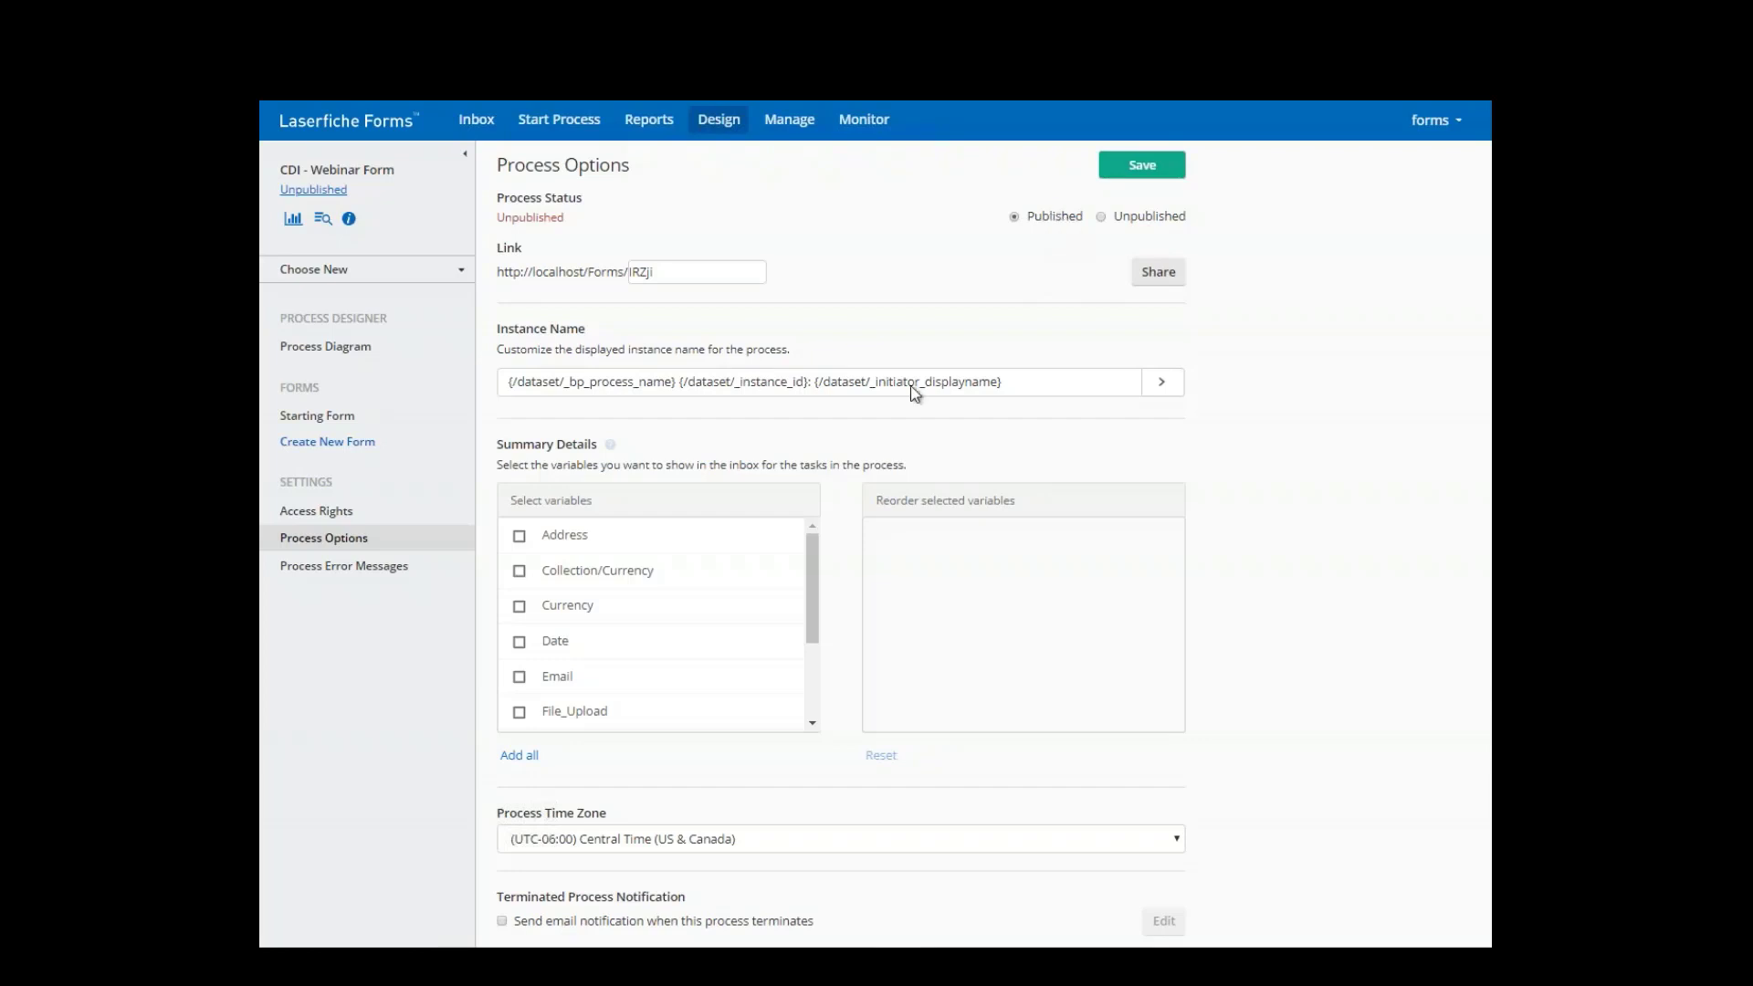
{"action": "scroll", "coordinate": [759, 594], "scroll_direction": "down", "scroll_amount": 3}
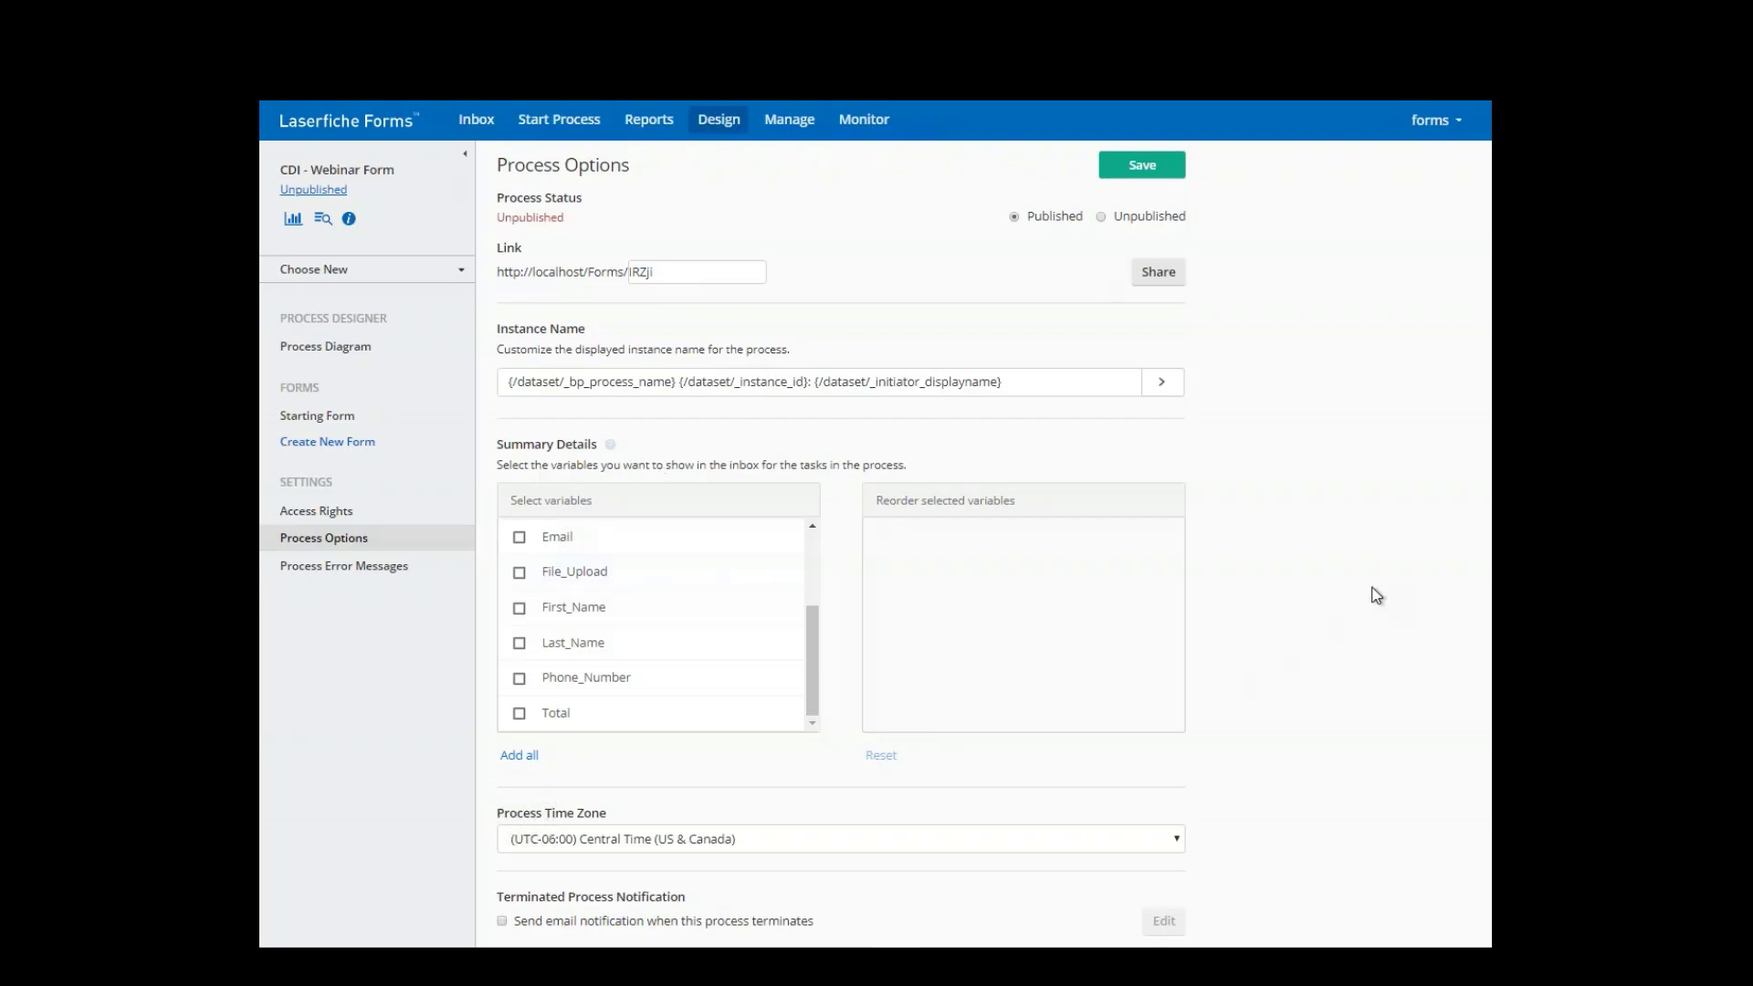
{"action": "left_click", "coordinate": [294, 511]}
- Set the starting form's access to Public on the Access Rights page
{"action": "left_click", "coordinate": [959, 163]}
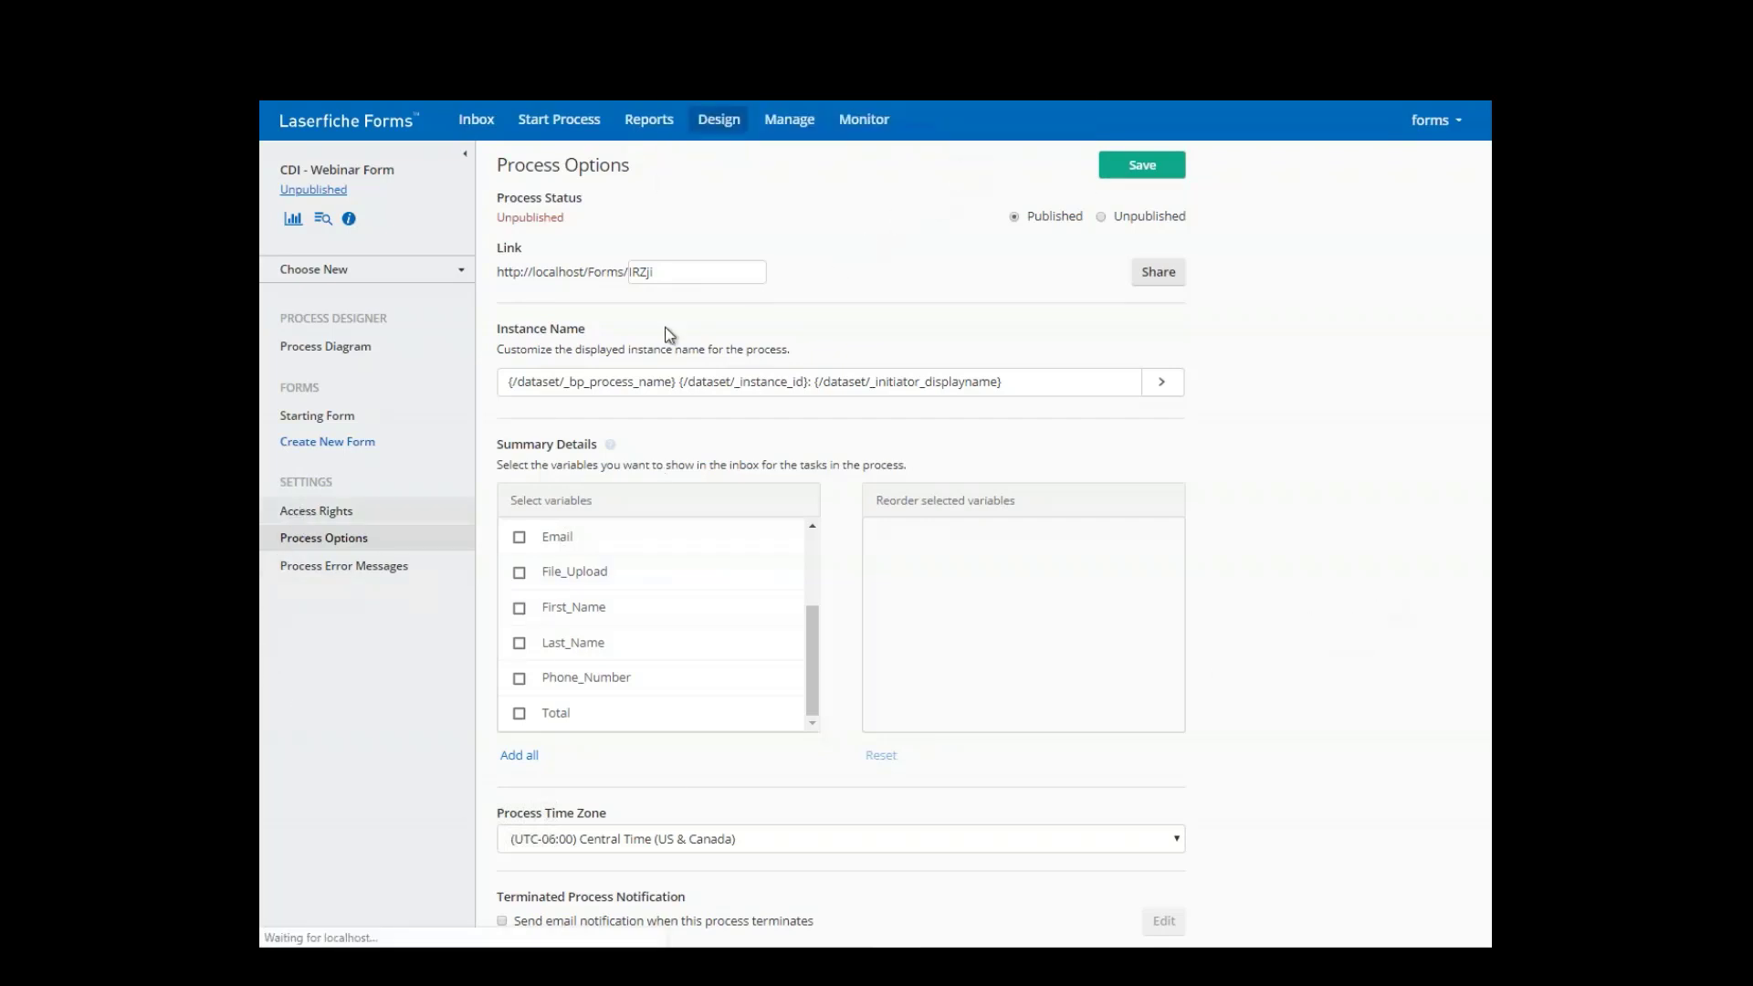
{"action": "left_click", "coordinate": [306, 514]}
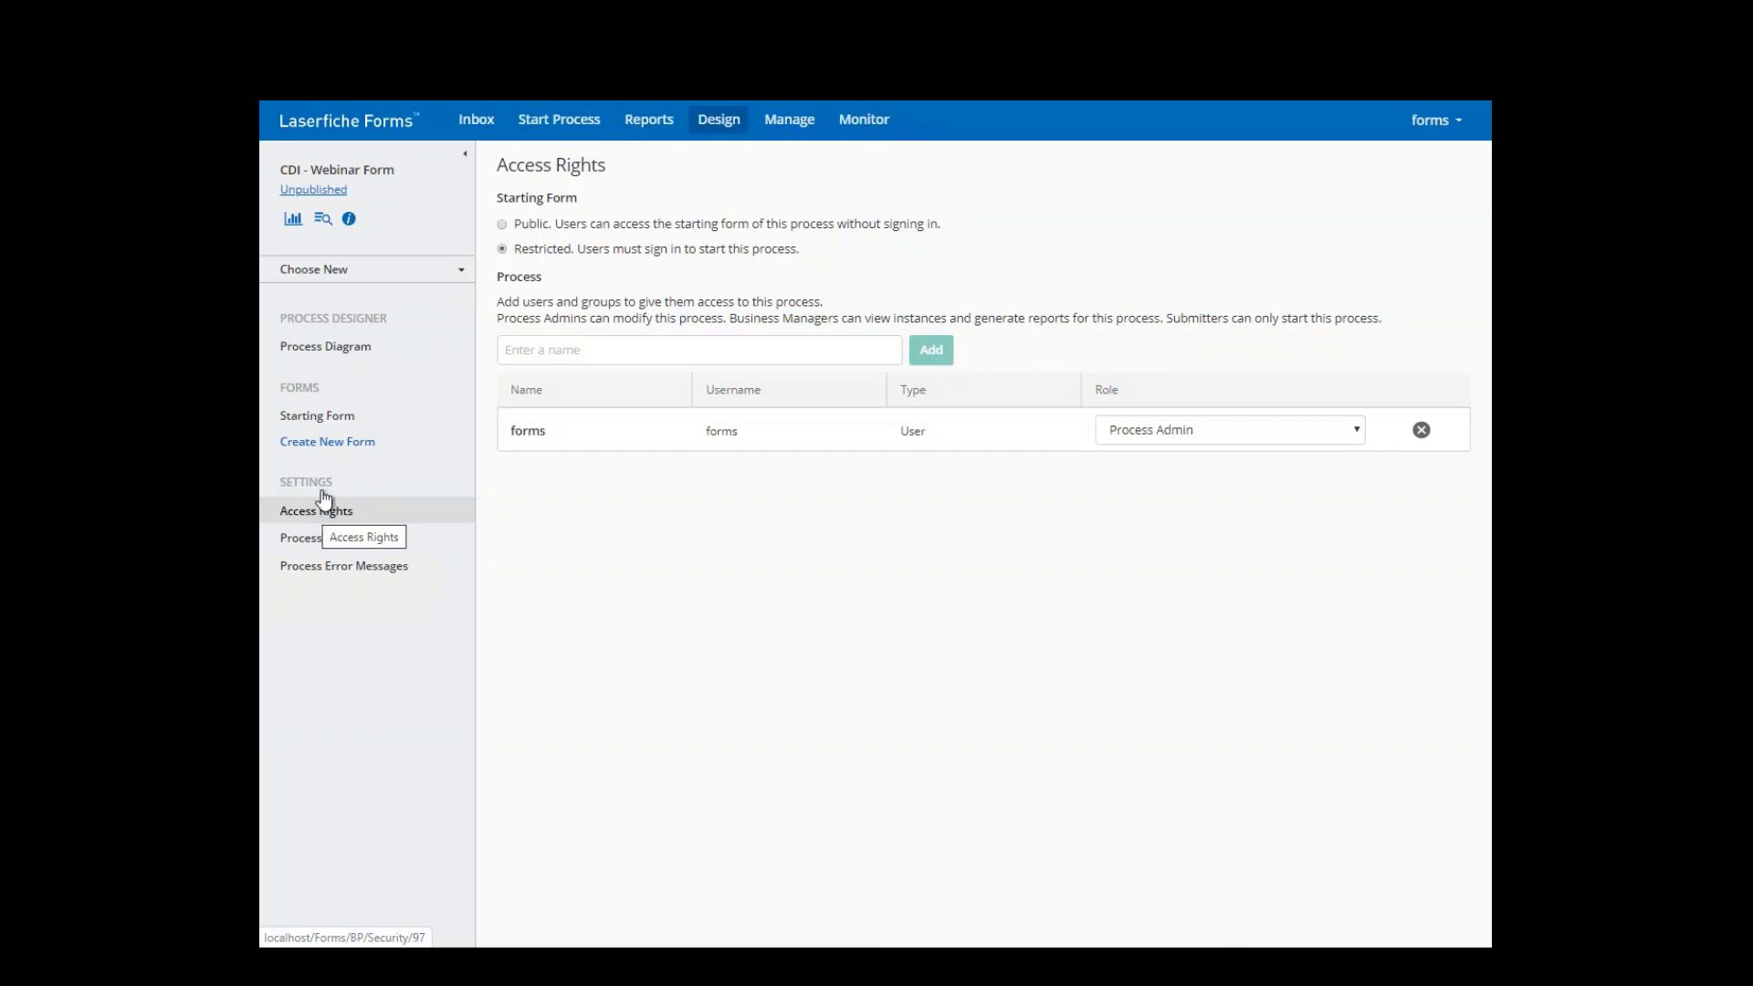
{"action": "left_click", "coordinate": [502, 224]}
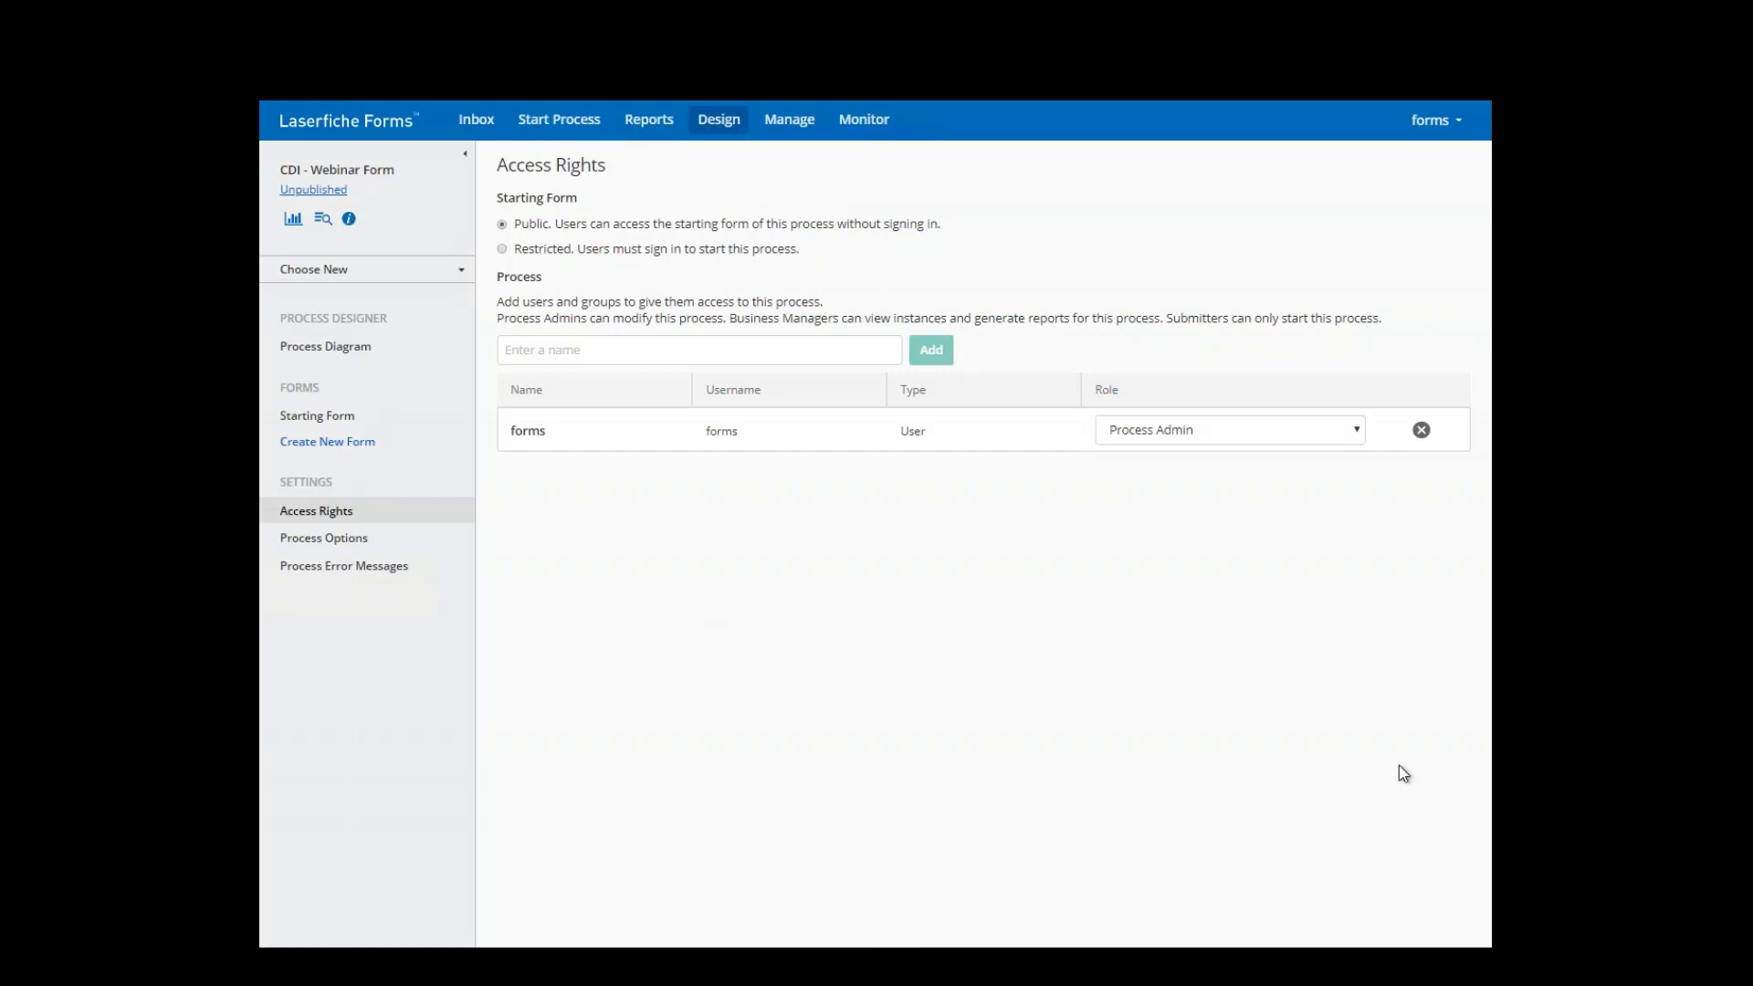
- Start the PowerPoint slide show from the CDI Demo slide and advance to the Resources slide
{"action": "key", "text": "alt+Tab"}
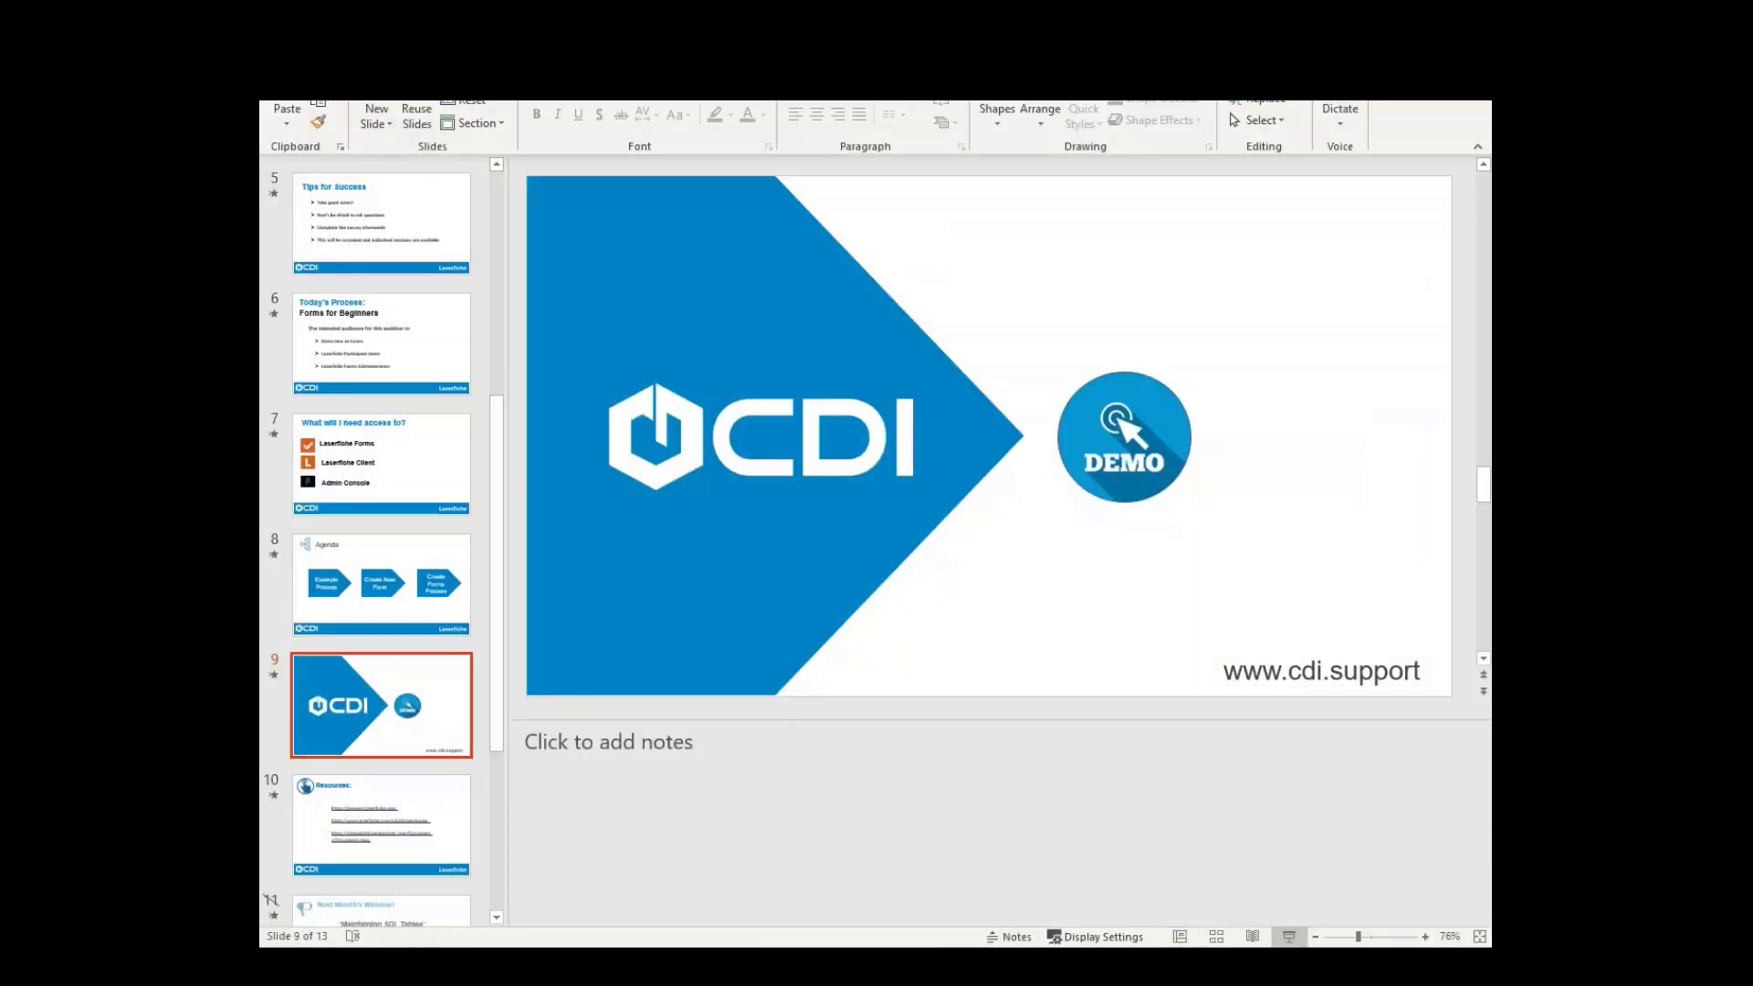
{"action": "left_click", "coordinate": [1288, 936]}
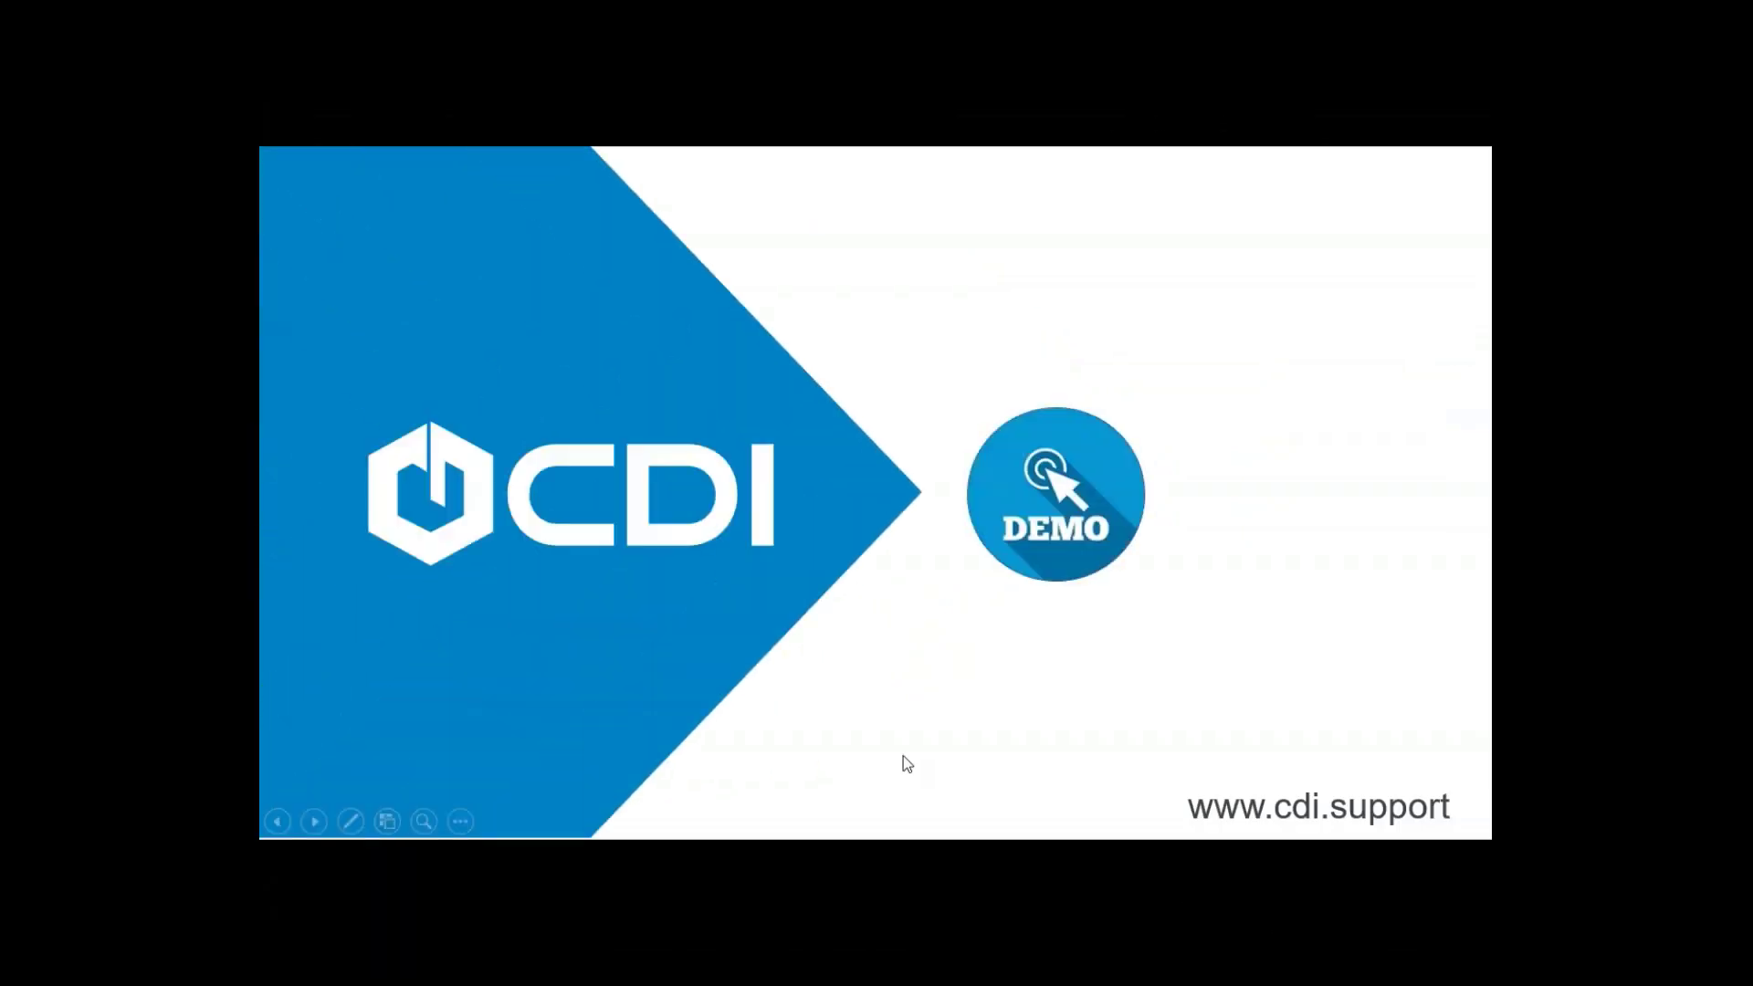
{"action": "left_click", "coordinate": [903, 756]}
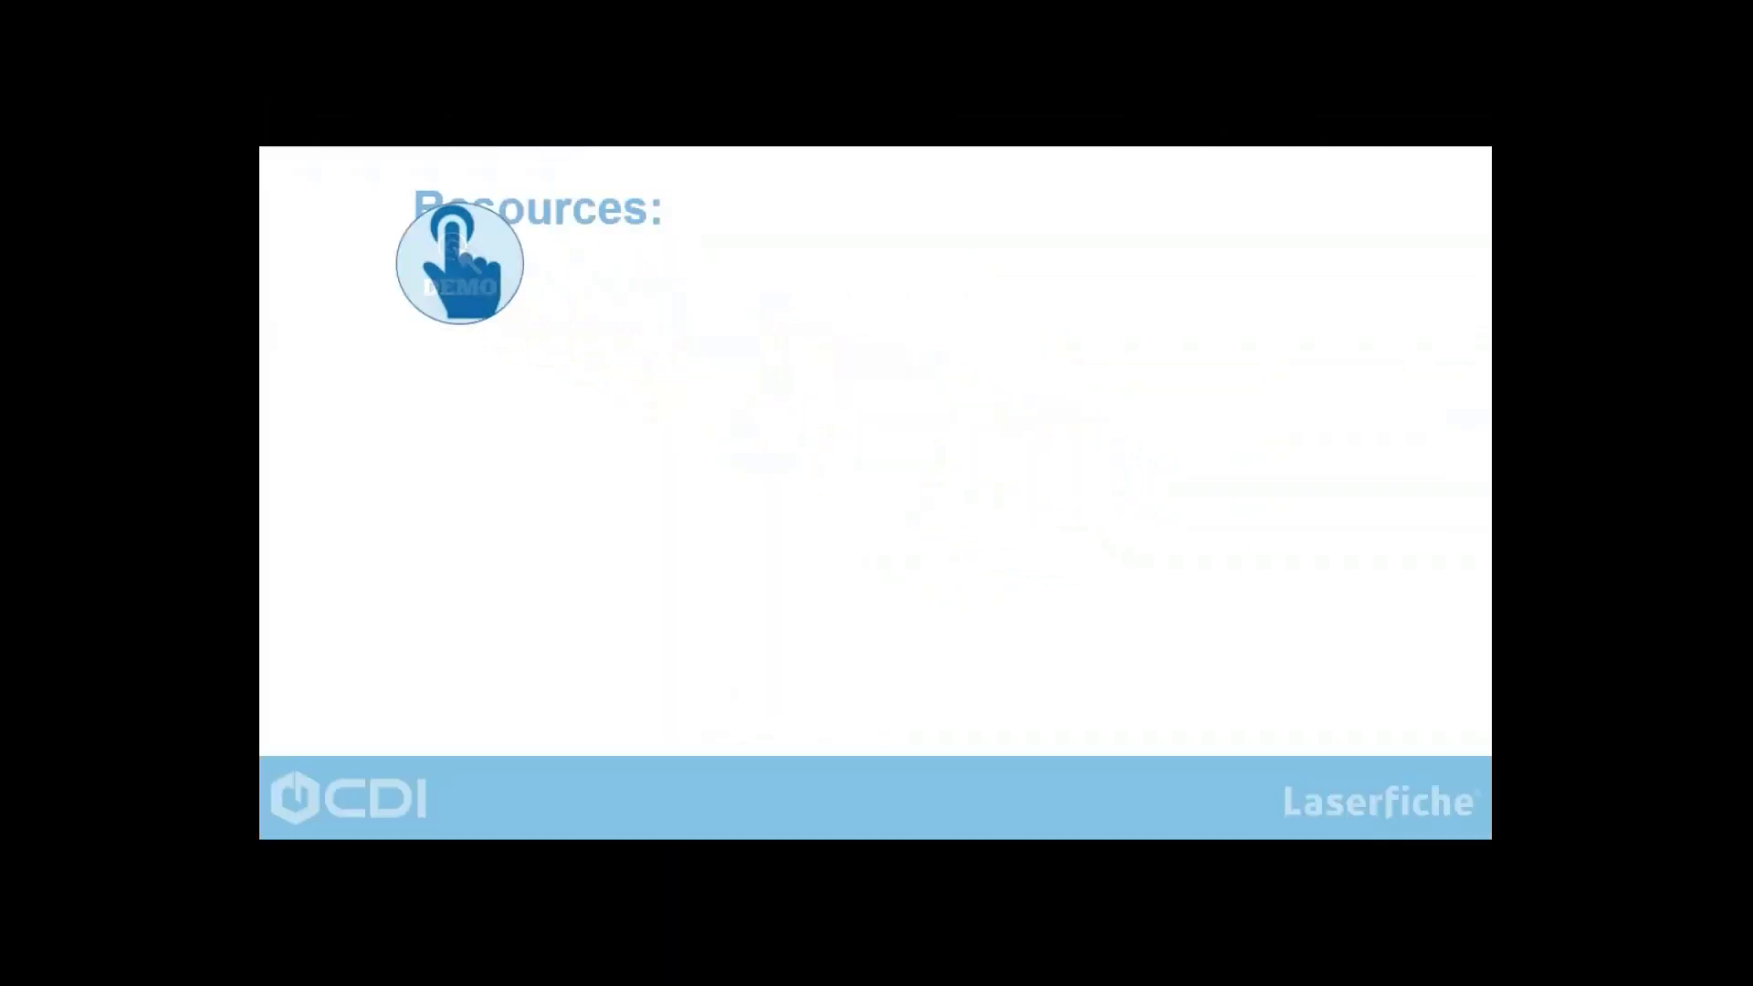